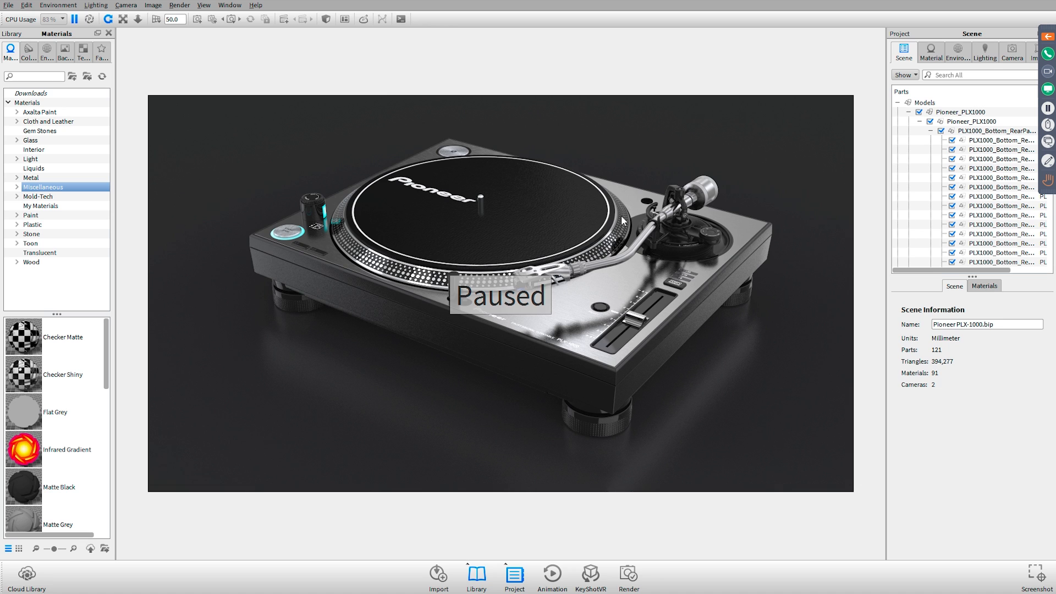
Switch to the GoToWebinar control panel, read the recent attendee questions, and return to the turntable scene
{"action": "key", "text": "super+Tab"}
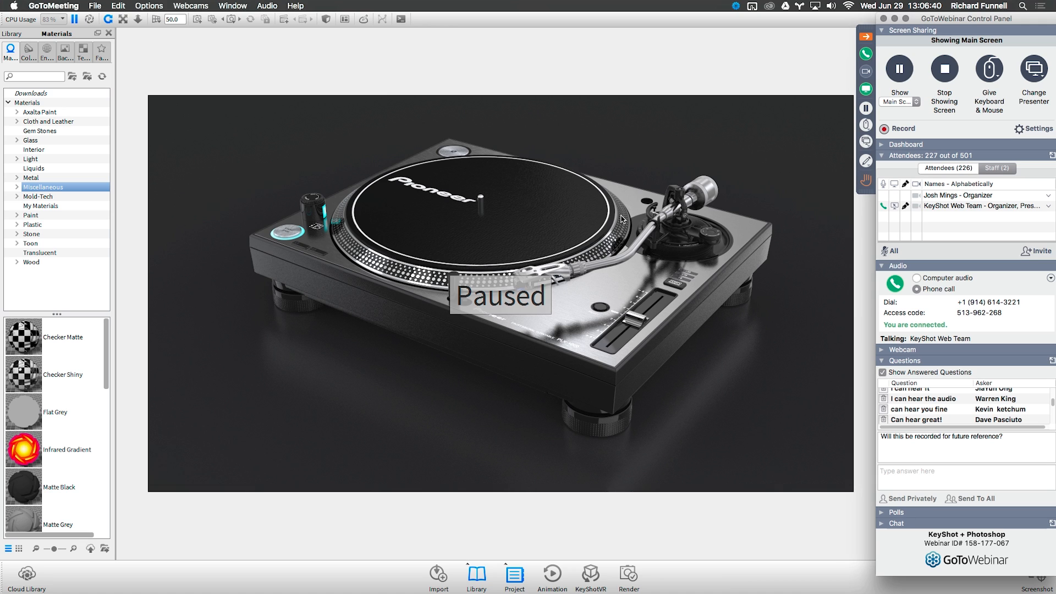
{"action": "scroll", "coordinate": [966, 416], "scroll_direction": "down", "scroll_amount": 5}
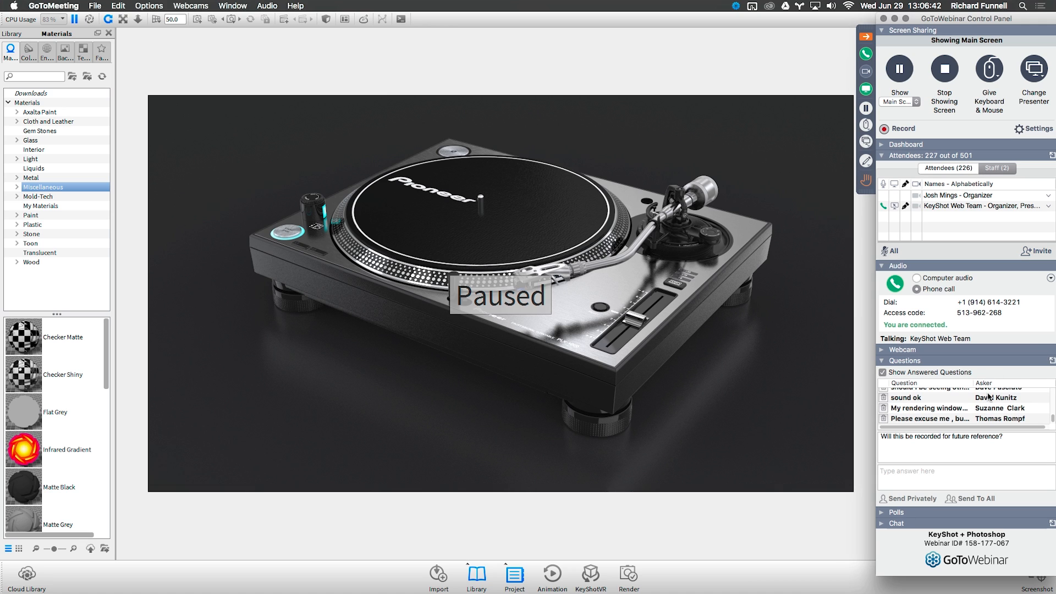
{"action": "left_click", "coordinate": [962, 409]}
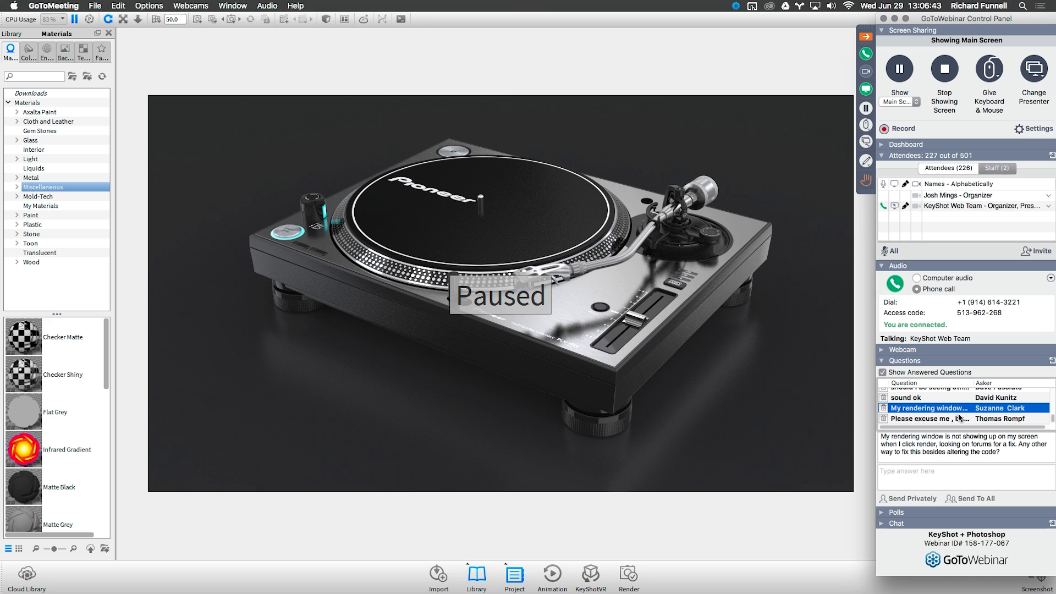
{"action": "left_click", "coordinate": [958, 419]}
{"action": "left_click", "coordinate": [952, 398]}
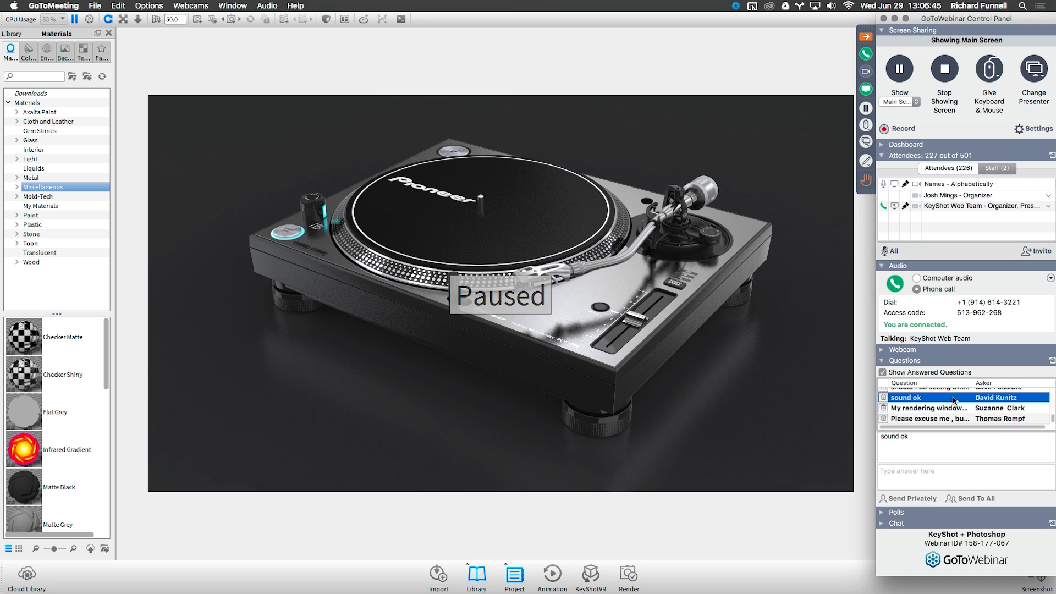
{"action": "scroll", "coordinate": [952, 399], "scroll_direction": "up", "scroll_amount": 5}
{"action": "left_click", "coordinate": [870, 36]}
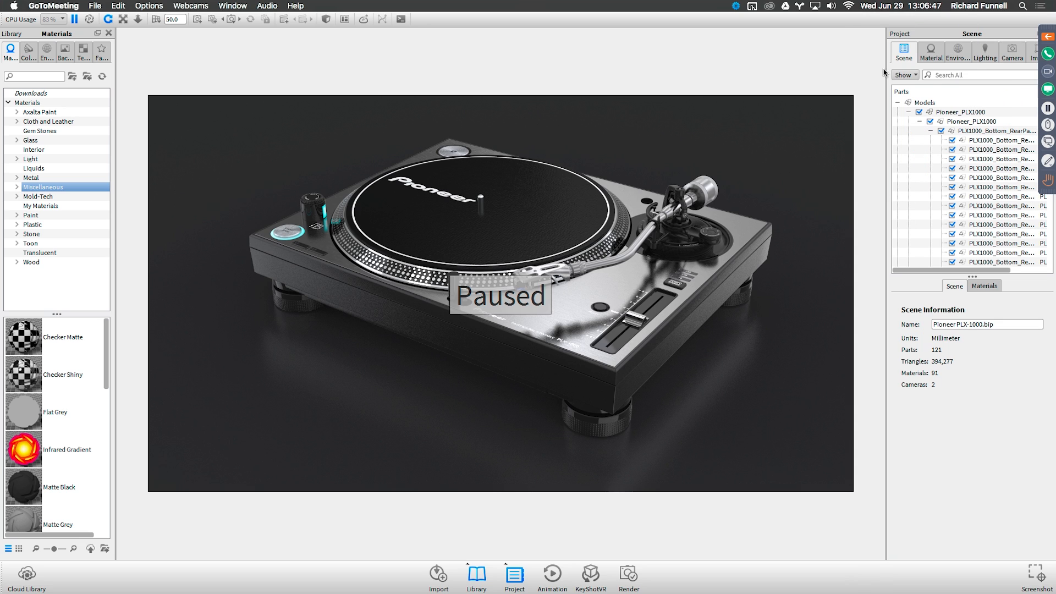
{"action": "left_click", "coordinate": [817, 61]}
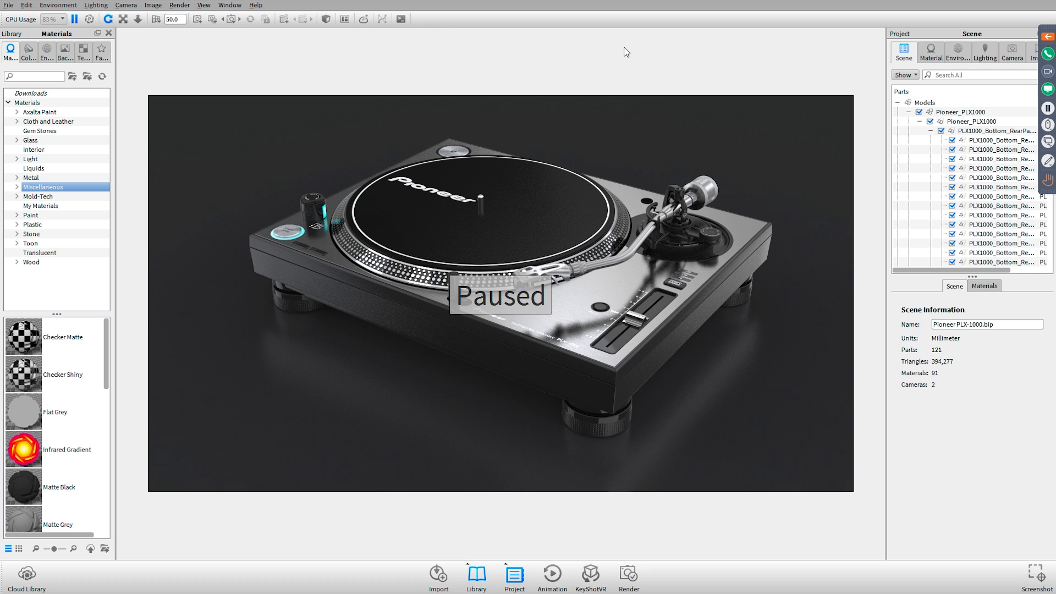
Resume the paused real-time render and check the files in the KeyShot 6 Renderings folder
{"action": "key", "text": "shift+p"}
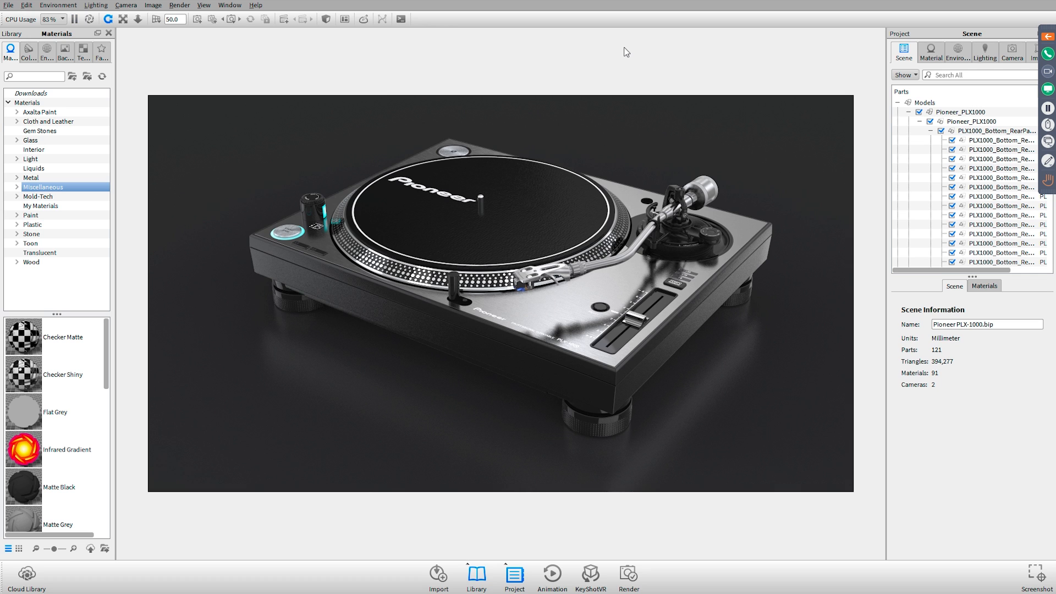
{"action": "key", "text": "alt+Tab"}
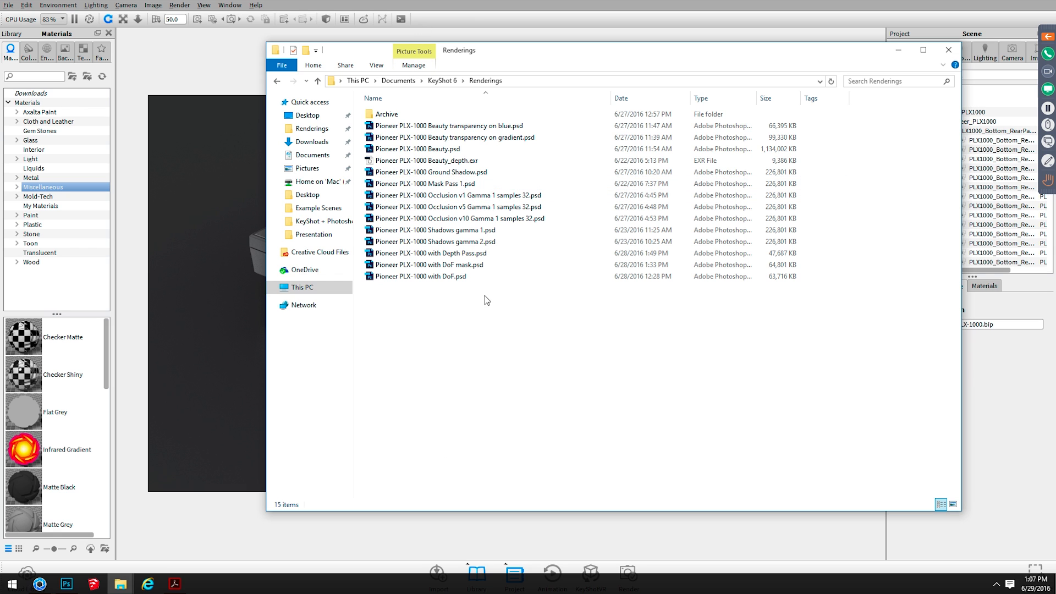
{"action": "left_click", "coordinate": [242, 82]}
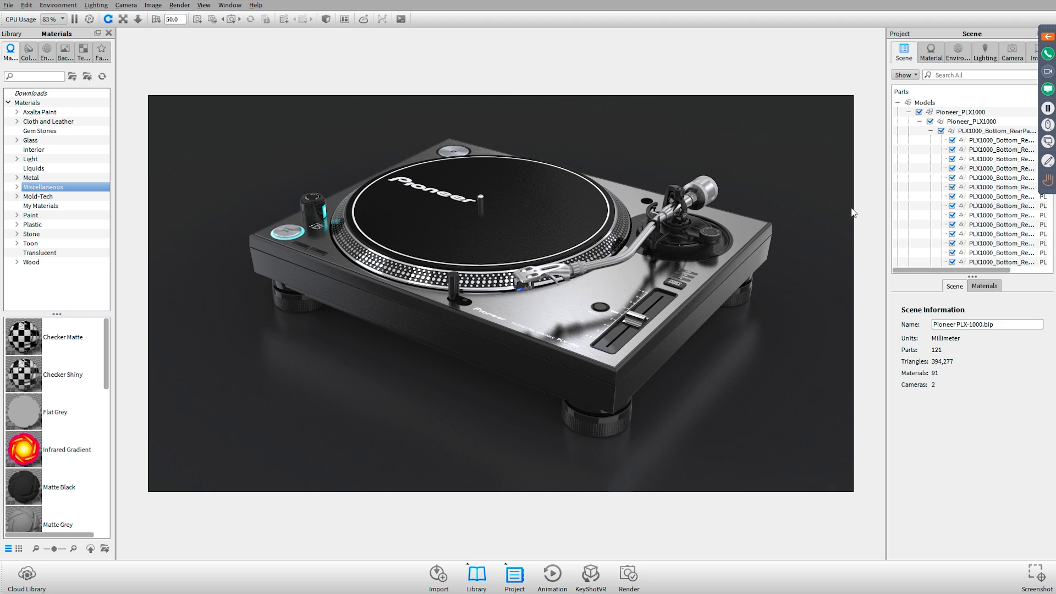
Inspect several PLX1000_Bottom_RearPanel parts in the scene tree, checking which part of the turntable each one represents
{"action": "scroll", "coordinate": [918, 155], "scroll_direction": "down", "scroll_amount": 5}
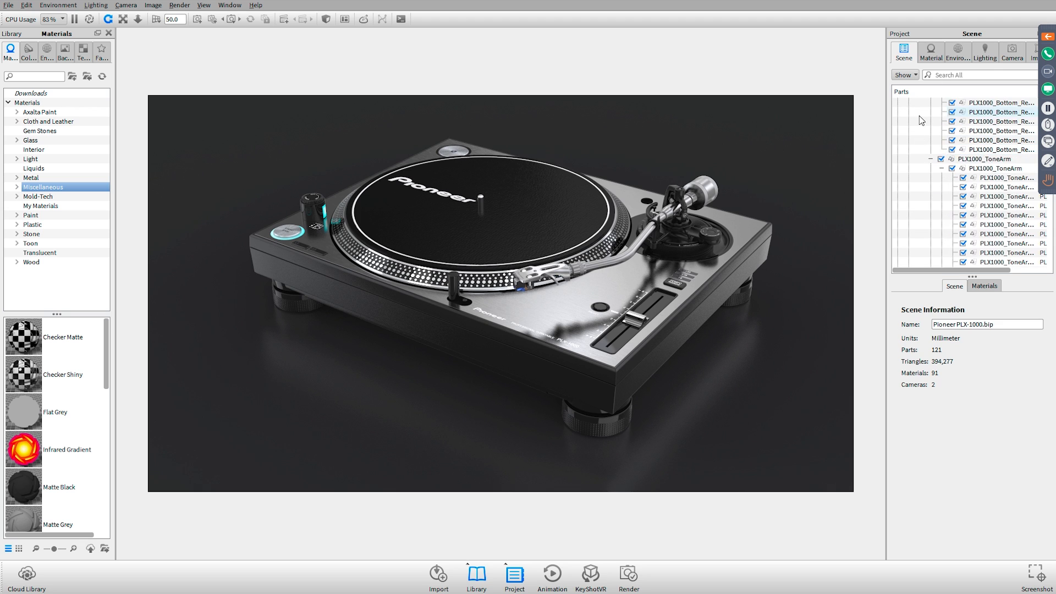
{"action": "scroll", "coordinate": [921, 120], "scroll_direction": "up", "scroll_amount": 5}
{"action": "left_click", "coordinate": [977, 141]}
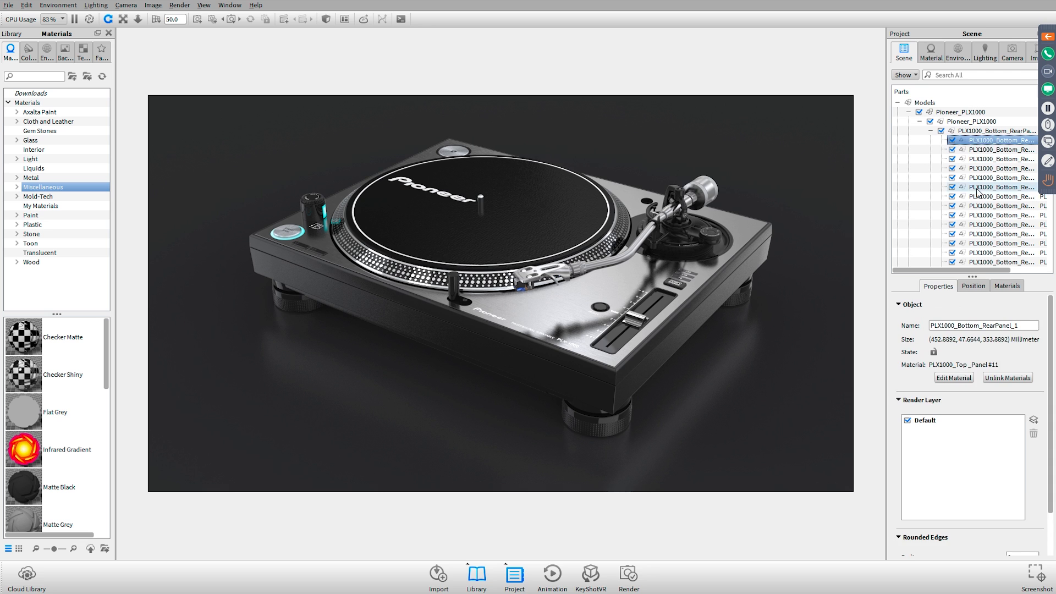
{"action": "left_click", "coordinate": [978, 188]}
{"action": "left_click", "coordinate": [979, 215]}
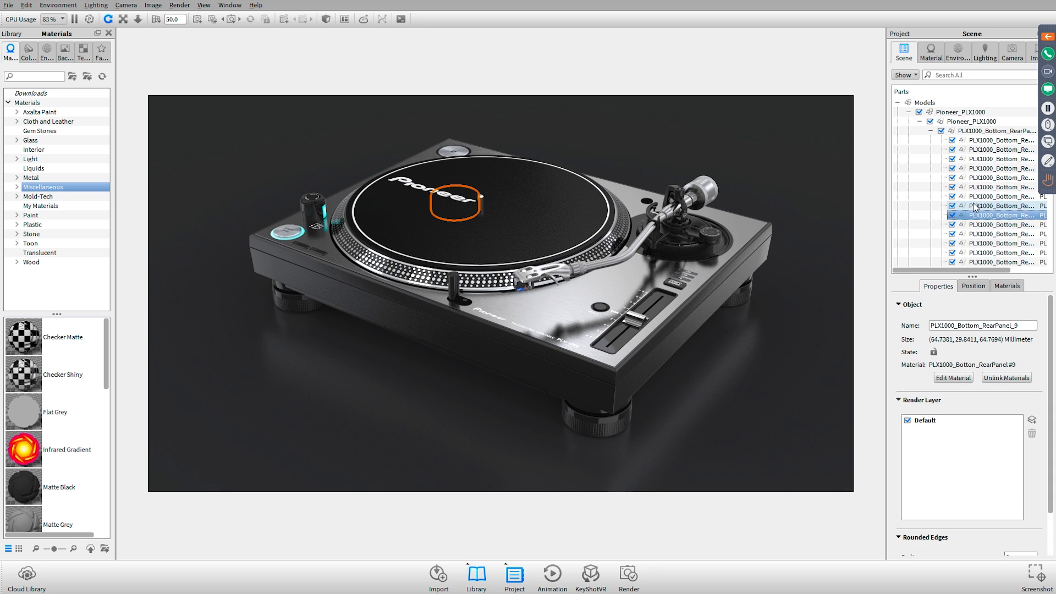
{"action": "left_click", "coordinate": [984, 243]}
Temporarily hide the sixth rear panel part, show it again, and inspect further parts down to PLX1000_ToneArm_7
{"action": "left_click", "coordinate": [951, 187]}
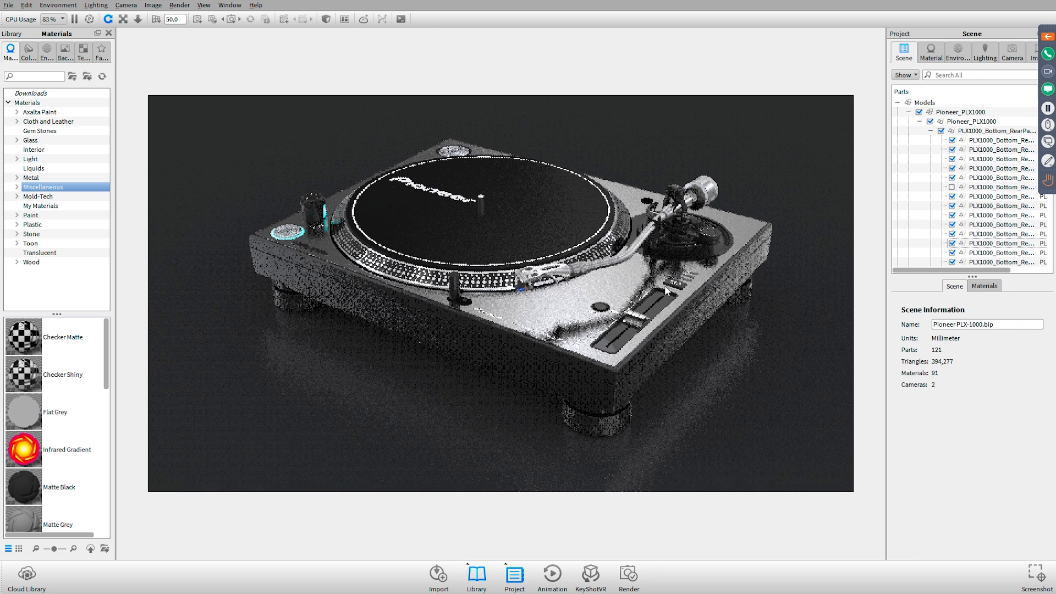
{"action": "left_click", "coordinate": [990, 234]}
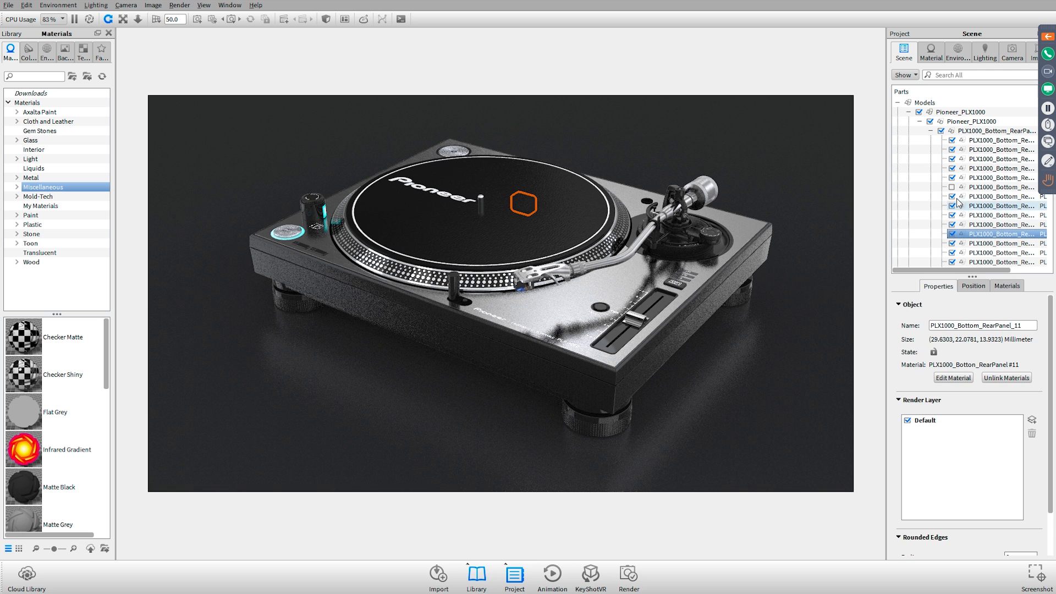
{"action": "scroll", "coordinate": [956, 193], "scroll_direction": "down", "scroll_amount": 4}
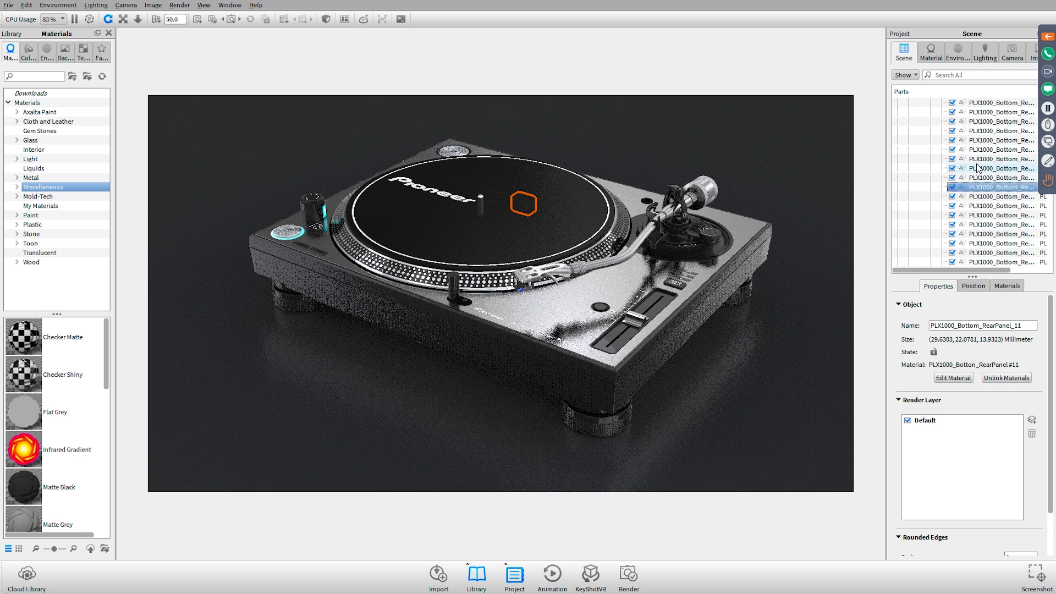
{"action": "left_click", "coordinate": [981, 189]}
{"action": "left_click", "coordinate": [972, 236]}
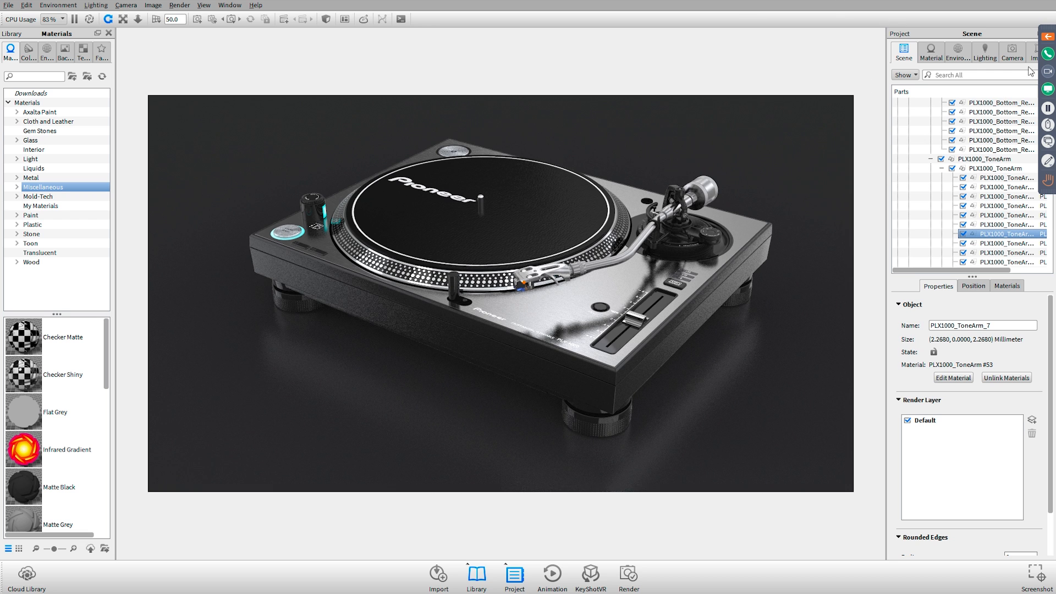
Show the camera settings and examine the tonearm head and cartridge up close with the Free Camera
{"action": "left_click", "coordinate": [1011, 51]}
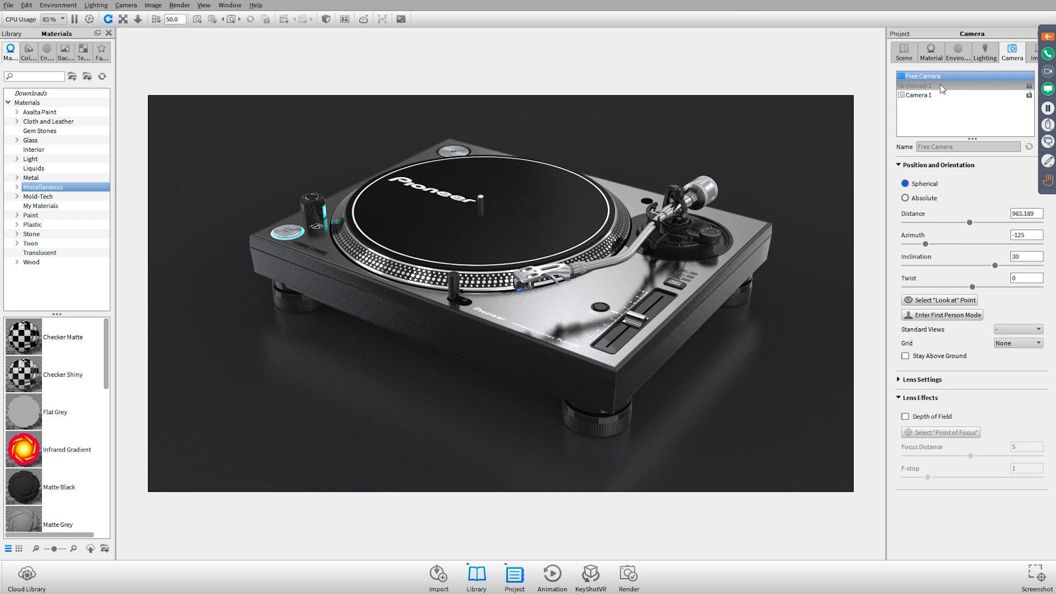
{"action": "left_click_drag", "start_coordinate": [479, 308], "coordinate": [496, 297]}
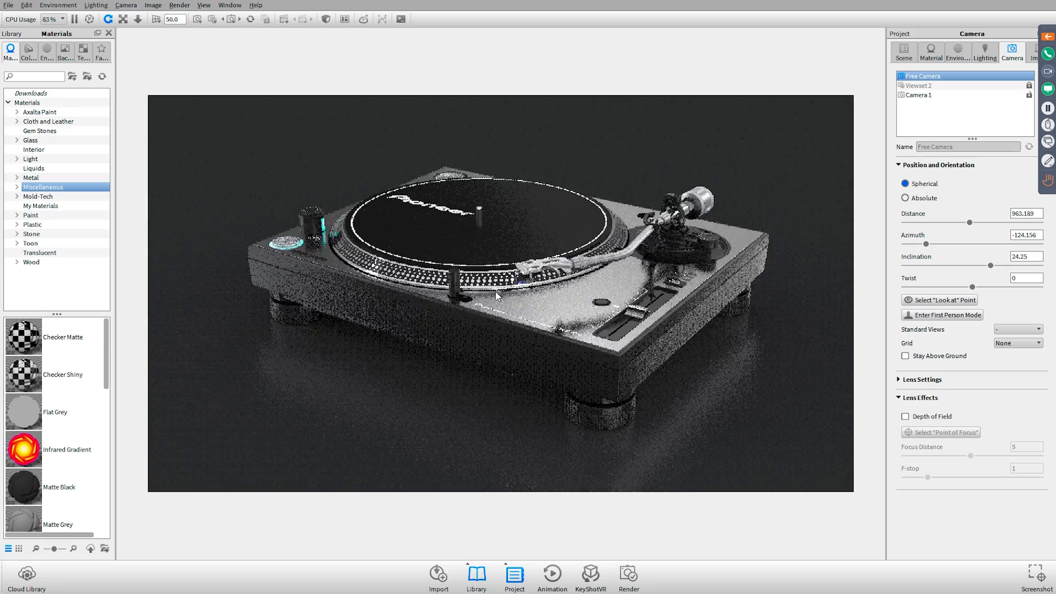
{"action": "scroll", "coordinate": [528, 292], "scroll_direction": "up", "scroll_amount": 10}
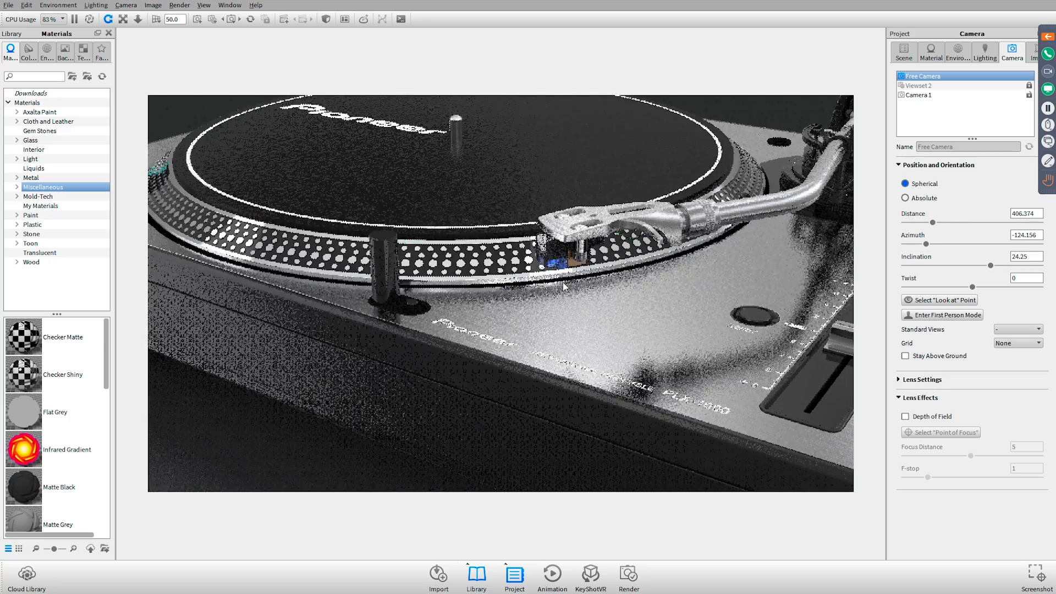
{"action": "scroll", "coordinate": [564, 286], "scroll_direction": "up", "scroll_amount": 5}
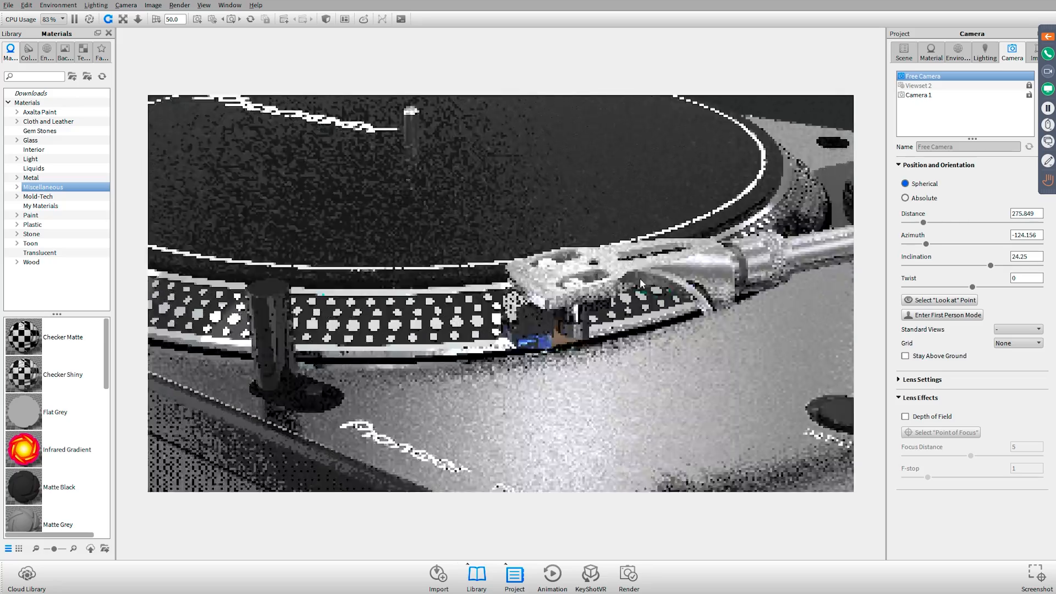
{"action": "left_click_drag", "start_coordinate": [639, 278], "coordinate": [599, 230]}
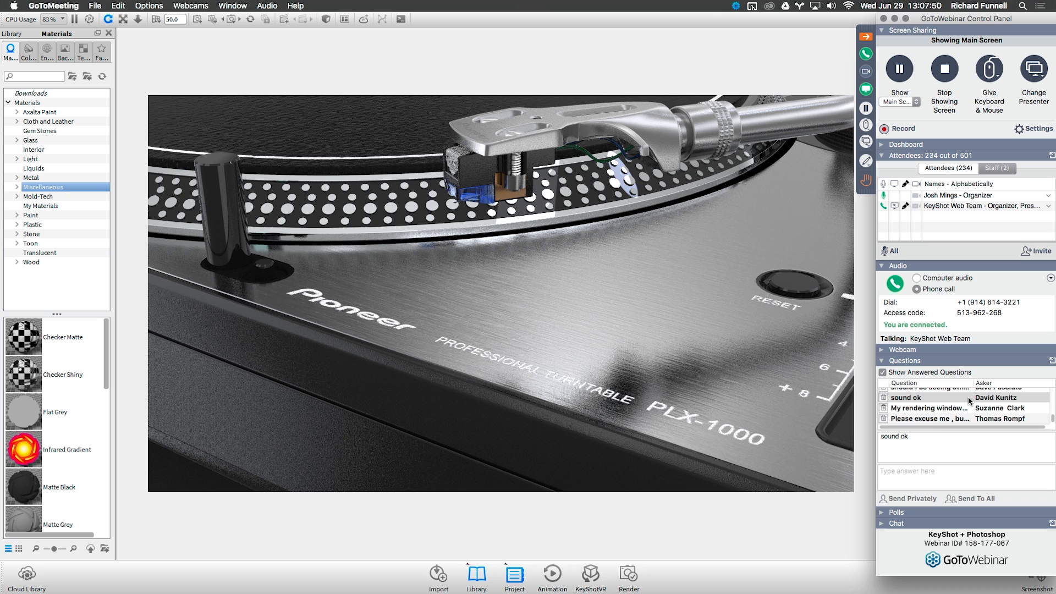
Read the last attendee question in the webinar control panel and collapse the panel
{"action": "left_click", "coordinate": [938, 419]}
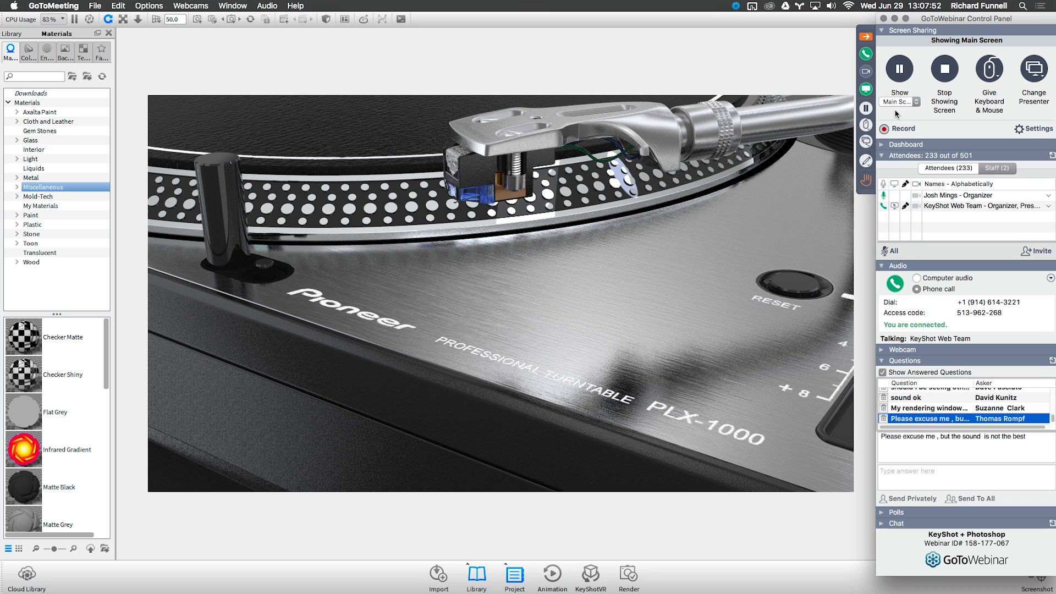
{"action": "left_click", "coordinate": [866, 37]}
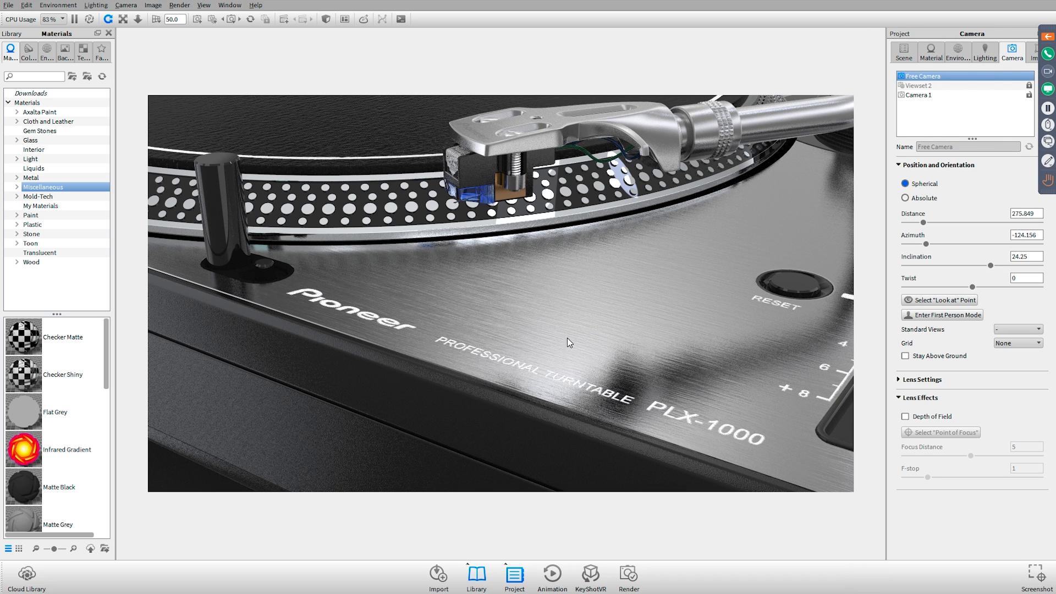
Open the turntable top panel's metal material and examine its label's textures and properties
{"action": "left_click_drag", "start_coordinate": [567, 338], "coordinate": [528, 352]}
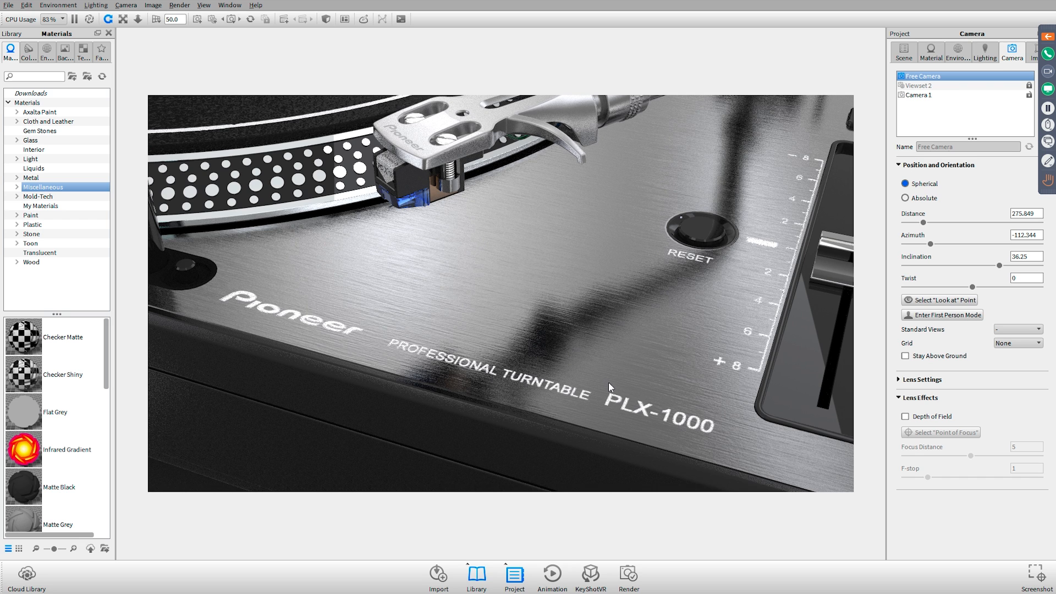
{"action": "double_click", "coordinate": [574, 390]}
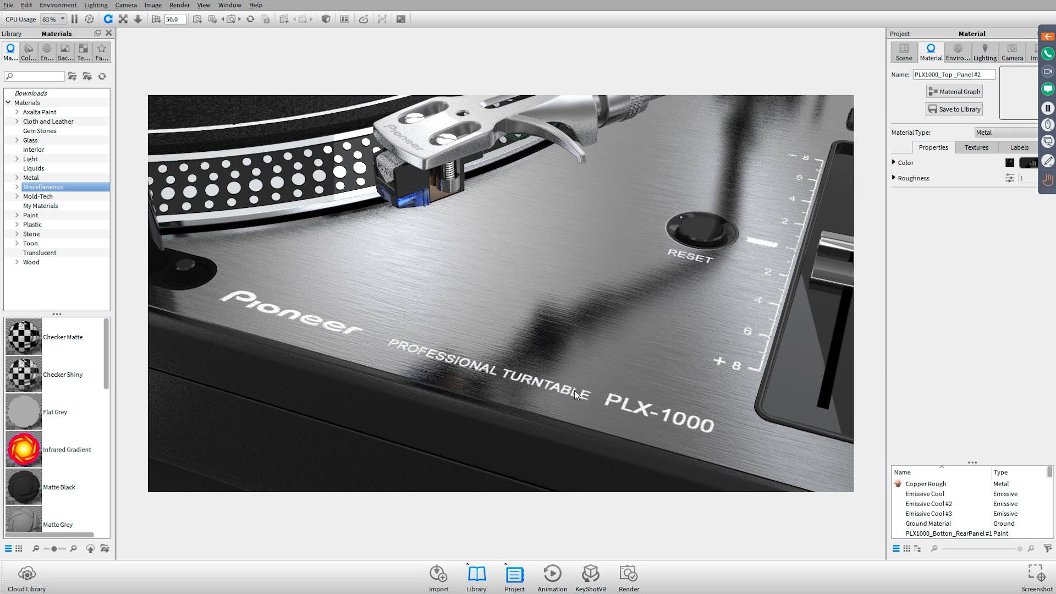
{"action": "left_click", "coordinate": [1021, 149]}
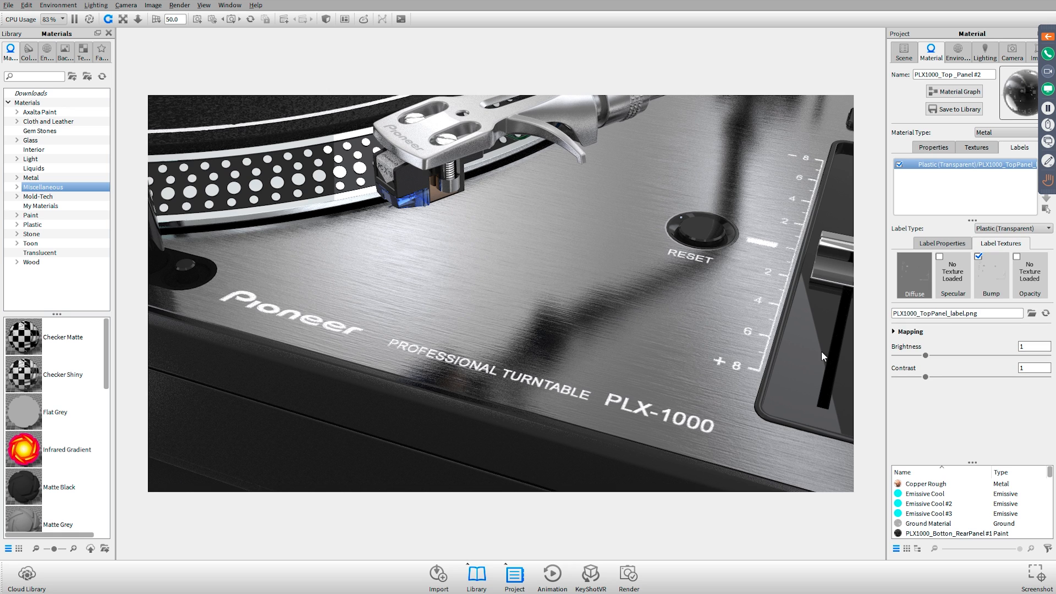
{"action": "left_click", "coordinate": [956, 244]}
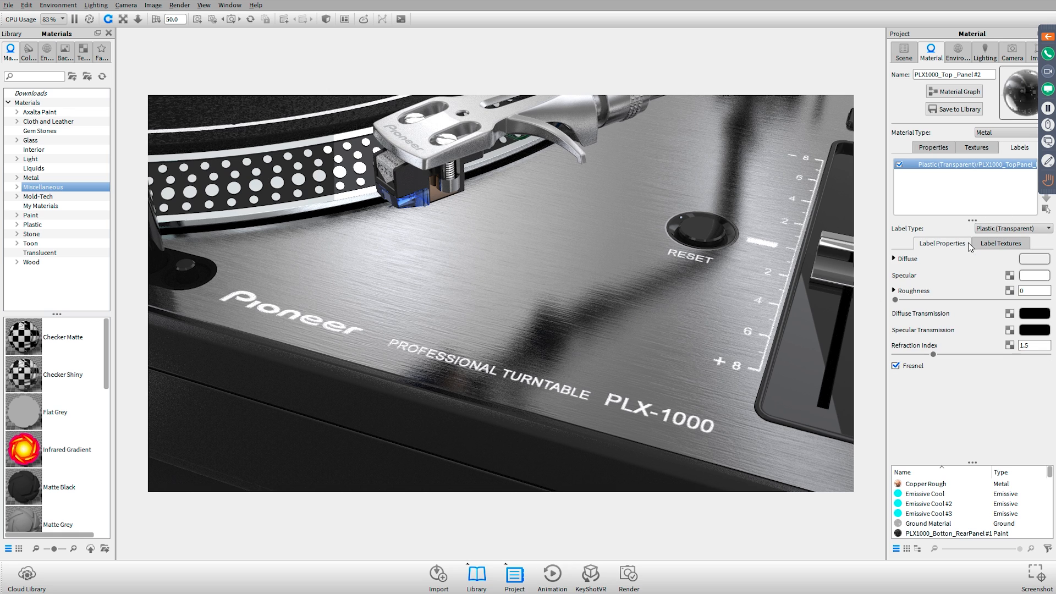
Examine the turntable from a wider angle and inspect the cartridge and brushed top panel lettering up close
{"action": "left_click_drag", "start_coordinate": [582, 326], "coordinate": [654, 308]}
{"action": "scroll", "coordinate": [590, 312], "scroll_direction": "down", "scroll_amount": 5}
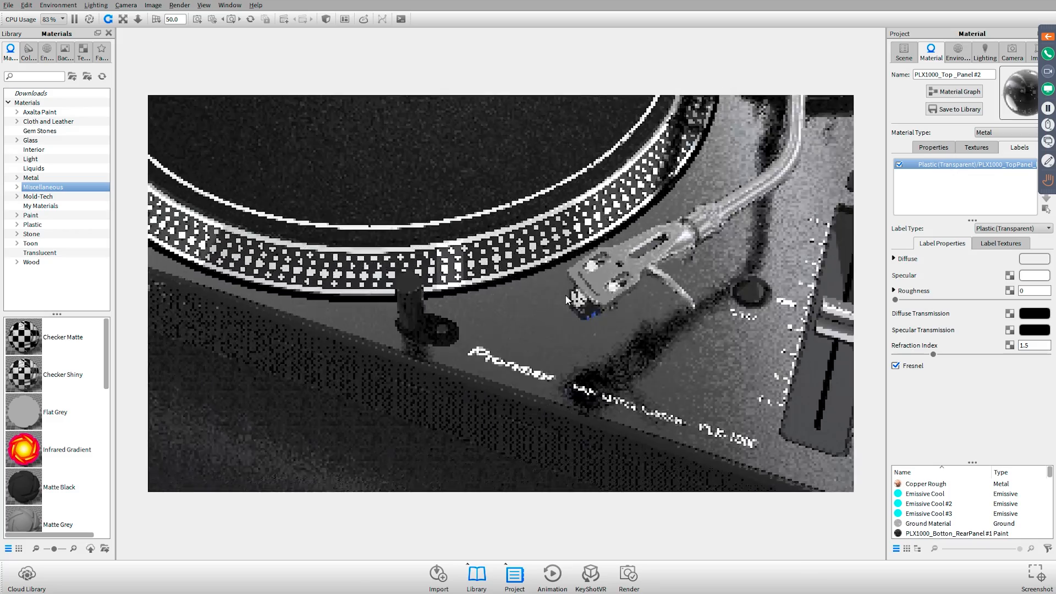
{"action": "scroll", "coordinate": [549, 297], "scroll_direction": "down", "scroll_amount": 6}
{"action": "left_click_drag", "start_coordinate": [511, 297], "coordinate": [572, 312]}
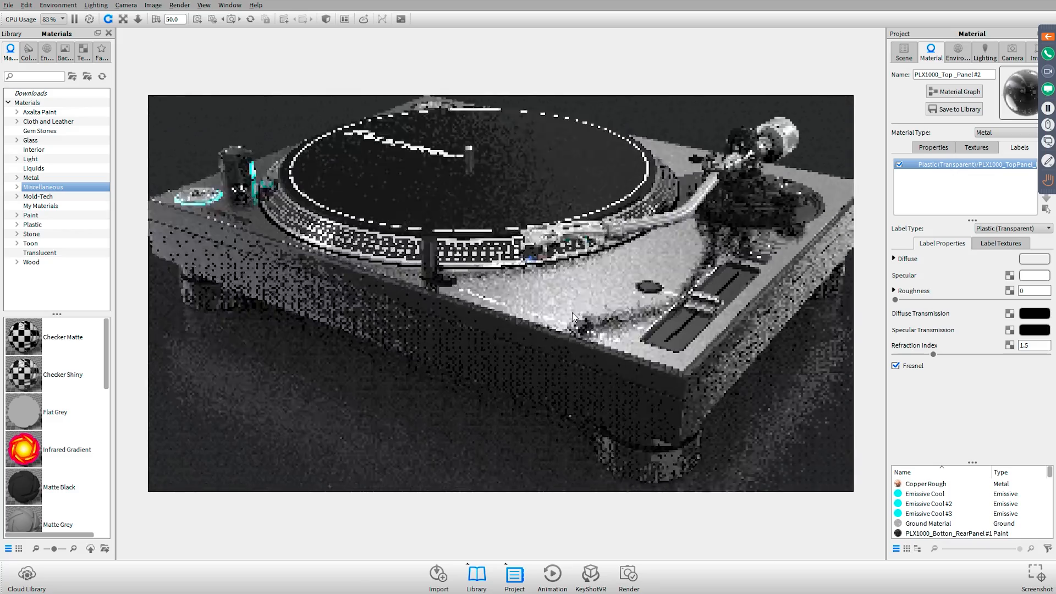
{"action": "scroll", "coordinate": [572, 312], "scroll_direction": "up", "scroll_amount": 3}
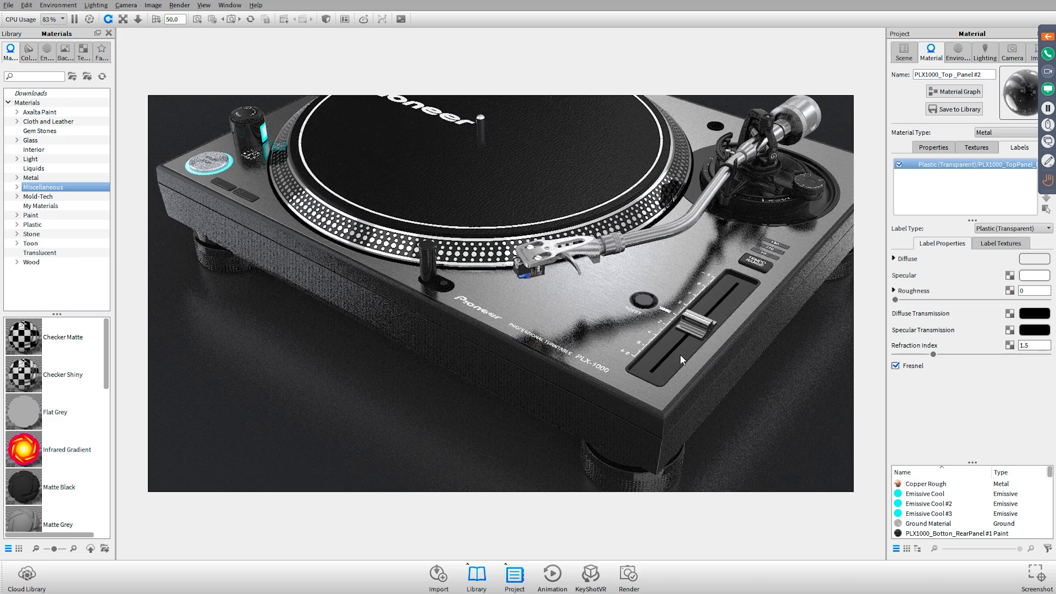
{"action": "scroll", "coordinate": [566, 301], "scroll_direction": "up", "scroll_amount": 4}
{"action": "scroll", "coordinate": [567, 301], "scroll_direction": "up", "scroll_amount": 3}
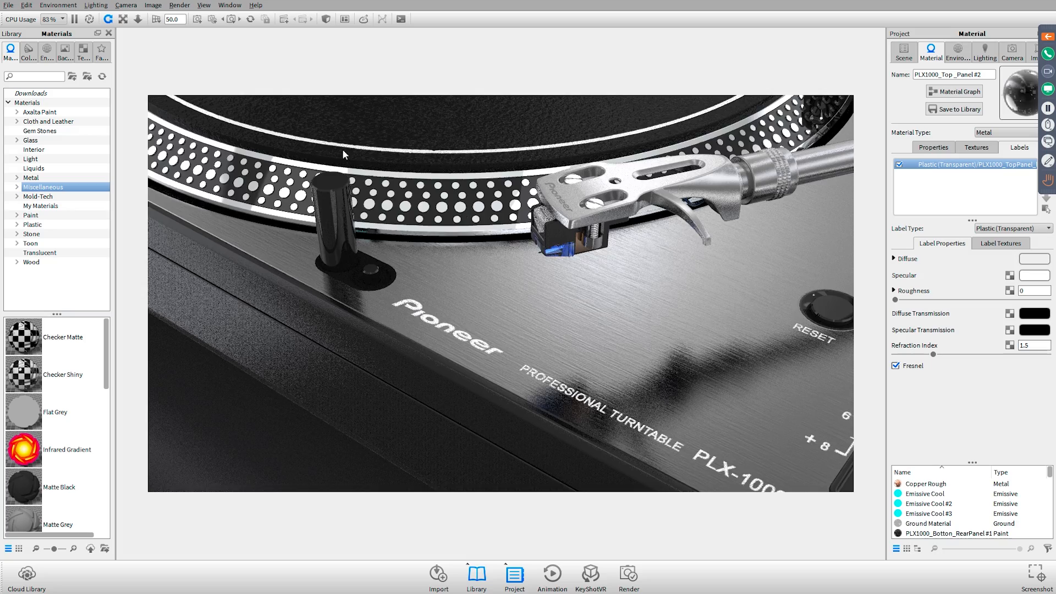
Examine the platter's dotted edge, the START/STOP button and the illuminated power knob up close
{"action": "left_click_drag", "start_coordinate": [342, 149], "coordinate": [343, 190]}
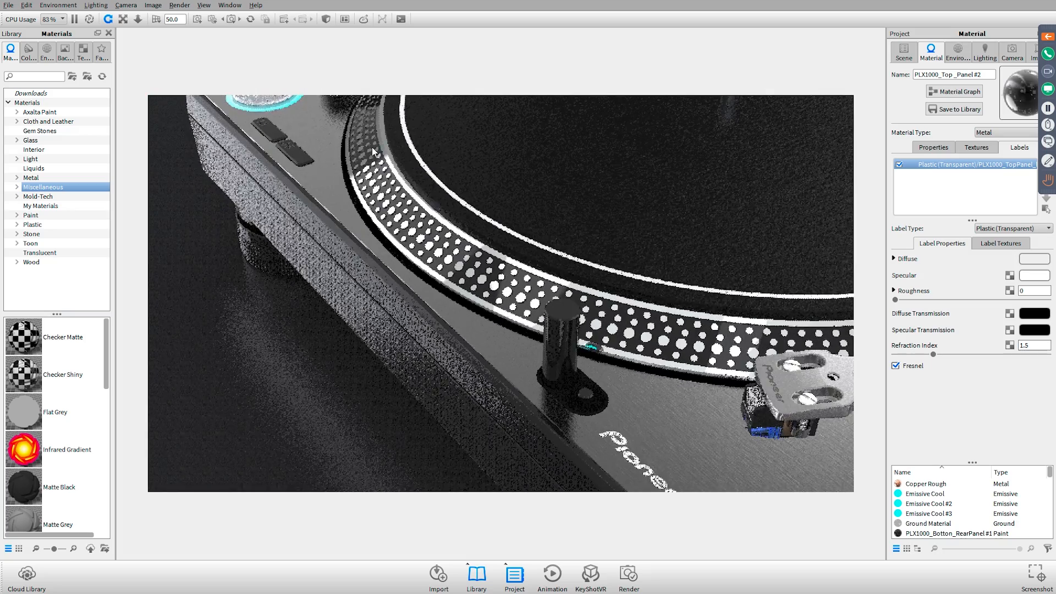
{"action": "left_click_drag", "start_coordinate": [371, 147], "coordinate": [557, 204]}
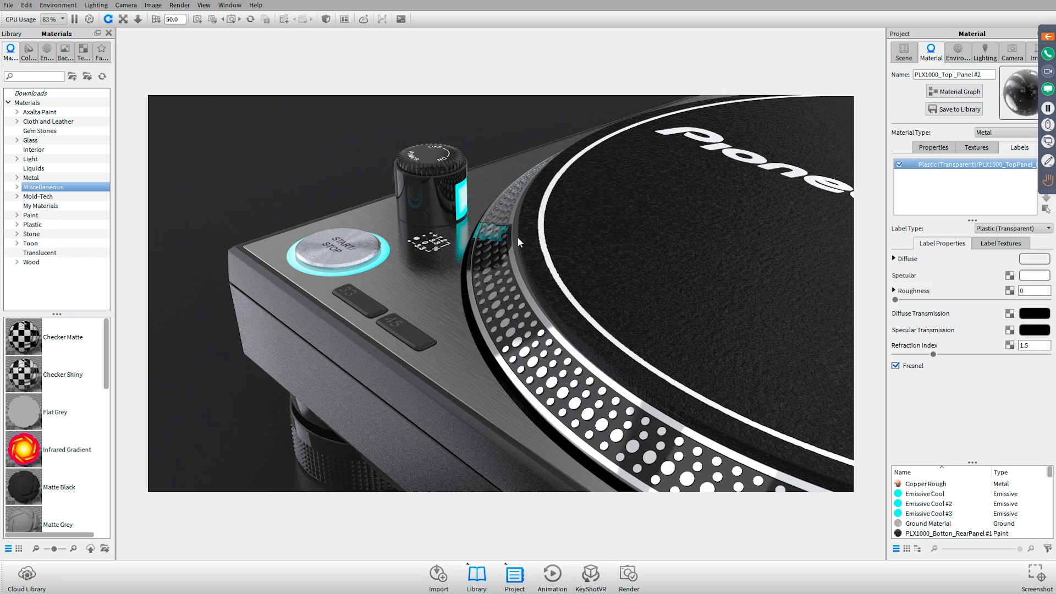
{"action": "right_click", "coordinate": [450, 187], "text": "ctrl+alt"}
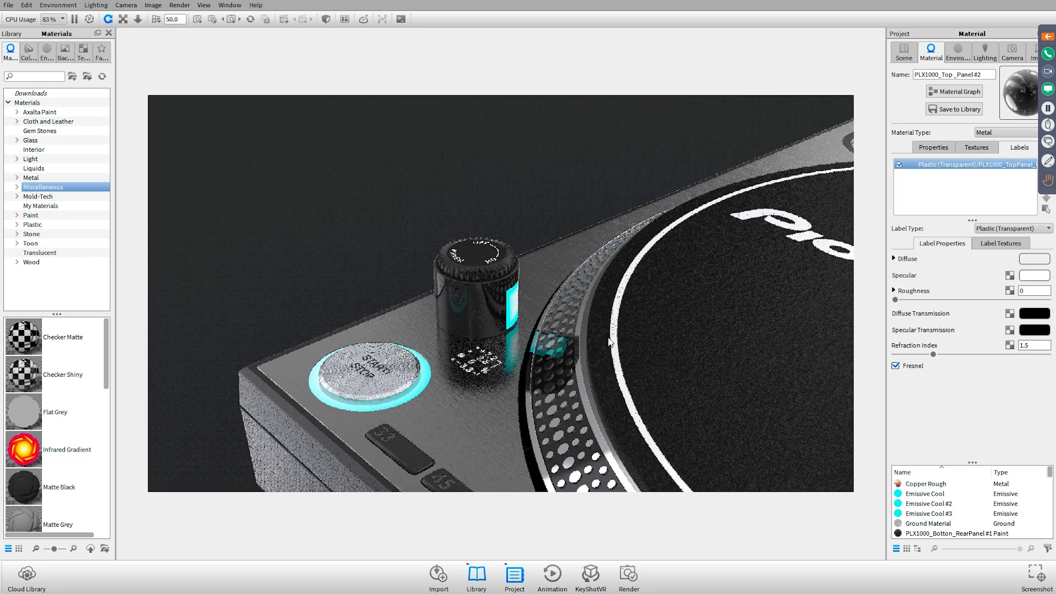
{"action": "left_click_drag", "start_coordinate": [473, 297], "coordinate": [461, 357]}
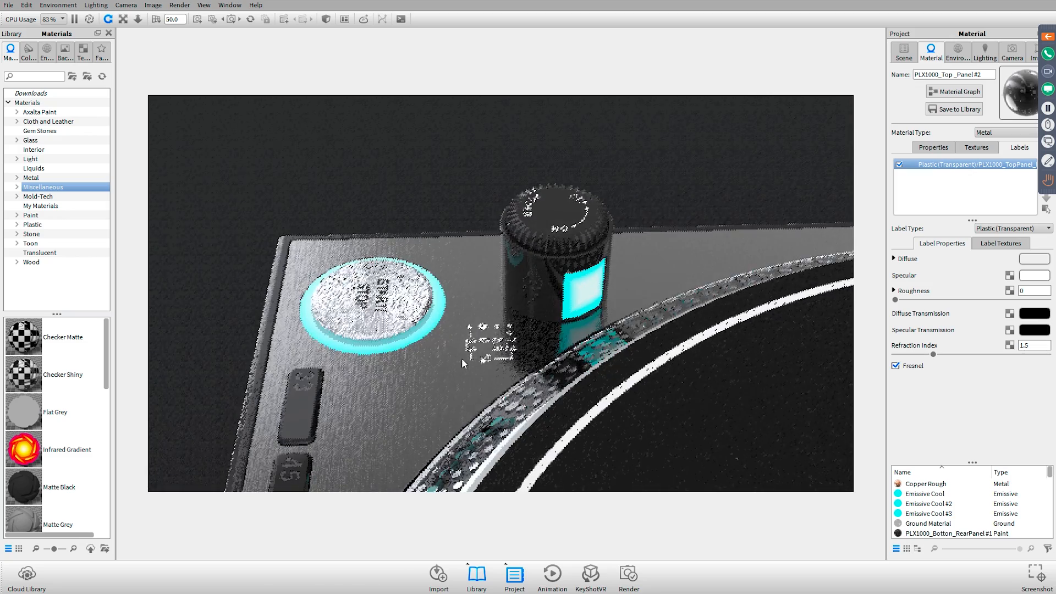
Inspect the colour gradient textures of the emissive materials on the power knob's light and the START/STOP button's ring
{"action": "double_click", "coordinate": [575, 288]}
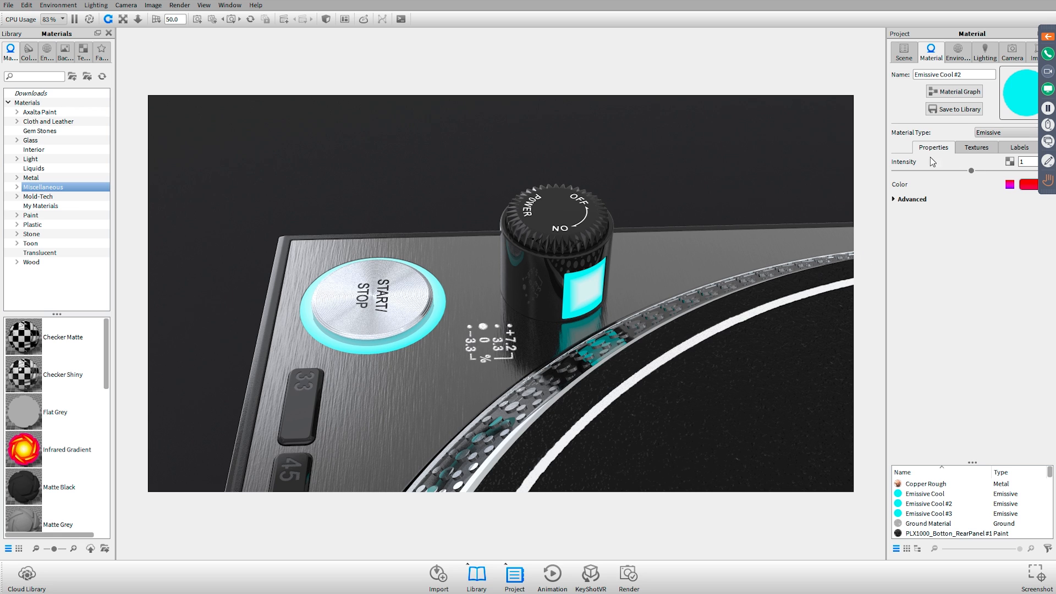
{"action": "left_click", "coordinate": [971, 150]}
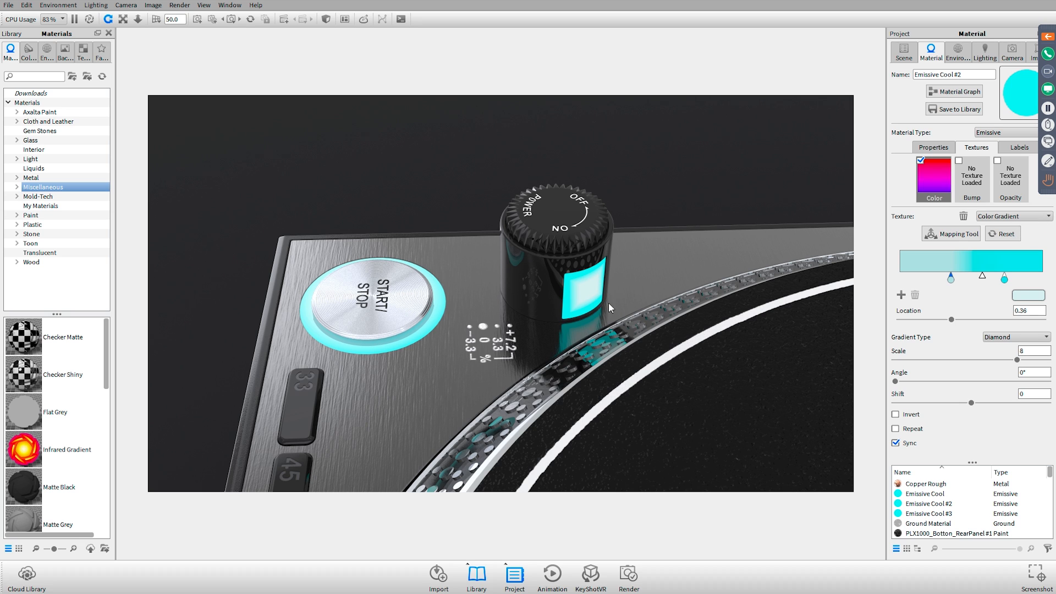
{"action": "left_click", "coordinate": [377, 260]}
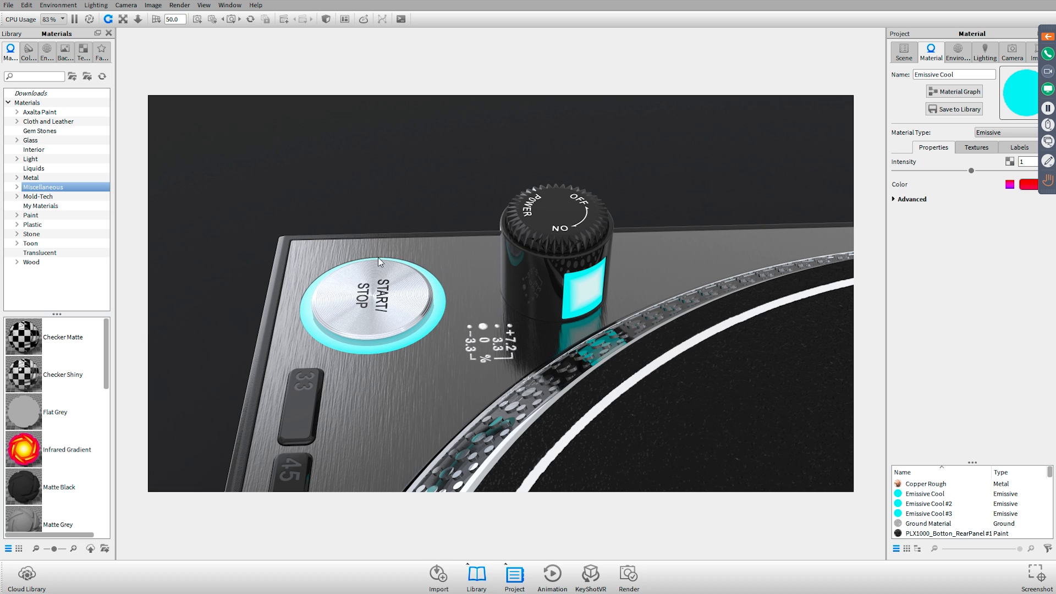
{"action": "left_click", "coordinate": [977, 149]}
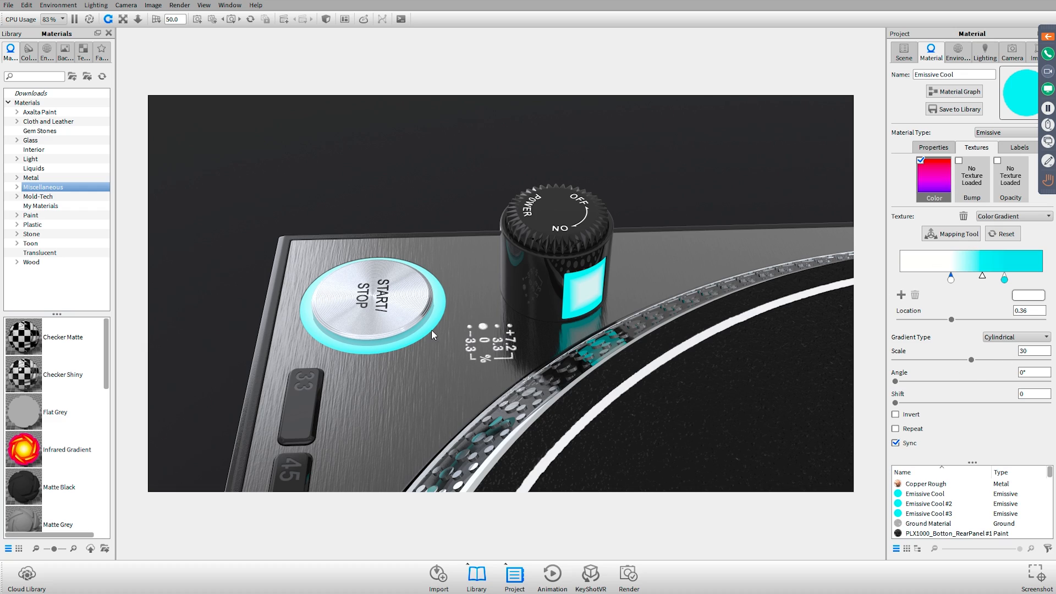
Examine the START/STOP corner up close, the full turntable from above, and its ground reflections from a lower angle
{"action": "left_click_drag", "start_coordinate": [403, 312], "coordinate": [635, 226]}
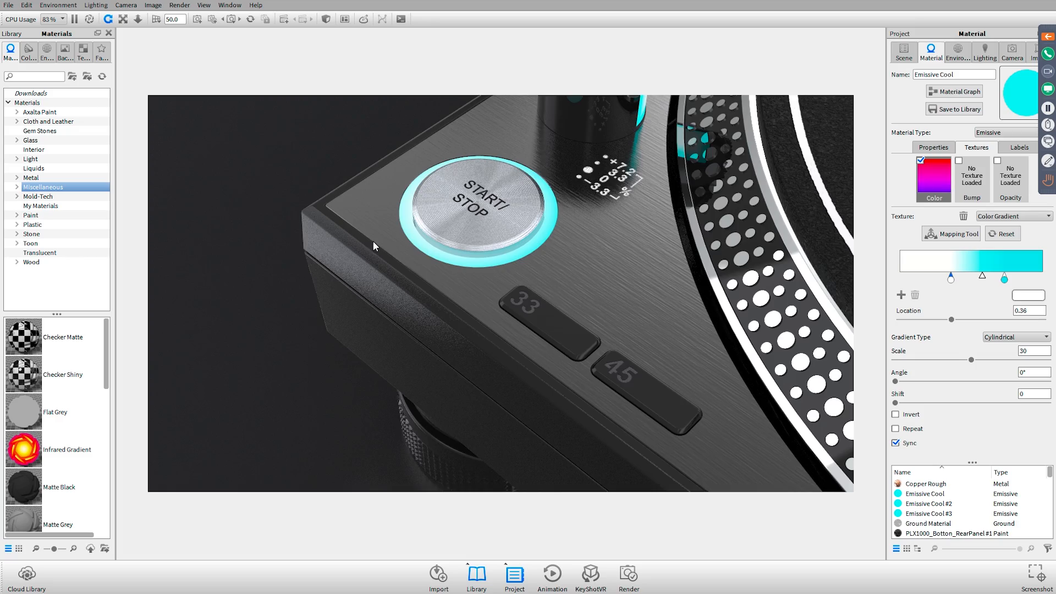
{"action": "scroll", "coordinate": [374, 241], "scroll_direction": "down", "scroll_amount": 5}
{"action": "left_click_drag", "start_coordinate": [516, 296], "coordinate": [454, 322]}
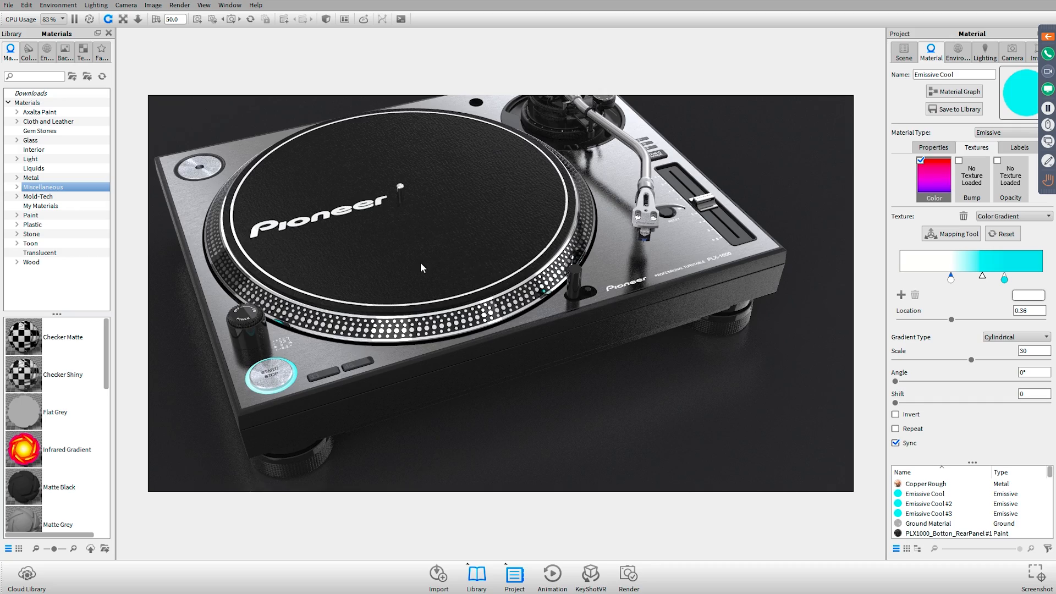
{"action": "left_click_drag", "start_coordinate": [422, 268], "coordinate": [594, 217]}
{"action": "scroll", "coordinate": [635, 349], "scroll_direction": "up", "scroll_amount": 3}
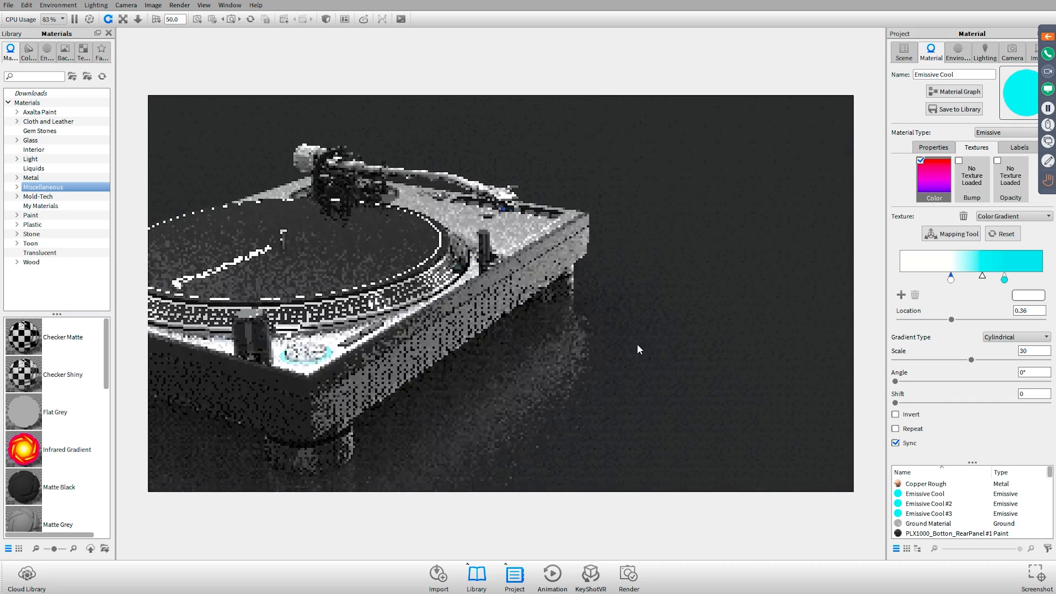
{"action": "left_click_drag", "start_coordinate": [638, 349], "coordinate": [622, 348]}
{"action": "left_click_drag", "start_coordinate": [562, 263], "coordinate": [543, 275]}
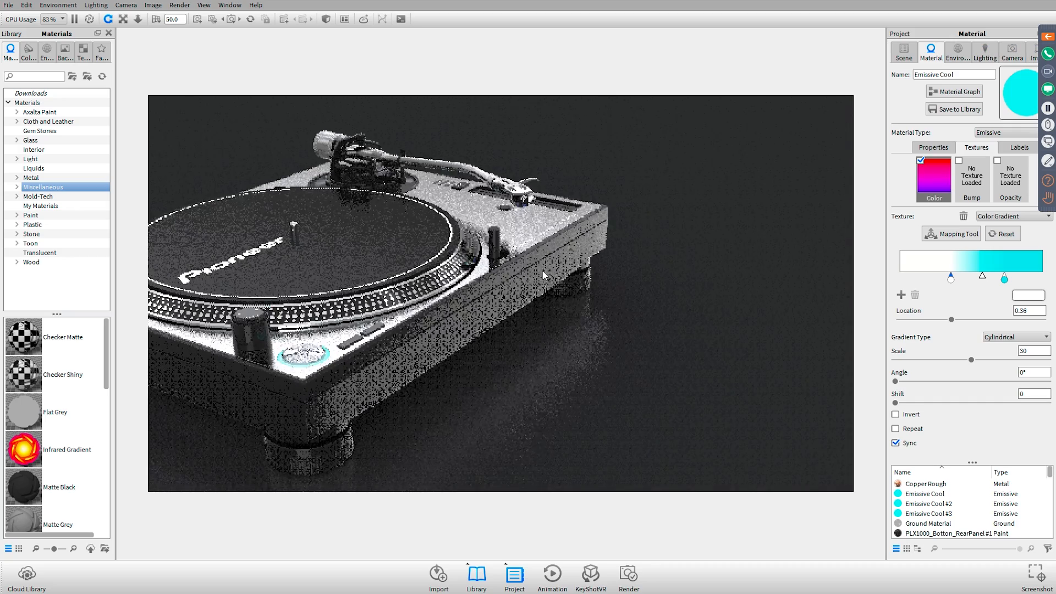
{"action": "left_click_drag", "start_coordinate": [604, 286], "coordinate": [671, 223]}
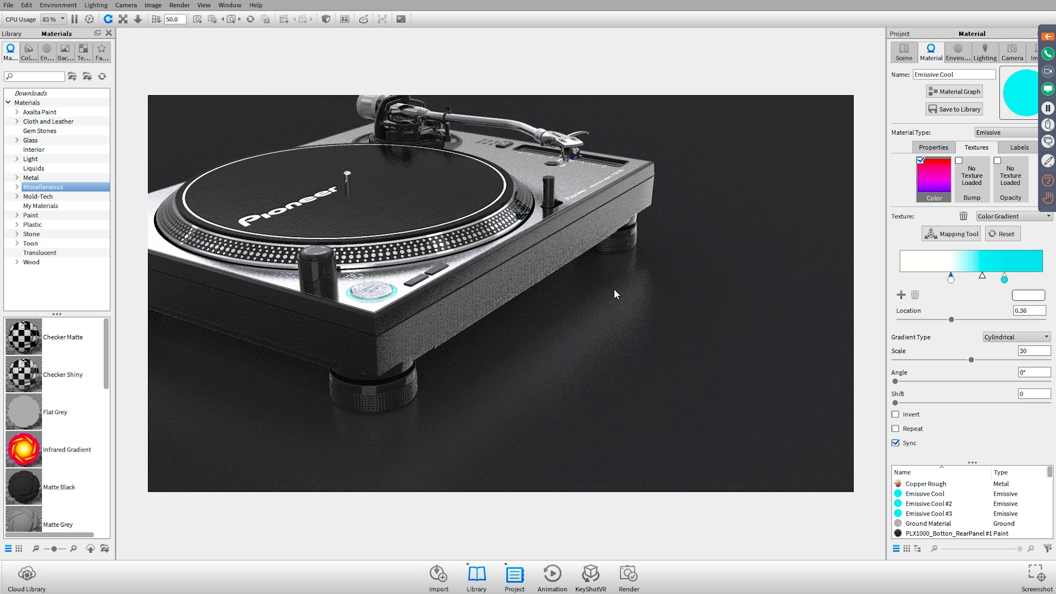
Inspect the floor's Ground Material and select the Ground plane group in the scene tree with the Pioneer_PLX1000 model collapsed
{"action": "double_click", "coordinate": [614, 290]}
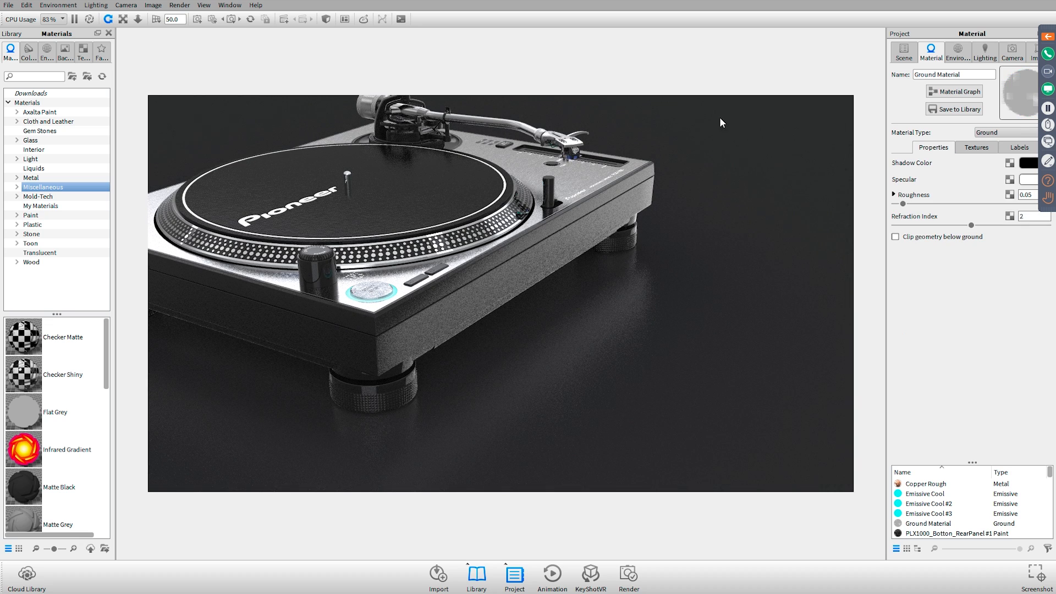
{"action": "left_click", "coordinate": [902, 52]}
{"action": "scroll", "coordinate": [915, 100], "scroll_direction": "up", "scroll_amount": 1}
{"action": "left_click", "coordinate": [908, 112]}
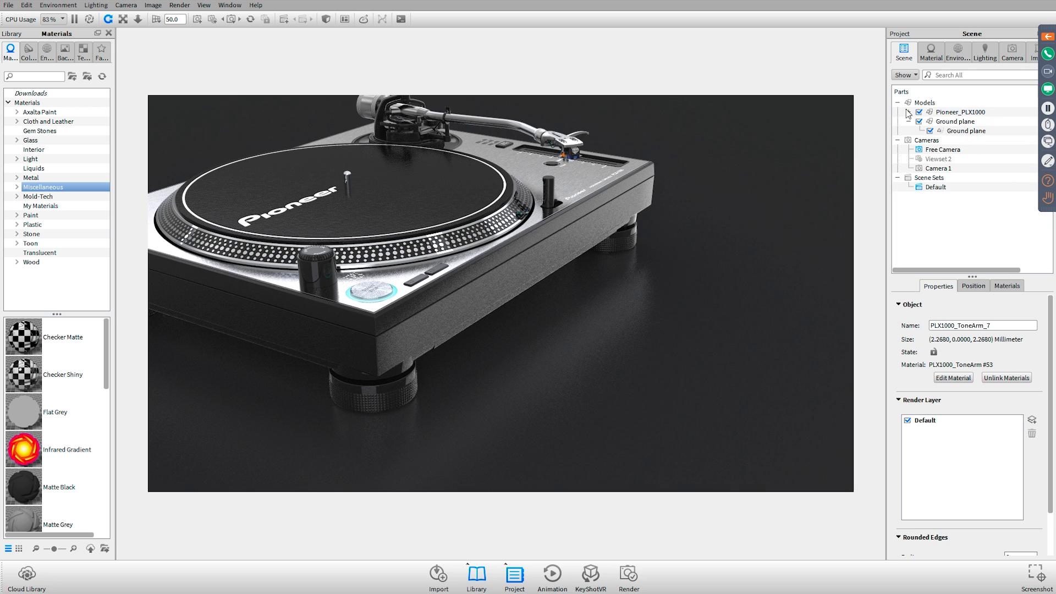
{"action": "left_click", "coordinate": [933, 122]}
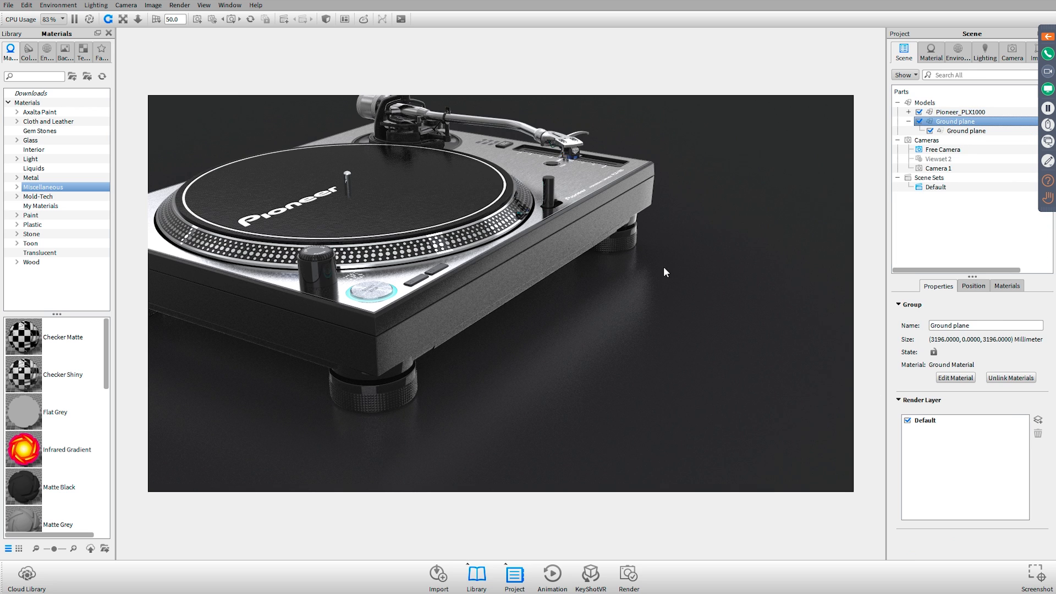
Show the Ground Plane and backdrop options for adding geometry without adding any, and reopen the floor's Ground Material
{"action": "left_click", "coordinate": [26, 5]}
{"action": "mouse_move", "coordinate": [72, 47]}
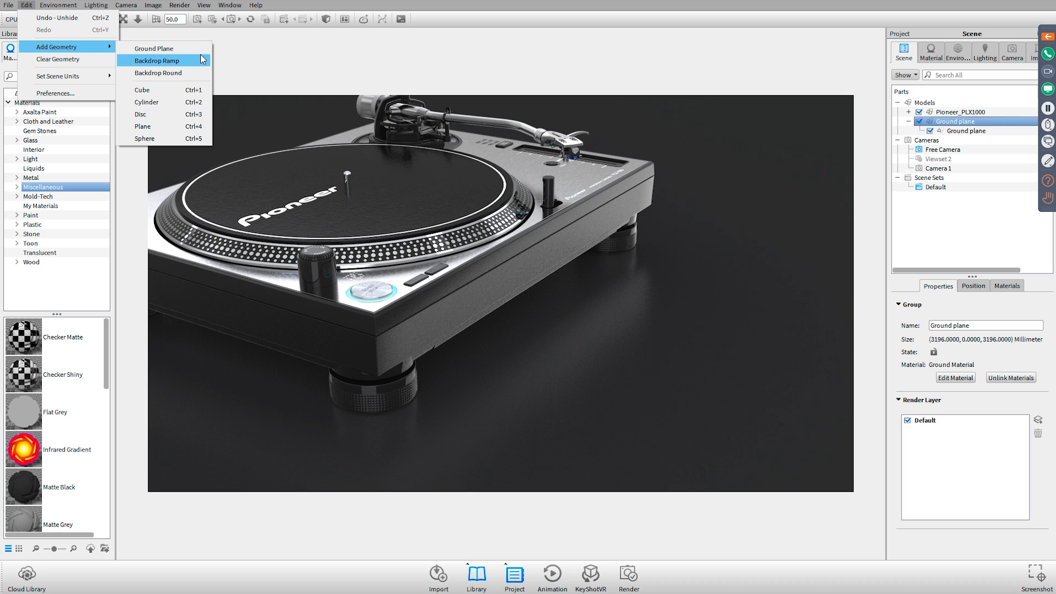
{"action": "left_click", "coordinate": [734, 77]}
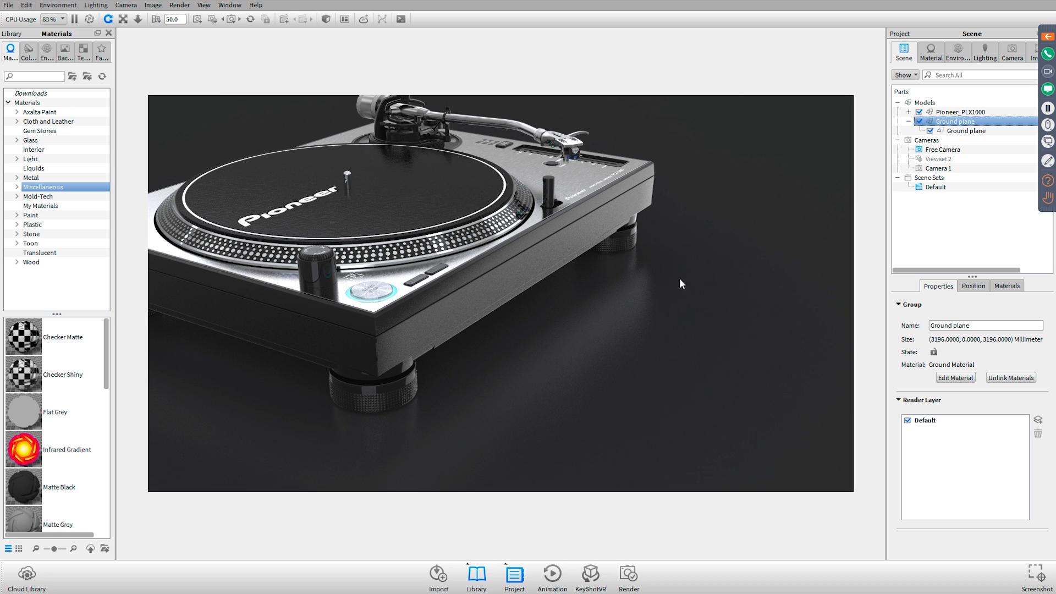
{"action": "double_click", "coordinate": [622, 278]}
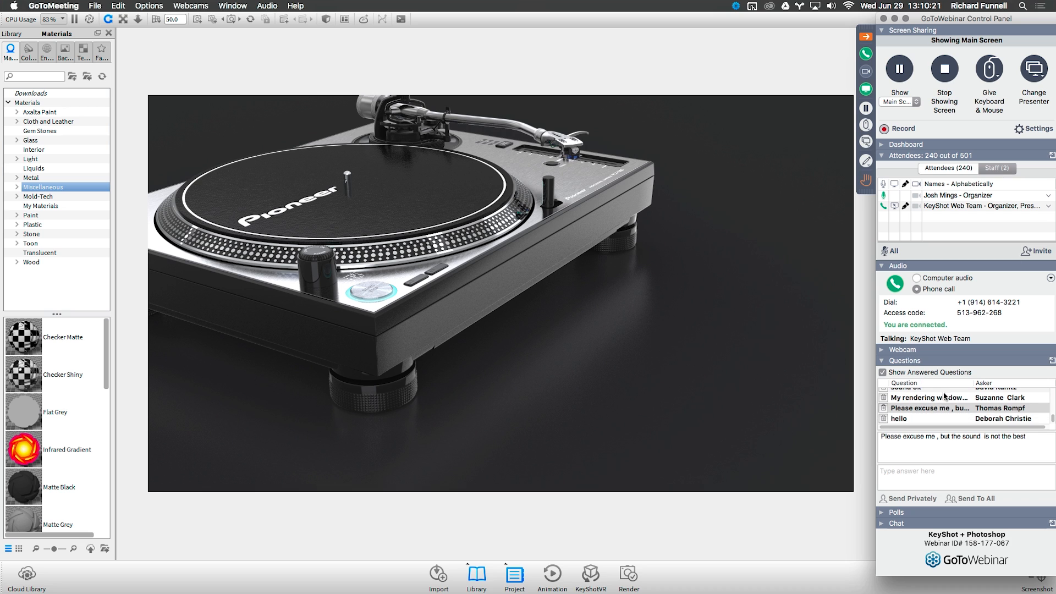
Check the last attendee question and the attendee and staff lists in the webinar control panel, and collapse the panel
{"action": "left_click", "coordinate": [916, 418]}
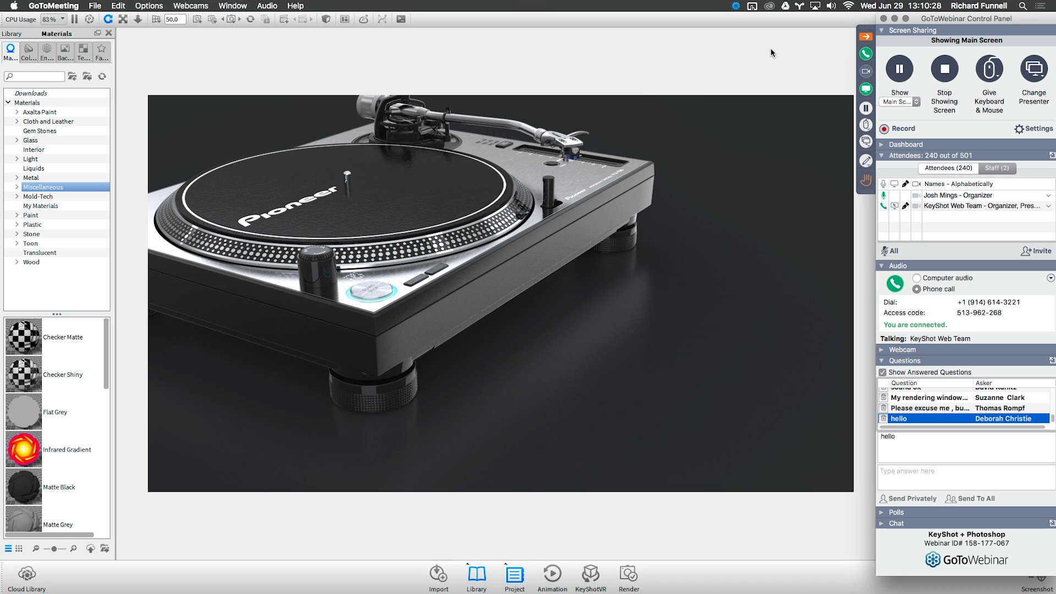
{"action": "left_click", "coordinate": [866, 180]}
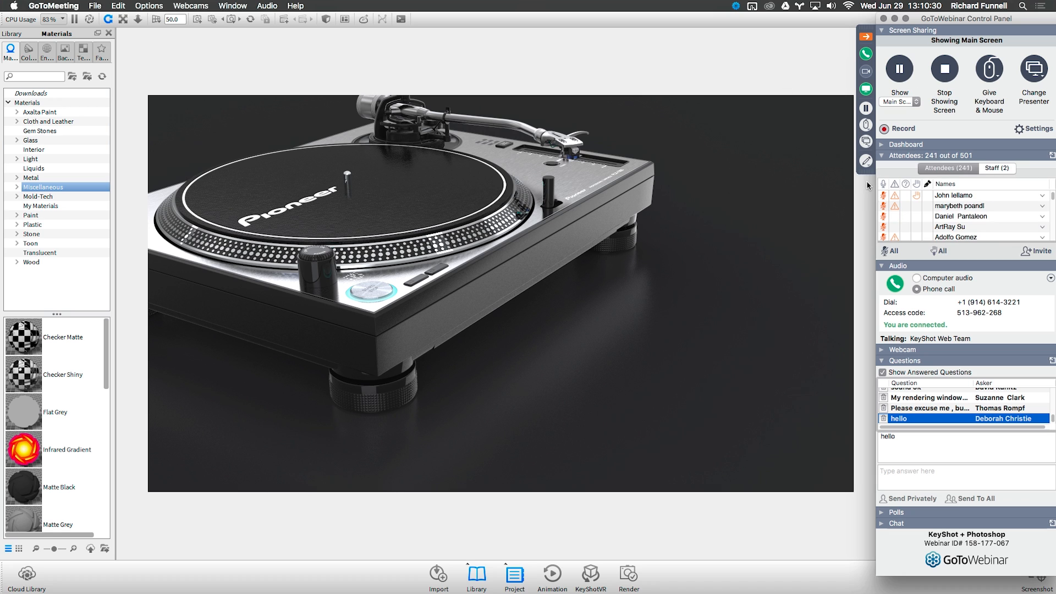
{"action": "left_click", "coordinate": [779, 63]}
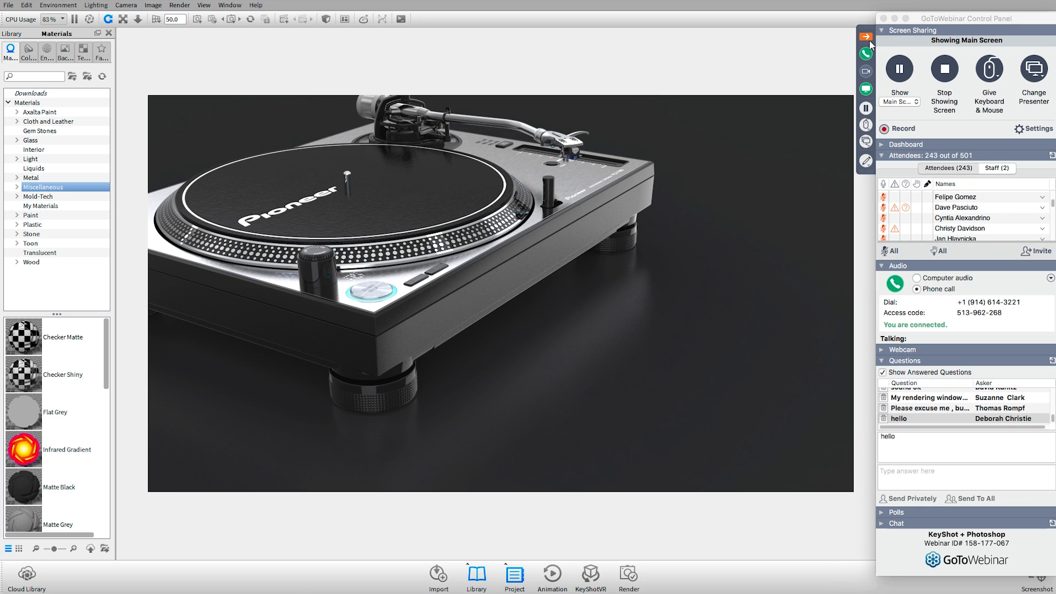
{"action": "left_click", "coordinate": [993, 168]}
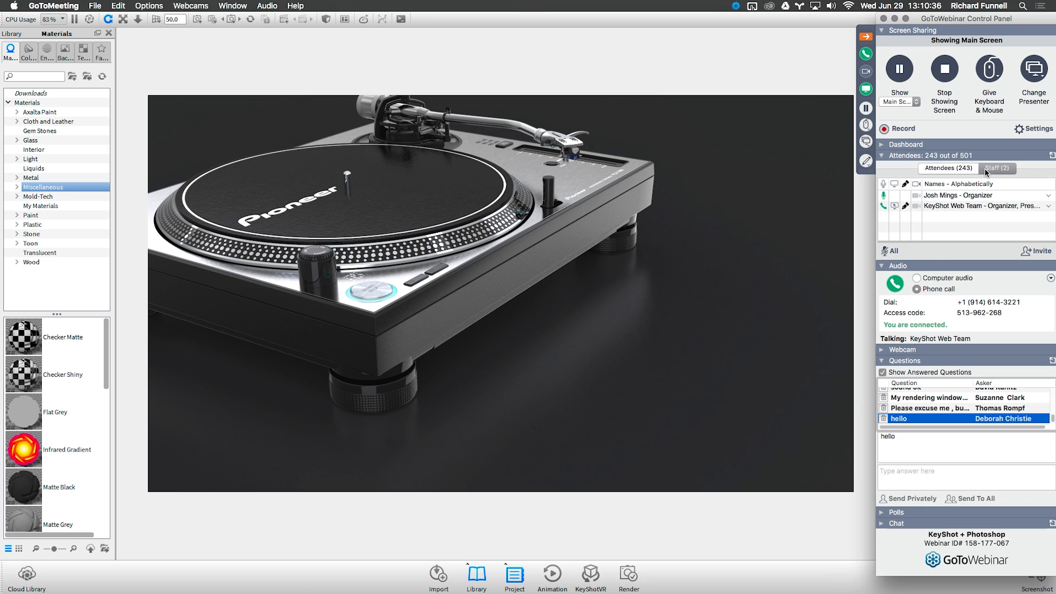
{"action": "left_click", "coordinate": [865, 36]}
{"action": "left_click", "coordinate": [674, 159]}
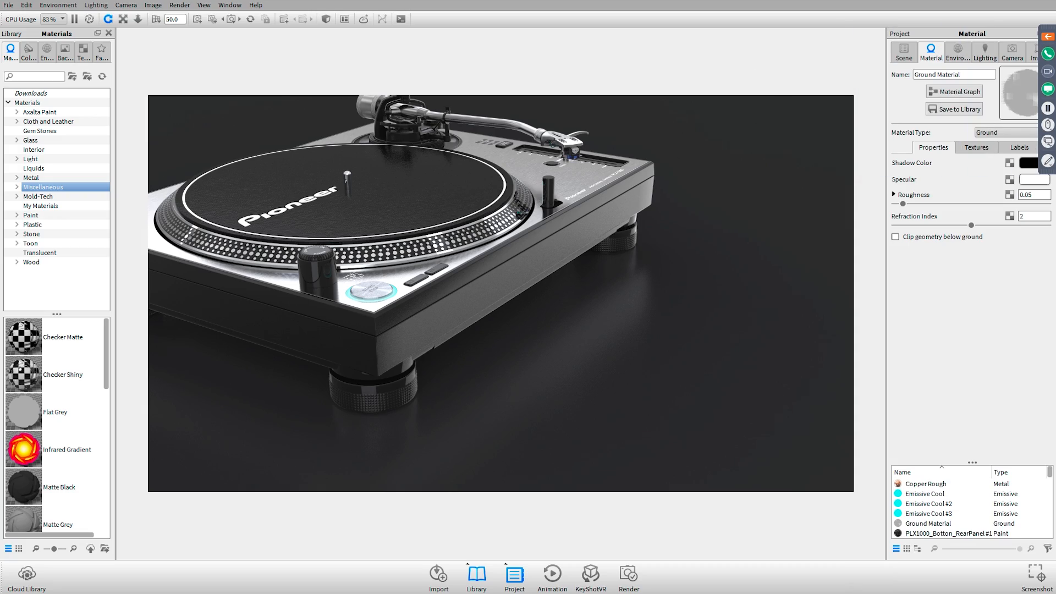
Review the Turntable Env 1.hdz environment settings and switch the view to the saved Camera 1
{"action": "left_click_drag", "start_coordinate": [444, 304], "coordinate": [672, 339]}
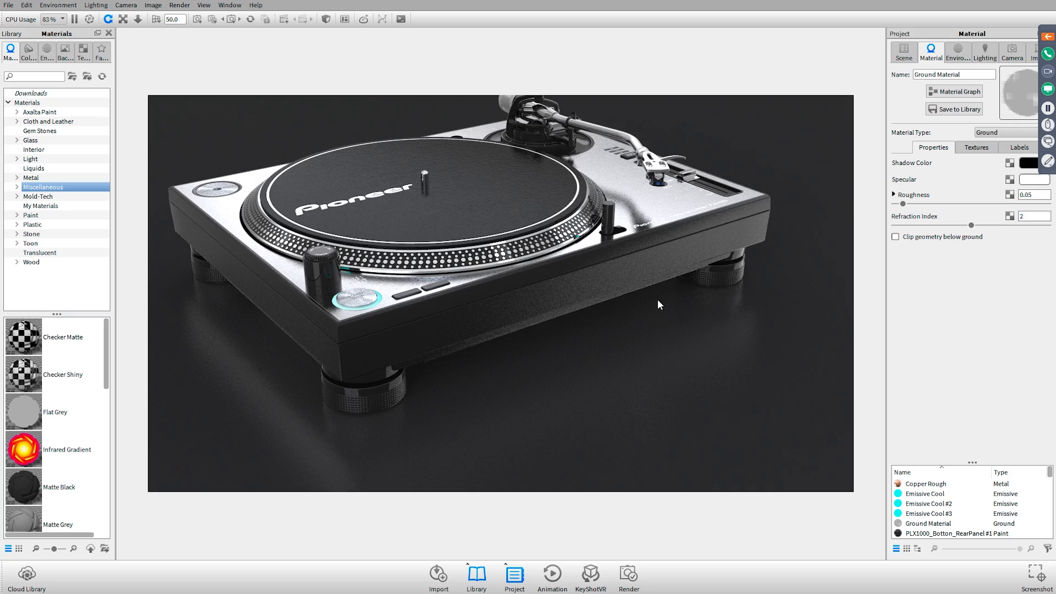
{"action": "left_click_drag", "start_coordinate": [658, 299], "coordinate": [557, 325]}
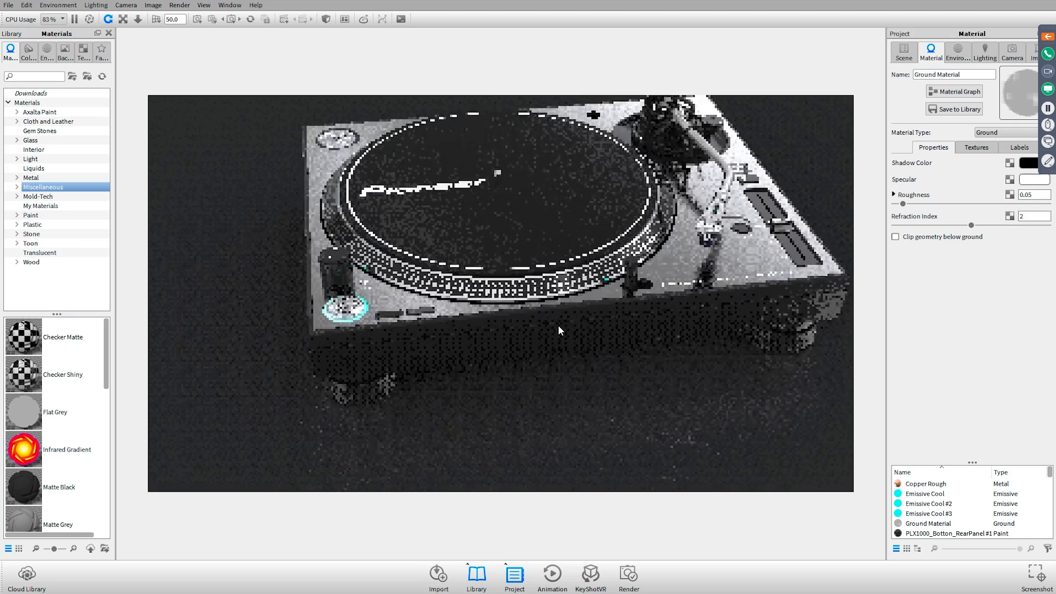
{"action": "left_click", "coordinate": [959, 54]}
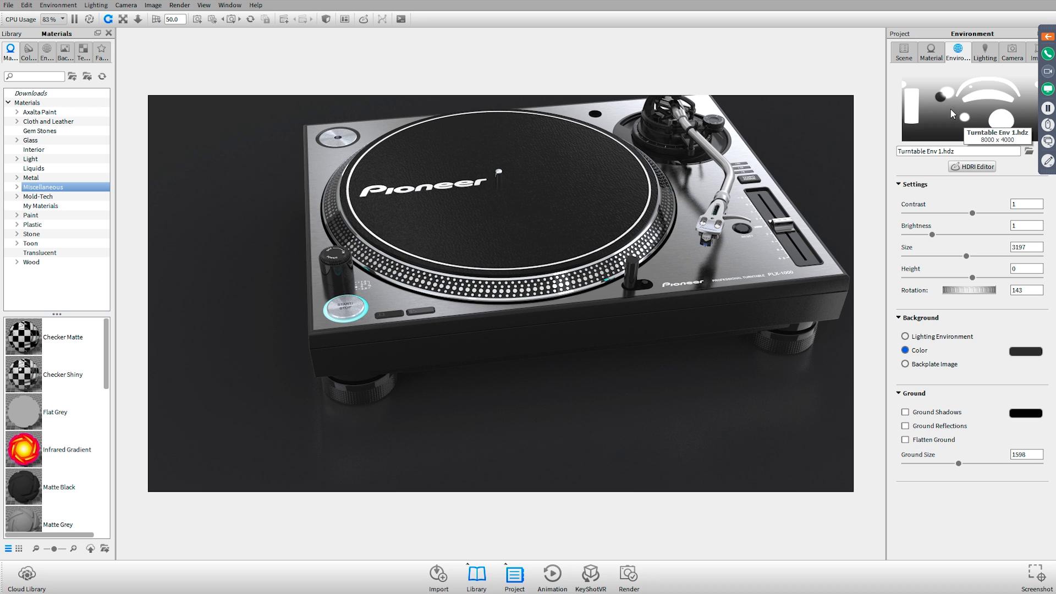
{"action": "left_click", "coordinate": [1014, 57]}
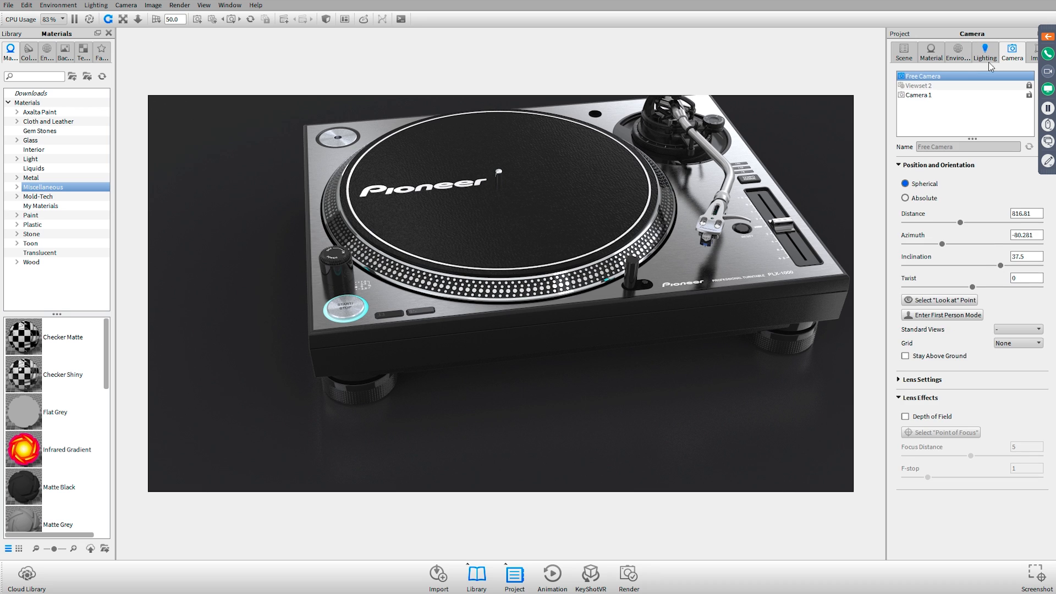
{"action": "left_click", "coordinate": [950, 95]}
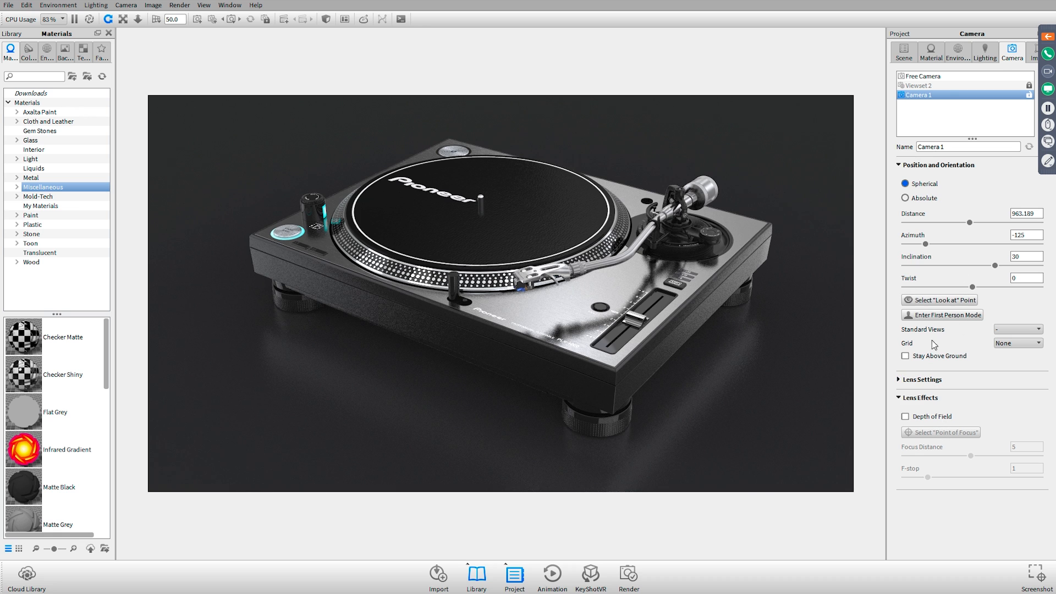
Open Turntable Env 1.hdz in the HDRI Editor, examine its light pins beside the render, and close the editor
{"action": "left_click", "coordinate": [987, 55]}
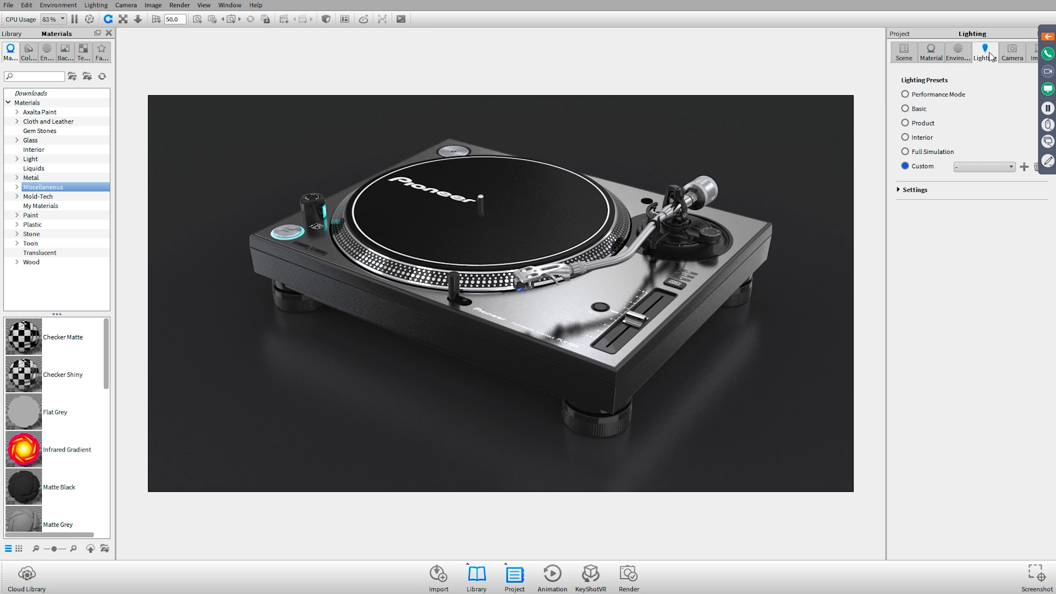
{"action": "left_click", "coordinate": [951, 52]}
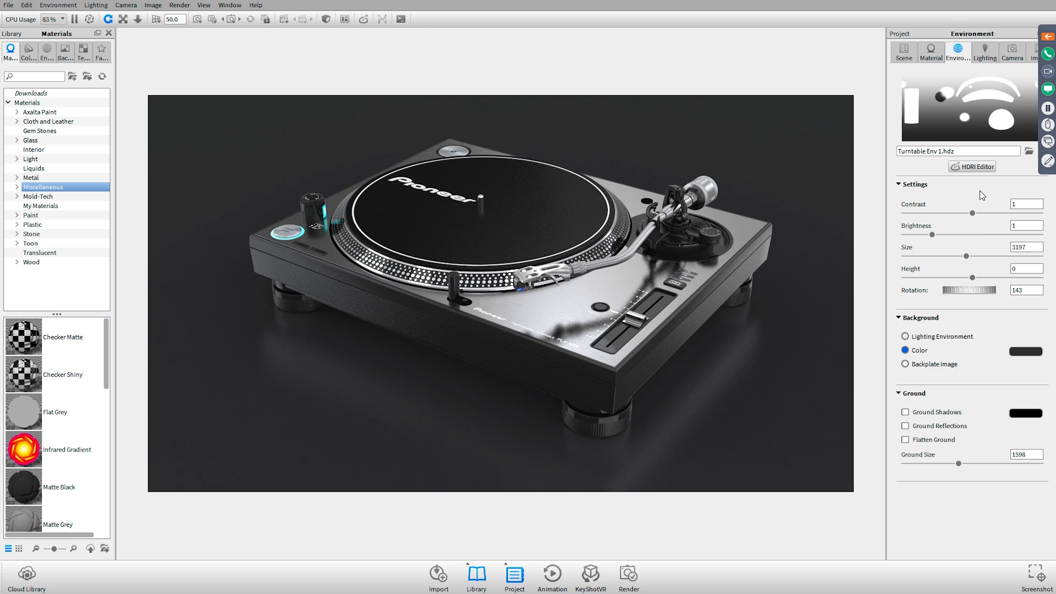
{"action": "left_click", "coordinate": [986, 168]}
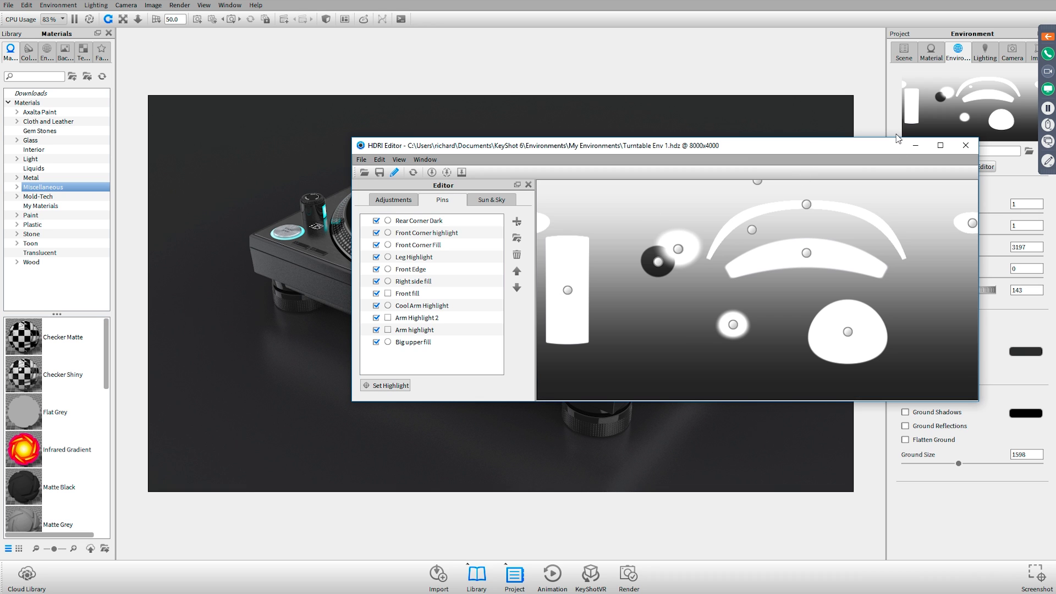
{"action": "left_click_drag", "start_coordinate": [888, 144], "coordinate": [723, 306]}
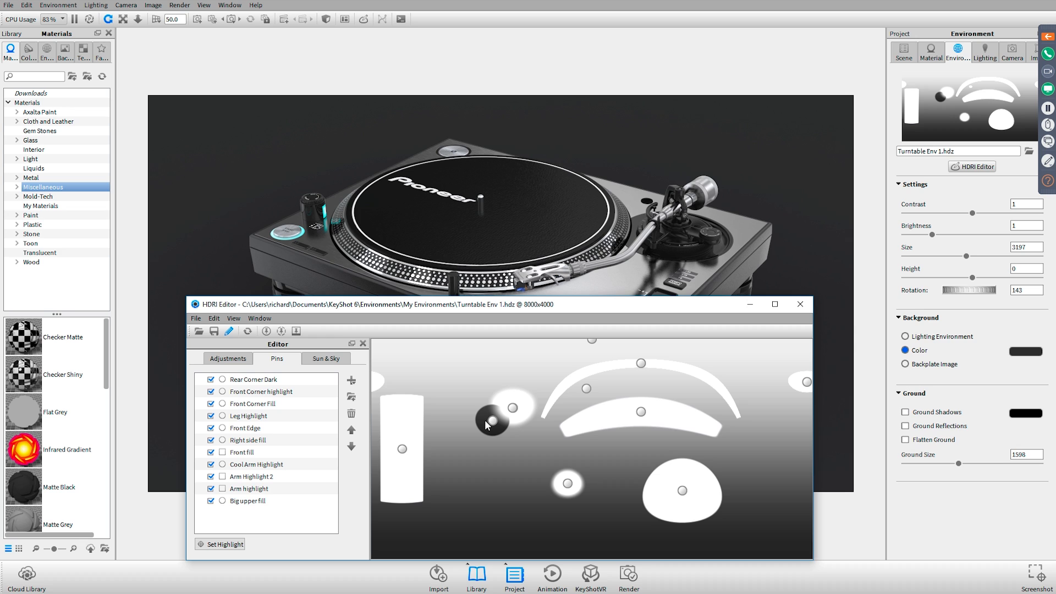
{"action": "left_click", "coordinate": [800, 304]}
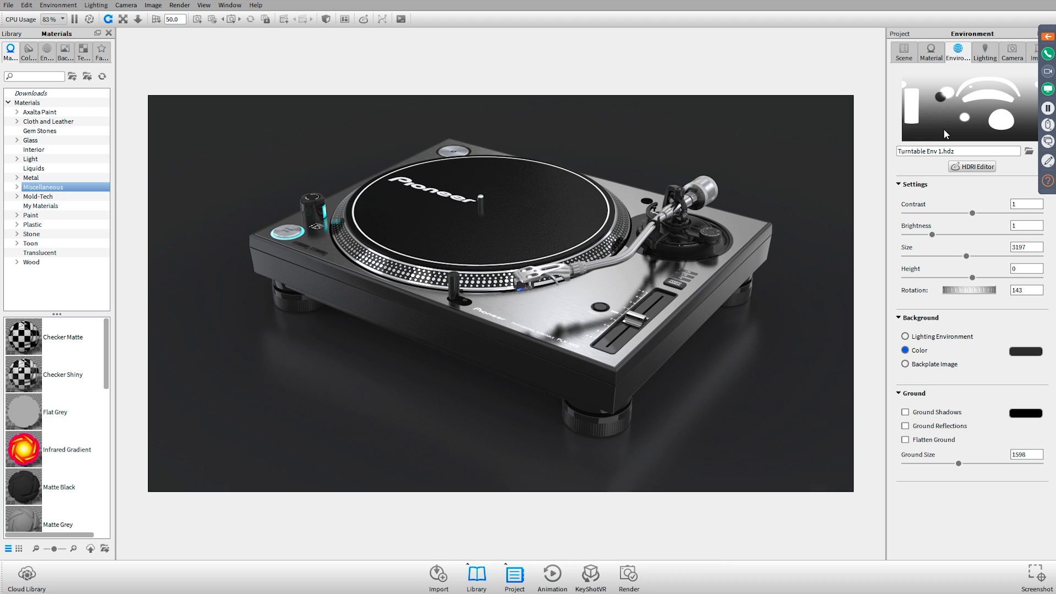
Expand the detailed lighting settings and apply the Product lighting preset
{"action": "left_click", "coordinate": [986, 55]}
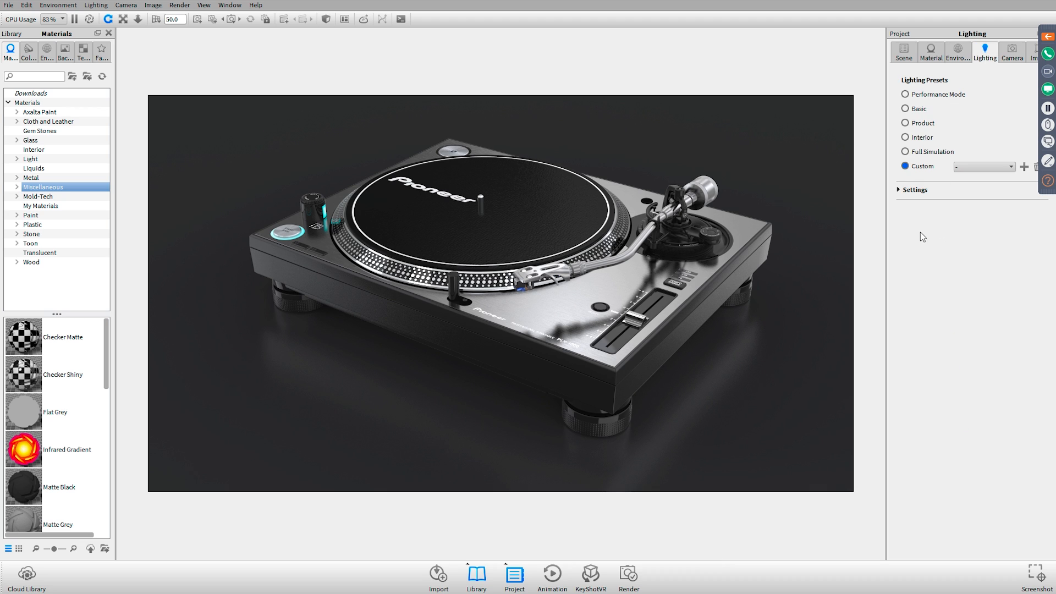
{"action": "left_click", "coordinate": [913, 190]}
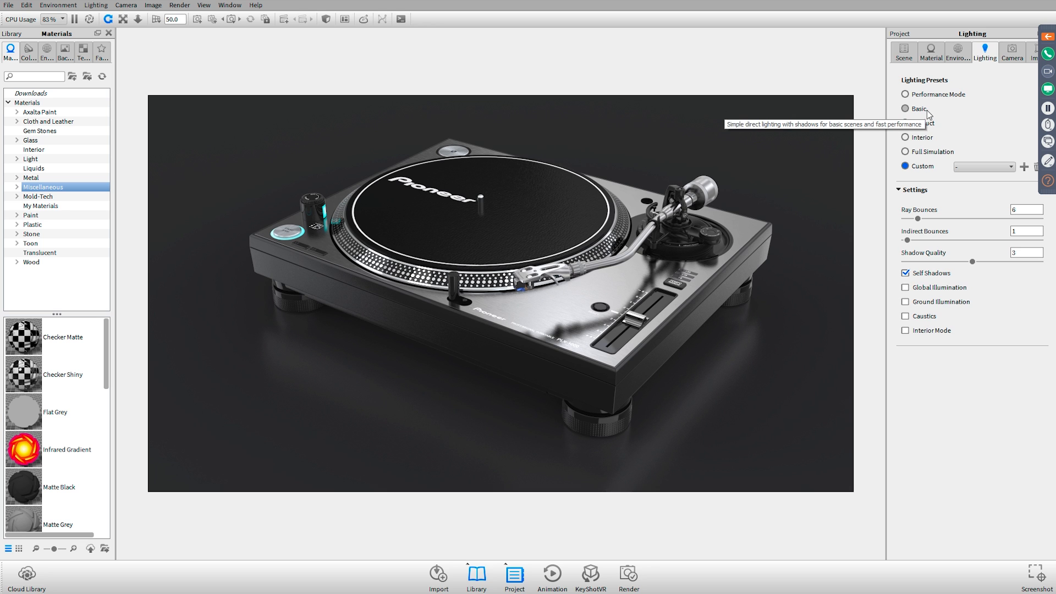
{"action": "left_click", "coordinate": [922, 125]}
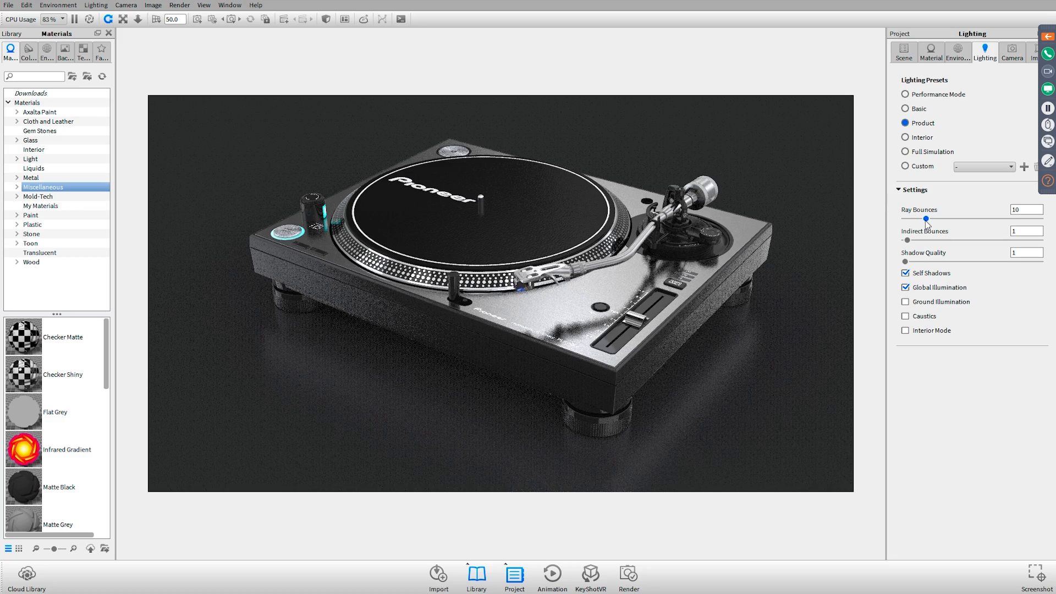
Customise the lighting with 6 ray bounces, global illumination off and a shadow quality of 3
{"action": "left_click_drag", "start_coordinate": [926, 219], "coordinate": [917, 219]}
{"action": "left_click", "coordinate": [952, 289]}
{"action": "left_click", "coordinate": [950, 290]}
{"action": "left_click", "coordinate": [949, 288]}
{"action": "double_click", "coordinate": [1039, 252]}
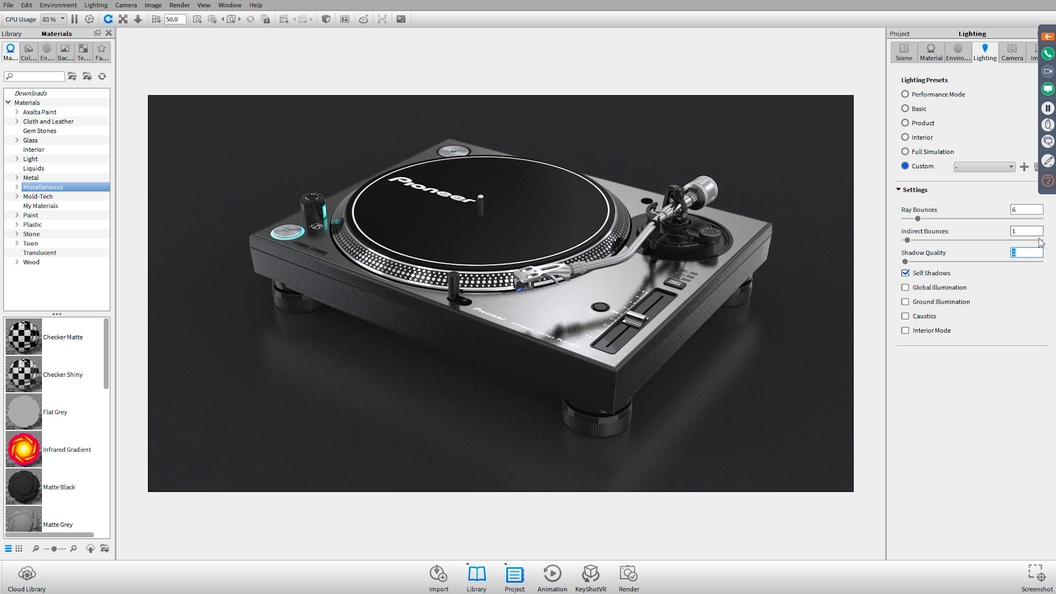
{"action": "type", "text": "3"}
{"action": "key", "text": "Tab"}
Return to the scene tree and clear the ground plane selection
{"action": "left_click", "coordinate": [914, 46]}
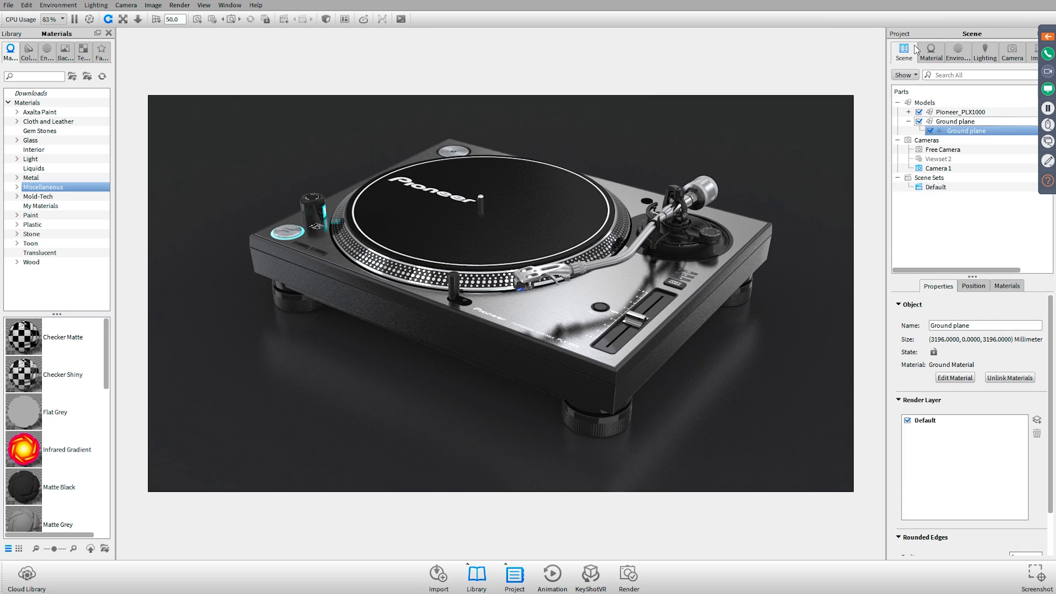
{"action": "left_click", "coordinate": [941, 245]}
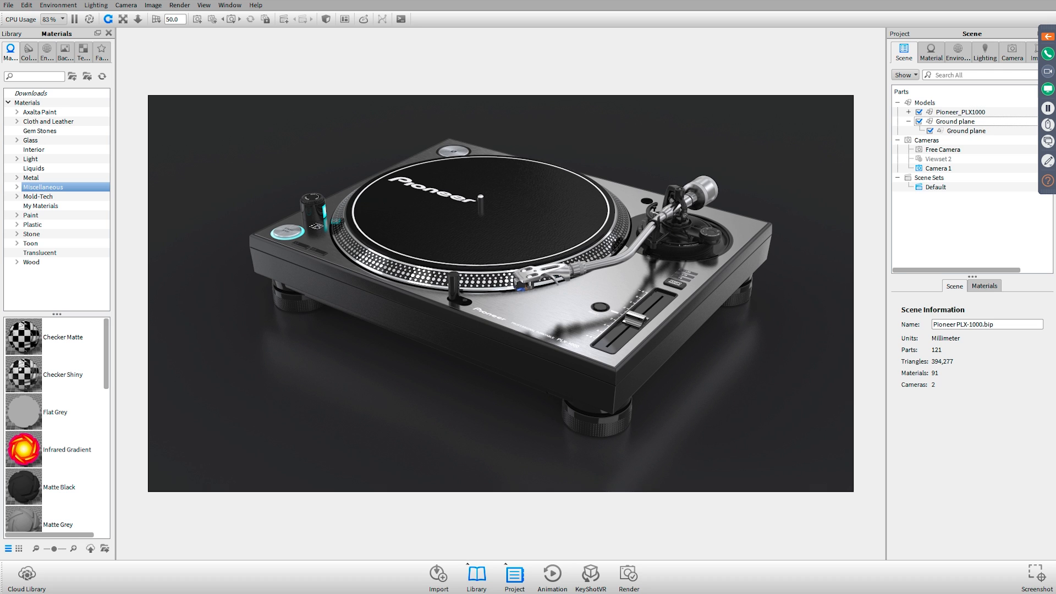
Switch to the GoToWebinar questions window, read the attendee question about seeing other people's questions, and return to KeyShot
{"action": "left_click", "coordinate": [1047, 180]}
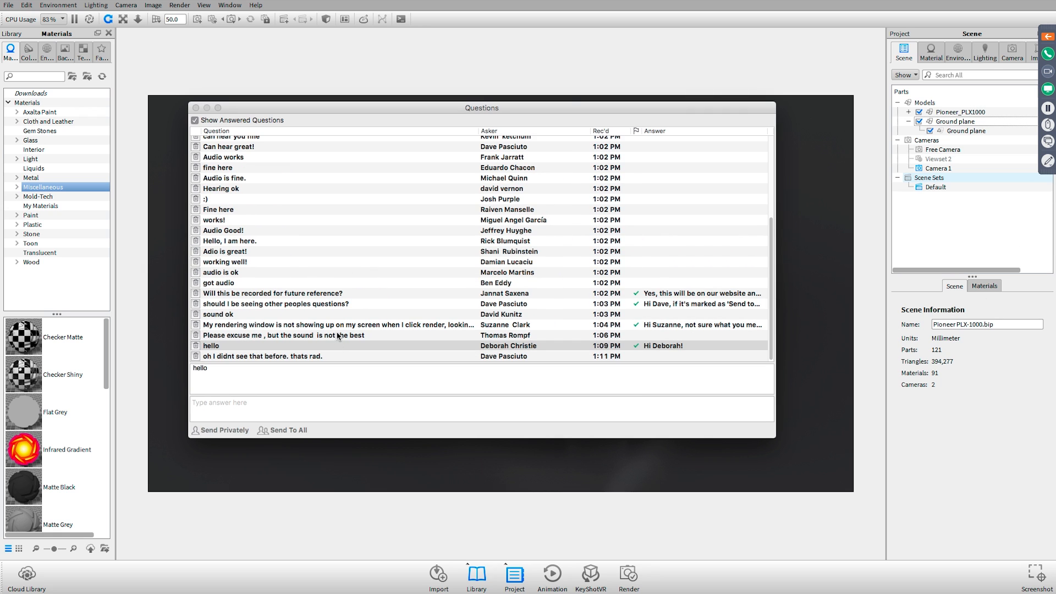
{"action": "left_click", "coordinate": [322, 305]}
{"action": "left_click", "coordinate": [322, 306]}
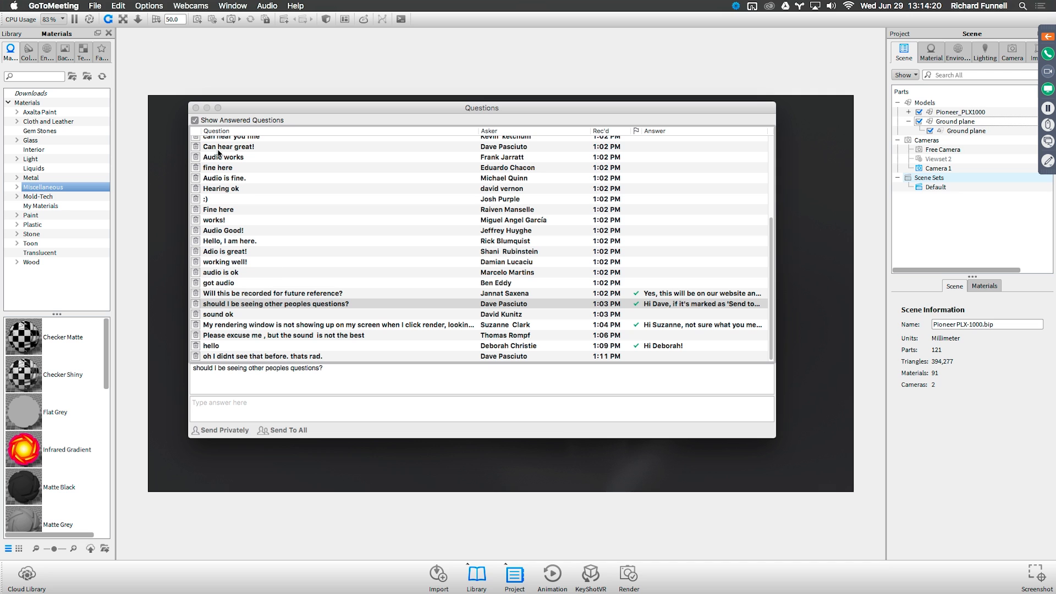
{"action": "left_click", "coordinate": [197, 108]}
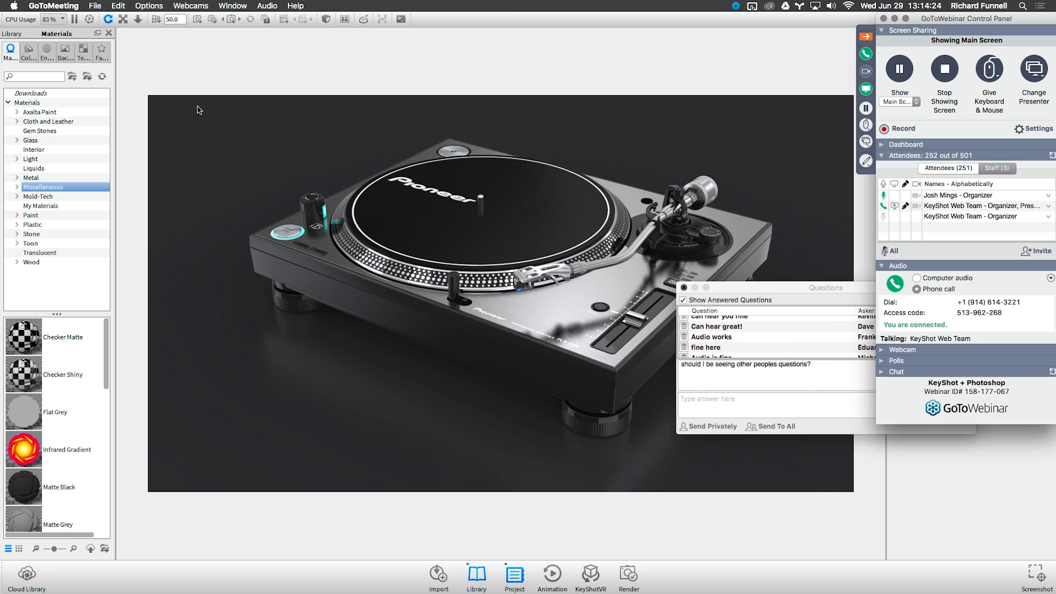
{"action": "left_click", "coordinate": [946, 278]}
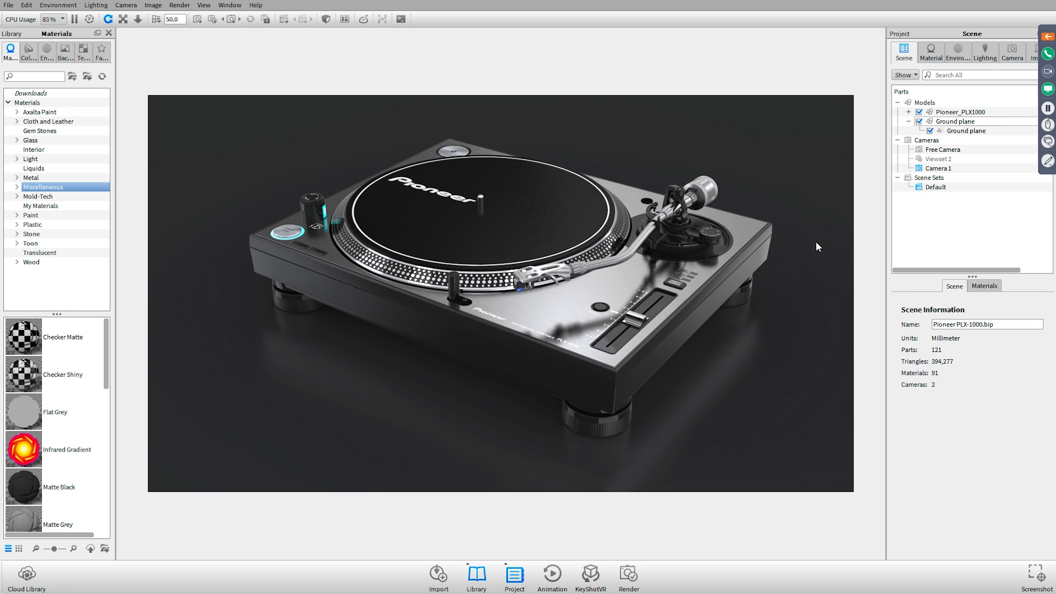
Choose PSD as the still image format, enable Add to PSD and All Render Layers, and close the render settings
{"action": "left_click", "coordinate": [628, 574]}
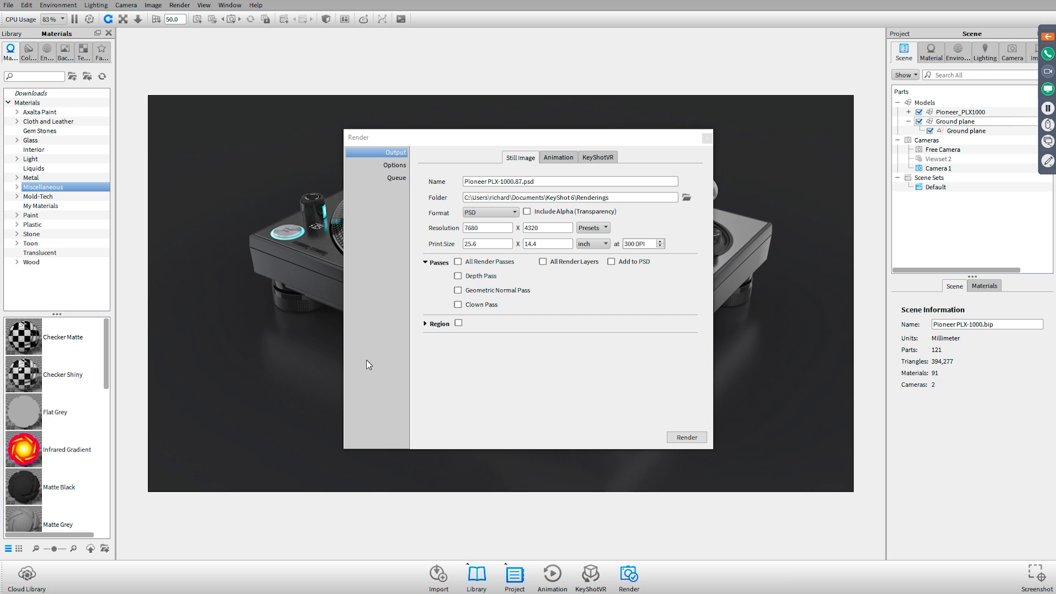
{"action": "left_click_drag", "start_coordinate": [576, 141], "coordinate": [812, 102]}
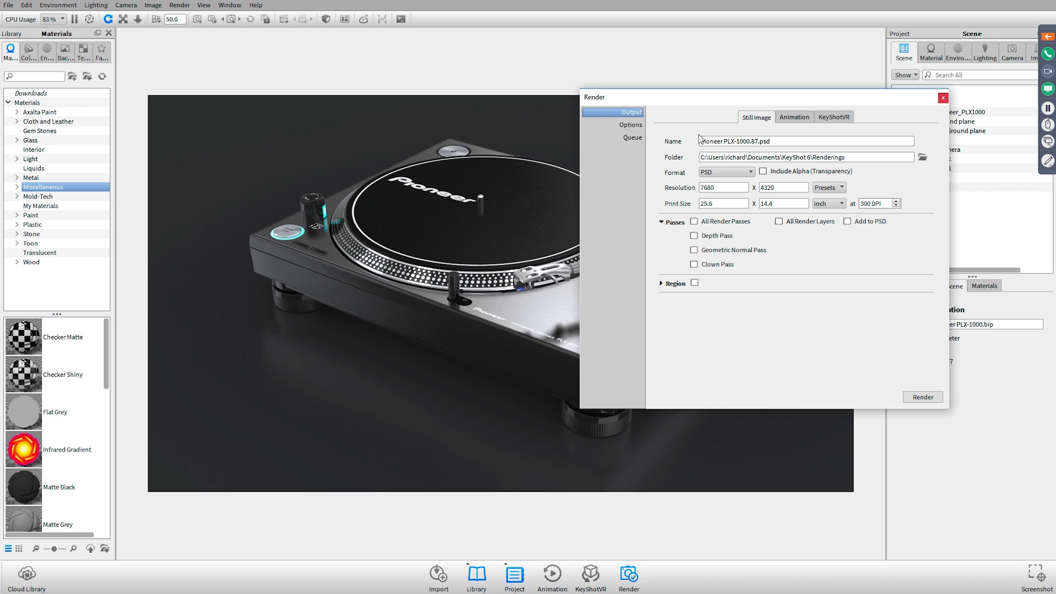
{"action": "left_click", "coordinate": [726, 173]}
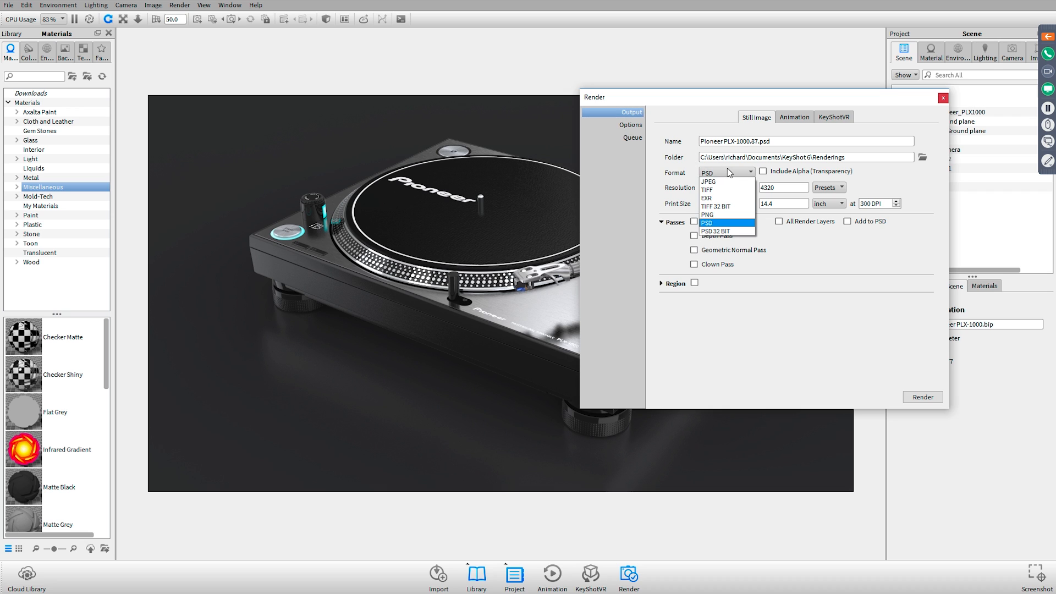
{"action": "left_click", "coordinate": [734, 227]}
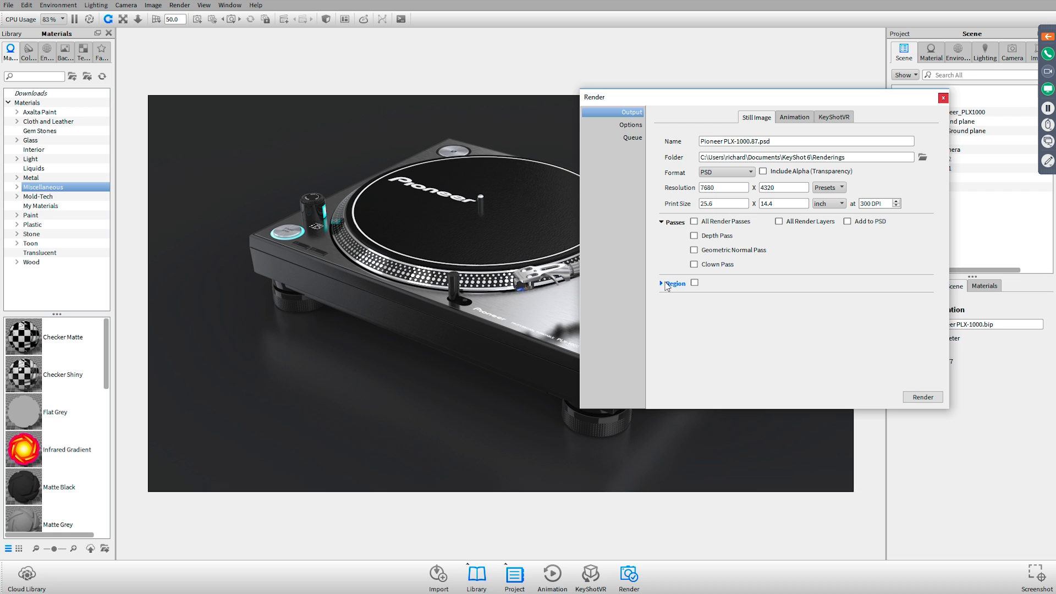
{"action": "left_click", "coordinate": [849, 222]}
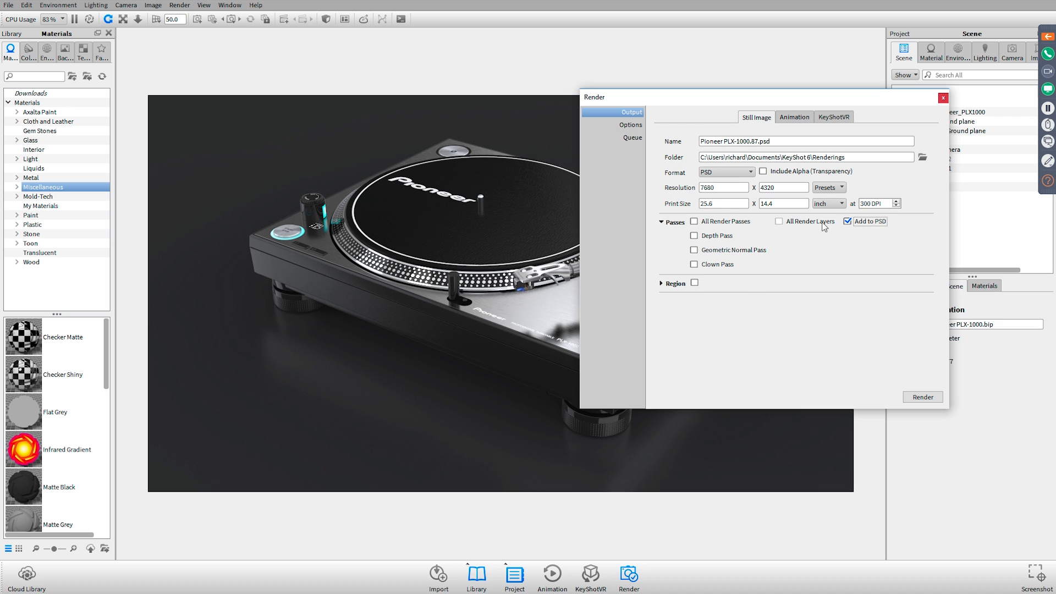
{"action": "left_click", "coordinate": [811, 222]}
{"action": "left_click", "coordinate": [835, 260]}
{"action": "left_click", "coordinate": [943, 99]}
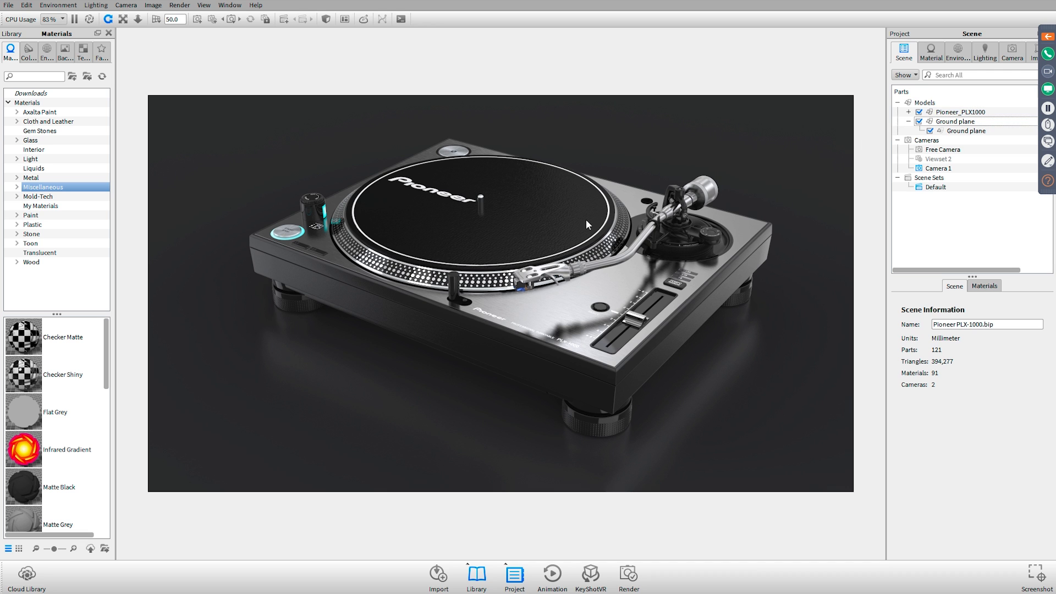
Switch to the KeyShot + Photoshop.pdf presentation in Adobe Acrobat, examine the Render Layers slide, and return to KeyShot
{"action": "key", "text": "alt+Tab"}
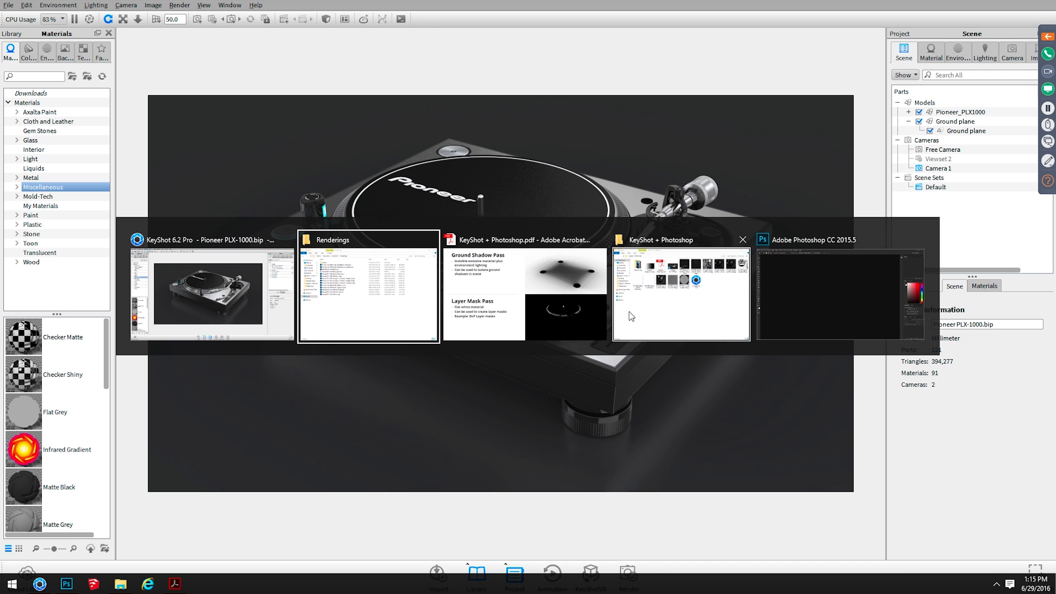
{"action": "left_click", "coordinate": [510, 285]}
{"action": "key", "text": "Right"}
{"action": "key", "text": "Left"}
{"action": "key", "text": "Left"}
{"action": "key", "text": "Left"}
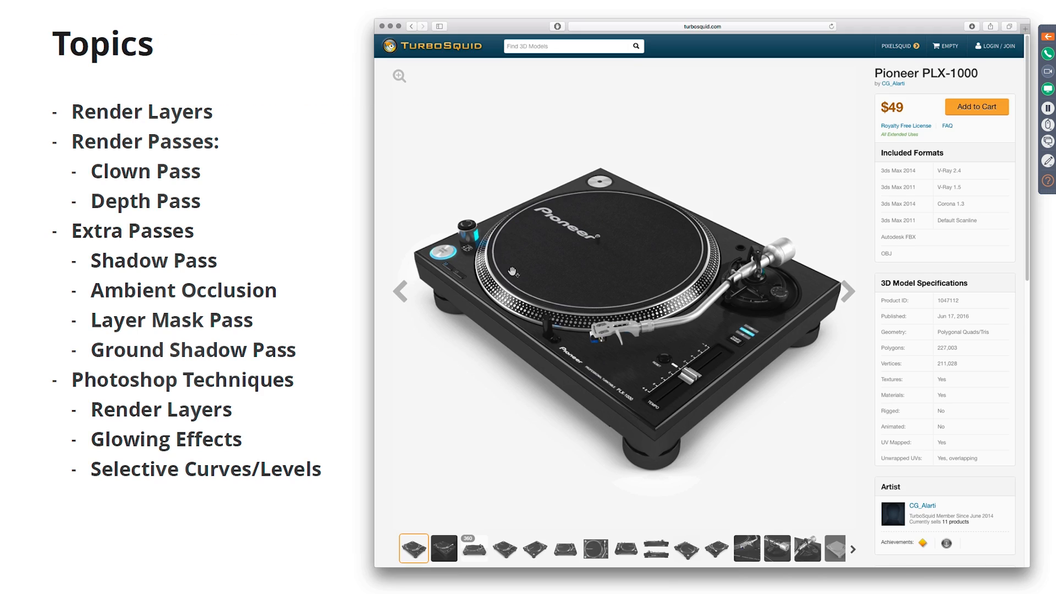
{"action": "key", "text": "Right"}
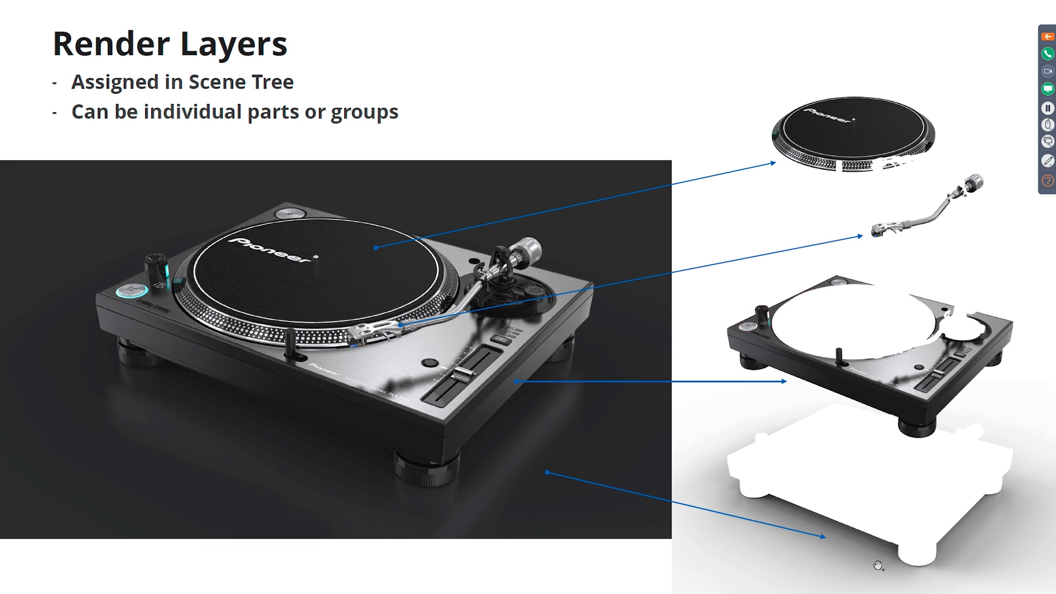
{"action": "key", "text": "alt+Tab"}
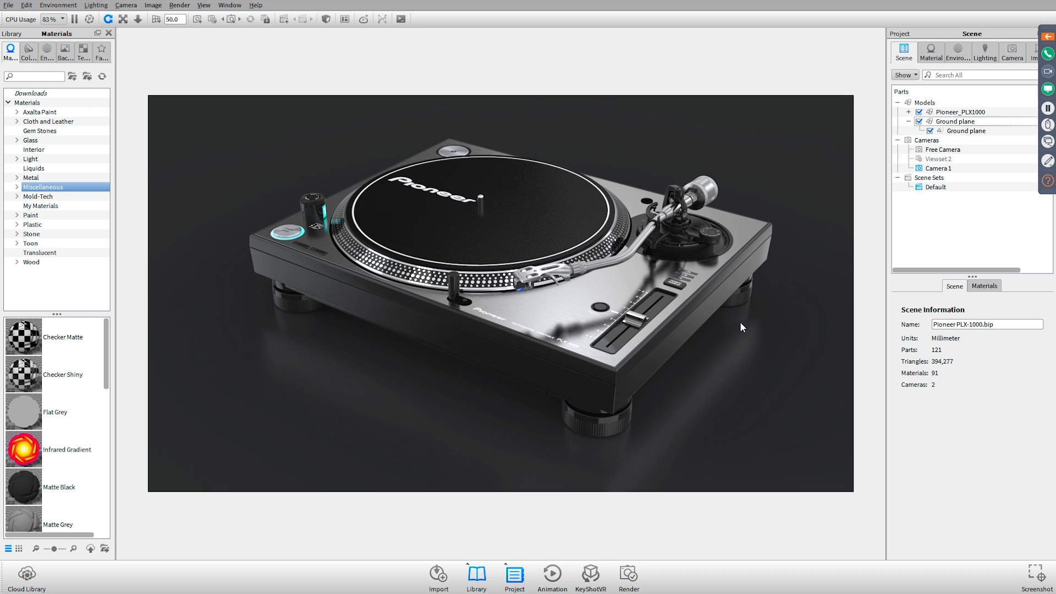
Assign the Ground plane group to a new render layer and rename the layer Ground
{"action": "left_click", "coordinate": [955, 113]}
{"action": "left_click", "coordinate": [956, 121]}
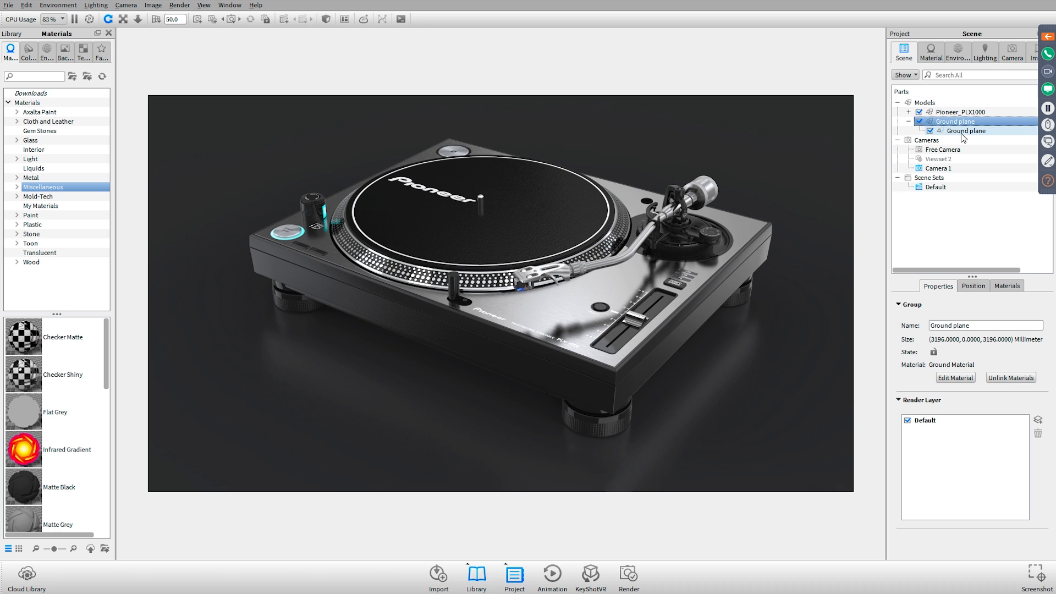
{"action": "left_click", "coordinate": [908, 422]}
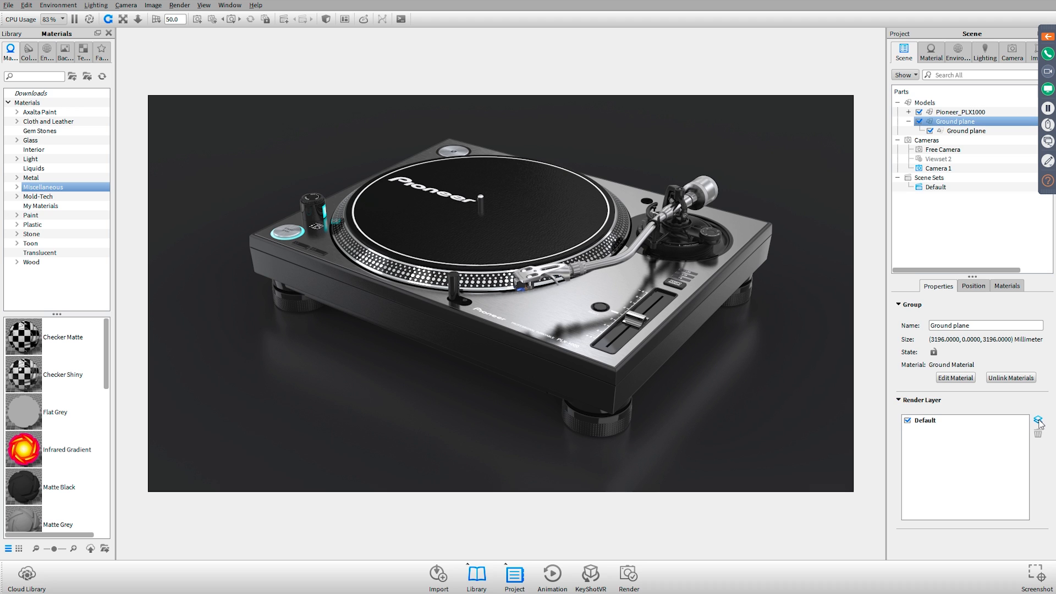
{"action": "left_click", "coordinate": [1039, 420]}
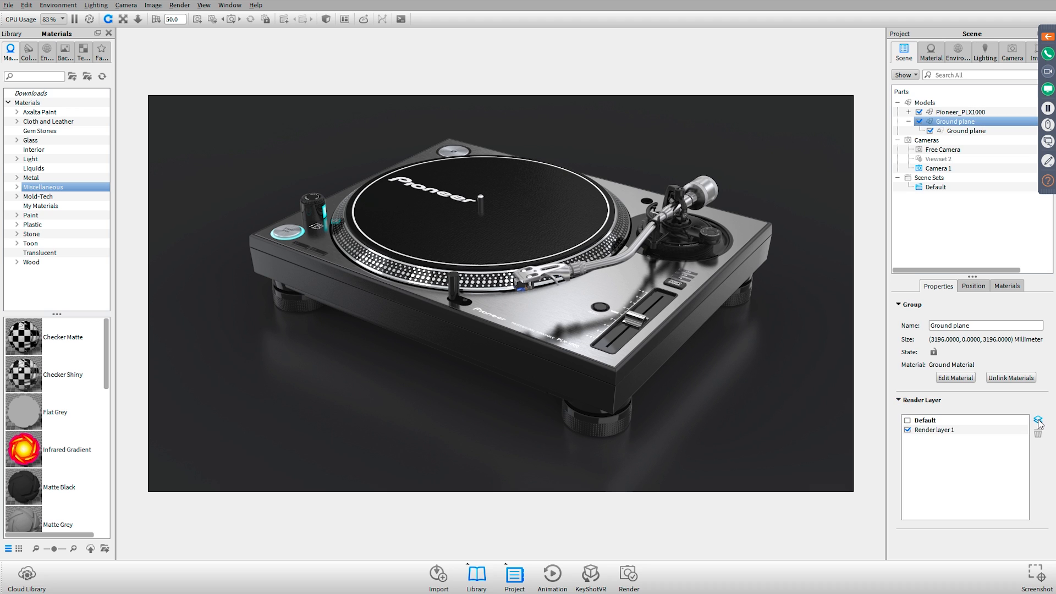
{"action": "right_click", "coordinate": [936, 429]}
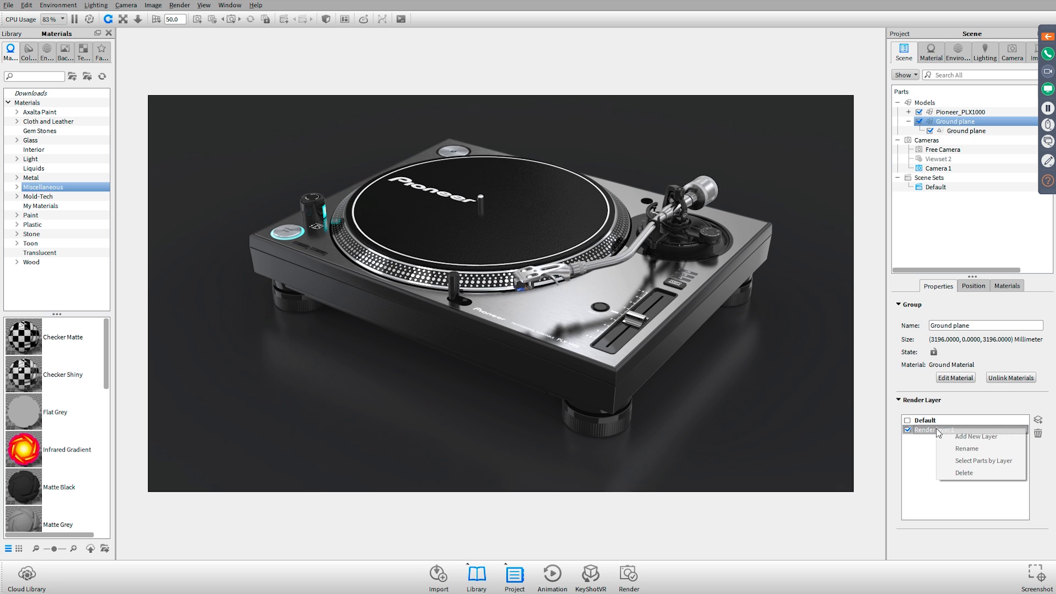
{"action": "left_click", "coordinate": [966, 448]}
{"action": "type", "text": "G"}
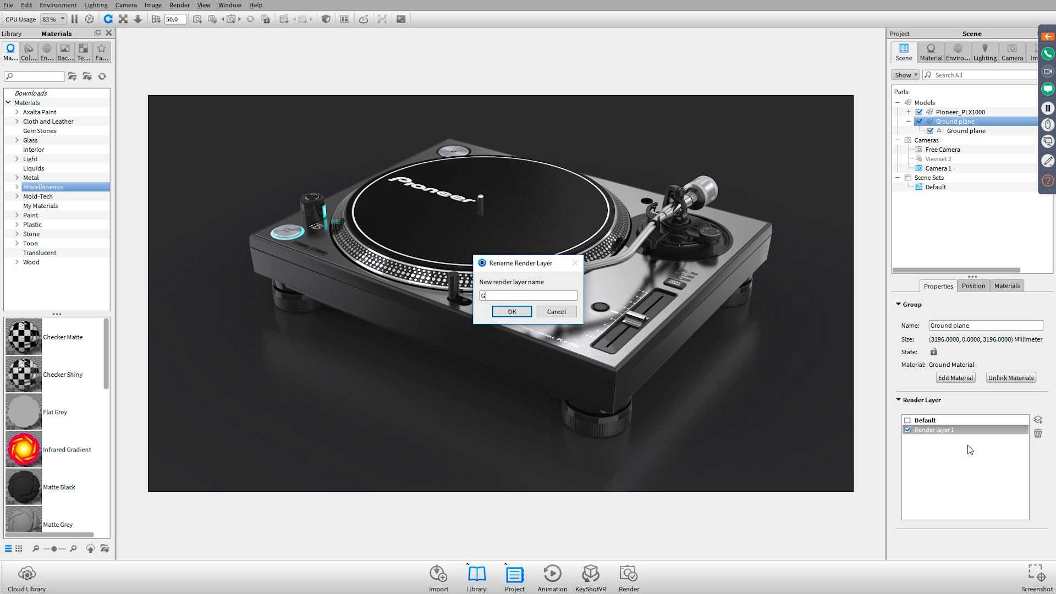
{"action": "type", "text": "round"}
{"action": "key", "text": "Return"}
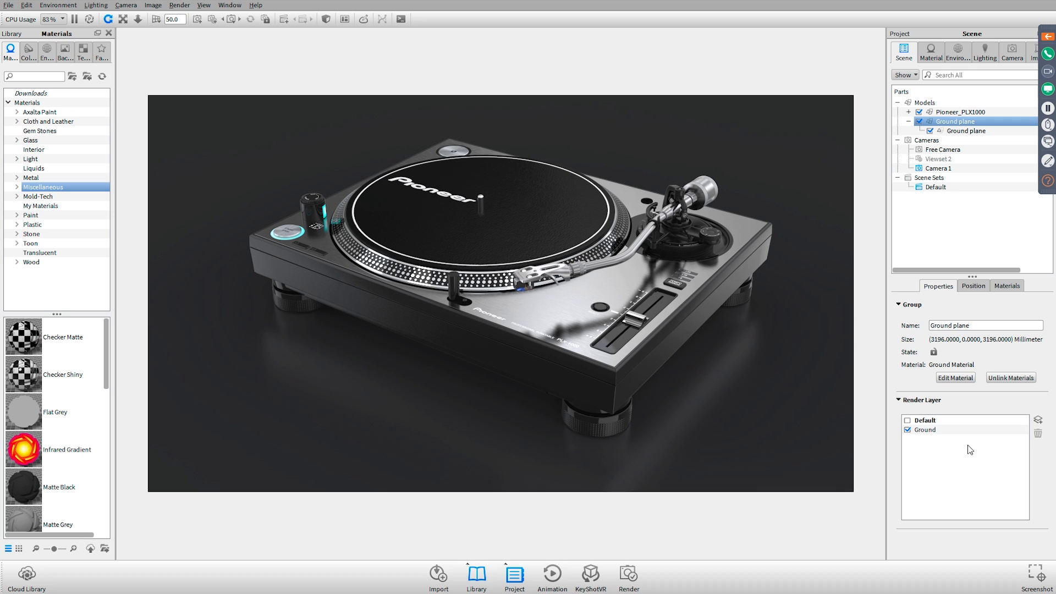
{"action": "left_click", "coordinate": [957, 432]}
Assign the emissive part PLX1000_TopPanel_17 beside the knob to a new render layer named lights
{"action": "left_click", "coordinate": [329, 208]}
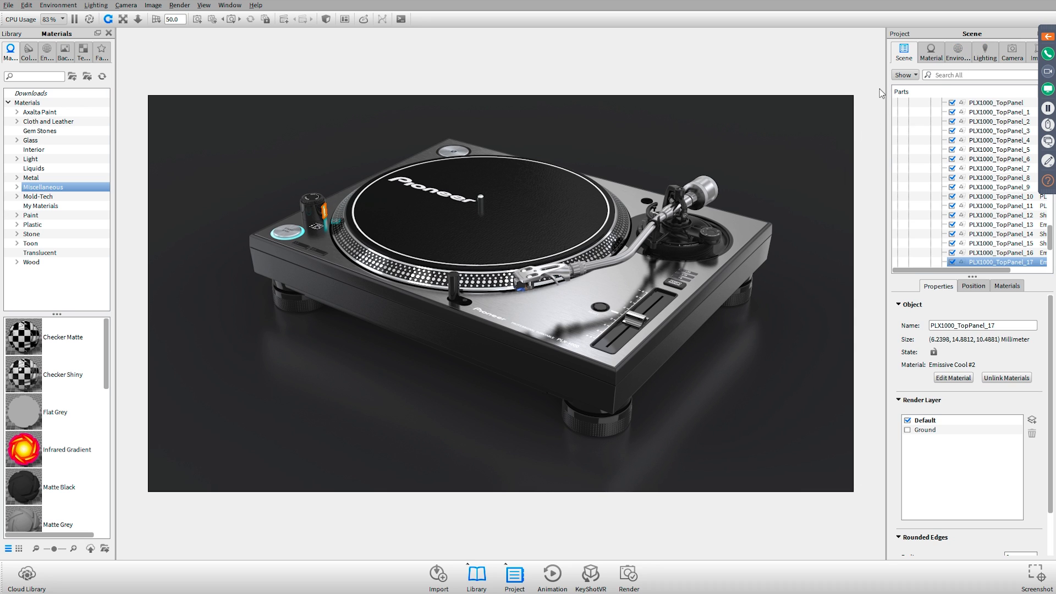
{"action": "left_click", "coordinate": [255, 192]}
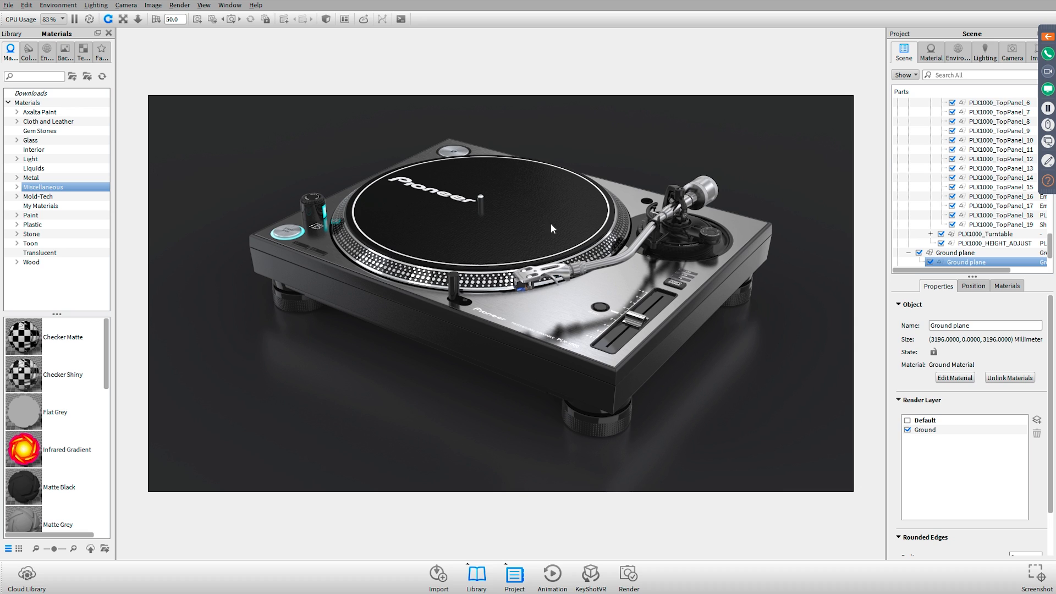
{"action": "left_click", "coordinate": [324, 214]}
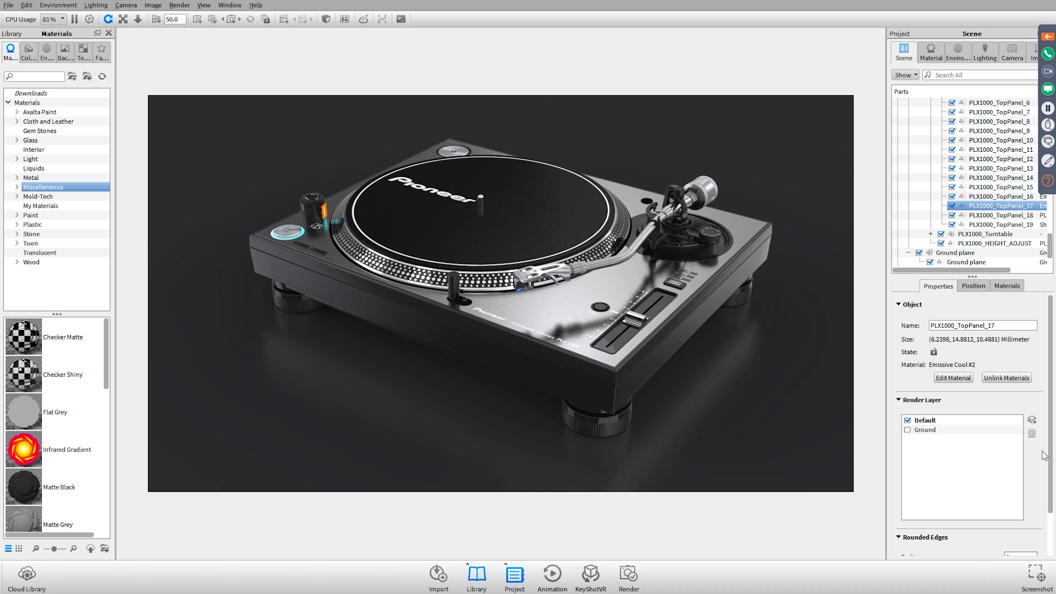
{"action": "left_click", "coordinate": [1032, 422]}
{"action": "right_click", "coordinate": [922, 442]}
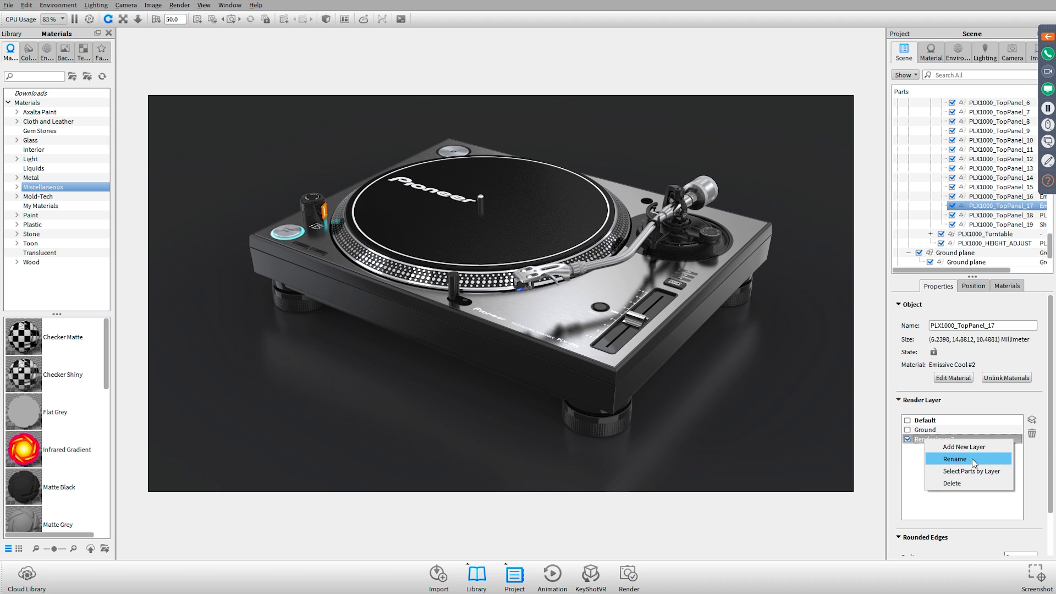
{"action": "left_click", "coordinate": [971, 458]}
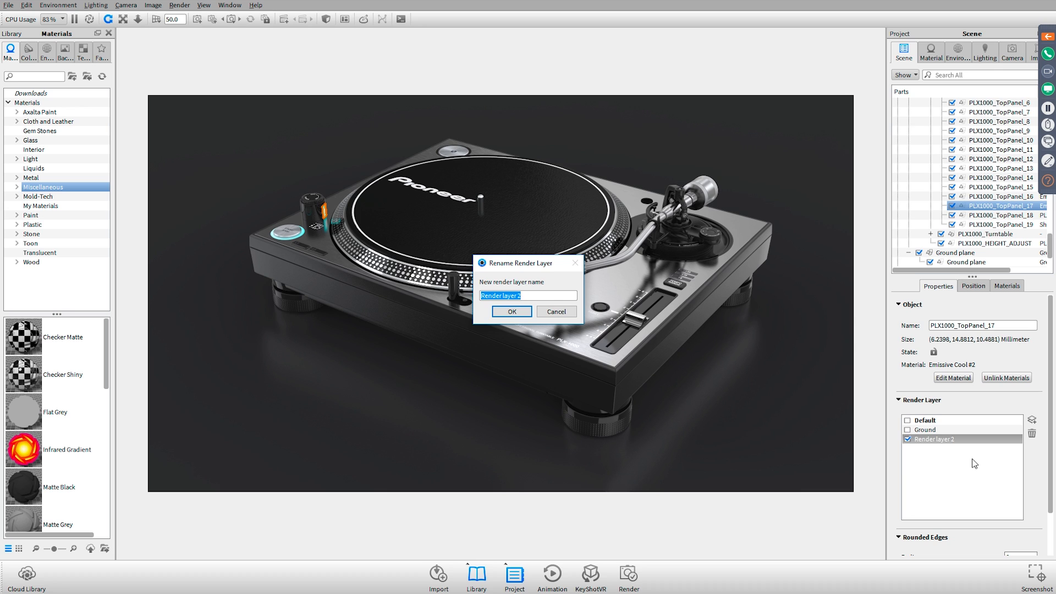
{"action": "type", "text": "lights"}
{"action": "key", "text": "Return"}
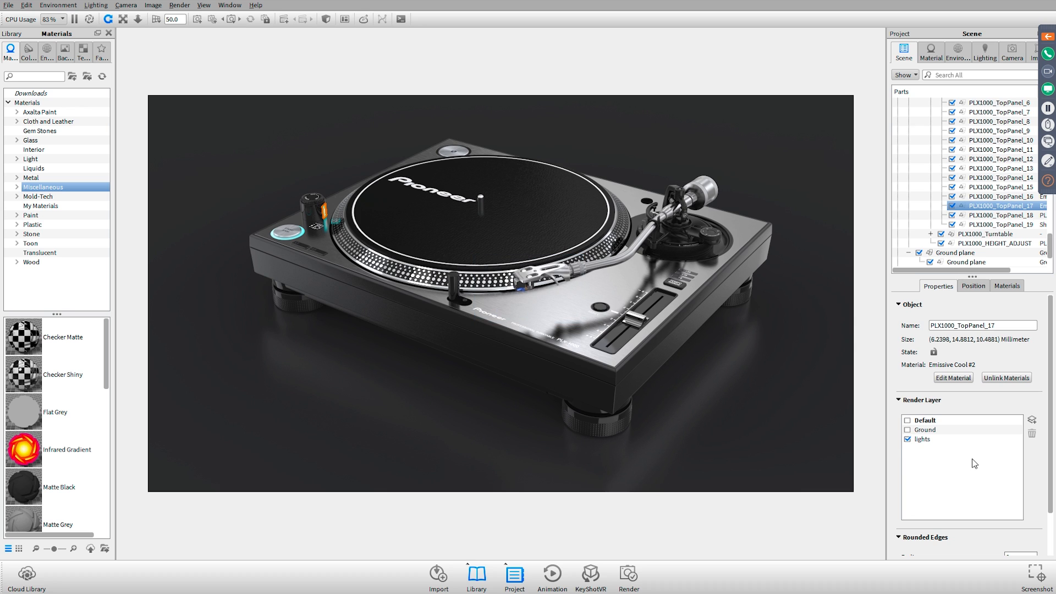
Assign the glowing ring around the round button, PLX1000_TopPanel_13, to the lights render layer
{"action": "left_click", "coordinate": [302, 234]}
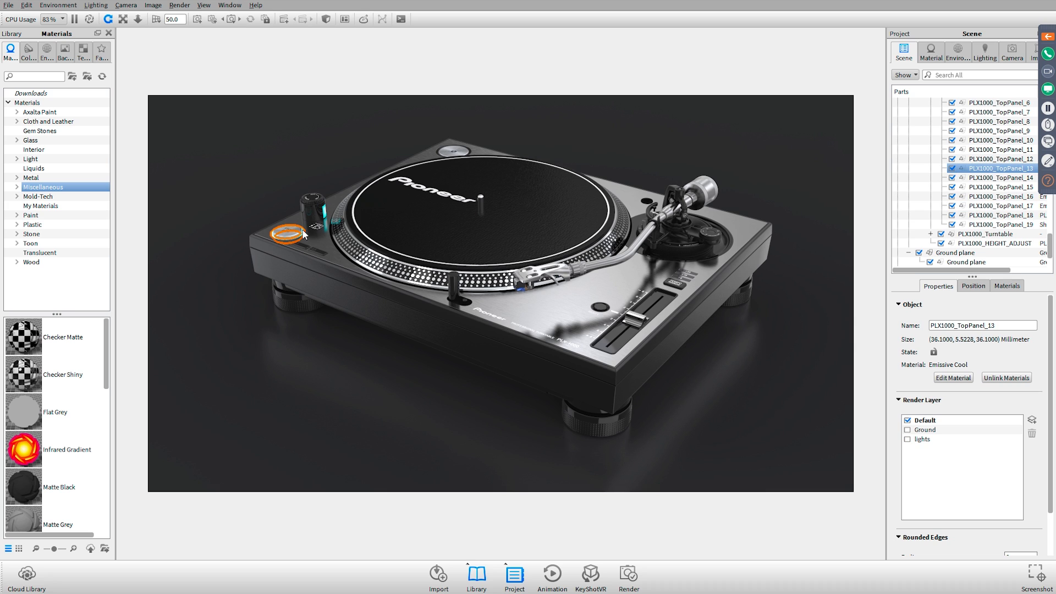
{"action": "left_click", "coordinate": [911, 441]}
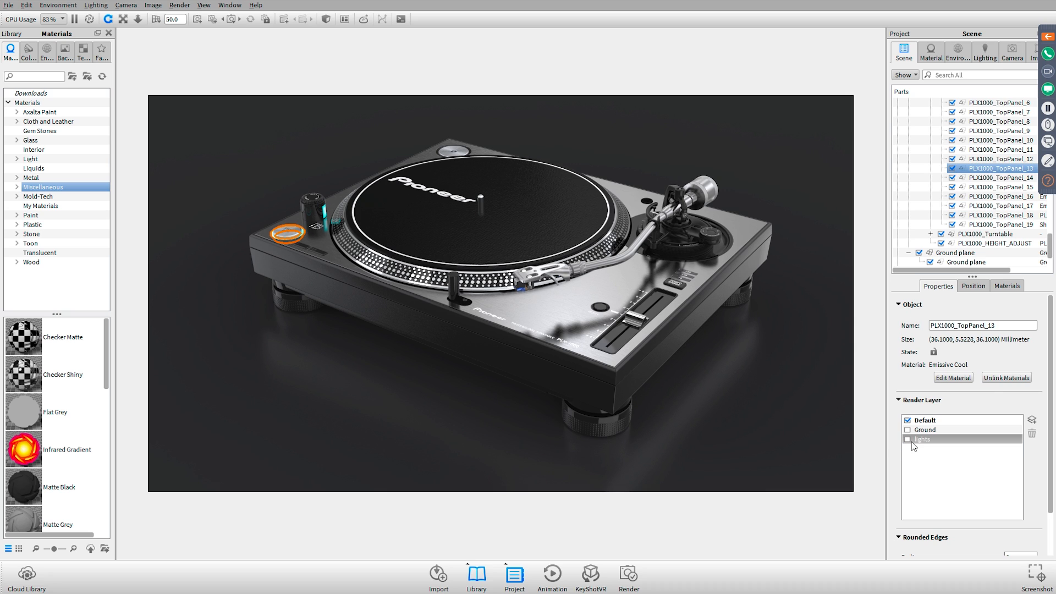
{"action": "left_click", "coordinate": [907, 439]}
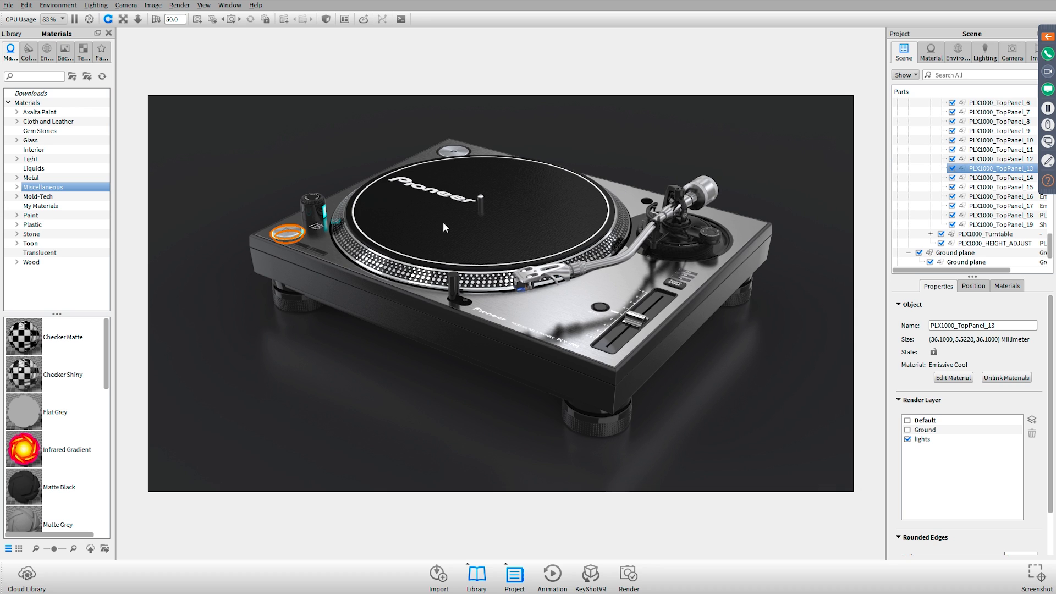
{"action": "left_click", "coordinate": [361, 123]}
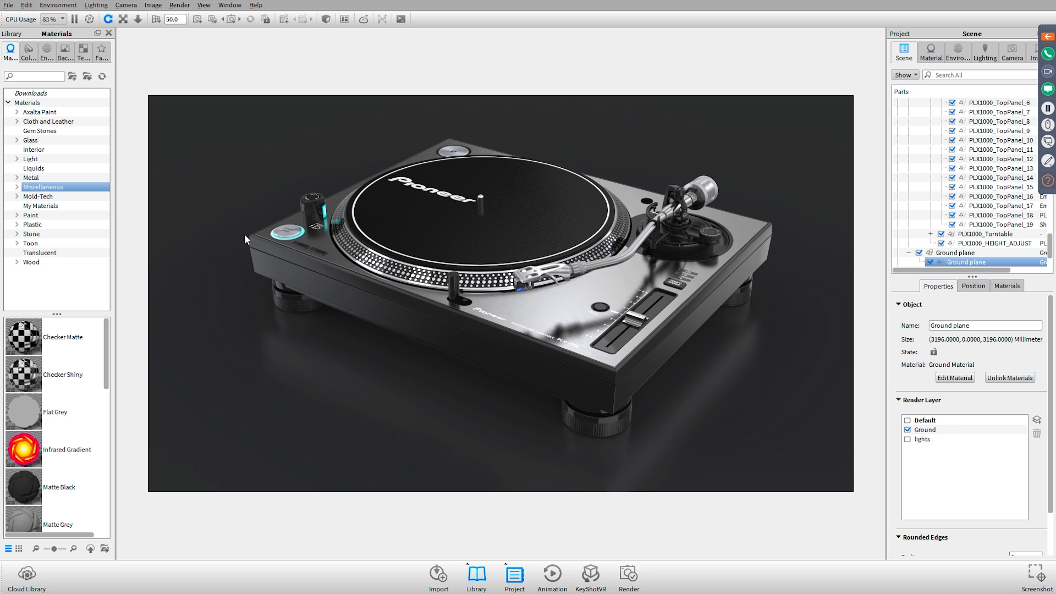
Assign the top-level PLX1000_ToneArm group to a new render layer and rename the layer Tone Arm
{"action": "left_click", "coordinate": [699, 195]}
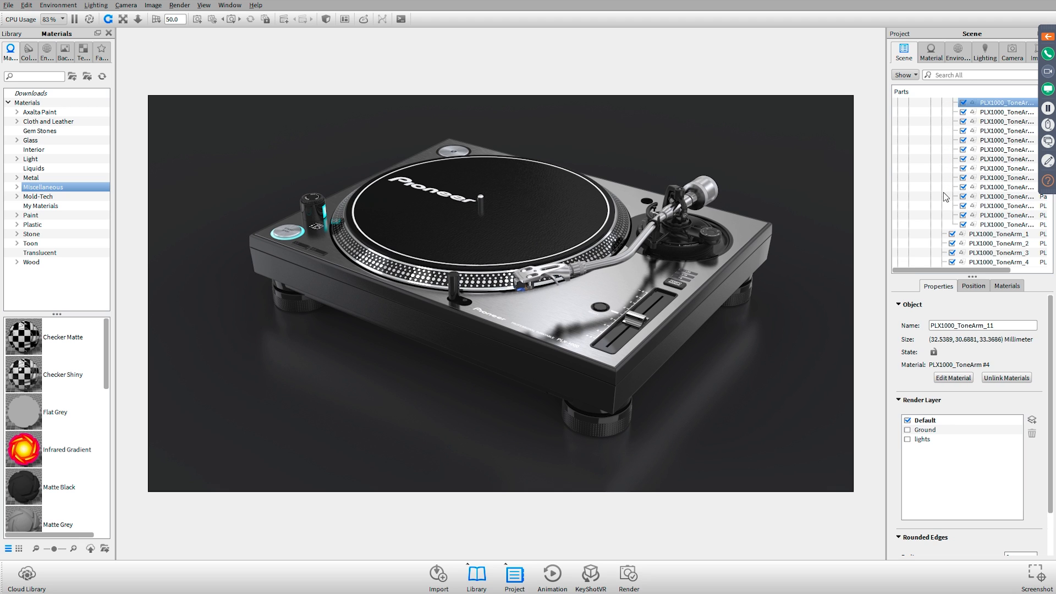
{"action": "left_click", "coordinate": [984, 131]}
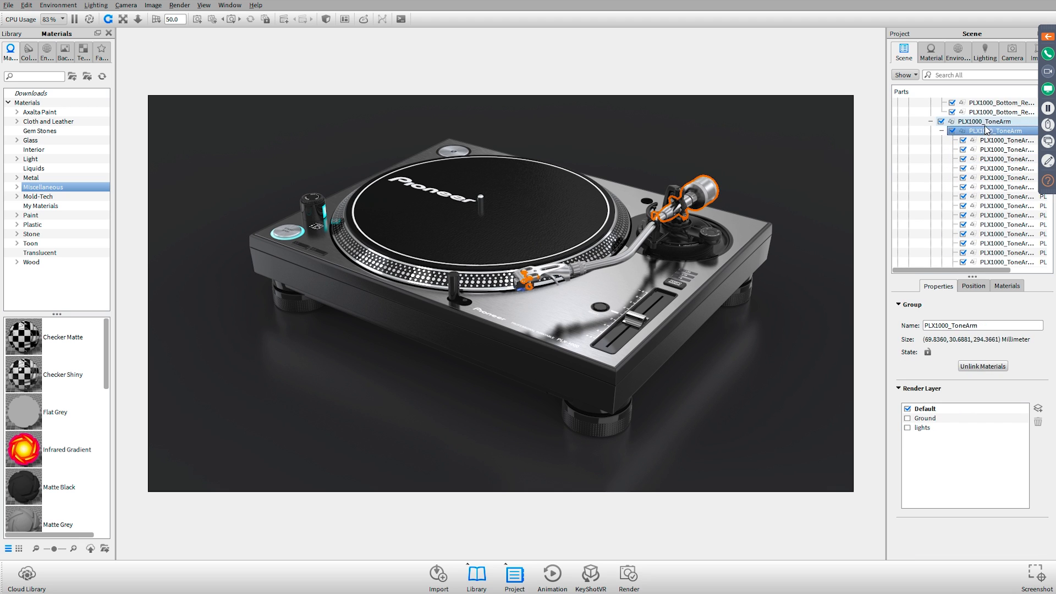
{"action": "left_click", "coordinate": [985, 121]}
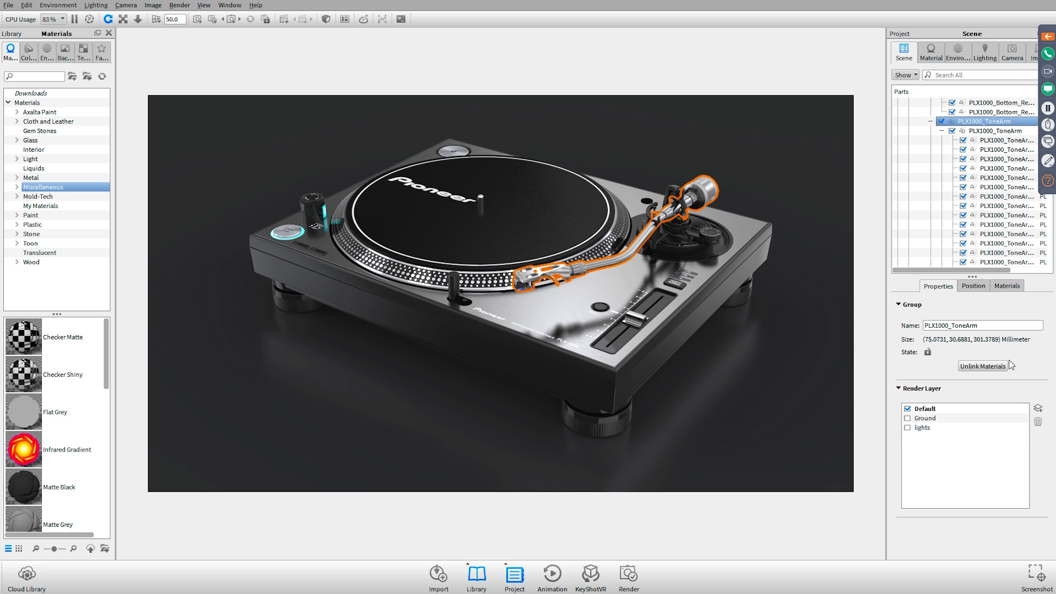
{"action": "left_click", "coordinate": [1040, 411]}
{"action": "right_click", "coordinate": [933, 437]}
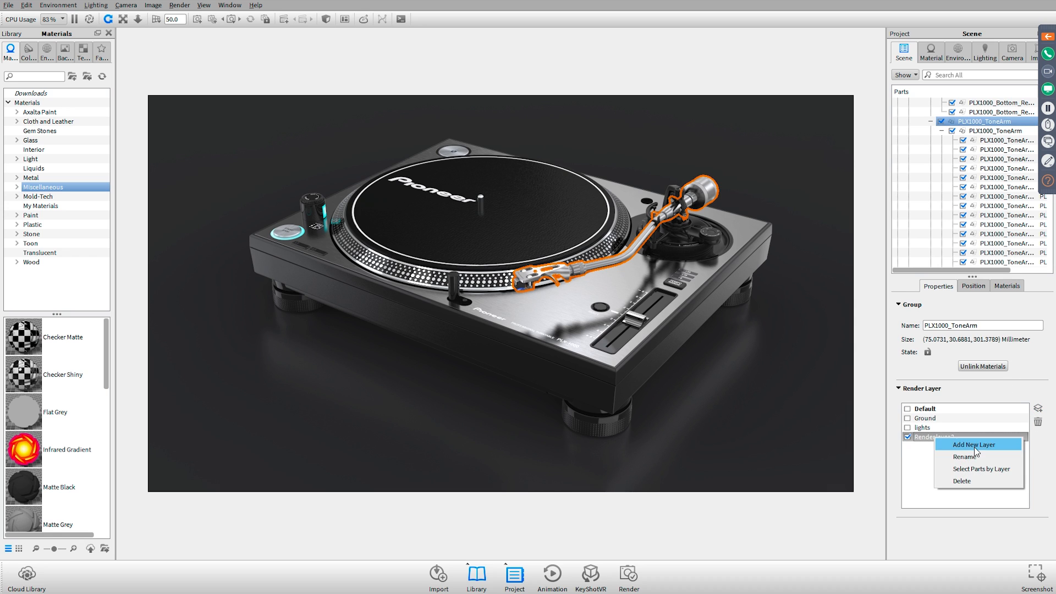
{"action": "left_click", "coordinate": [974, 456]}
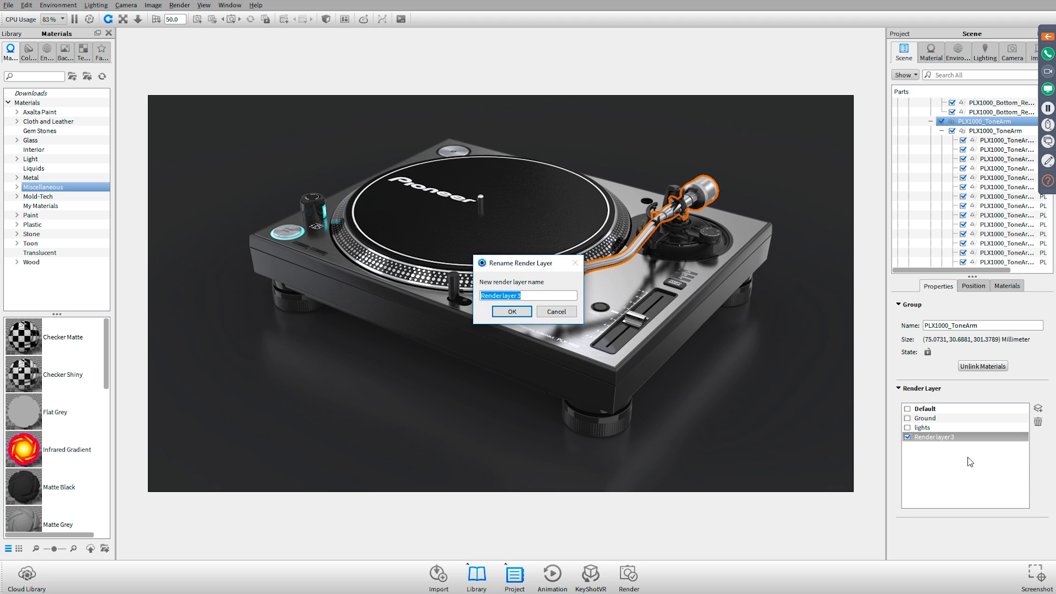
{"action": "type", "text": "Tone Arm"}
{"action": "key", "text": "Return"}
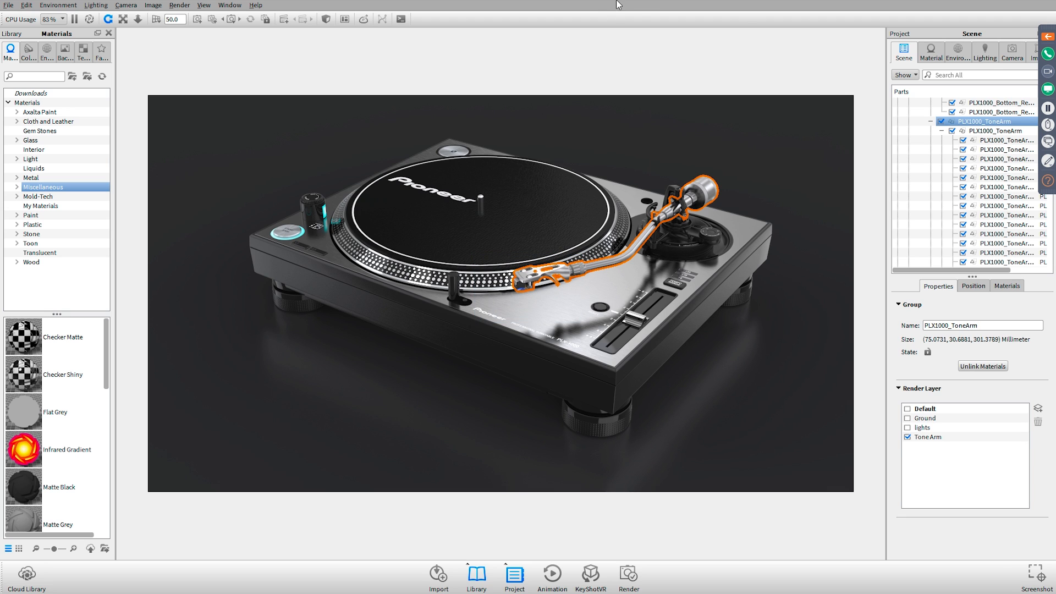
Assign the PLX1000_Turntable group to a new render layer and rename the layer Turntable
{"action": "left_click", "coordinate": [563, 209]}
{"action": "left_click", "coordinate": [984, 233]}
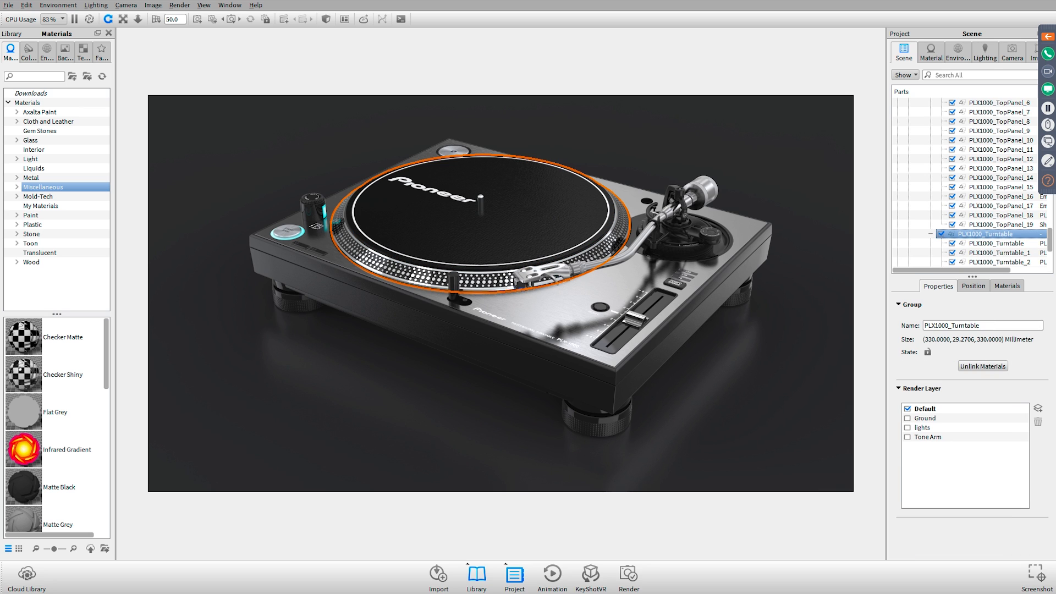
{"action": "left_click", "coordinate": [1037, 408]}
{"action": "right_click", "coordinate": [944, 447]}
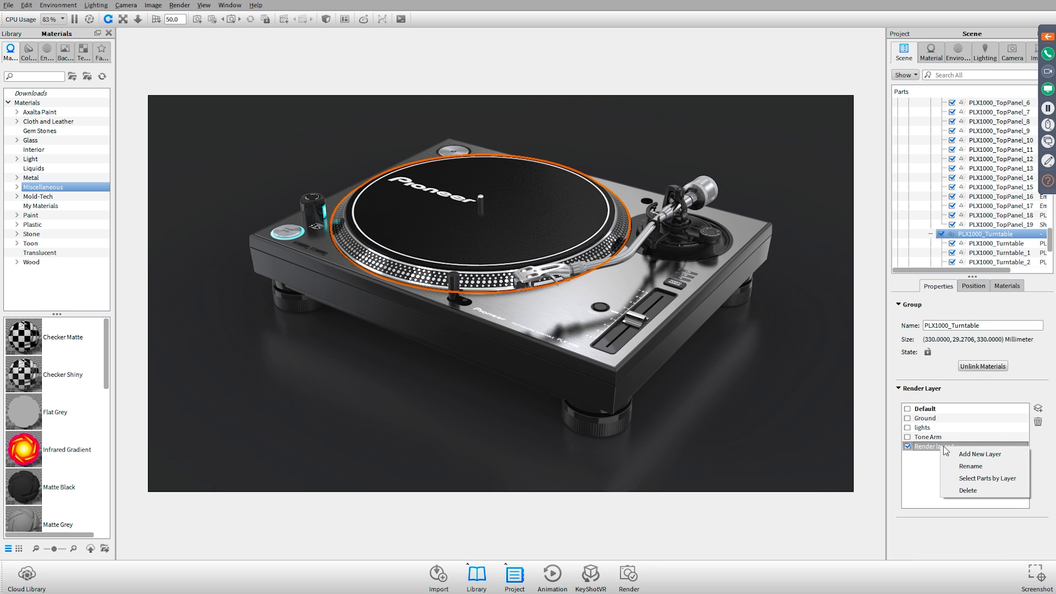
{"action": "left_click", "coordinate": [970, 466]}
{"action": "type", "text": "Turntable"}
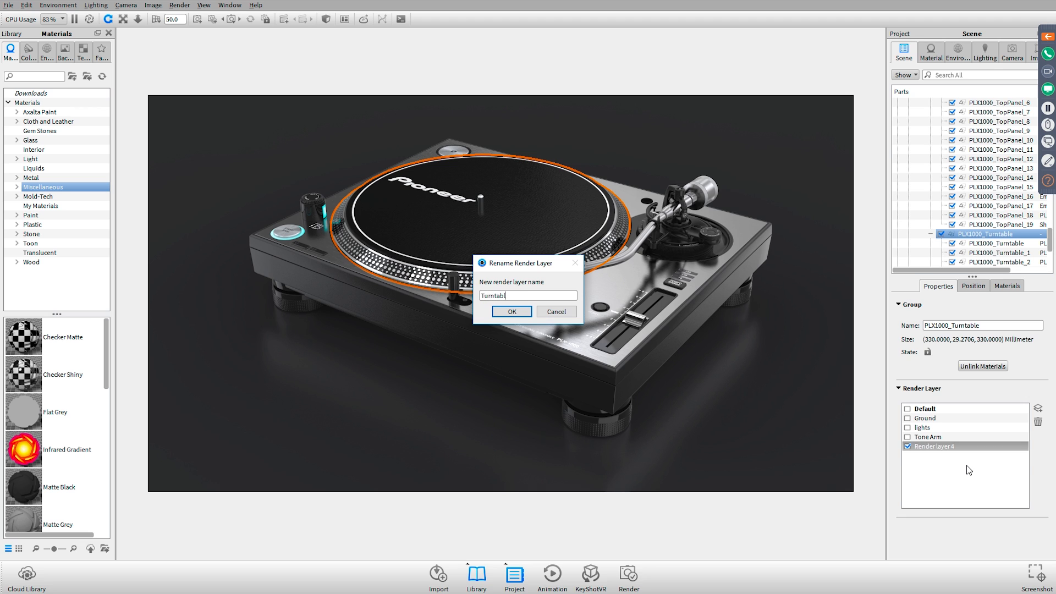
{"action": "key", "text": "Return"}
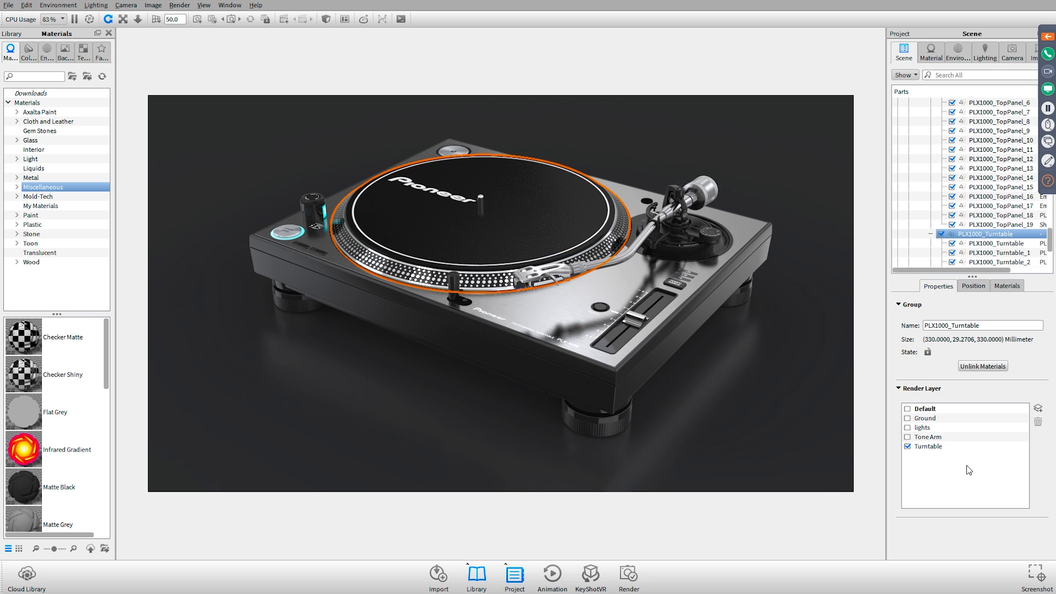
Collapse the bottom and rear panel, tone arm, top panel and turntable groups in the scene tree
{"action": "left_click", "coordinate": [754, 217]}
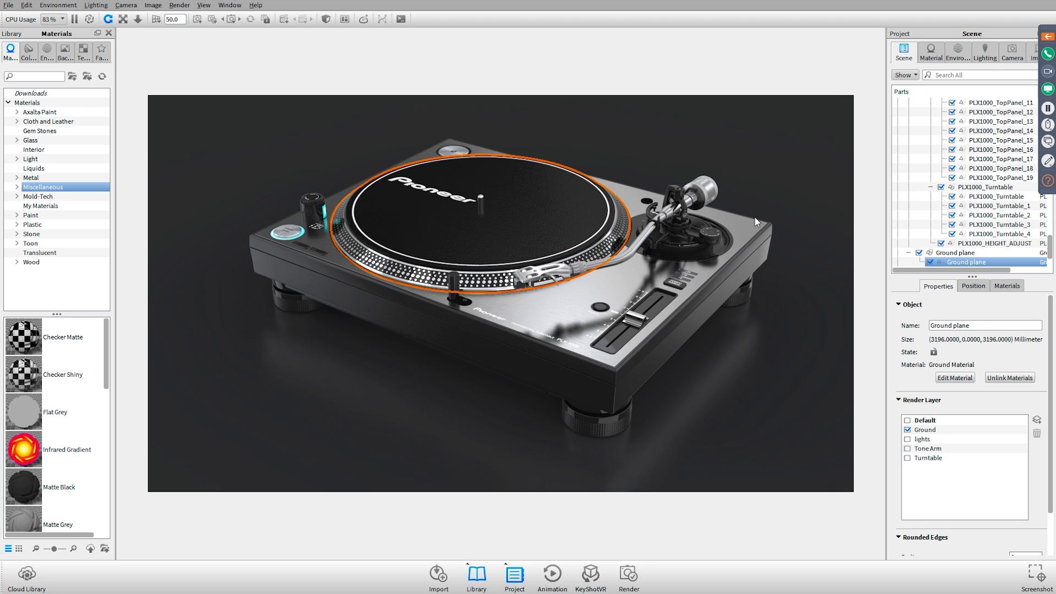
{"action": "left_click", "coordinate": [704, 243]}
{"action": "scroll", "coordinate": [949, 151], "scroll_direction": "up", "scroll_amount": 20}
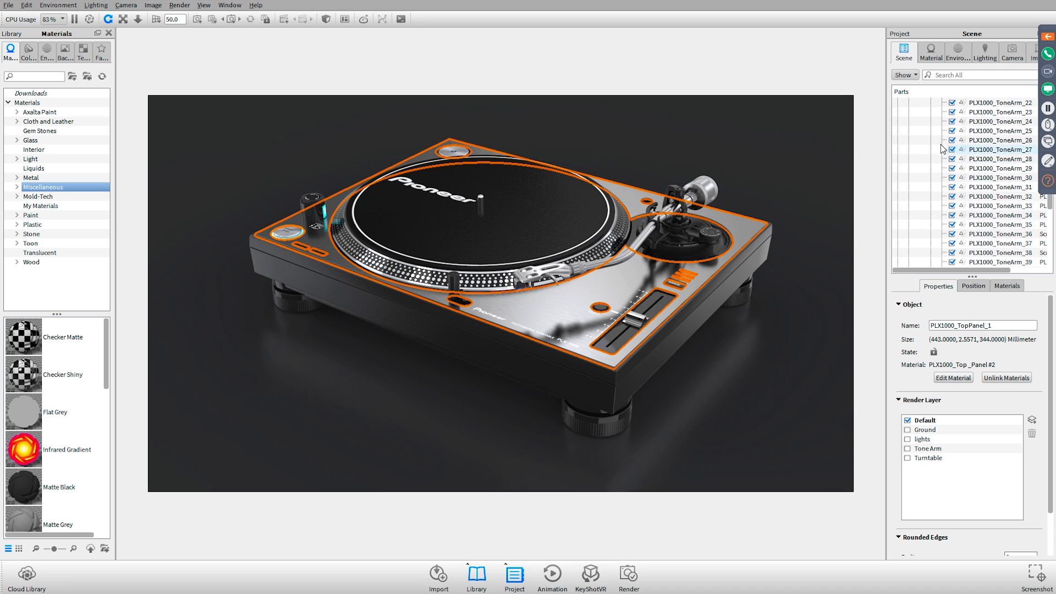
{"action": "left_click", "coordinate": [930, 131]}
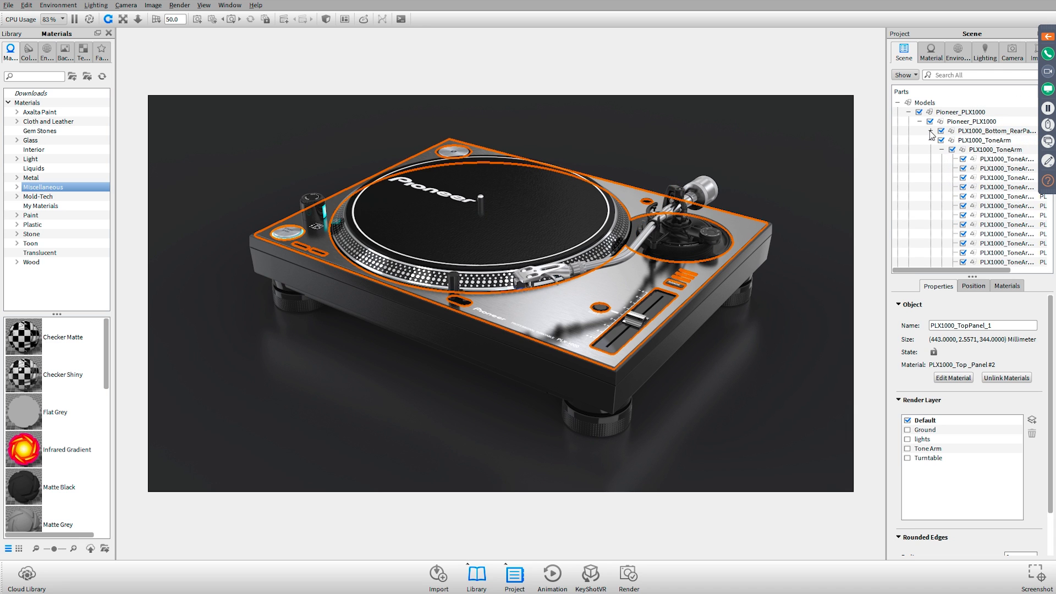
{"action": "left_click", "coordinate": [930, 149]}
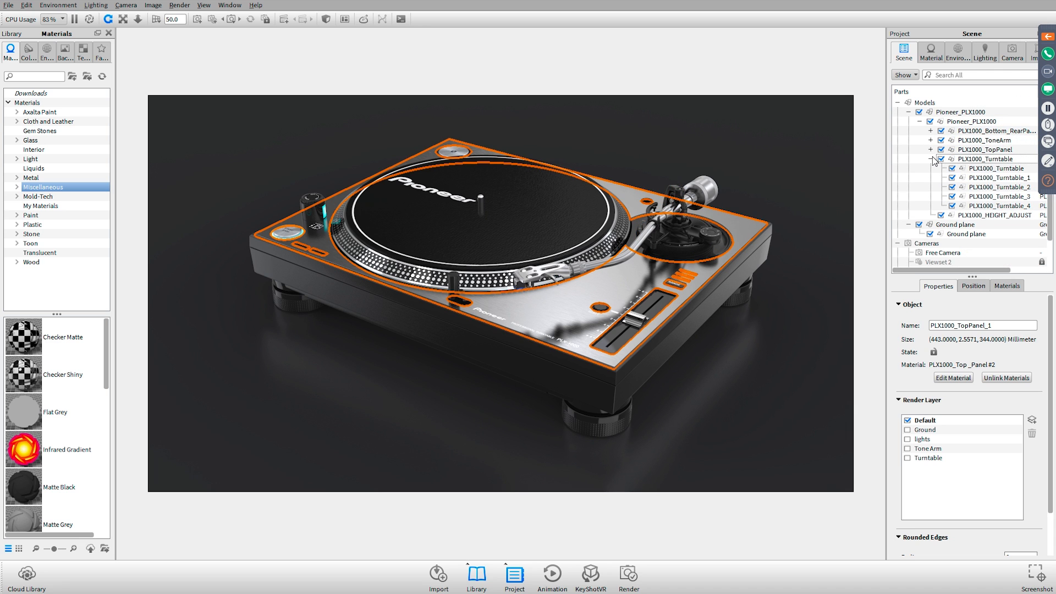
{"action": "left_click", "coordinate": [930, 158]}
Assign the top panel, turntable and bottom/rear panel groups together to a new render layer named Base, and clear the selection
{"action": "left_click", "coordinate": [977, 160]}
{"action": "left_click", "coordinate": [987, 150]}
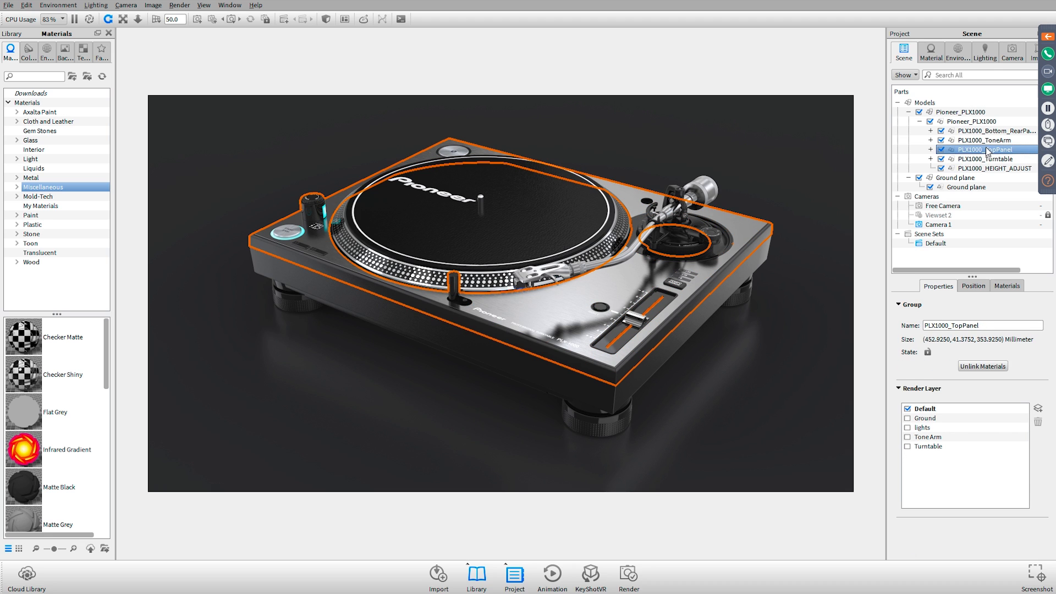
{"action": "left_click", "coordinate": [967, 159], "text": "ctrl"}
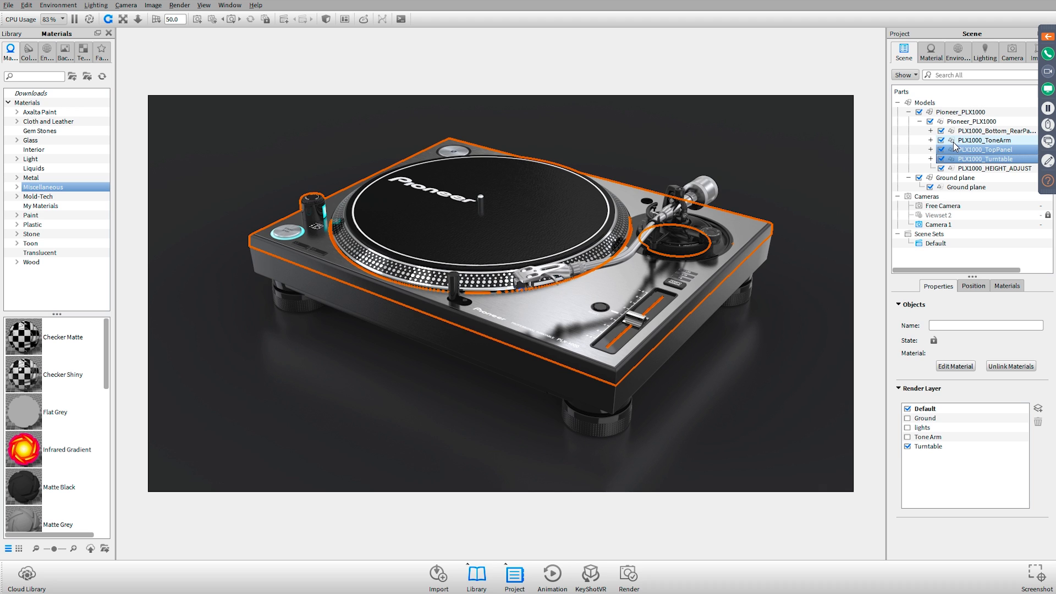
{"action": "left_click", "coordinate": [966, 131], "text": "ctrl"}
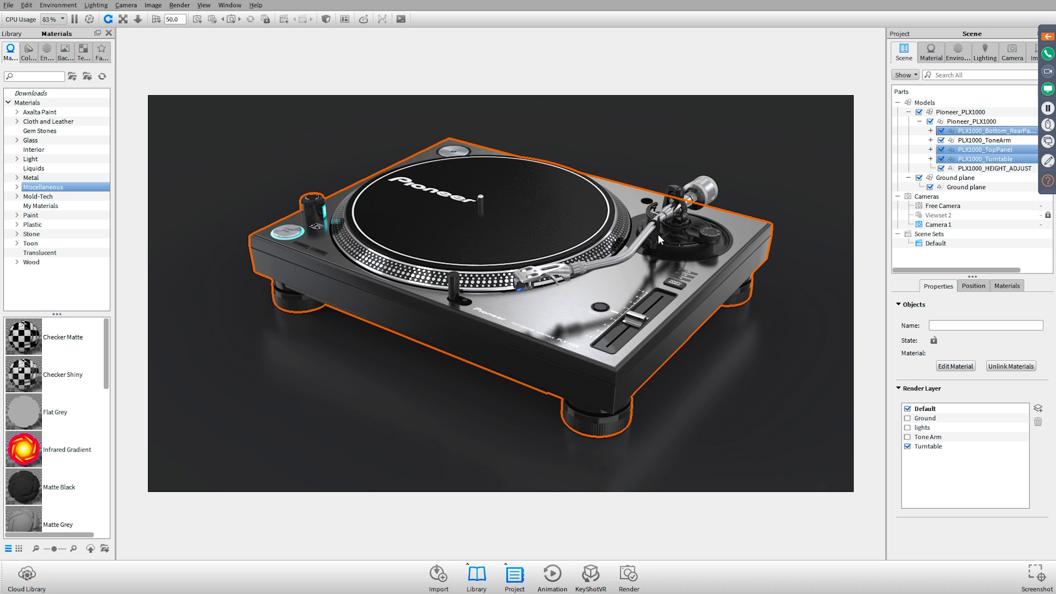
{"action": "left_click", "coordinate": [1038, 409]}
{"action": "right_click", "coordinate": [938, 456]}
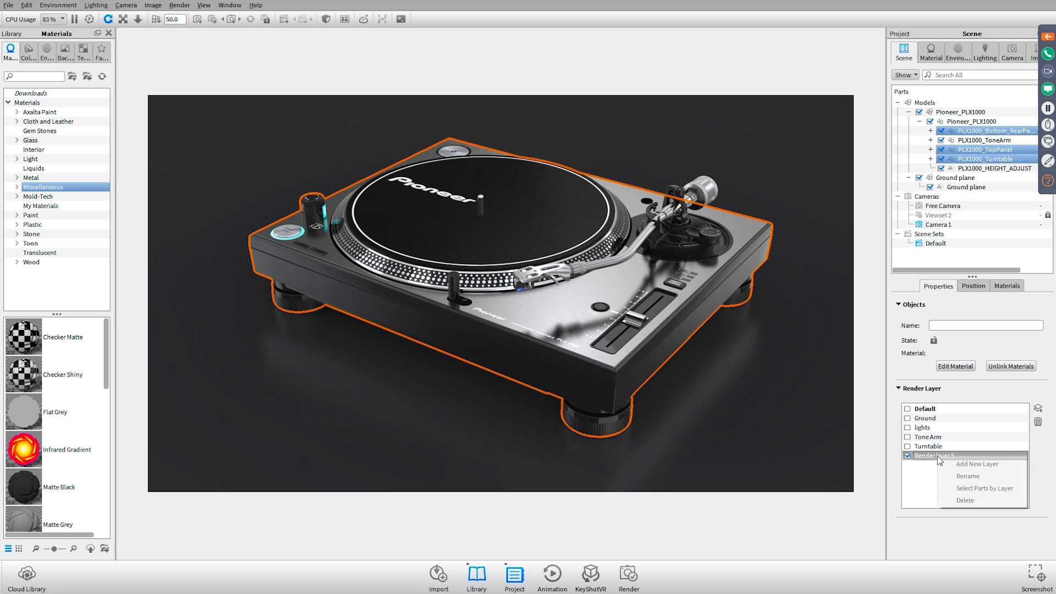
{"action": "left_click", "coordinate": [966, 476]}
{"action": "type", "text": "Base"}
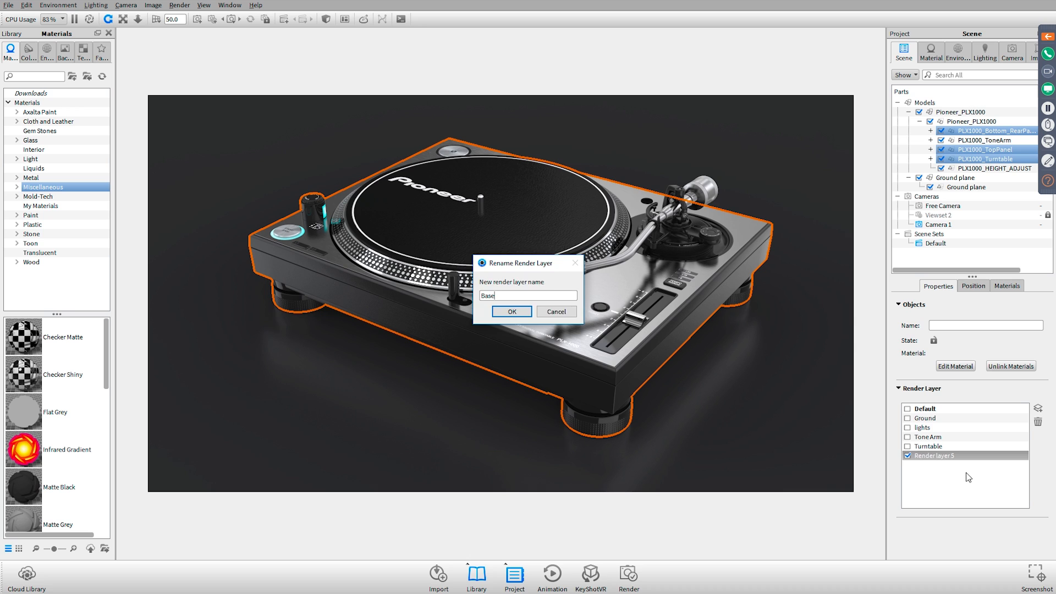
{"action": "key", "text": "Return"}
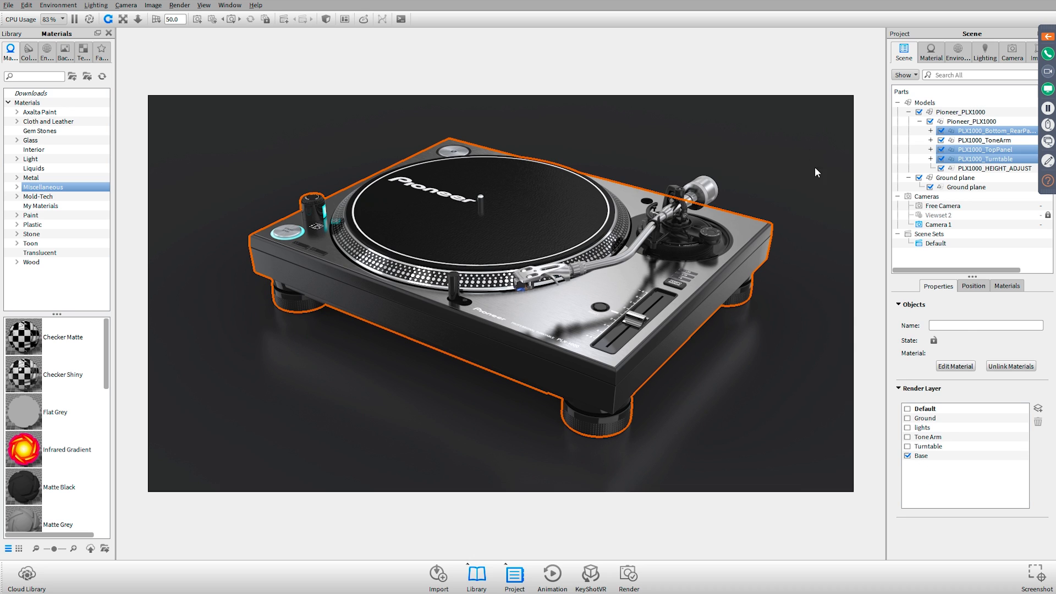
{"action": "left_click", "coordinate": [783, 104]}
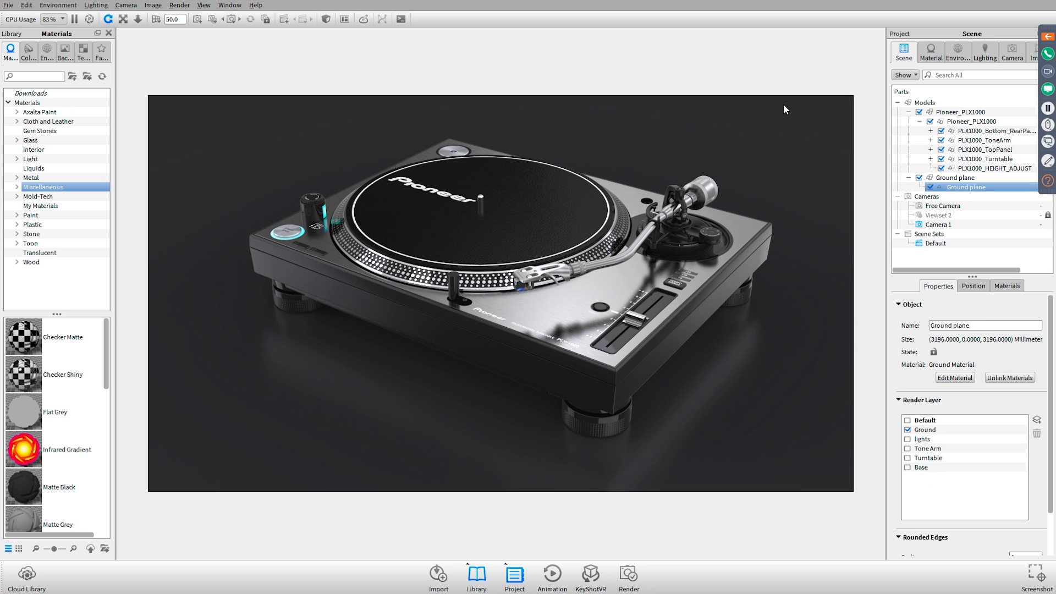
Enable the Depth Pass and Clown Pass for the PSD render, consulting the Clown Pass and Depth Pass slide in Adobe Acrobat
{"action": "left_click", "coordinate": [629, 573]}
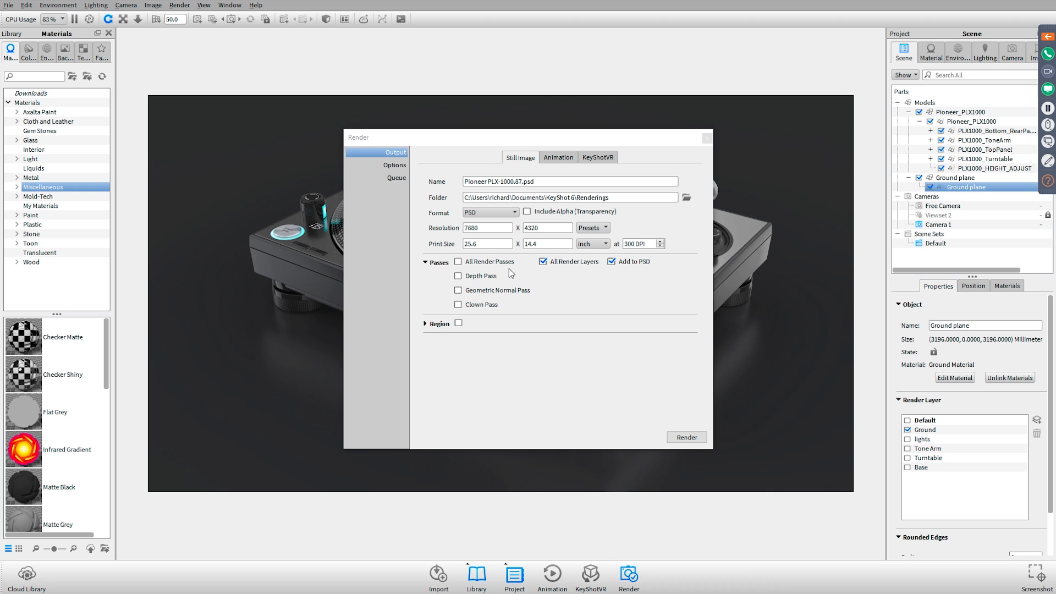
{"action": "left_click", "coordinate": [481, 277]}
{"action": "key", "text": "alt+Tab"}
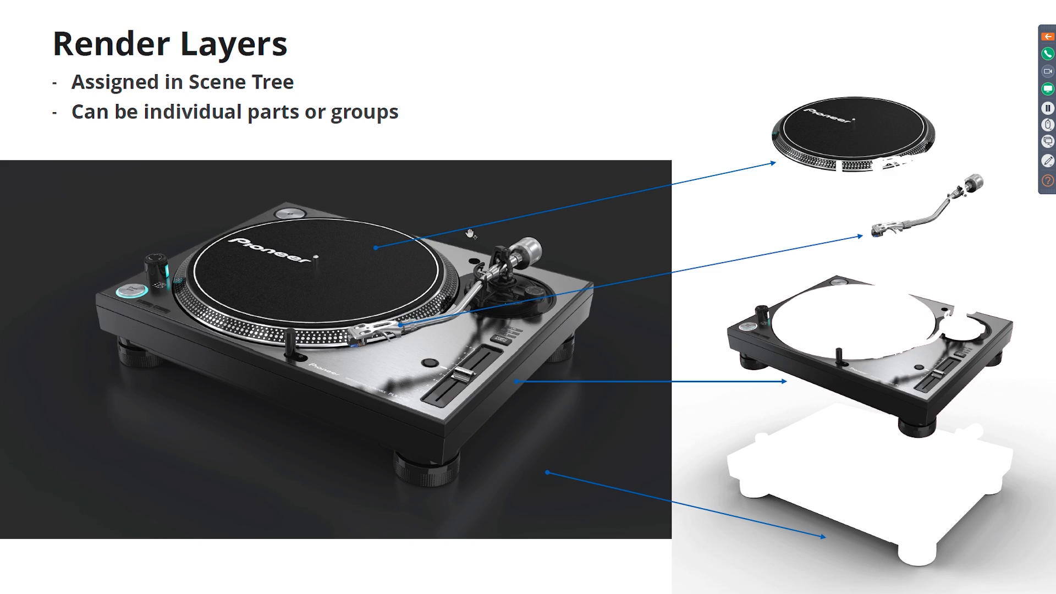
{"action": "left_click", "coordinate": [470, 233]}
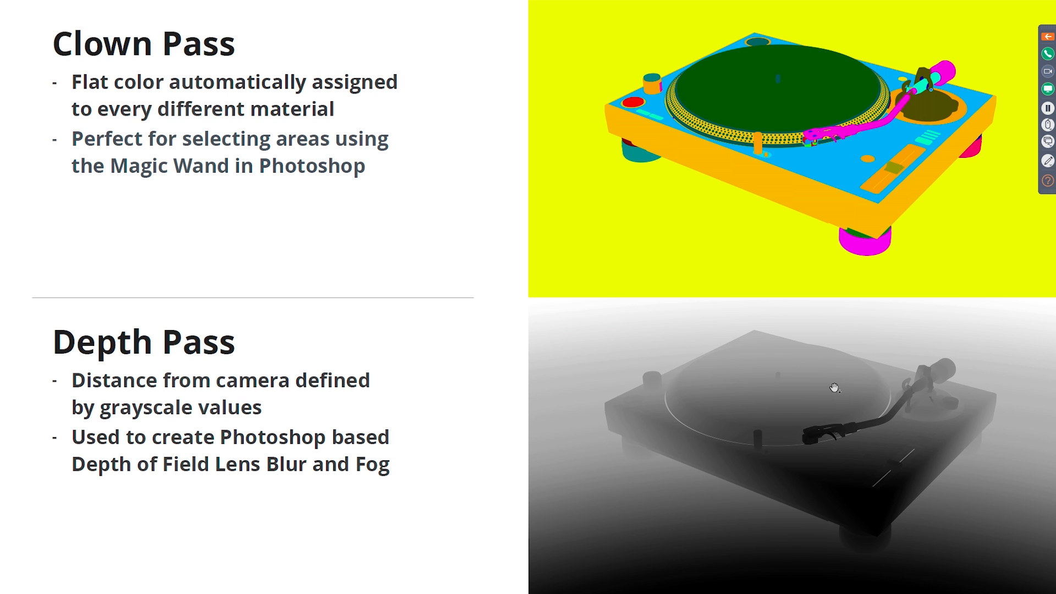
{"action": "key", "text": "alt+Tab"}
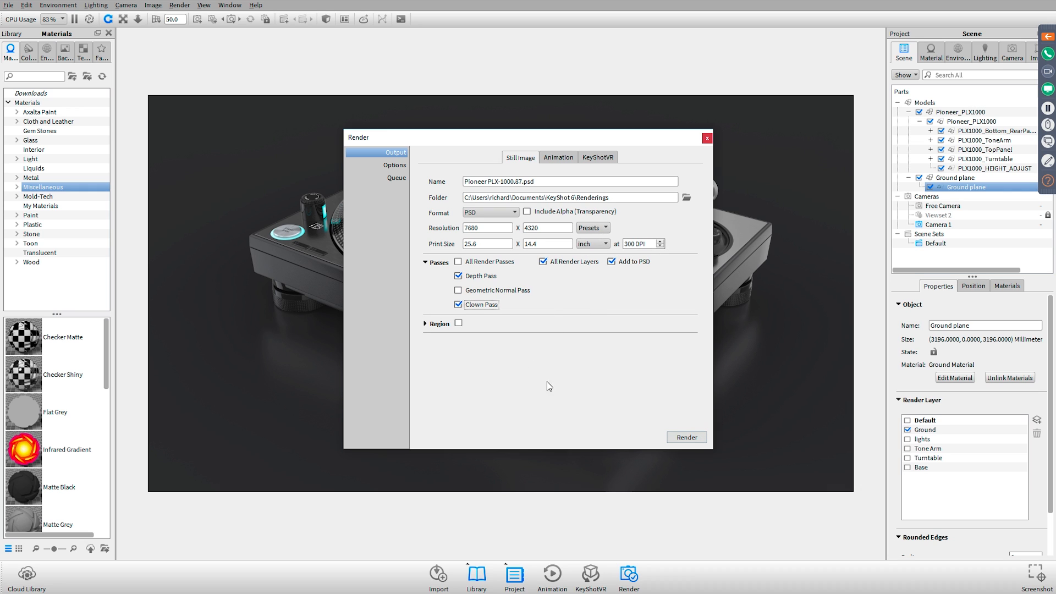
{"action": "left_click", "coordinate": [474, 292]}
{"action": "left_click", "coordinate": [513, 291]}
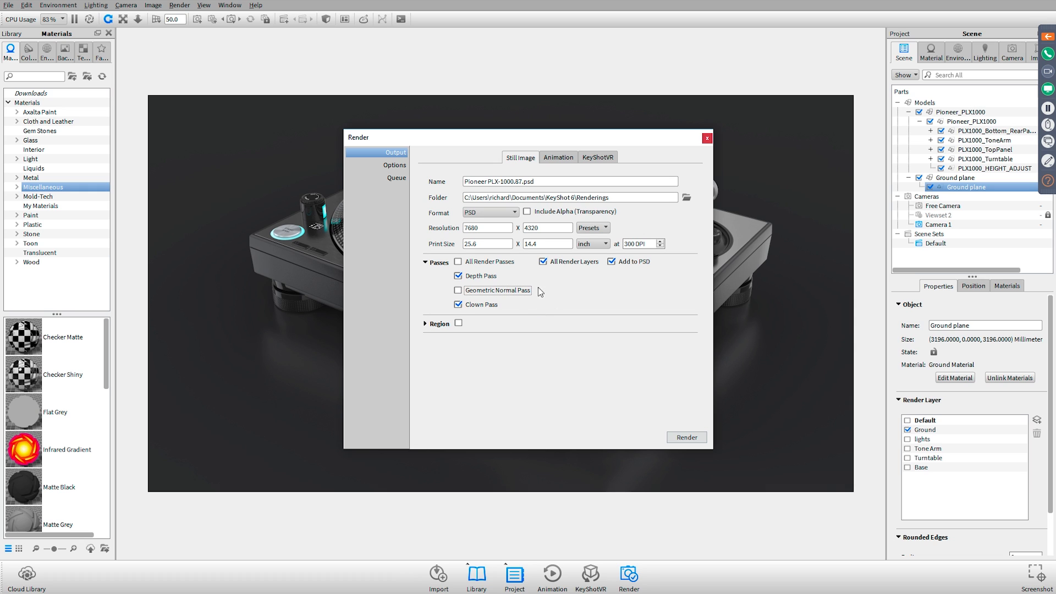
{"action": "left_click", "coordinate": [707, 138]}
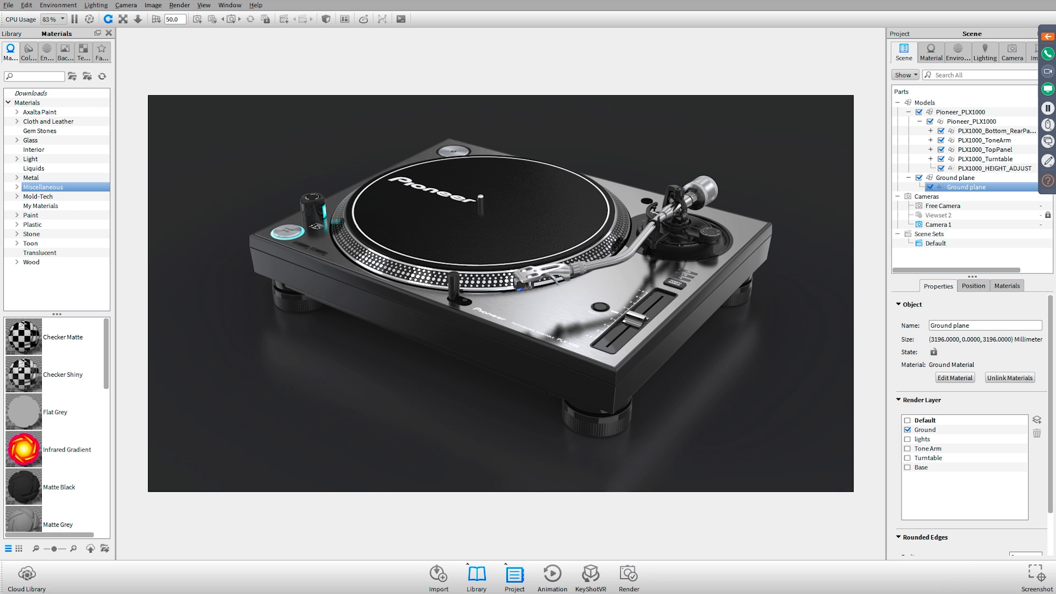
Review the render mode and quality options without rendering, and pause the real-time view
{"action": "left_click", "coordinate": [629, 575]}
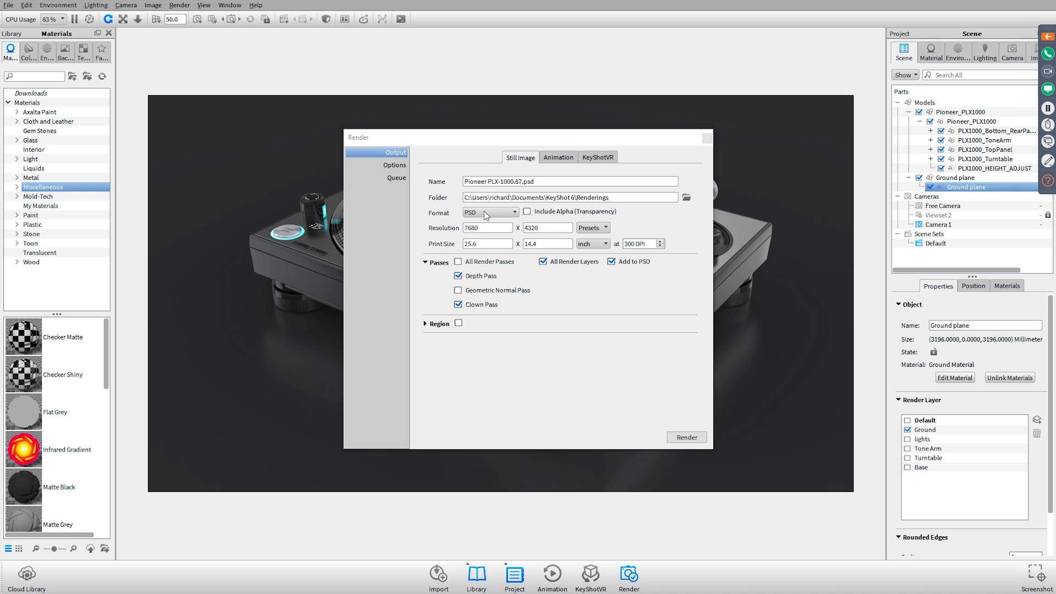
{"action": "left_click", "coordinate": [394, 164]}
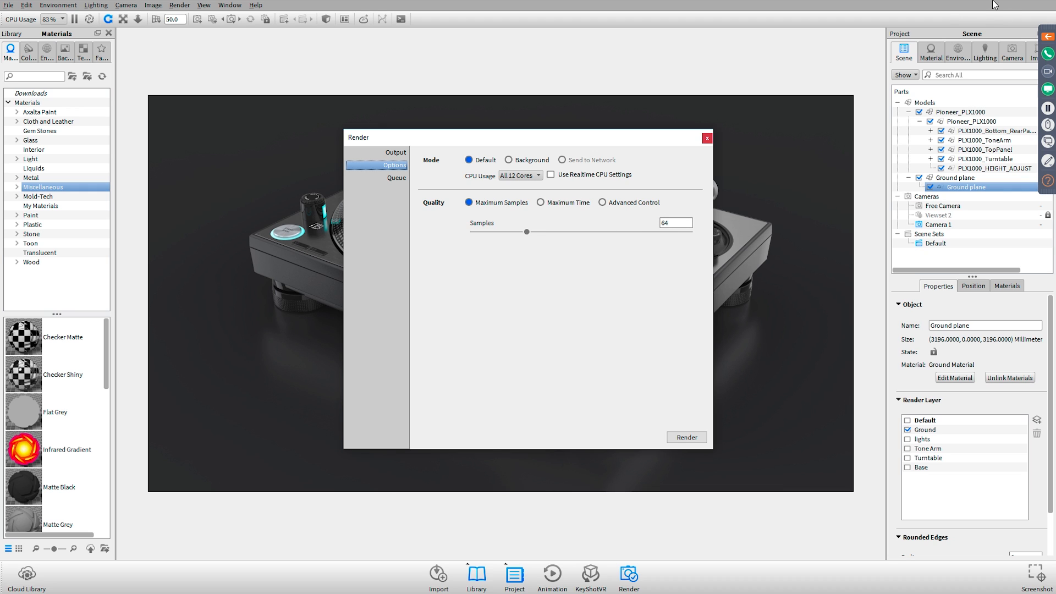
{"action": "left_click", "coordinate": [707, 140]}
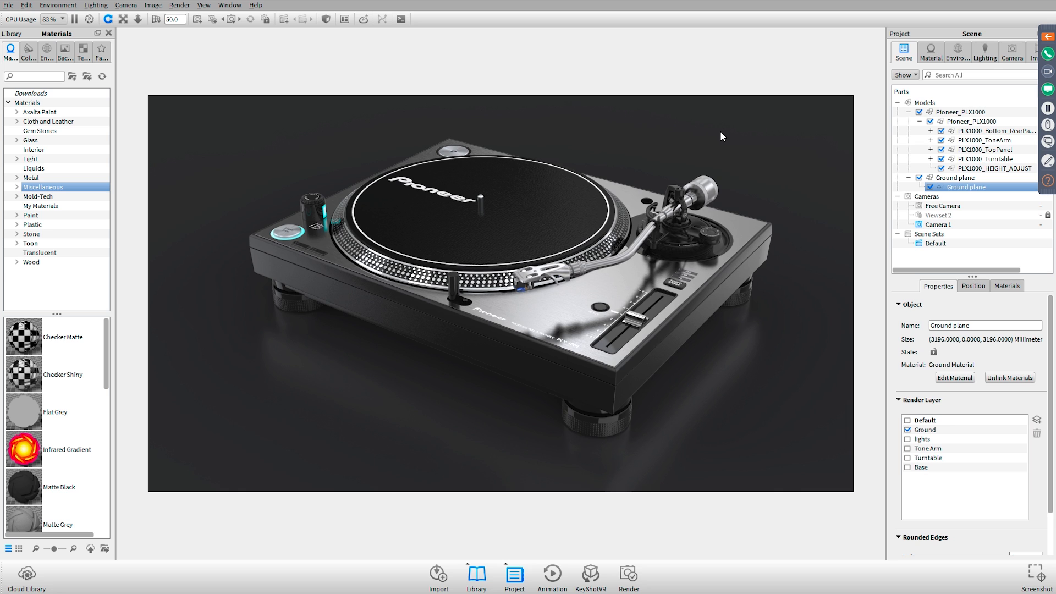
{"action": "key", "text": "shift+p"}
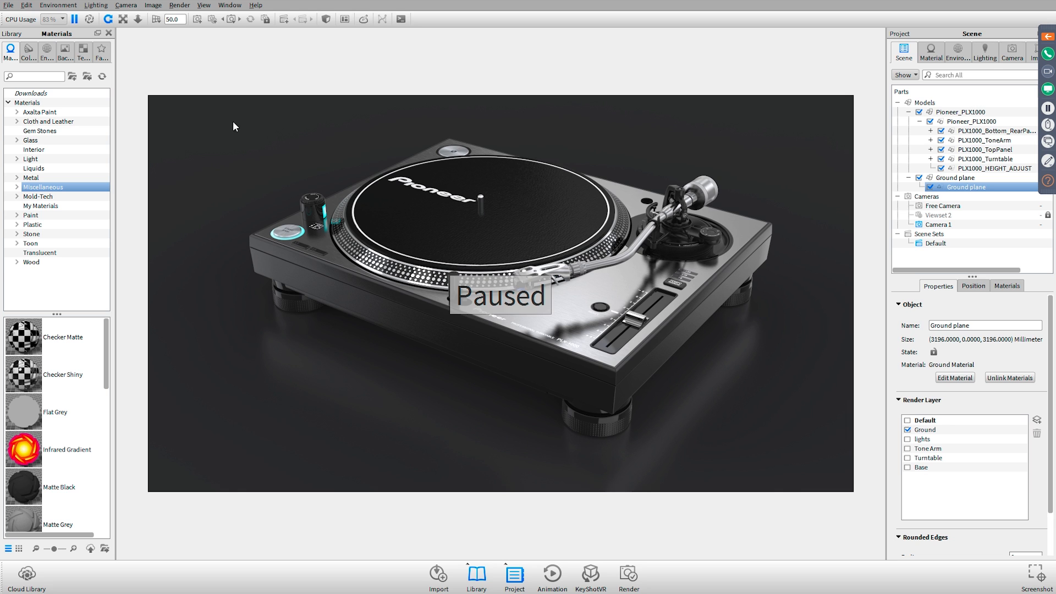
Open Pioneer PLX-1000 Beauty.psd from the Renderings folder in Photoshop and extend the Layers panel to show the full layer stack
{"action": "key", "text": "alt+Tab"}
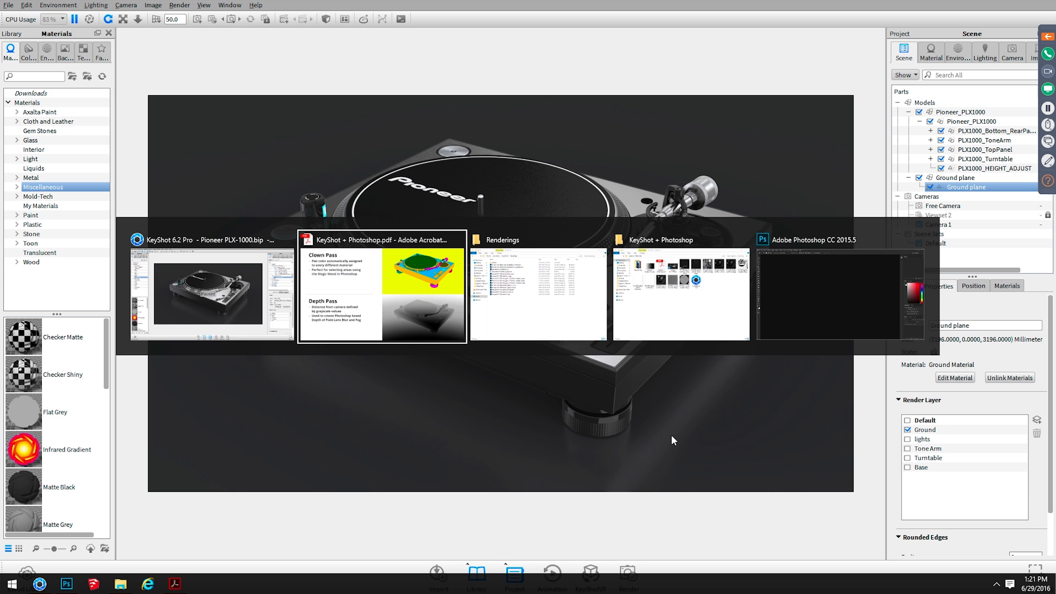
{"action": "key", "text": "alt+Tab"}
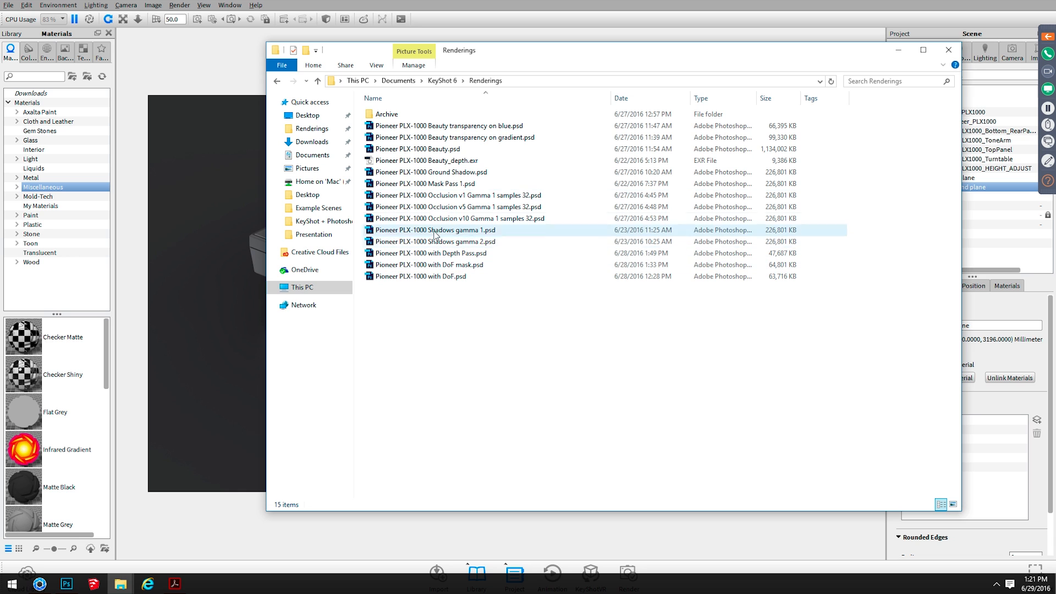
{"action": "double_click", "coordinate": [454, 150]}
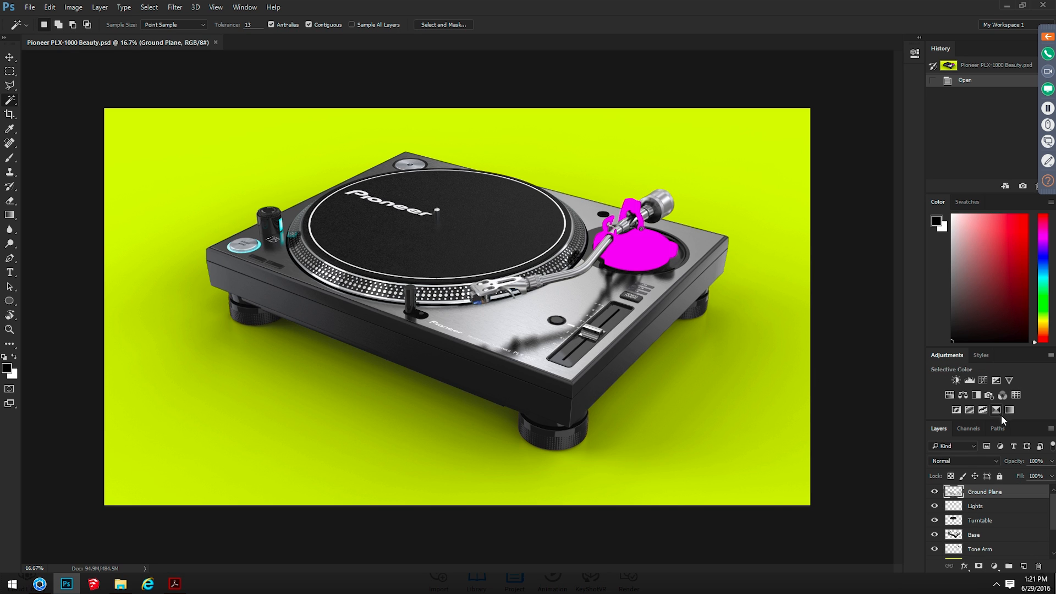
{"action": "left_click_drag", "start_coordinate": [1000, 419], "coordinate": [1005, 348]}
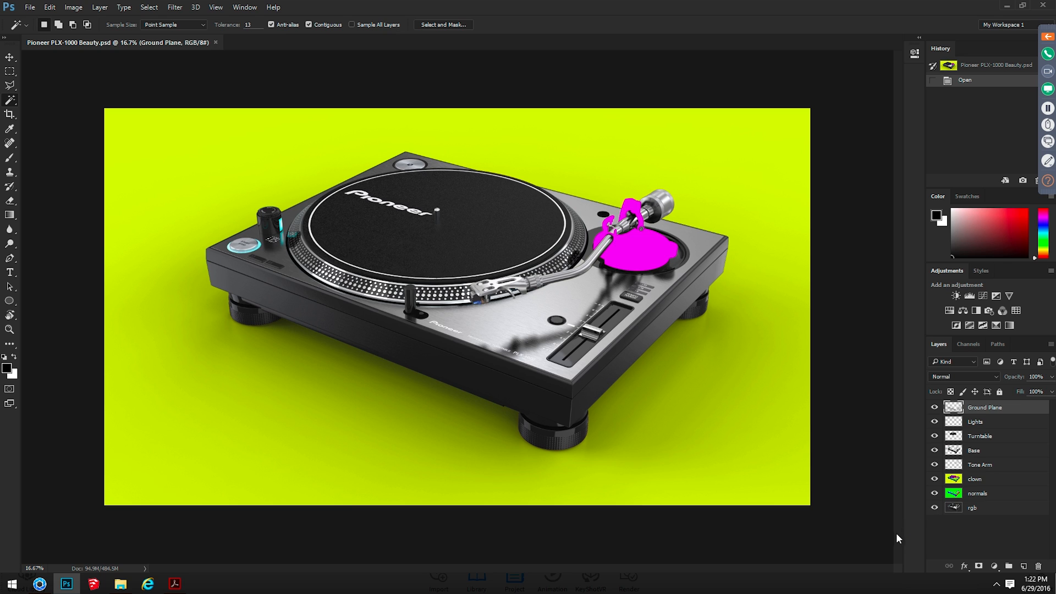
Show only the clown layer, make a trial Magic Wand selection on the platter with Ground Plane still active, and clear the selection
{"action": "left_click", "coordinate": [935, 479], "text": "alt"}
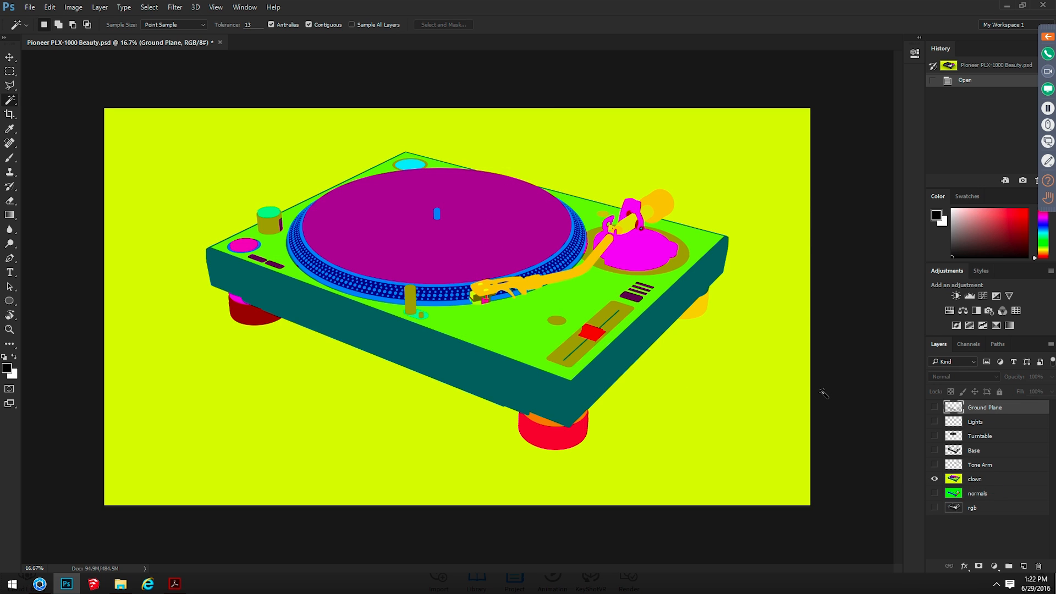
{"action": "key", "text": "ctrl+plus"}
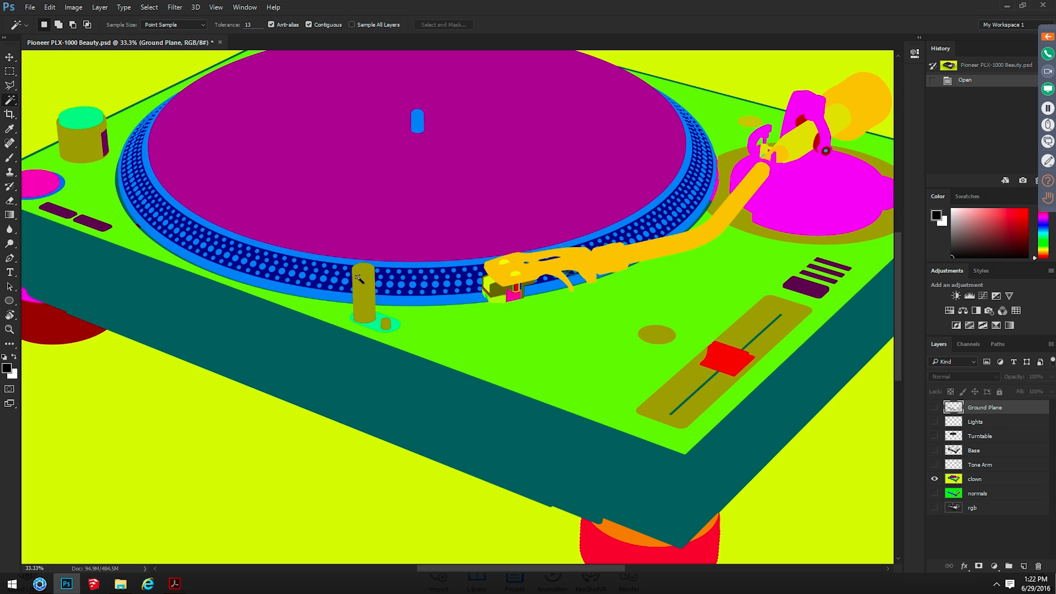
{"action": "right_click", "coordinate": [13, 105]}
{"action": "left_click", "coordinate": [49, 111]}
{"action": "left_click", "coordinate": [464, 198]}
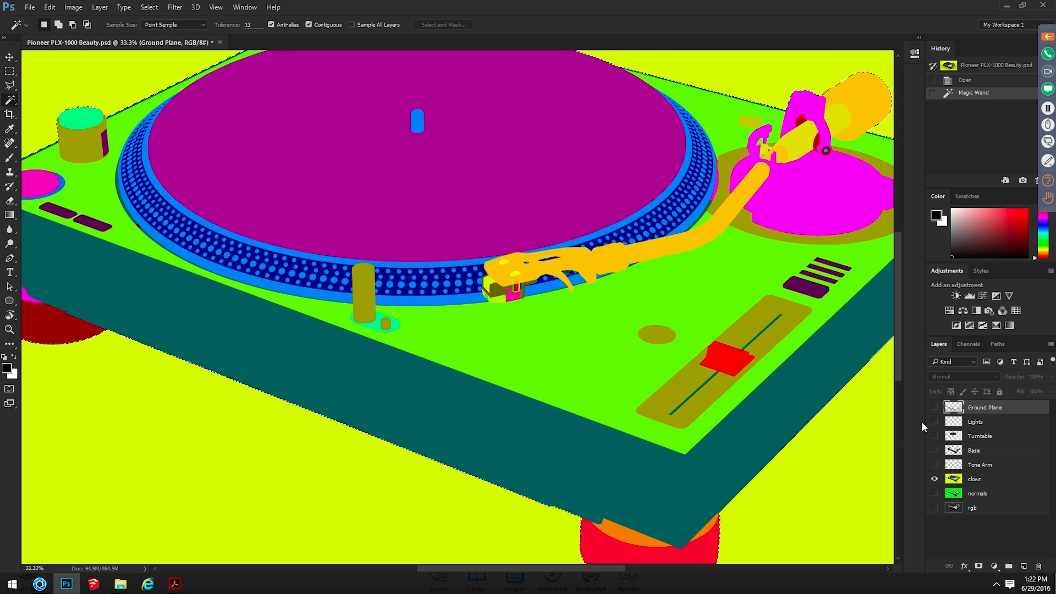
{"action": "key", "text": "ctrl+d"}
Activate the clown layer and try Magic Wand selections of the purple platter and the orange tone arm, clearing each one
{"action": "left_click", "coordinate": [973, 480]}
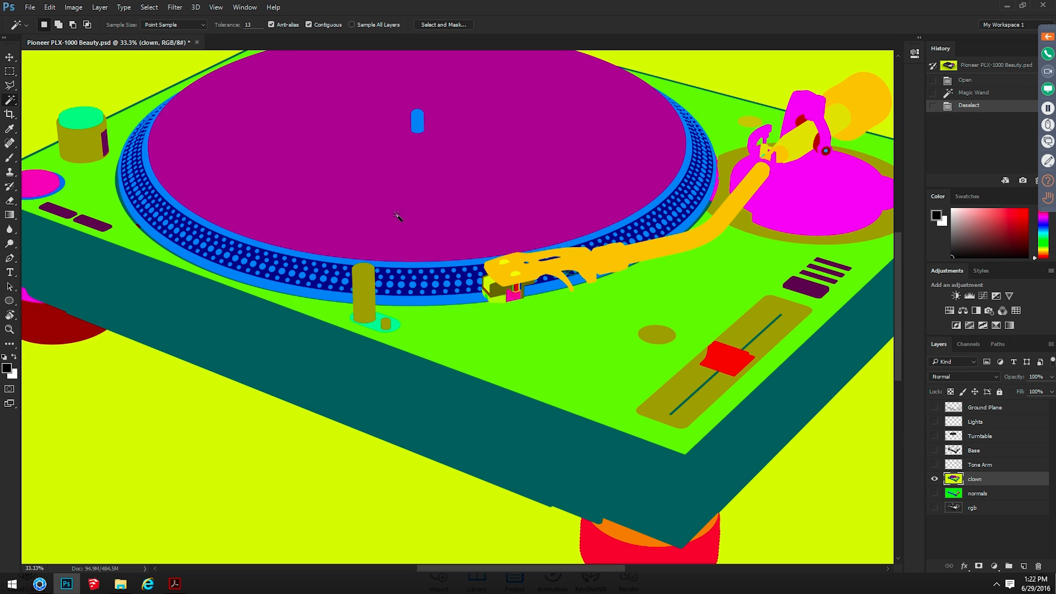
{"action": "left_click", "coordinate": [341, 140]}
{"action": "key", "text": "ctrl+d"}
{"action": "left_click", "coordinate": [612, 264]}
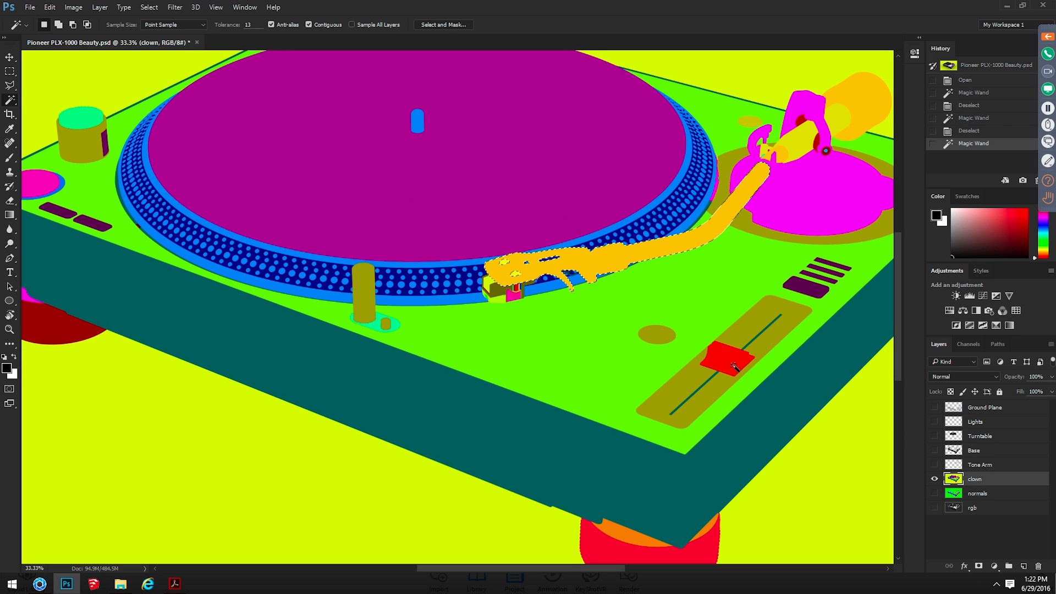
{"action": "key", "text": "ctrl+d"}
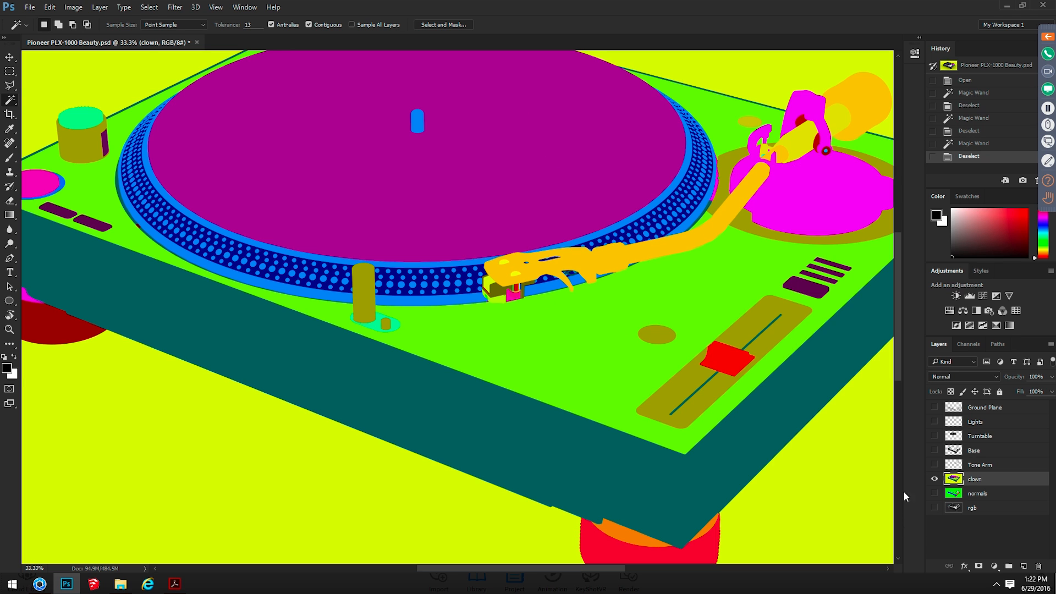
Show only the normals layer to examine the whole turntable in it, and hide the layer again
{"action": "left_click", "coordinate": [935, 493], "text": "alt"}
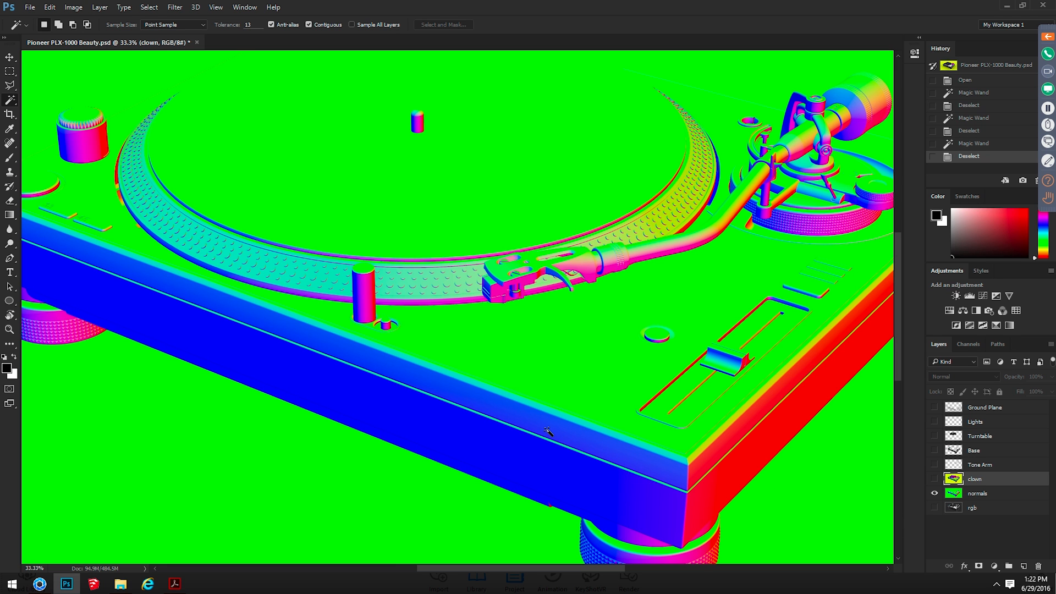
{"action": "key", "text": "ctrl+minus"}
{"action": "key", "text": "ctrl+minus"}
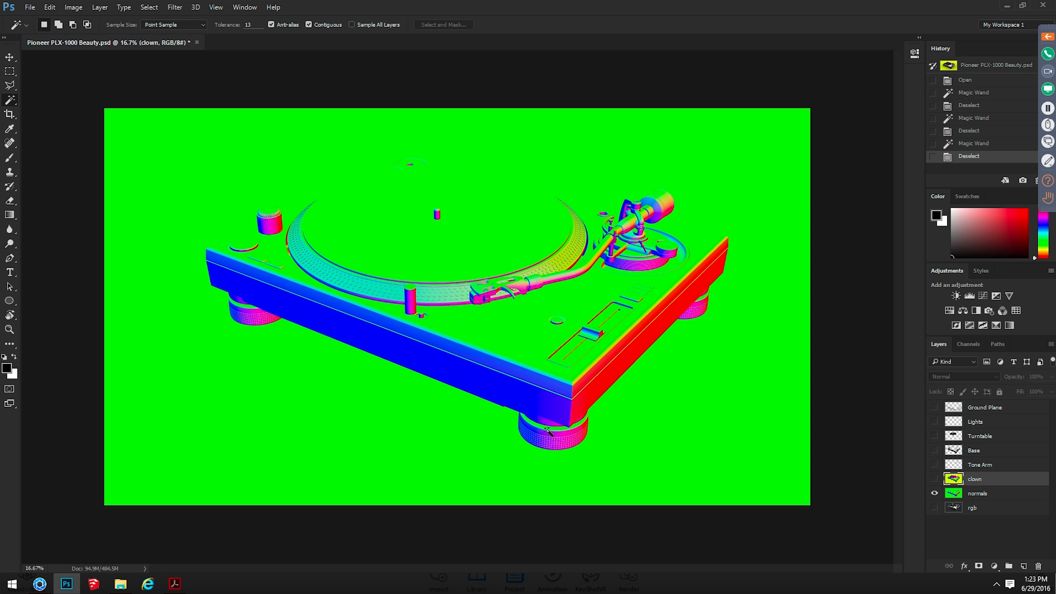
{"action": "left_click", "coordinate": [933, 493]}
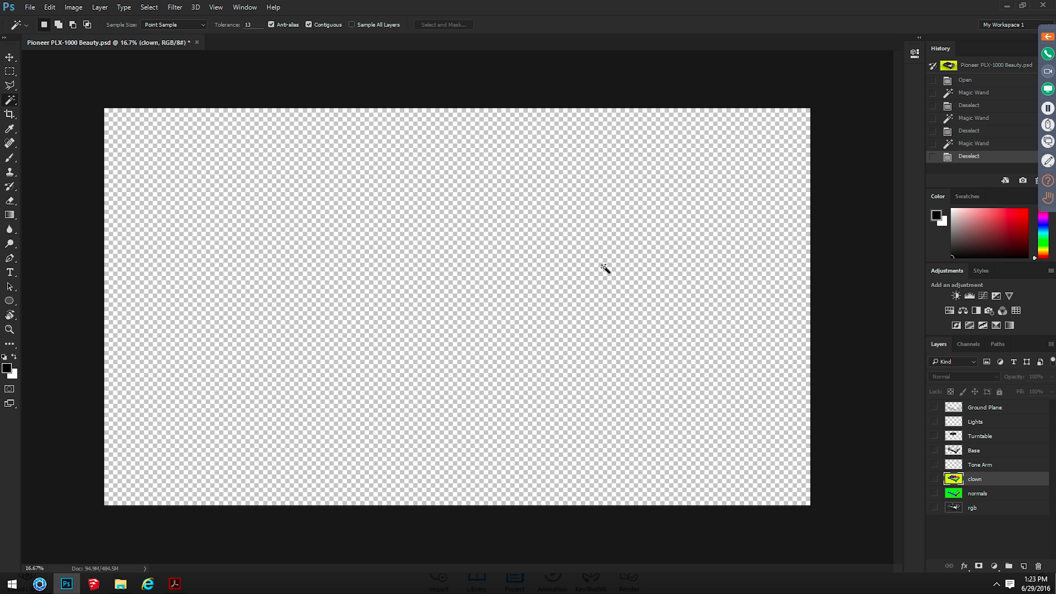
Activate the rgb layer and make it visible to examine the full beauty render
{"action": "left_click", "coordinate": [982, 506]}
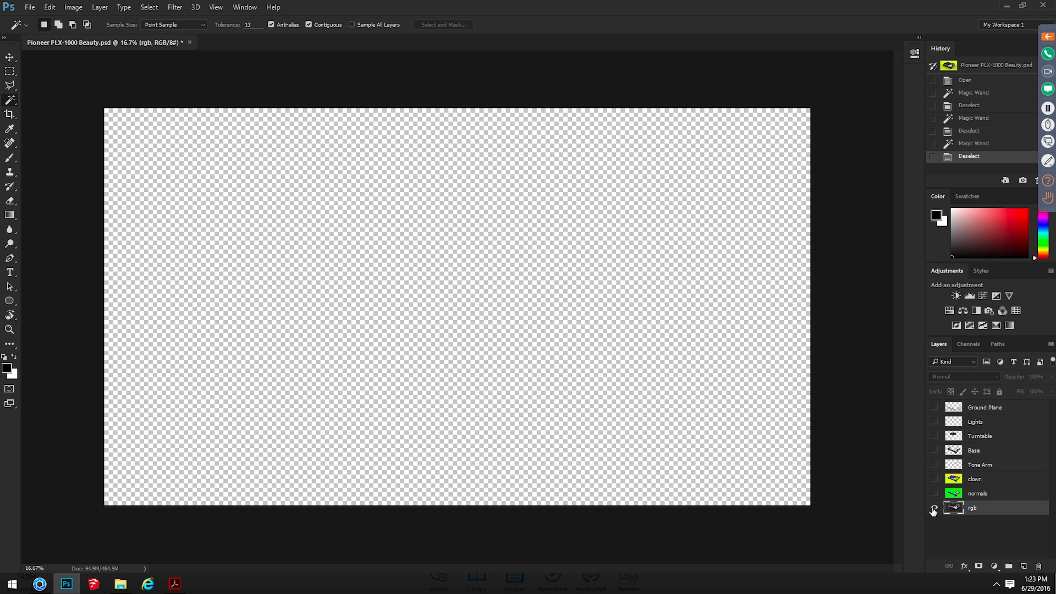
{"action": "left_click", "coordinate": [933, 508]}
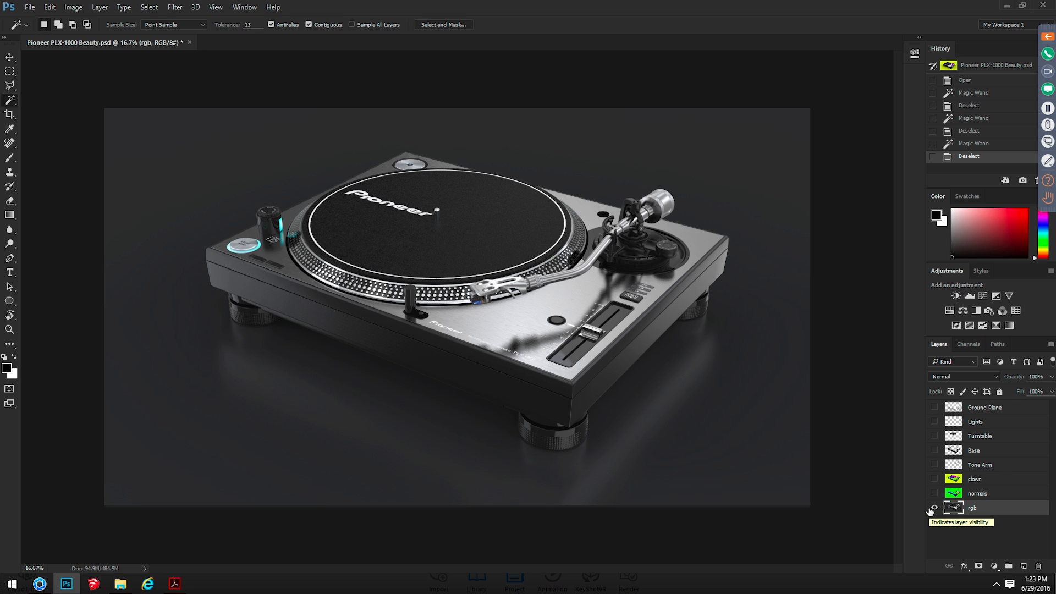
{"action": "key", "text": "ctrl+plus"}
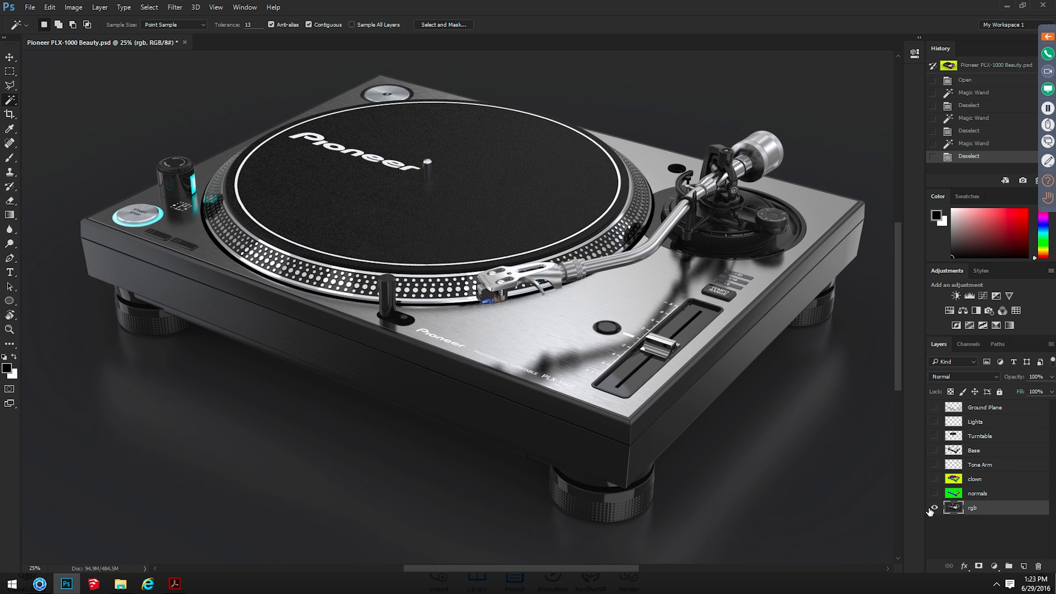
{"action": "key", "text": "ctrl+minus"}
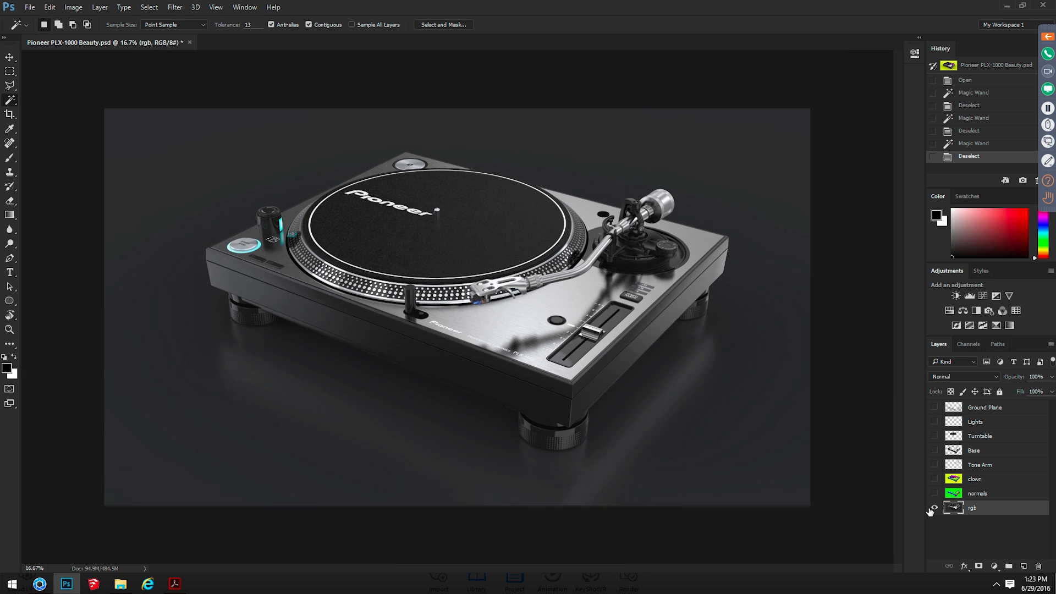
{"action": "key", "text": "ctrl+plus"}
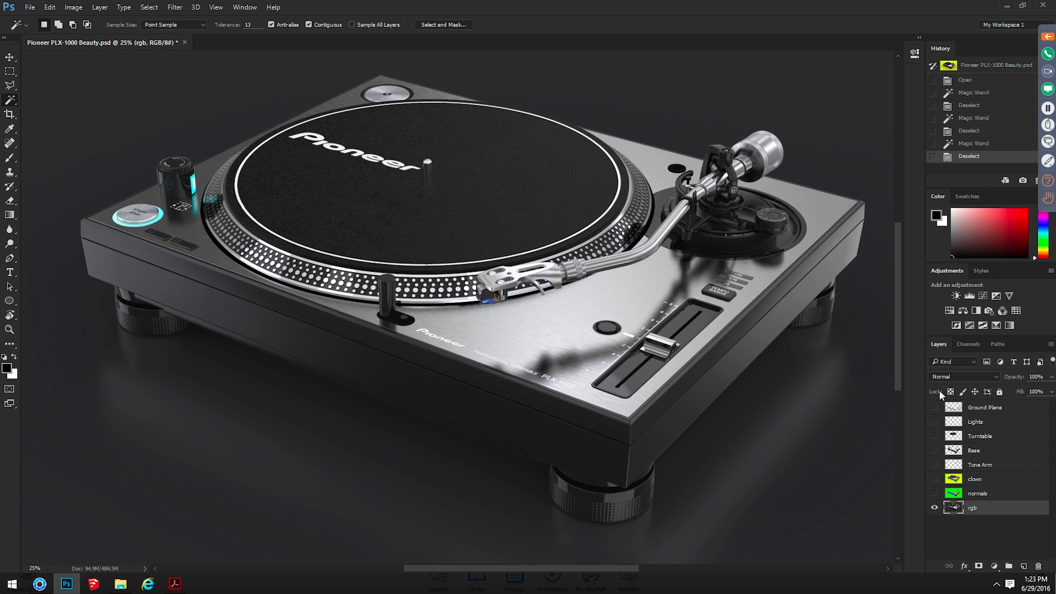
Hide the rgb layer and view the Base, Turntable, Lights and Ground Plane layers one at a time
{"action": "left_click", "coordinate": [934, 508]}
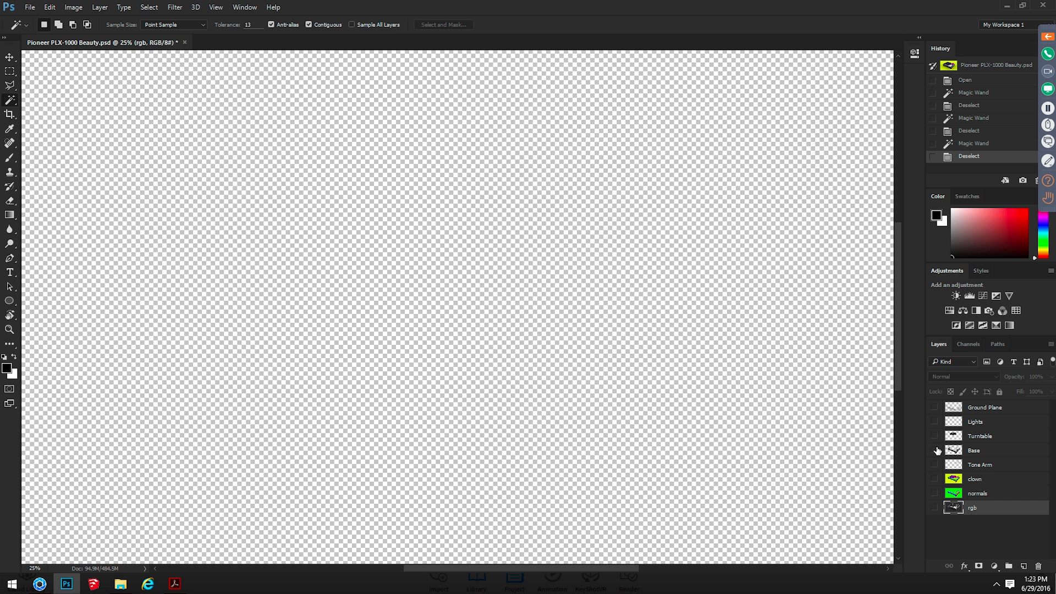
{"action": "left_click", "coordinate": [934, 450]}
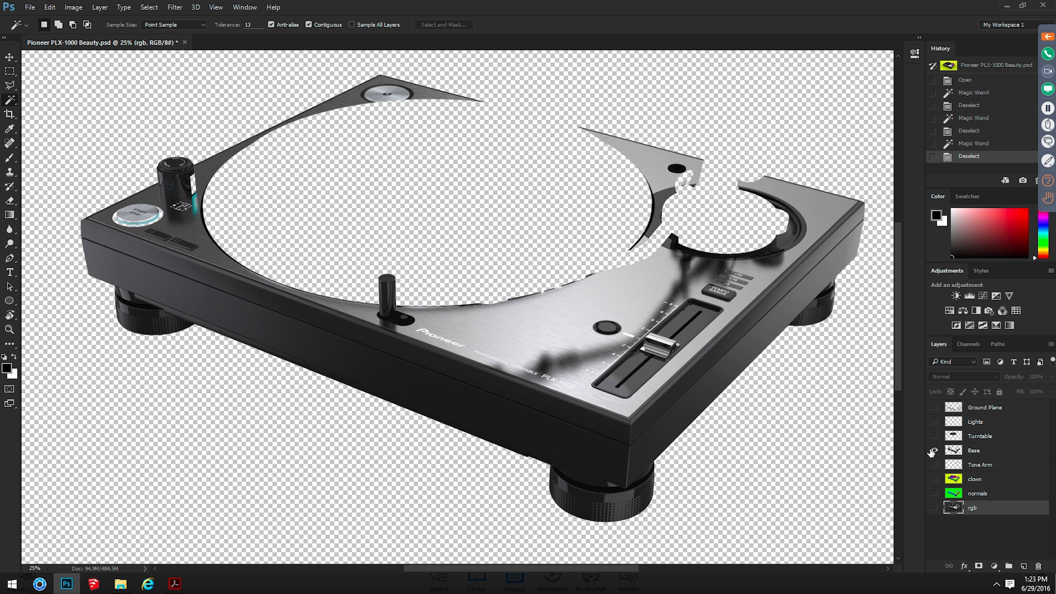
{"action": "left_click", "coordinate": [933, 450]}
{"action": "left_click", "coordinate": [934, 436]}
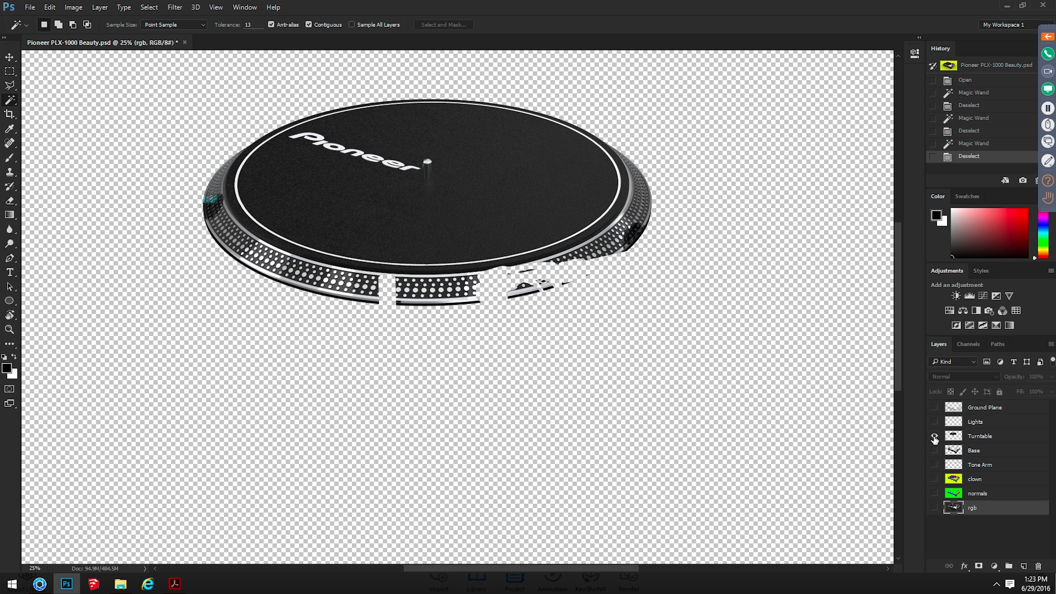
{"action": "left_click", "coordinate": [934, 436]}
{"action": "left_click", "coordinate": [934, 422]}
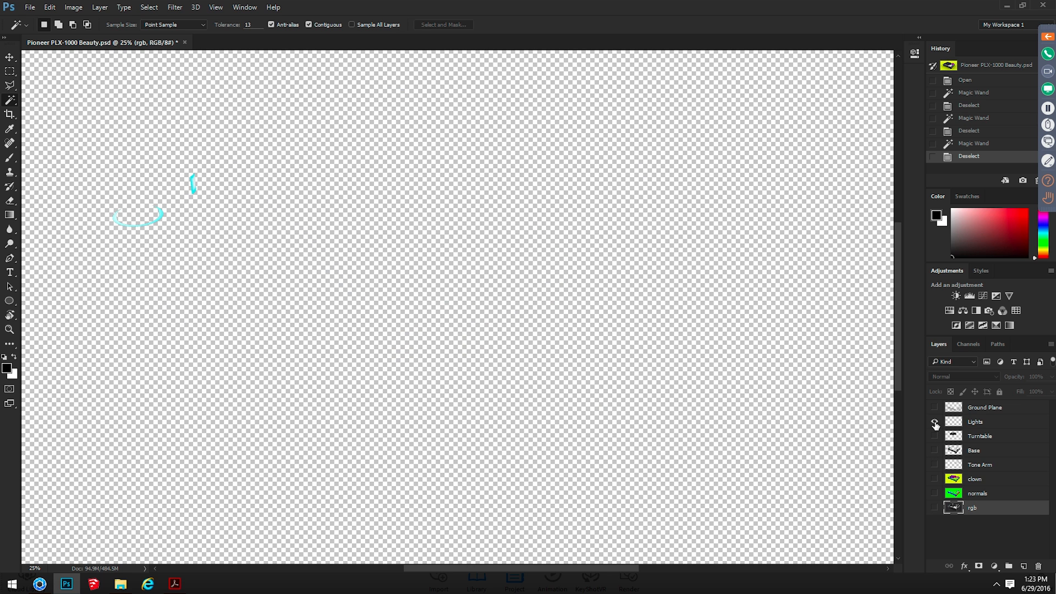
{"action": "left_click", "coordinate": [934, 421]}
{"action": "left_click", "coordinate": [934, 407]}
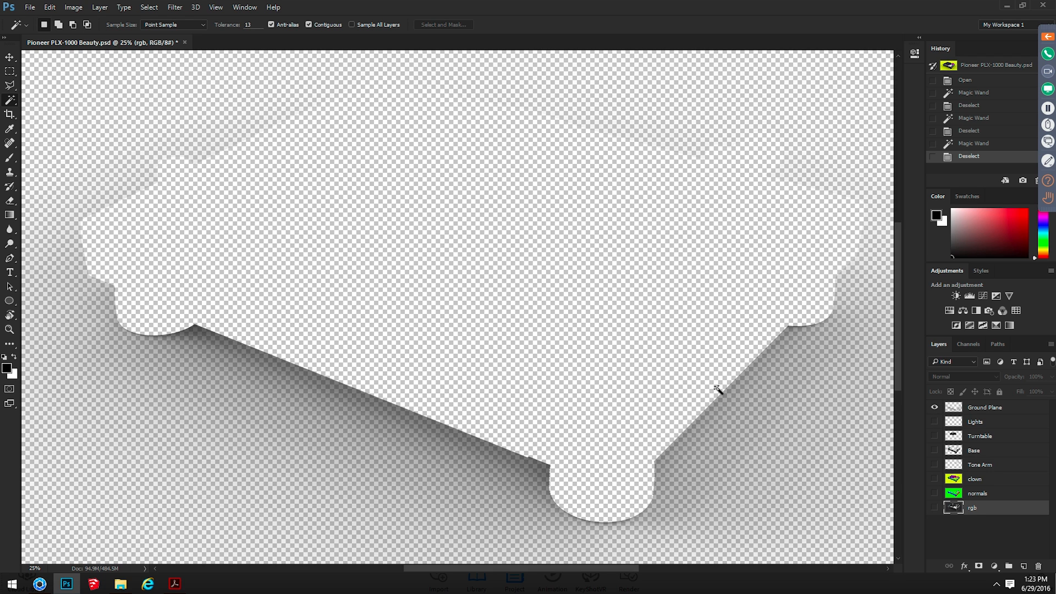
Make the Tone Arm, Base, Turntable, Lights and rgb layers visible again, and activate the Base layer while checking it in isolation
{"action": "left_click_drag", "start_coordinate": [934, 464], "coordinate": [936, 422]}
{"action": "left_click", "coordinate": [934, 508]}
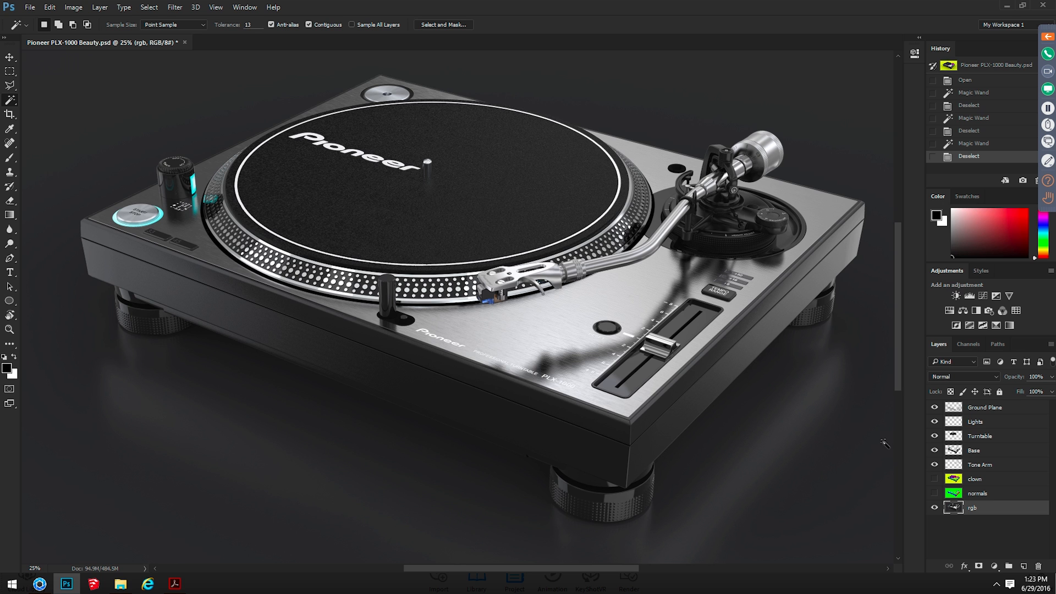
{"action": "left_click", "coordinate": [934, 451], "text": "alt"}
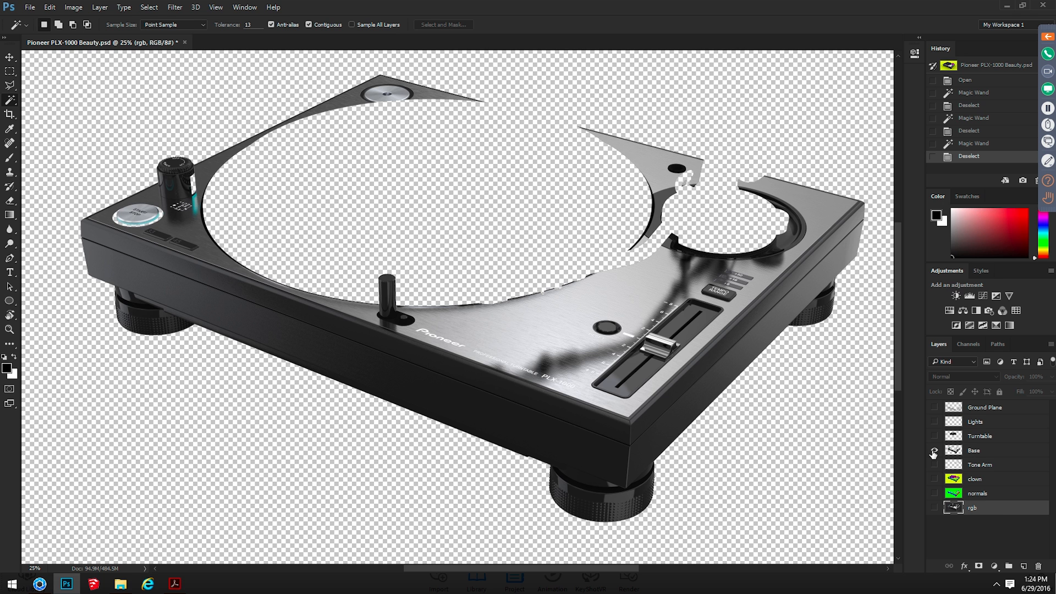
{"action": "left_click", "coordinate": [934, 450], "text": "alt"}
{"action": "left_click", "coordinate": [965, 451]}
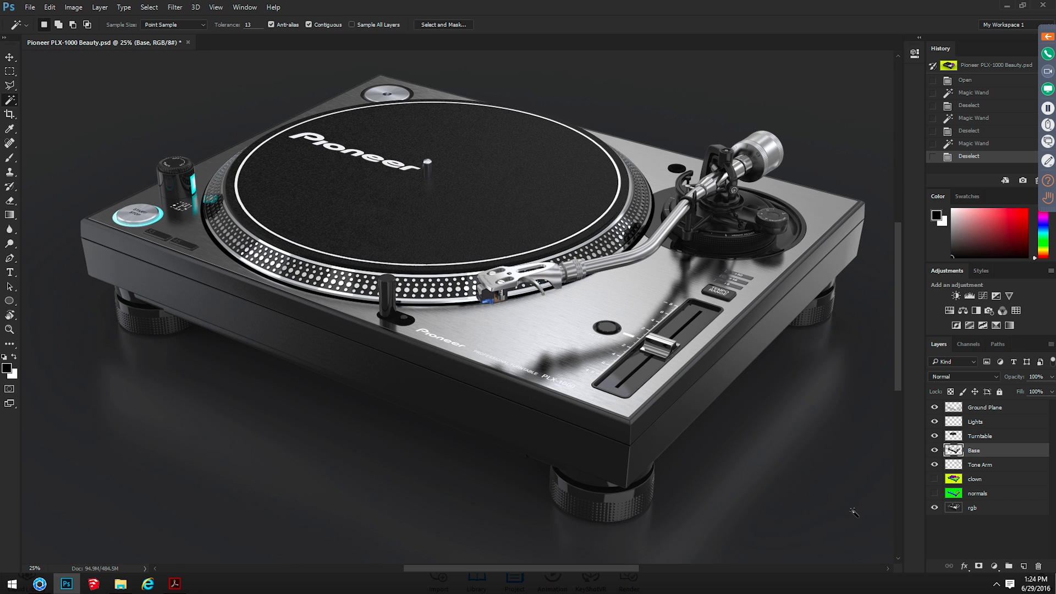
{"action": "left_click", "coordinate": [933, 450], "text": "alt"}
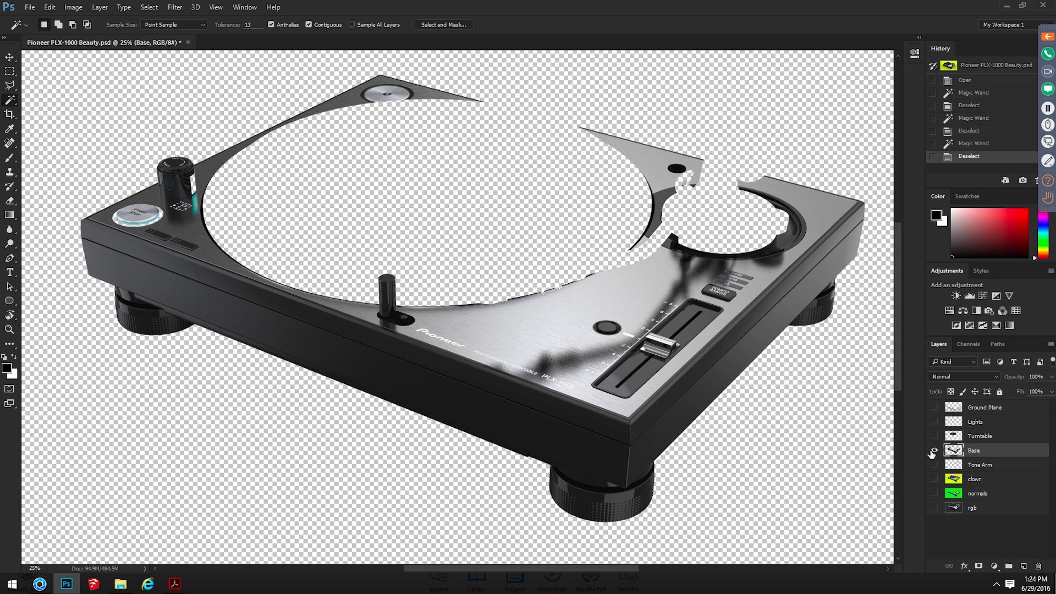
{"action": "left_click", "coordinate": [933, 451], "text": "alt"}
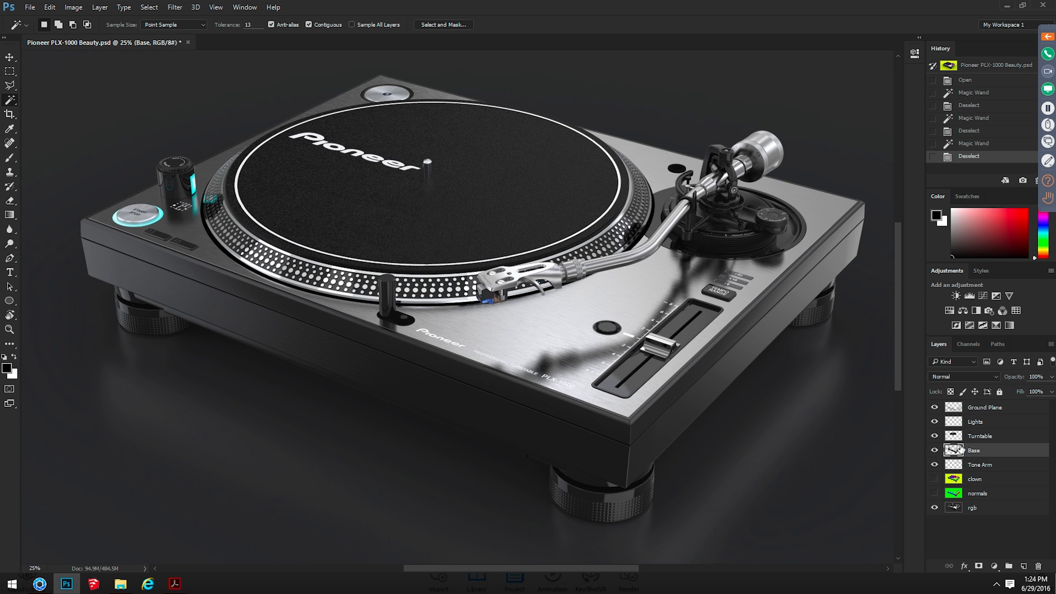
Try colorizing the Base layer blue with Hue/Saturation at hue 217 and saturation 72, and discard the adjustment
{"action": "left_click", "coordinate": [110, 8]}
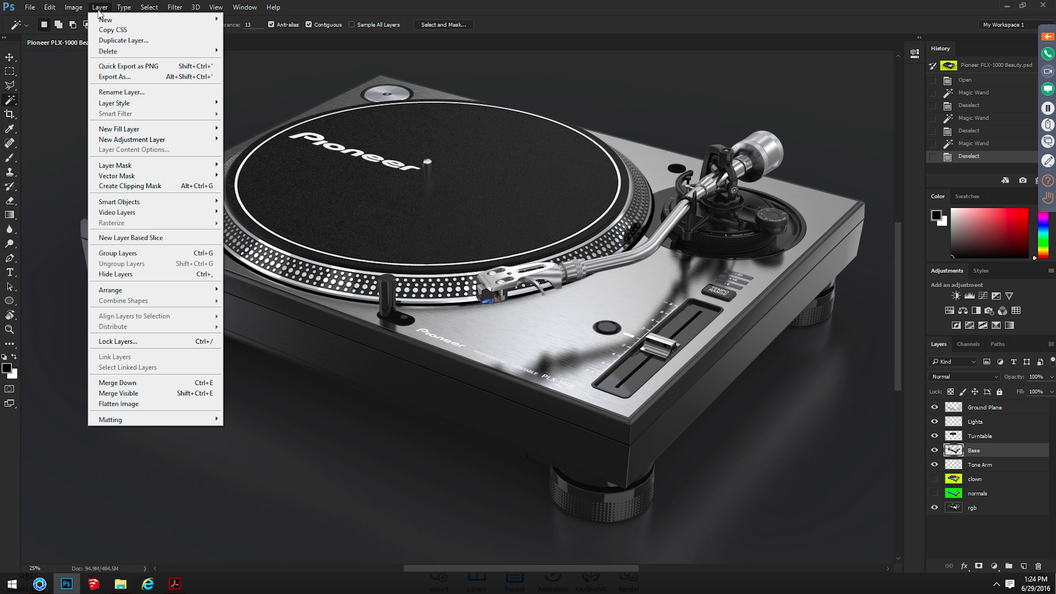
{"action": "mouse_move", "coordinate": [73, 7]}
{"action": "mouse_move", "coordinate": [110, 34]}
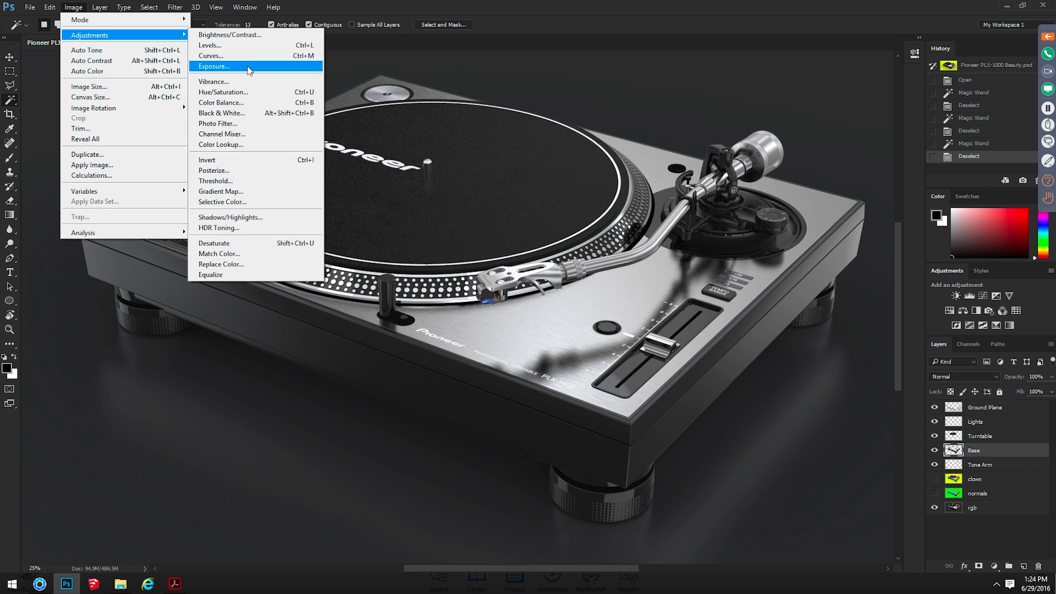
{"action": "left_click", "coordinate": [259, 96]}
{"action": "left_click", "coordinate": [471, 223]}
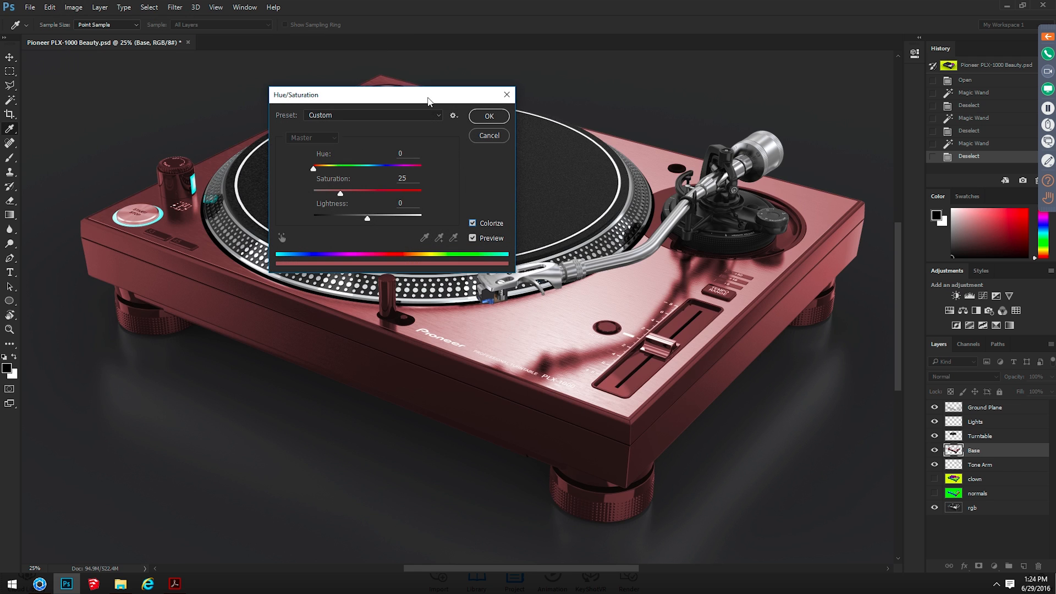
{"action": "left_click_drag", "start_coordinate": [429, 102], "coordinate": [779, 94]}
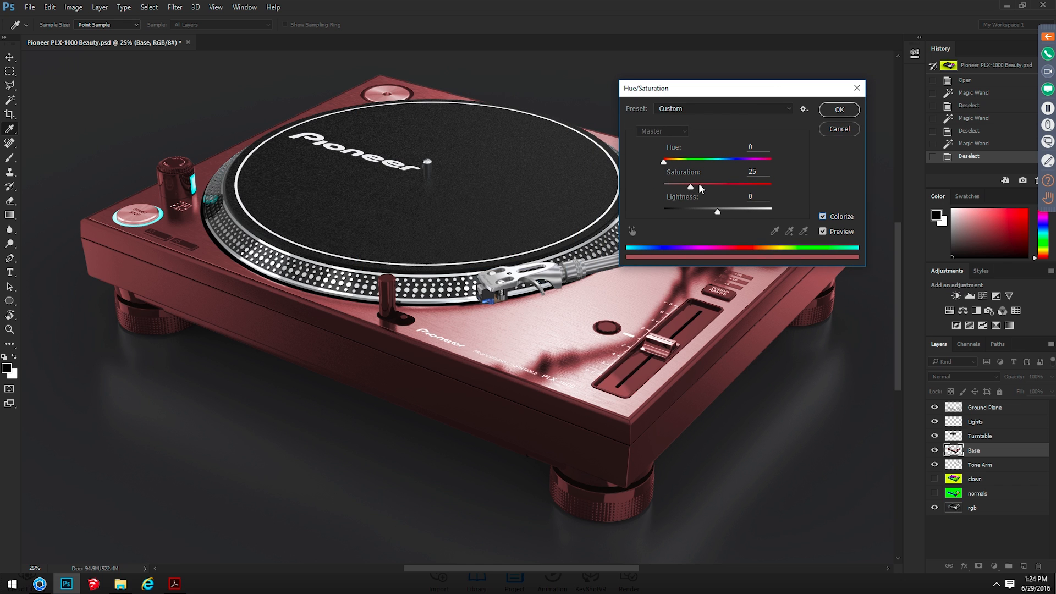
{"action": "left_click_drag", "start_coordinate": [663, 162], "coordinate": [729, 167]}
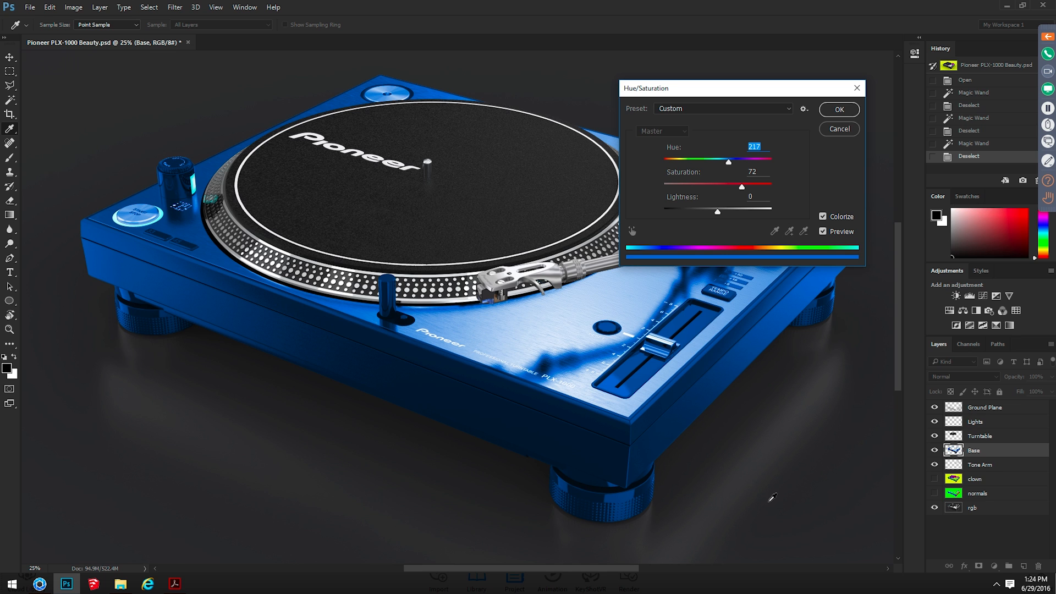
{"action": "key", "text": "Escape"}
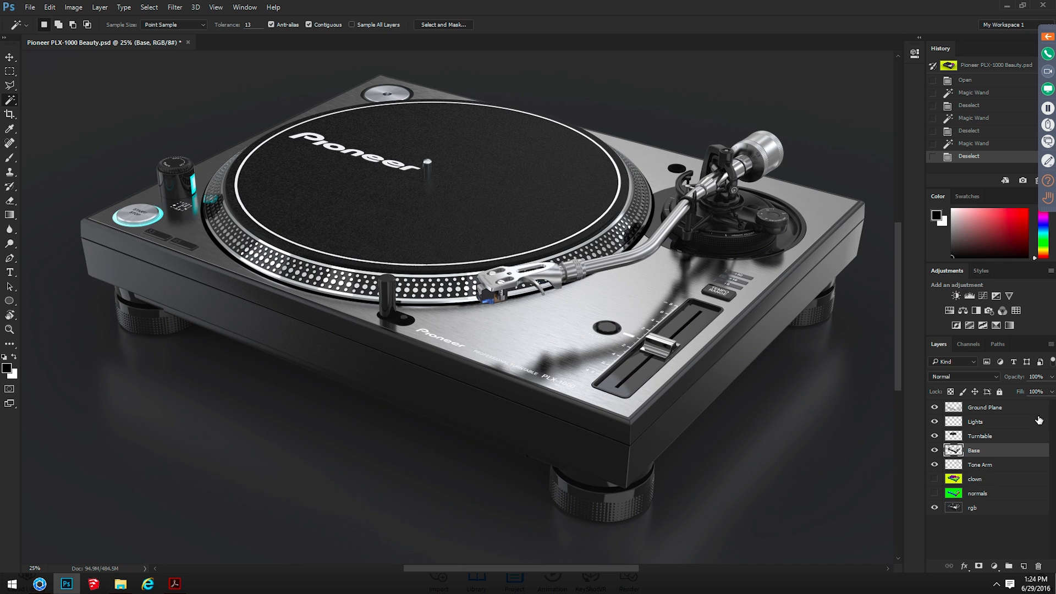
Activate the Lights layer and show it alone for a close look at the glow around the START/STOP button and power knob
{"action": "left_click", "coordinate": [1014, 423]}
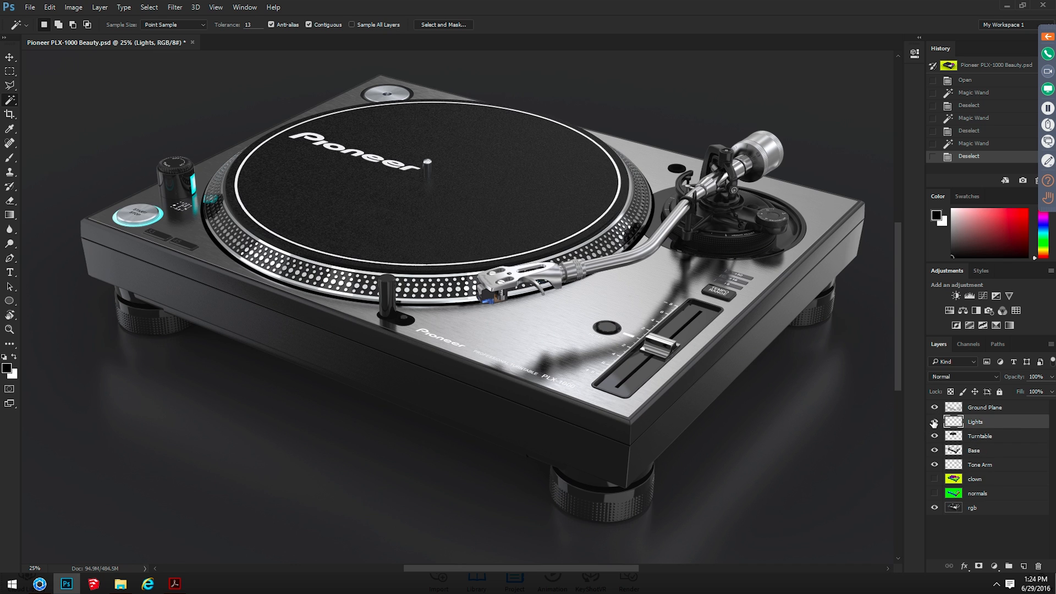
{"action": "key", "text": "ctrl+plus"}
{"action": "key", "text": "ctrl+plus"}
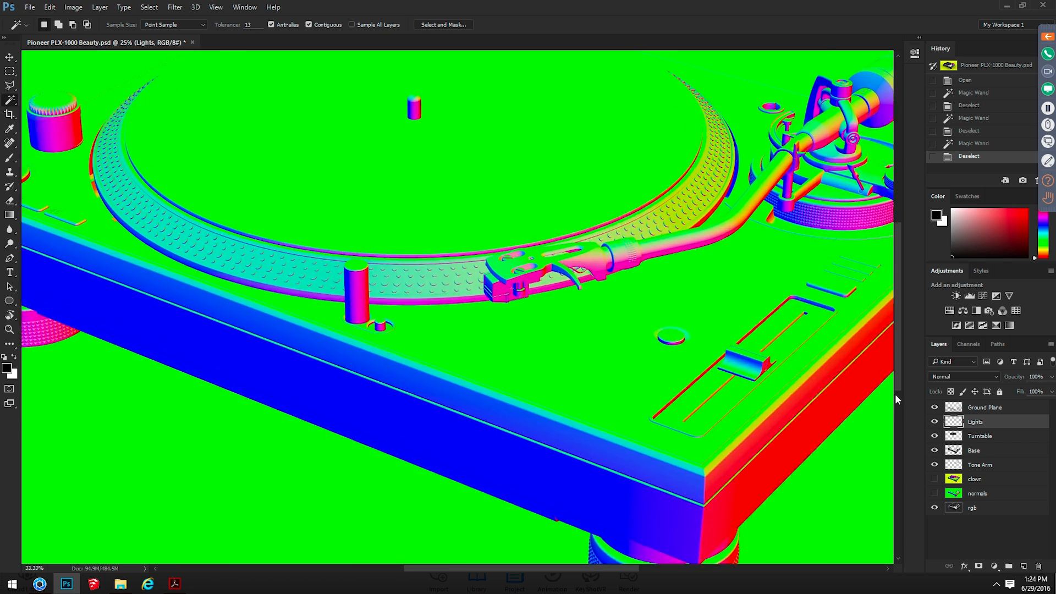
{"action": "left_click_drag", "start_coordinate": [270, 130], "coordinate": [697, 364]}
{"action": "key", "text": "ctrl+plus"}
{"action": "key", "text": "ctrl+plus"}
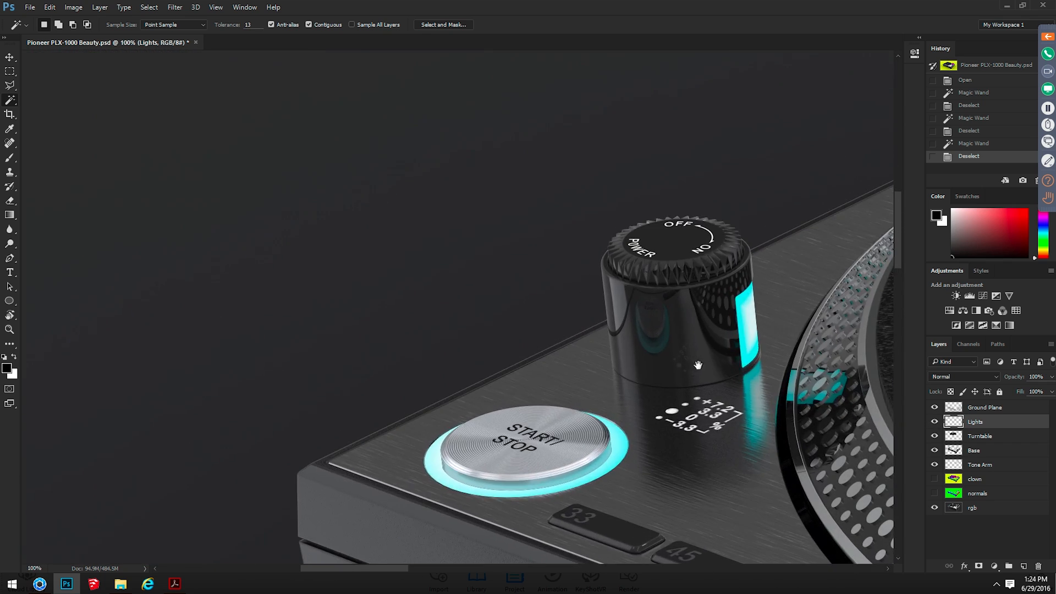
{"action": "left_click_drag", "start_coordinate": [657, 299], "coordinate": [353, 210]}
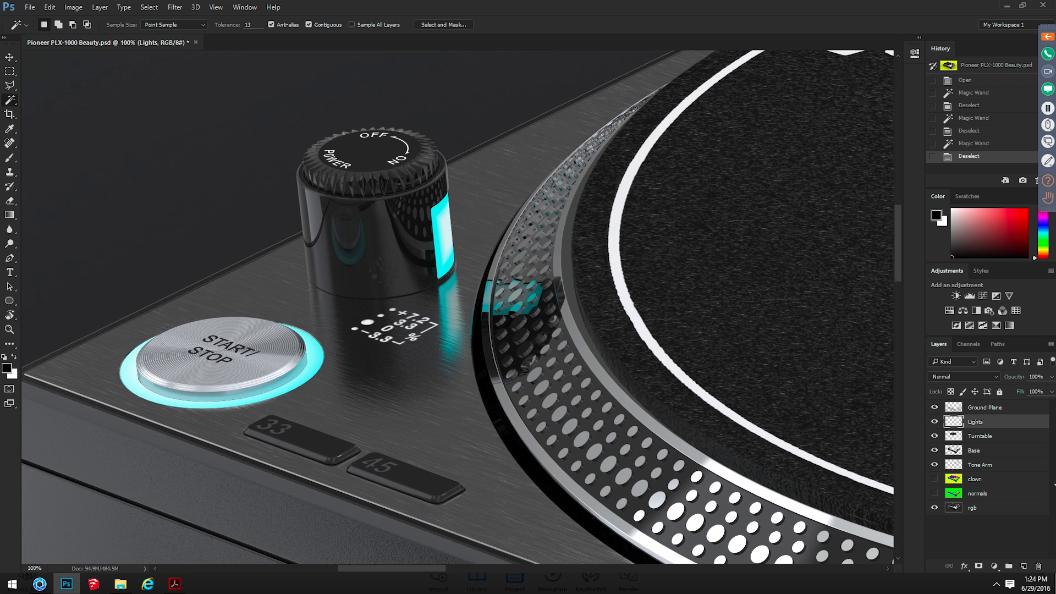
{"action": "left_click", "coordinate": [935, 422], "text": "alt"}
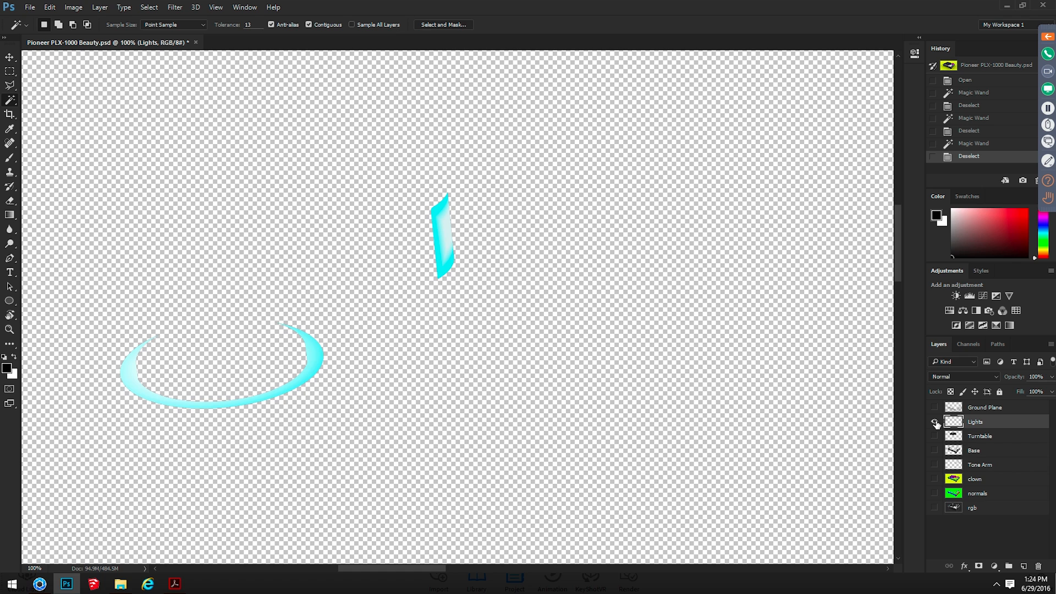
Compare the Lights layer with all layers shown and in isolation, examining the START/STOP ring's edge at up to 300% magnification
{"action": "left_click", "coordinate": [934, 422], "text": "alt"}
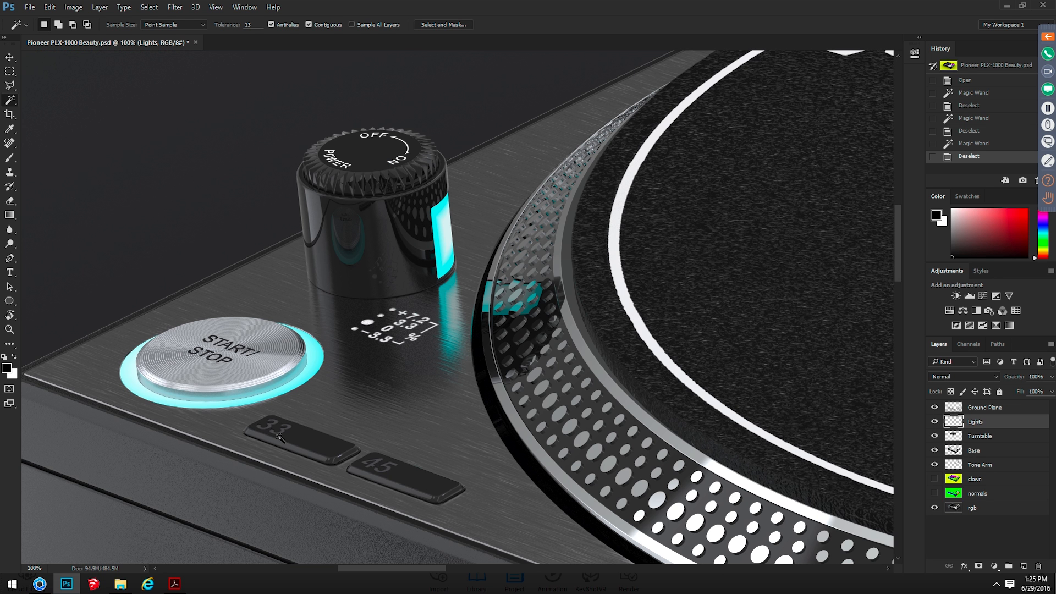
{"action": "key", "text": "ctrl+plus"}
{"action": "left_click_drag", "start_coordinate": [438, 342], "coordinate": [677, 360]}
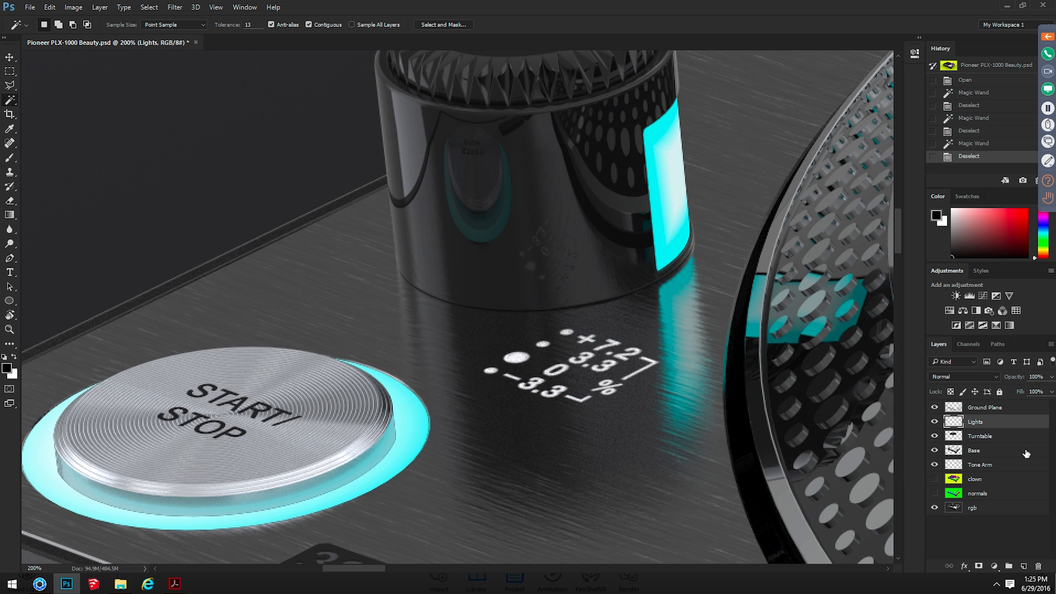
{"action": "left_click", "coordinate": [935, 422], "text": "alt"}
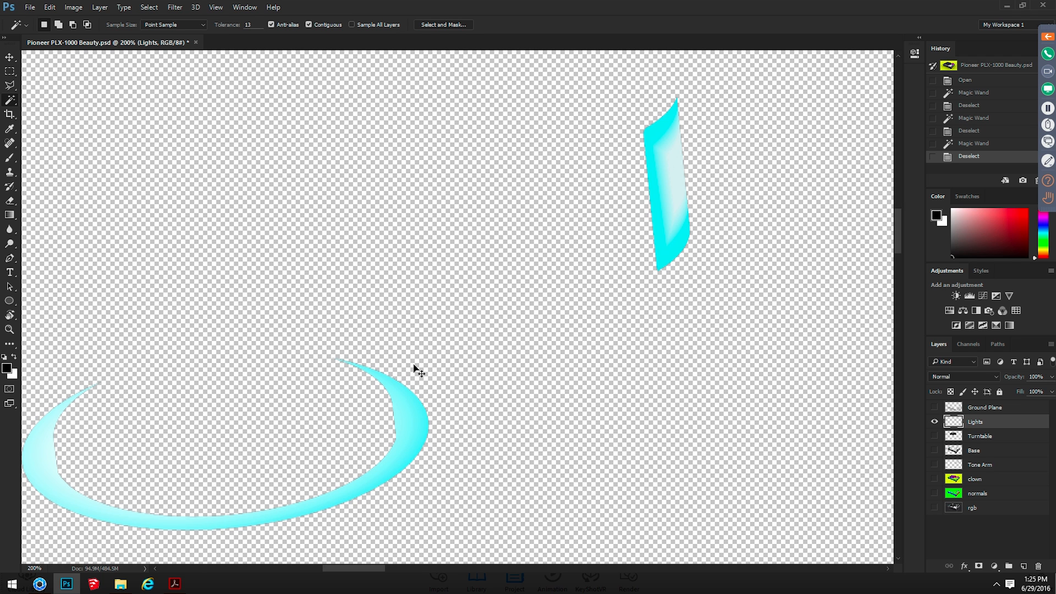
{"action": "key", "text": "ctrl+plus"}
{"action": "left_click_drag", "start_coordinate": [384, 455], "coordinate": [436, 313]}
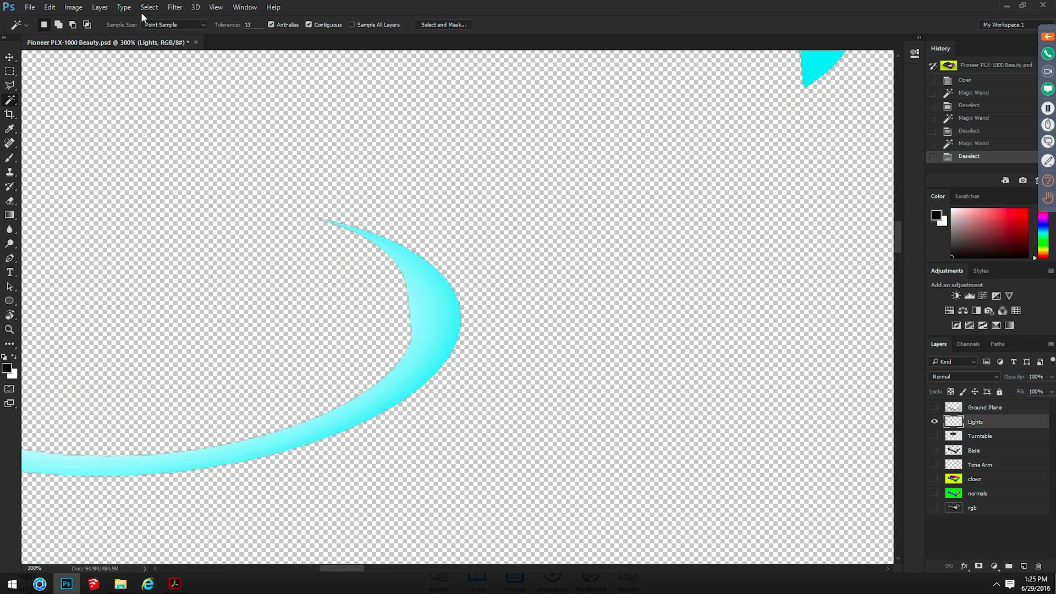
Add a solid white color fill layer and place it directly beneath the Lights layer
{"action": "left_click", "coordinate": [99, 7]}
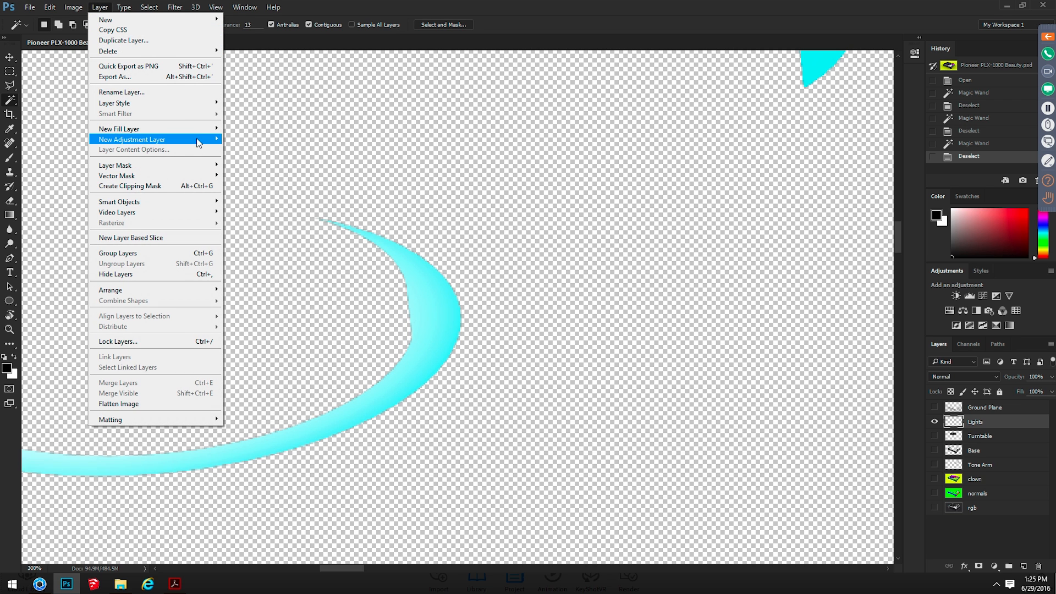
{"action": "mouse_move", "coordinate": [201, 130]}
{"action": "left_click", "coordinate": [250, 129]}
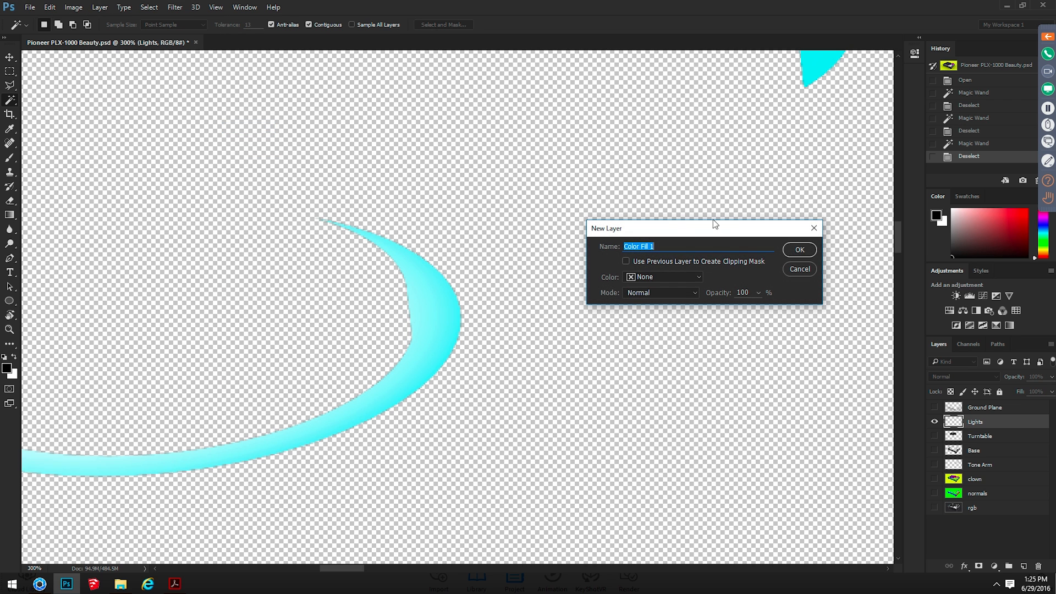
{"action": "left_click", "coordinate": [799, 250]}
{"action": "left_click_drag", "start_coordinate": [703, 214], "coordinate": [678, 202]}
{"action": "left_click", "coordinate": [929, 197]}
{"action": "key", "text": "w"}
{"action": "left_click_drag", "start_coordinate": [1020, 427], "coordinate": [1012, 442]}
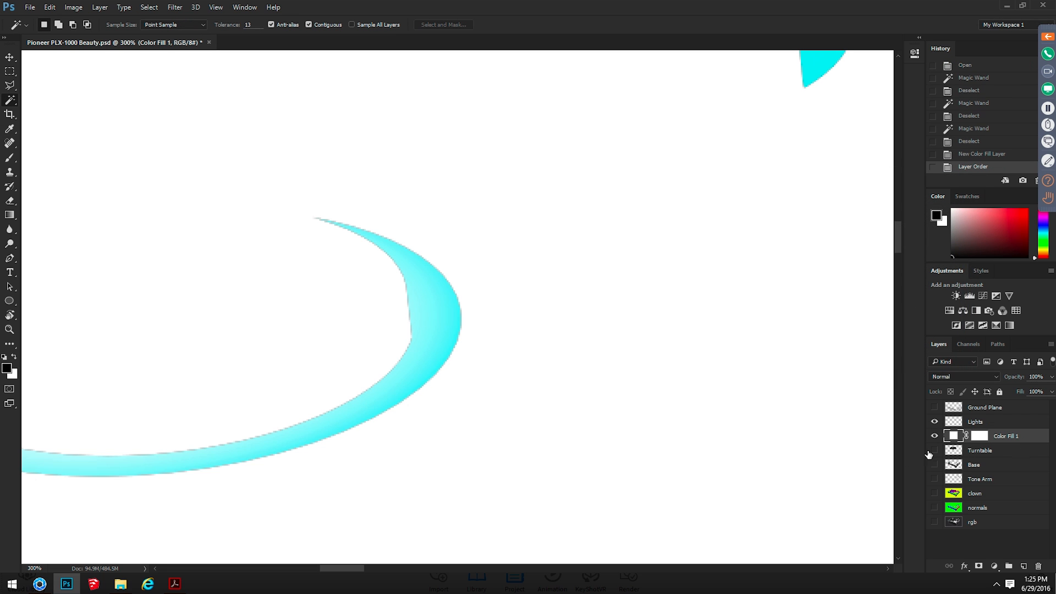
Activate the Lights layer, check its edges against the white fill, and defringe it with a width of 1 pixel
{"action": "left_click", "coordinate": [966, 420]}
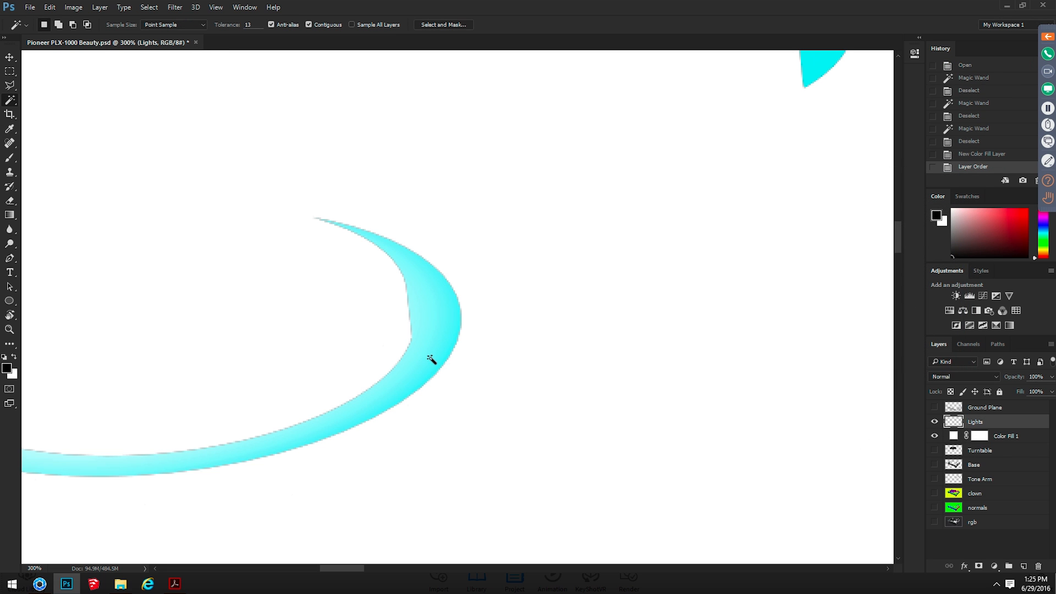
{"action": "left_click_drag", "start_coordinate": [649, 194], "coordinate": [555, 319]}
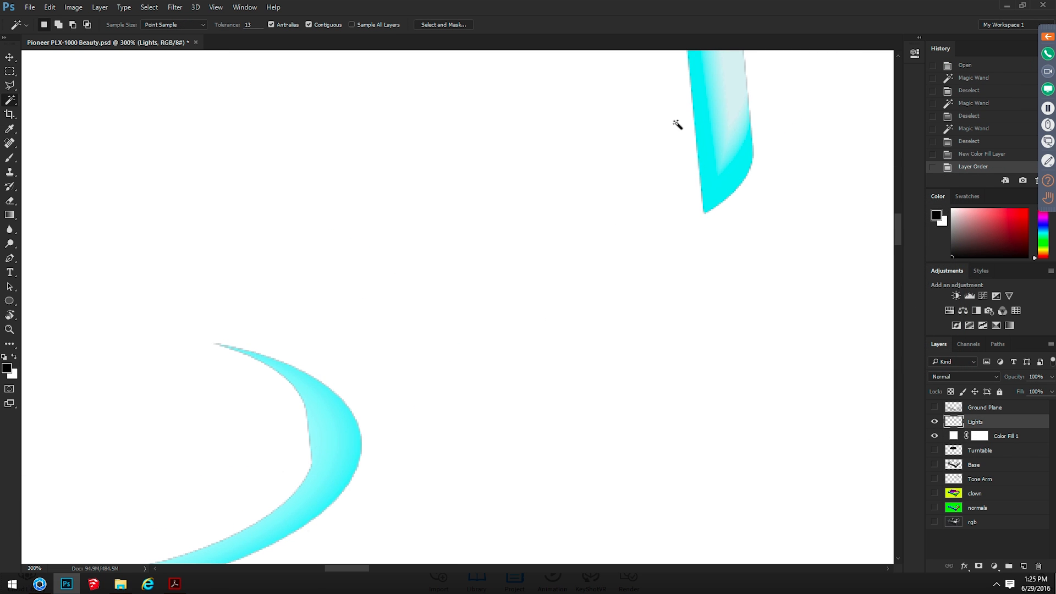
{"action": "left_click_drag", "start_coordinate": [417, 392], "coordinate": [472, 276]}
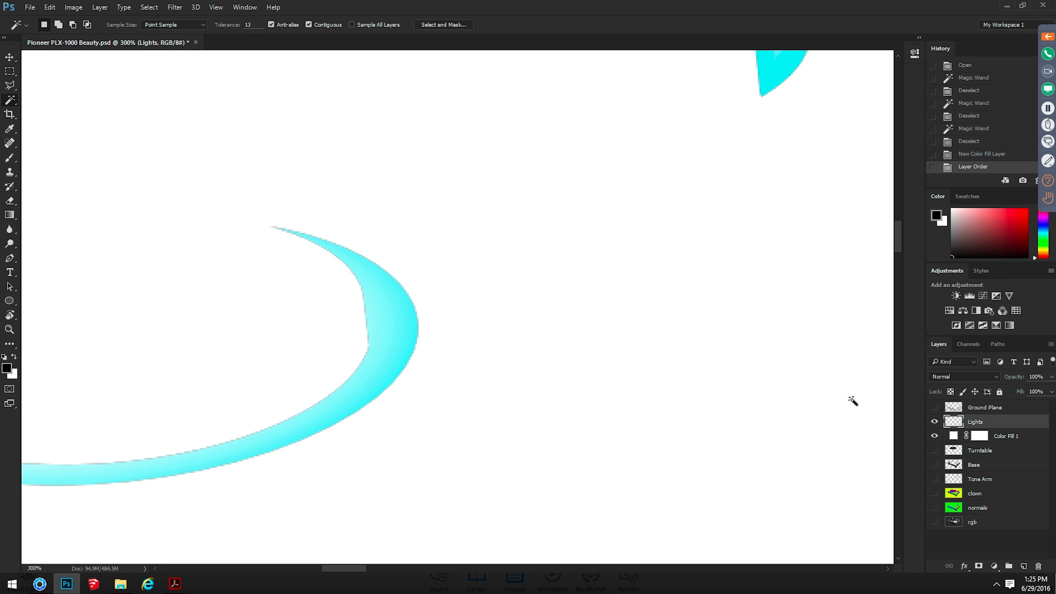
{"action": "key", "text": "v"}
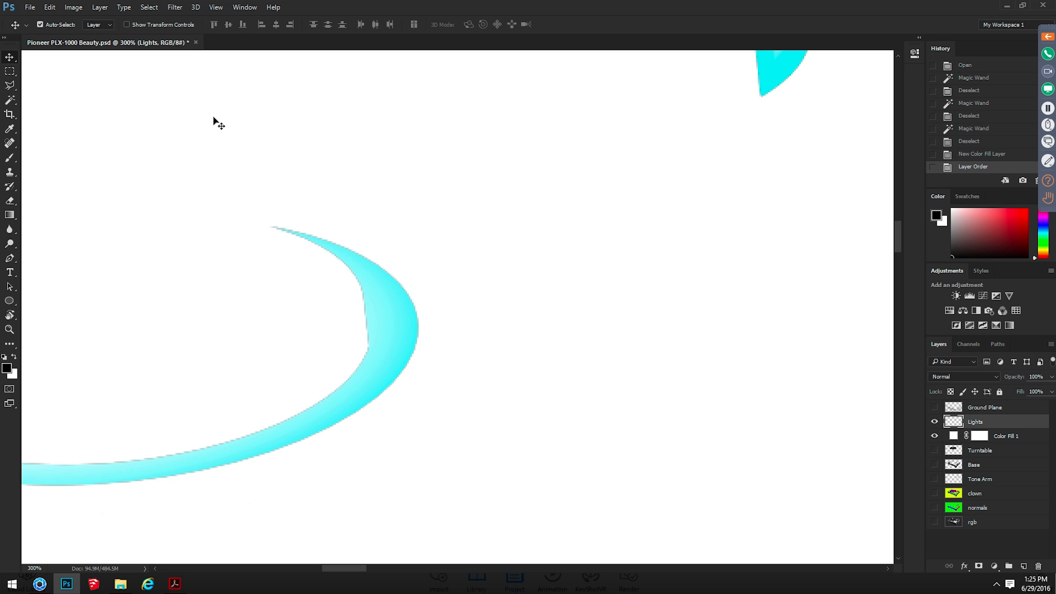
{"action": "left_click", "coordinate": [99, 7]}
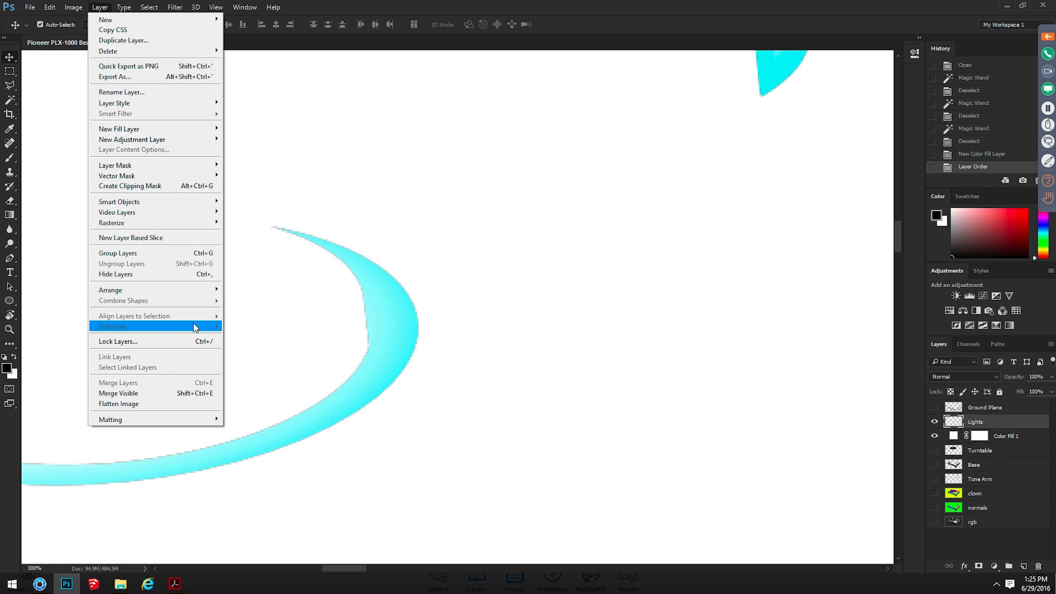
{"action": "mouse_move", "coordinate": [209, 419]}
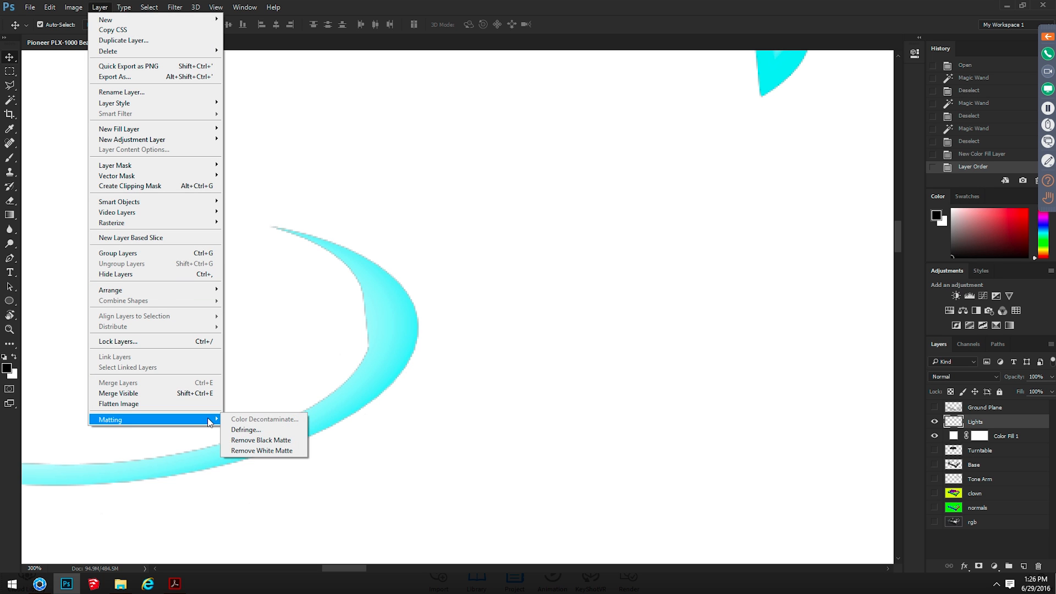
{"action": "left_click", "coordinate": [280, 432]}
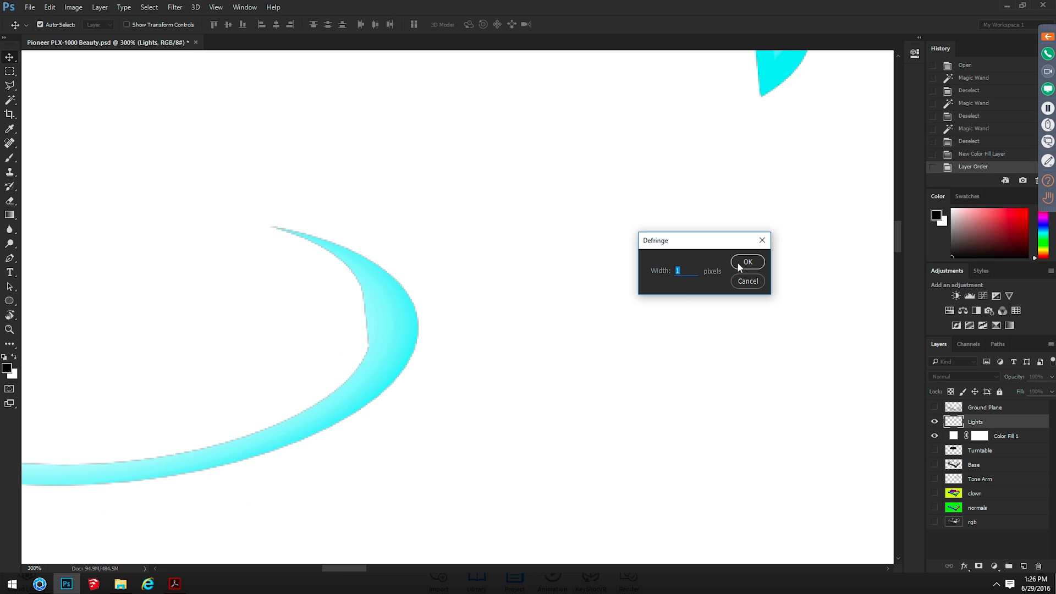
{"action": "left_click", "coordinate": [752, 265]}
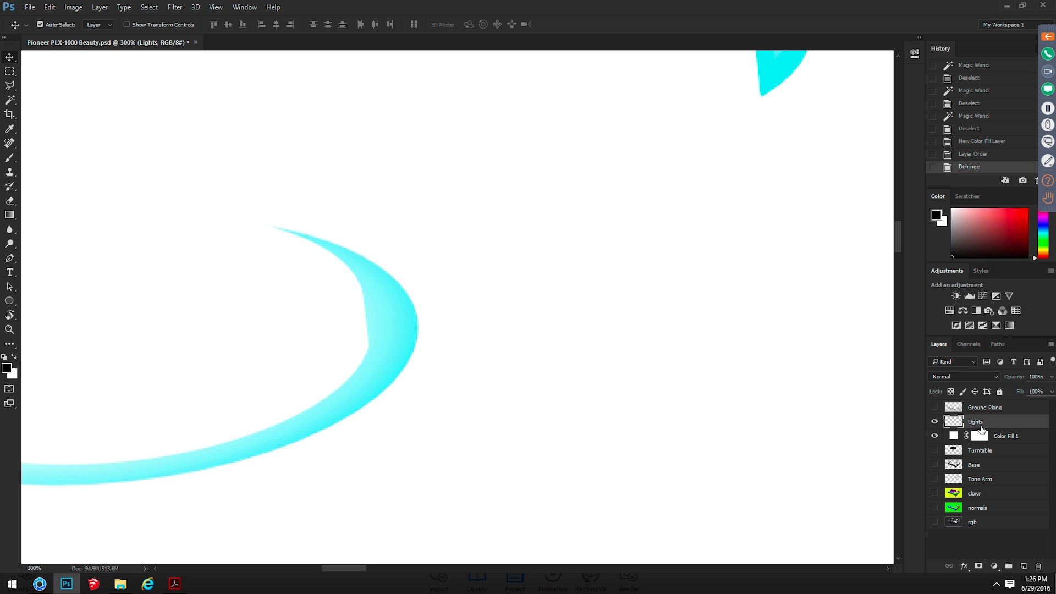
Hide the white fill layer and show the rgb layer beneath Lights, leaving Lights visible and active
{"action": "left_click", "coordinate": [933, 435]}
{"action": "left_click", "coordinate": [934, 508]}
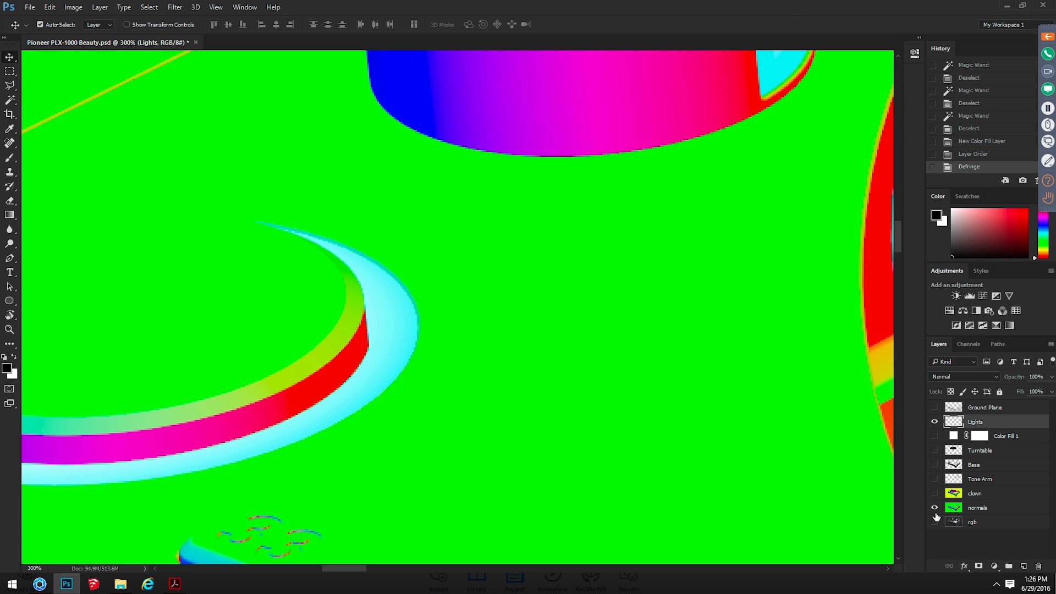
{"action": "left_click", "coordinate": [934, 507]}
{"action": "left_click", "coordinate": [934, 522]}
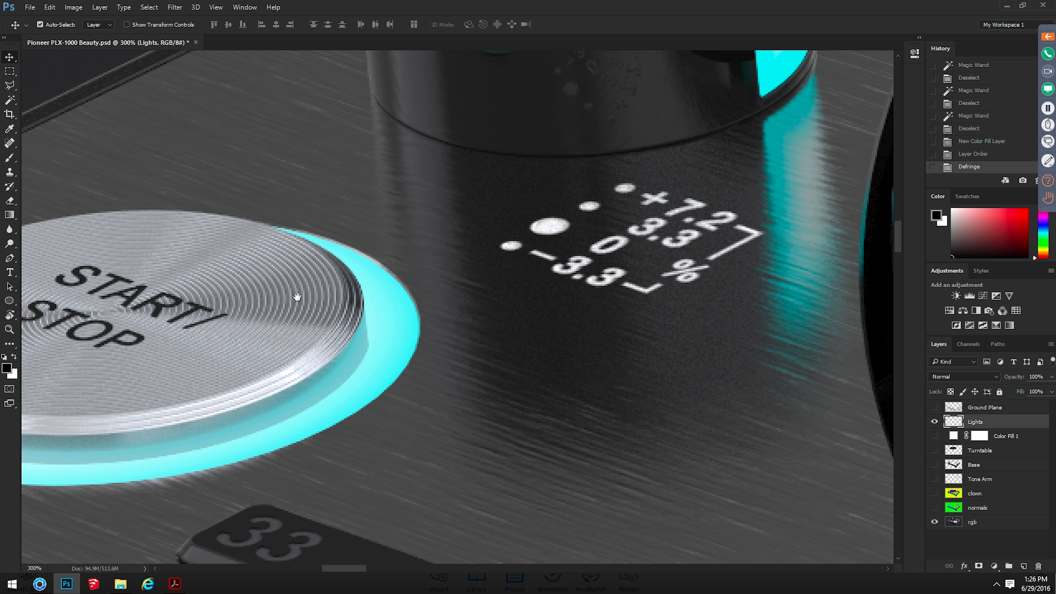
{"action": "left_click_drag", "start_coordinate": [304, 304], "coordinate": [484, 270]}
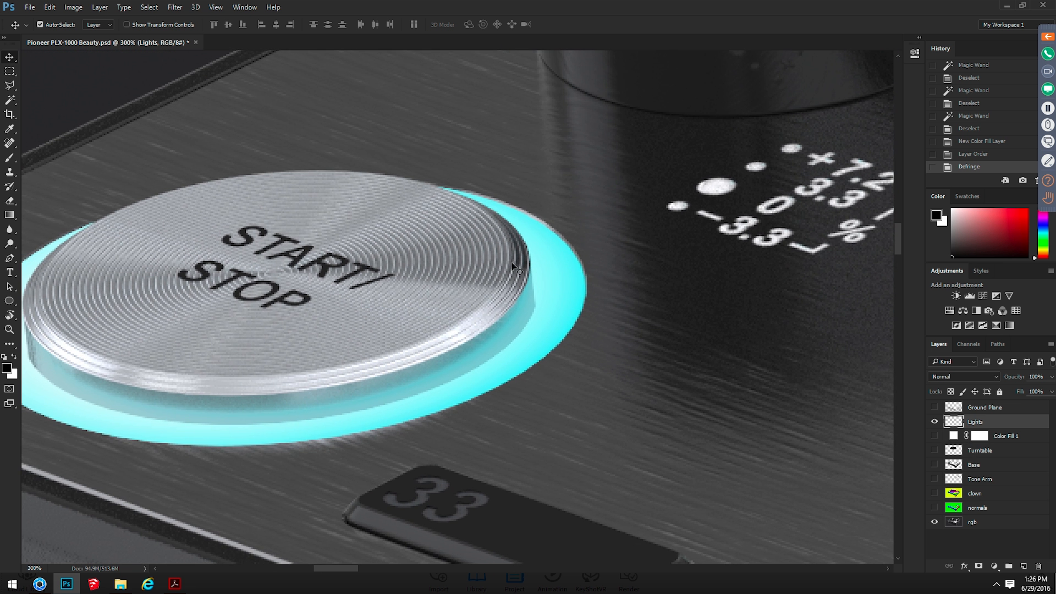
{"action": "left_click", "coordinate": [986, 524]}
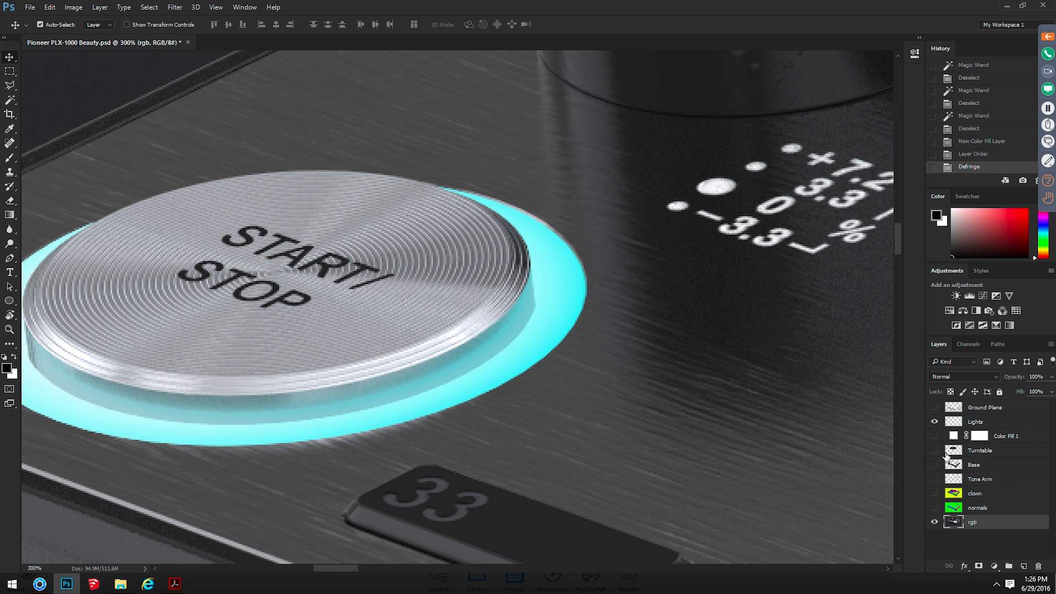
{"action": "left_click", "coordinate": [934, 422]}
{"action": "left_click", "coordinate": [988, 423]}
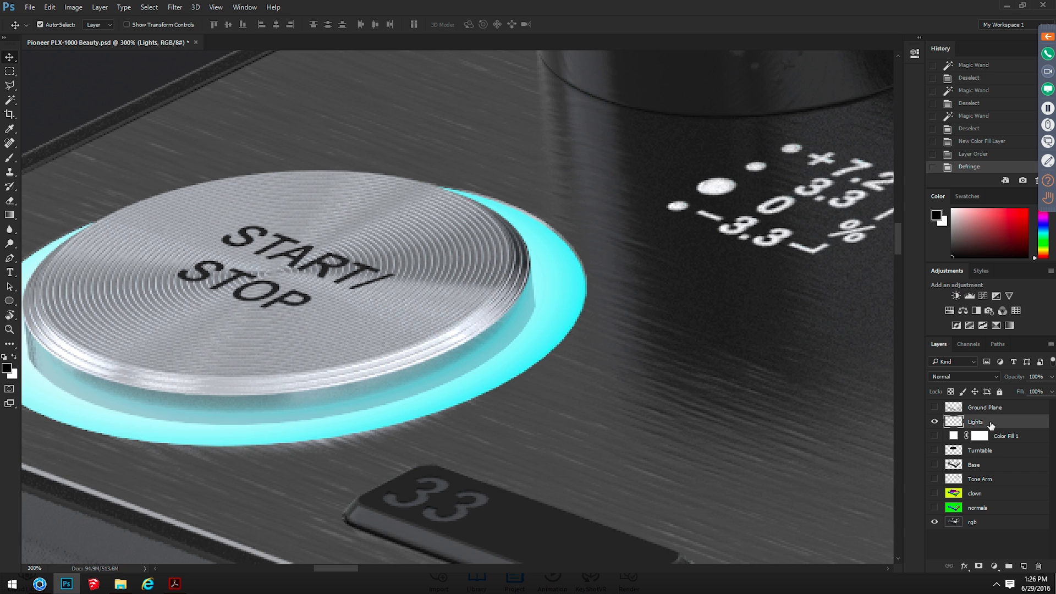
Add an Outer Glow layer style to the Lights layer and set its opacity to 29%
{"action": "key", "text": "ctrl+minus"}
{"action": "key", "text": "ctrl+minus"}
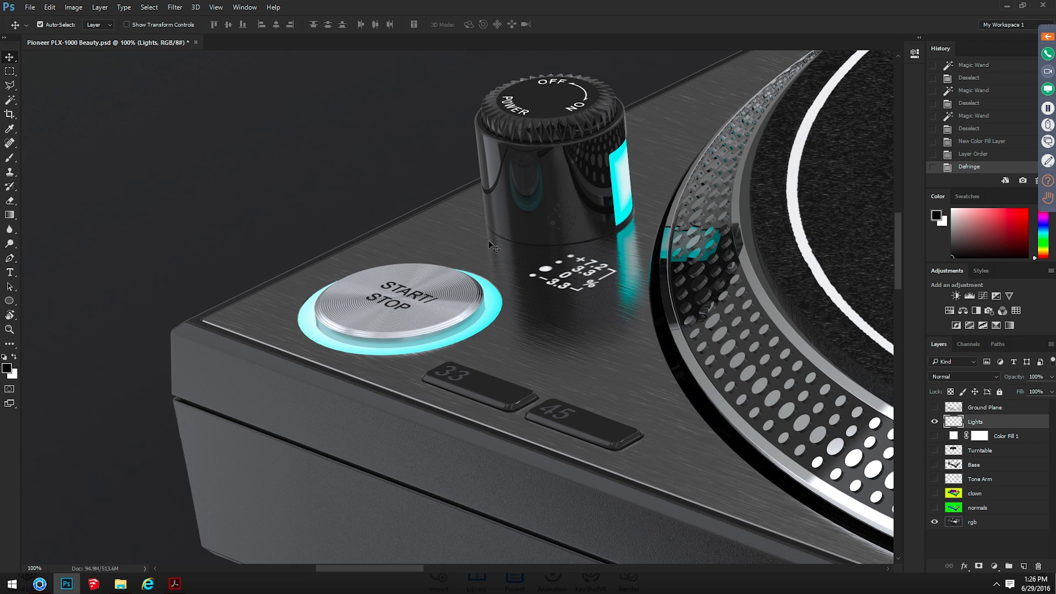
{"action": "left_click_drag", "start_coordinate": [581, 199], "coordinate": [554, 248]}
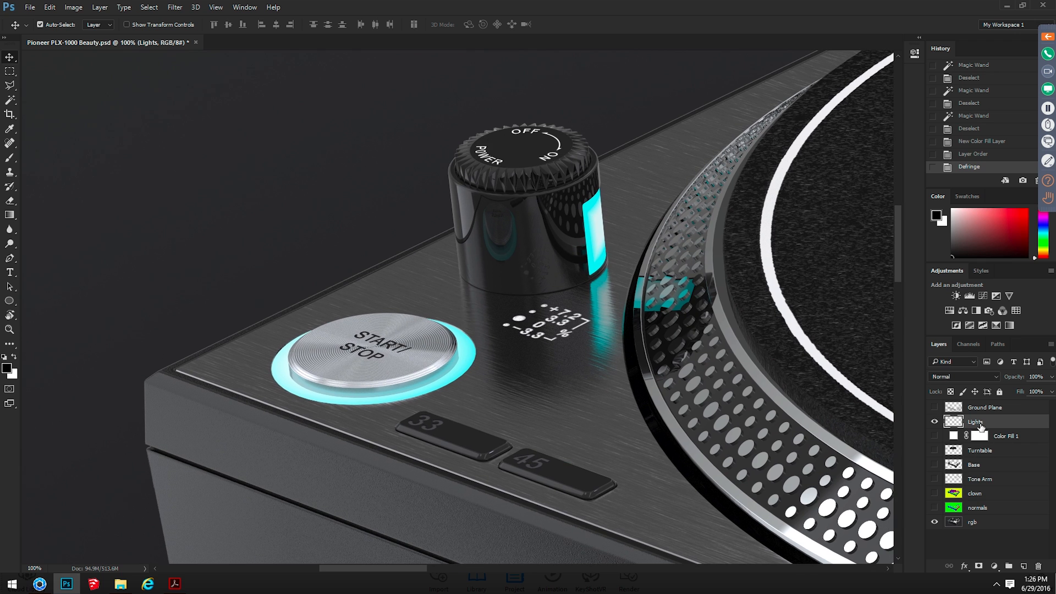
{"action": "right_click", "coordinate": [986, 423]}
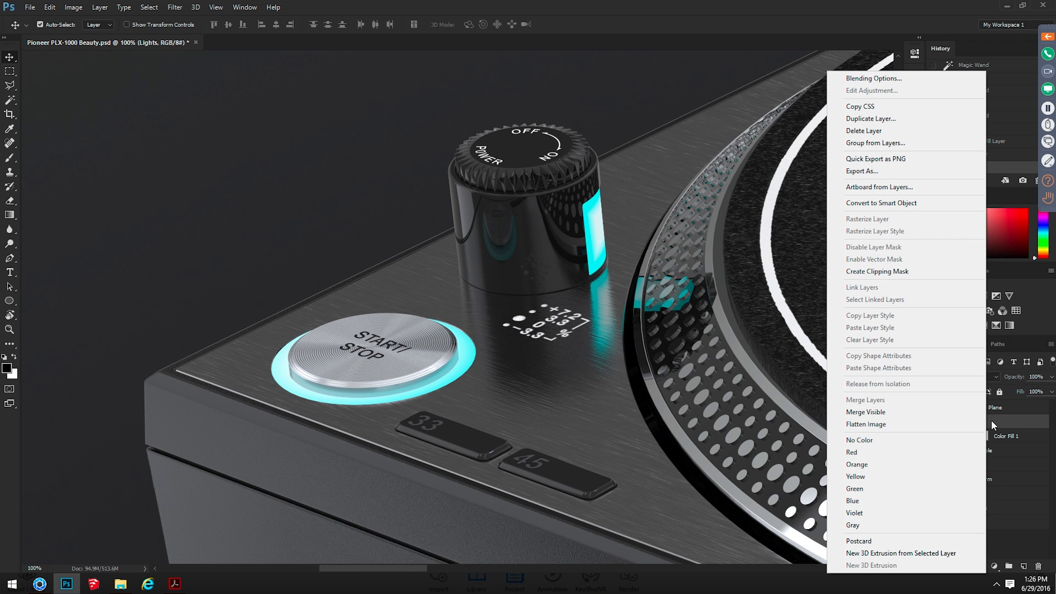
{"action": "left_click", "coordinate": [905, 77]}
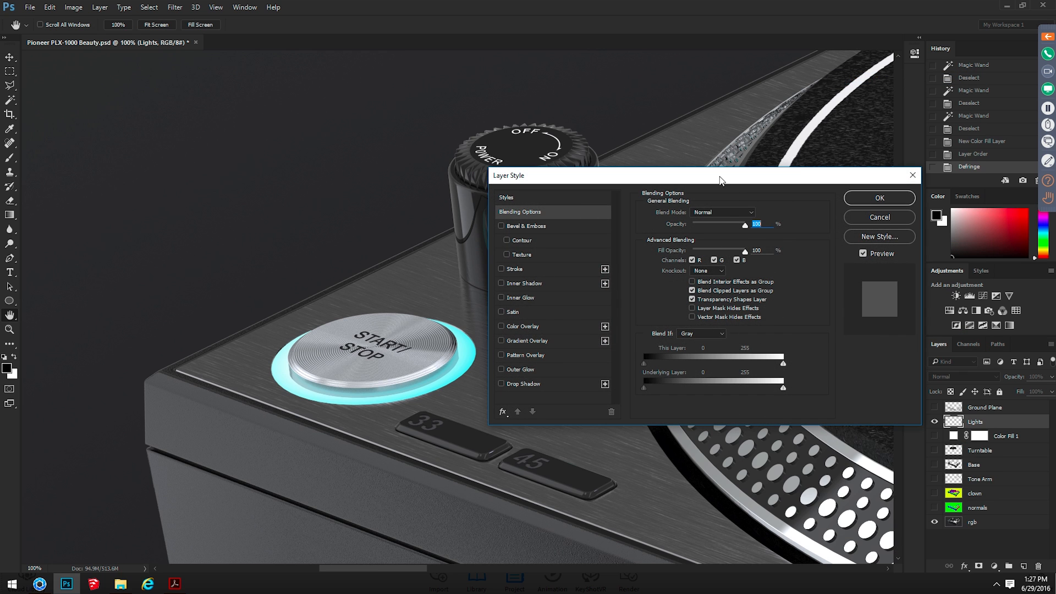
{"action": "left_click_drag", "start_coordinate": [717, 185], "coordinate": [749, 305]}
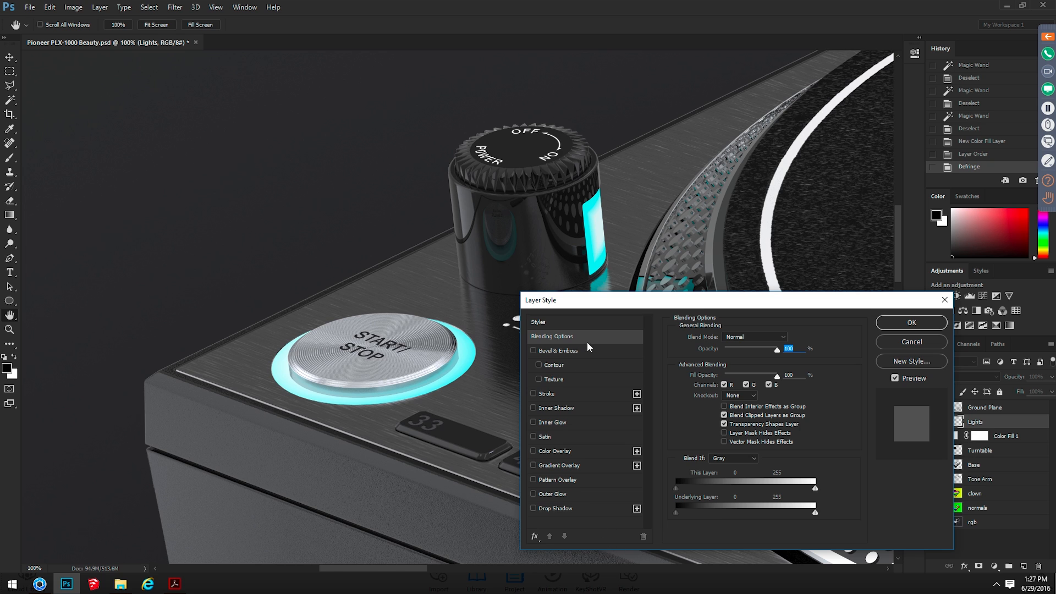
{"action": "left_click", "coordinate": [544, 495]}
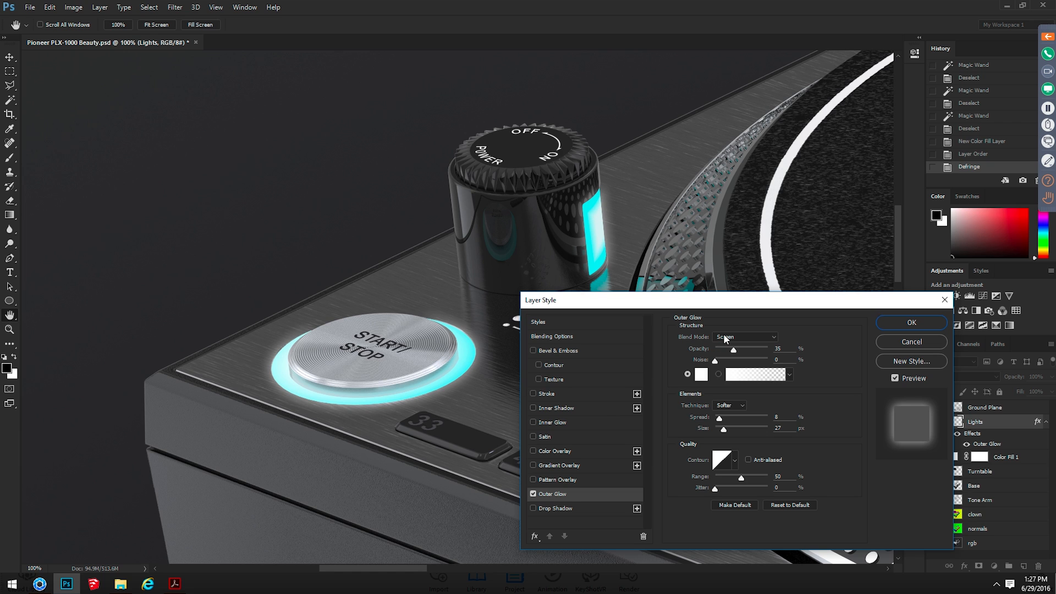
{"action": "mouse_move", "coordinate": [733, 349]}
{"action": "left_mouse_down"}
{"action": "mouse_move", "coordinate": [746, 351]}
{"action": "mouse_move", "coordinate": [730, 351]}
{"action": "left_mouse_up"}
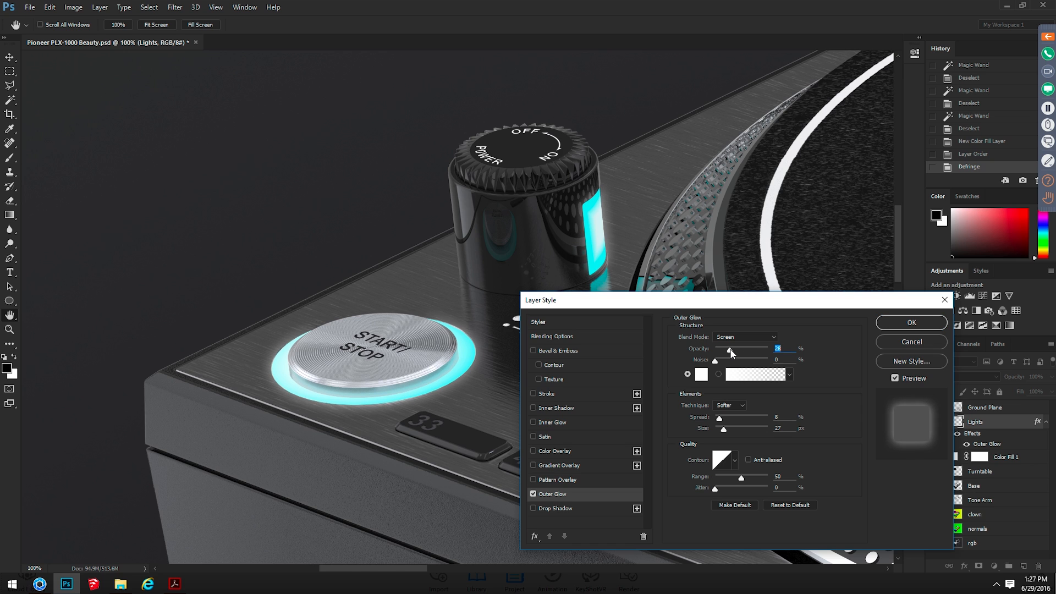
Set the outer glow color to the light cyan a5f7fb sampled from the START/STOP button's illuminated ring
{"action": "left_click", "coordinate": [702, 374]}
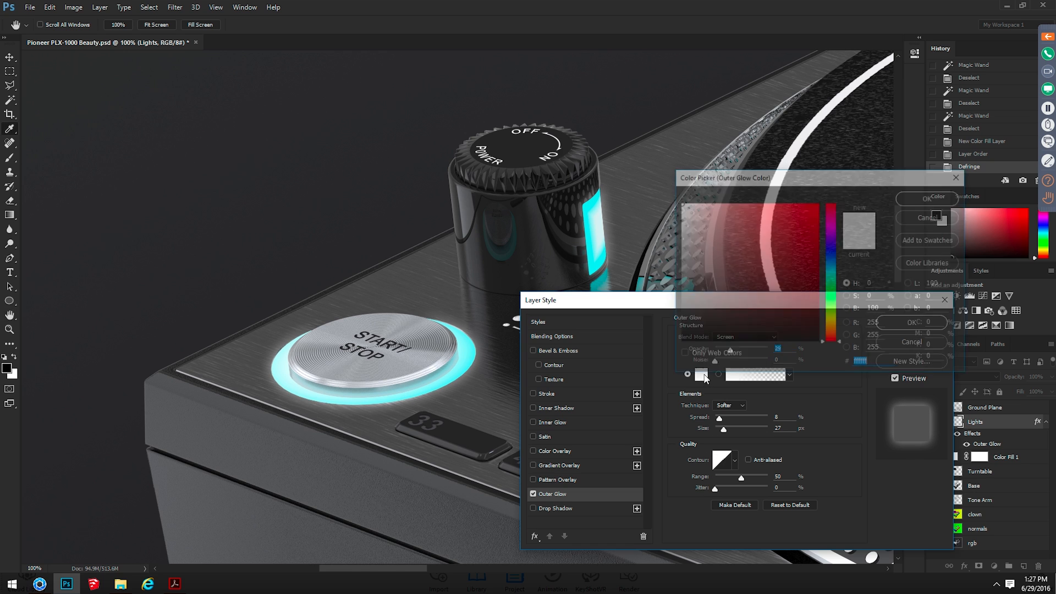
{"action": "left_click", "coordinate": [470, 357]}
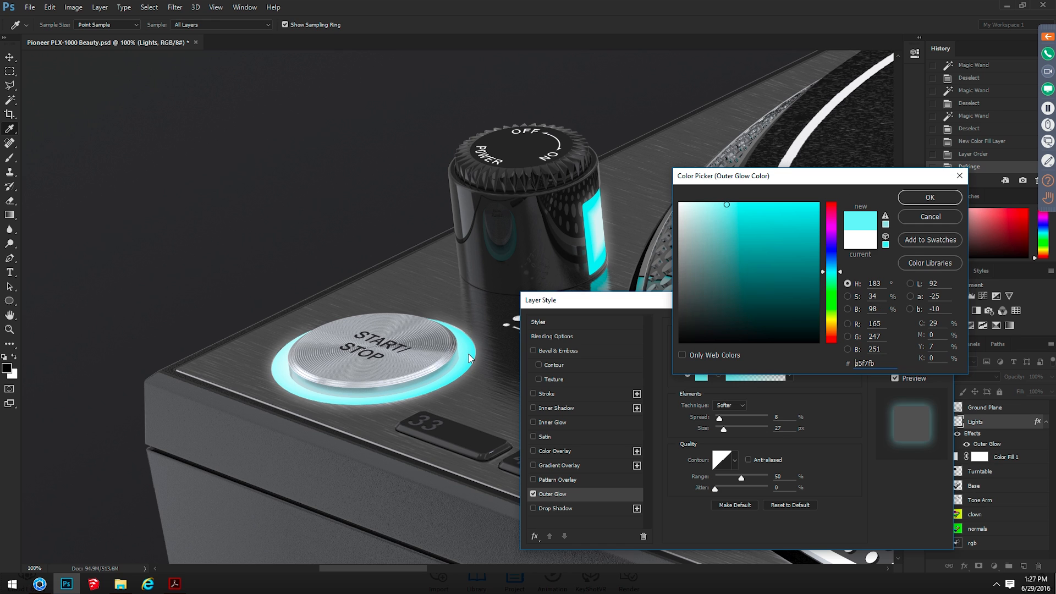
{"action": "left_click", "coordinate": [949, 201]}
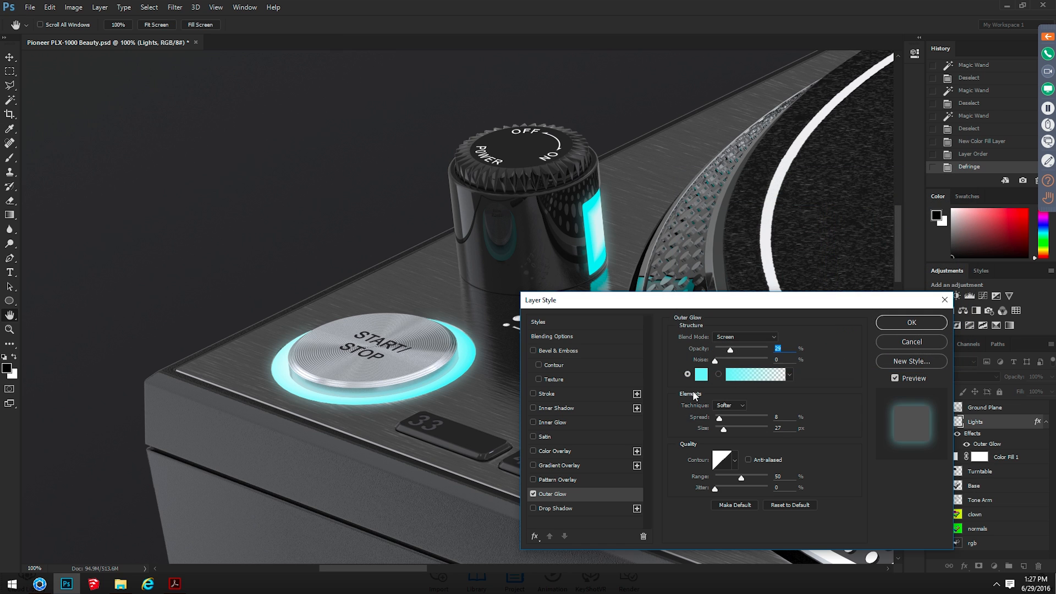
Set the outer glow's spread to 10% and size to 29 px, apply the style, and turn the glow off for comparison
{"action": "left_click", "coordinate": [725, 427]}
{"action": "left_click_drag", "start_coordinate": [723, 429], "coordinate": [719, 430]}
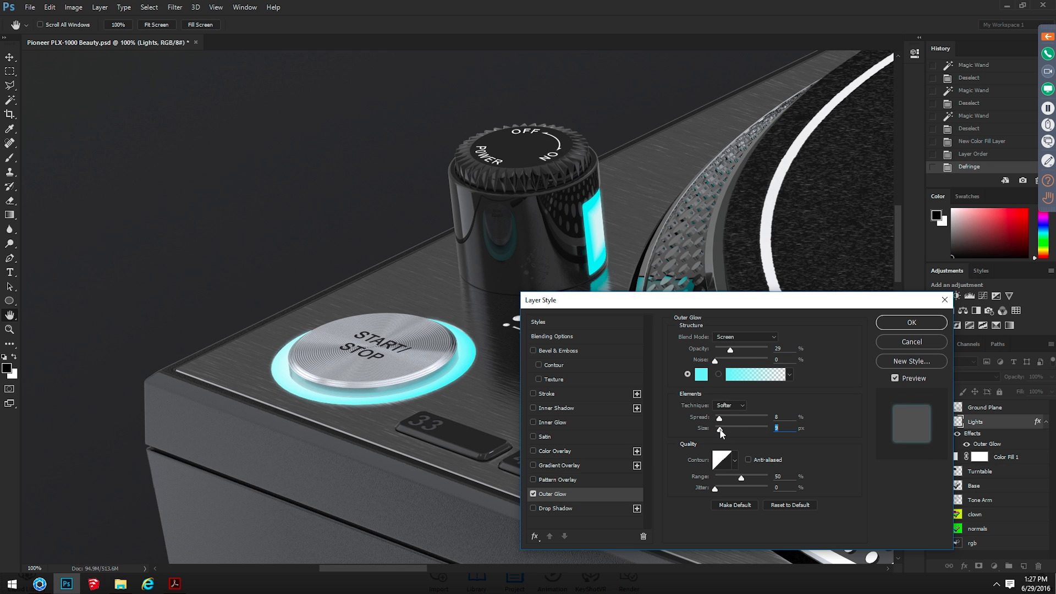
{"action": "left_click_drag", "start_coordinate": [720, 429], "coordinate": [723, 429]}
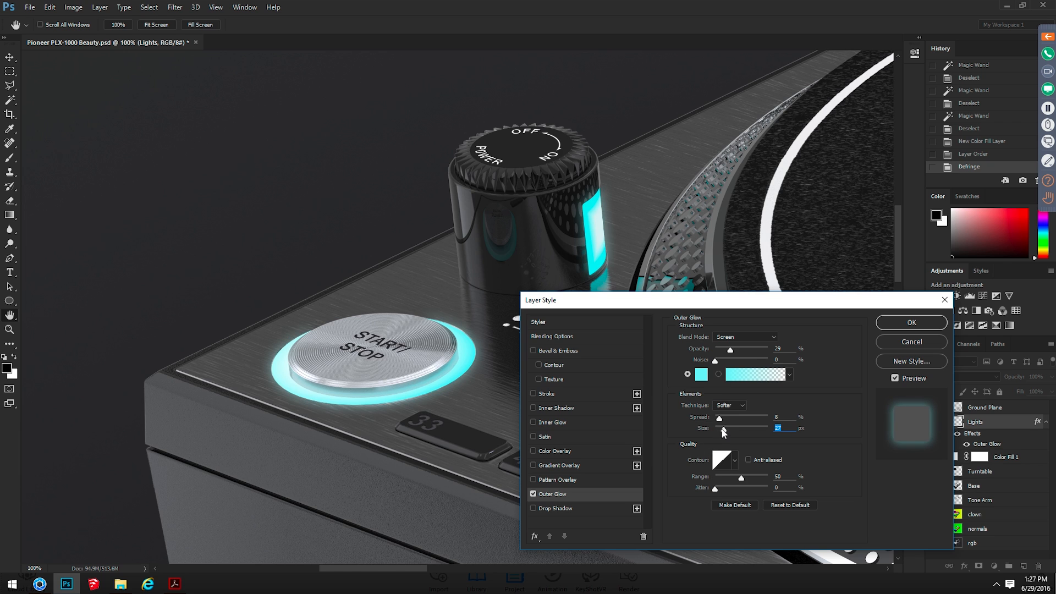
{"action": "left_click_drag", "start_coordinate": [721, 428], "coordinate": [721, 418]}
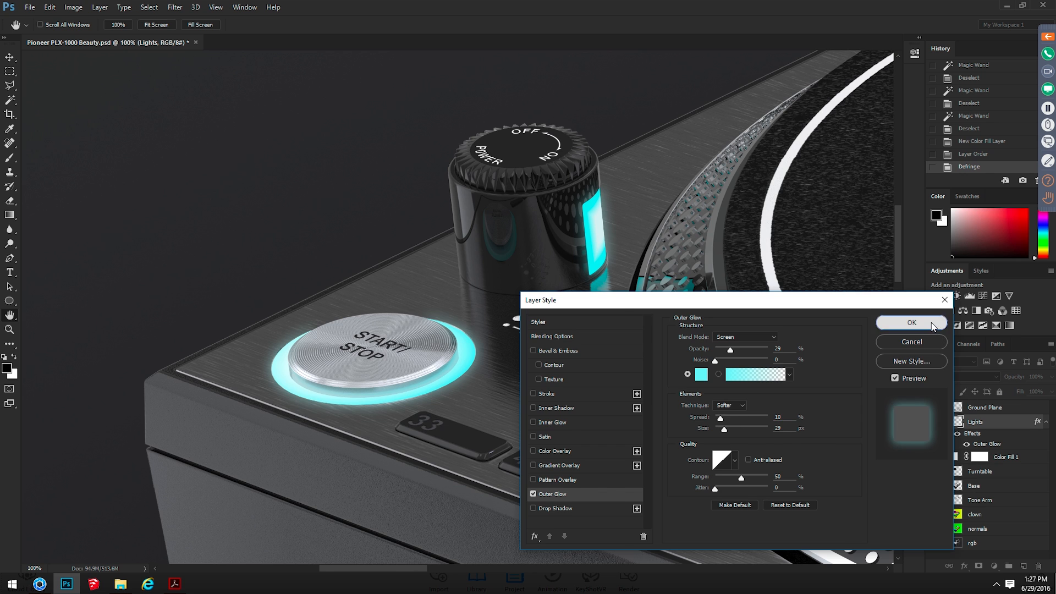
{"action": "left_click", "coordinate": [902, 323]}
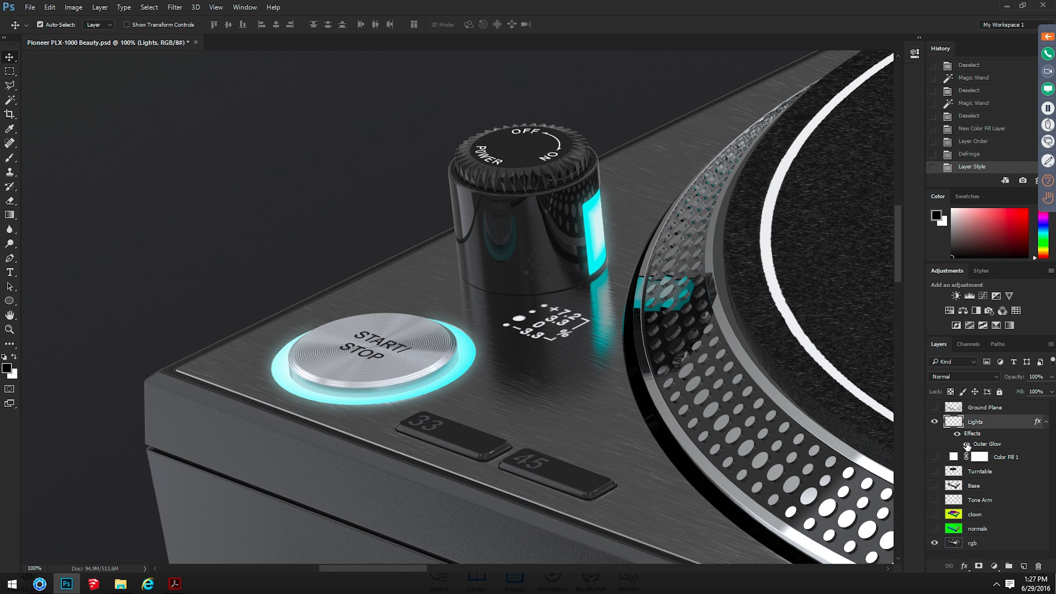
{"action": "left_click", "coordinate": [966, 444]}
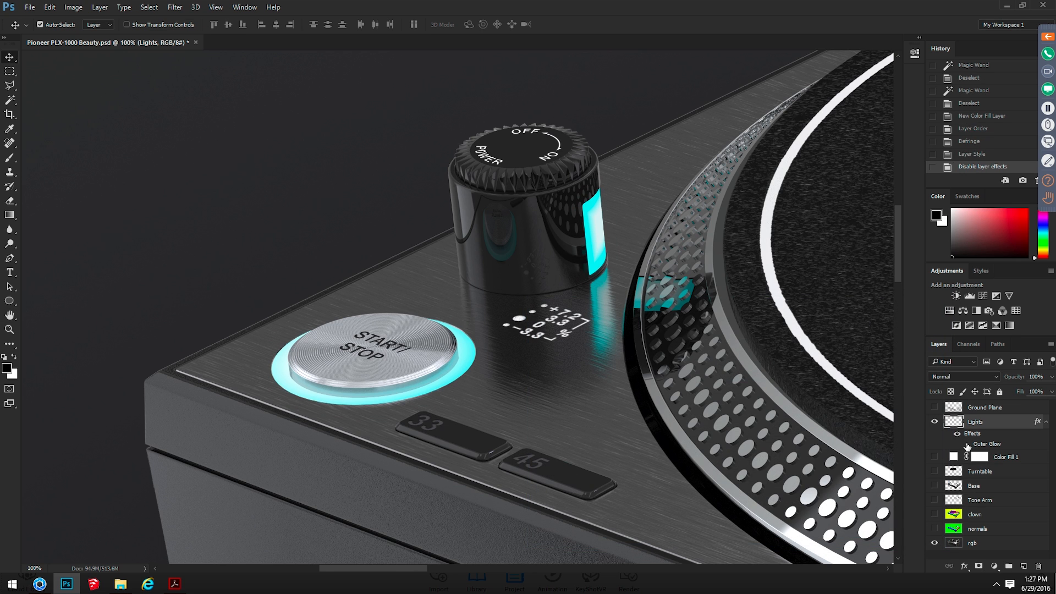
Re-enable the Outer Glow effect on the Lights layer and view the whole turntable image
{"action": "left_click", "coordinate": [966, 444]}
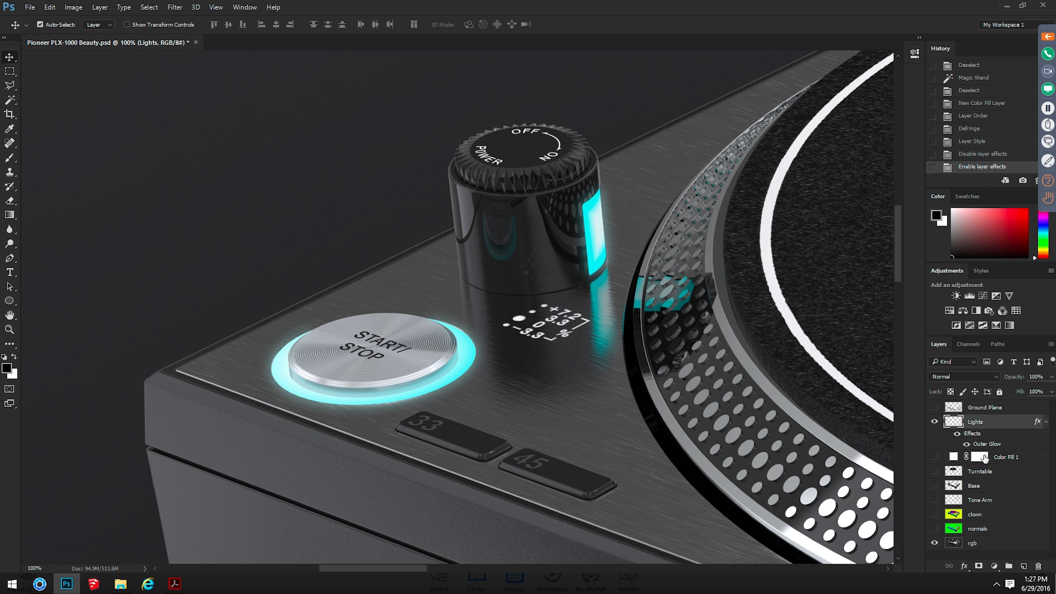
{"action": "key", "text": "ctrl+minus"}
{"action": "key", "text": "ctrl+minus"}
{"action": "key", "text": "ctrl+minus"}
{"action": "key", "text": "ctrl+minus"}
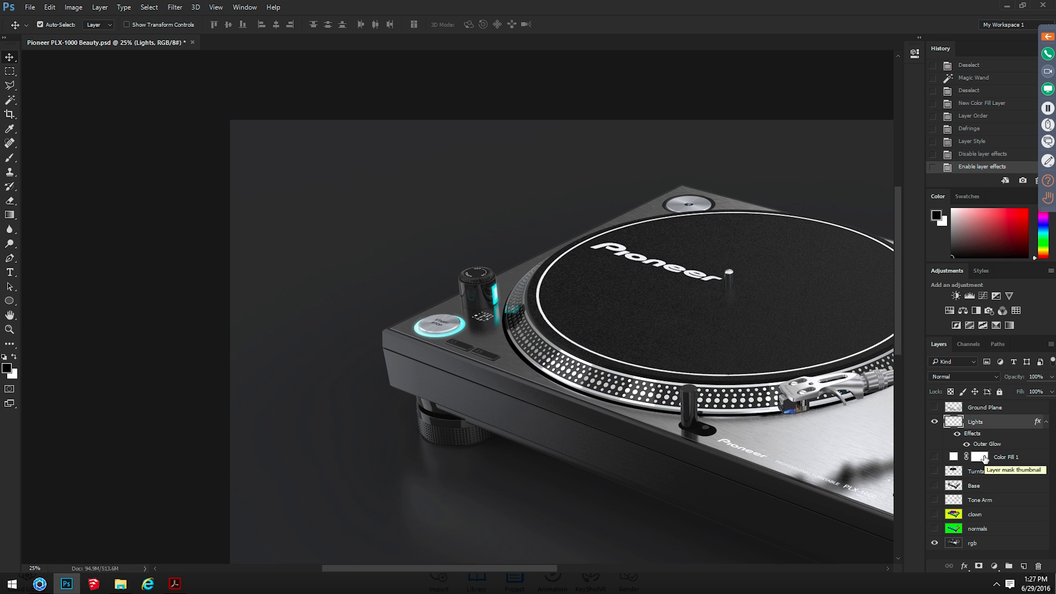
{"action": "key", "text": "ctrl+0"}
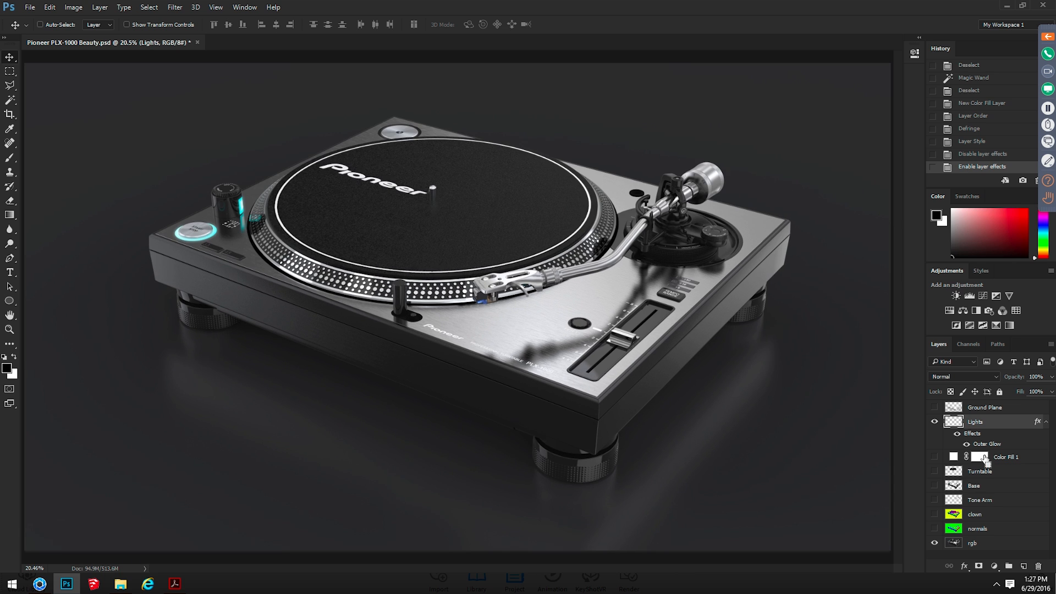
{"action": "key", "text": "ctrl+minus"}
{"action": "key", "text": "ctrl+plus"}
Switch to KeyShot and examine the still image output settings for render passes and layers
{"action": "key", "text": "alt+Tab"}
{"action": "key", "text": "Tab"}
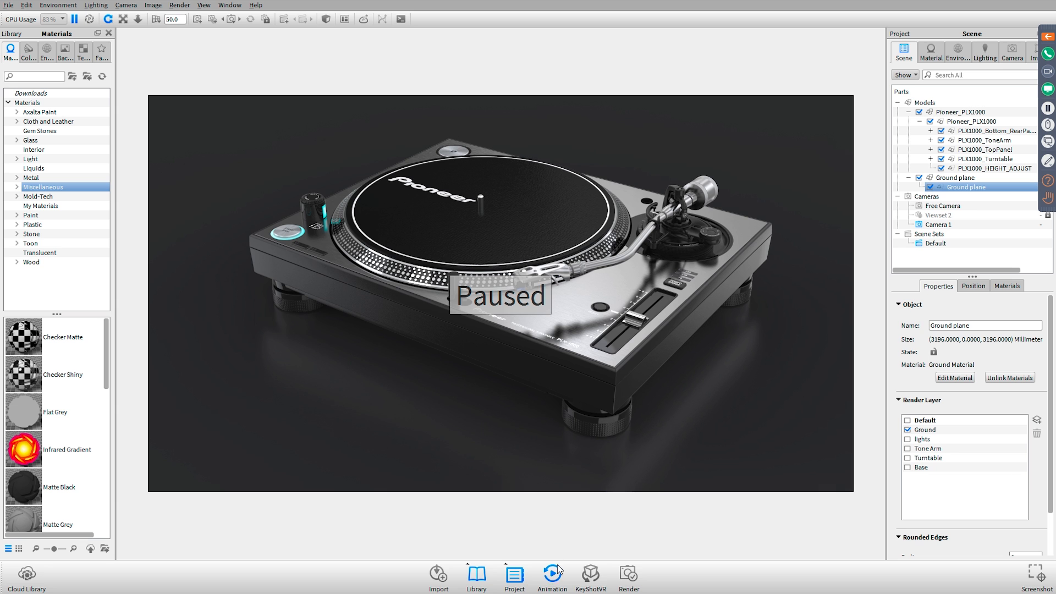
{"action": "left_click", "coordinate": [631, 574]}
{"action": "left_click", "coordinate": [385, 154]}
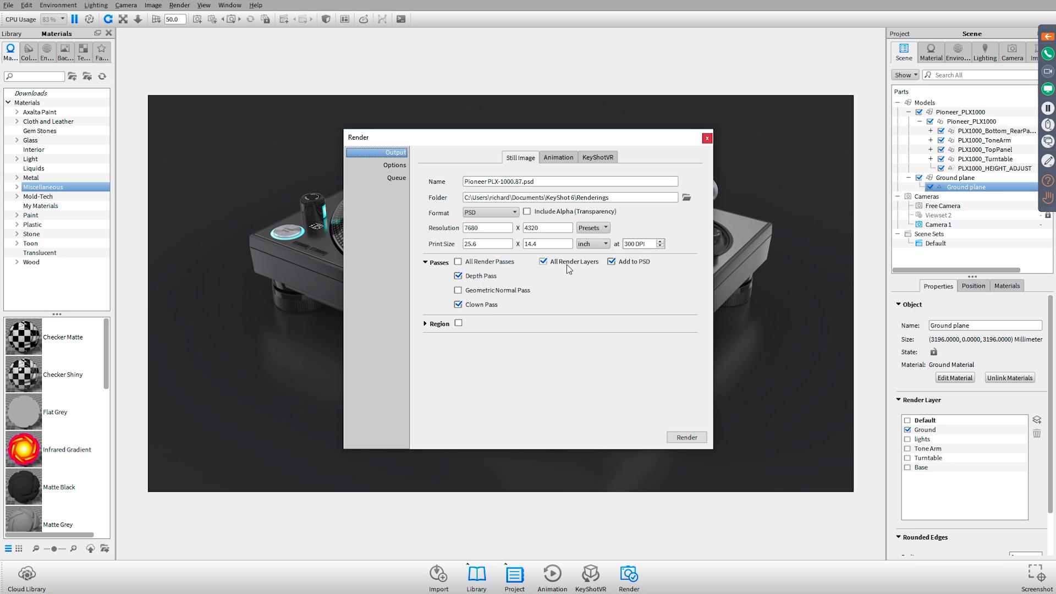
Show only the Turntable layer in Photoshop, and close the render settings back in KeyShot
{"action": "key", "text": "alt+Tab"}
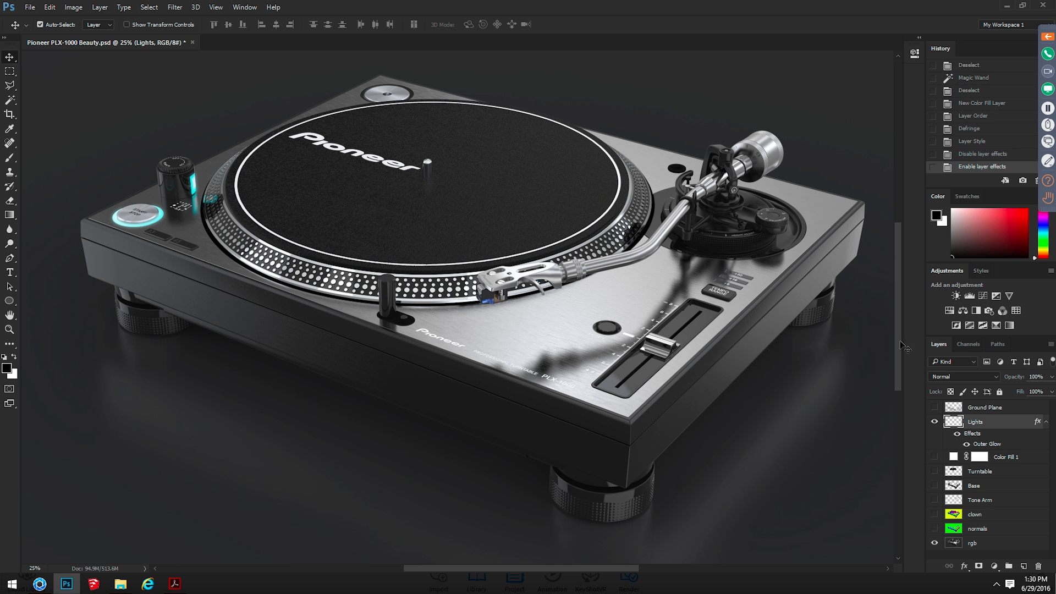
{"action": "left_click", "coordinate": [933, 471], "text": "alt"}
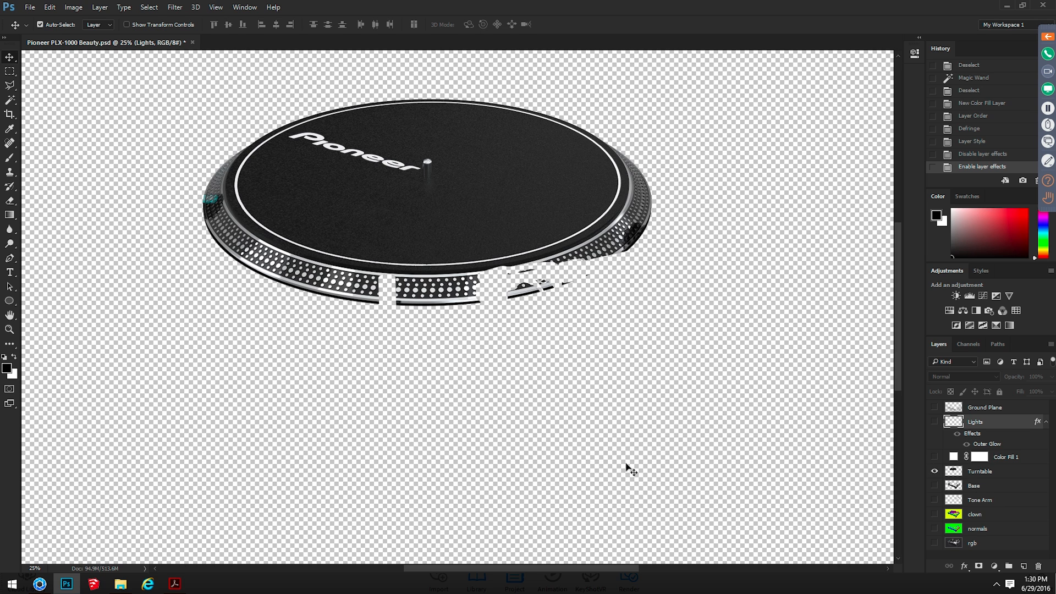
{"action": "key", "text": "alt+Tab"}
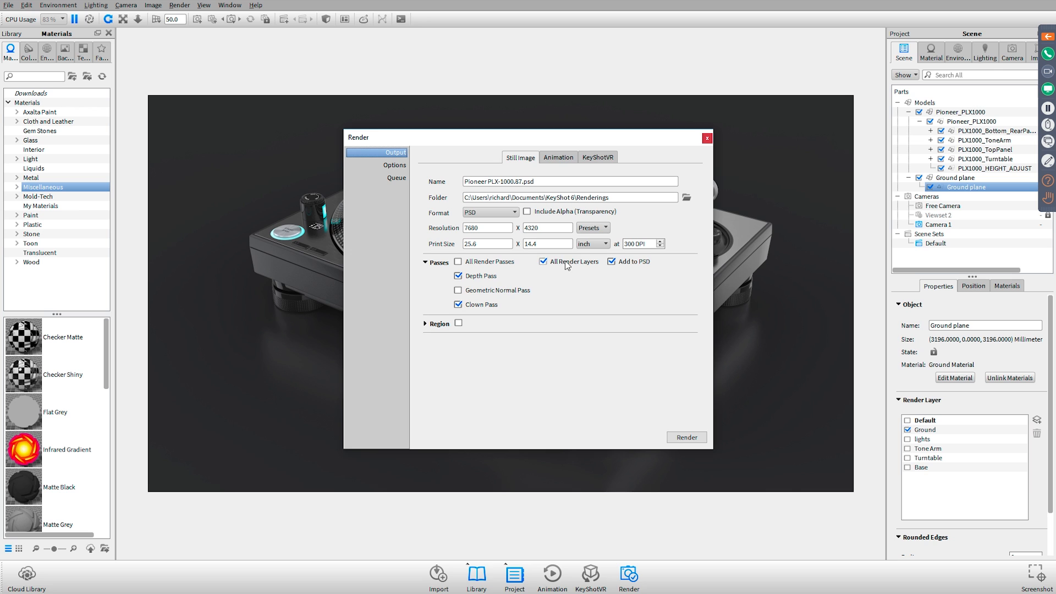
{"action": "left_click", "coordinate": [707, 138]}
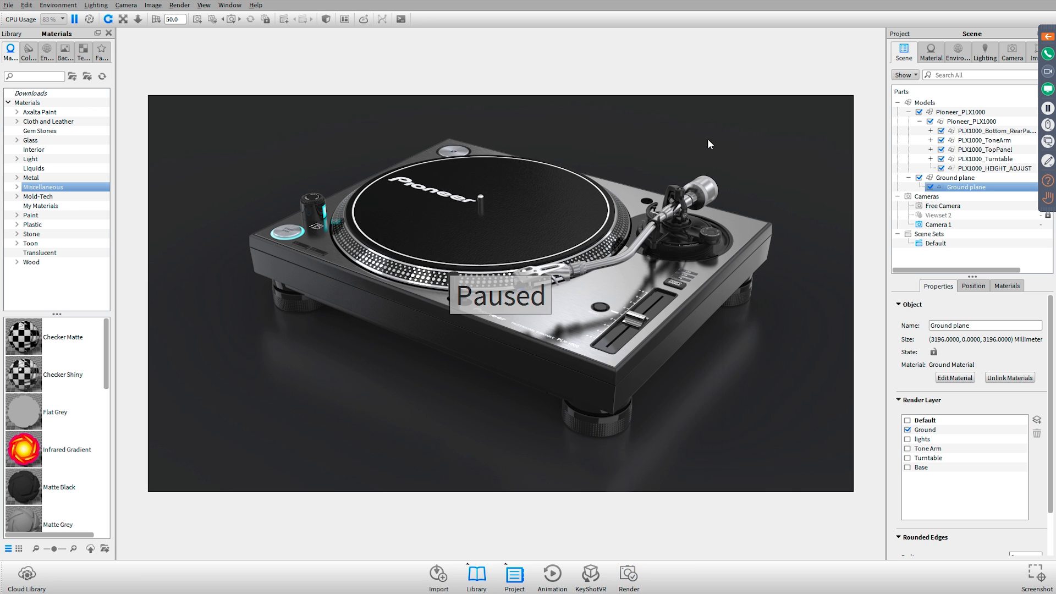
Switch back to Photoshop and show the rgb layer beneath the Turntable layer
{"action": "key", "text": "alt+Tab"}
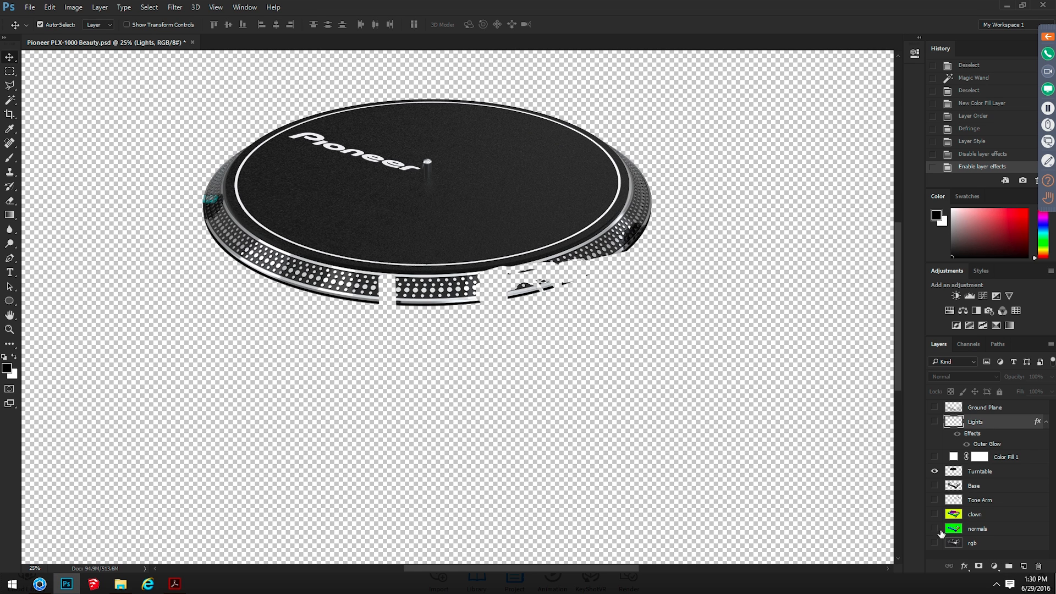
{"action": "left_click", "coordinate": [934, 543]}
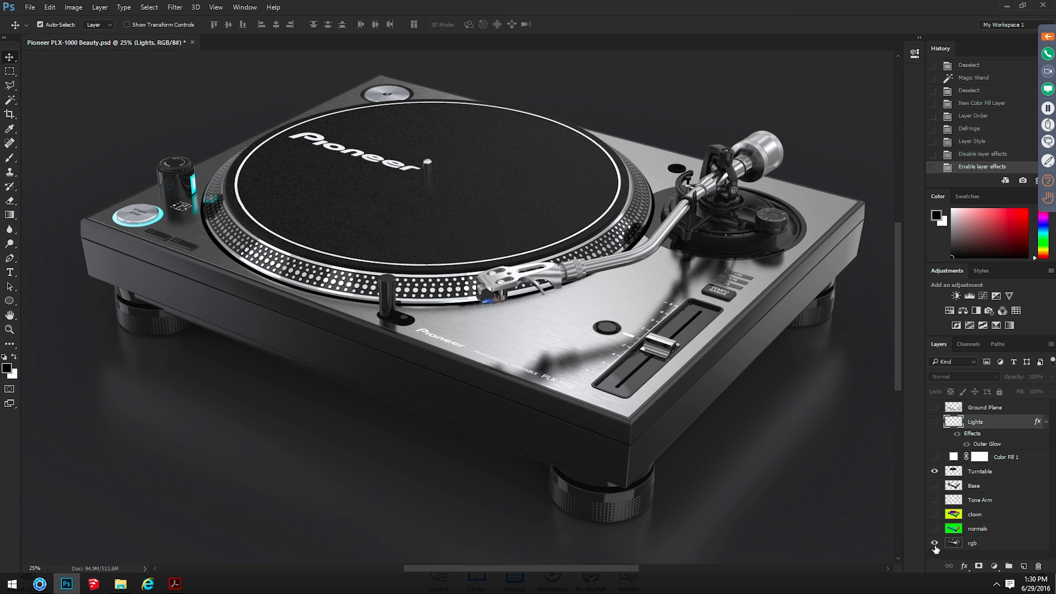
Switch to KeyShot and resume the paused real-time rendering
{"action": "key", "text": "alt+Tab"}
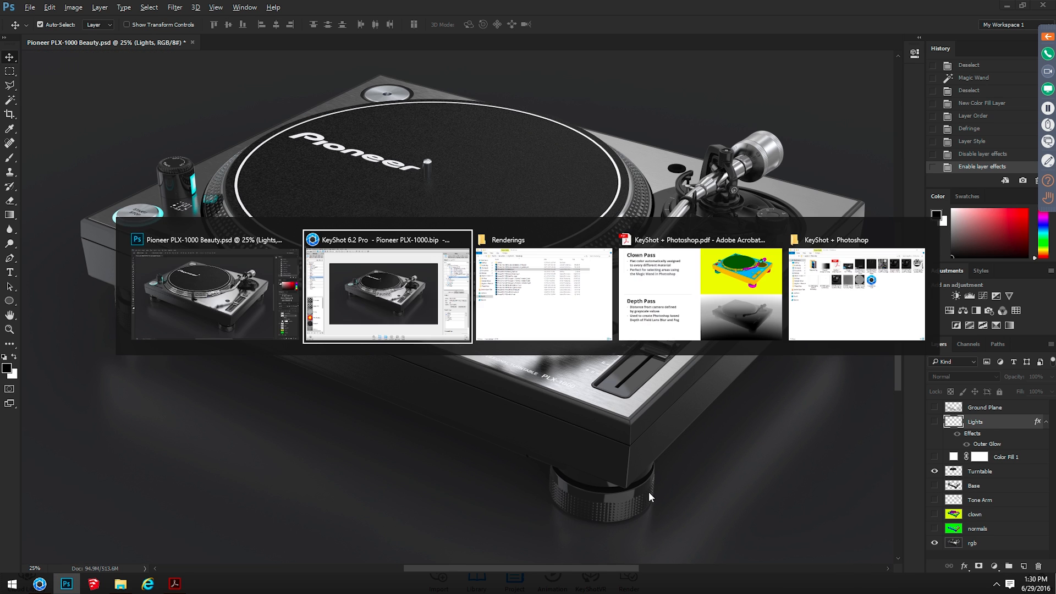
{"action": "key", "text": "alt+Tab"}
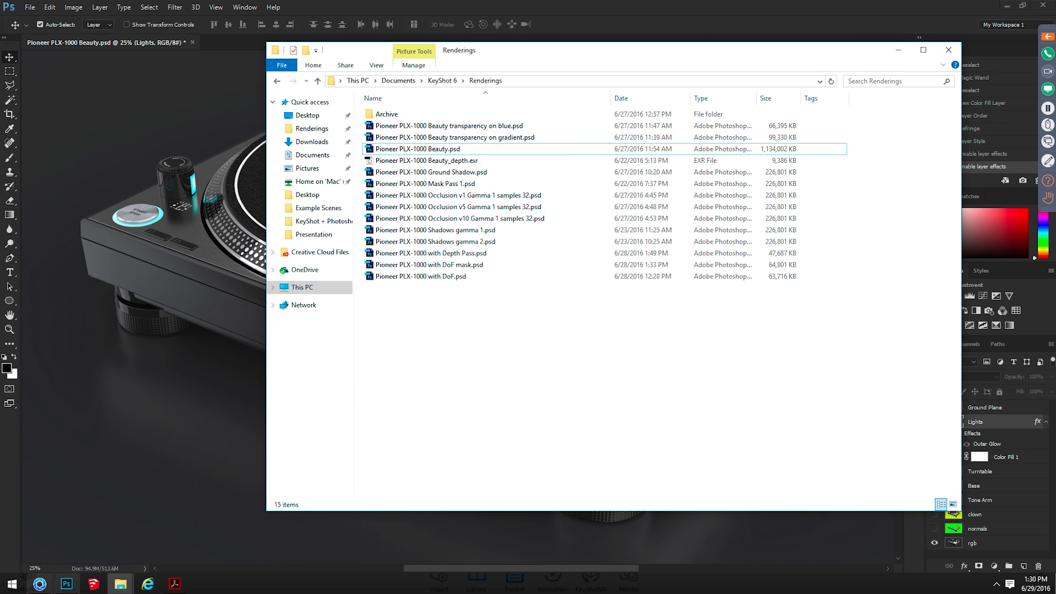
{"action": "left_click", "coordinate": [48, 588]}
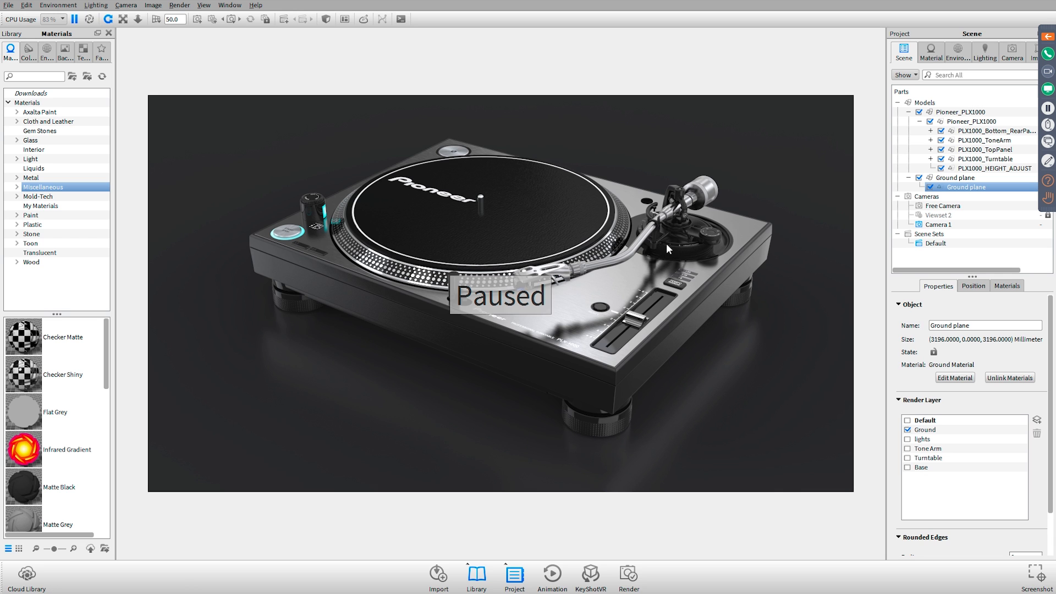
{"action": "key", "text": "shift+p"}
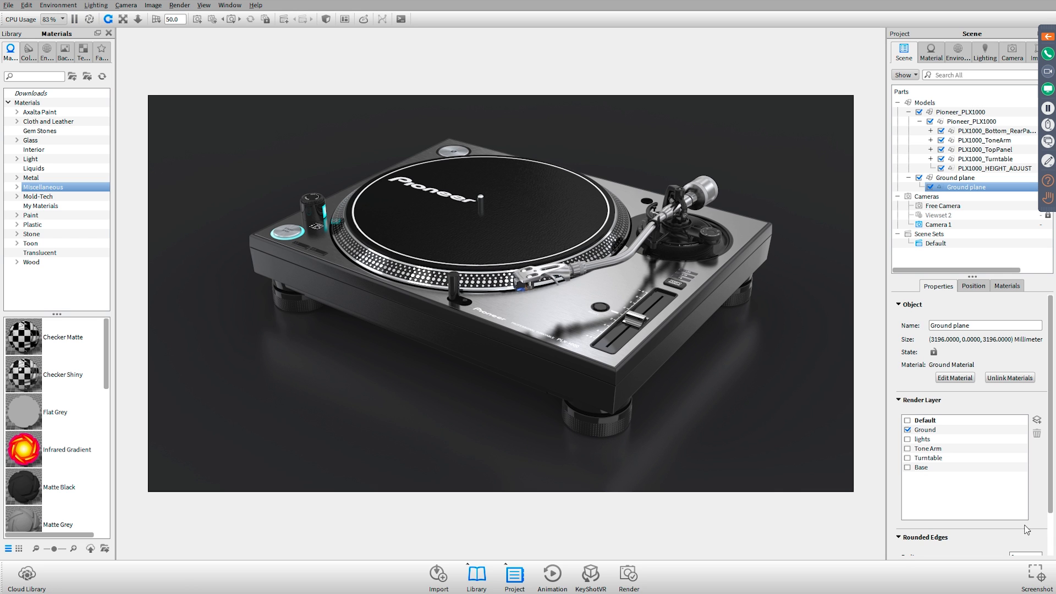
Turn on Include Alpha (Transparency) for the PSD still image output and close the render settings
{"action": "left_click", "coordinate": [627, 573]}
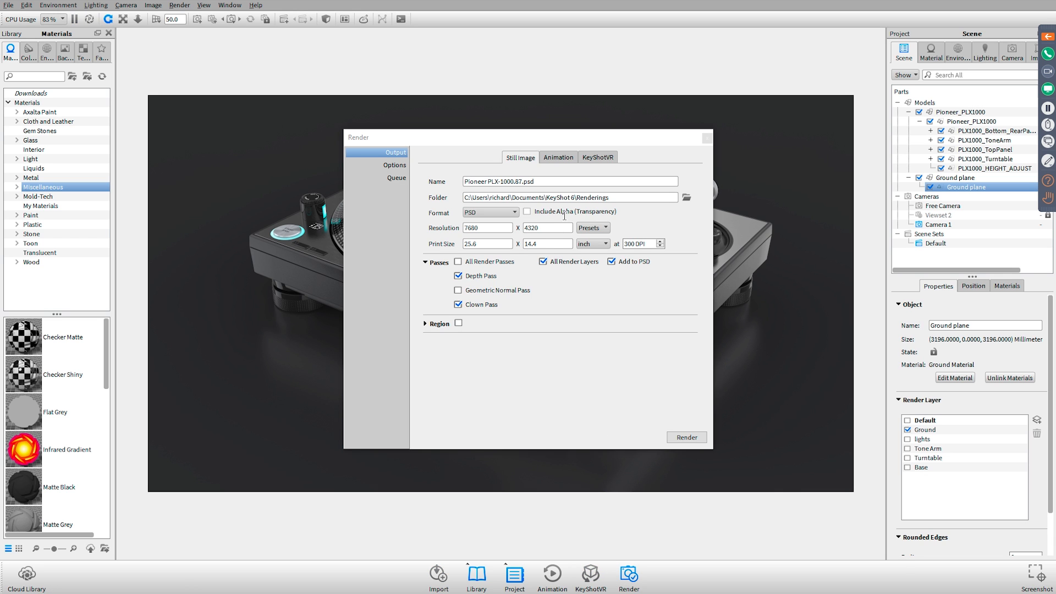
{"action": "left_click", "coordinate": [555, 212]}
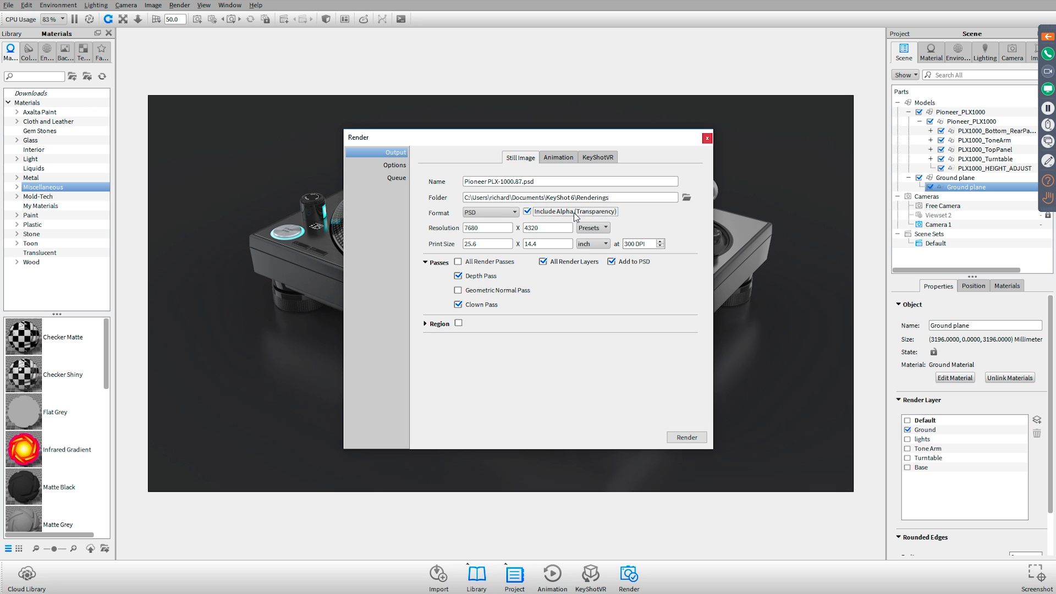
{"action": "left_click", "coordinate": [706, 138]}
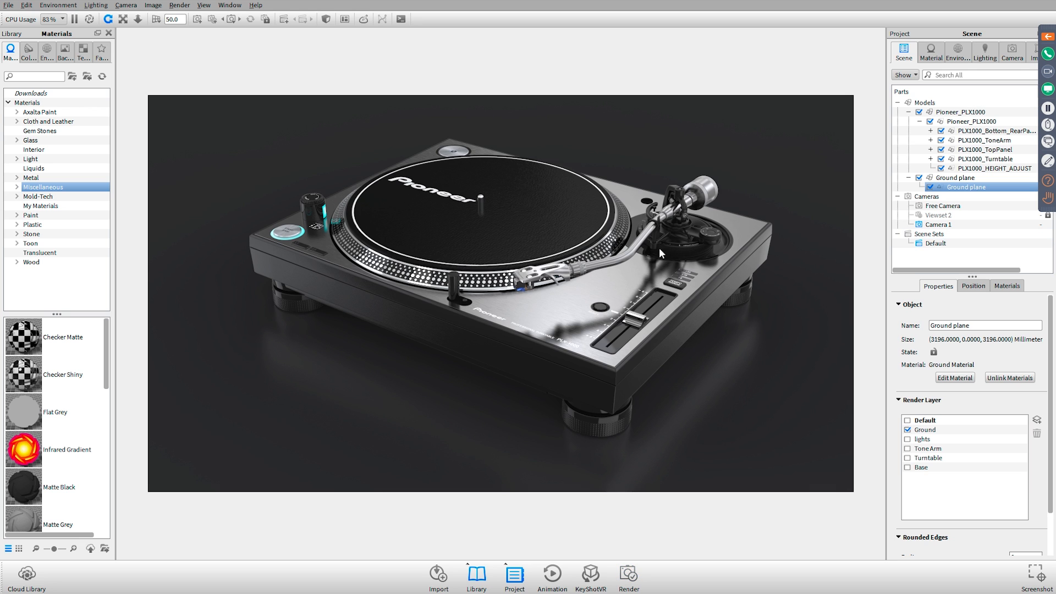
Hide the Ground plane model and set the environment's background color to a saturated blue
{"action": "left_click", "coordinate": [919, 178]}
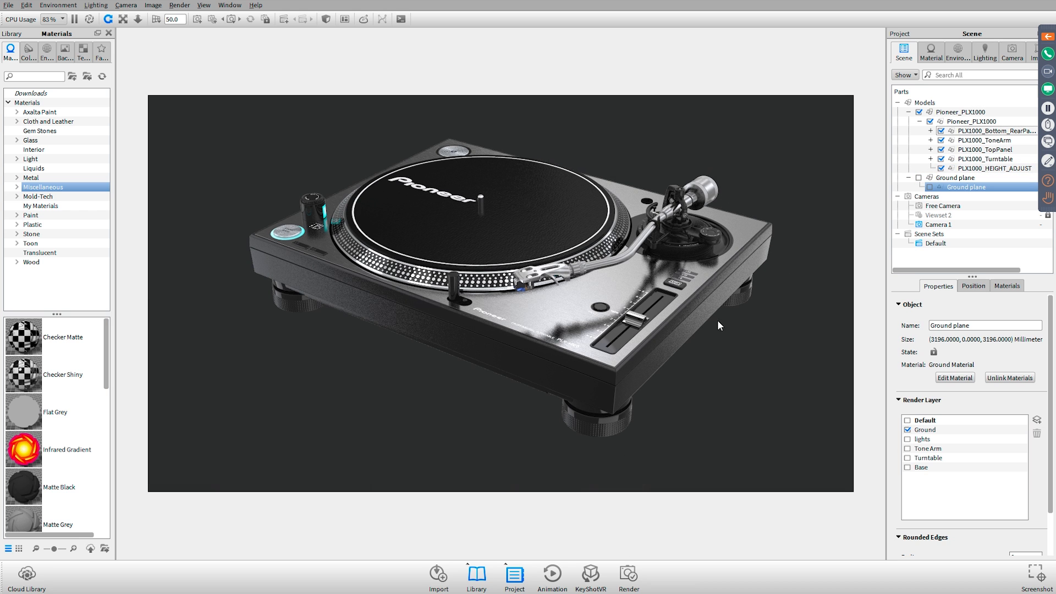
{"action": "left_click", "coordinate": [957, 52]}
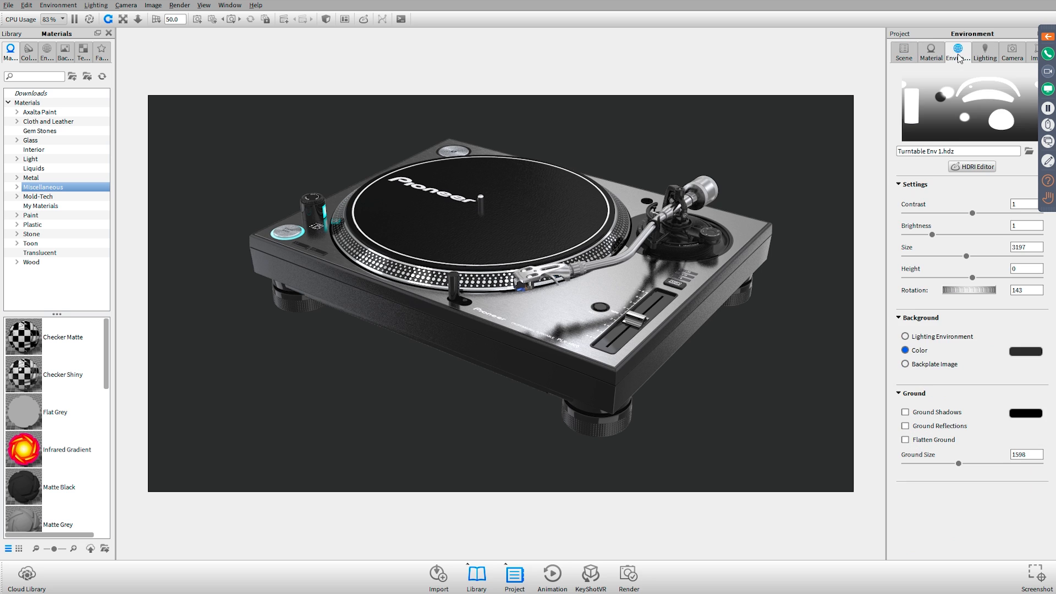
{"action": "left_click", "coordinate": [1022, 355]}
{"action": "left_click", "coordinate": [1021, 243]}
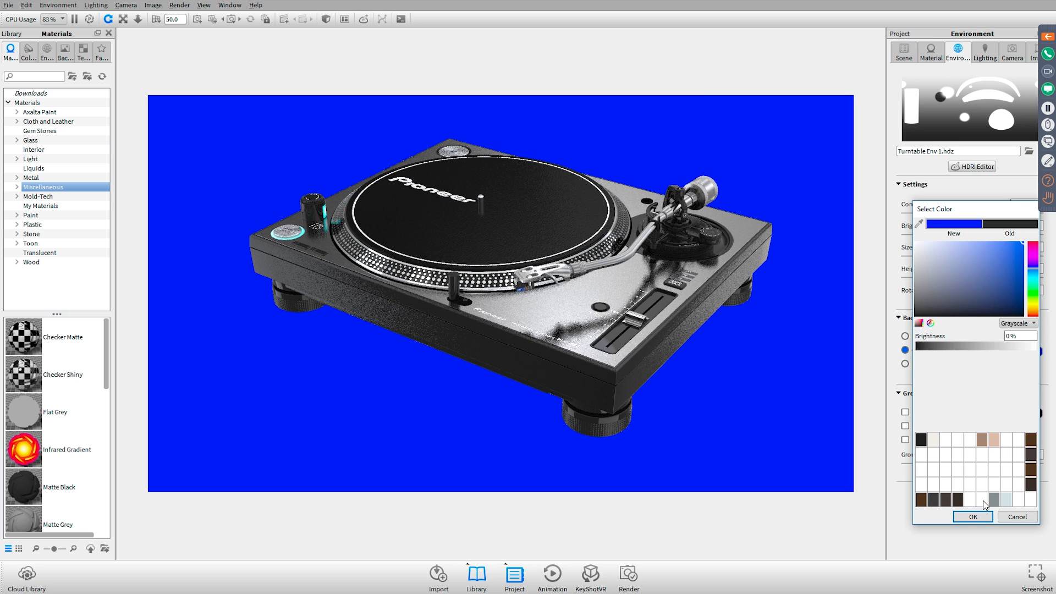
{"action": "left_click", "coordinate": [978, 517]}
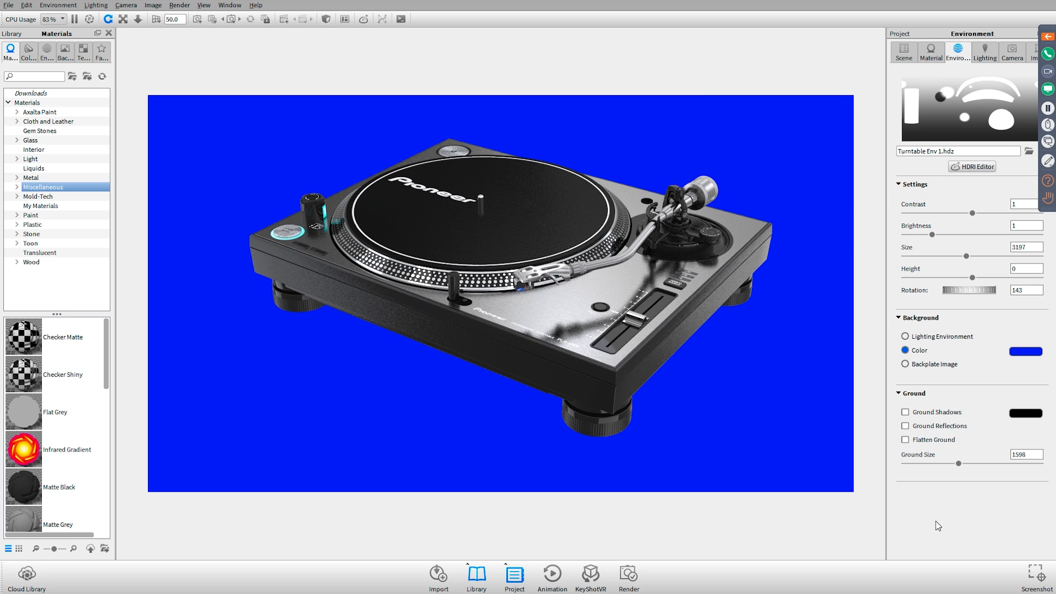
Turn on Ground Shadows for the environment
{"action": "left_click", "coordinate": [946, 412]}
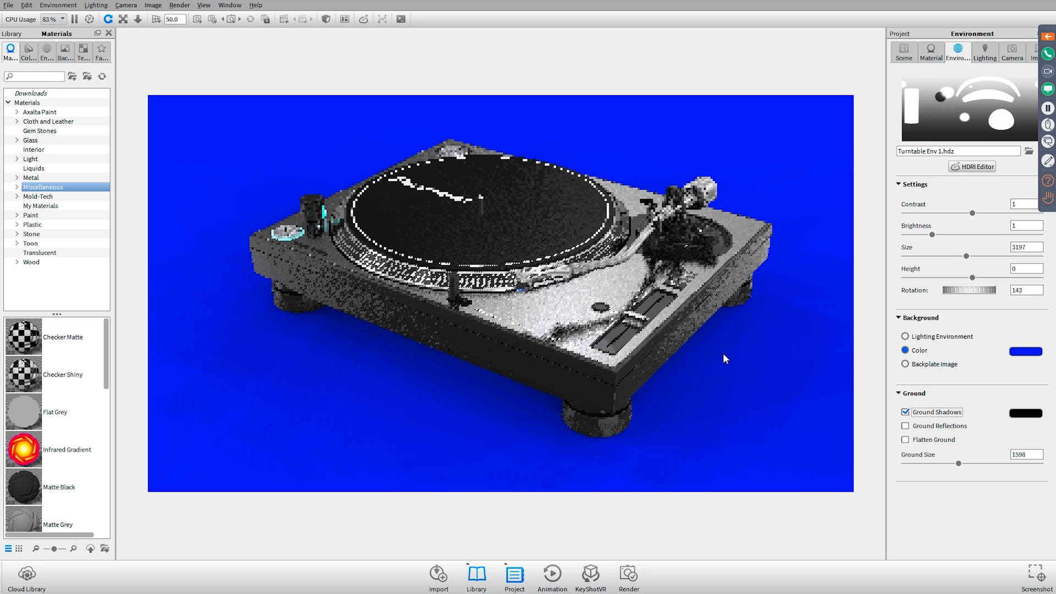
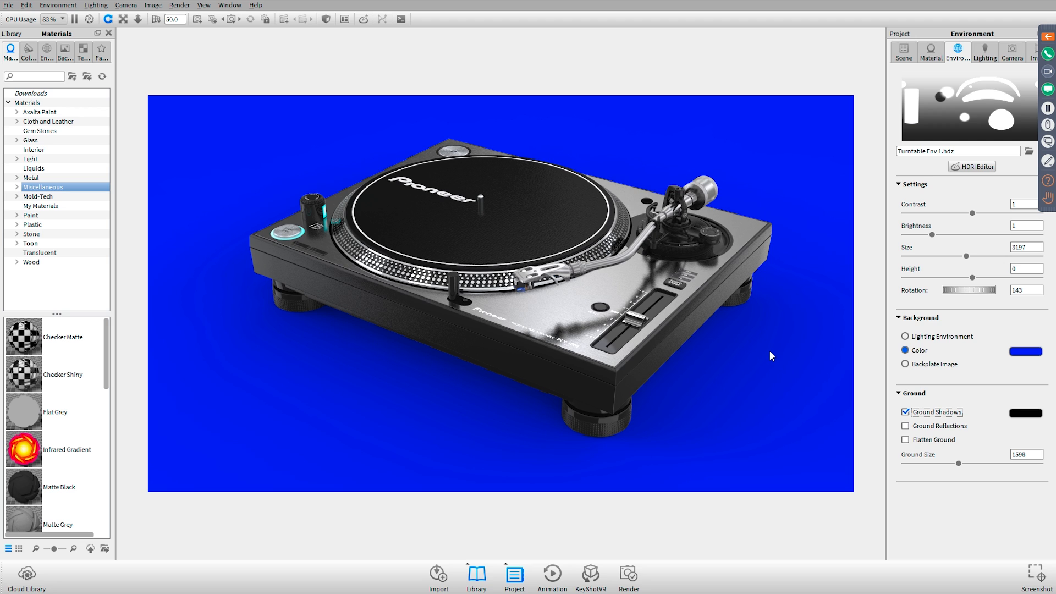
Pause the real-time rendering, open Pioneer PLX-1000 Beauty transparency on blue.psd in Photoshop and dismiss the new library prompt
{"action": "key", "text": "shift+p"}
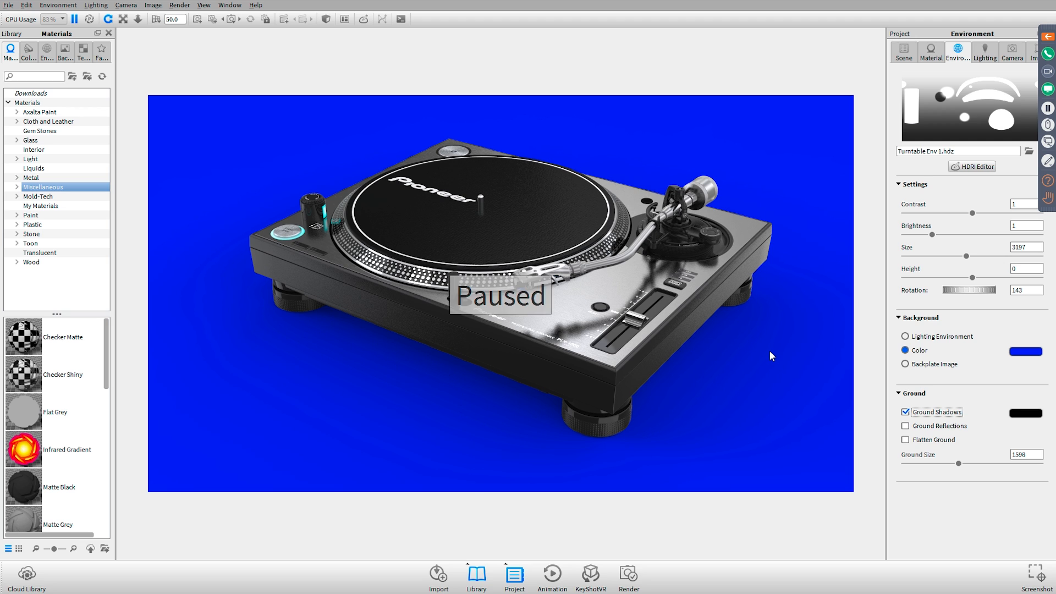
{"action": "key", "text": "alt+Tab"}
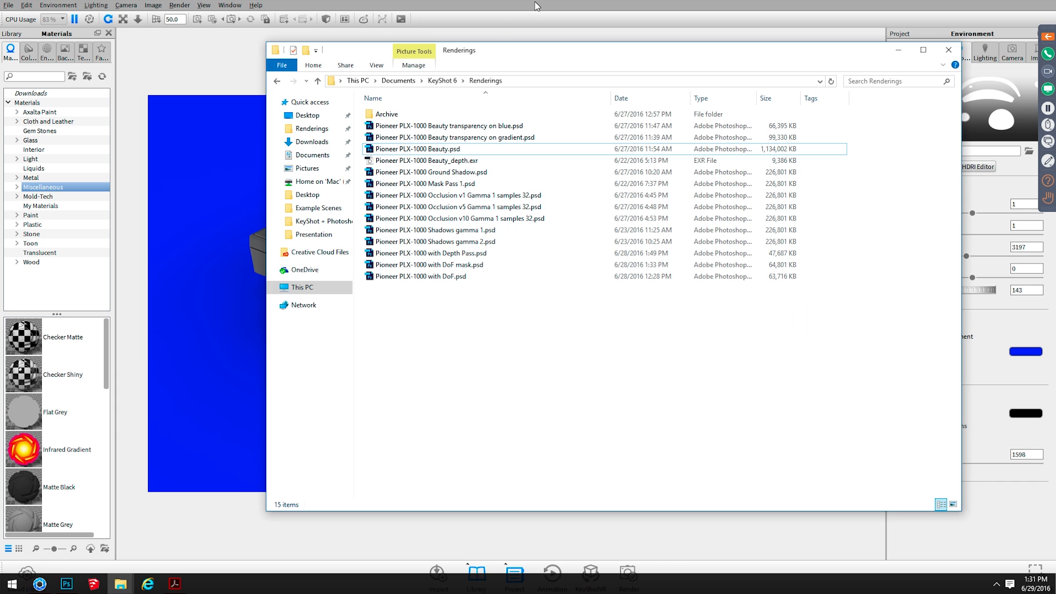
{"action": "double_click", "coordinate": [465, 126]}
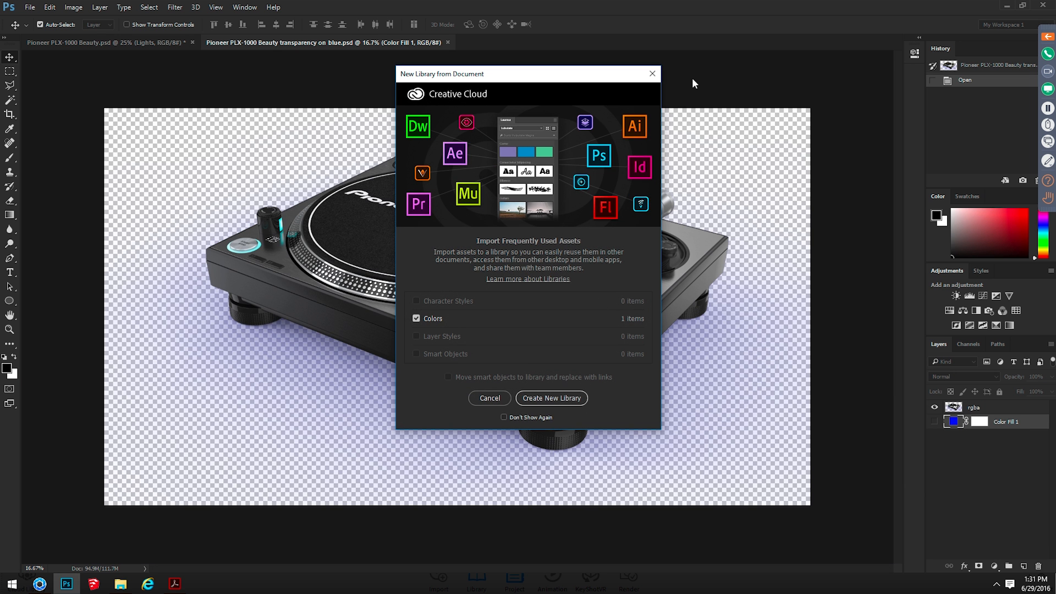
{"action": "left_click", "coordinate": [652, 74]}
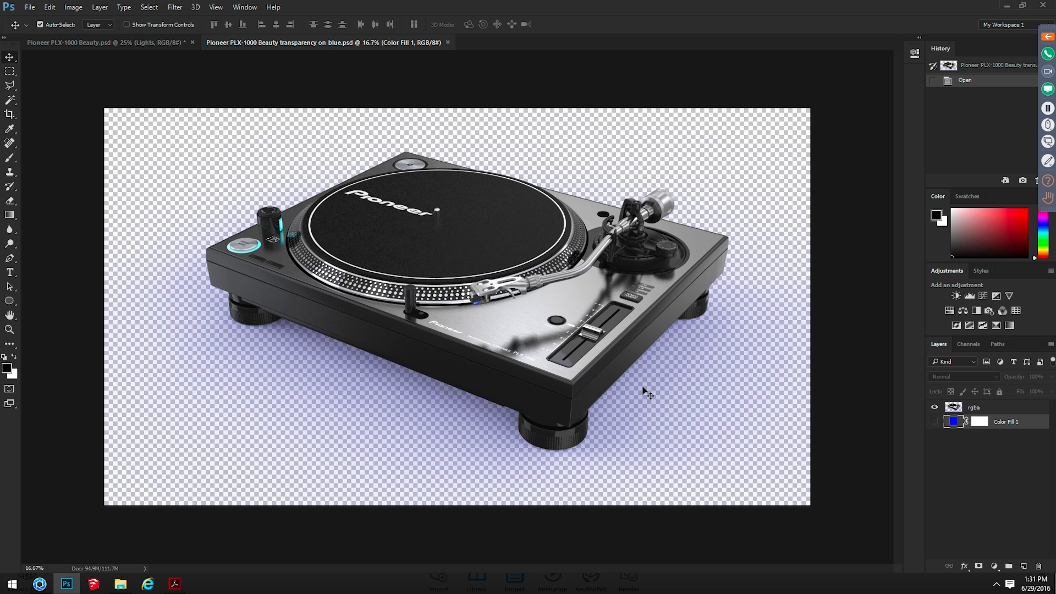
Compare the blue-background scene in KeyShot with the transparent render in Photoshop
{"action": "key", "text": "alt+Tab"}
{"action": "key", "text": "alt+Tab"}
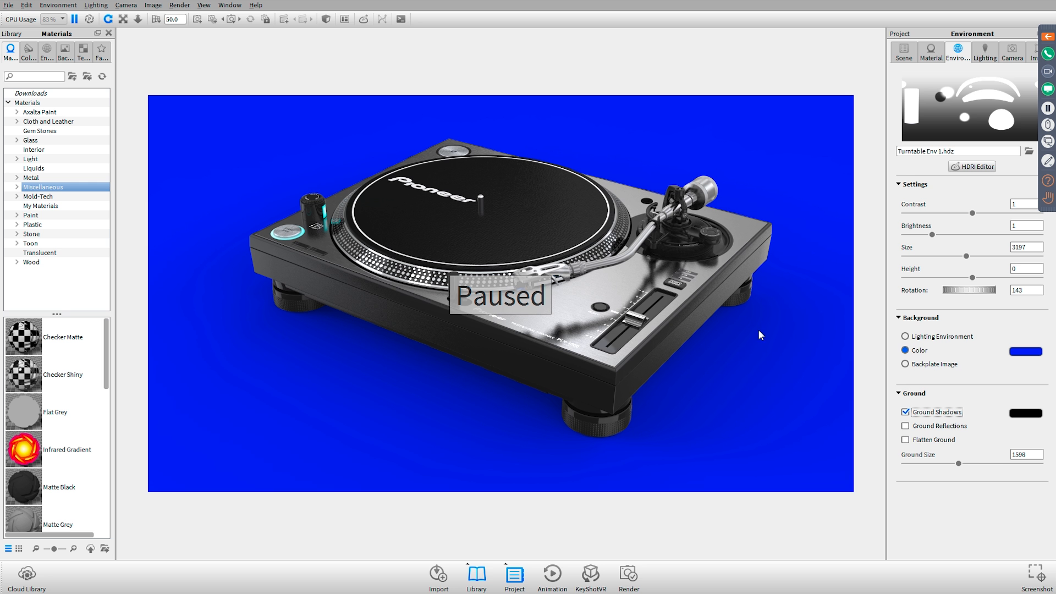
{"action": "key", "text": "alt+Tab"}
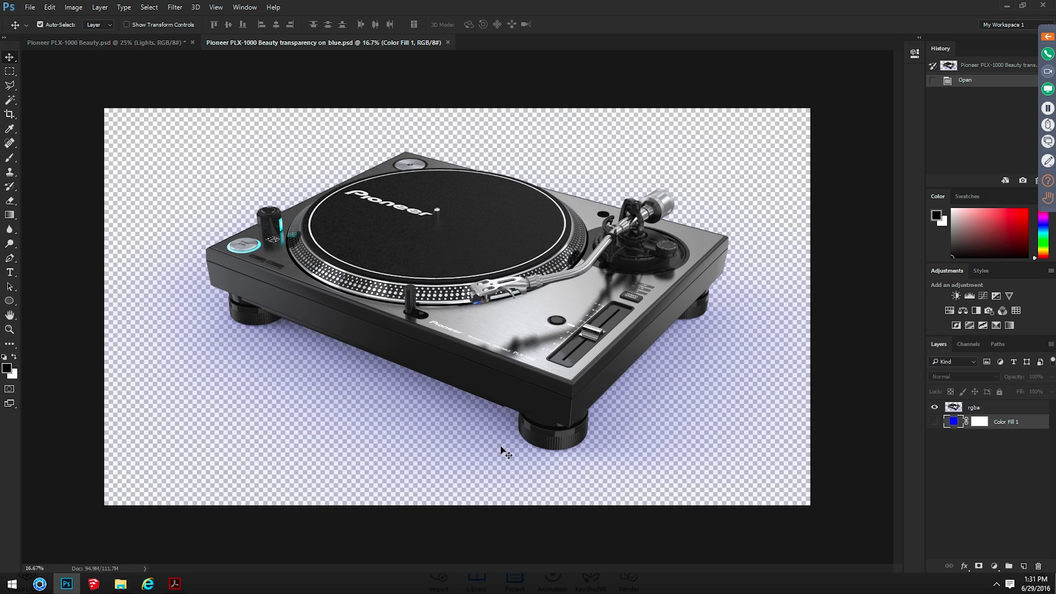
Show the Color Fill 1 layer and change its fill color to white (ffffff)
{"action": "left_click", "coordinate": [934, 422]}
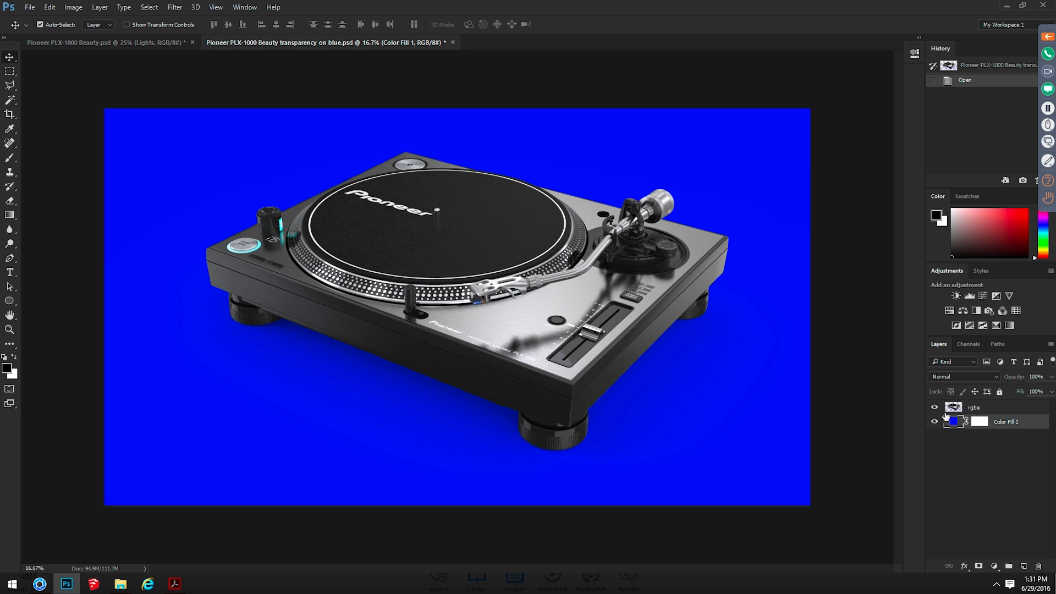
{"action": "double_click", "coordinate": [953, 421]}
{"action": "type", "text": "ffffff"}
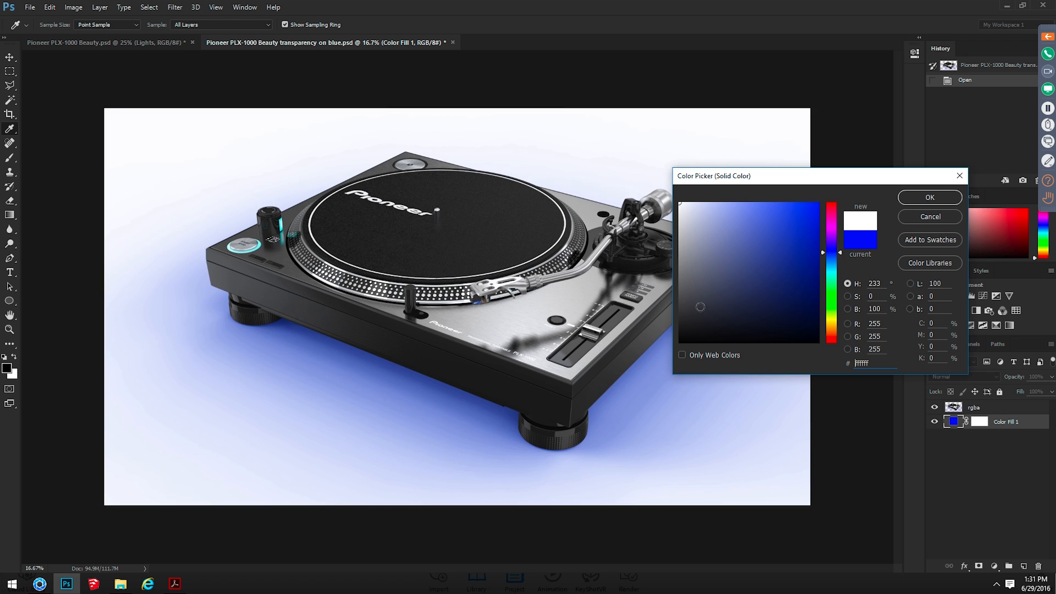
{"action": "left_click", "coordinate": [923, 198]}
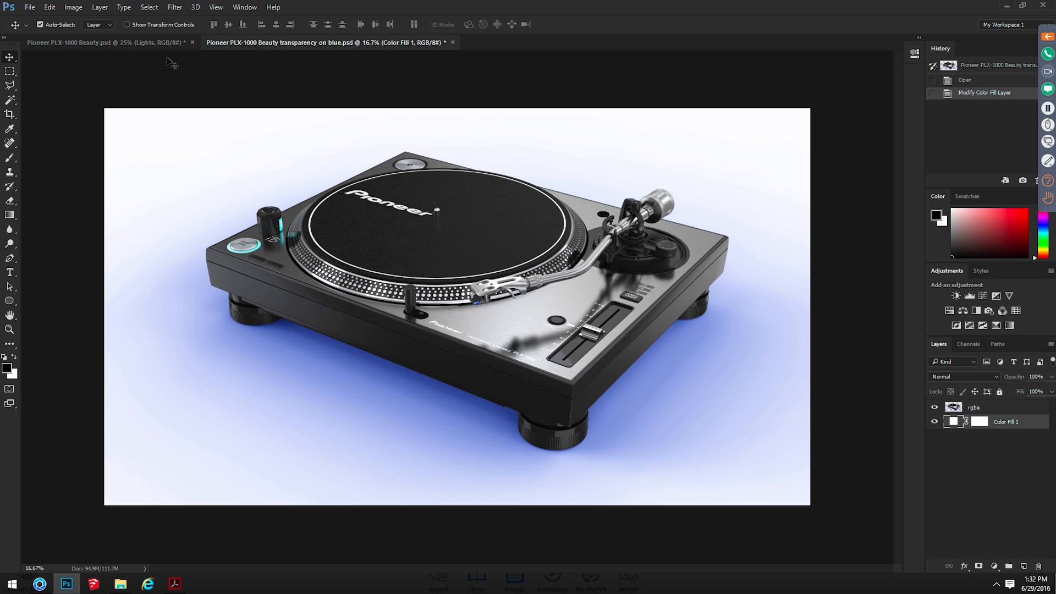
In Pioneer PLX-1000 Beauty.psd, show only the Ground Plane layer and select it
{"action": "left_click", "coordinate": [167, 42]}
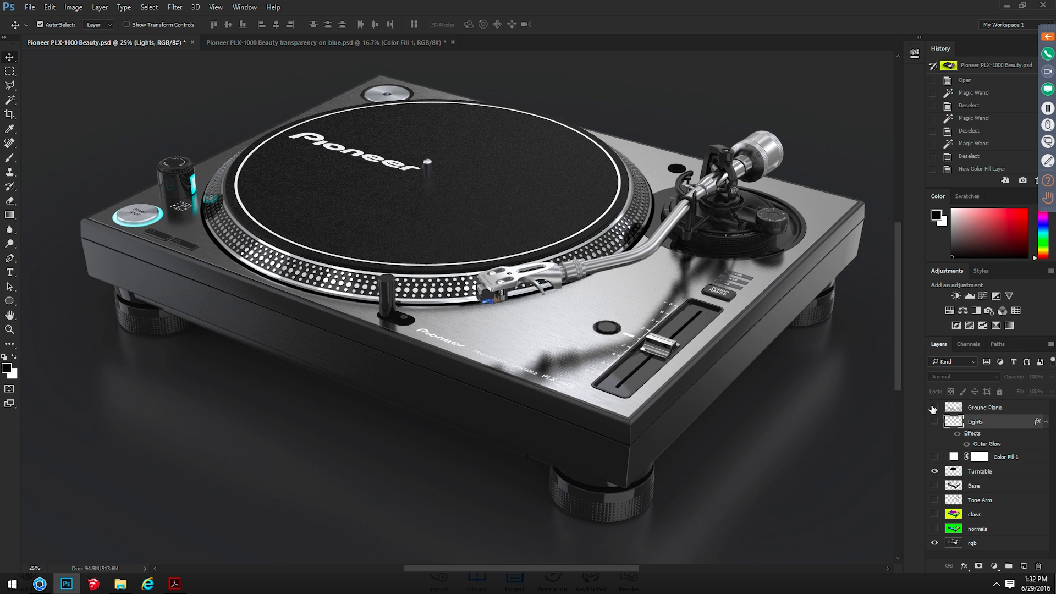
{"action": "left_click", "coordinate": [933, 408], "text": "alt"}
{"action": "left_click_drag", "start_coordinate": [645, 411], "coordinate": [551, 279]}
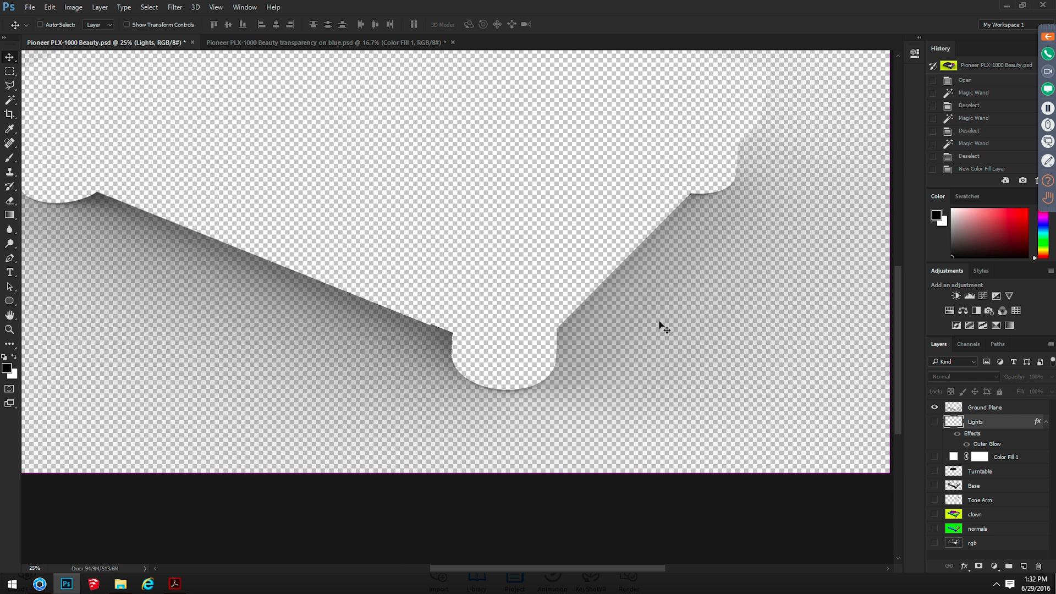
{"action": "key", "text": "ctrl+minus"}
{"action": "key", "text": "ctrl+minus"}
{"action": "key", "text": "ctrl+plus"}
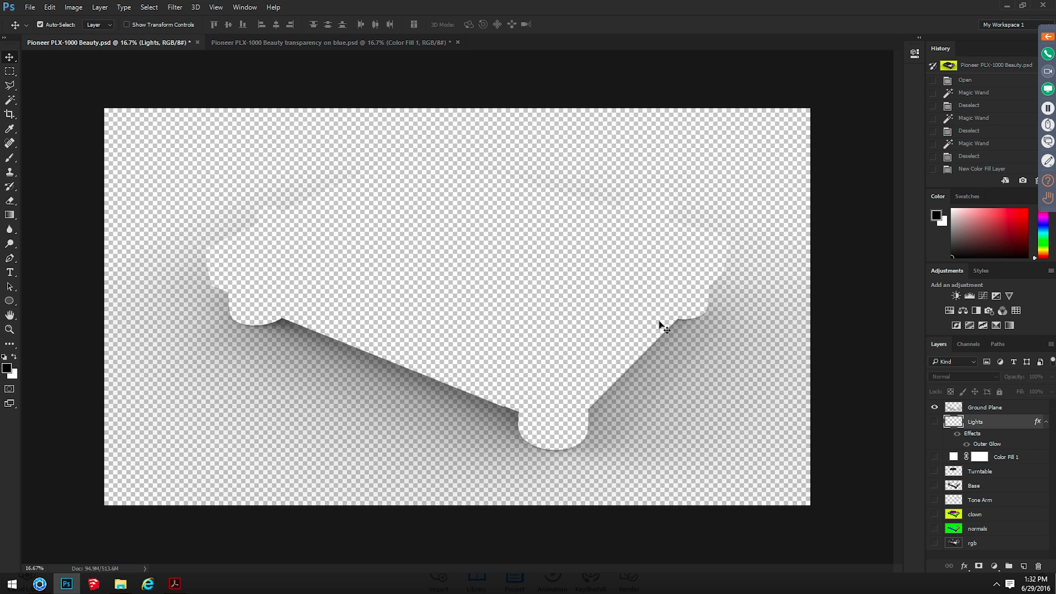
{"action": "left_click", "coordinate": [983, 409]}
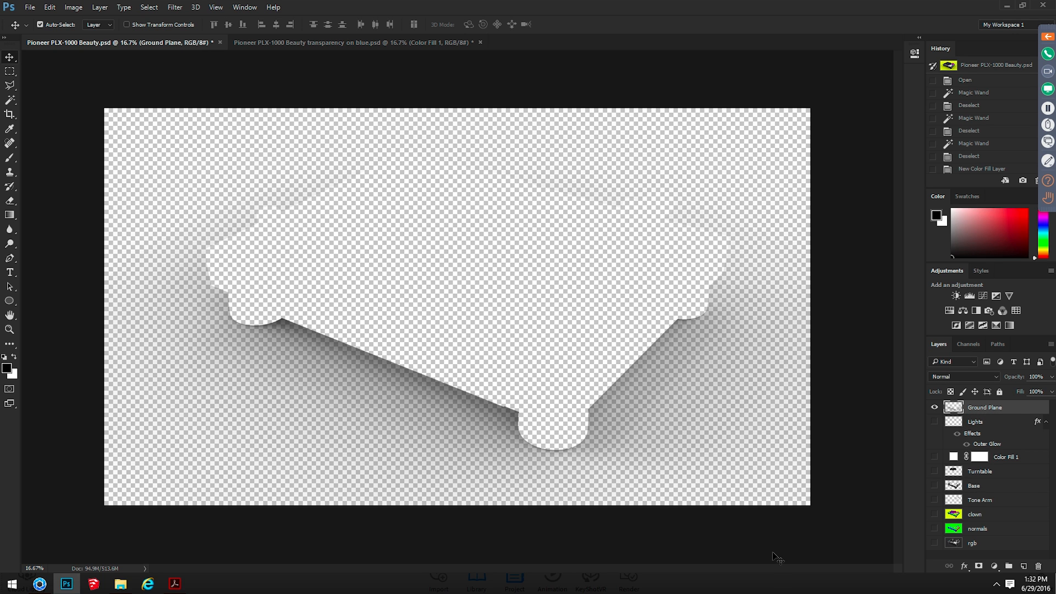
Show the rgb layer, duplicate it and leave only the copy visible of the two
{"action": "left_click", "coordinate": [934, 543]}
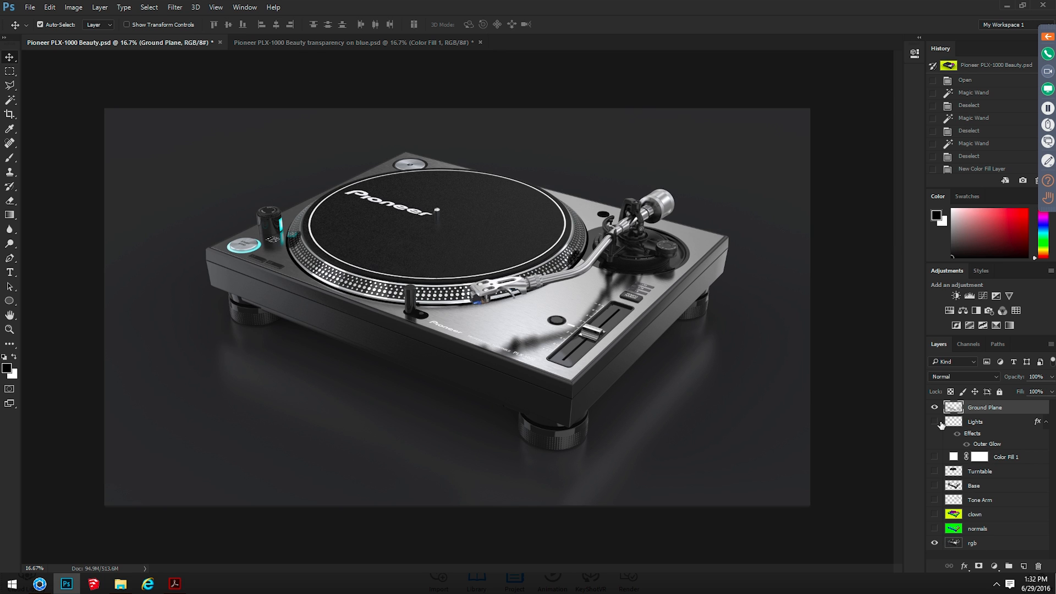
{"action": "left_click", "coordinate": [975, 545]}
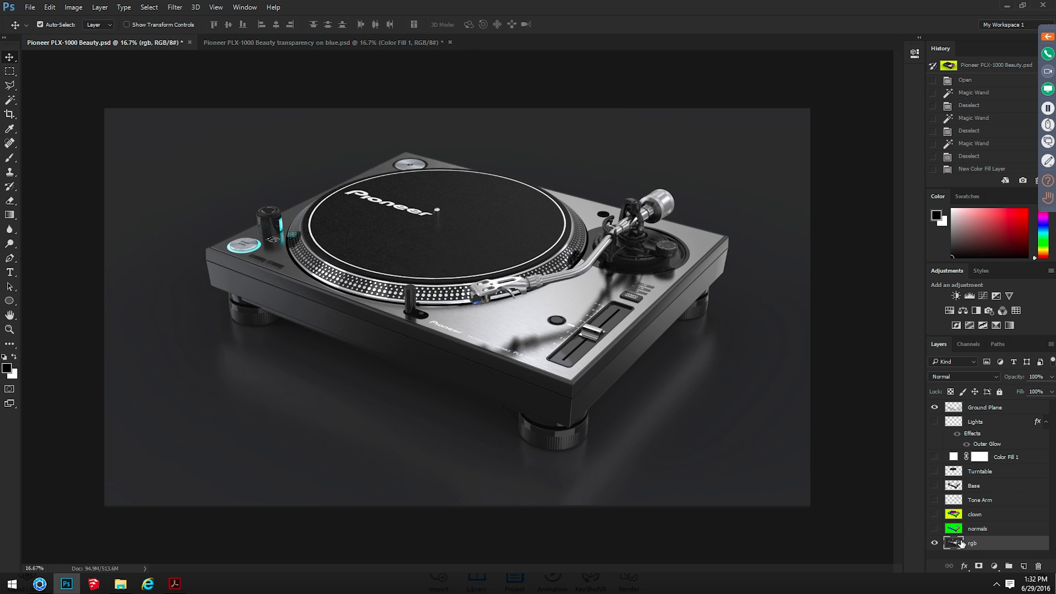
{"action": "key", "text": "ctrl+j"}
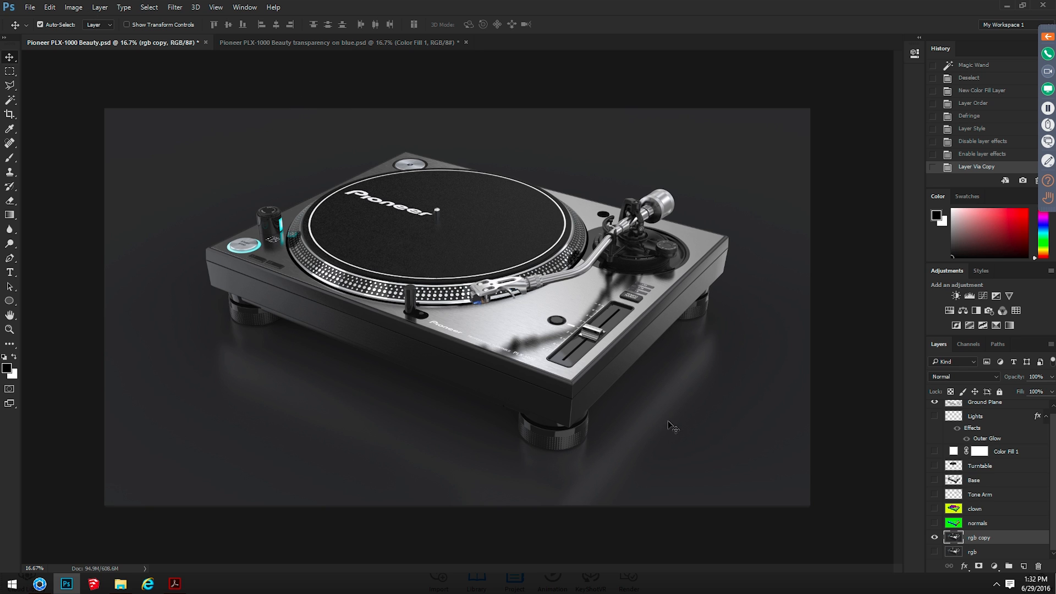
Select the yellow background on the clown layer with the Magic Wand, hide Ground Plane, and invert the selection to the turntable
{"action": "left_click", "coordinate": [934, 508]}
{"action": "left_click", "coordinate": [971, 510]}
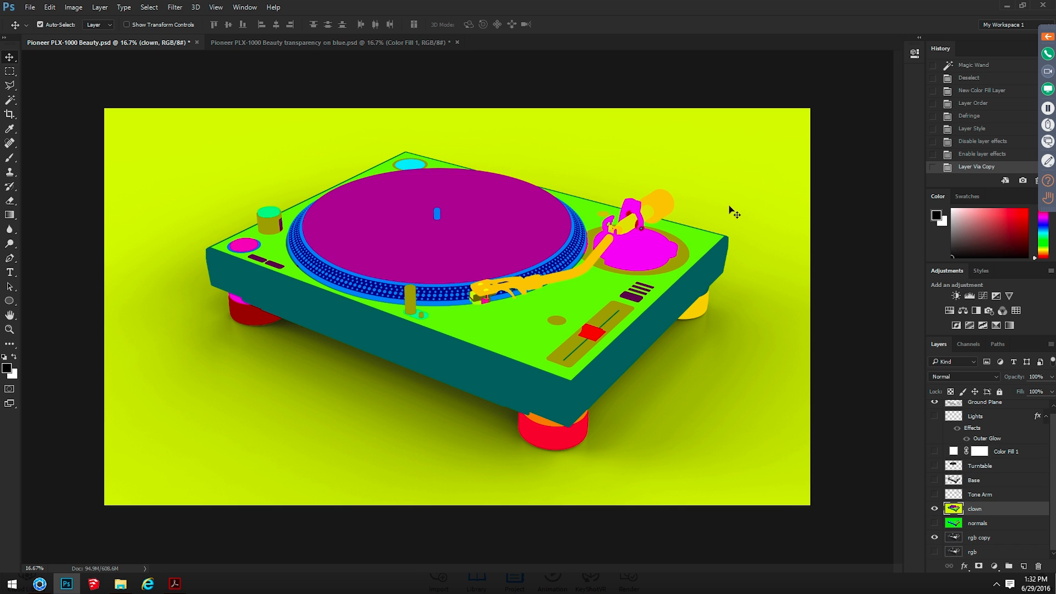
{"action": "left_click", "coordinate": [11, 104]}
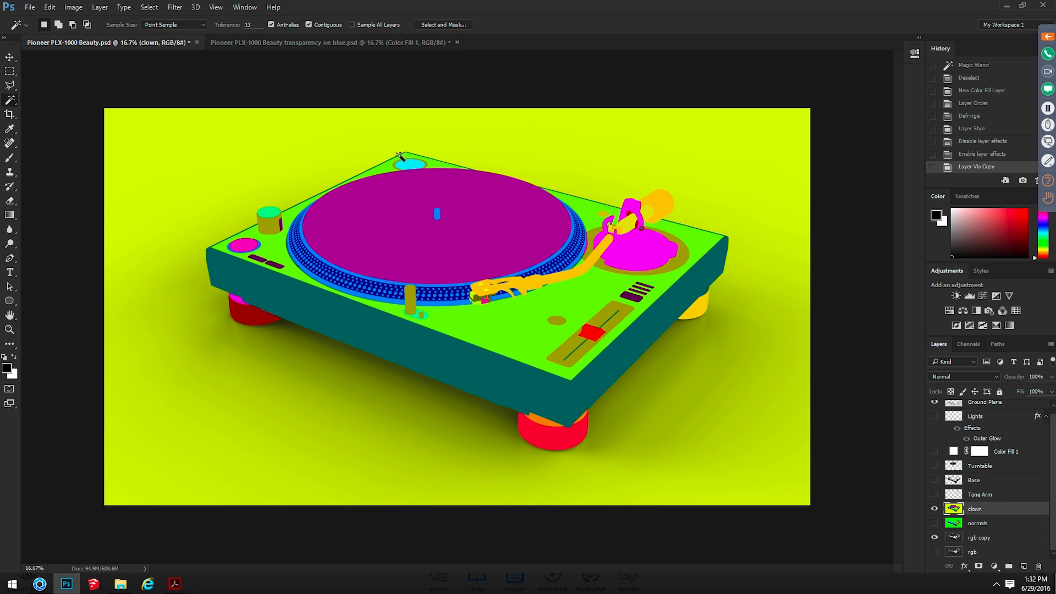
{"action": "left_click", "coordinate": [318, 136]}
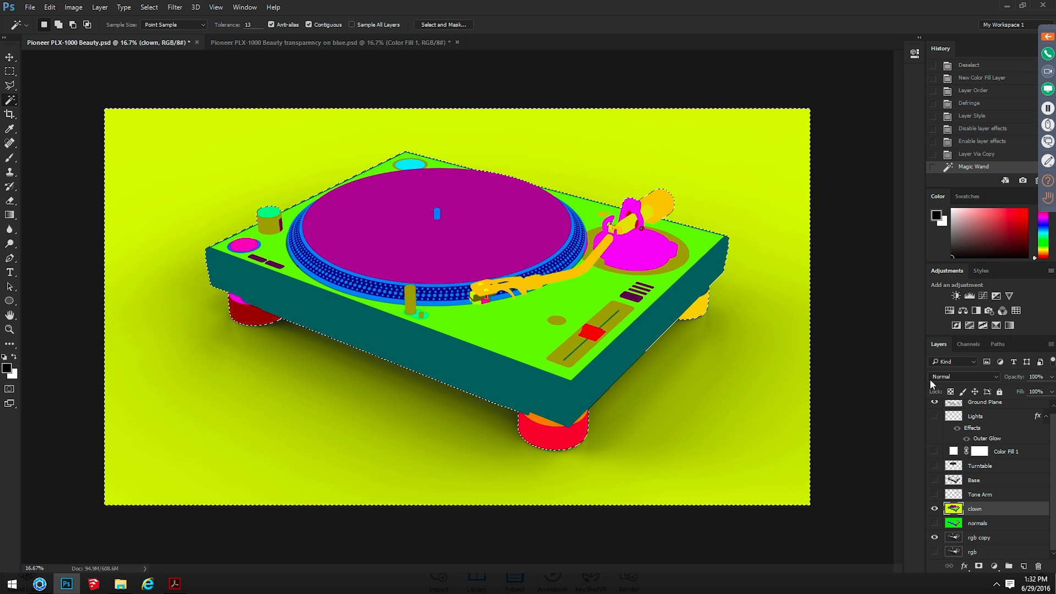
{"action": "left_click", "coordinate": [933, 403]}
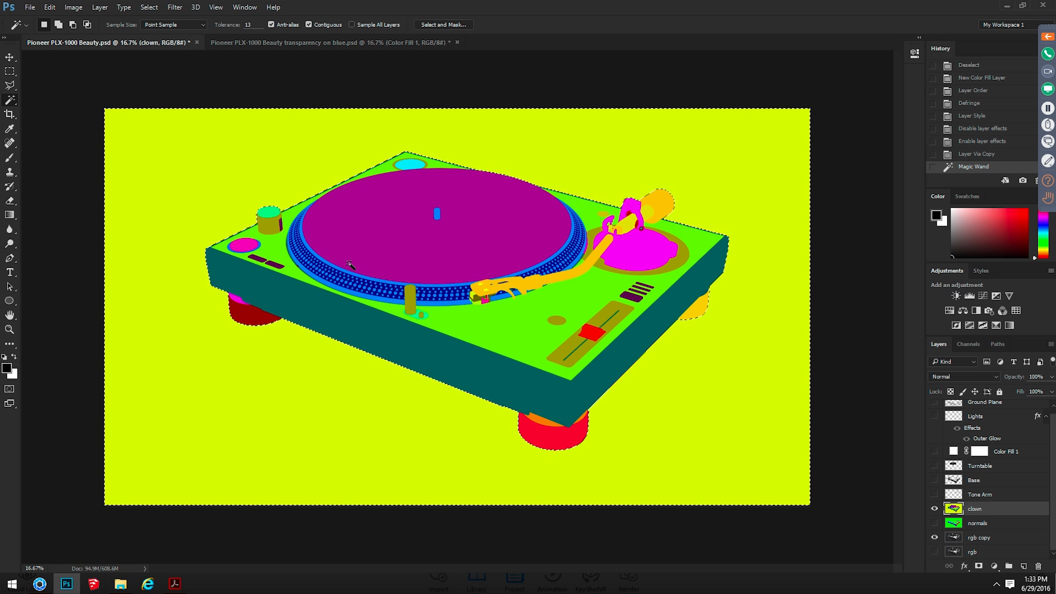
{"action": "left_click", "coordinate": [150, 7]}
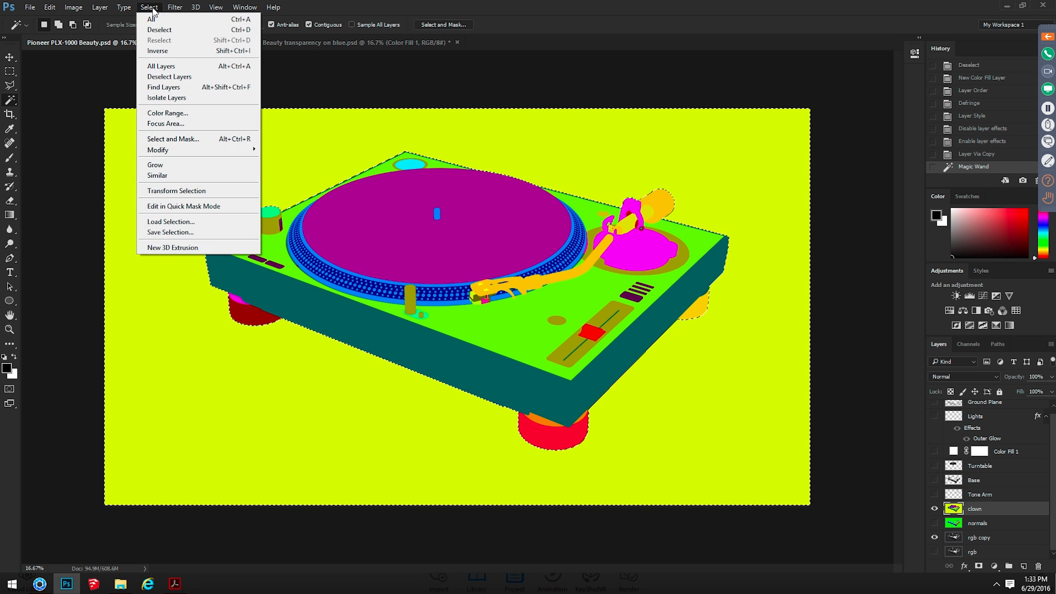
{"action": "left_click", "coordinate": [182, 52]}
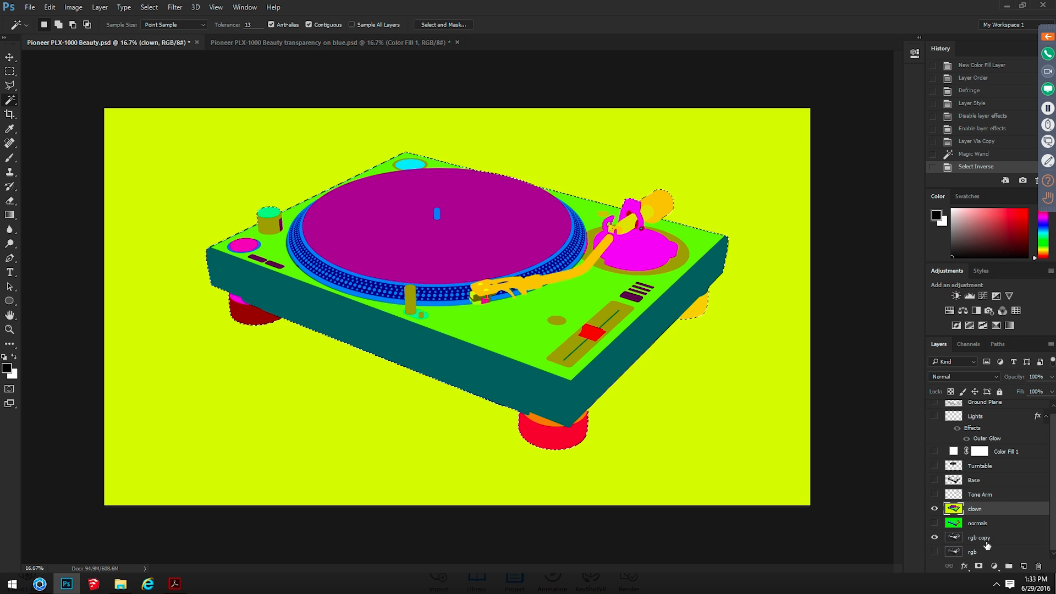
Hide the clown layer and add a layer mask to rgb copy from the turntable selection
{"action": "left_click", "coordinate": [966, 542]}
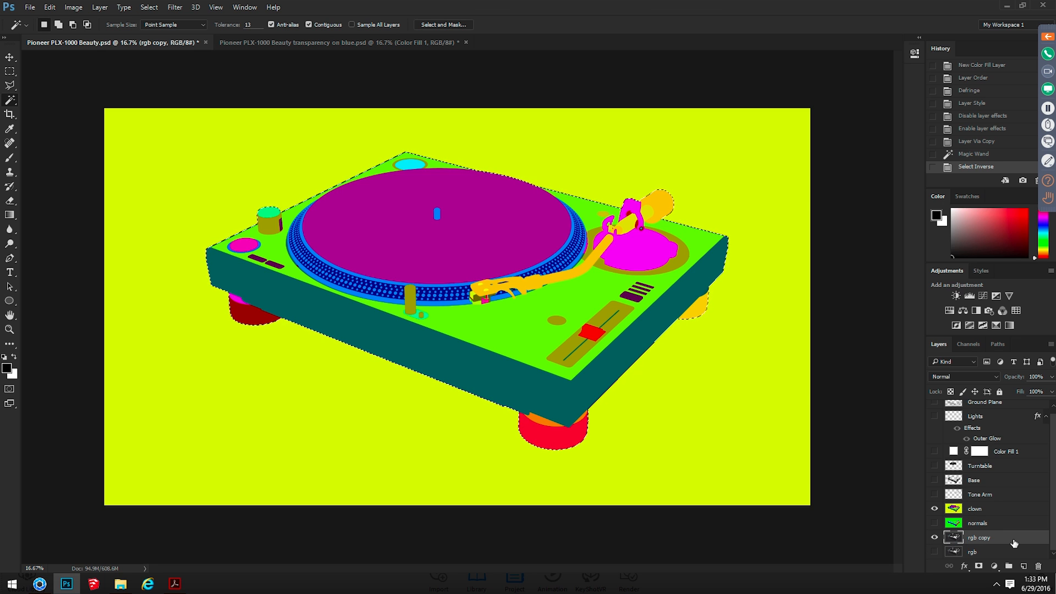
{"action": "left_click", "coordinate": [934, 508]}
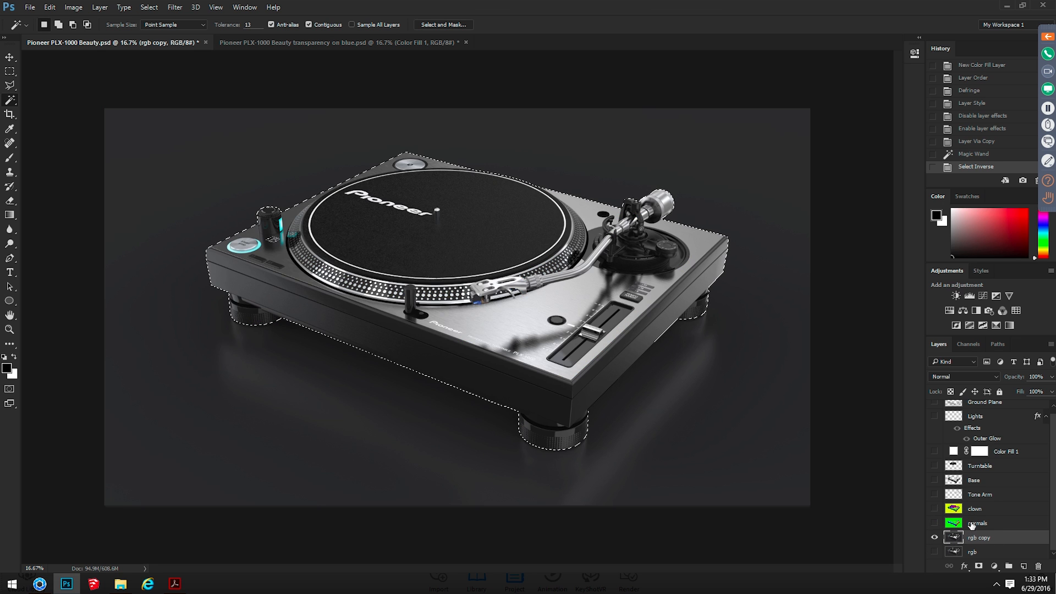
{"action": "left_click", "coordinate": [978, 568]}
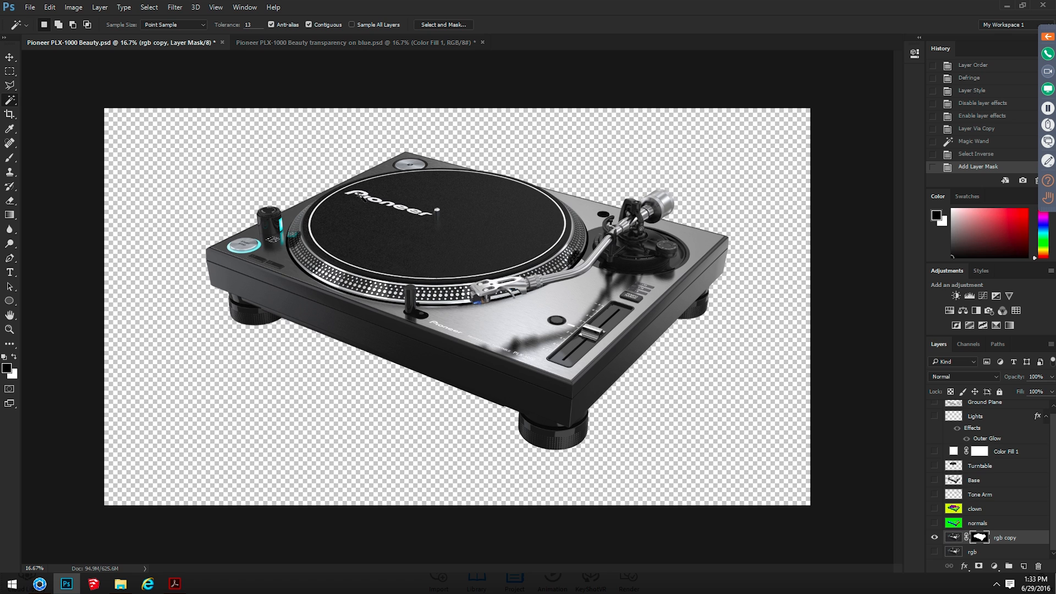
Show the Ground Plane layer and move it directly below rgb copy
{"action": "scroll", "coordinate": [1022, 445], "scroll_direction": "up", "scroll_amount": 1}
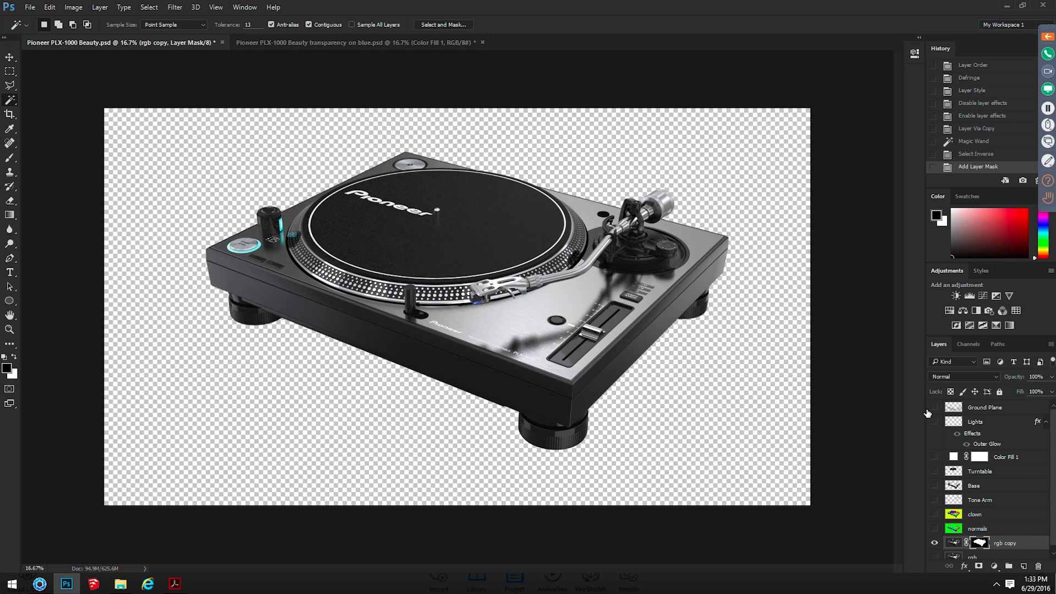
{"action": "left_click", "coordinate": [934, 407]}
{"action": "left_click_drag", "start_coordinate": [967, 412], "coordinate": [972, 544]}
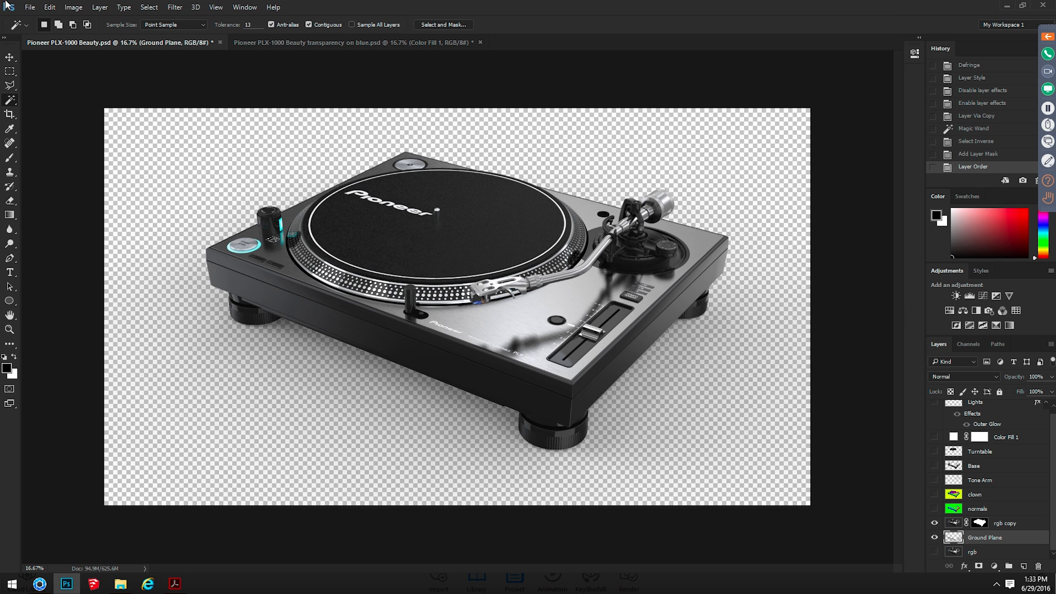
Add a white (ffffff) solid color fill layer and place it directly beneath the Ground Plane layer
{"action": "left_click", "coordinate": [99, 7]}
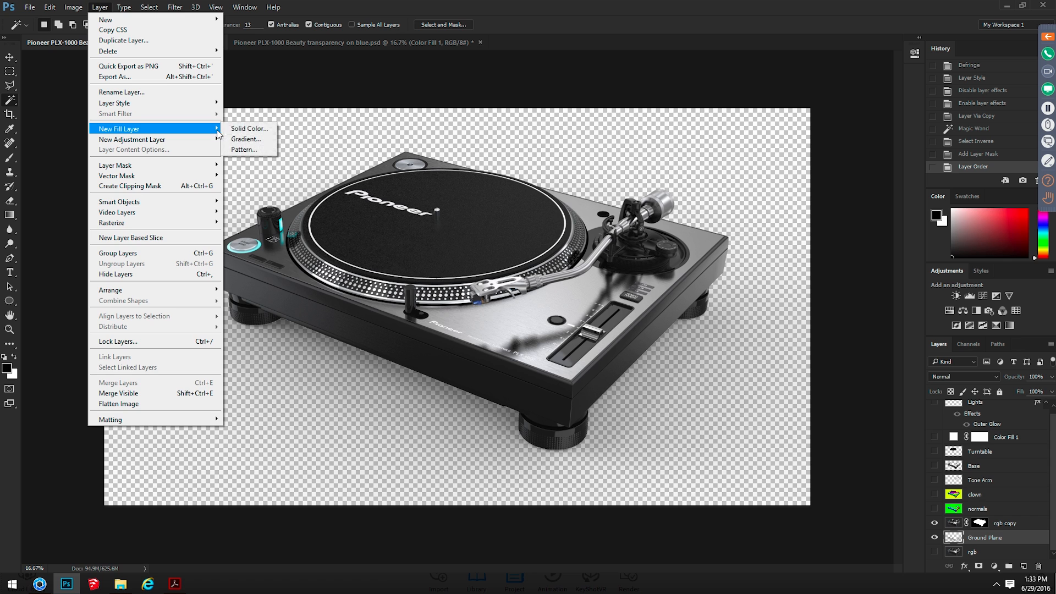
{"action": "left_click", "coordinate": [245, 128]}
{"action": "left_click", "coordinate": [784, 244]}
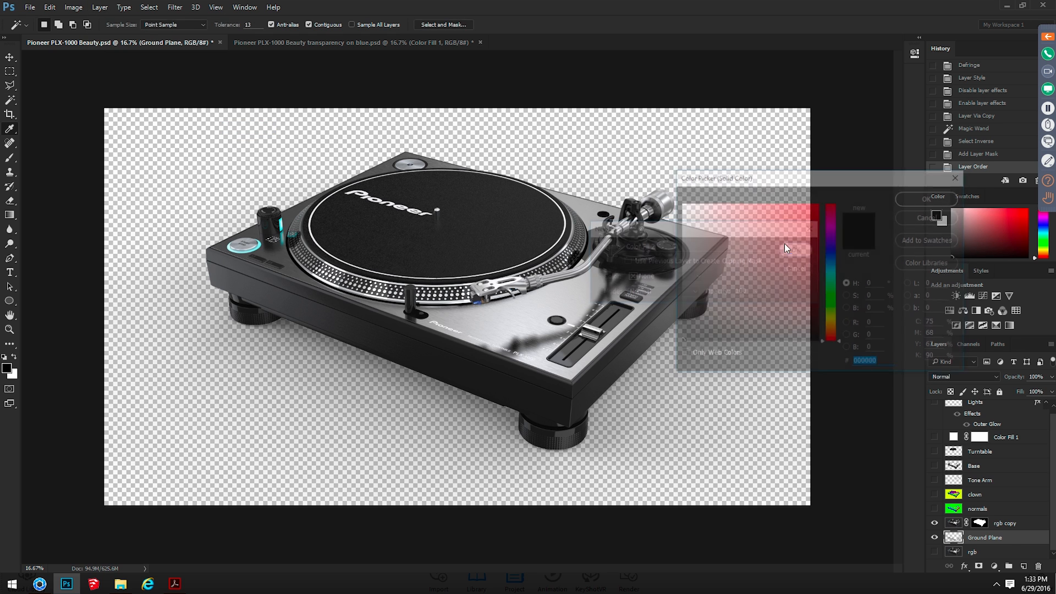
{"action": "type", "text": "ffffff"}
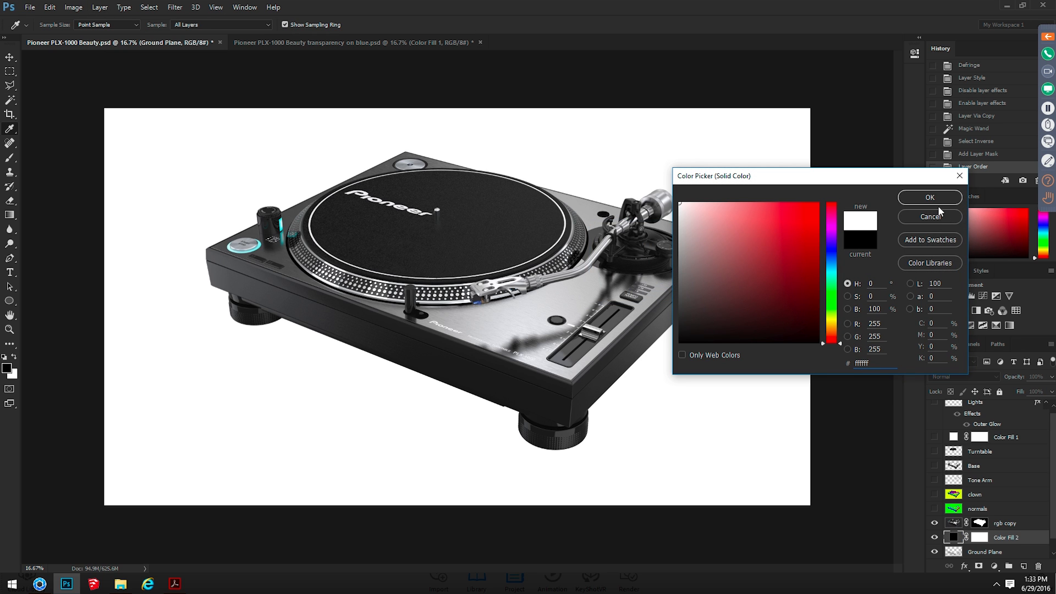
{"action": "left_click", "coordinate": [938, 203]}
{"action": "scroll", "coordinate": [1009, 538], "scroll_direction": "down", "scroll_amount": 1}
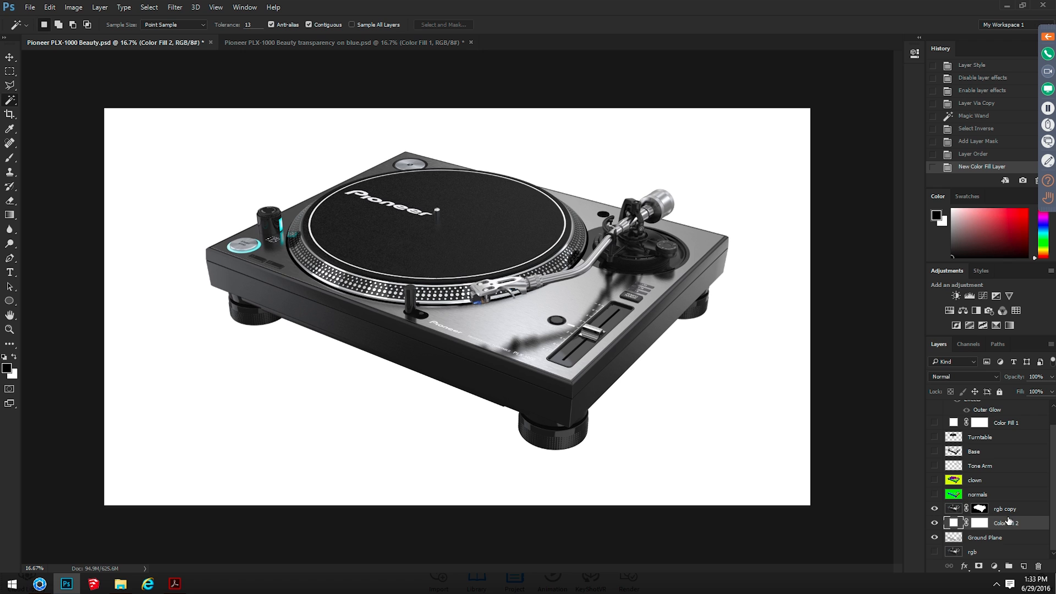
{"action": "left_click_drag", "start_coordinate": [1007, 520], "coordinate": [1007, 545]}
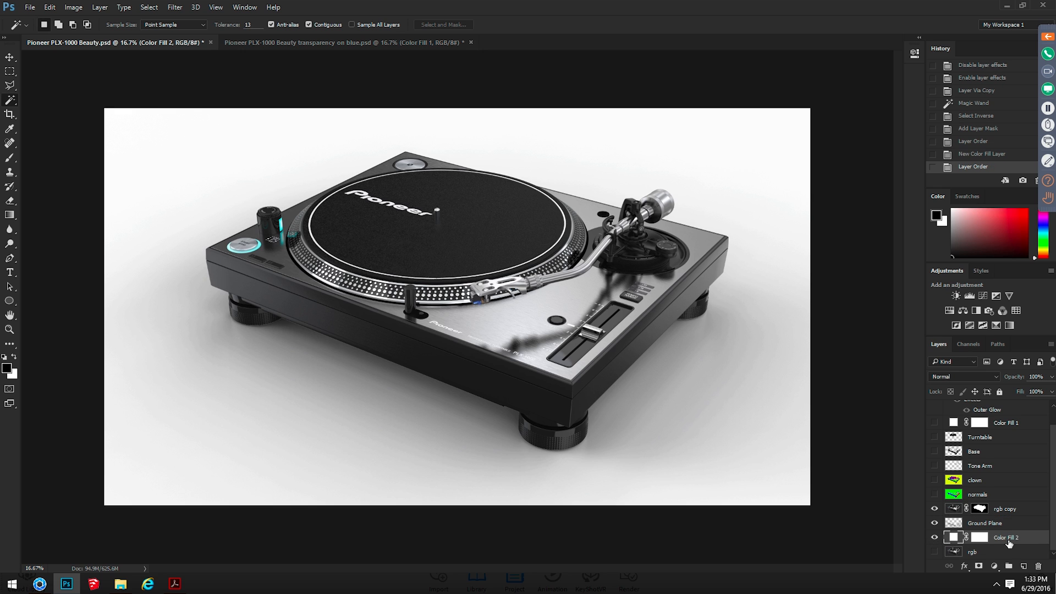
Set the Ground Plane layer's blend mode to Multiply
{"action": "left_click", "coordinate": [978, 520]}
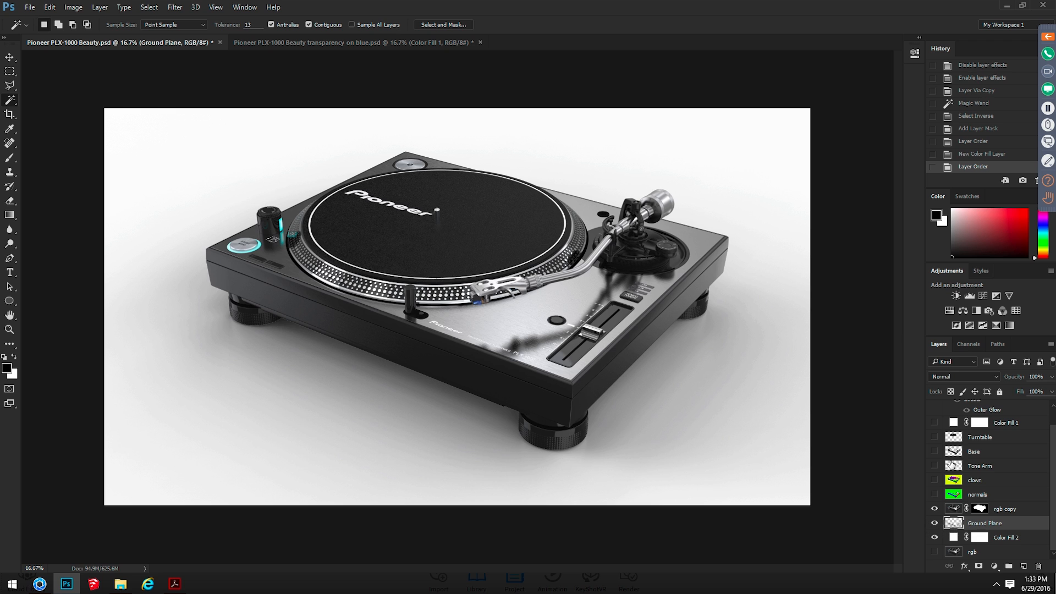
{"action": "left_click", "coordinate": [955, 375]}
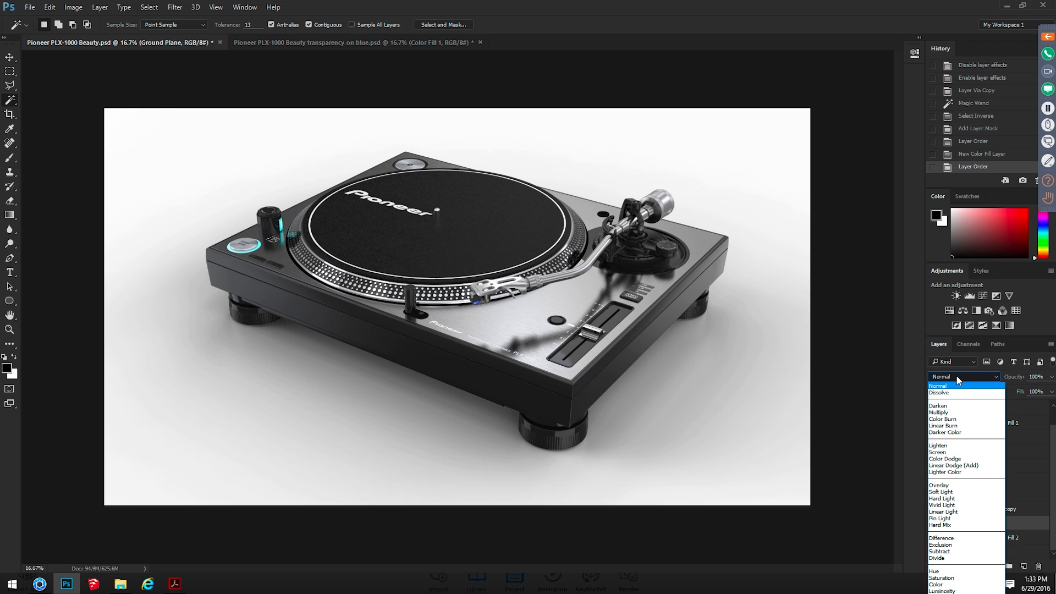
{"action": "left_click", "coordinate": [960, 412]}
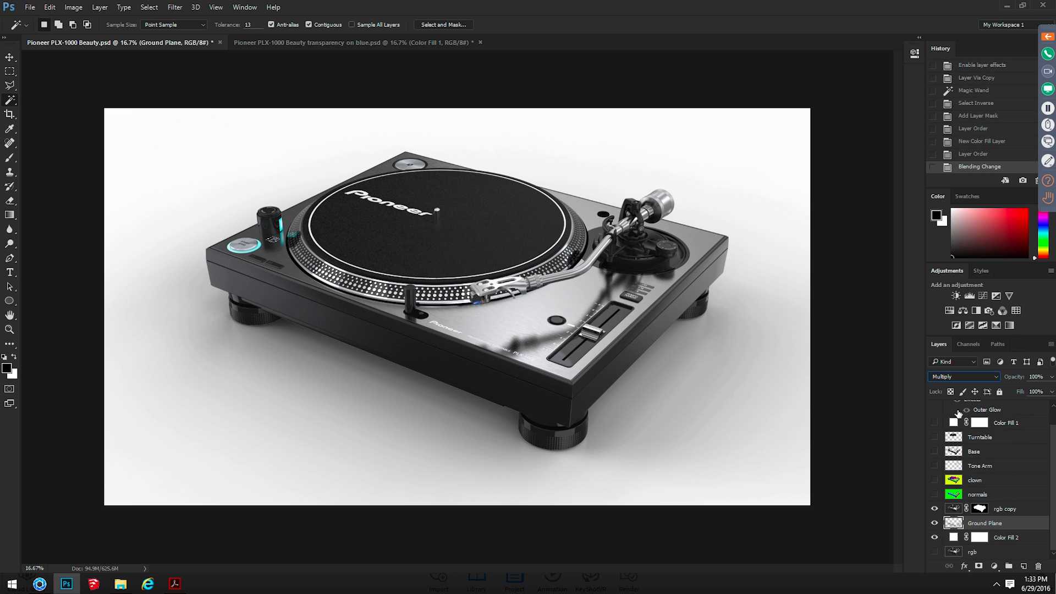
Try blue, green and dark brown on the solid fill beneath Ground Plane, finishing on white (ffffff)
{"action": "left_click", "coordinate": [955, 541]}
{"action": "double_click", "coordinate": [956, 541]}
{"action": "left_click_drag", "start_coordinate": [753, 205], "coordinate": [762, 202]}
{"action": "left_click", "coordinate": [831, 252]}
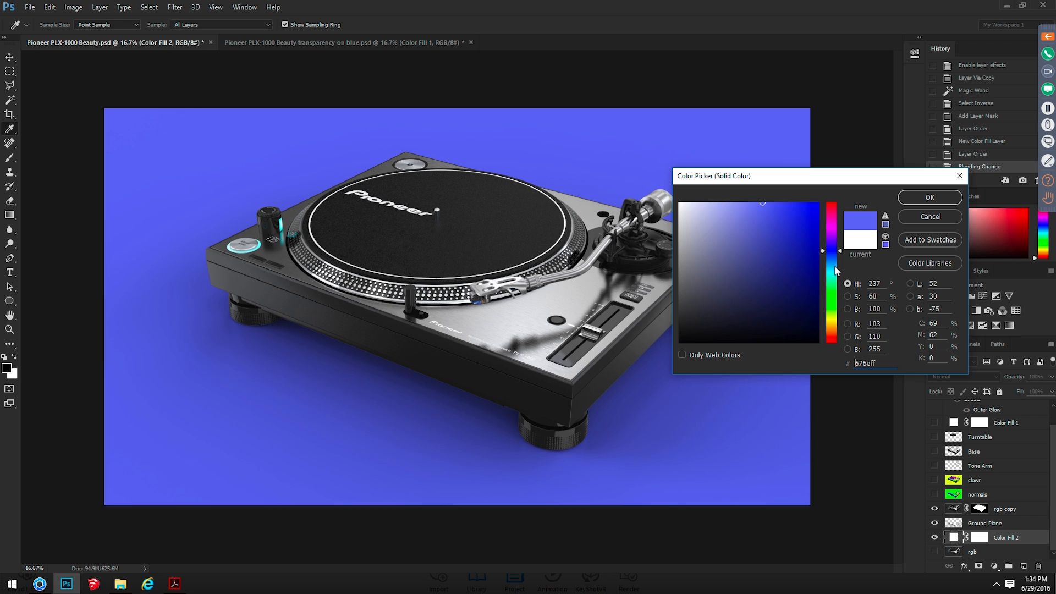
{"action": "left_click", "coordinate": [839, 301]}
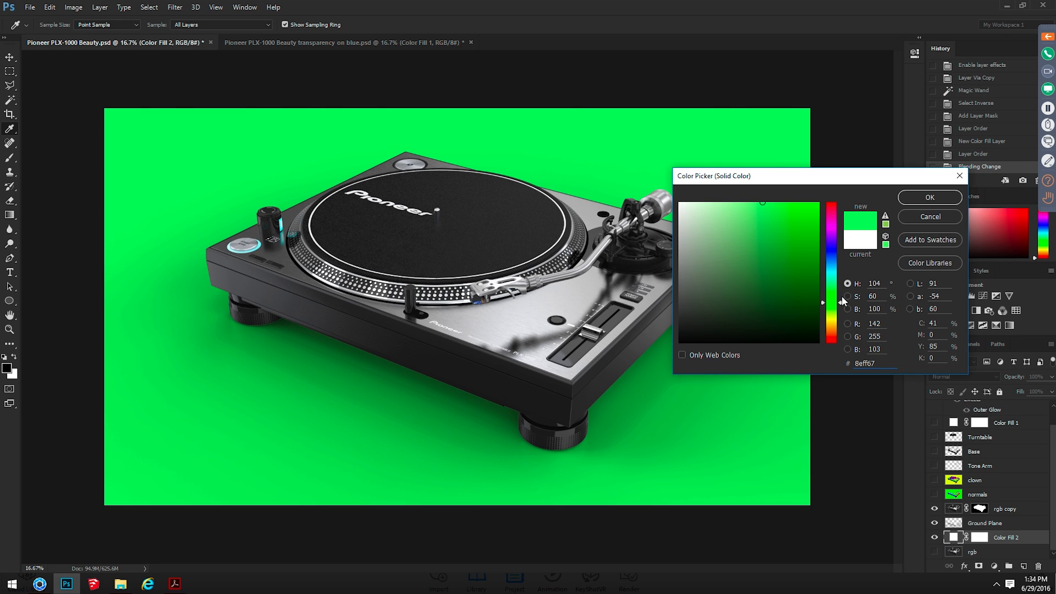
{"action": "left_click", "coordinate": [831, 325]}
{"action": "left_click", "coordinate": [767, 327]}
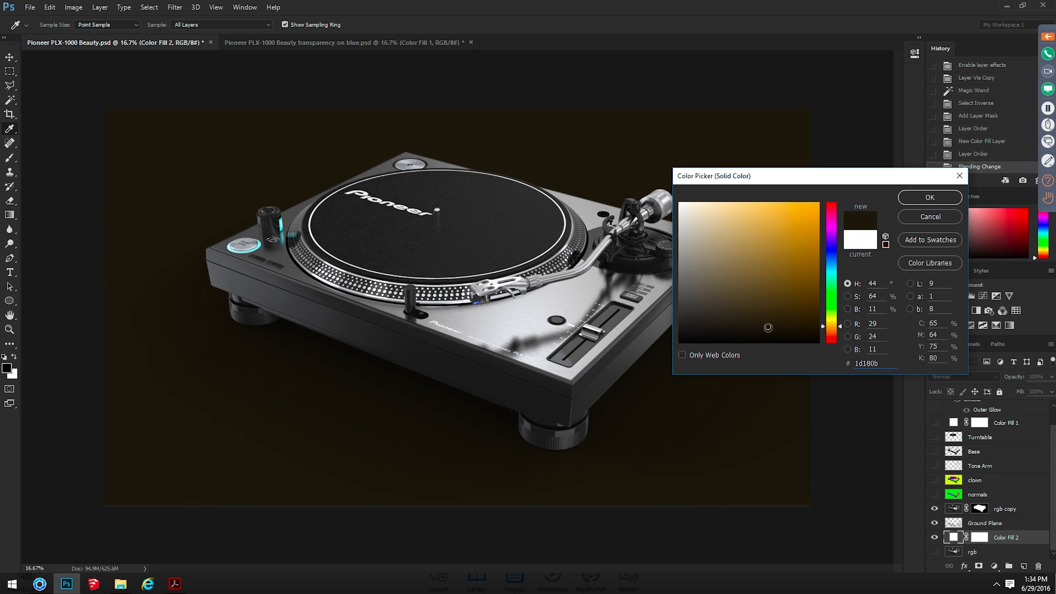
{"action": "left_click", "coordinate": [580, 348]}
{"action": "left_click", "coordinate": [647, 283]}
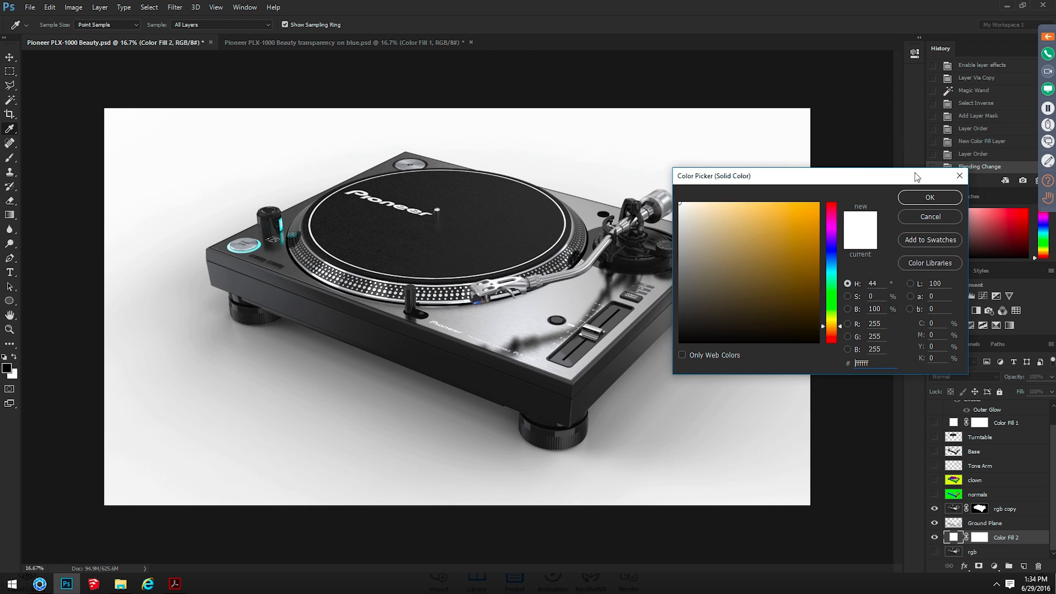
{"action": "left_click", "coordinate": [921, 197]}
{"action": "key", "text": "w"}
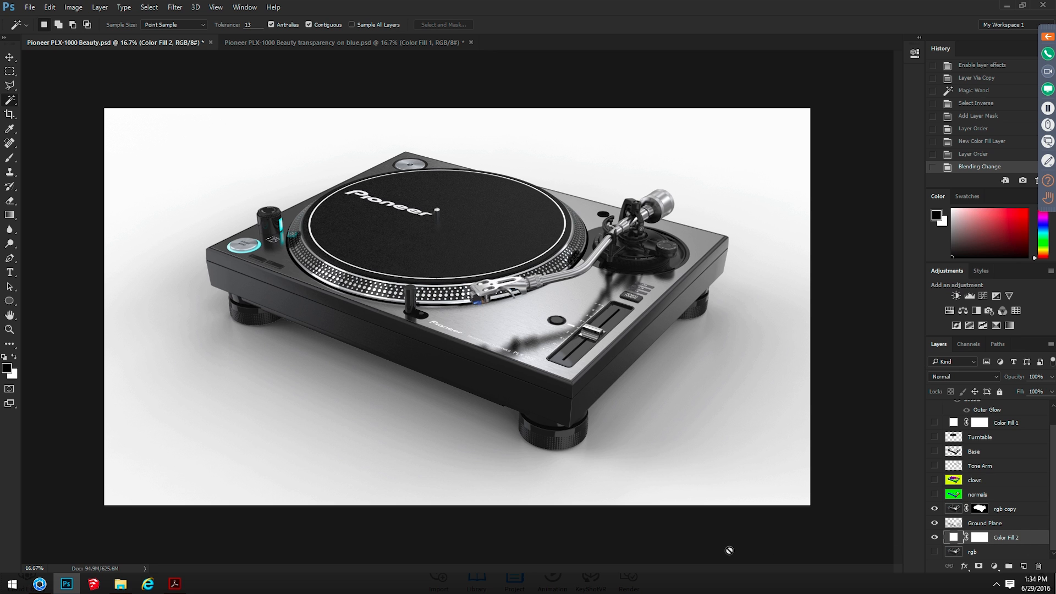
Open Pioneer PLX-1000 Beauty transparency on gradient.psd from the Renderings folder and decline creating a new library
{"action": "key", "text": "alt+Tab"}
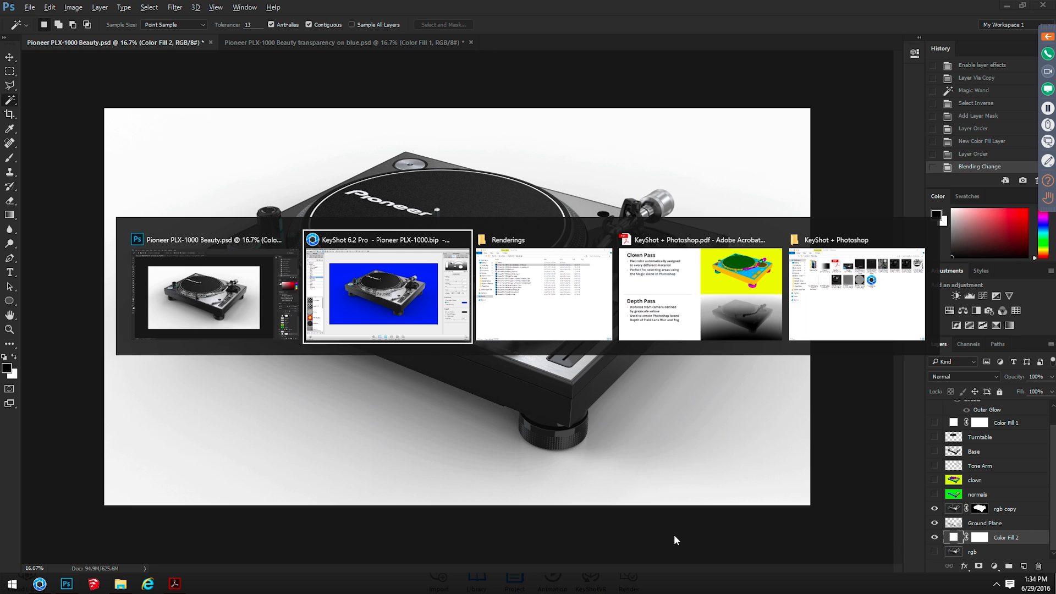
{"action": "key", "text": "alt+Tab"}
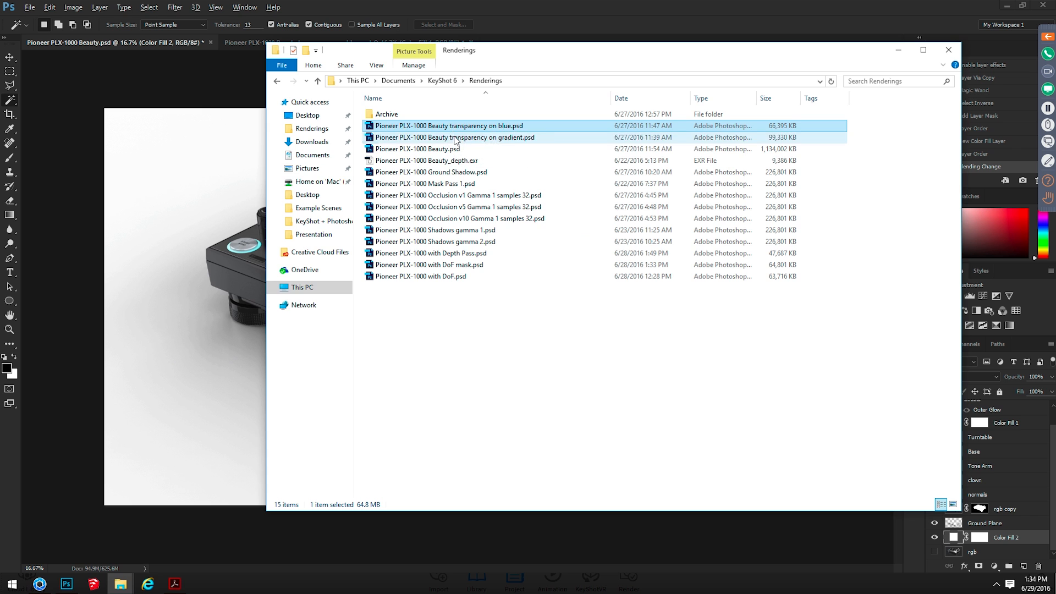
{"action": "left_click", "coordinate": [455, 137], "text": "shift"}
{"action": "key", "text": "Return"}
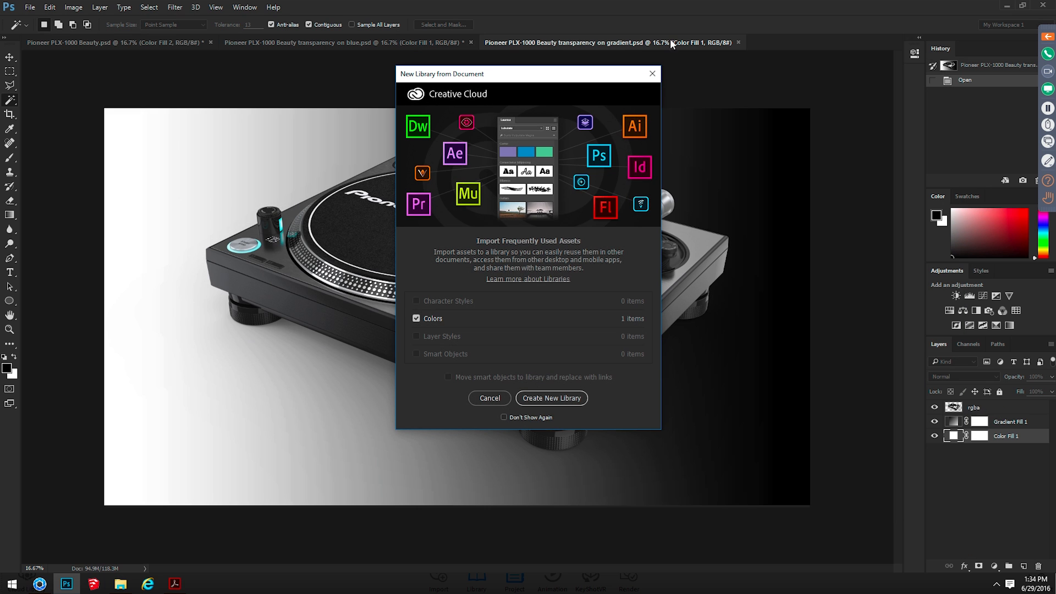
{"action": "left_click", "coordinate": [507, 400]}
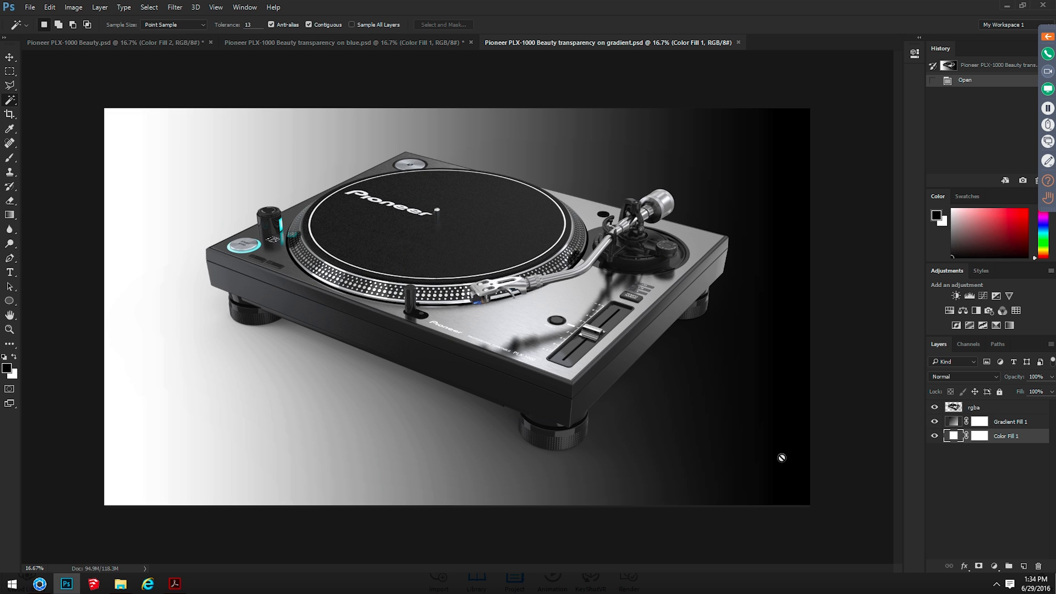
Preview a dark red (9e0000) background with Gradient Fill 1 hidden, discard the colour and show the gradient again
{"action": "left_click", "coordinate": [934, 421]}
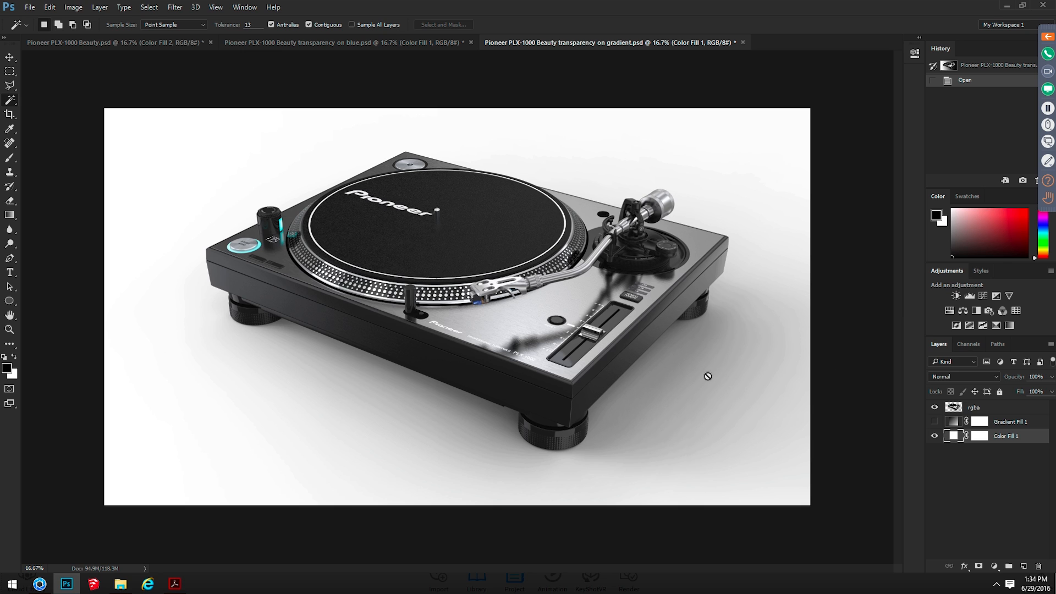
{"action": "double_click", "coordinate": [953, 437]}
{"action": "mouse_move", "coordinate": [775, 319]}
{"action": "left_mouse_down"}
{"action": "mouse_move", "coordinate": [642, 384]}
{"action": "mouse_move", "coordinate": [690, 318]}
{"action": "mouse_move", "coordinate": [676, 309]}
{"action": "mouse_move", "coordinate": [689, 238]}
{"action": "mouse_move", "coordinate": [681, 195]}
{"action": "mouse_move", "coordinate": [783, 184]}
{"action": "mouse_move", "coordinate": [790, 255]}
{"action": "mouse_move", "coordinate": [819, 256]}
{"action": "left_mouse_up"}
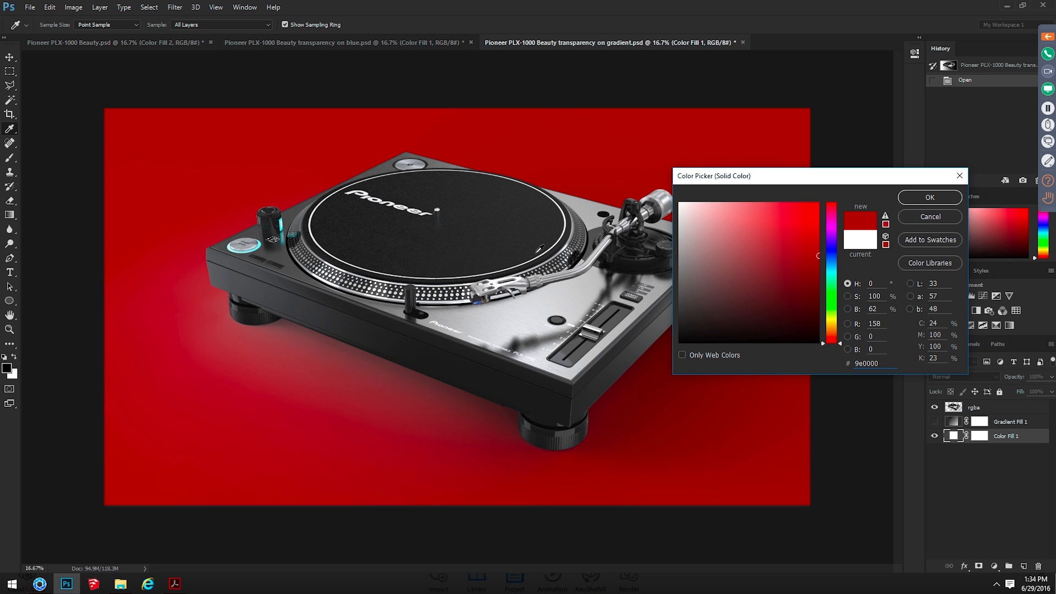
{"action": "key", "text": "Escape"}
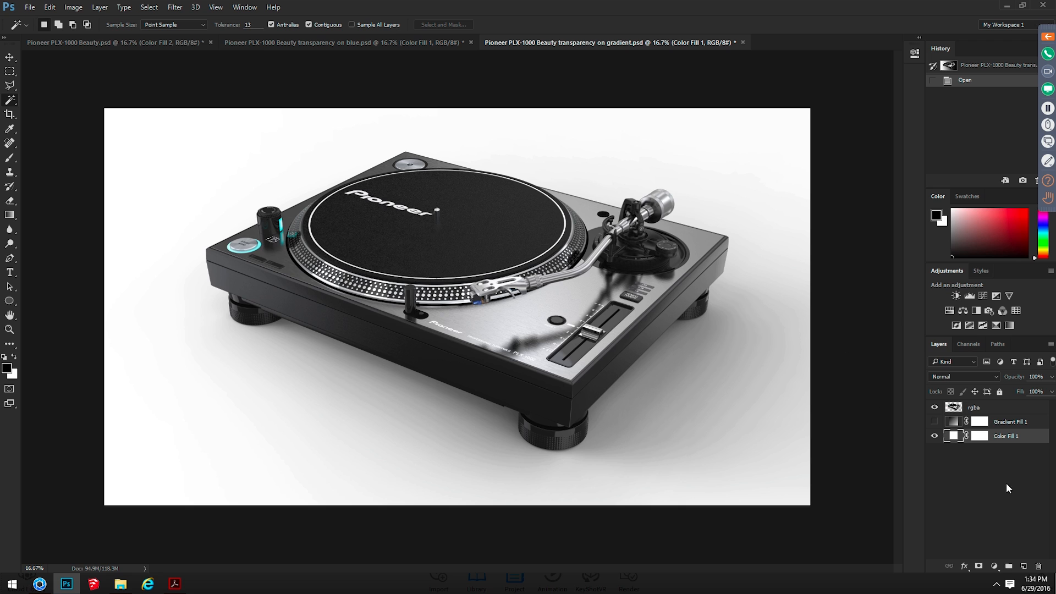
{"action": "left_click", "coordinate": [935, 422]}
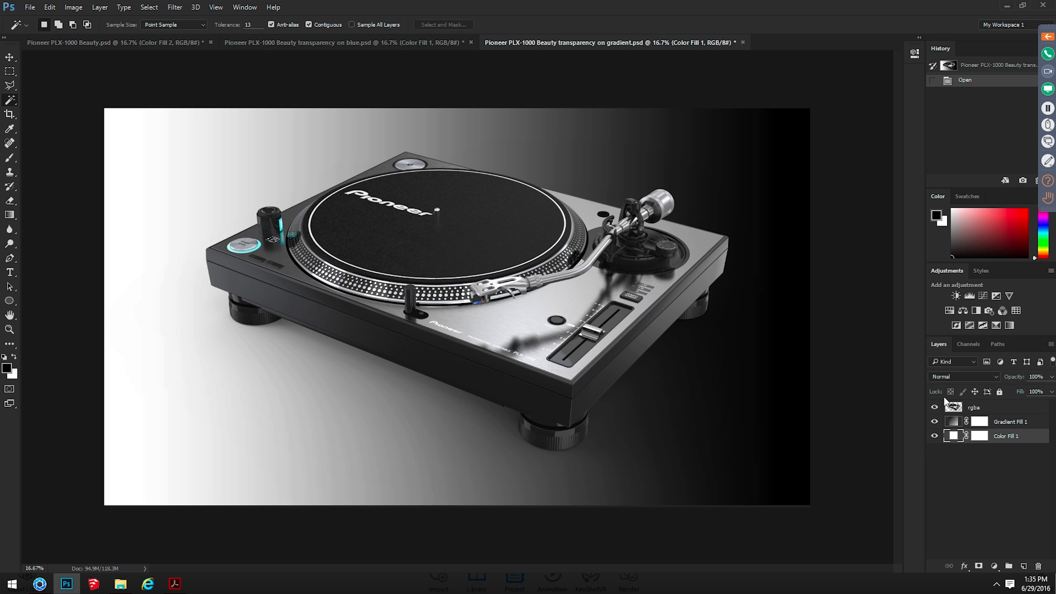
Return to Pioneer PLX-1000 Beauty.psd and show the Base and Turntable layers, leaving the clown layer hidden
{"action": "left_click", "coordinate": [174, 42]}
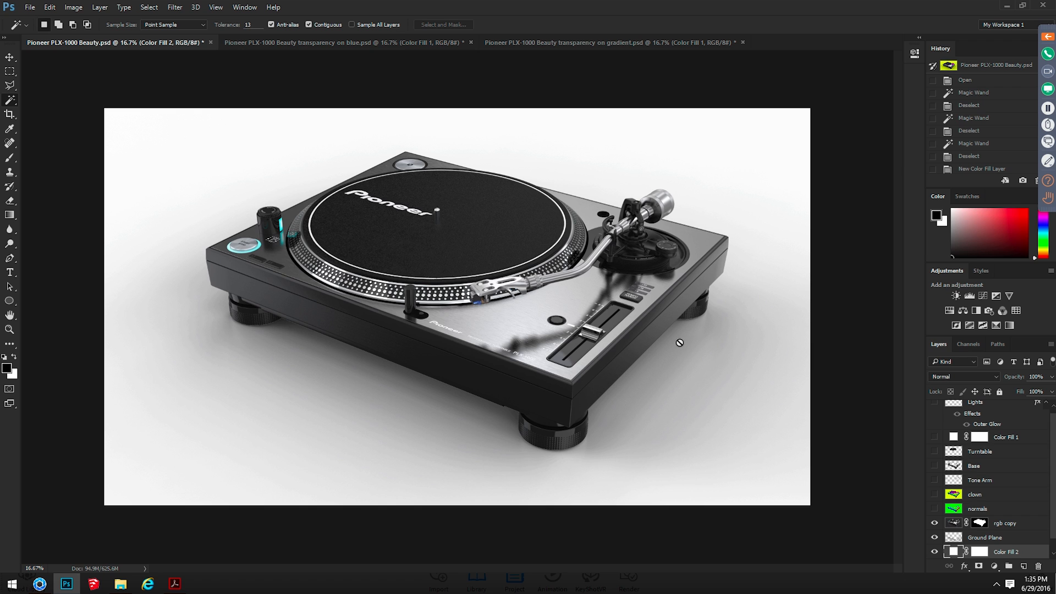
{"action": "left_click", "coordinate": [990, 494]}
{"action": "left_click", "coordinate": [934, 494]}
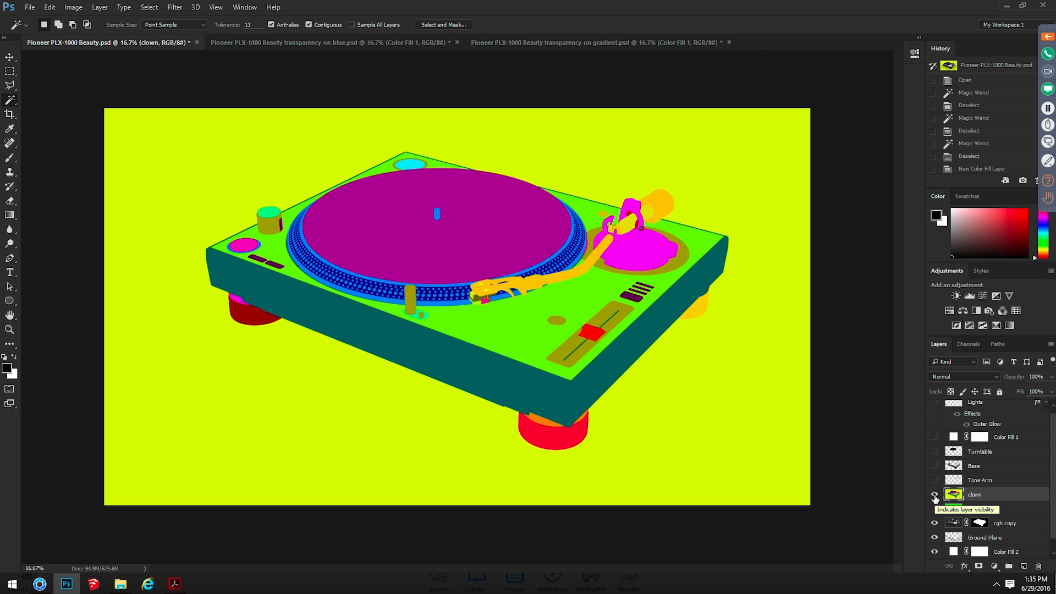
{"action": "left_click", "coordinate": [934, 496]}
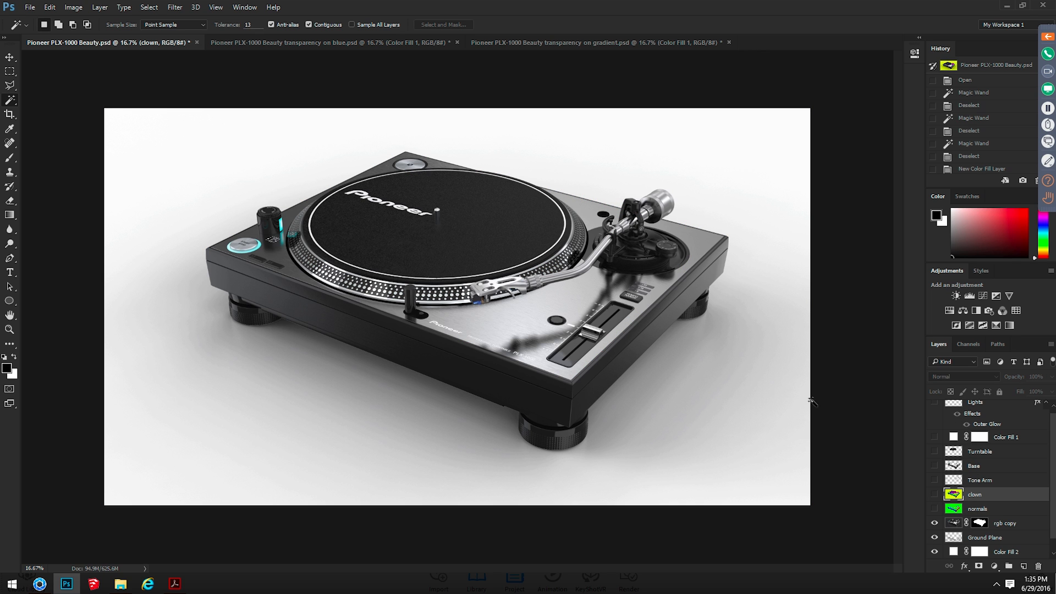
{"action": "left_click", "coordinate": [935, 466]}
{"action": "left_click", "coordinate": [979, 453]}
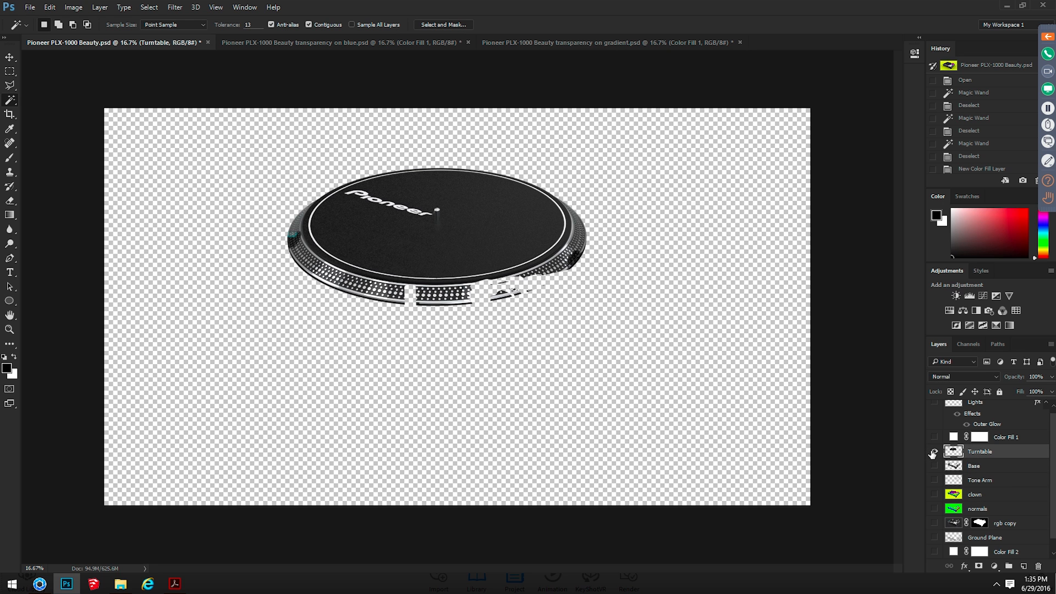
{"action": "left_click", "coordinate": [934, 452], "text": "alt"}
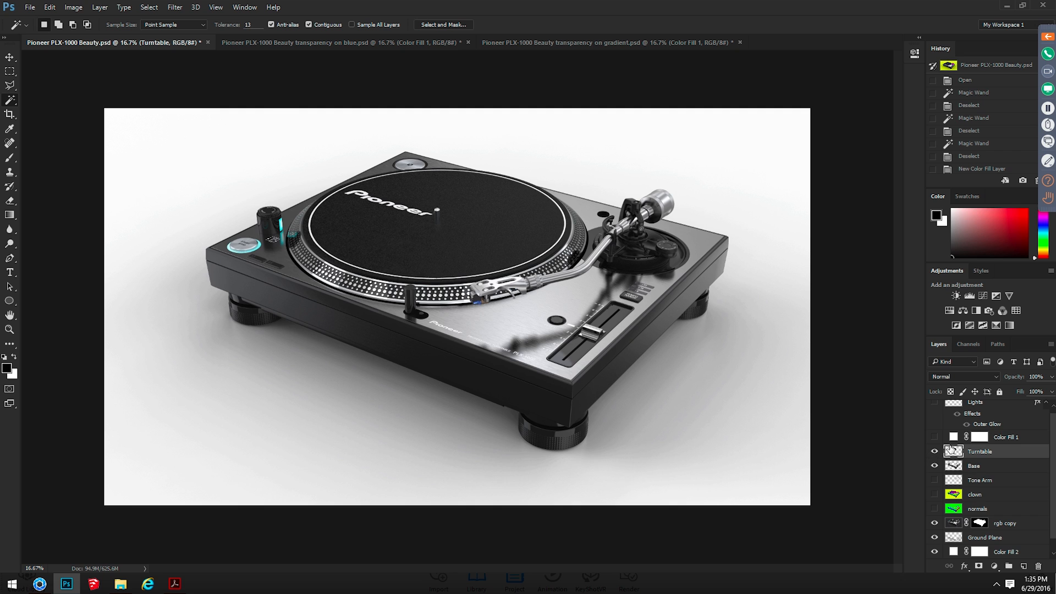
Move the clown layer to the top of the layer stack, above Lights, and show it
{"action": "left_click", "coordinate": [975, 495]}
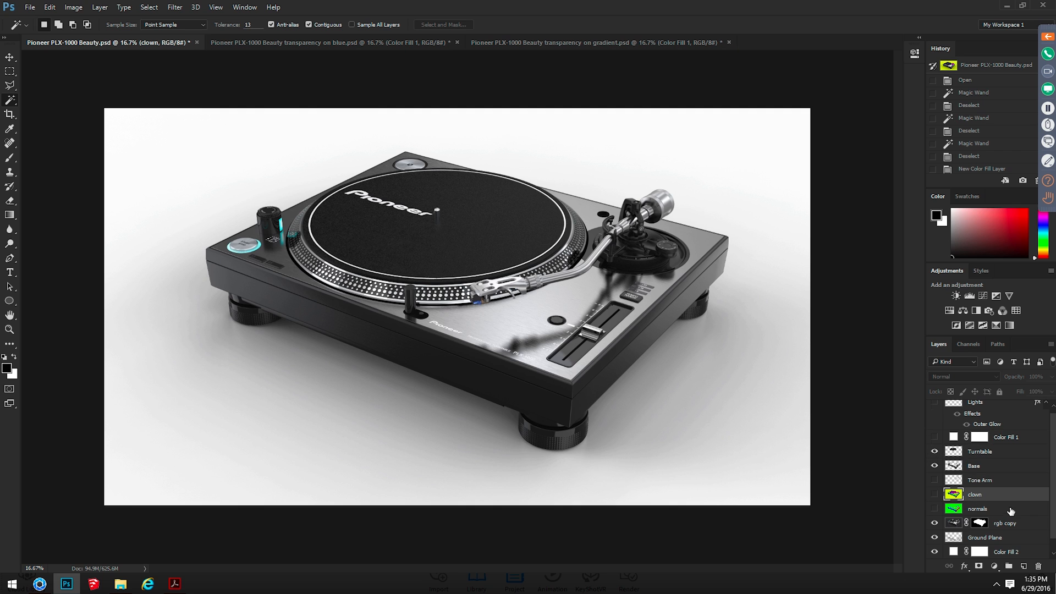
{"action": "left_click_drag", "start_coordinate": [980, 403], "coordinate": [979, 408]}
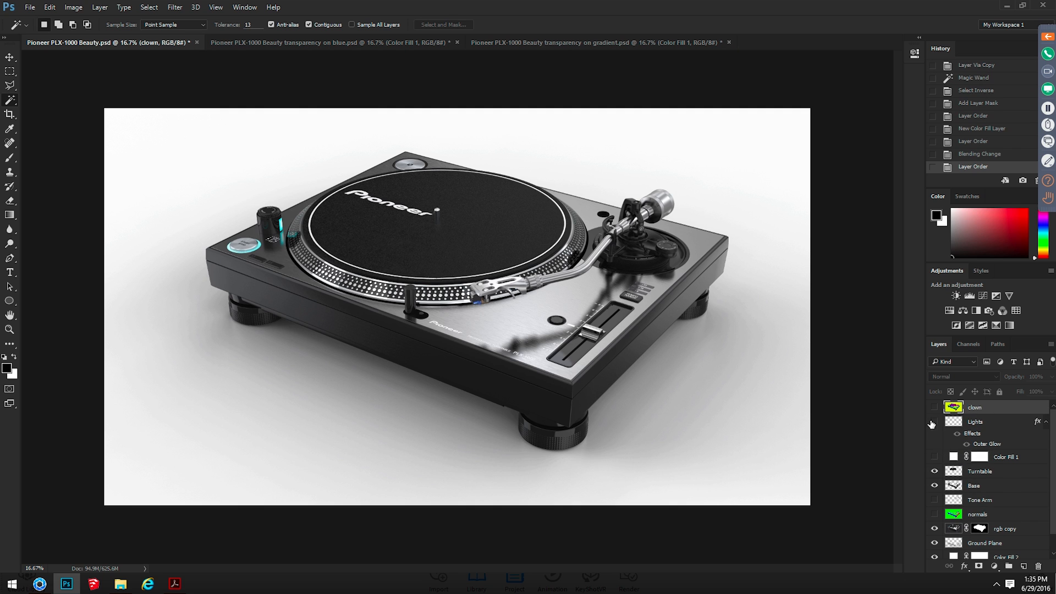
{"action": "left_click", "coordinate": [934, 407]}
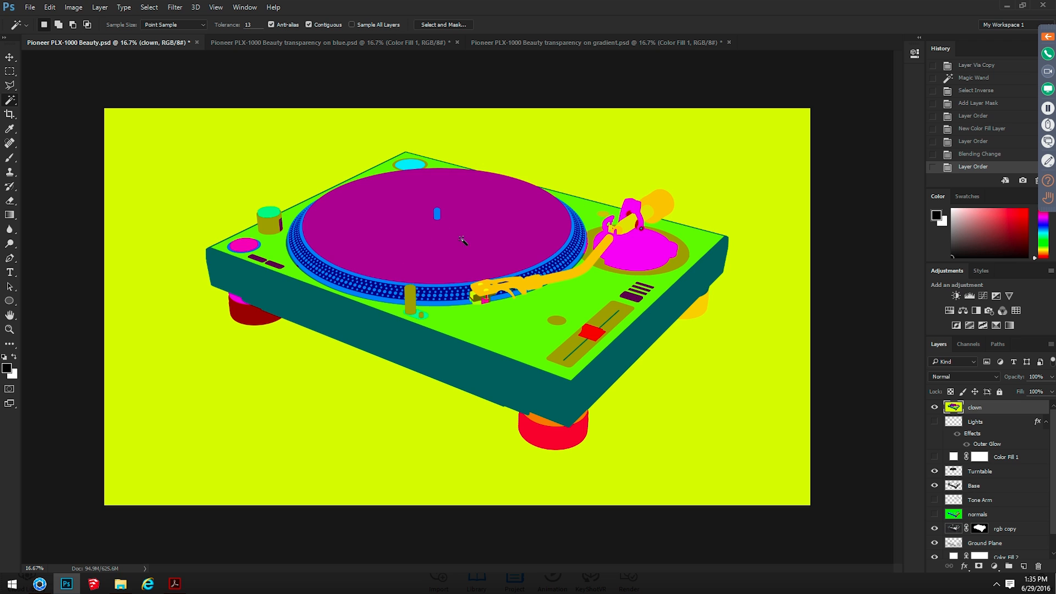
Select the purple platter area on the clown layer, hide that layer and mask the Turntable layer with the selection
{"action": "left_click", "coordinate": [506, 247]}
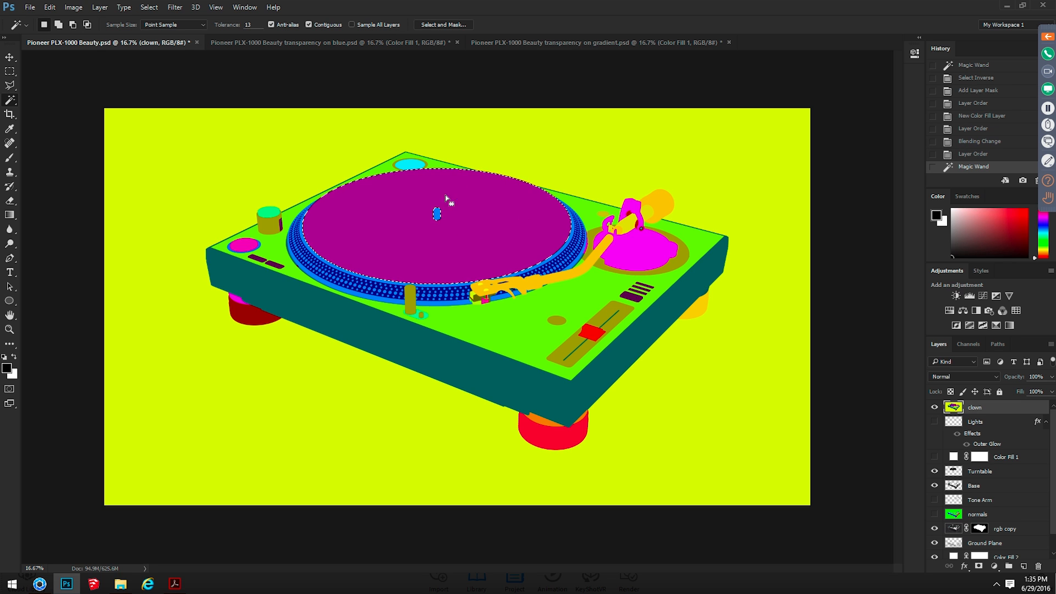
{"action": "left_click", "coordinate": [934, 407]}
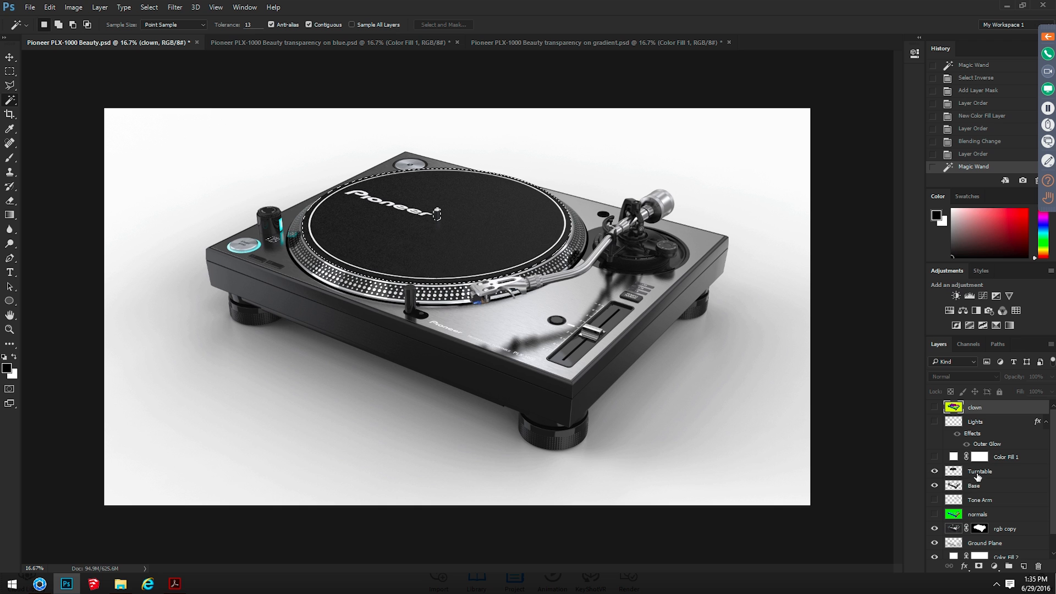
{"action": "left_click", "coordinate": [975, 472]}
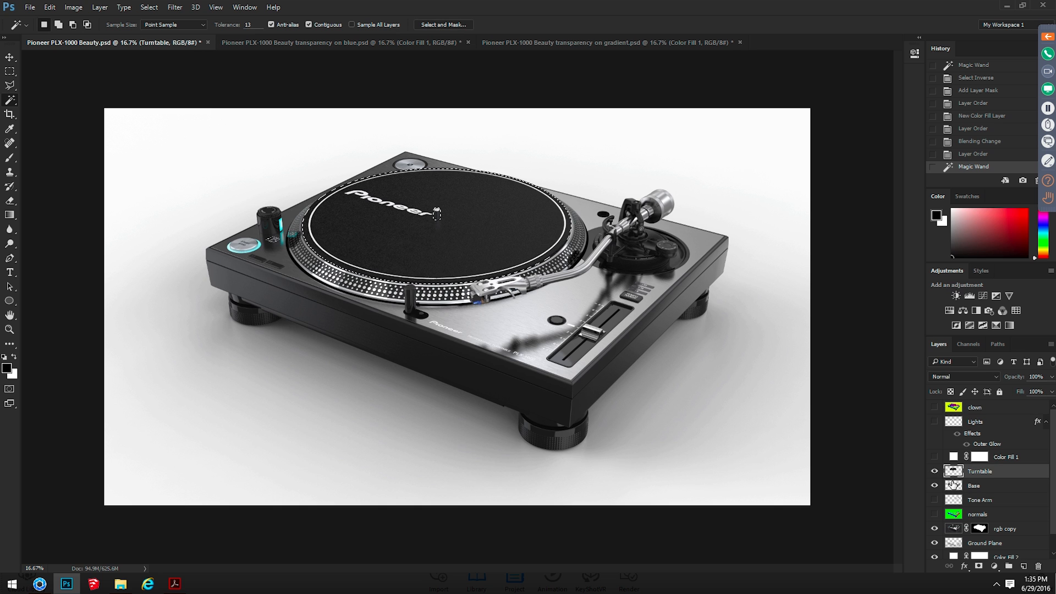
{"action": "left_click", "coordinate": [979, 567]}
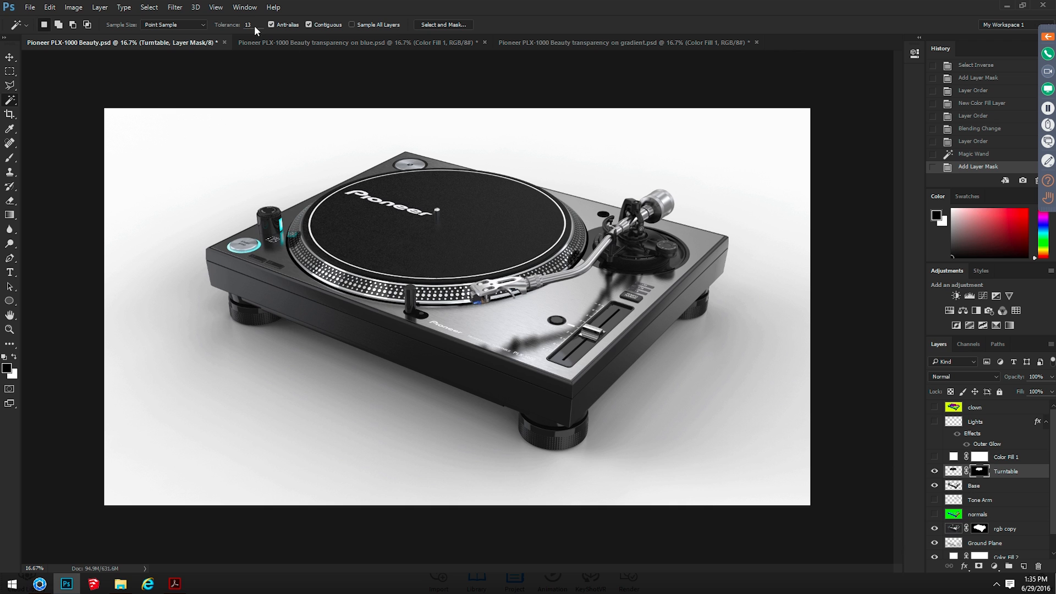
{"action": "left_click", "coordinate": [100, 7]}
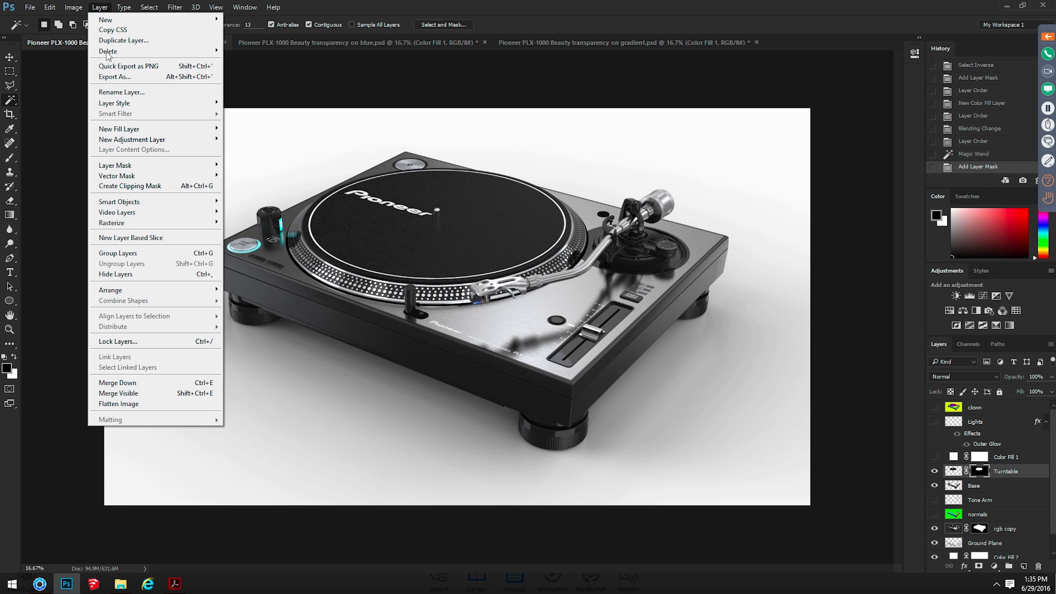
{"action": "mouse_move", "coordinate": [73, 8]}
{"action": "mouse_move", "coordinate": [138, 35]}
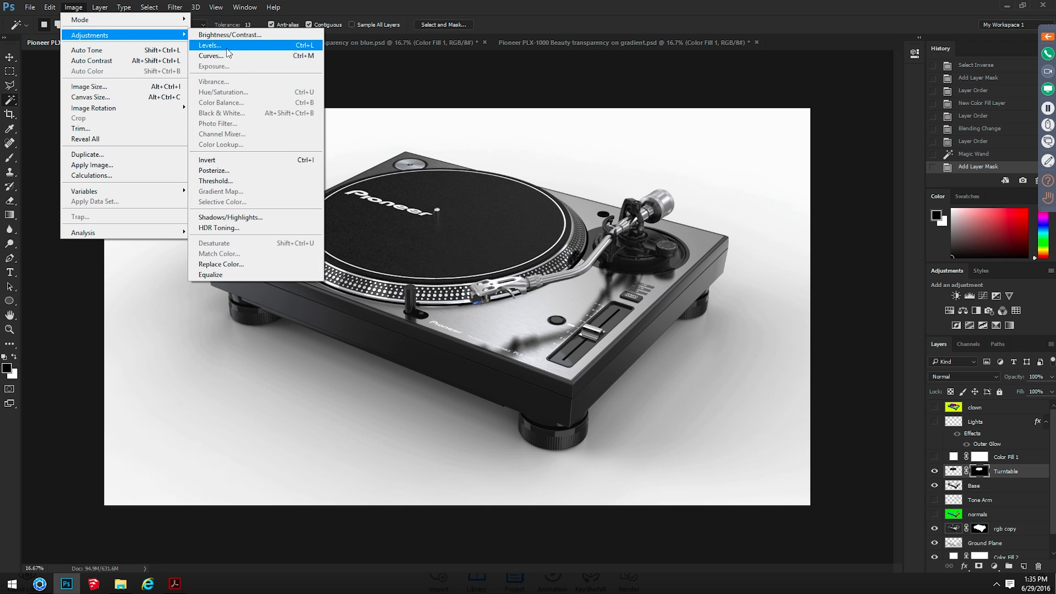
{"action": "left_click", "coordinate": [267, 56]}
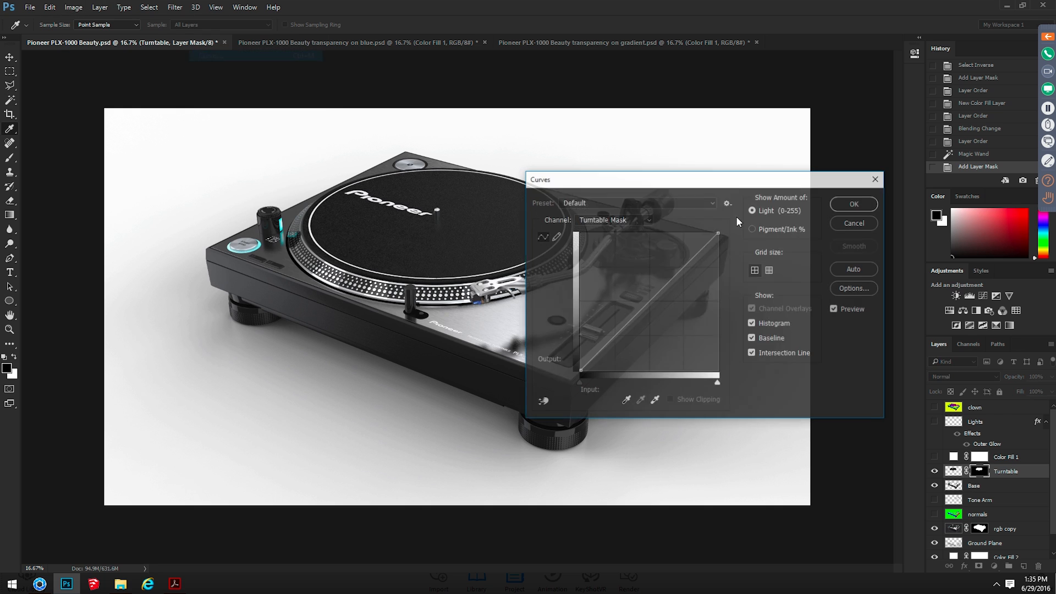
{"action": "mouse_move", "coordinate": [675, 275]}
{"action": "left_mouse_down"}
{"action": "mouse_move", "coordinate": [675, 256]}
{"action": "mouse_move", "coordinate": [691, 274]}
{"action": "left_mouse_up"}
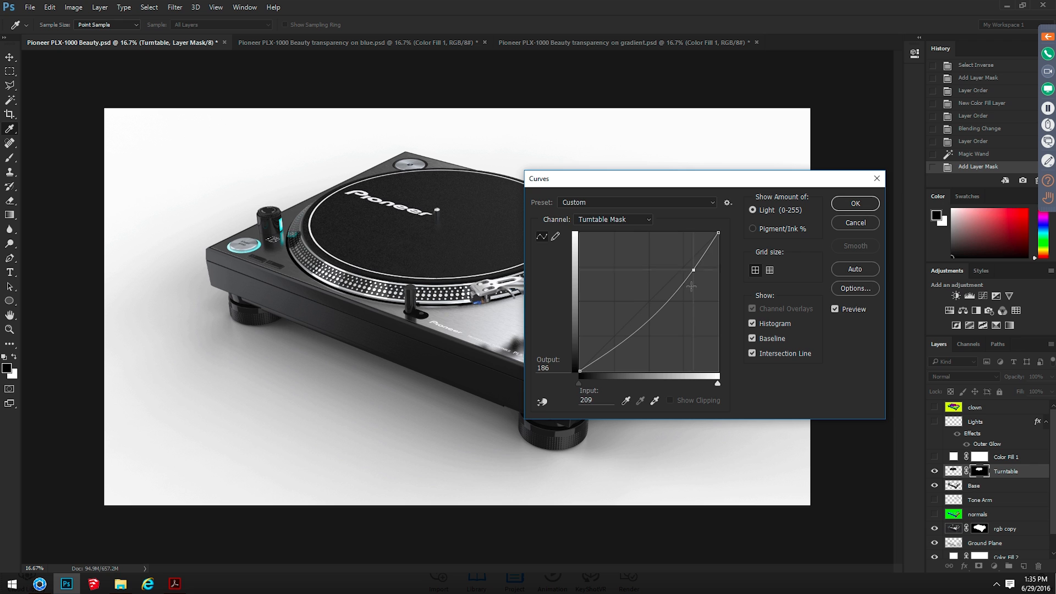
{"action": "key", "text": "Escape"}
Apply Curves to the Turntable layer's image, not its mask, with RGB points at input 204, output 222 and input 159, output 168
{"action": "left_click", "coordinate": [958, 470]}
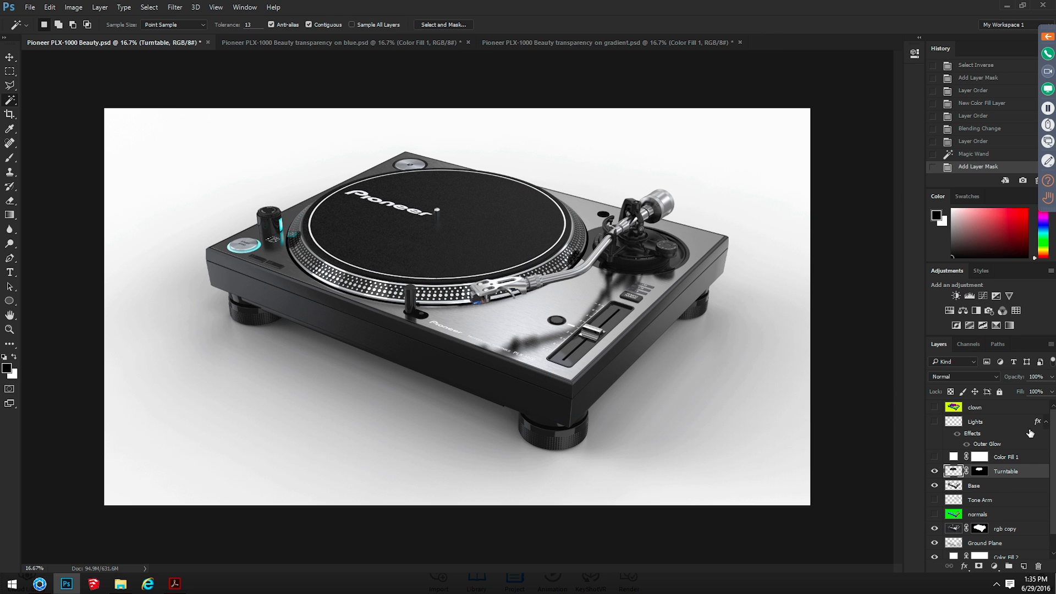
{"action": "key", "text": "ctrl+m"}
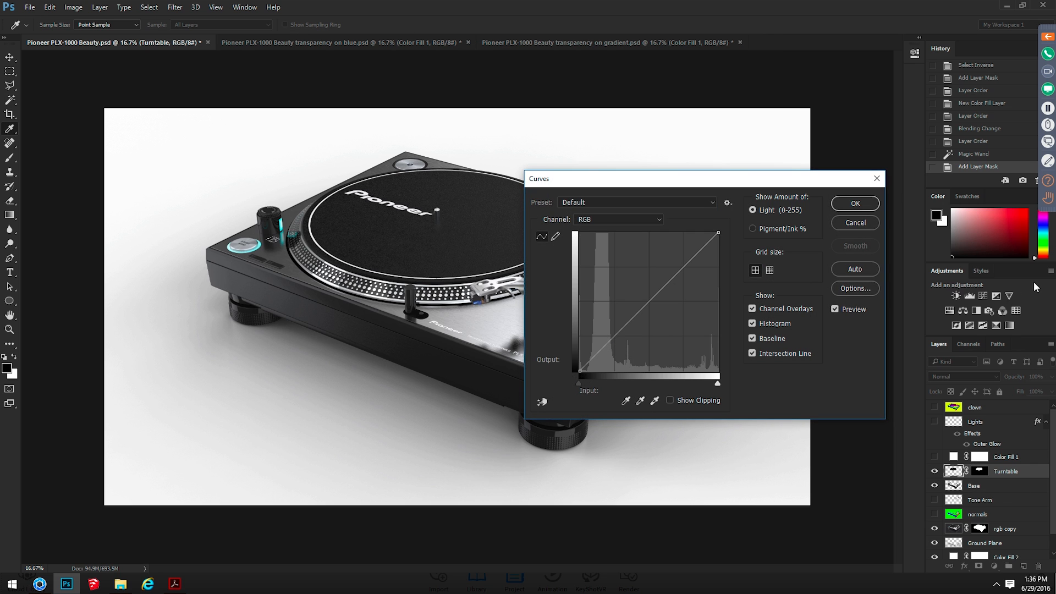
{"action": "left_click", "coordinate": [675, 253]}
{"action": "left_click", "coordinate": [654, 271]}
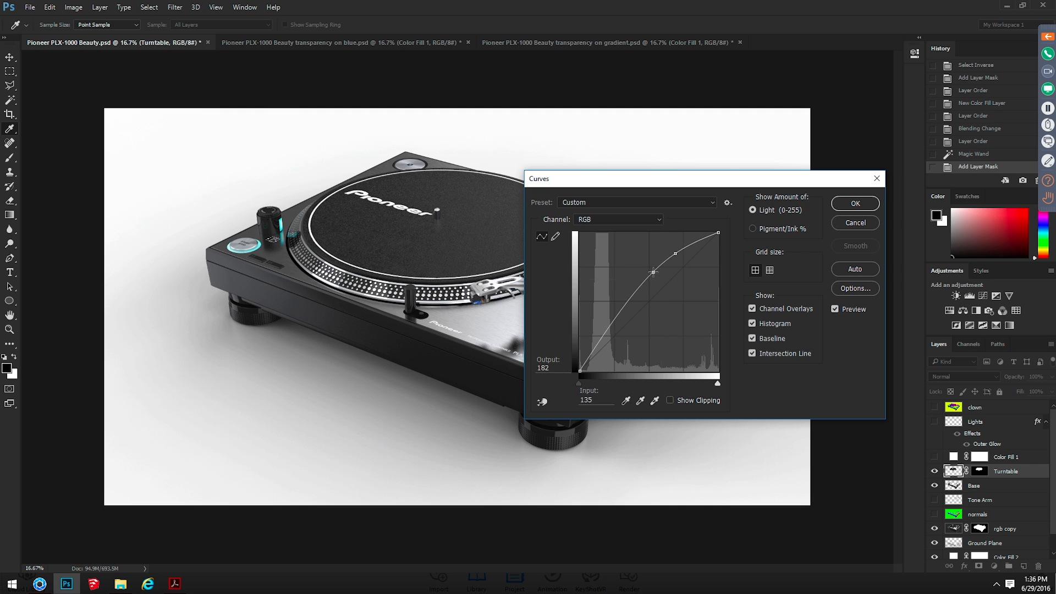
{"action": "left_click_drag", "start_coordinate": [653, 272], "coordinate": [690, 250]}
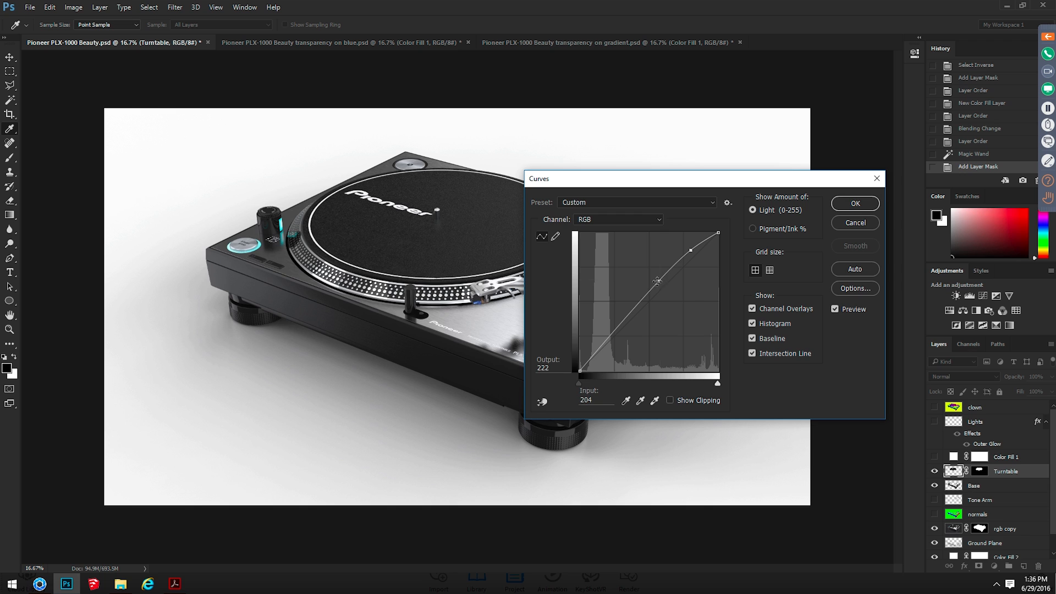
{"action": "left_click_drag", "start_coordinate": [657, 281], "coordinate": [666, 280]}
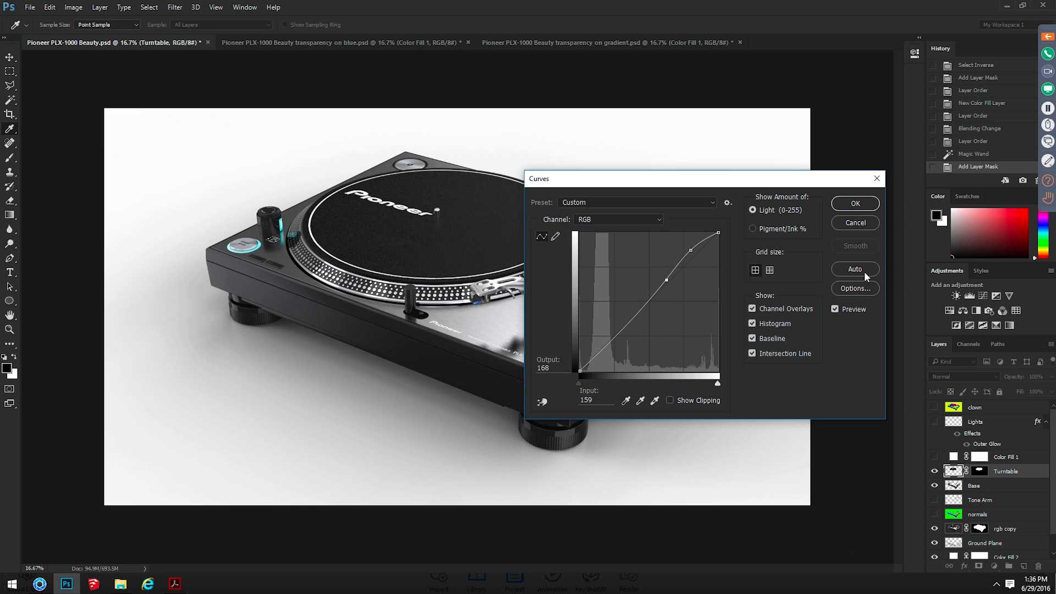
{"action": "left_click", "coordinate": [855, 203]}
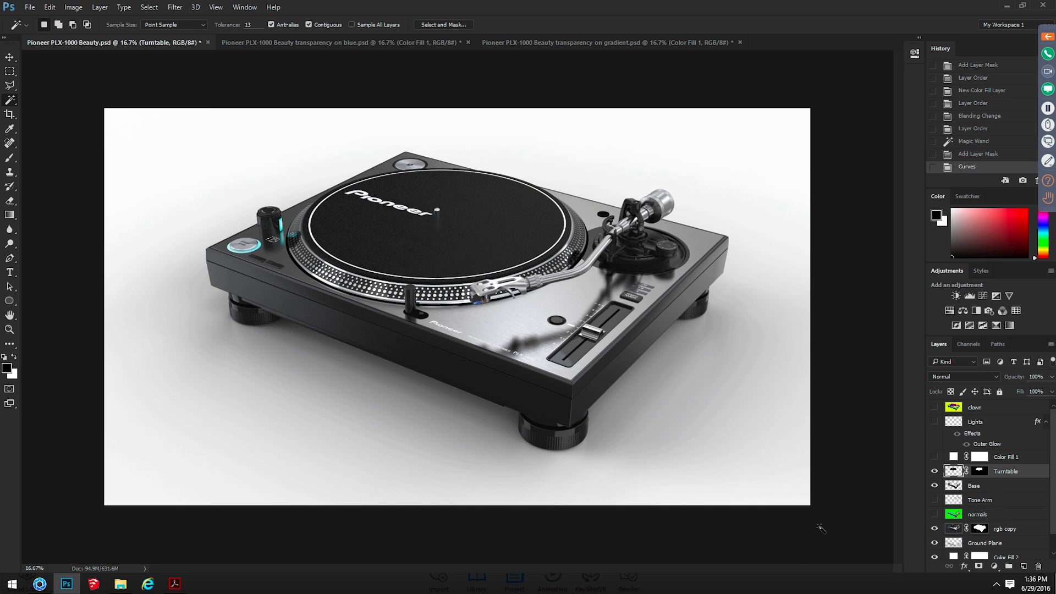
Switch to the KeyShot + Photoshop.pdf presentation and advance to the Shadow Pass and Ambient Occlusion Pass page
{"action": "scroll", "coordinate": [983, 462], "scroll_direction": "down", "scroll_amount": 1}
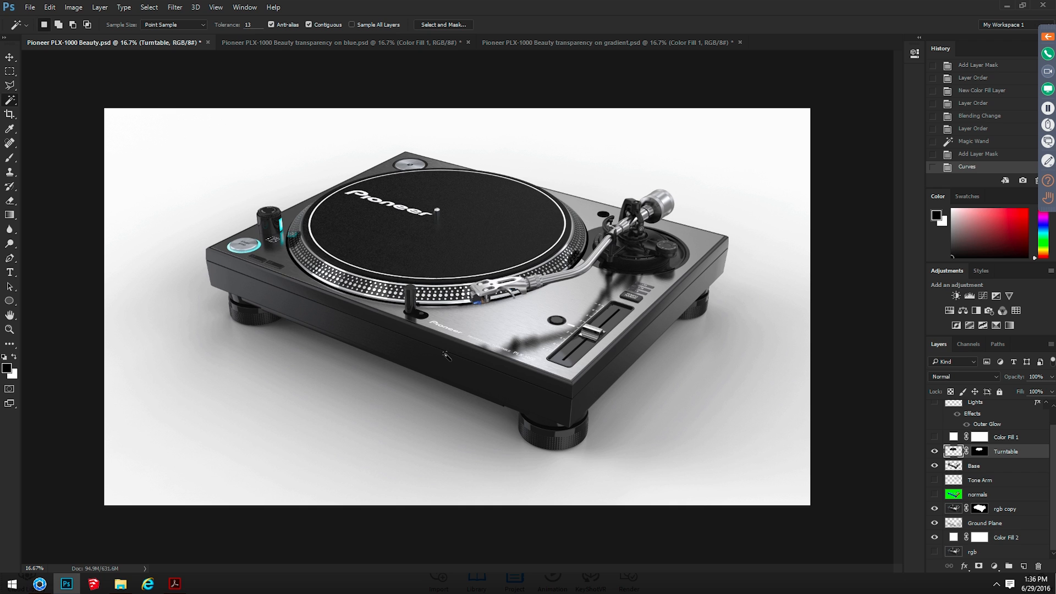
{"action": "key", "text": "alt+Tab"}
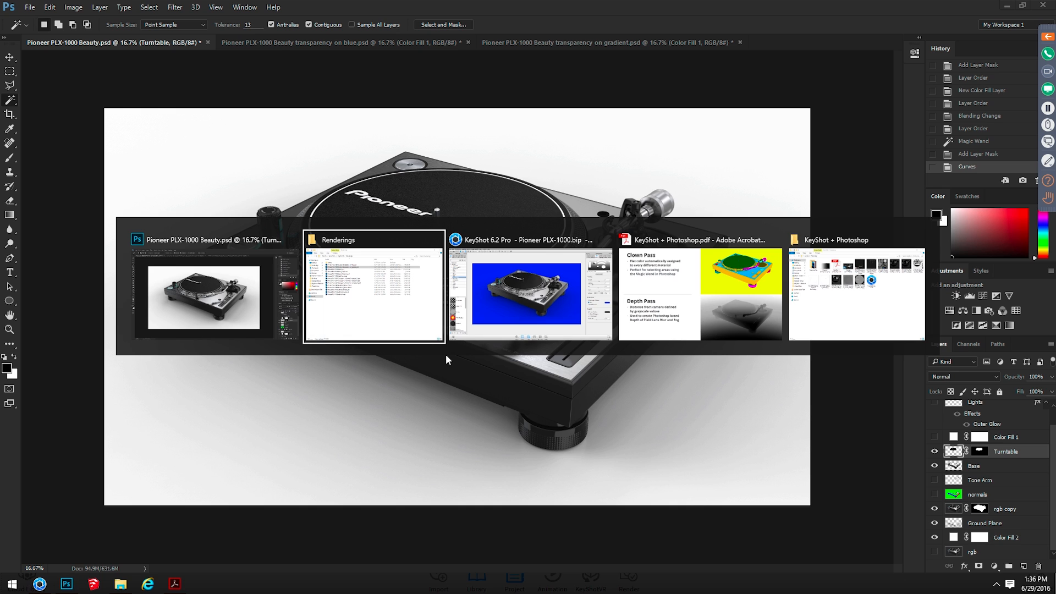
{"action": "key", "text": "alt+Tab"}
{"action": "key", "text": "alt+Tab"}
{"action": "left_click", "coordinate": [556, 289]}
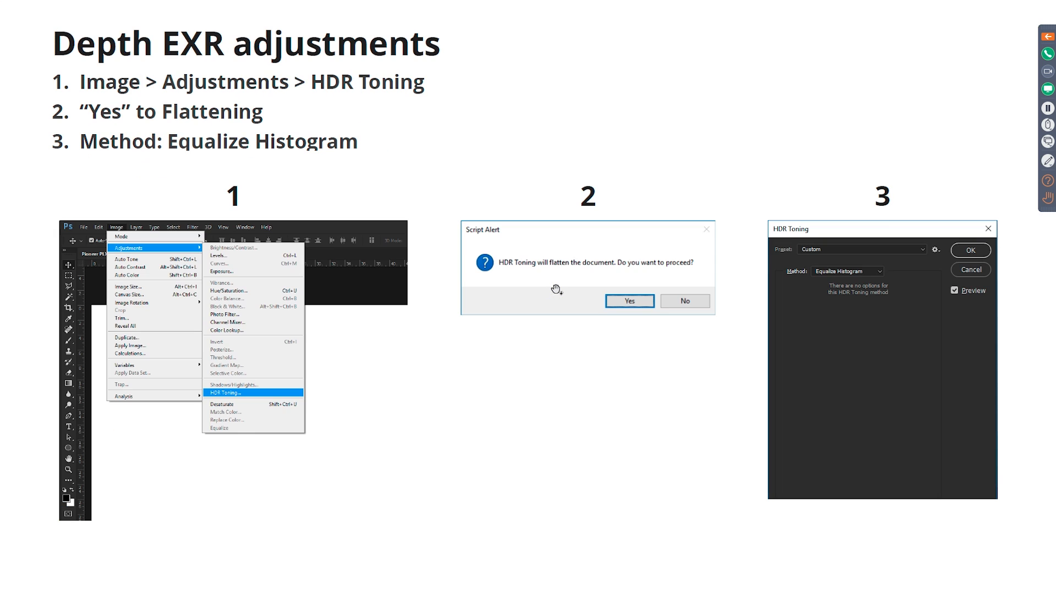
{"action": "left_click", "coordinate": [557, 289]}
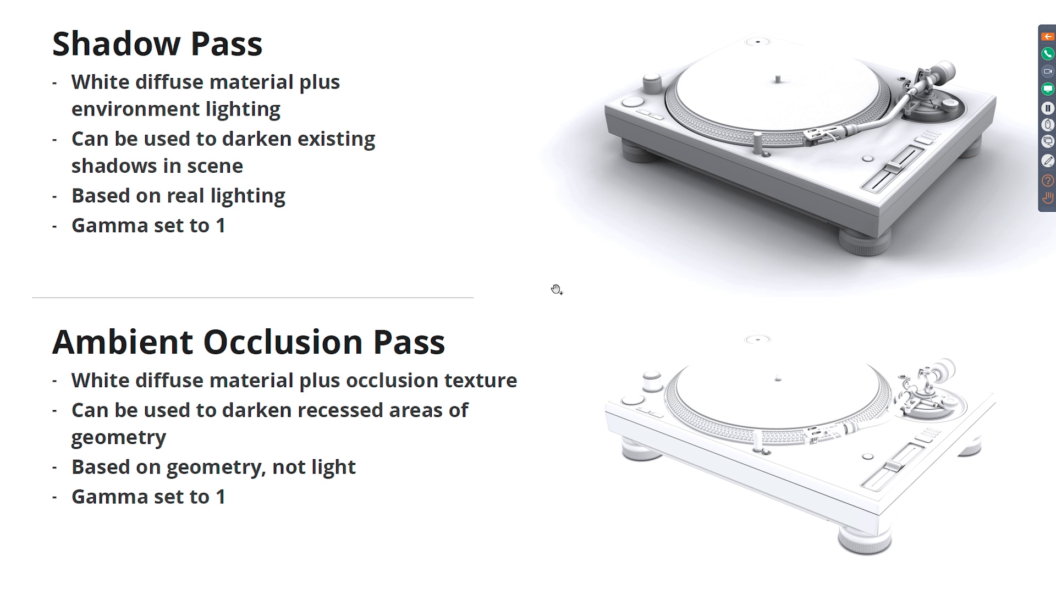
Switch to the KeyShot scene Pioneer PLX-1000.bip and resume the paused real-time rendering
{"action": "key", "text": "alt+Tab"}
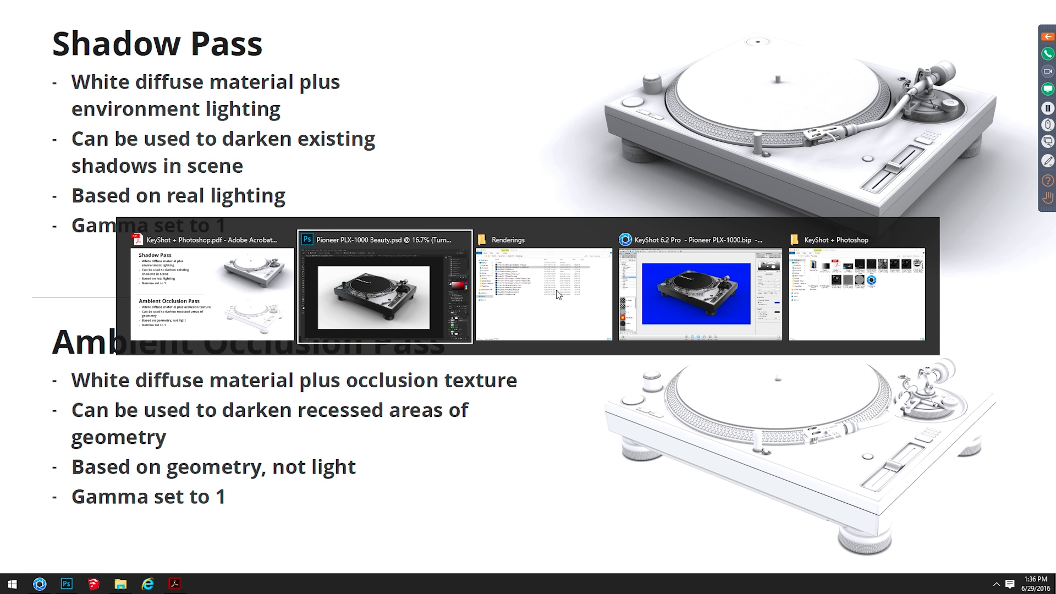
{"action": "key", "text": "alt+Tab"}
{"action": "key", "text": "alt+Tab"}
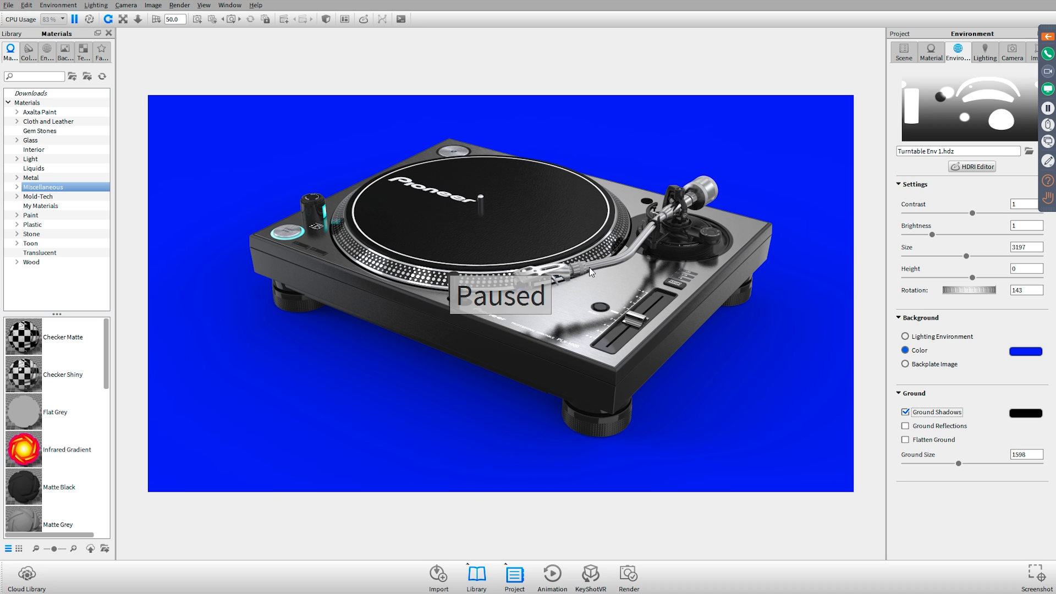
{"action": "key", "text": "shift+p"}
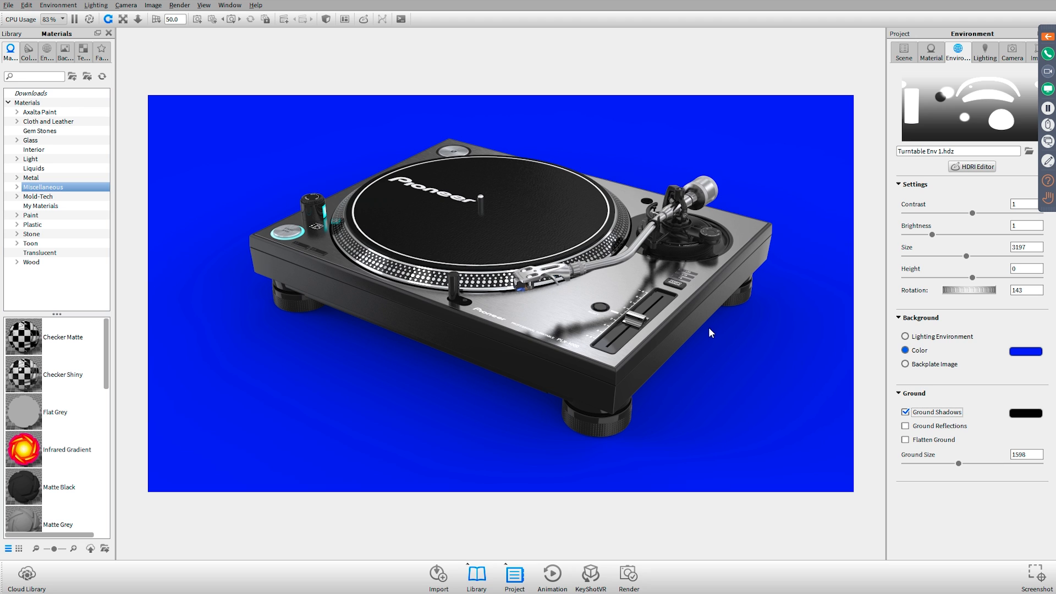
Add a scene set named Shadow Pass with no camera and without linked materials
{"action": "left_click", "coordinate": [909, 57]}
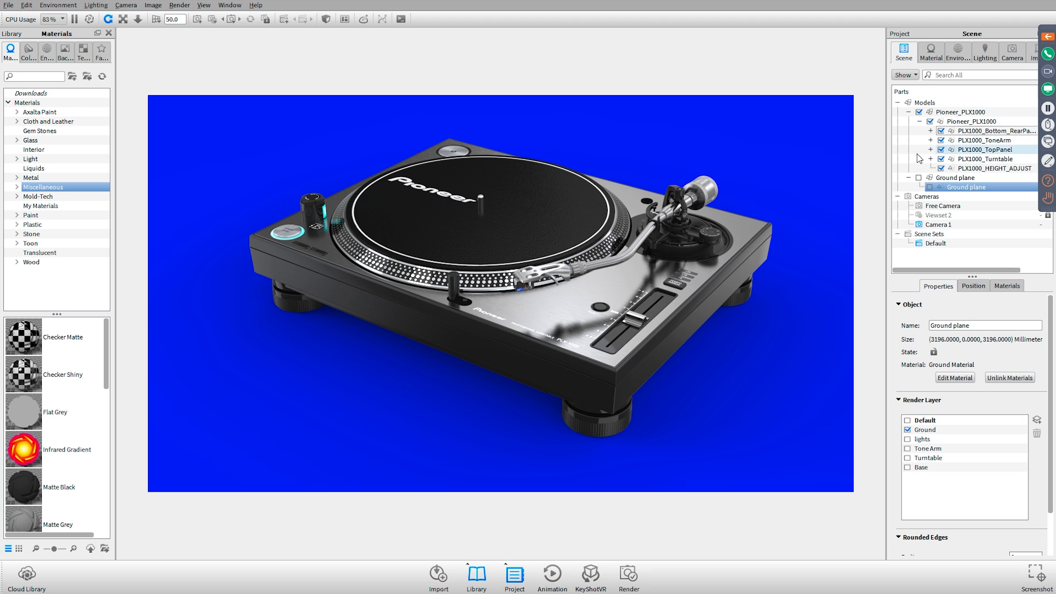
{"action": "left_click", "coordinate": [911, 307]}
{"action": "left_click", "coordinate": [953, 235]}
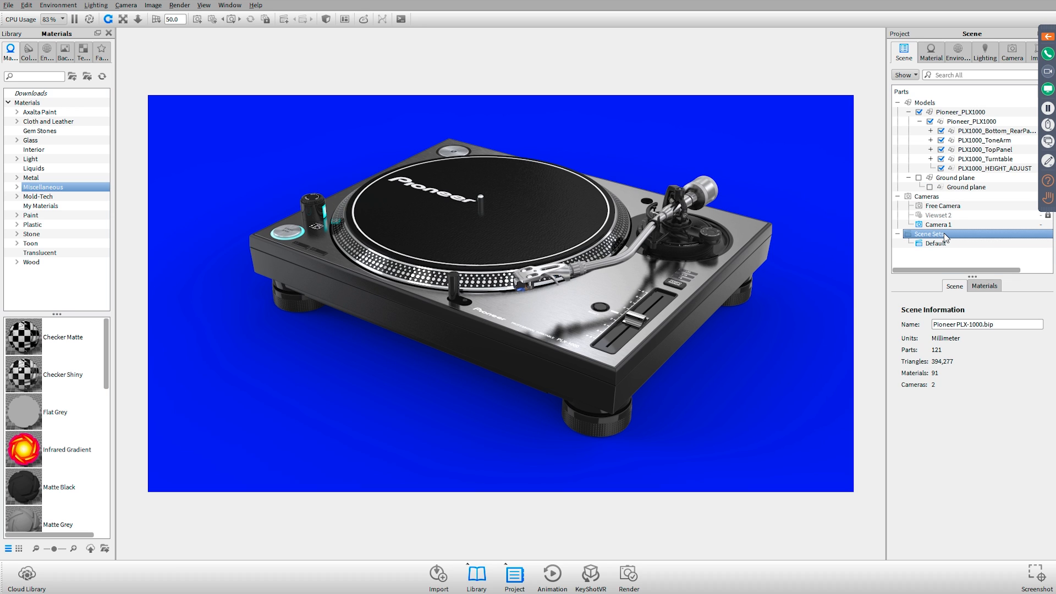
{"action": "right_click", "coordinate": [943, 232]}
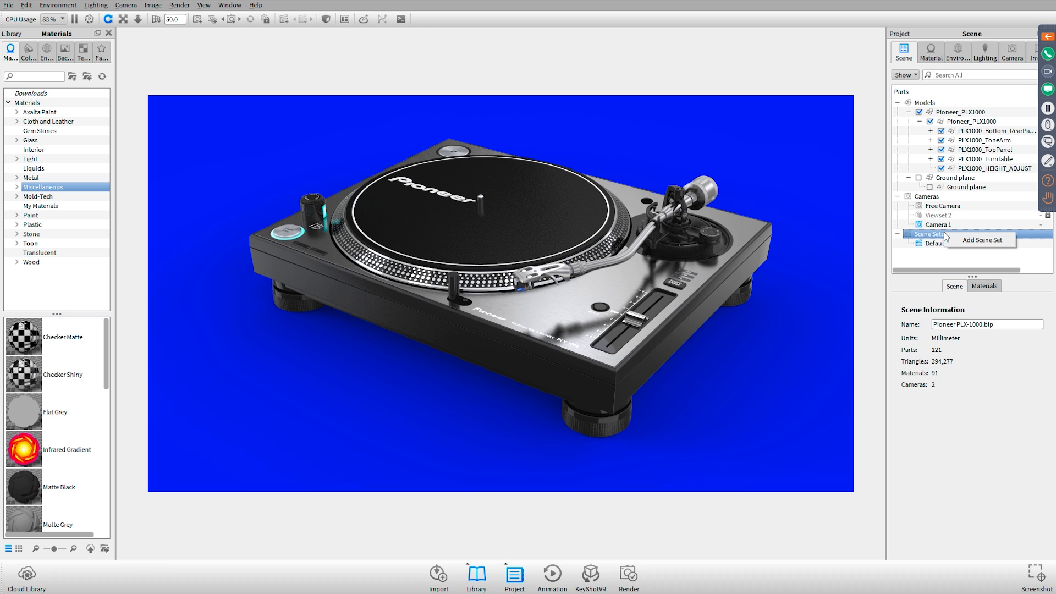
{"action": "left_click", "coordinate": [985, 243]}
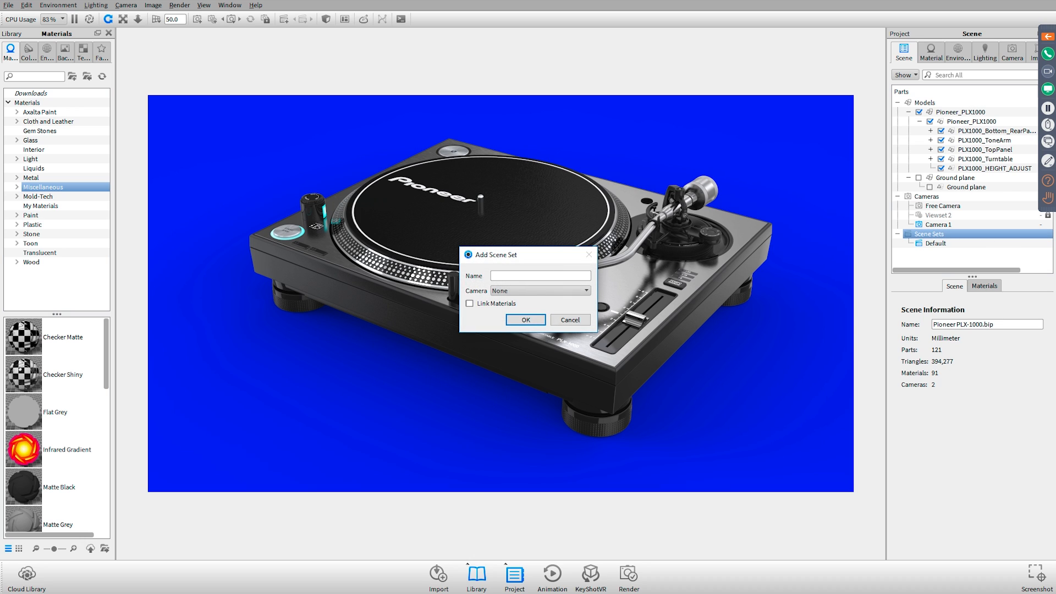
{"action": "type", "text": "Shadow Pass"}
{"action": "key", "text": "Return"}
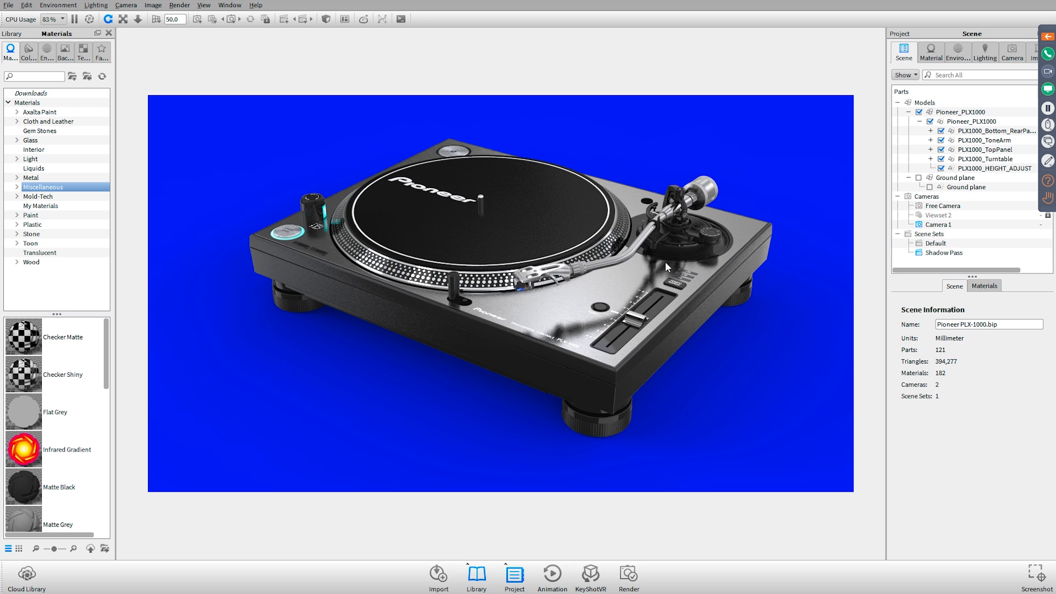
Check the shadow pass notes in the PDF, return to KeyShot and apply the Matte White material to the whole Pioneer_PLX1000 model
{"action": "key", "text": "alt+Tab"}
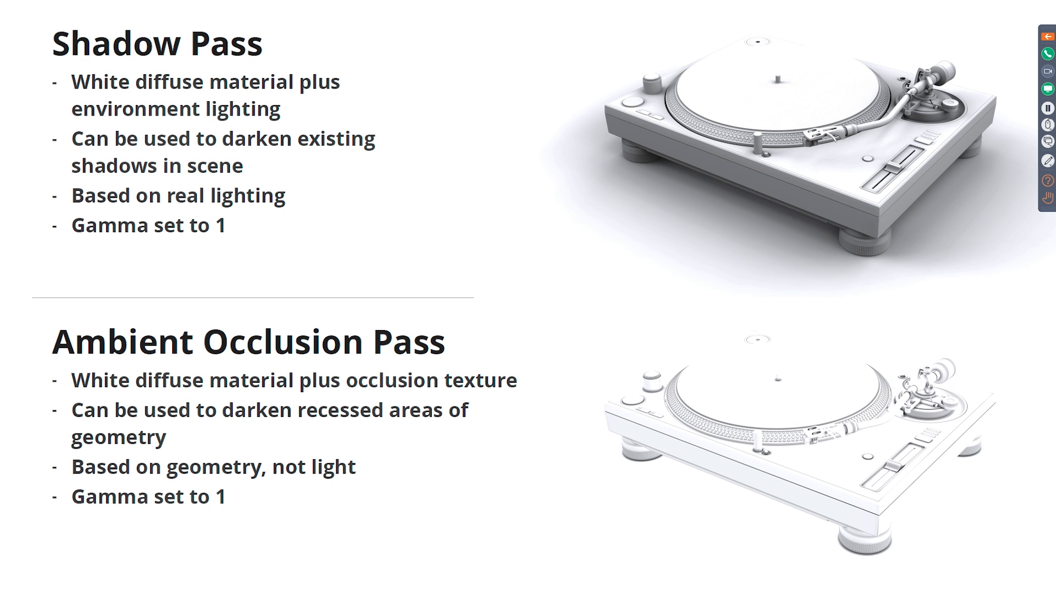
{"action": "key", "text": "alt+Tab"}
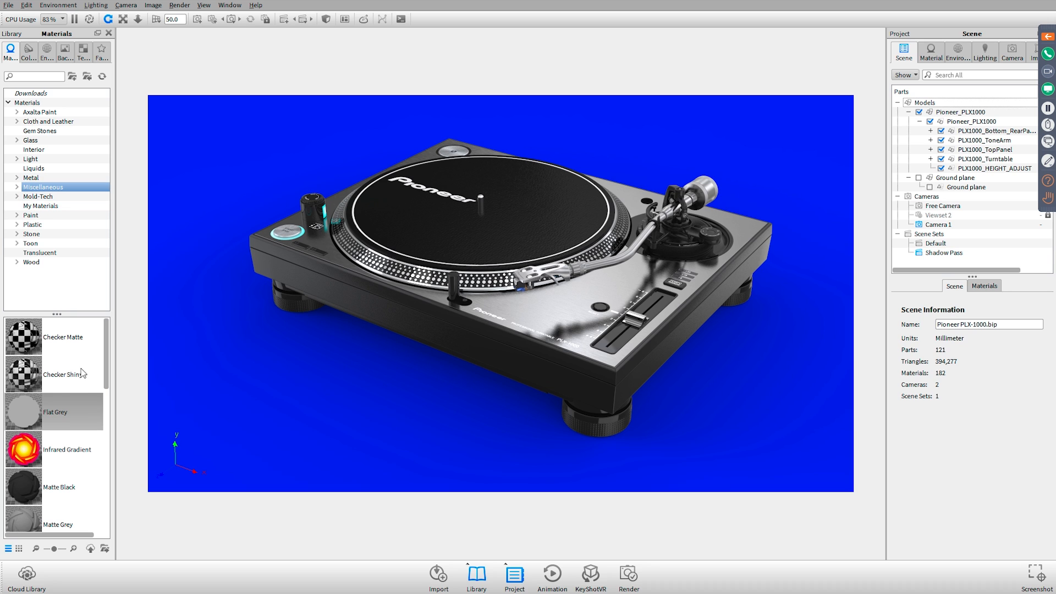
{"action": "scroll", "coordinate": [88, 392], "scroll_direction": "down", "scroll_amount": 3}
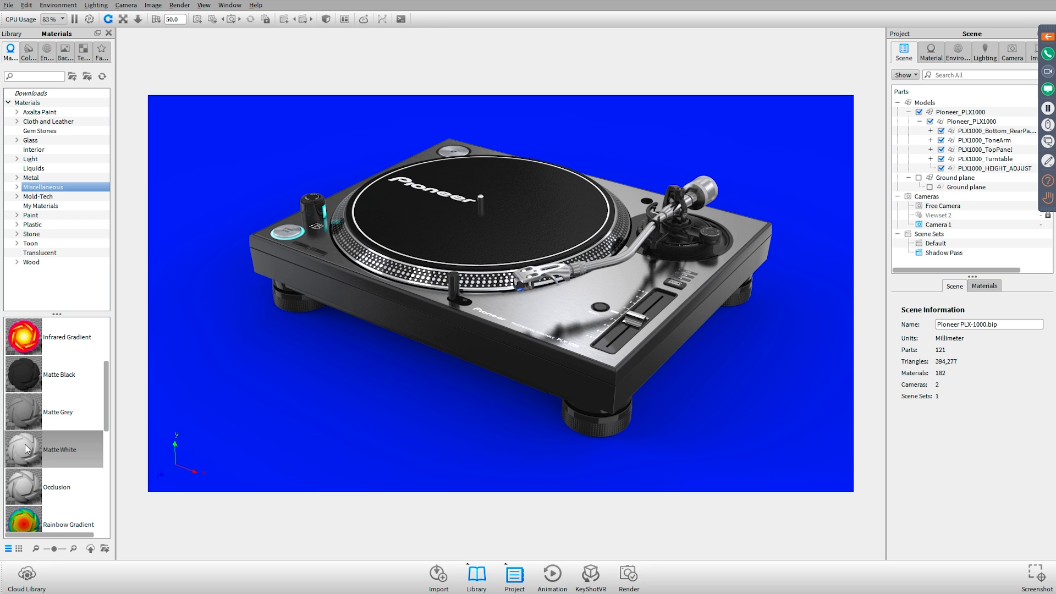
{"action": "left_click_drag", "start_coordinate": [26, 450], "coordinate": [944, 115]}
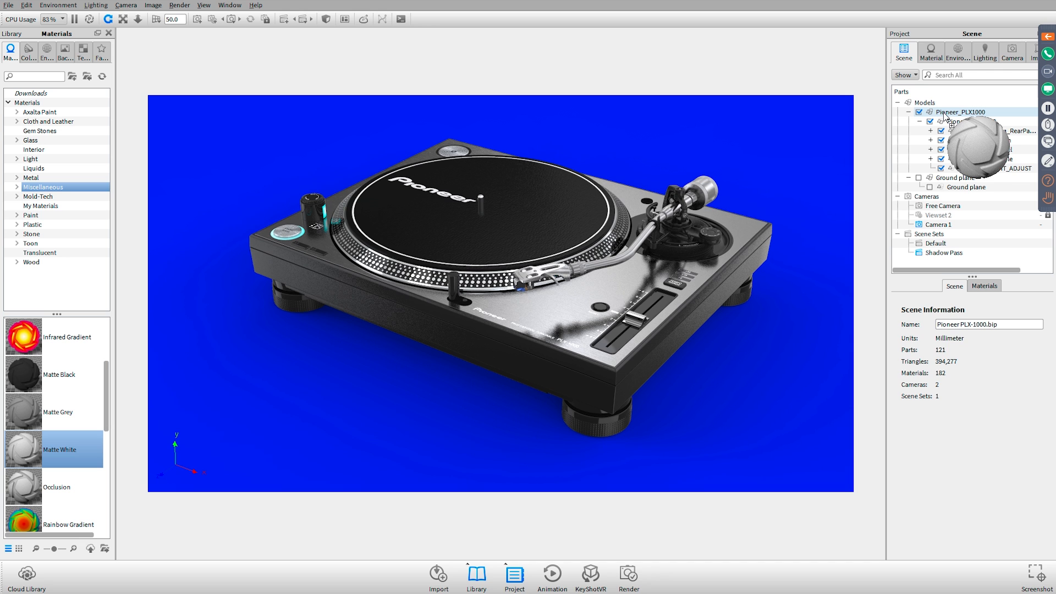
{"action": "left_click_drag", "start_coordinate": [944, 116], "coordinate": [944, 116]}
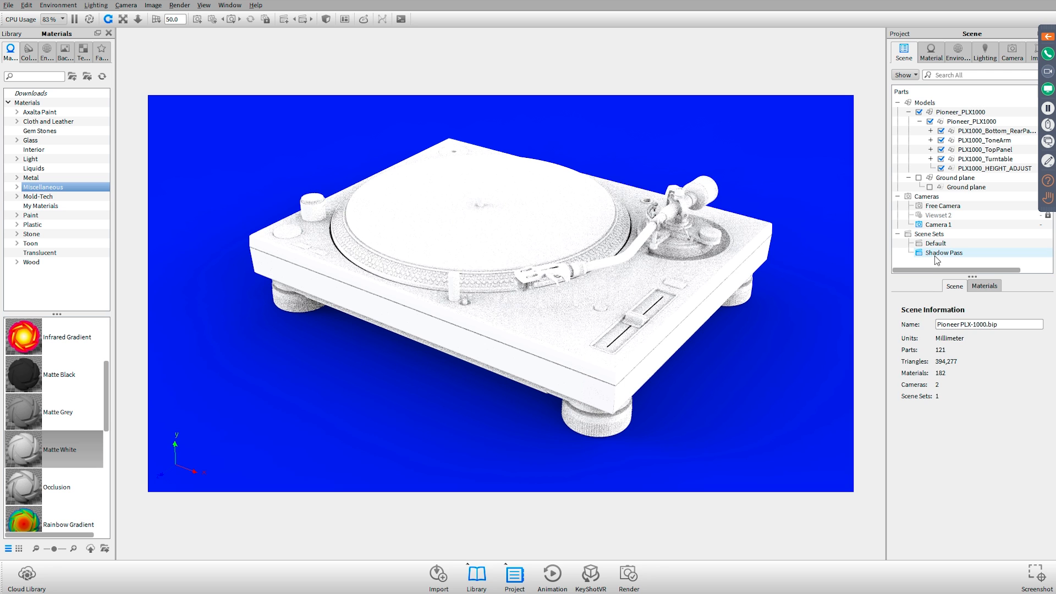
Compare the Default scene set with Shadow Pass, and show the Ground plane model in the Shadow Pass set
{"action": "left_click", "coordinate": [934, 243]}
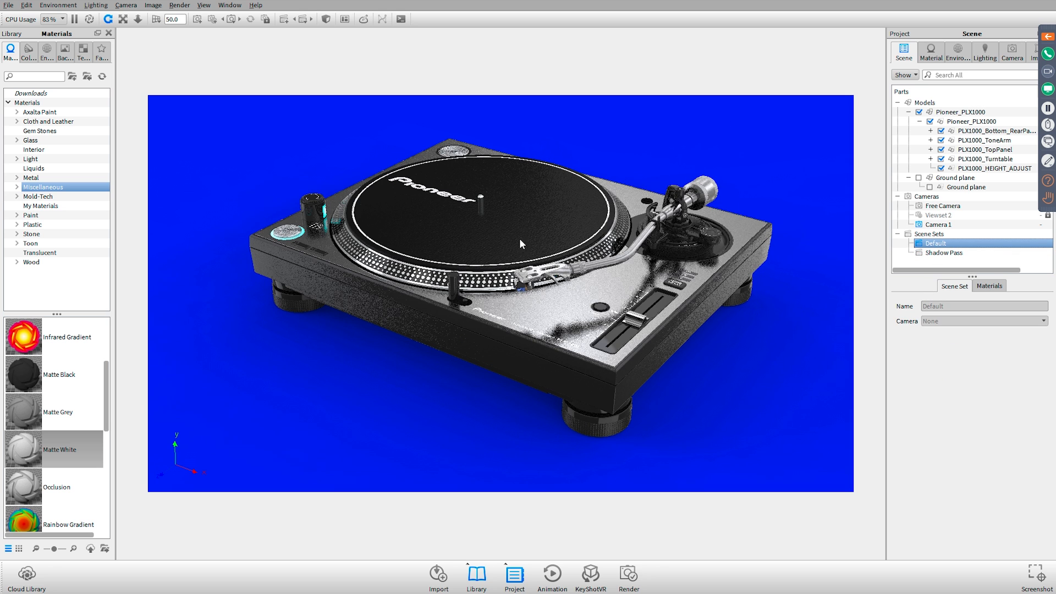
{"action": "left_click", "coordinate": [933, 253]}
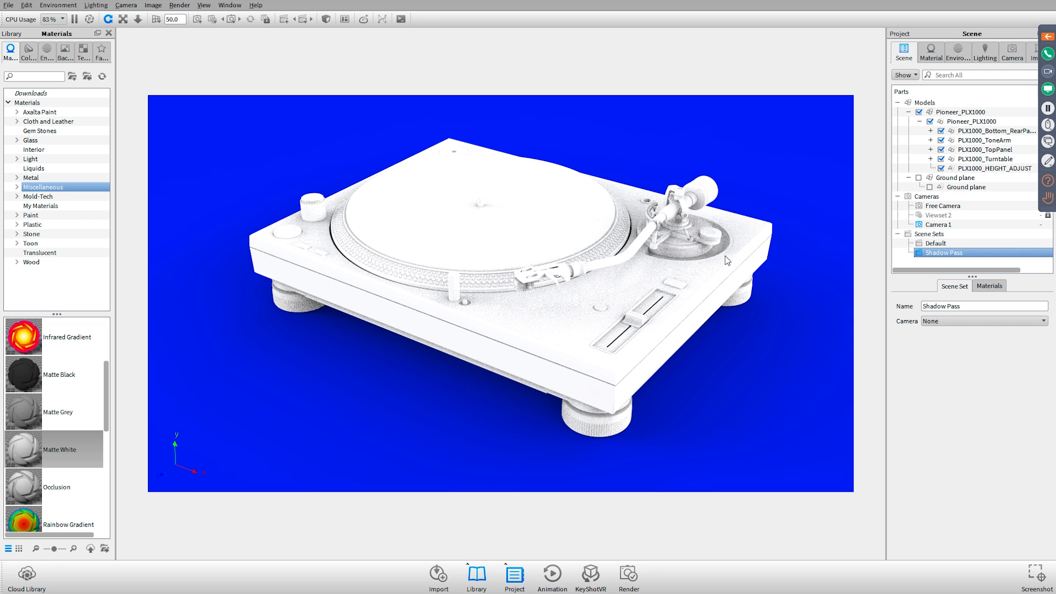
{"action": "left_click", "coordinate": [919, 178]}
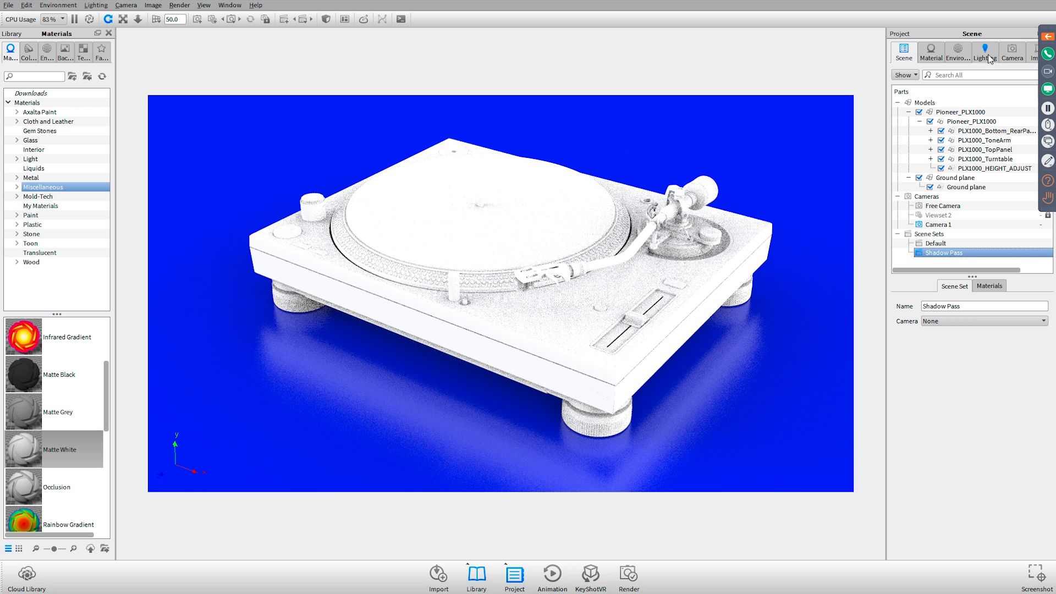
Set the environment's background color to white, 100% grayscale brightness, and hide the coordinate legend in the real-time view
{"action": "left_click", "coordinate": [958, 53]}
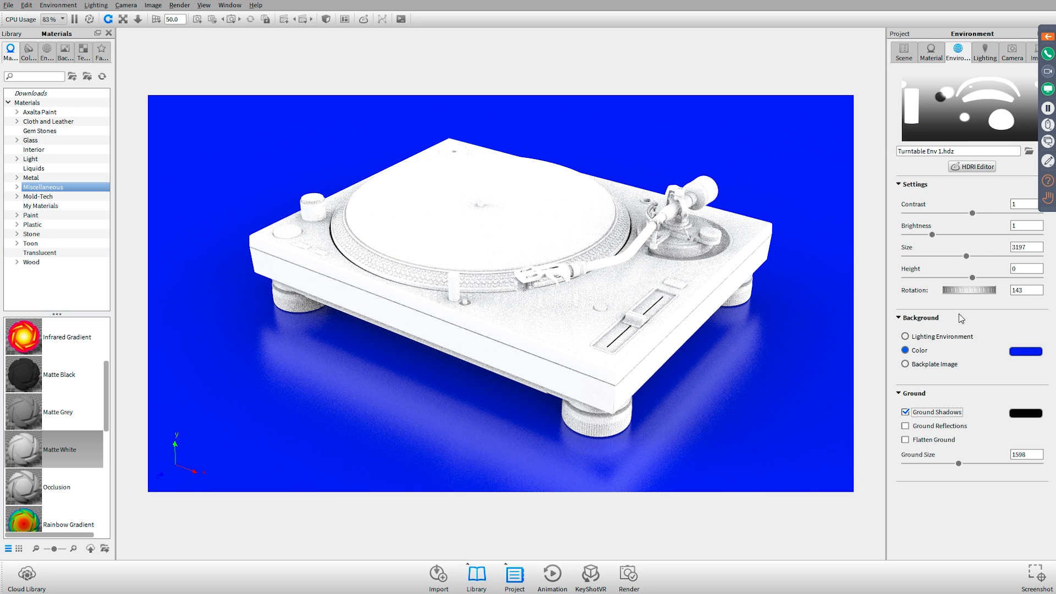
{"action": "left_click", "coordinate": [1034, 354]}
{"action": "left_click", "coordinate": [1022, 353]}
{"action": "left_click", "coordinate": [974, 271]}
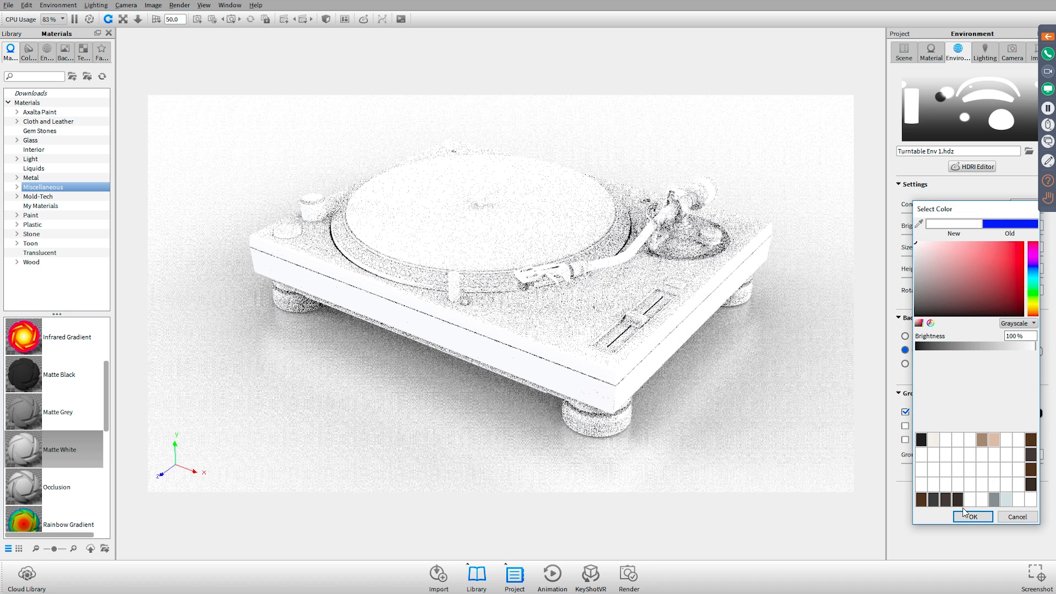
{"action": "left_click", "coordinate": [969, 517]}
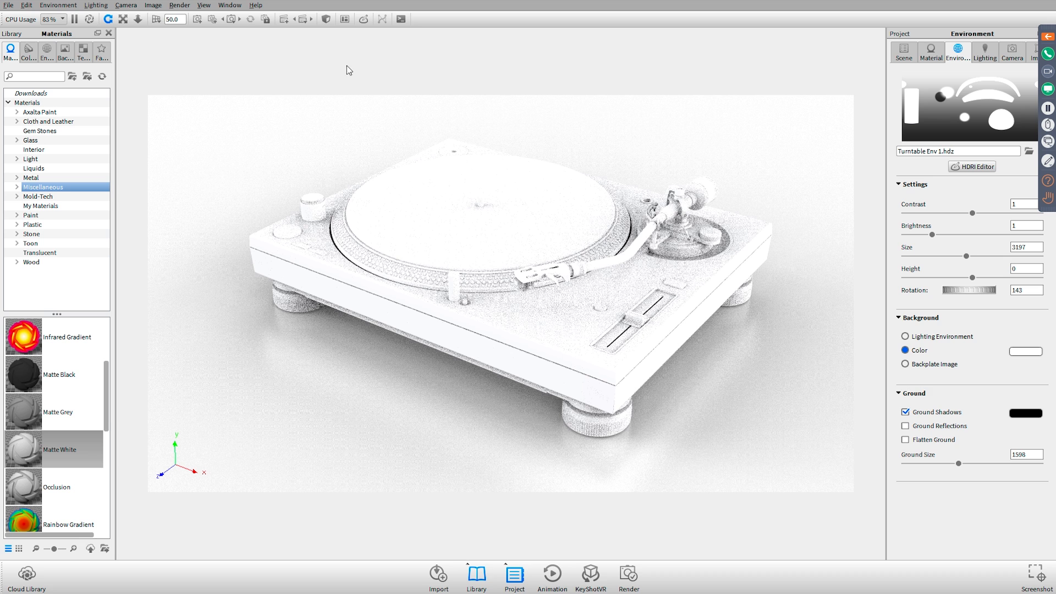
{"action": "left_click", "coordinate": [204, 5]}
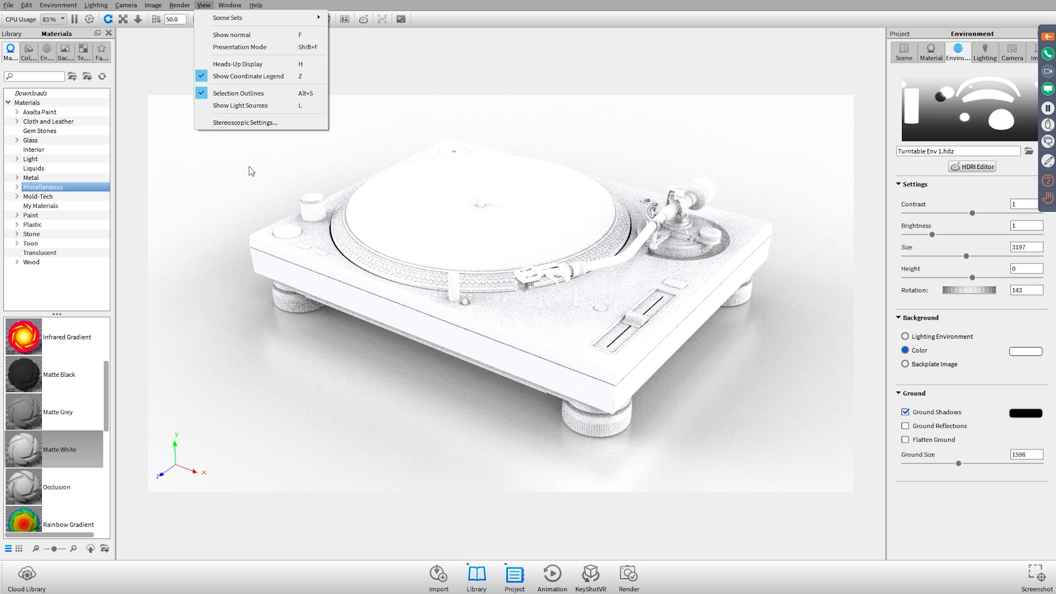
{"action": "left_click", "coordinate": [278, 76]}
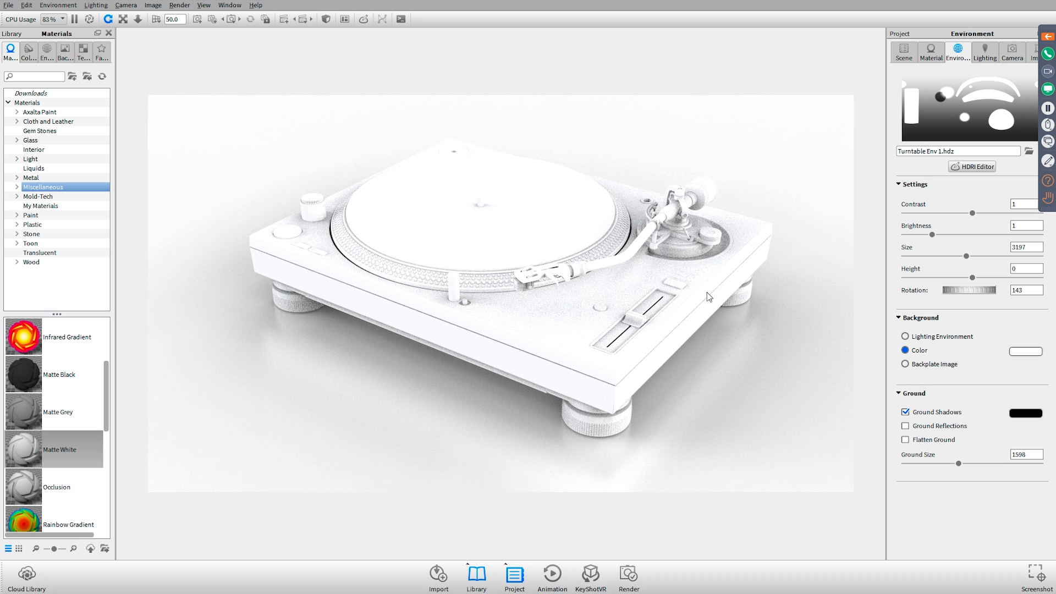
Copy the matte white material from the turntable's bottom panel onto the ground plane
{"action": "left_click", "coordinate": [904, 53]}
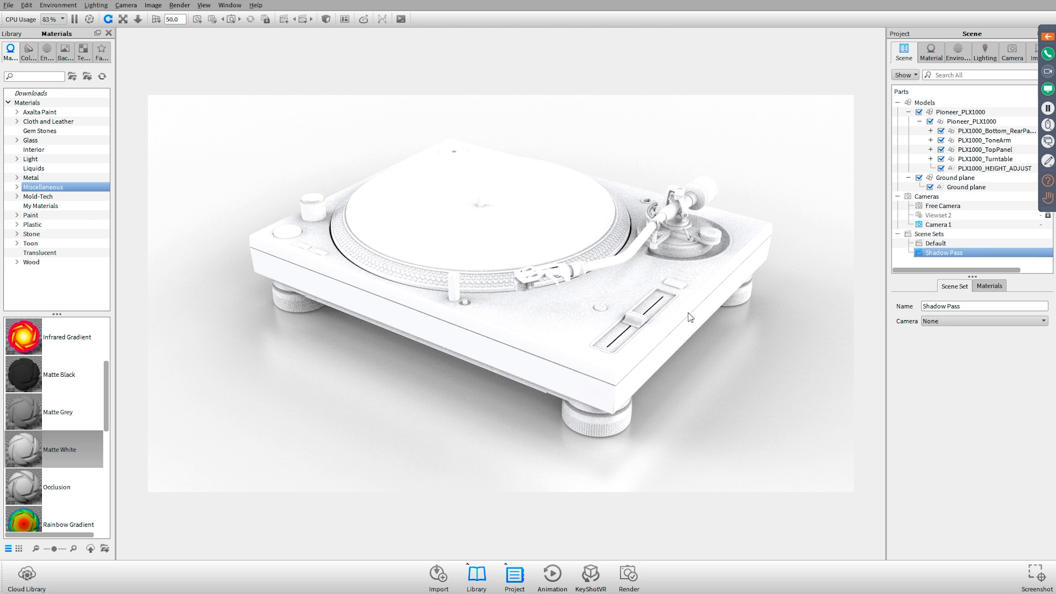
{"action": "left_click", "coordinate": [710, 305]}
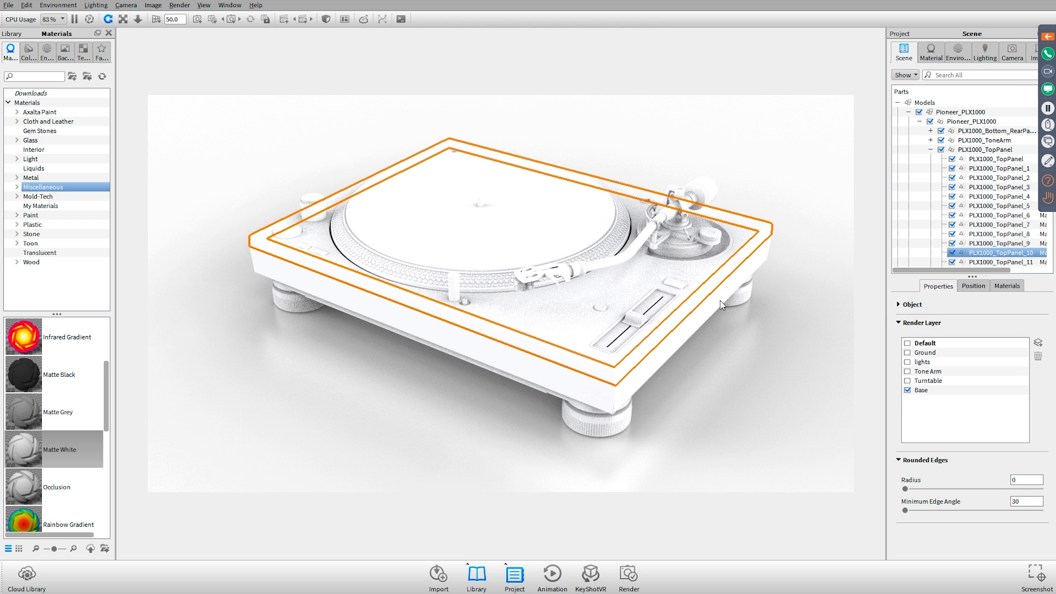
{"action": "left_click", "coordinate": [720, 300]}
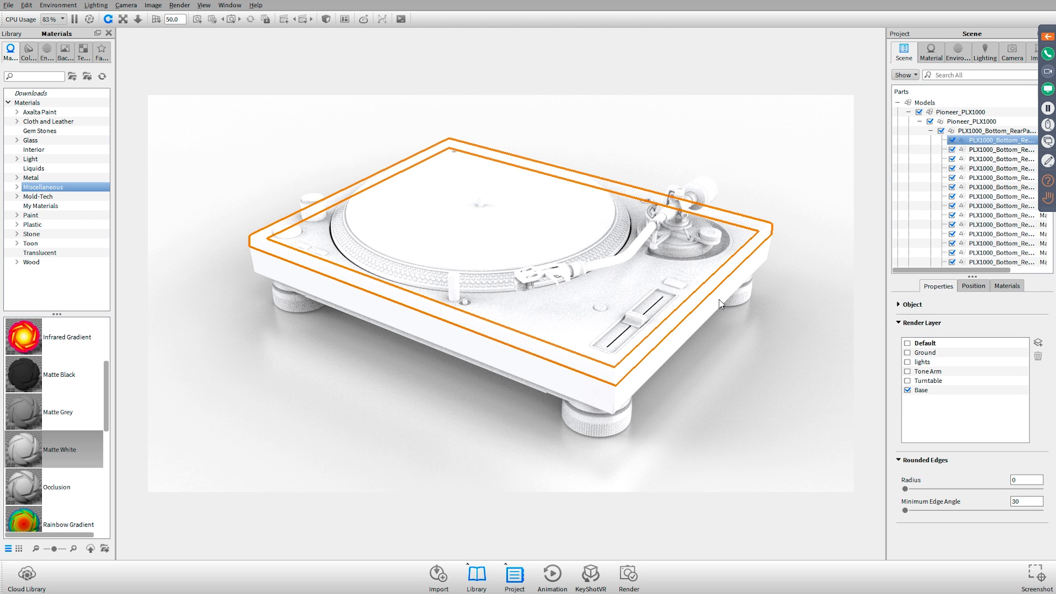
{"action": "right_click", "coordinate": [750, 313], "text": "shift"}
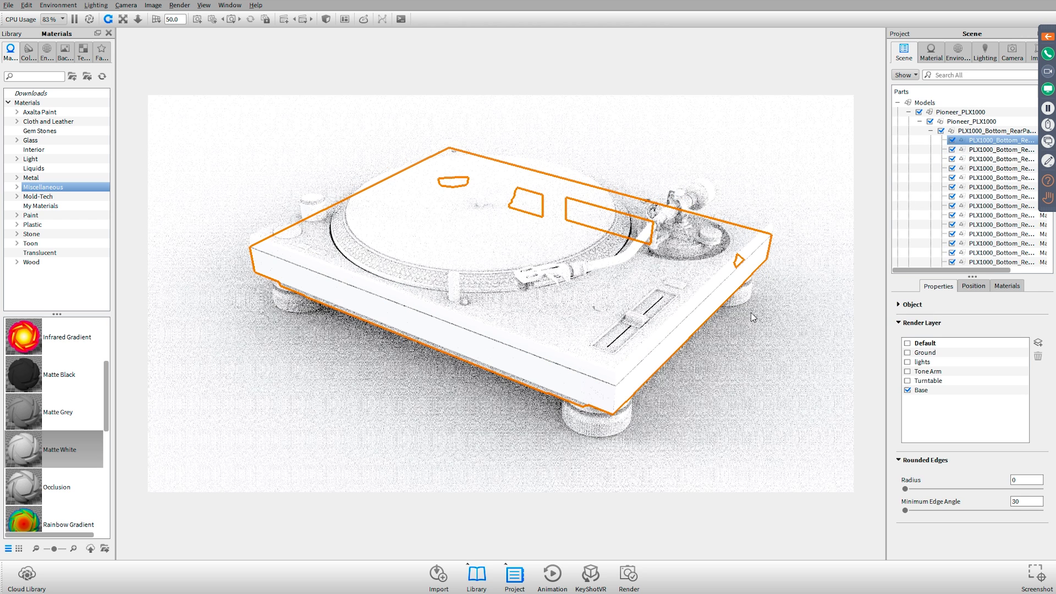
{"action": "left_click", "coordinate": [767, 113]}
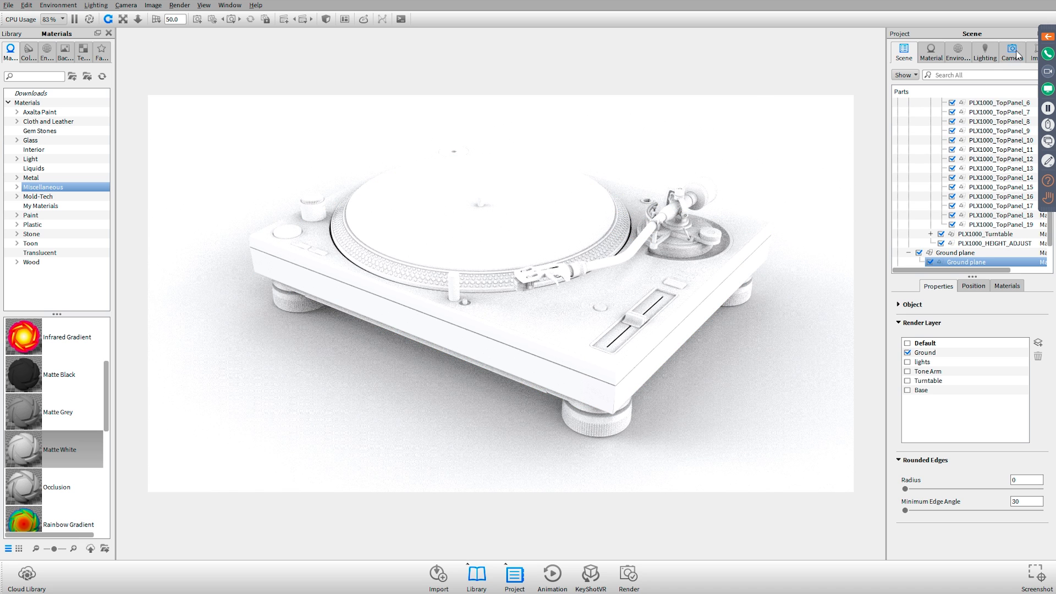
Set the image gamma to 1 and review the scene's lighting settings
{"action": "left_click", "coordinate": [1037, 53]}
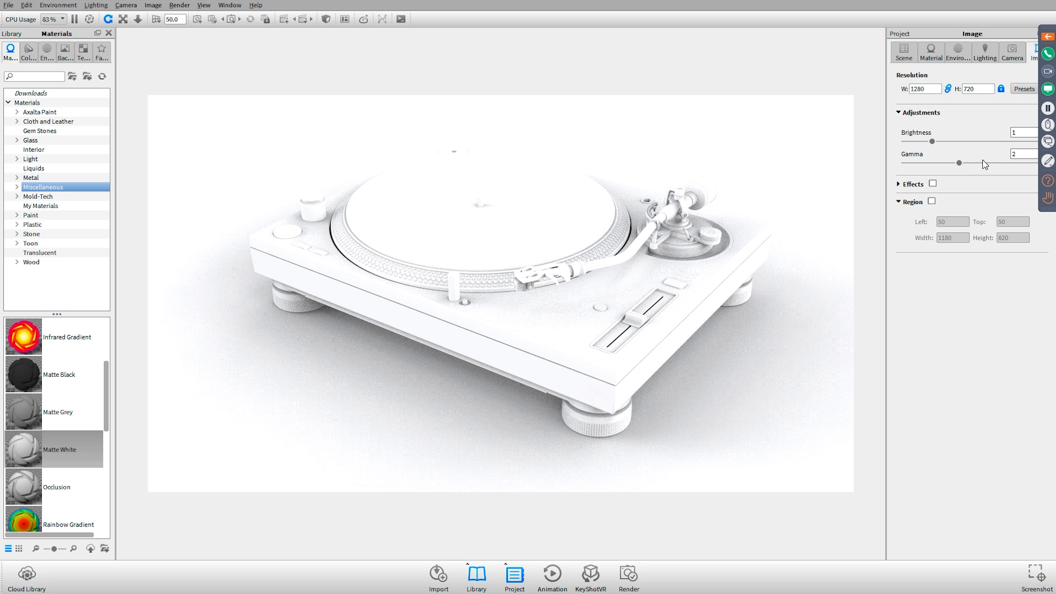
{"action": "double_click", "coordinate": [1015, 159]}
{"action": "type", "text": "1"}
{"action": "key", "text": "Return"}
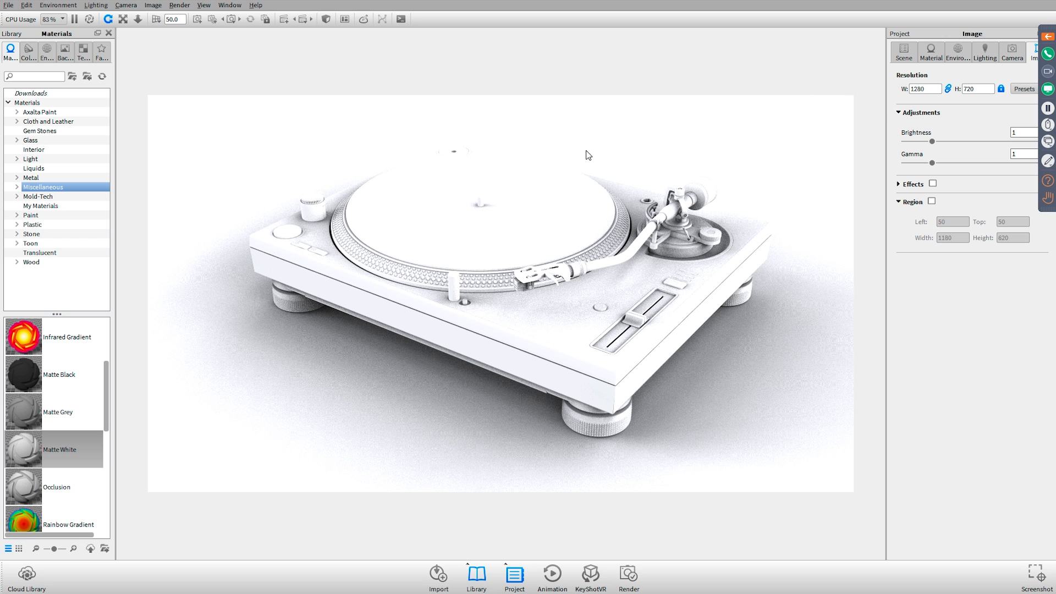
{"action": "left_click", "coordinate": [990, 55]}
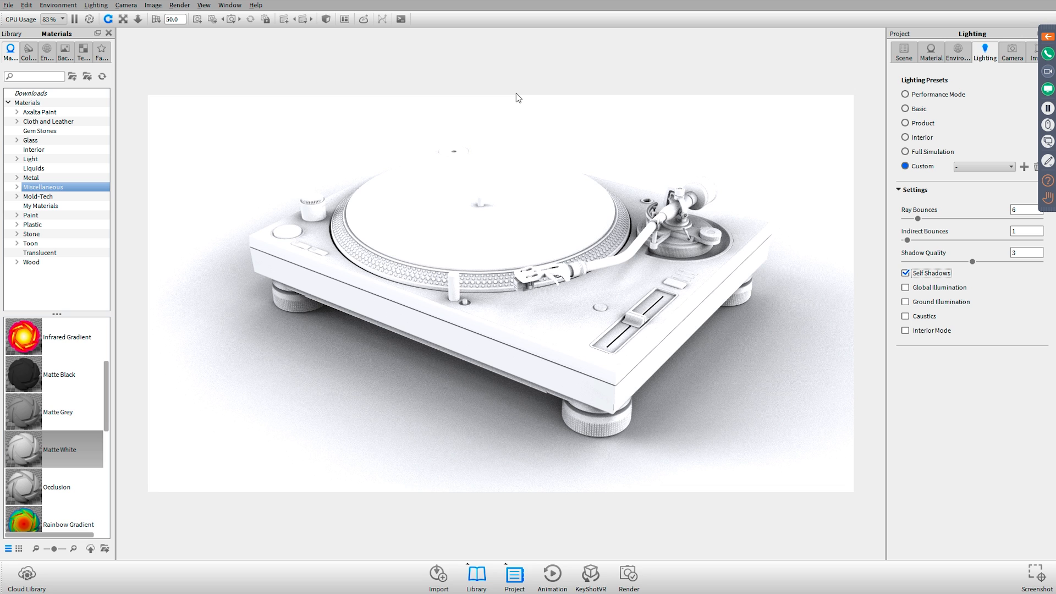
Pause the real-time rendering and open Pioneer PLX-1000 Shadows gamma 2.psd from the Renderings folder in Photoshop
{"action": "key", "text": "shift+p"}
{"action": "key", "text": "alt+Tab"}
{"action": "key", "text": "alt+Tab"}
{"action": "key", "text": "alt+Tab"}
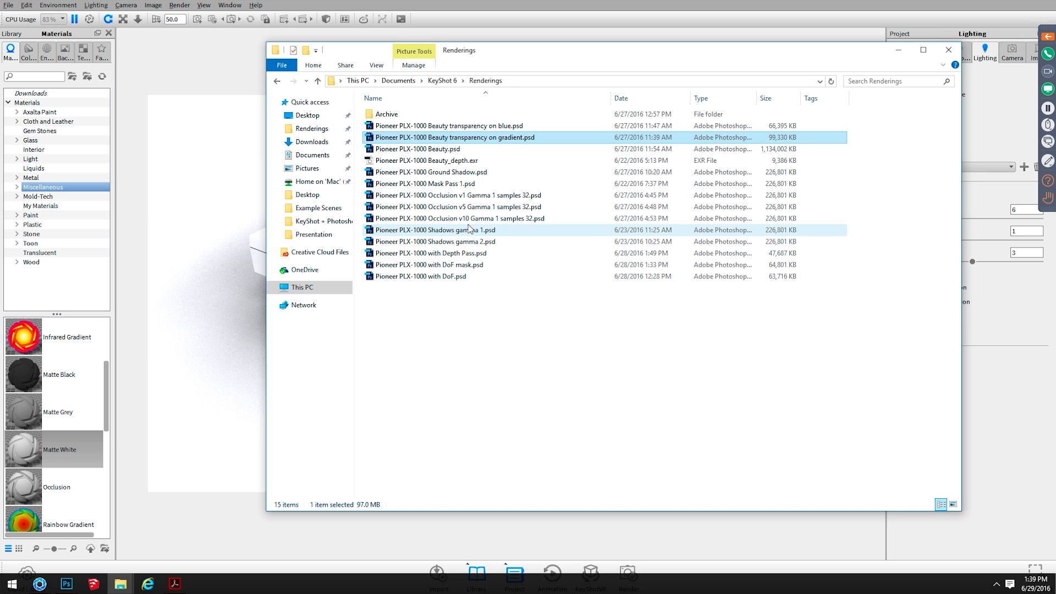
{"action": "double_click", "coordinate": [469, 242]}
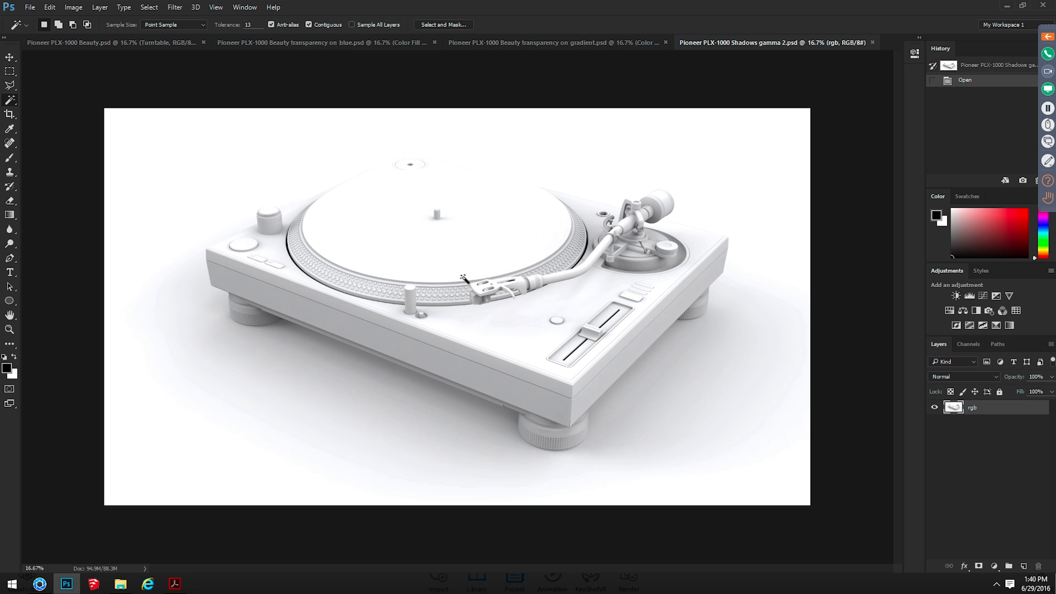
Copy the whole Shadows gamma 2 render, paste it in place above the Turntable layer of Pioneer PLX-1000 Beauty.psd, and set it to Multiply
{"action": "key", "text": "ctrl+a"}
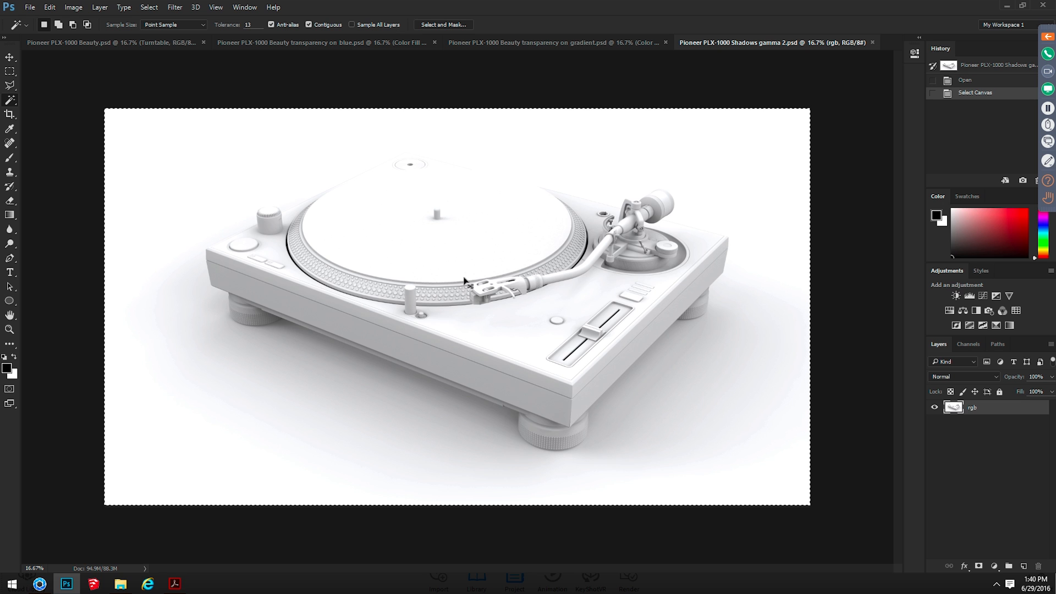
{"action": "left_click", "coordinate": [113, 43]}
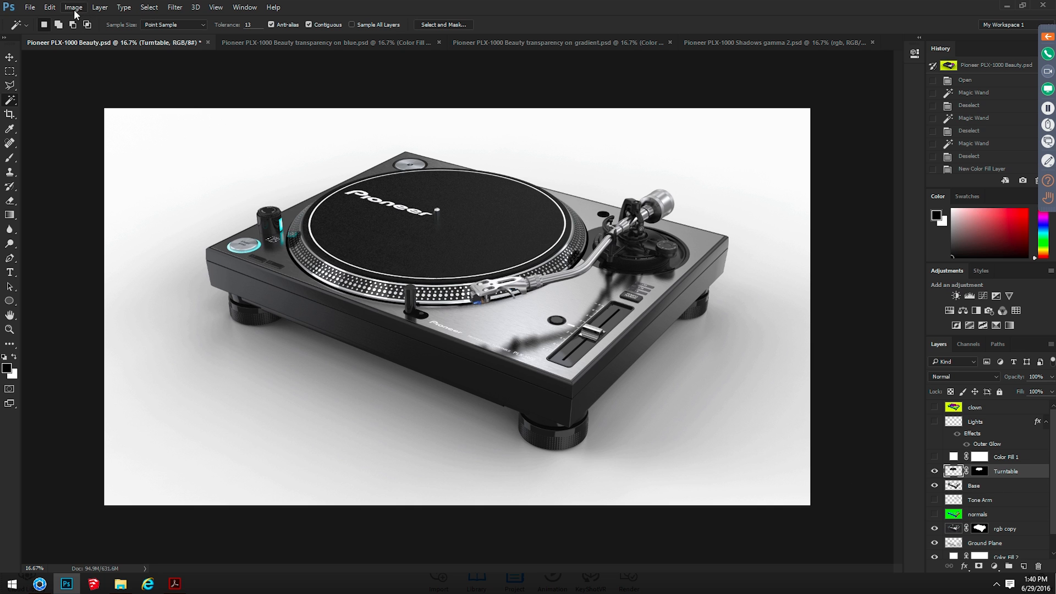
{"action": "left_click", "coordinate": [55, 7]}
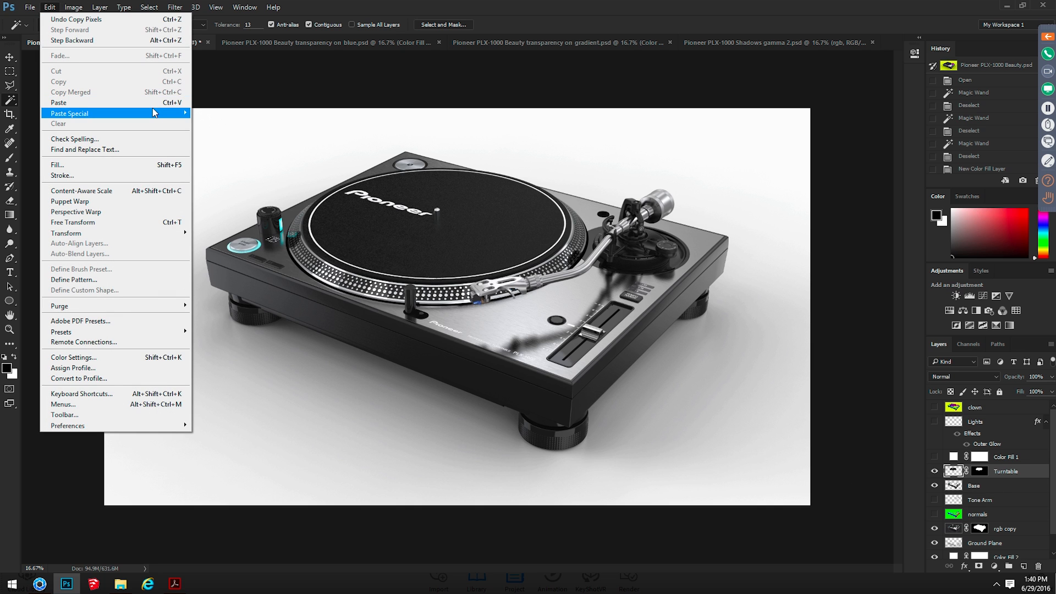
{"action": "mouse_move", "coordinate": [154, 113]}
{"action": "left_click", "coordinate": [220, 112]}
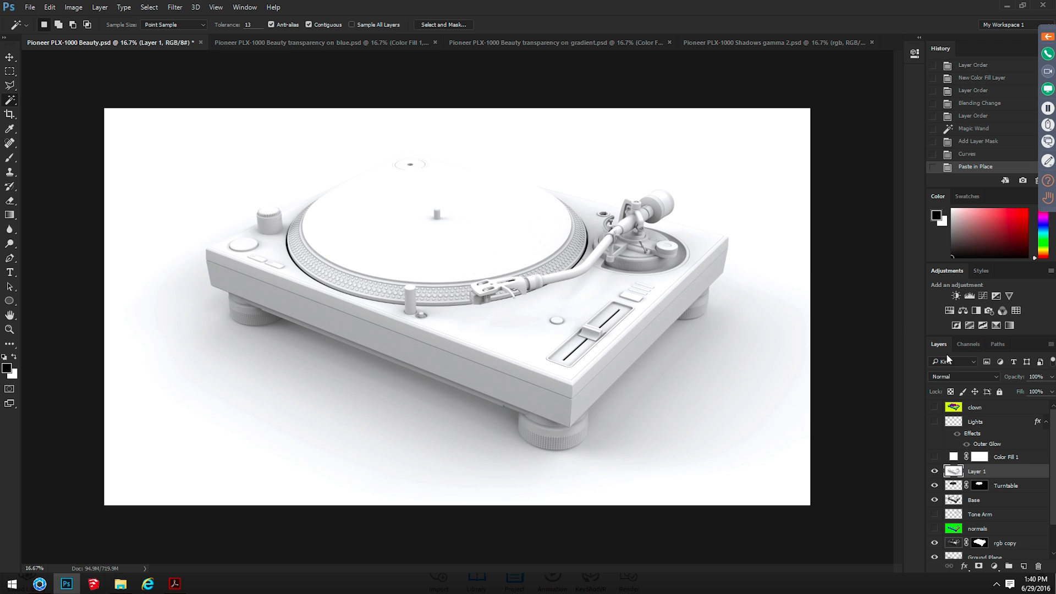
{"action": "left_click", "coordinate": [955, 376]}
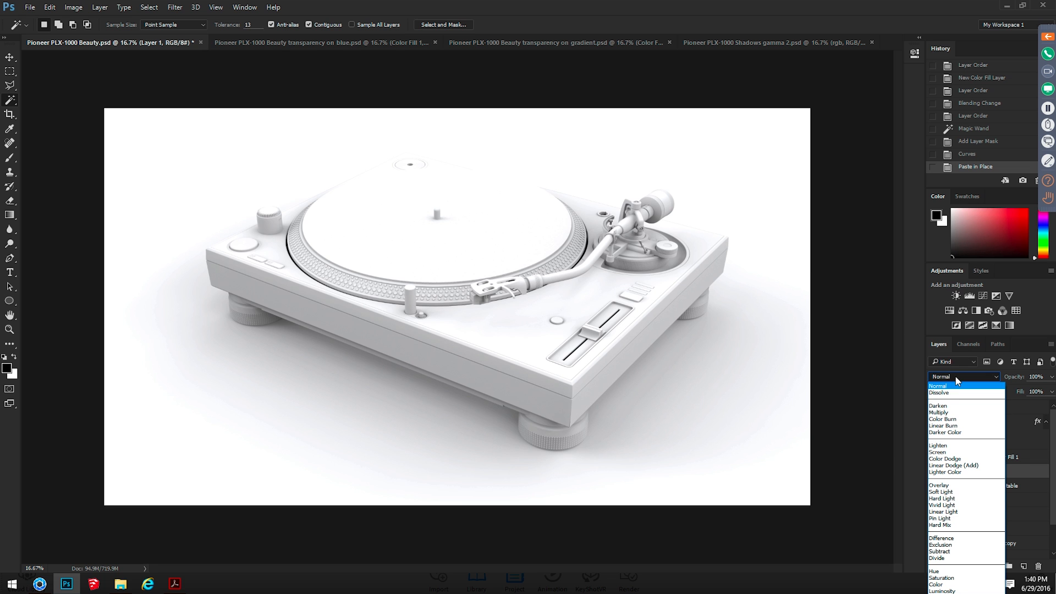
{"action": "left_click", "coordinate": [959, 412]}
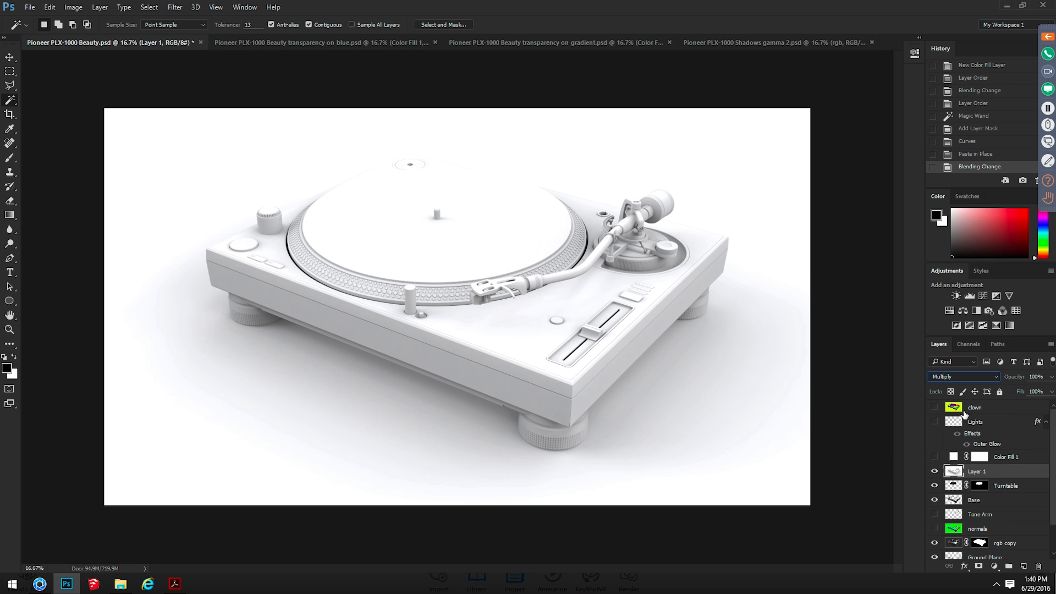
Compare the composite with the pasted shadow layer hidden and shown, and lower that layer's opacity to 64%
{"action": "left_click", "coordinate": [934, 471]}
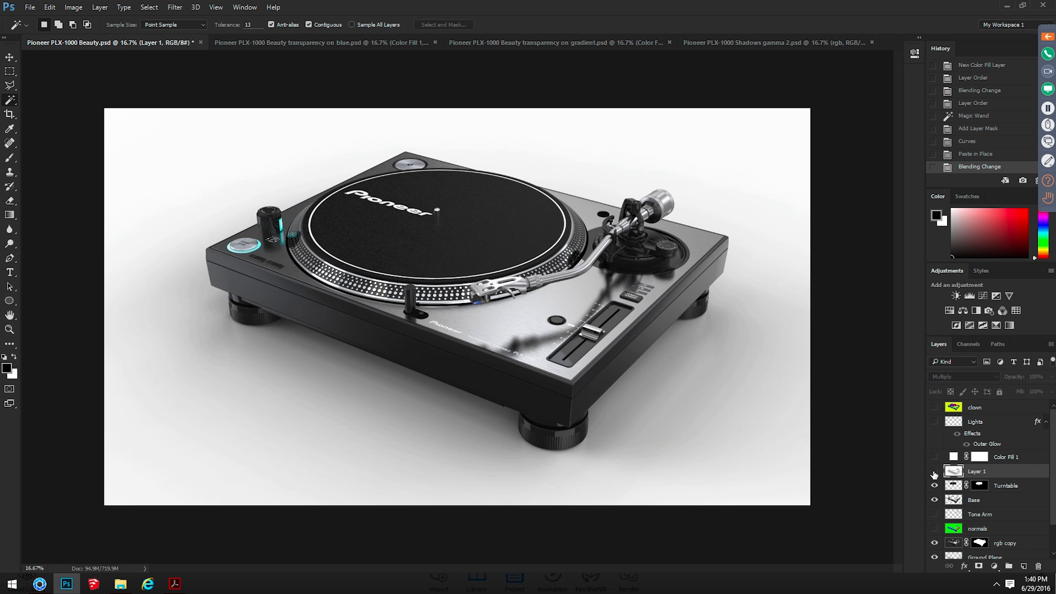
{"action": "left_click", "coordinate": [934, 471]}
{"action": "left_click", "coordinate": [935, 472]}
{"action": "left_click", "coordinate": [934, 471]}
{"action": "left_click", "coordinate": [935, 471]}
{"action": "left_click", "coordinate": [935, 471]}
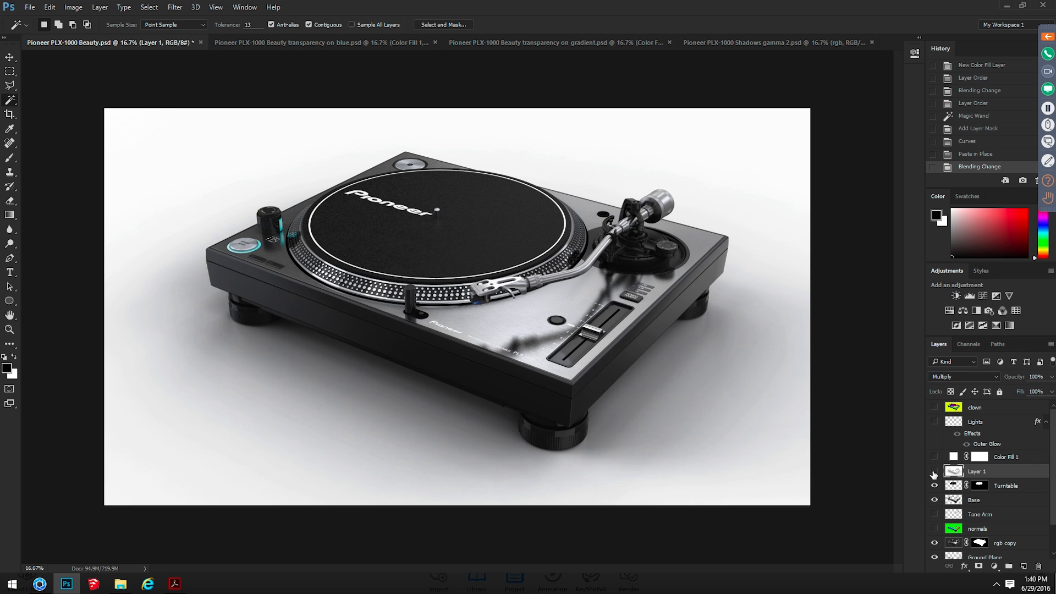
{"action": "left_click", "coordinate": [934, 471]}
{"action": "left_click", "coordinate": [935, 471]}
{"action": "left_click", "coordinate": [934, 472]}
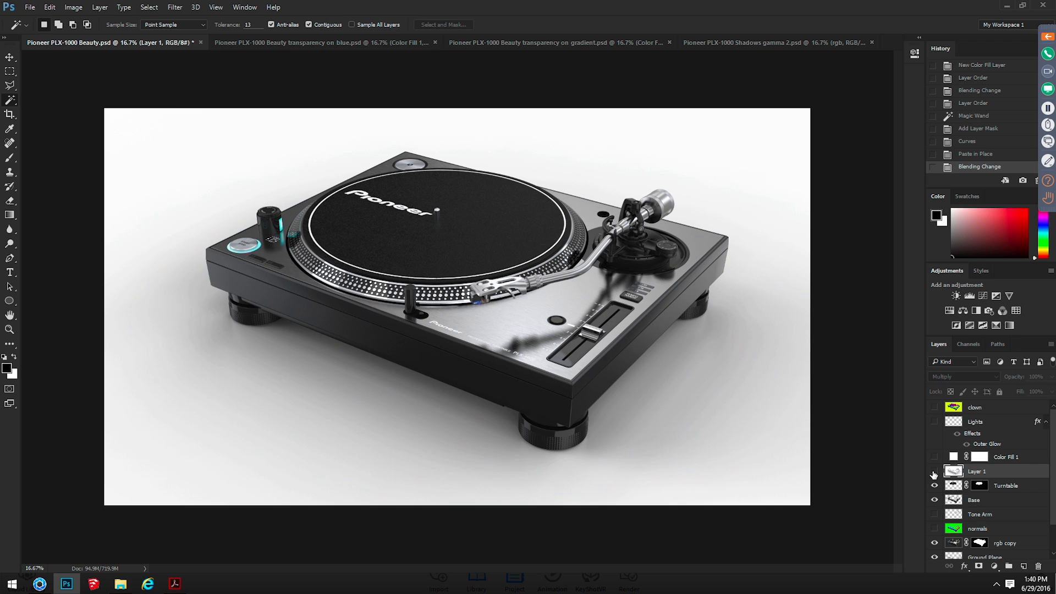
{"action": "left_click", "coordinate": [934, 471]}
{"action": "left_click", "coordinate": [935, 471]}
{"action": "left_click", "coordinate": [934, 471]}
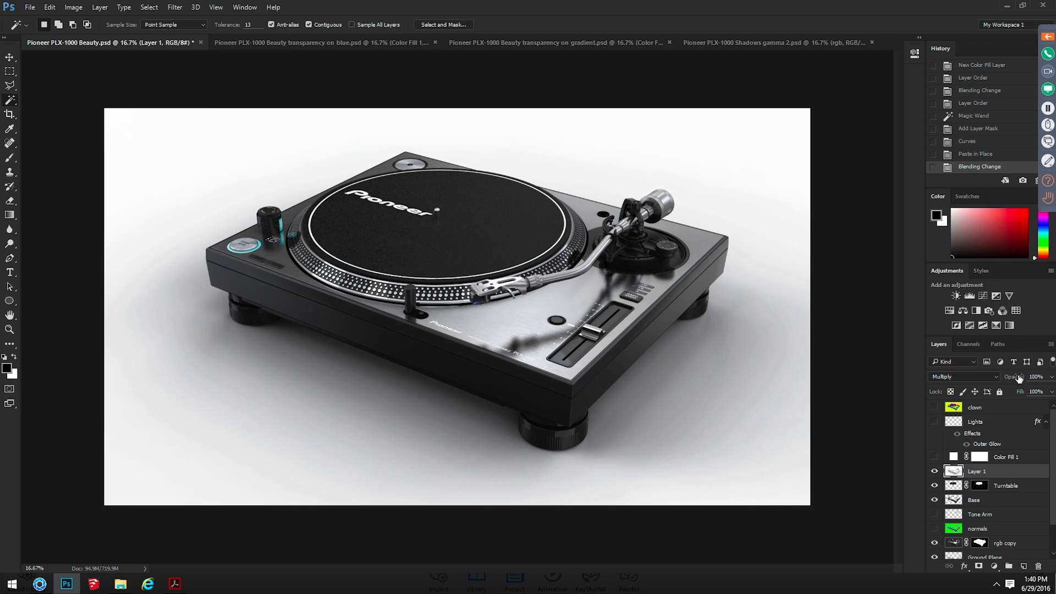
{"action": "mouse_move", "coordinate": [1018, 372]}
{"action": "left_mouse_down"}
{"action": "mouse_move", "coordinate": [984, 383]}
{"action": "mouse_move", "coordinate": [998, 374]}
{"action": "left_mouse_up"}
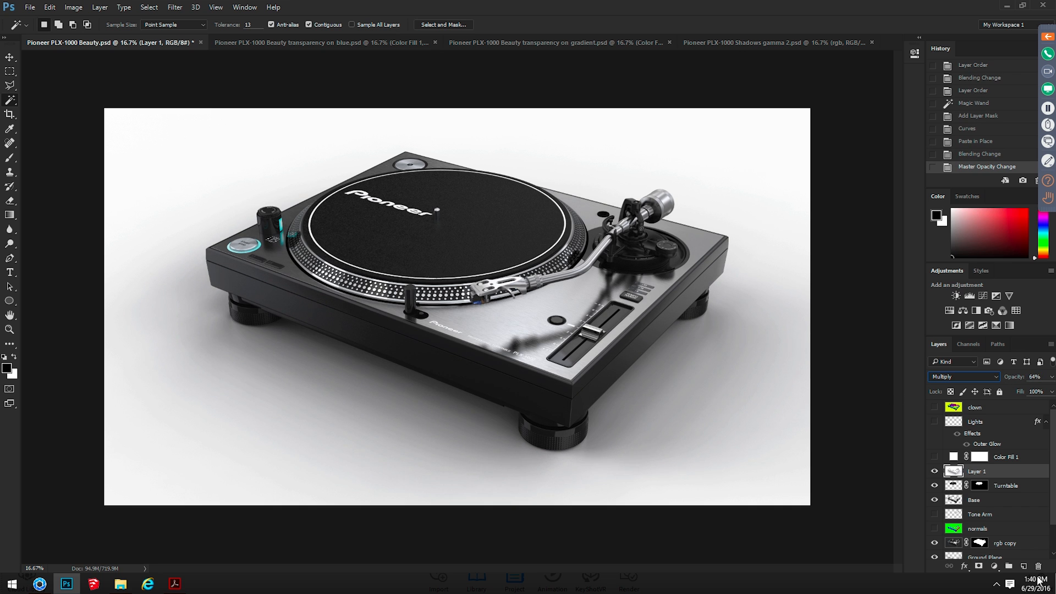
Hide the Color Fill 2 and Ground Plane layers and show the original rgb layer as the background
{"action": "scroll", "coordinate": [978, 518], "scroll_direction": "down", "scroll_amount": 2}
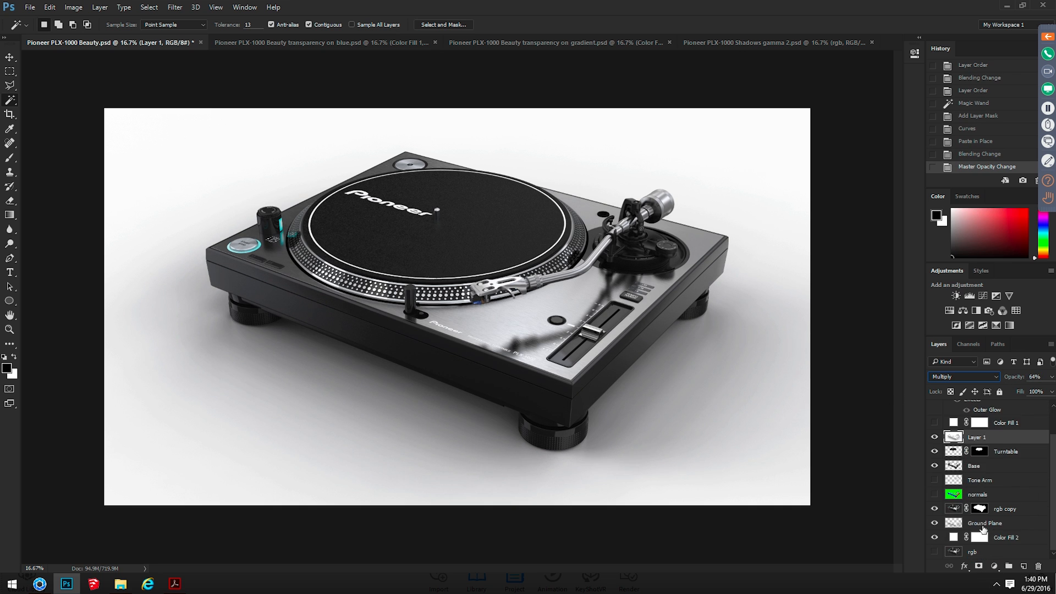
{"action": "left_click", "coordinate": [934, 537]}
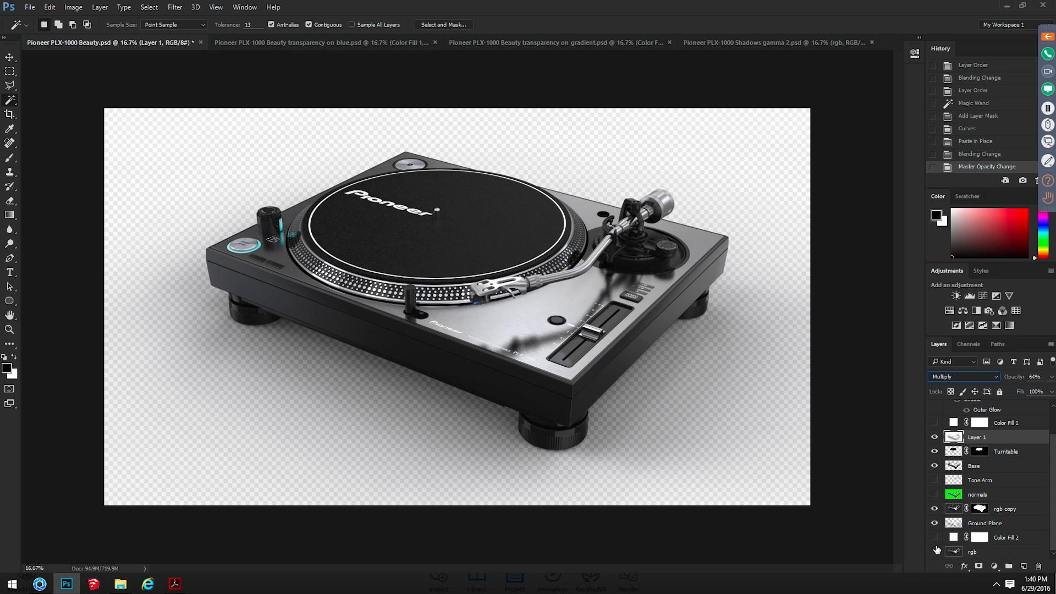
{"action": "left_click", "coordinate": [934, 551]}
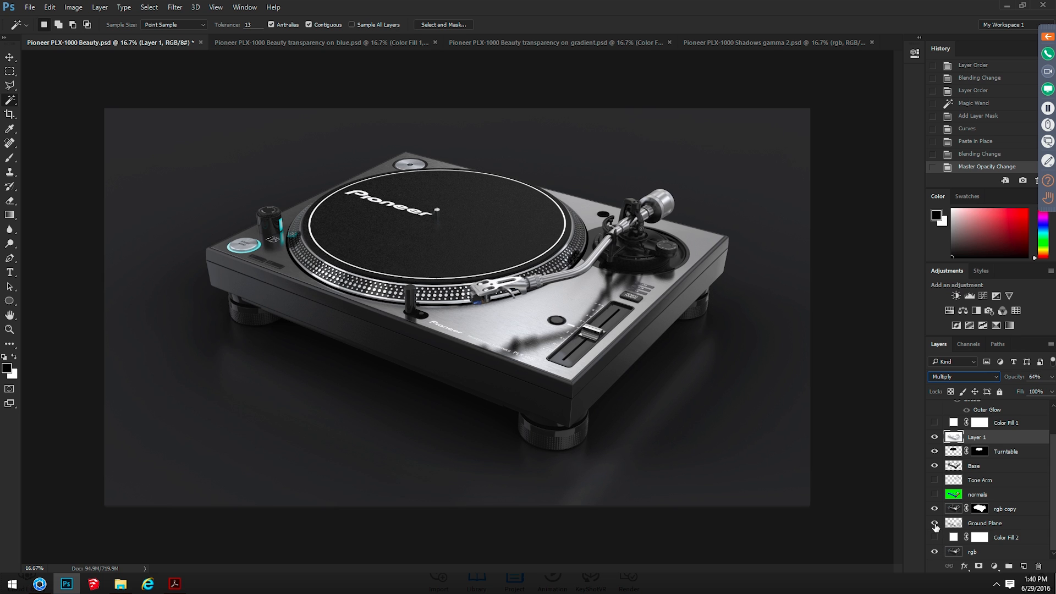
{"action": "left_click", "coordinate": [935, 524]}
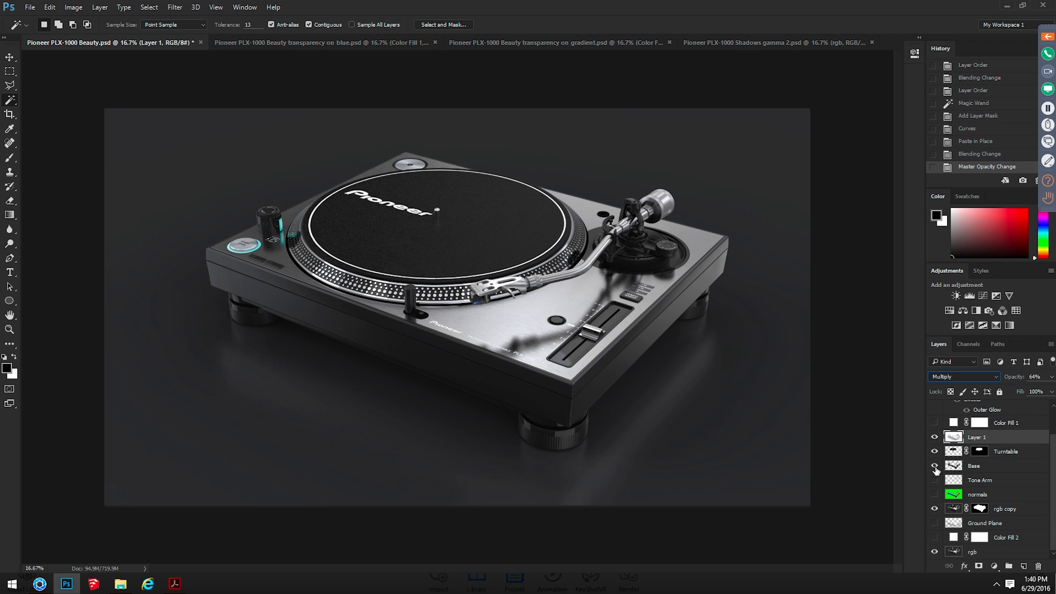
Isolate the pasted shadow layer by hiding all other layers and rename it Shadow Pass
{"action": "left_click", "coordinate": [934, 437], "text": "alt"}
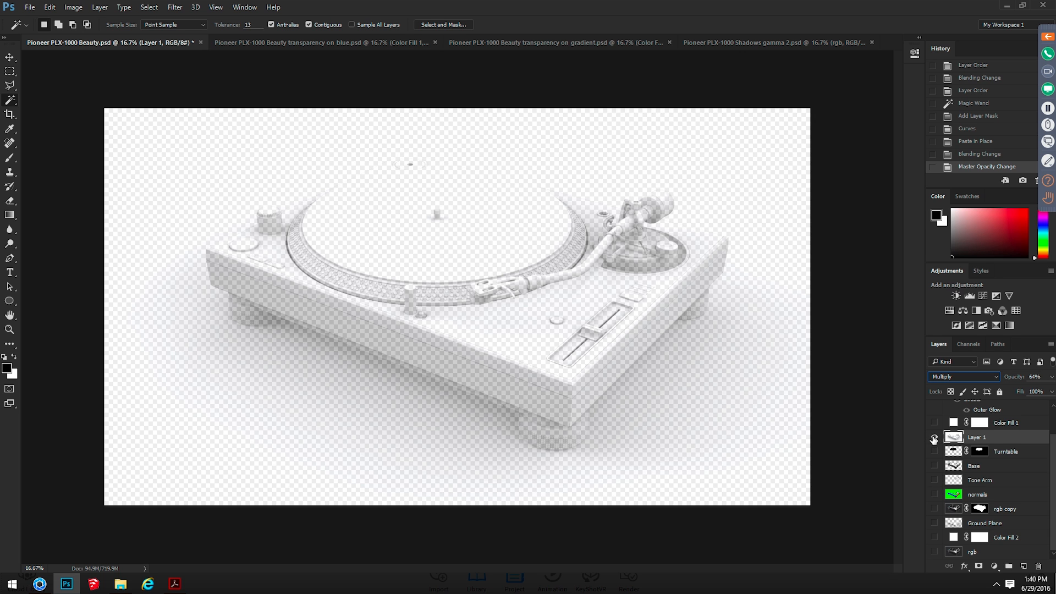
{"action": "double_click", "coordinate": [976, 437]}
{"action": "type", "text": "Shadow Pass"}
{"action": "key", "text": "Return"}
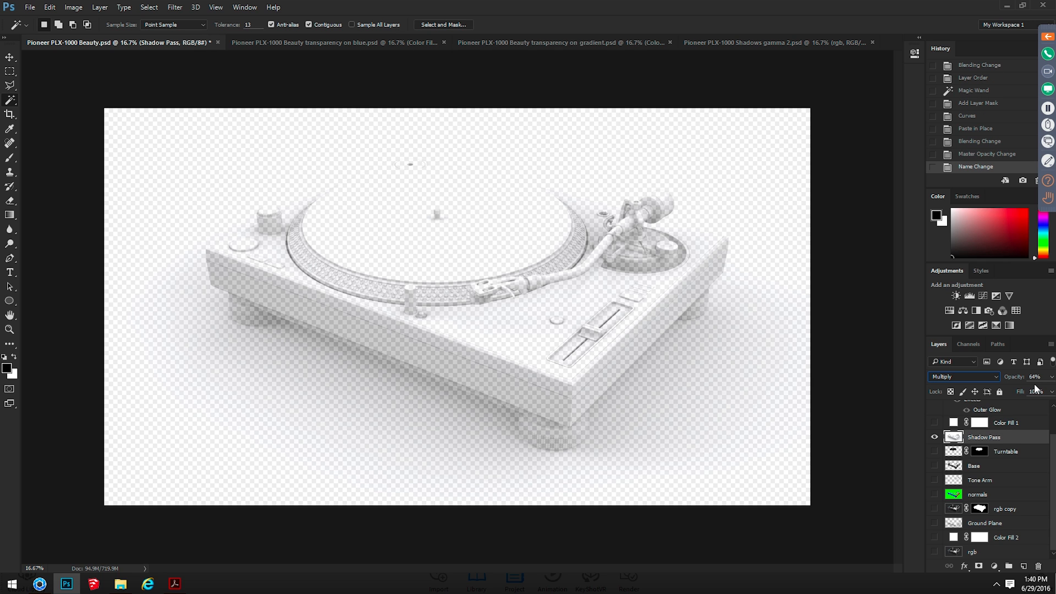
Show the Ground Plane, rgb, Turntable, Base, Tone Arm and Lights layers together with the Shadow Pass
{"action": "left_click", "coordinate": [935, 524]}
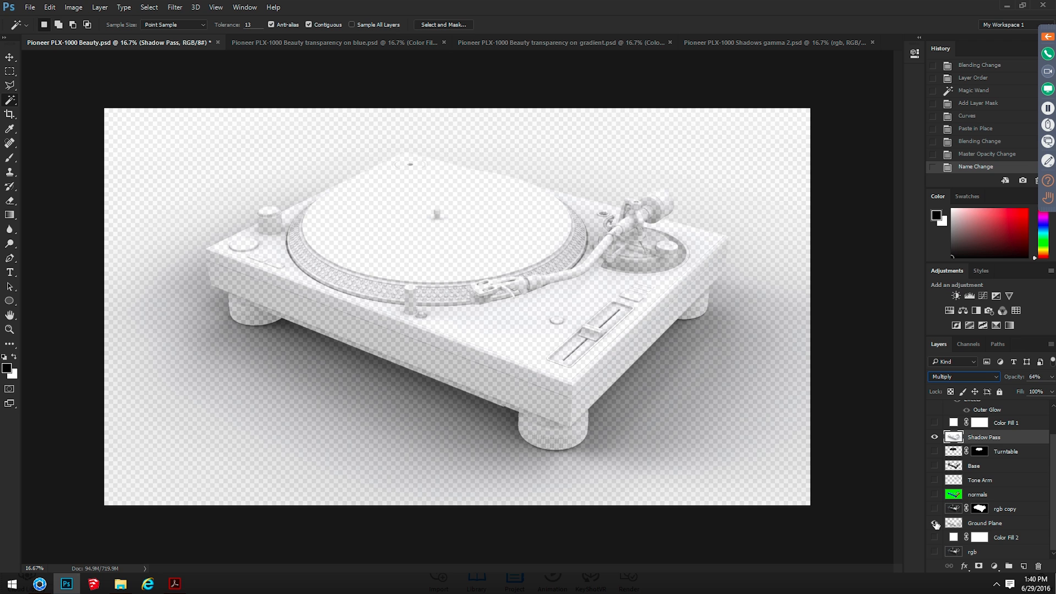
{"action": "left_click", "coordinate": [935, 523]}
{"action": "left_click", "coordinate": [934, 524]}
{"action": "left_click", "coordinate": [934, 552]}
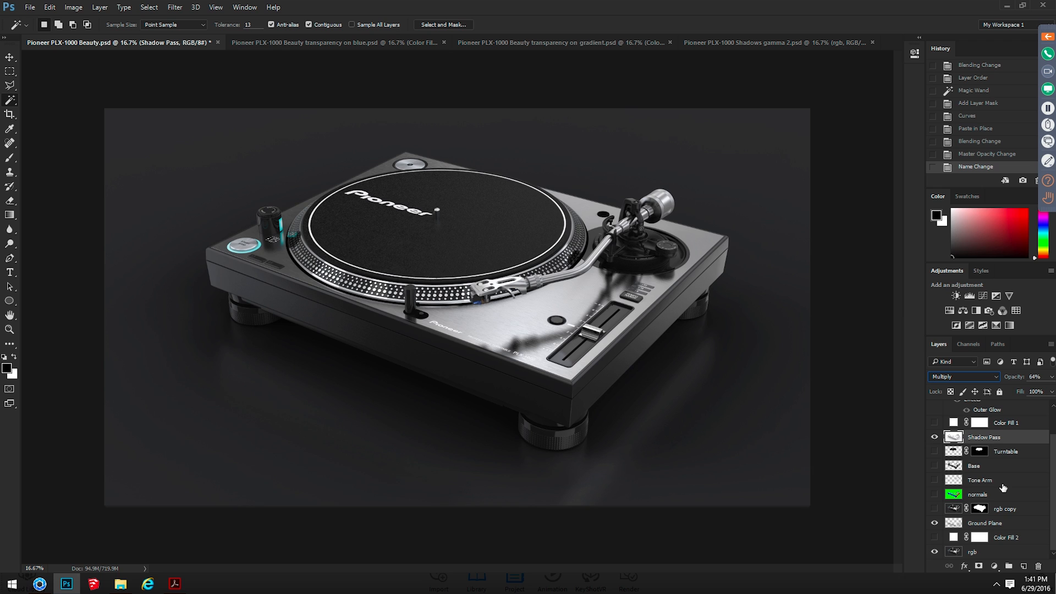
{"action": "left_click", "coordinate": [934, 452]}
{"action": "left_click", "coordinate": [934, 466]}
{"action": "scroll", "coordinate": [933, 482], "scroll_direction": "up", "scroll_amount": 1}
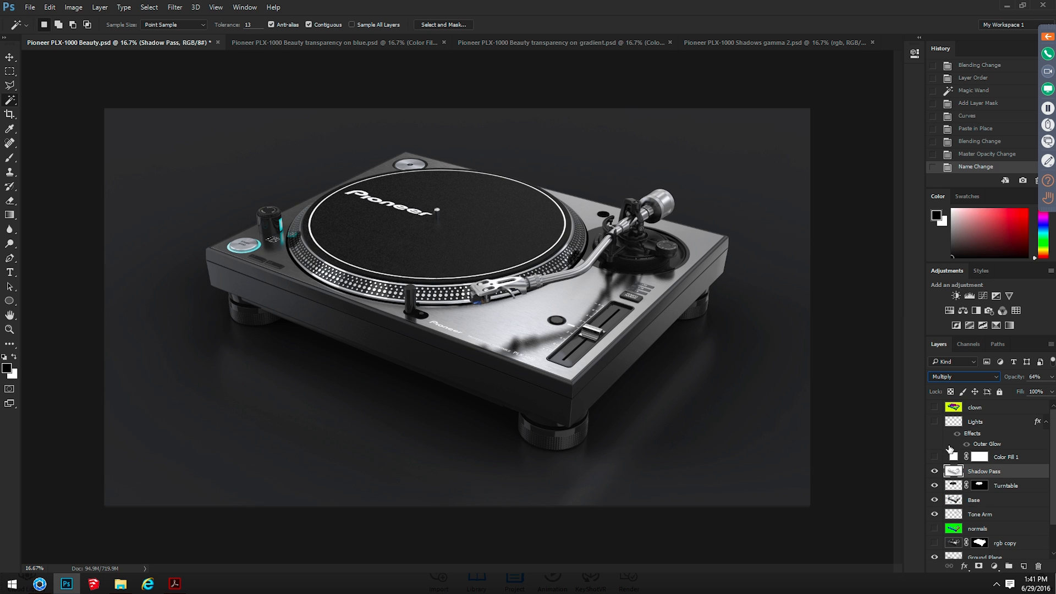
{"action": "left_click", "coordinate": [934, 421]}
Switch to KeyShot to view the matte white scene, and go on to KeyShot + Photoshop.pdf in Acrobat
{"action": "key", "text": "alt+Tab"}
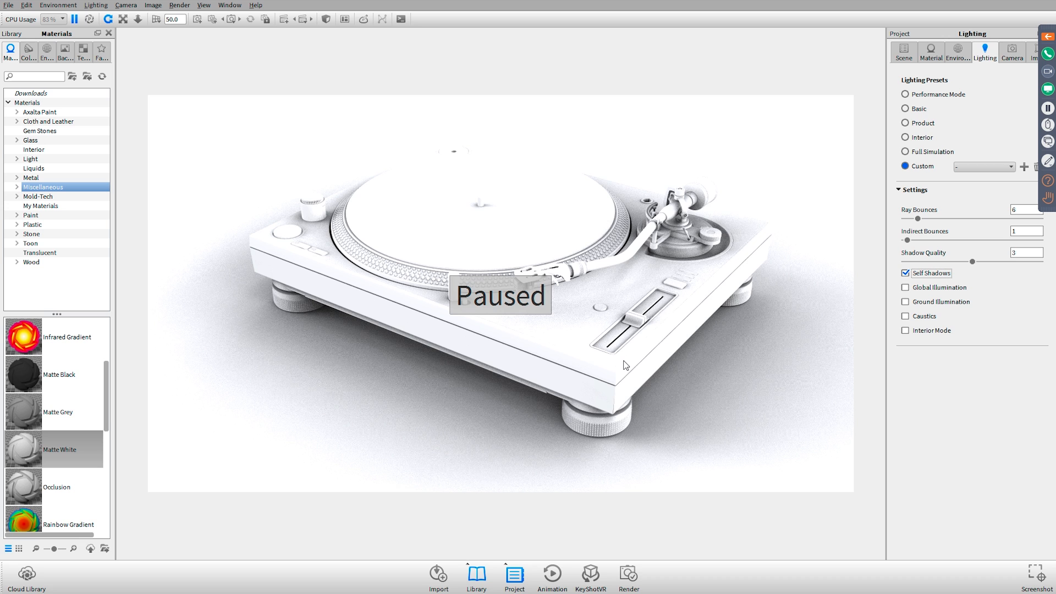
{"action": "key", "text": "alt+Tab"}
{"action": "key", "text": "alt+Tab"}
{"action": "key", "text": "alt+Tab"}
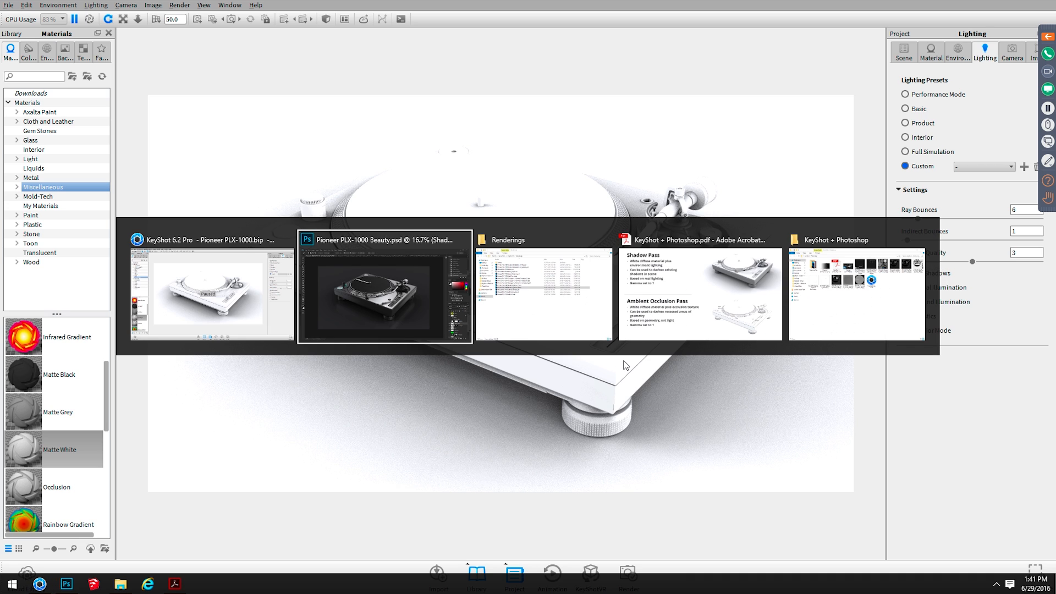
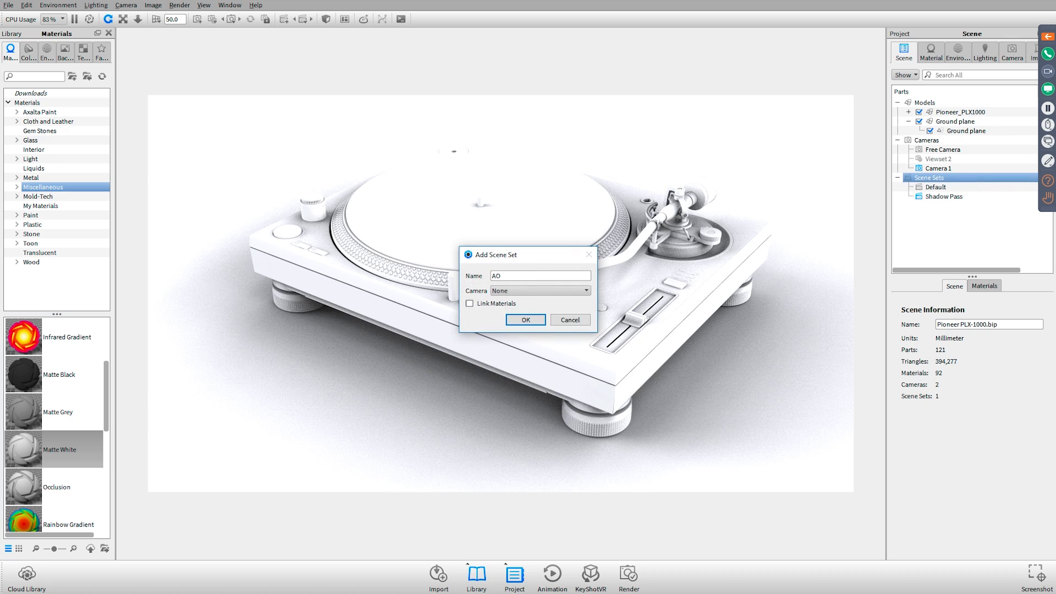
Add a scene set named AO and turn off Self Shadows in its lighting settings
{"action": "key", "text": "Return"}
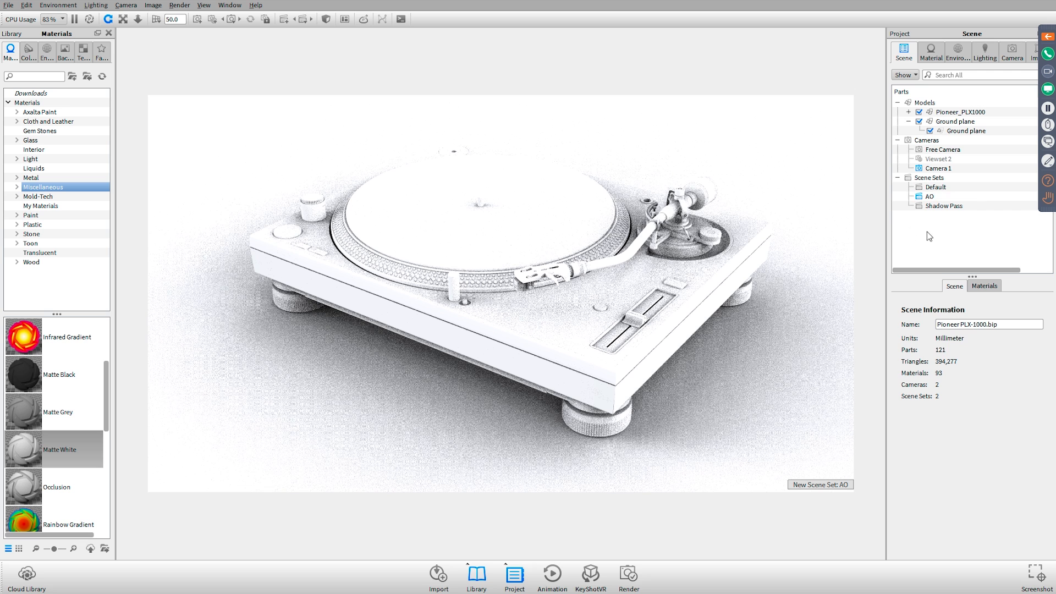
{"action": "left_click", "coordinate": [60, 449]}
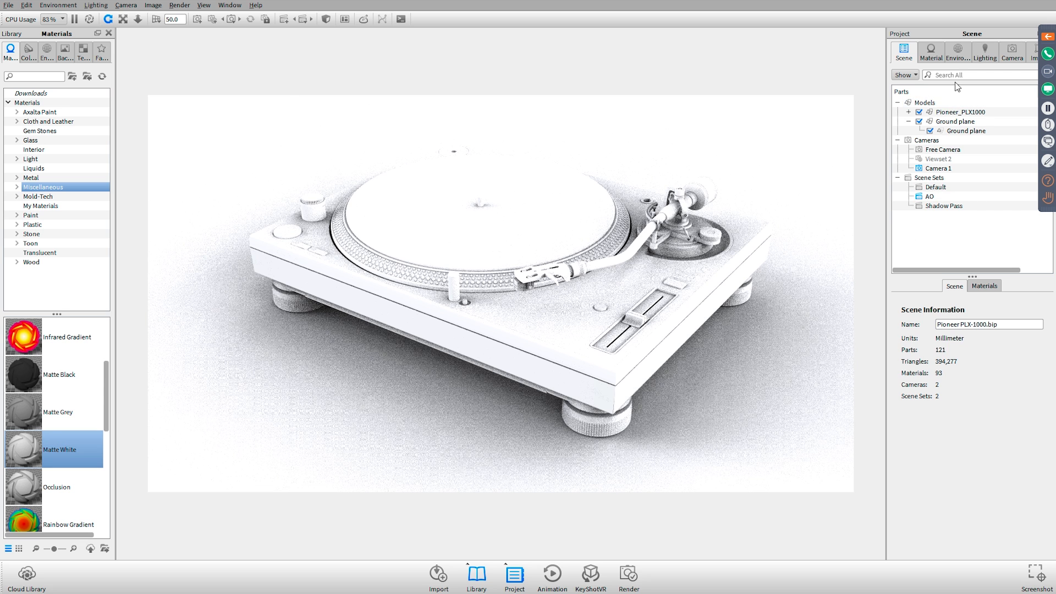
{"action": "left_click", "coordinate": [988, 53]}
{"action": "left_click", "coordinate": [941, 274]}
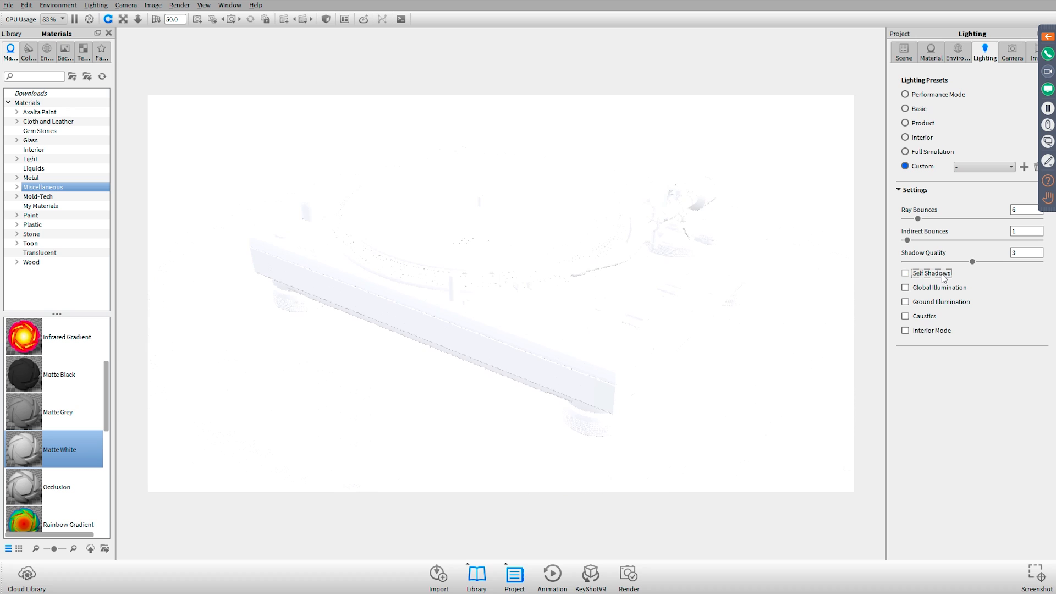
Apply the Occlusion material from the Miscellaneous library to the turntable model
{"action": "left_click", "coordinate": [906, 51]}
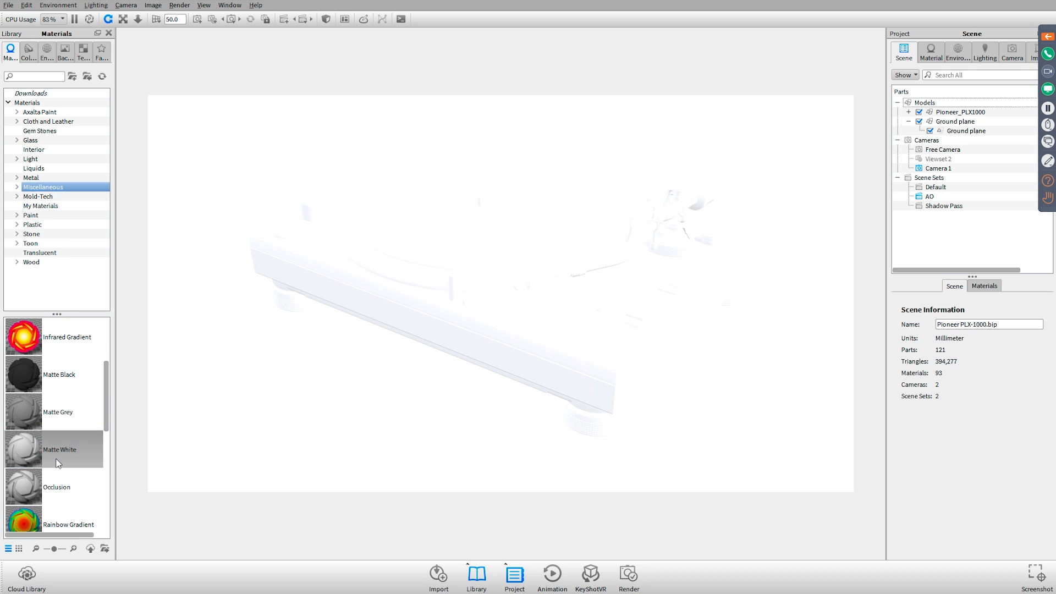
{"action": "scroll", "coordinate": [60, 434], "scroll_direction": "down", "scroll_amount": 1}
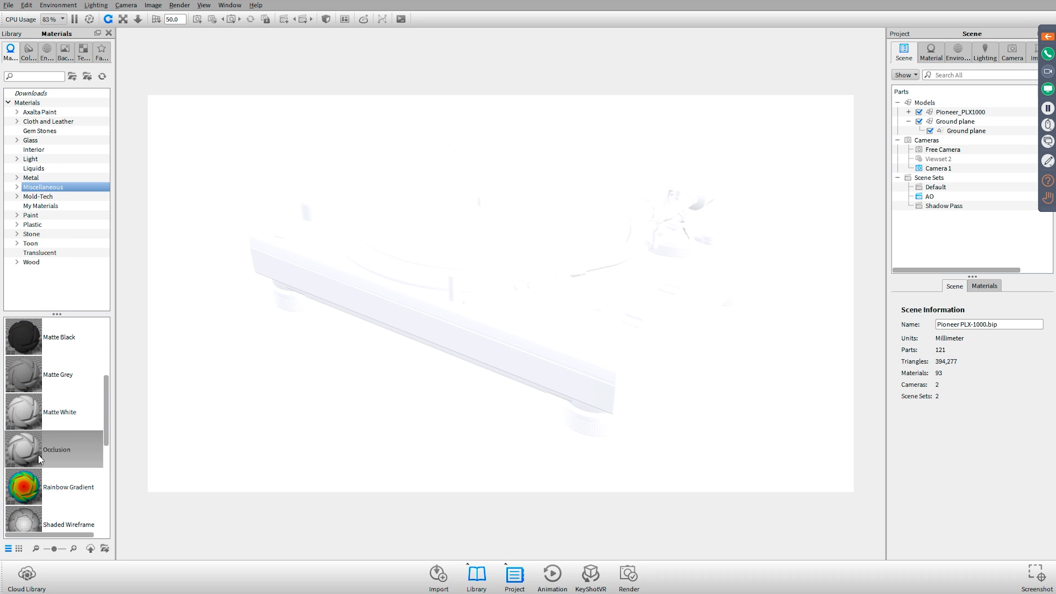
{"action": "scroll", "coordinate": [23, 452], "scroll_direction": "down", "scroll_amount": 7}
{"action": "scroll", "coordinate": [39, 440], "scroll_direction": "up", "scroll_amount": 6}
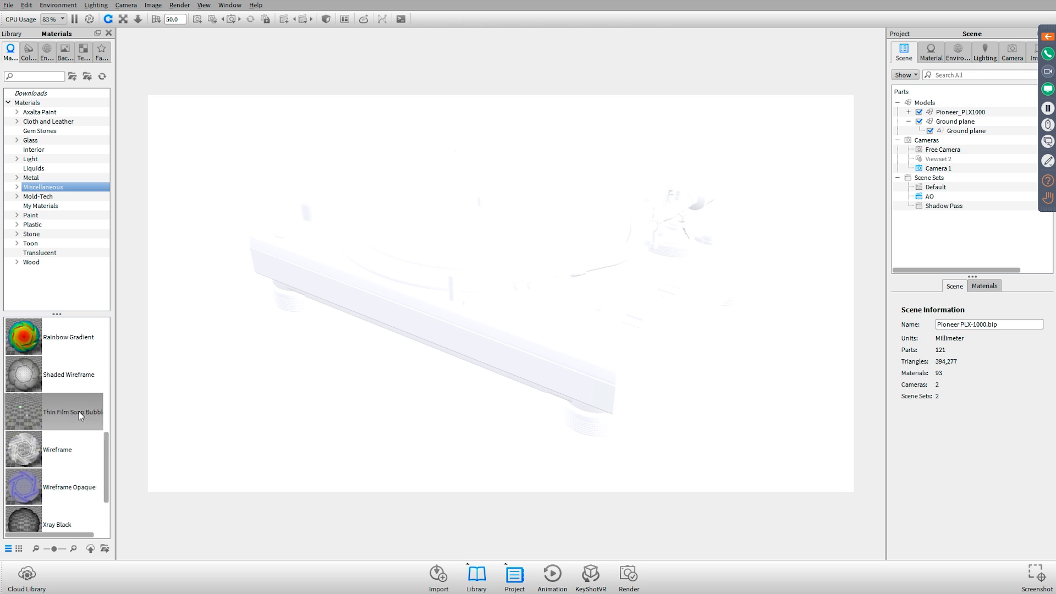
{"action": "left_click_drag", "start_coordinate": [32, 453], "coordinate": [617, 266]}
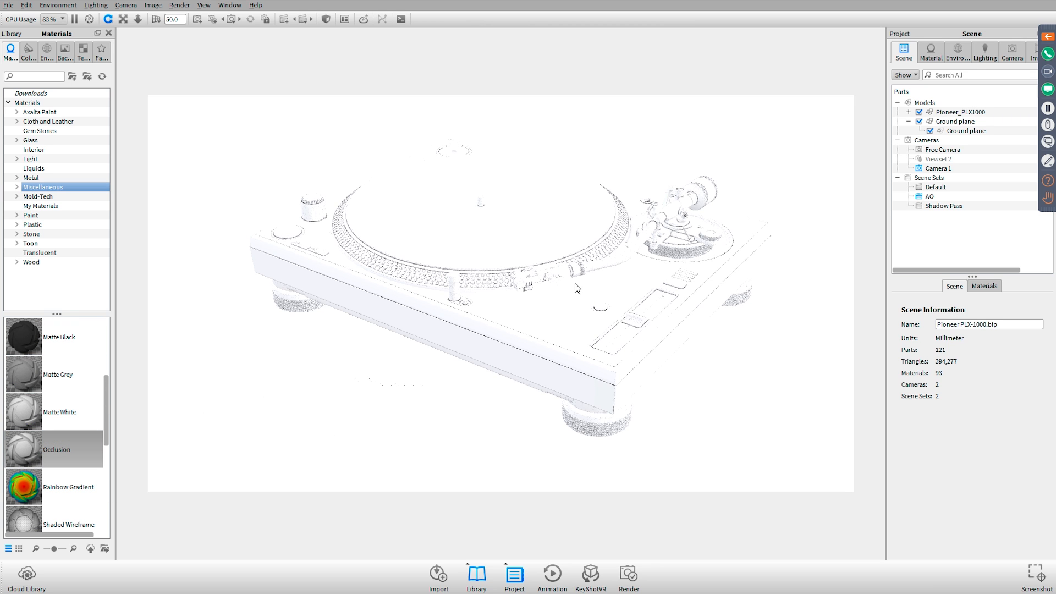
Activate the Free Camera and frame the tone arm's headshell and cartridge in close-up
{"action": "left_click", "coordinate": [1017, 58]}
{"action": "left_click", "coordinate": [943, 79]}
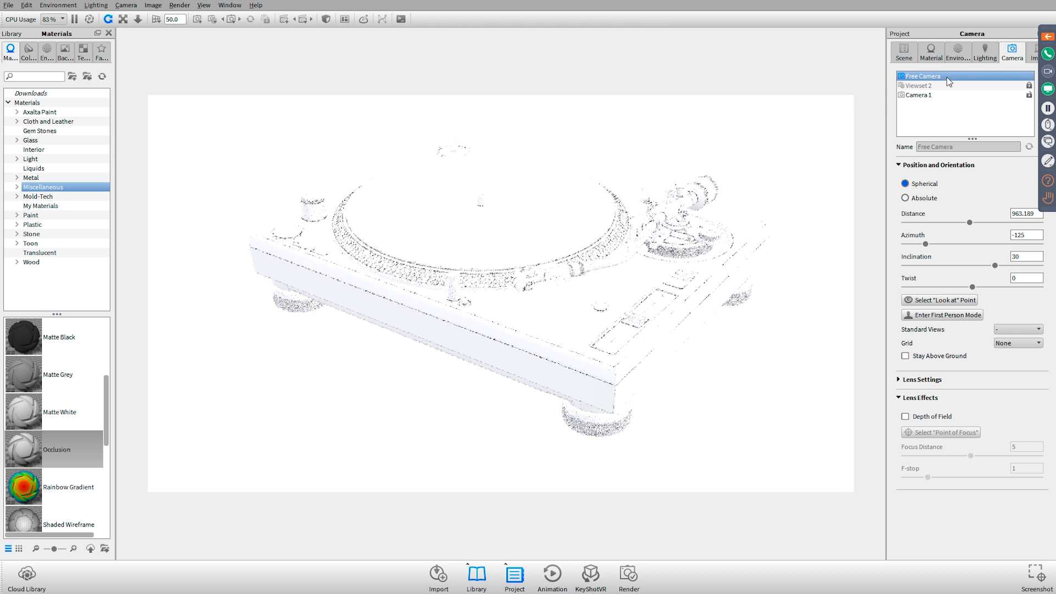
{"action": "left_click_drag", "start_coordinate": [442, 351], "coordinate": [457, 351]}
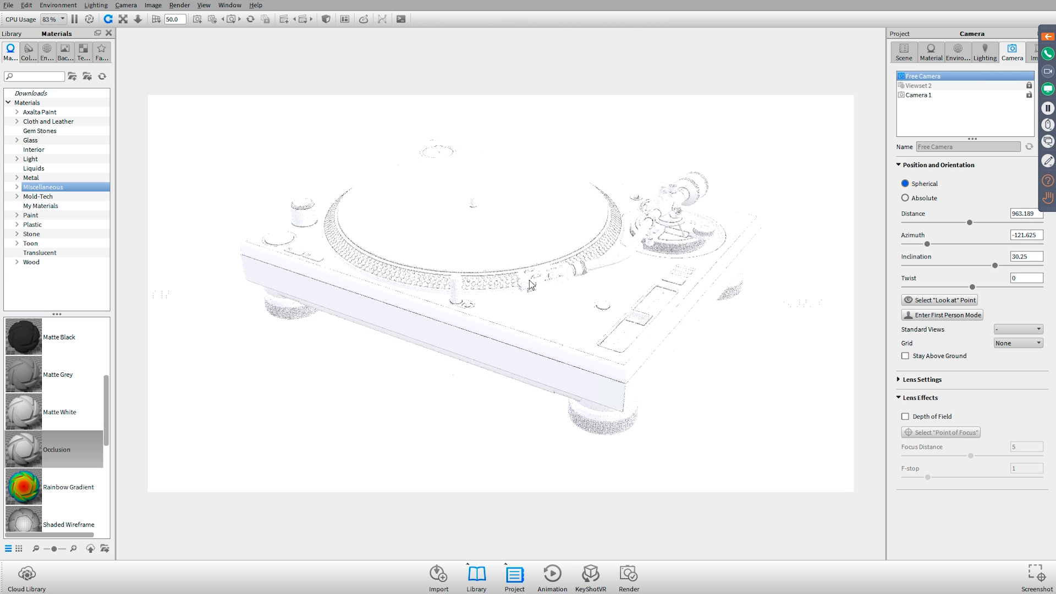
{"action": "right_click", "coordinate": [531, 279]}
{"action": "left_click", "coordinate": [560, 246]}
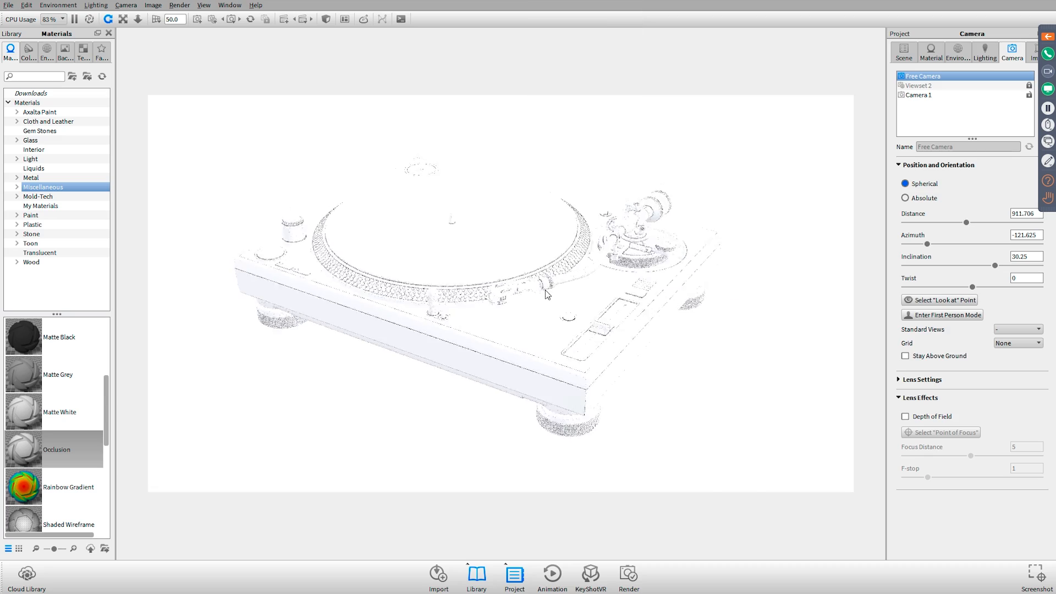
{"action": "left_click_drag", "start_coordinate": [581, 274], "coordinate": [607, 308]}
{"action": "scroll", "coordinate": [536, 262], "scroll_direction": "up", "scroll_amount": 3}
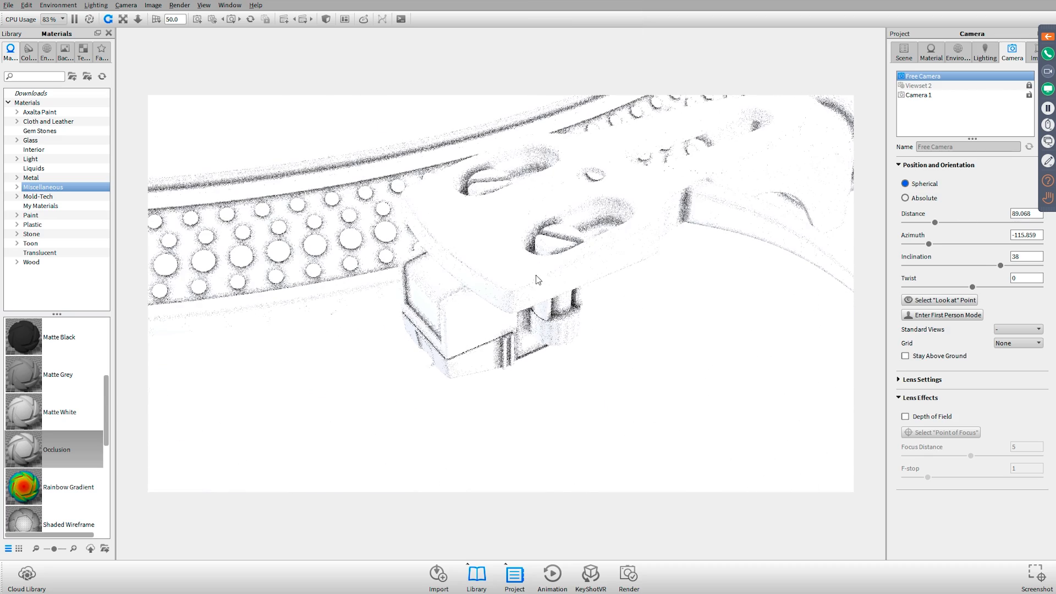
Inspect the Occlusion material's texture settings with the Advanced options collapsed and the cartridge framed up close
{"action": "double_click", "coordinate": [496, 276]}
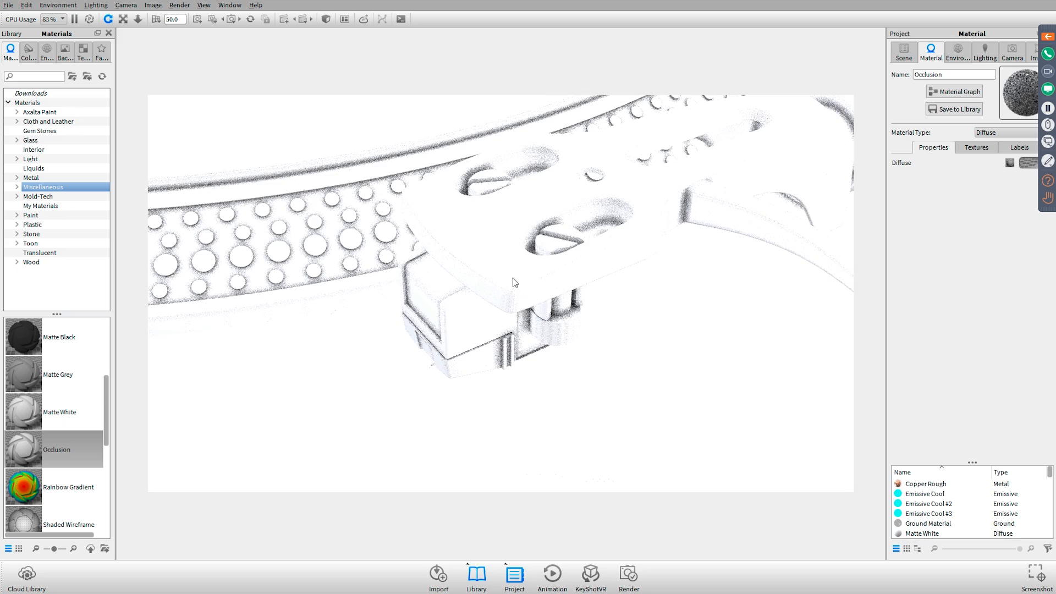
{"action": "right_click", "coordinate": [410, 303]}
{"action": "left_click", "coordinate": [439, 246]}
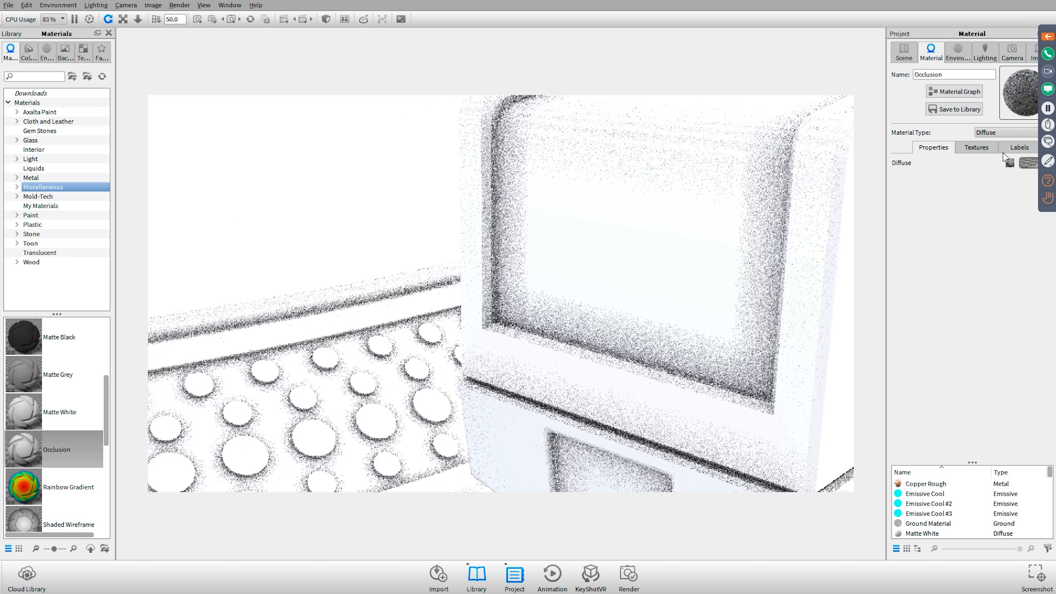
{"action": "left_click", "coordinate": [974, 149]}
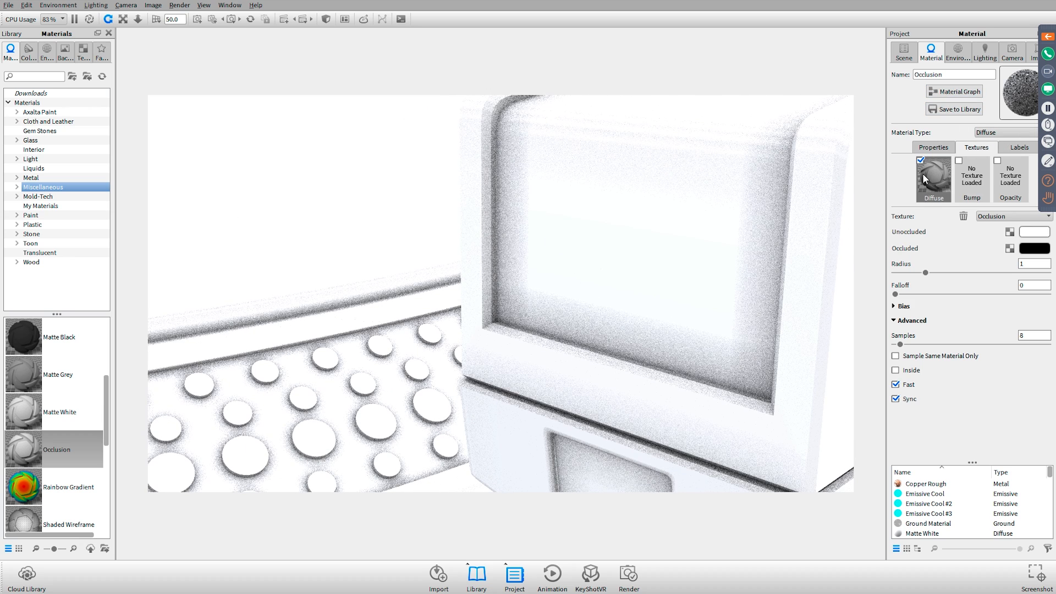
{"action": "left_click", "coordinate": [913, 320]}
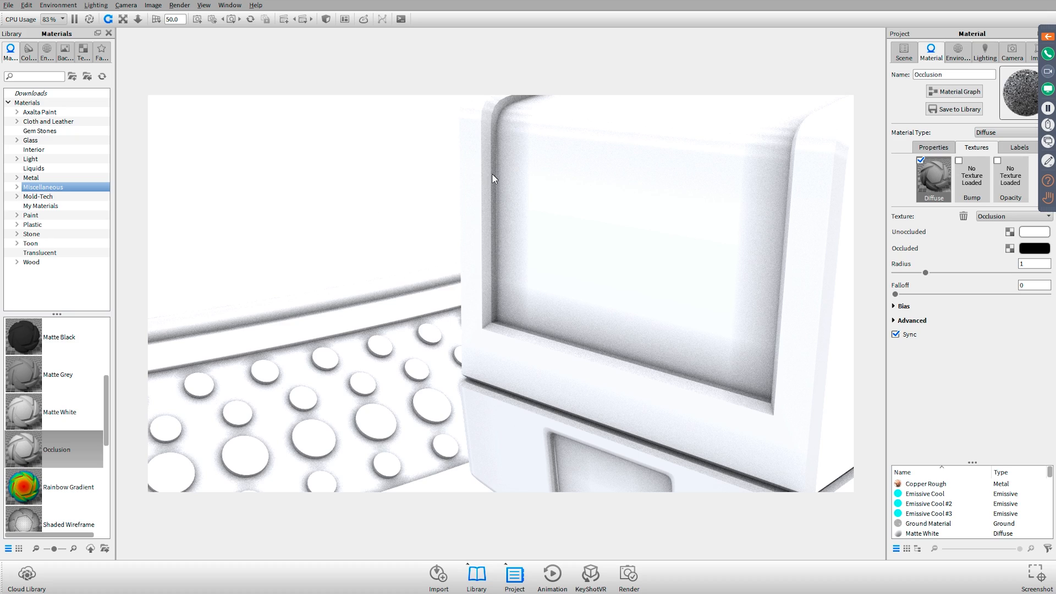
Try a light pink as the Occlusion texture's Unoccluded color, and cancel the color change
{"action": "left_click_drag", "start_coordinate": [464, 211], "coordinate": [473, 235]}
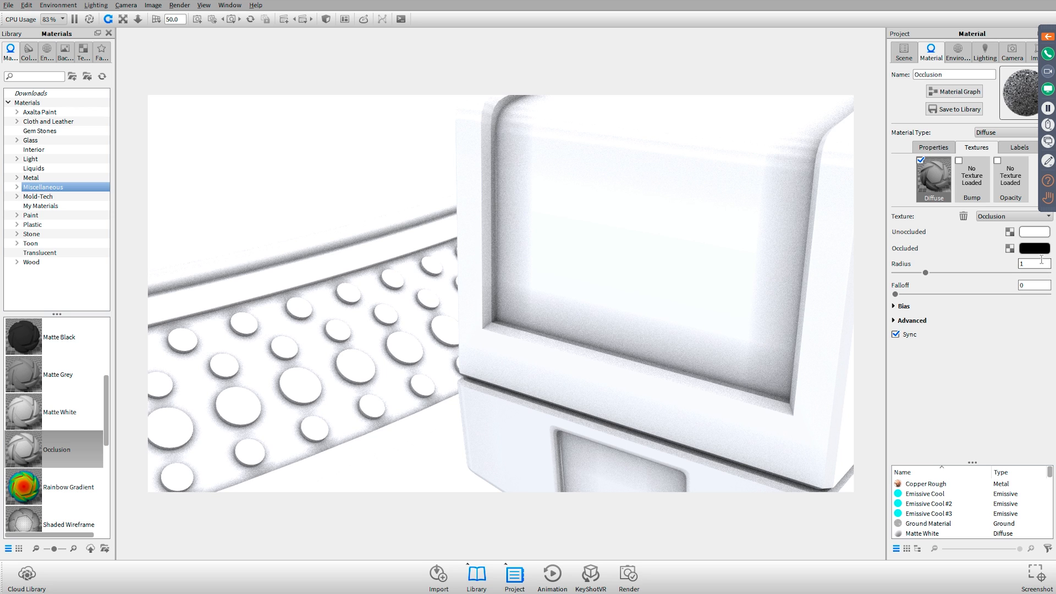
{"action": "left_click", "coordinate": [1033, 232]}
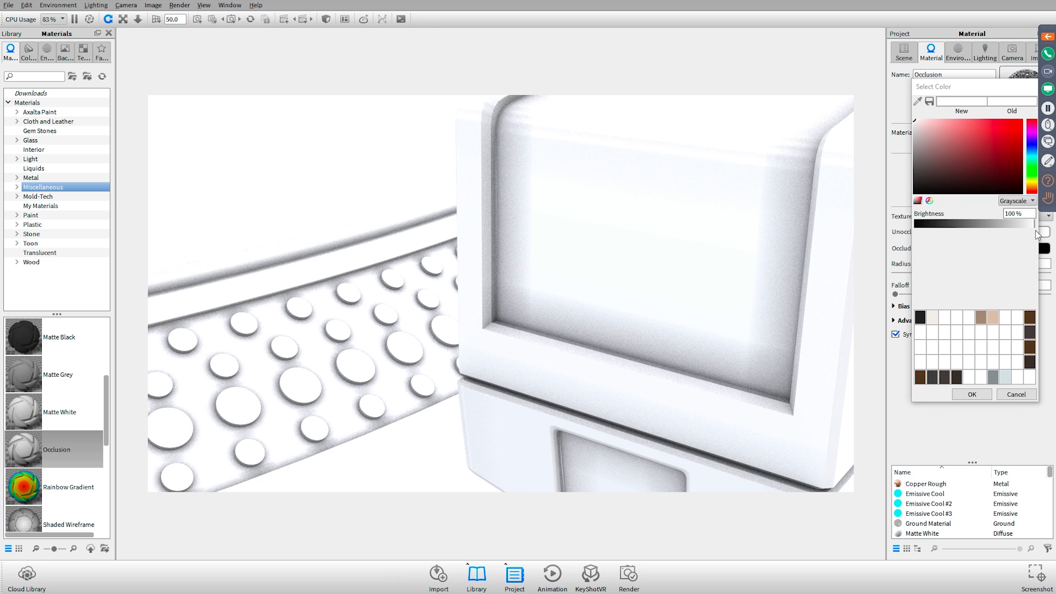
{"action": "left_click", "coordinate": [939, 120]}
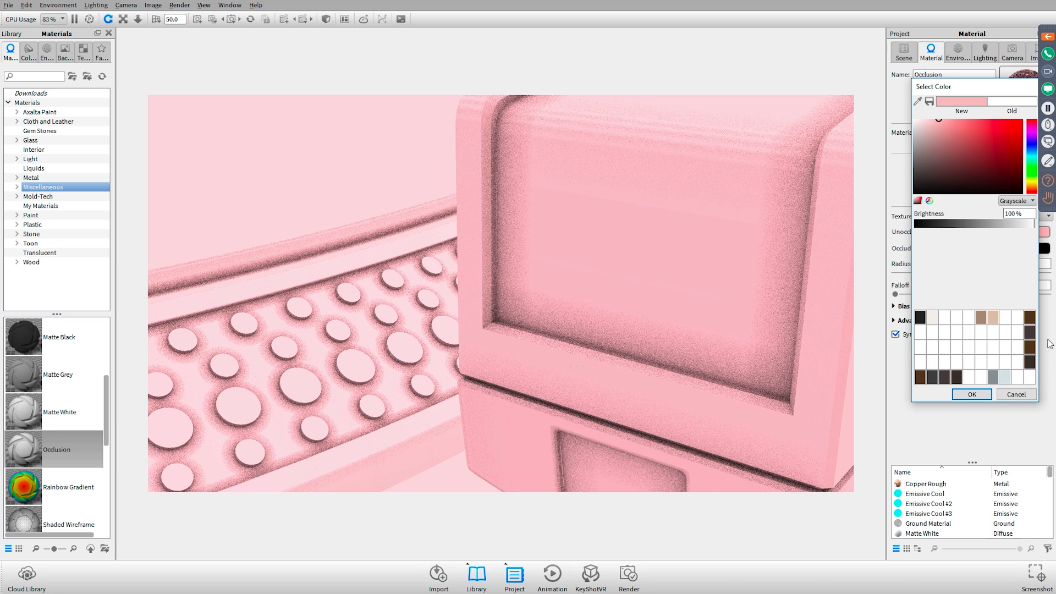
{"action": "left_click", "coordinate": [1012, 392]}
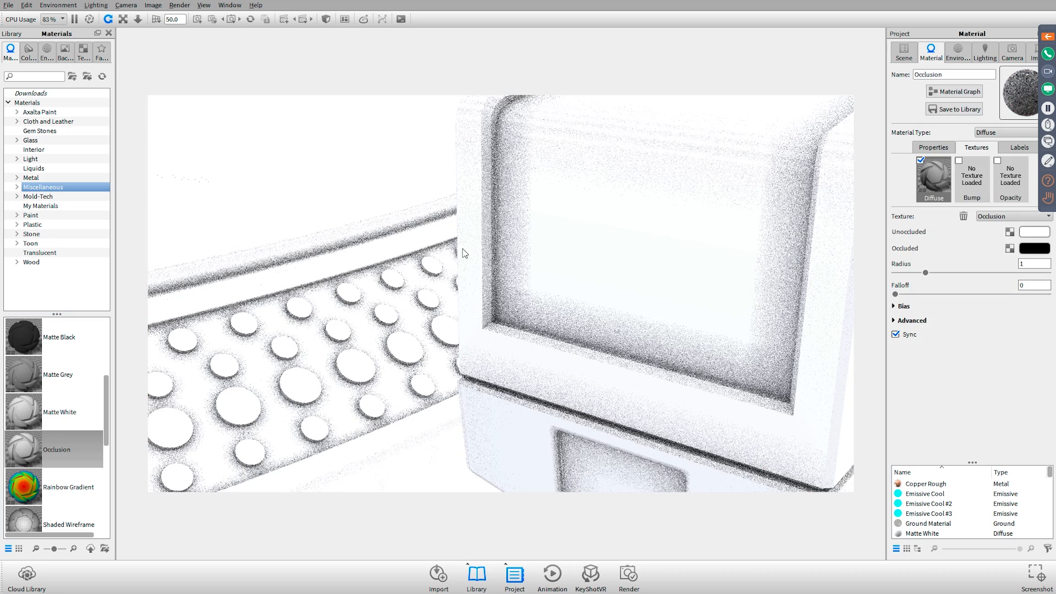
Examine the occlusion shading around the cartridge and platter edge from near and far
{"action": "scroll", "coordinate": [465, 234], "scroll_direction": "down", "scroll_amount": 3}
{"action": "scroll", "coordinate": [467, 238], "scroll_direction": "down", "scroll_amount": 3}
{"action": "mouse_move", "coordinate": [466, 237]}
{"action": "left_mouse_down"}
{"action": "mouse_move", "coordinate": [620, 262]}
{"action": "mouse_move", "coordinate": [514, 275]}
{"action": "mouse_move", "coordinate": [476, 237]}
{"action": "left_mouse_up"}
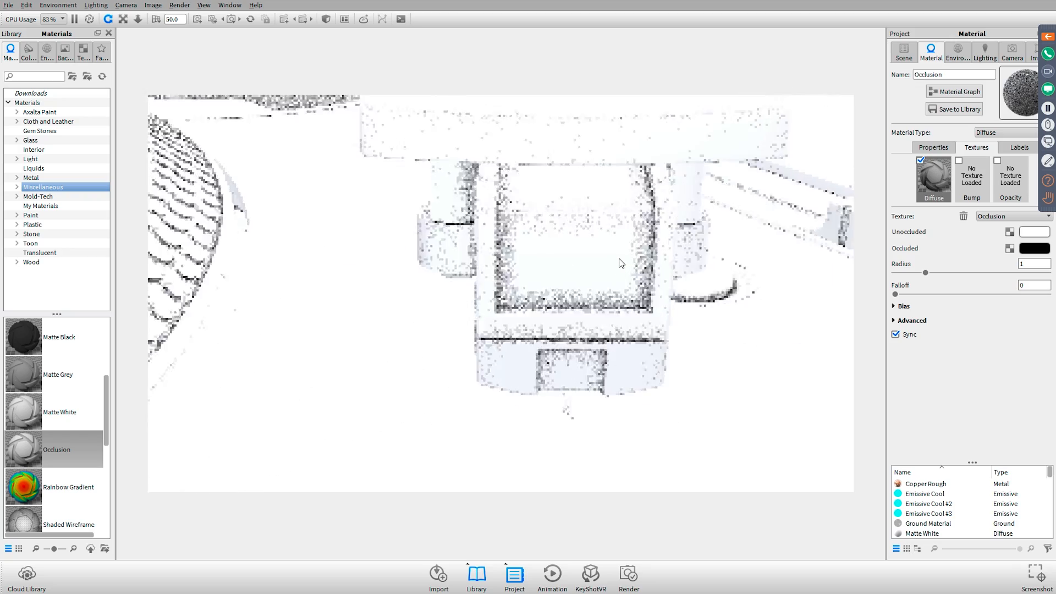
{"action": "scroll", "coordinate": [538, 278], "scroll_direction": "down", "scroll_amount": 6}
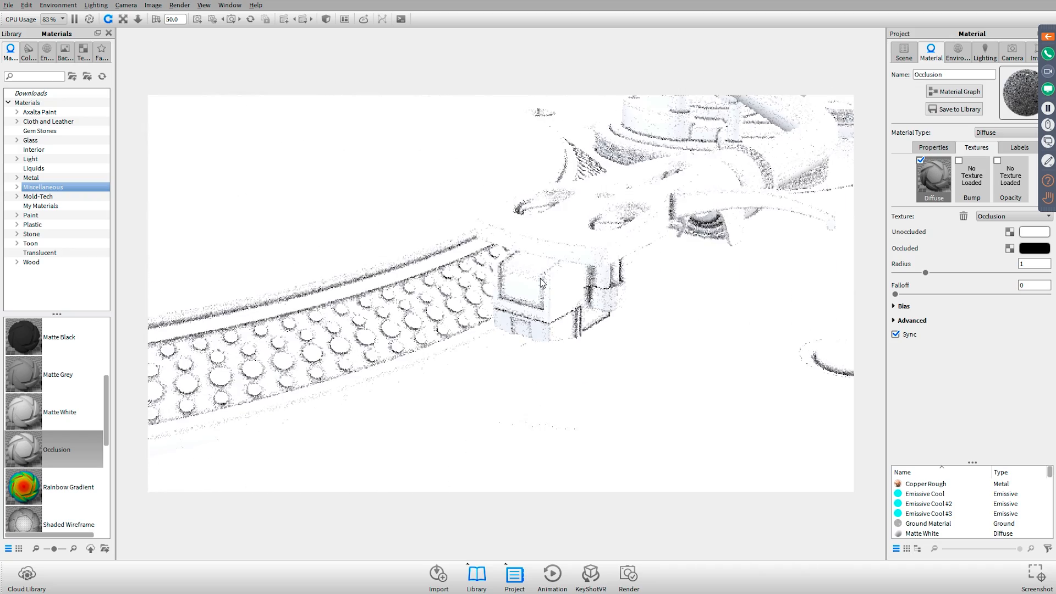
{"action": "scroll", "coordinate": [538, 282], "scroll_direction": "up", "scroll_amount": 5}
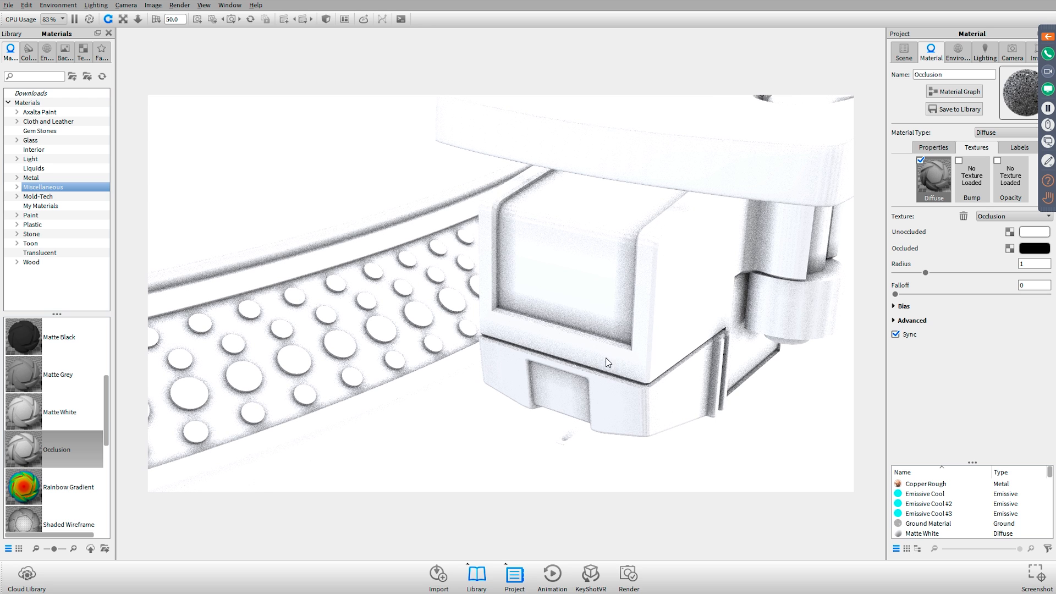
{"action": "scroll", "coordinate": [574, 284], "scroll_direction": "down", "scroll_amount": 10}
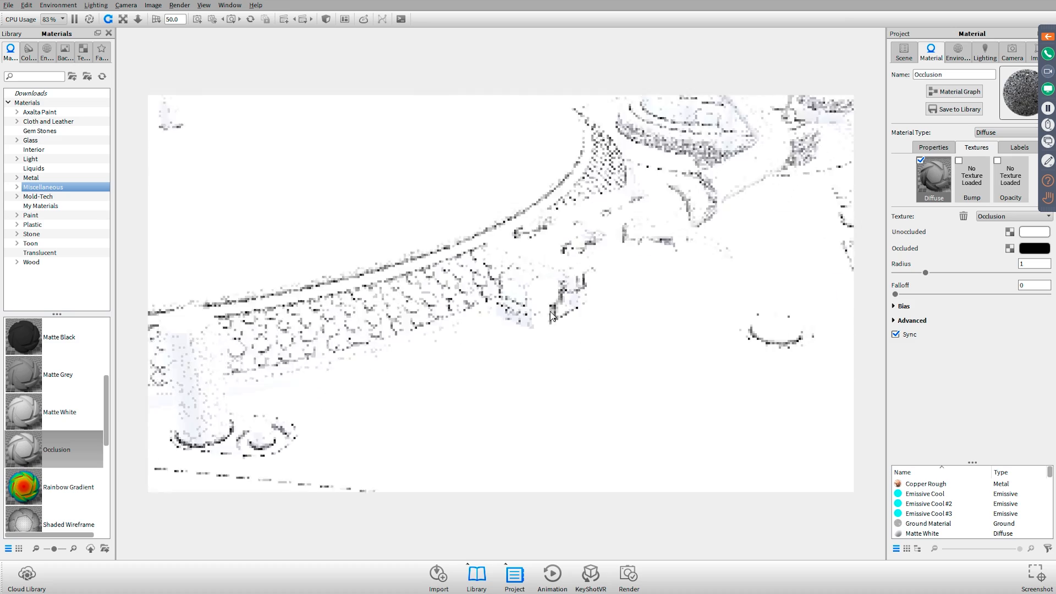
{"action": "left_click_drag", "start_coordinate": [574, 283], "coordinate": [550, 286]}
{"action": "scroll", "coordinate": [550, 286], "scroll_direction": "down", "scroll_amount": 4}
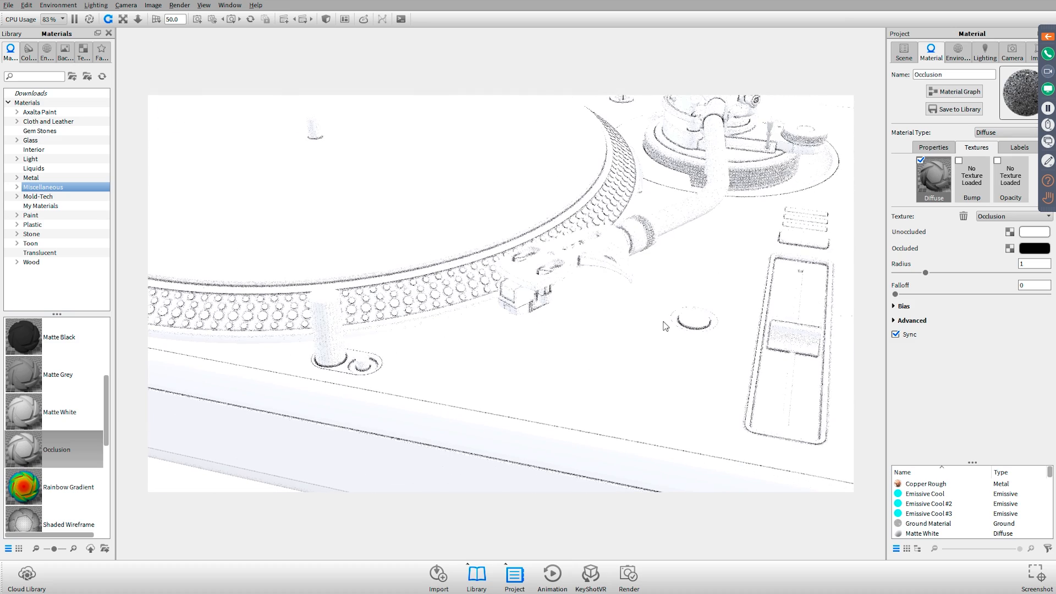
{"action": "scroll", "coordinate": [549, 270], "scroll_direction": "up", "scroll_amount": 10}
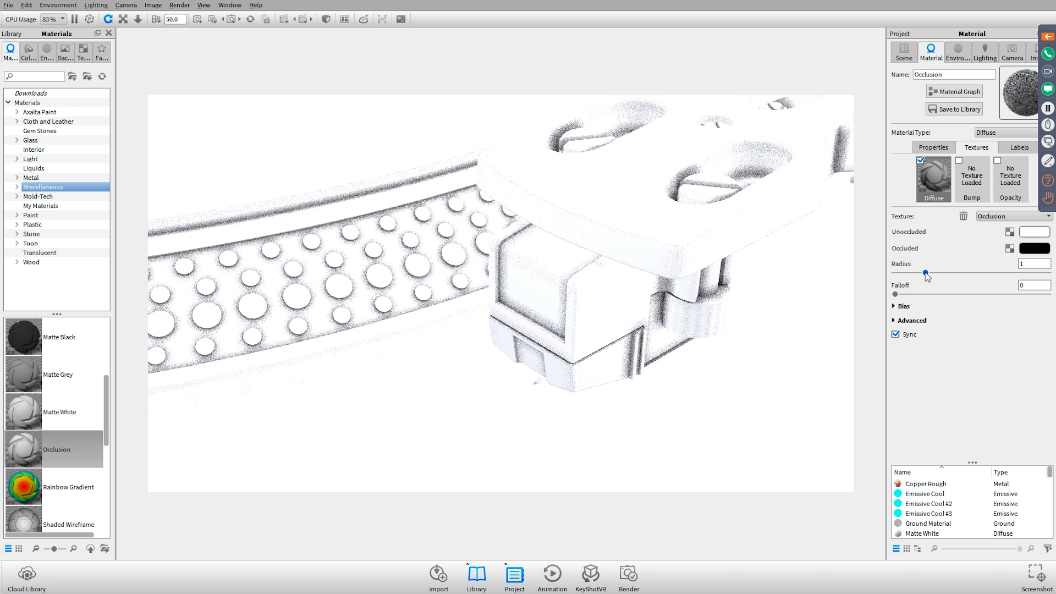
Raise the Occlusion texture's Radius to 5, and on to 10 after checking the scene's units
{"action": "left_click_drag", "start_coordinate": [925, 272], "coordinate": [1047, 273]}
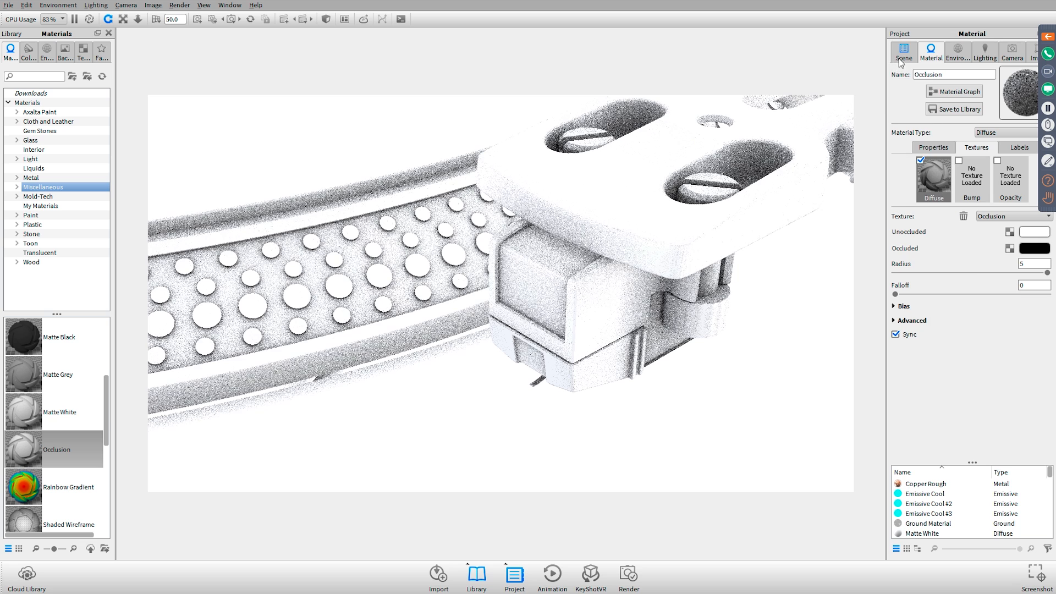
{"action": "left_click", "coordinate": [903, 53]}
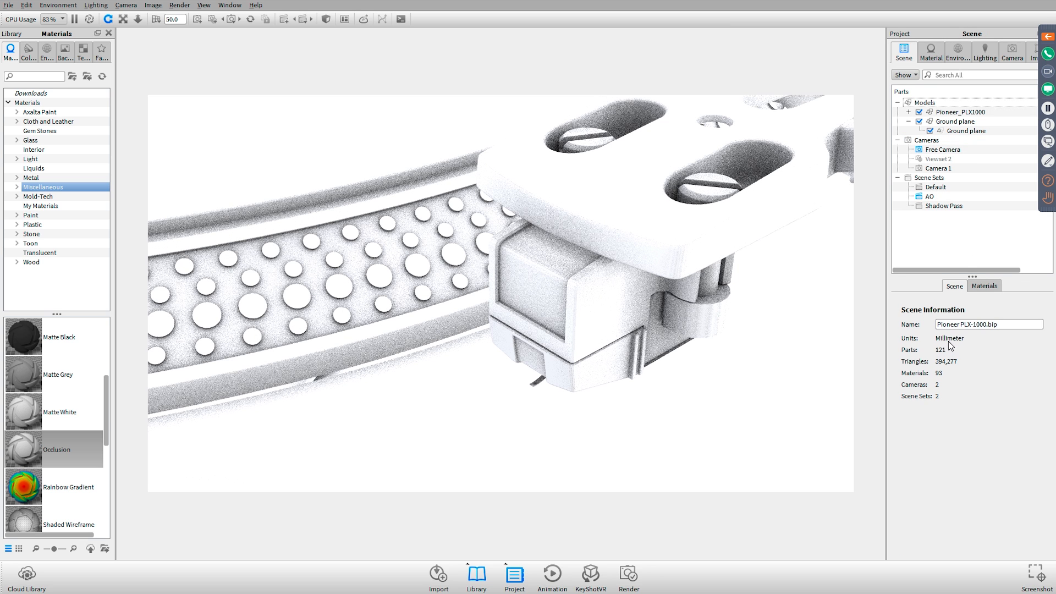
{"action": "left_click", "coordinate": [940, 54]}
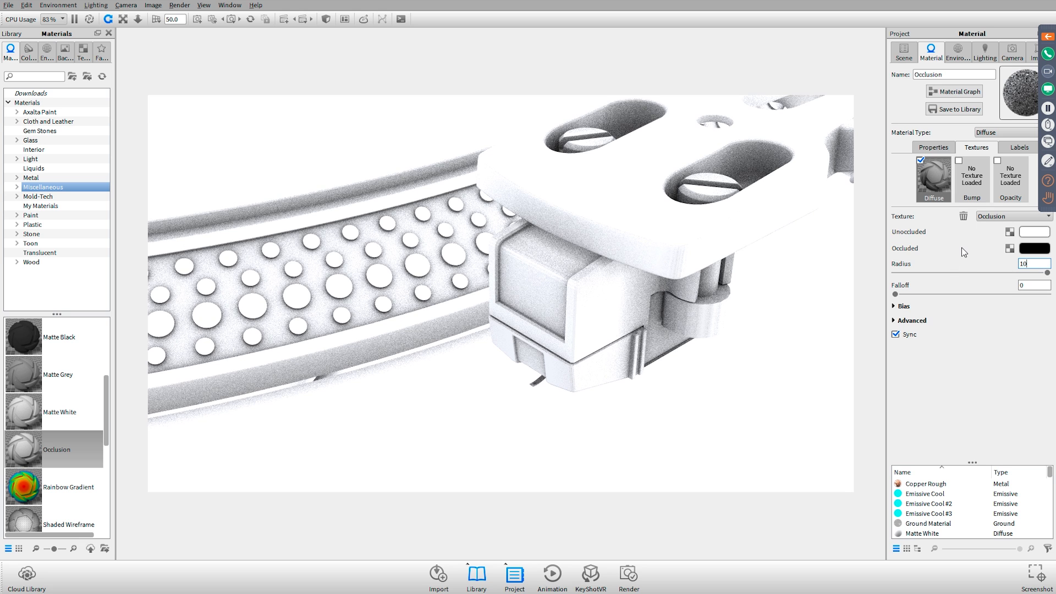
{"action": "key", "text": "Return"}
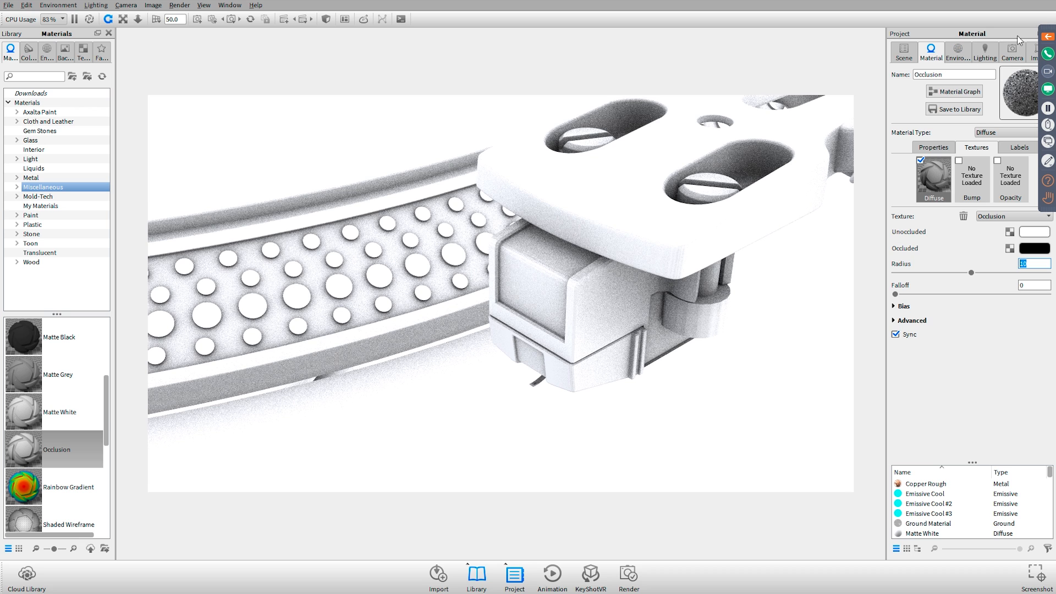
Return to Camera 1 and compare the occlusion render with Self Shadows on and off, leaving them off
{"action": "left_click", "coordinate": [1012, 53]}
{"action": "left_click", "coordinate": [916, 97]}
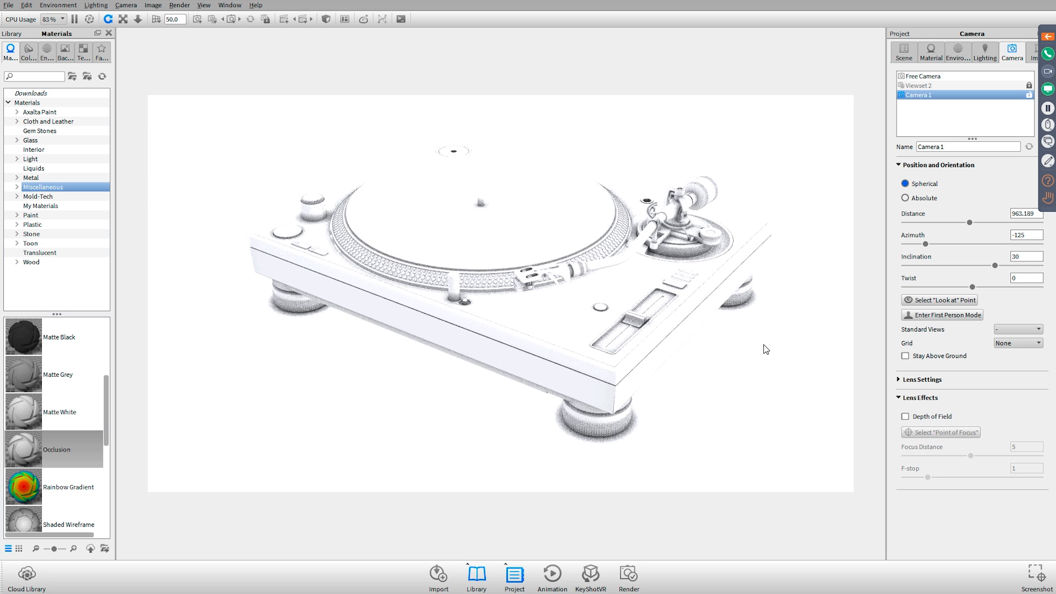
{"action": "left_click", "coordinate": [983, 51]}
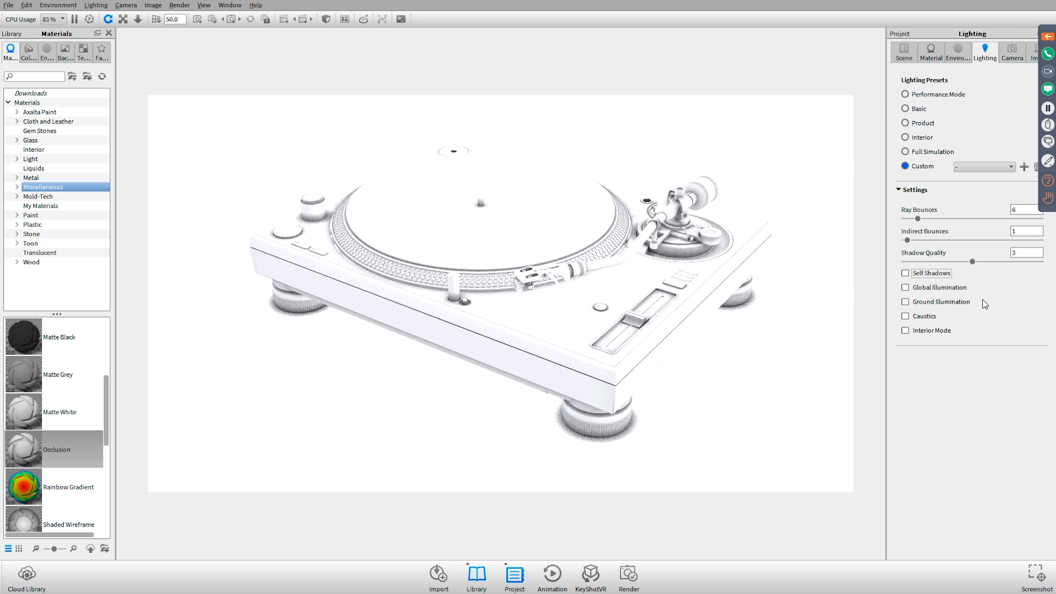
{"action": "left_click", "coordinate": [932, 275]}
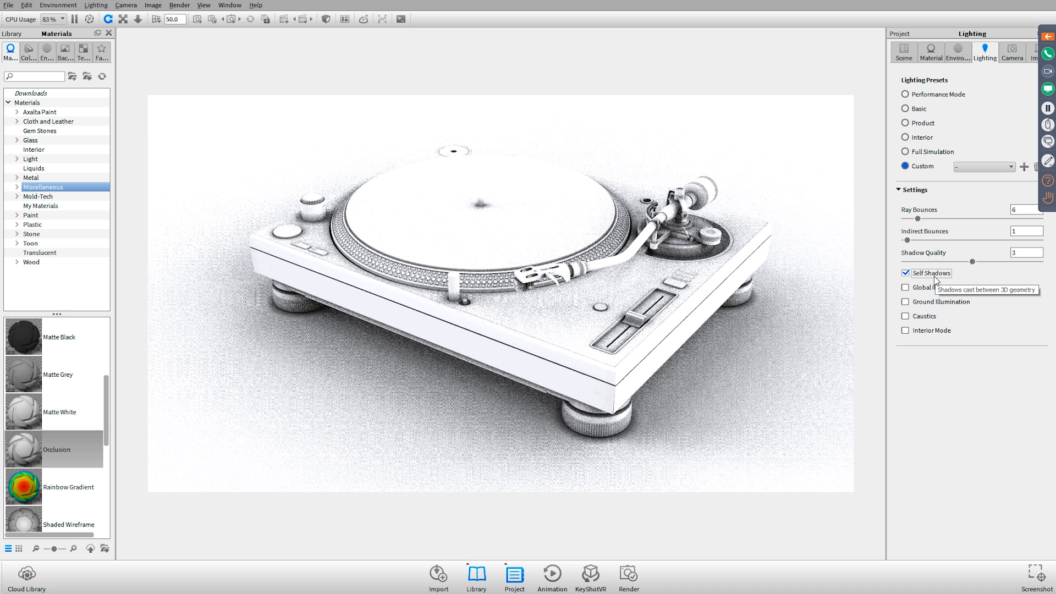
{"action": "left_click", "coordinate": [936, 275]}
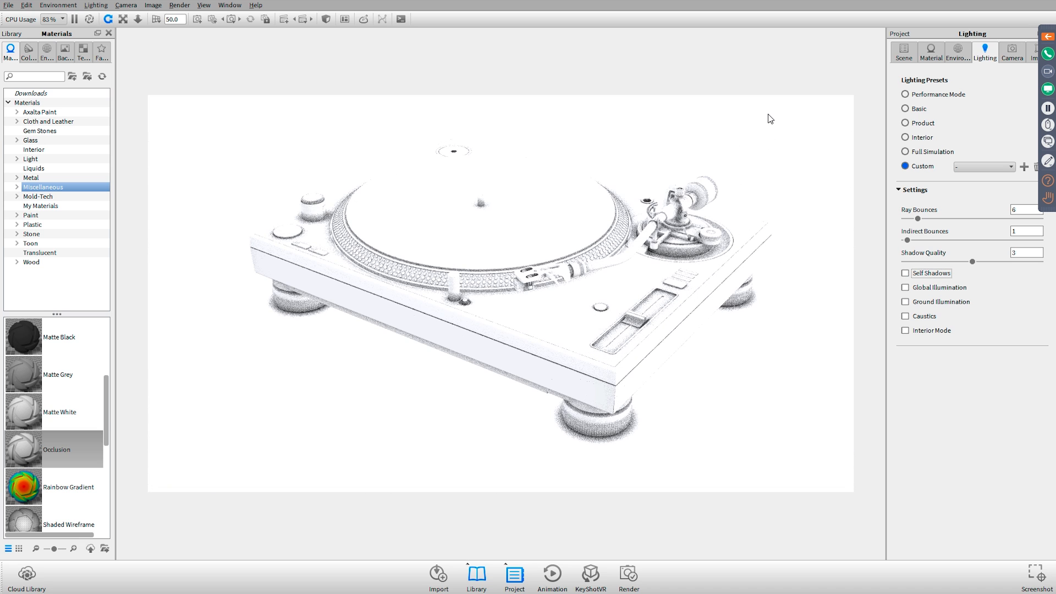
Switch to the Renderings folder and open Pioneer PLX-1000 Occlusion v1 Gamma 1 samples 32.psd in Photoshop
{"action": "key", "text": "alt+Tab"}
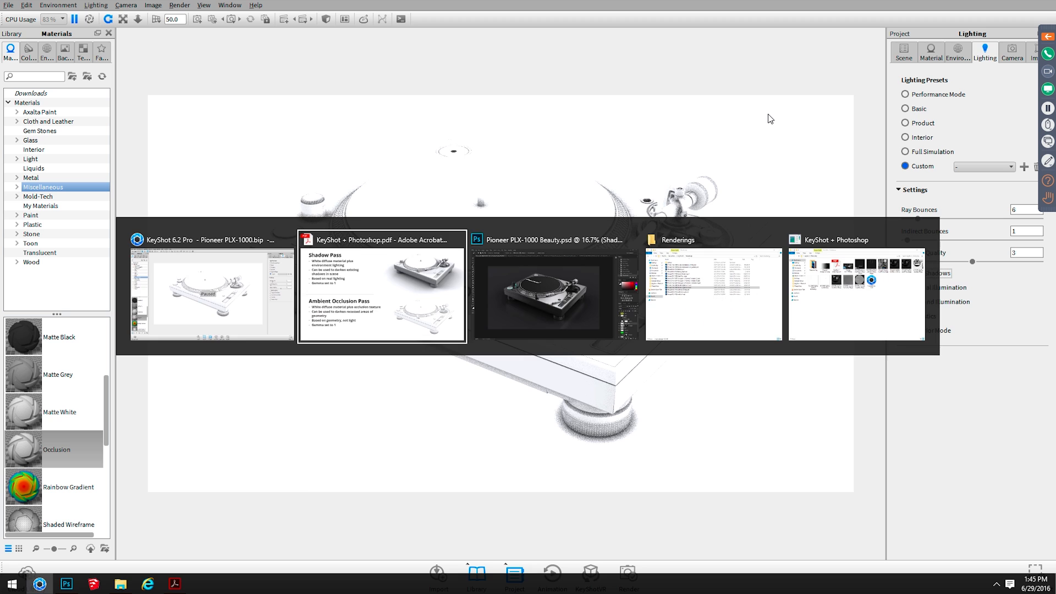
{"action": "key", "text": "alt+Tab"}
{"action": "key", "text": "alt+Tab"}
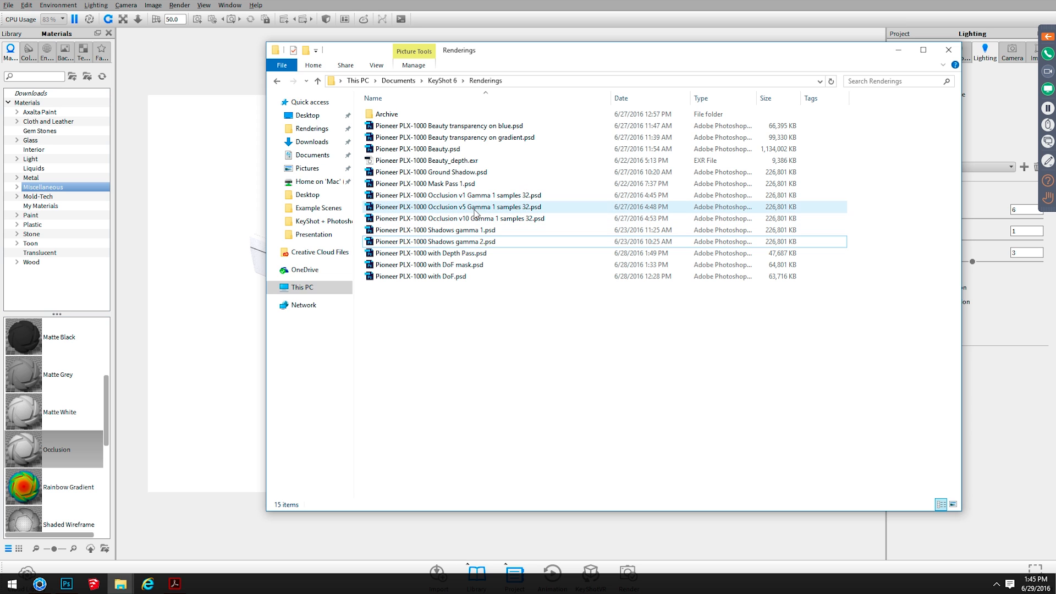
{"action": "double_click", "coordinate": [470, 195]}
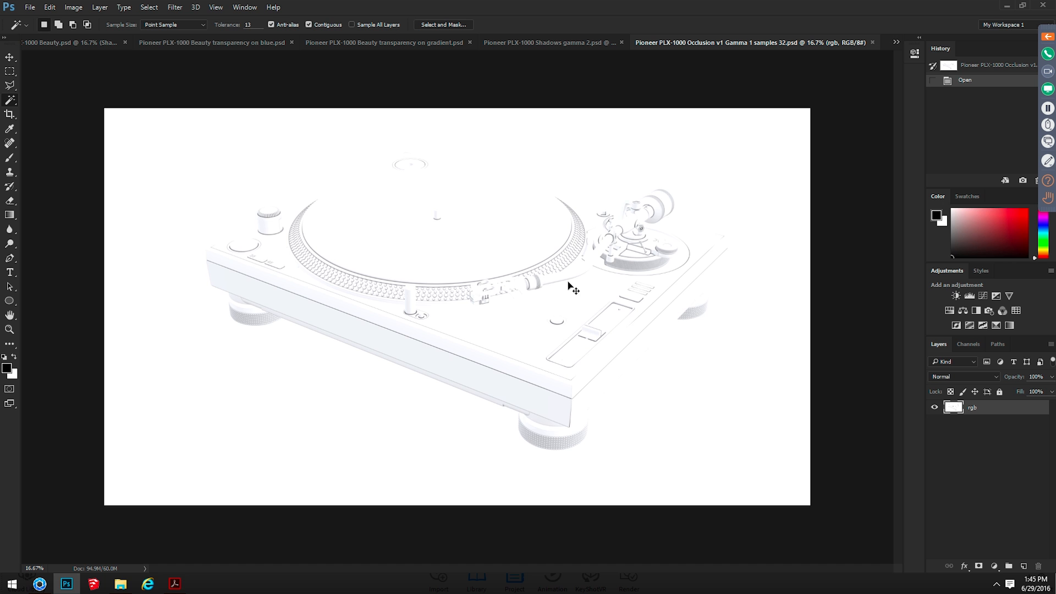
Open Pioneer PLX-1000 Occlusion v10 Gamma 1 samples 32.psd from the Renderings folder and inspect its shading at 100% and full view
{"action": "key", "text": "ctrl+plus"}
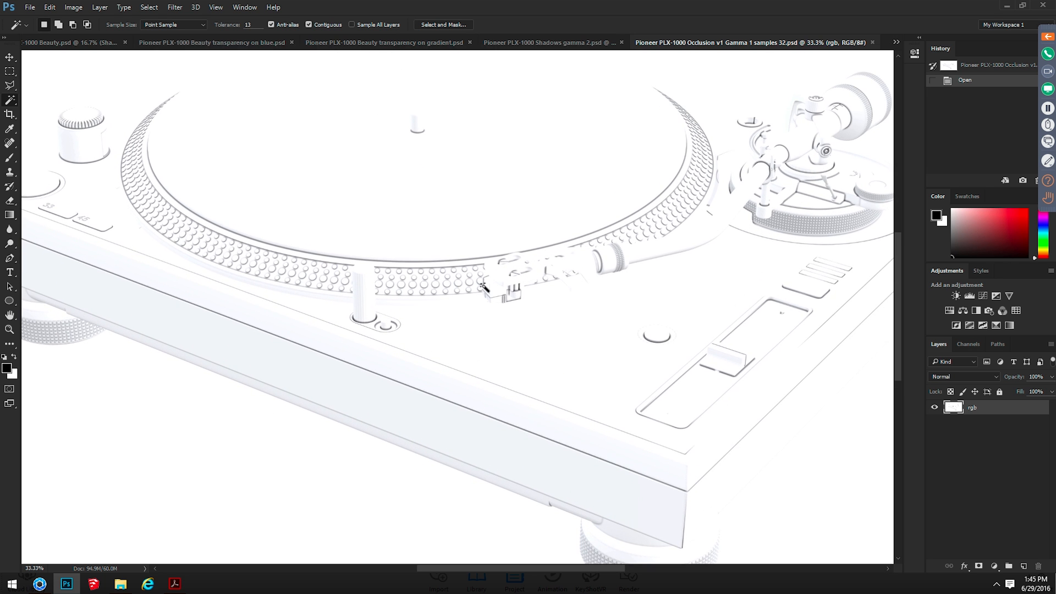
{"action": "key", "text": "alt+Tab"}
{"action": "double_click", "coordinate": [504, 219]}
{"action": "key", "text": "ctrl+1"}
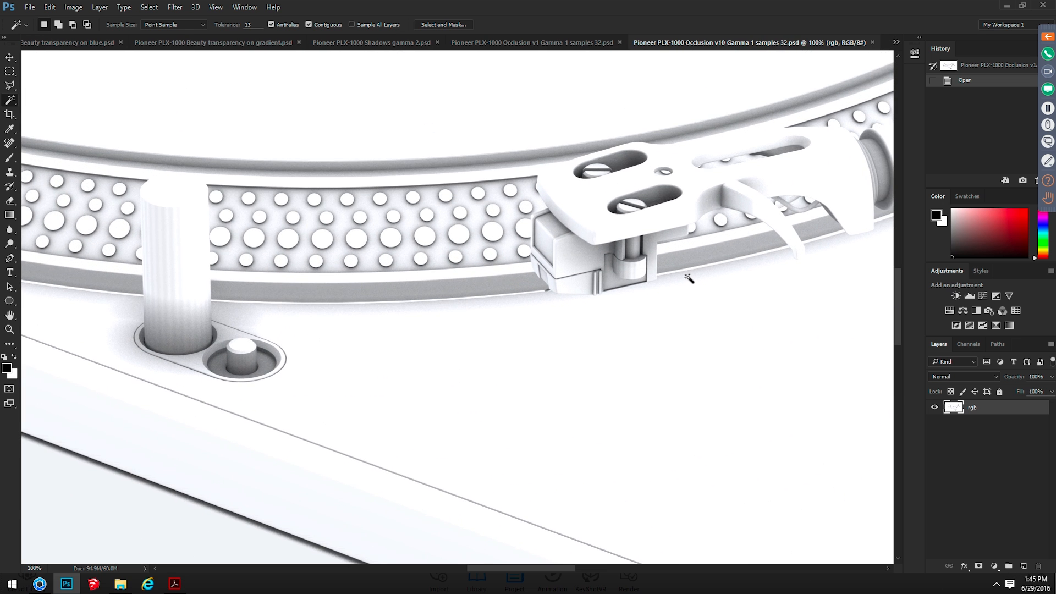
{"action": "key", "text": "ctrl+0"}
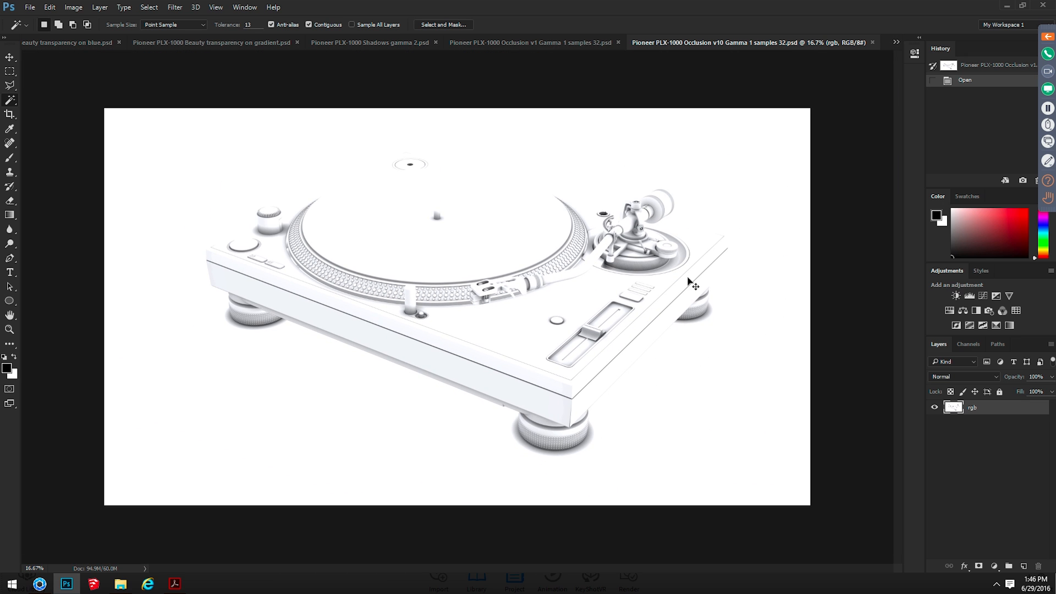
Copy the whole v10 occlusion image and paste it in place above the Shadow Pass layer in Pioneer PLX-1000 Beauty.psd
{"action": "key", "text": "ctrl+a"}
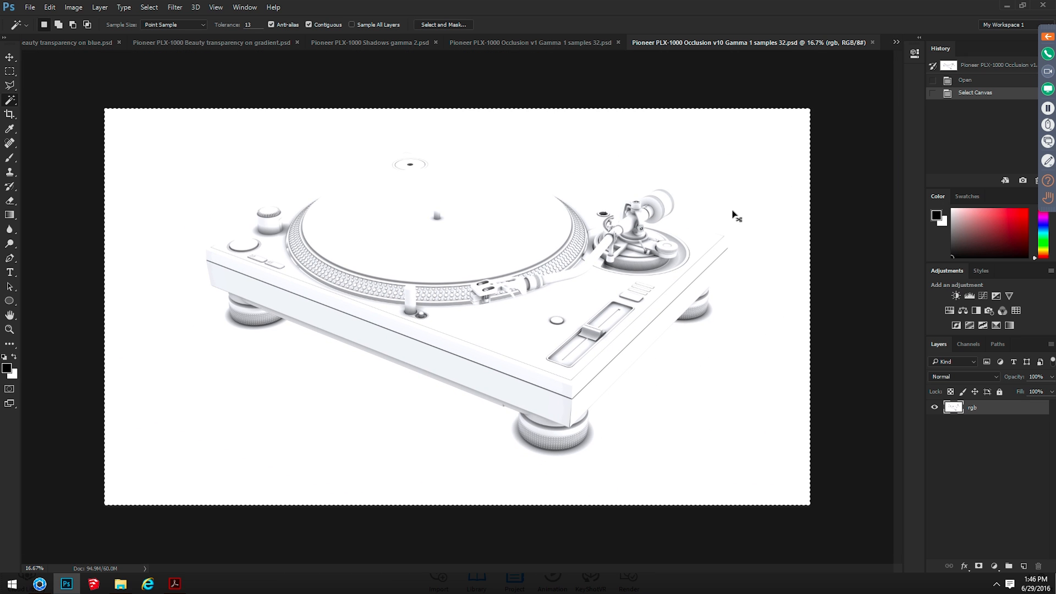
{"action": "left_click", "coordinate": [69, 44]}
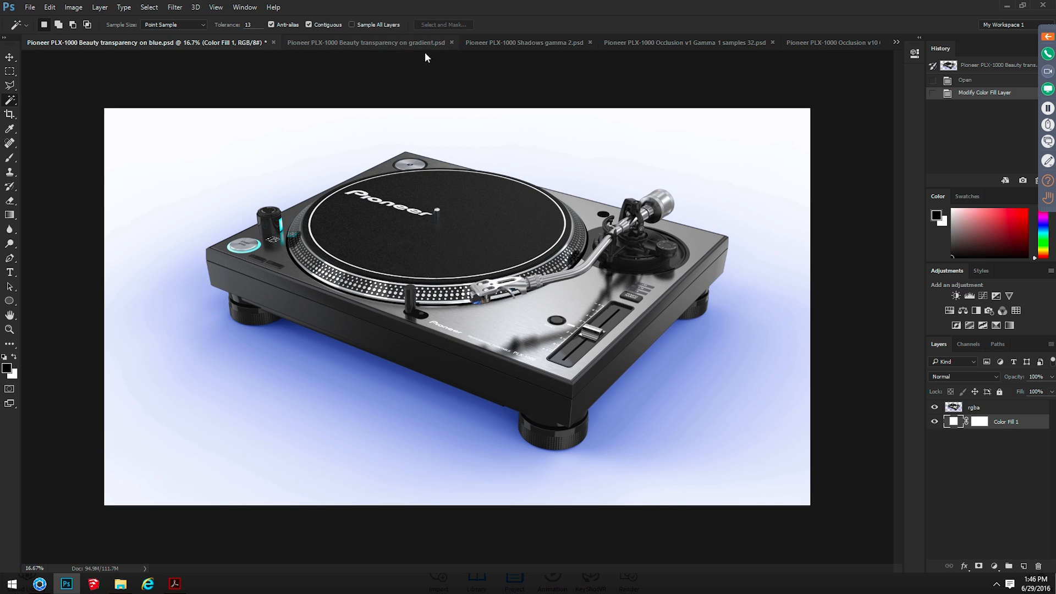
{"action": "key", "text": "ctrl+Tab"}
{"action": "key", "text": "ctrl+Tab"}
{"action": "key", "text": "ctrl+Tab"}
{"action": "key", "text": "ctrl+Tab"}
{"action": "key", "text": "ctrl+Tab"}
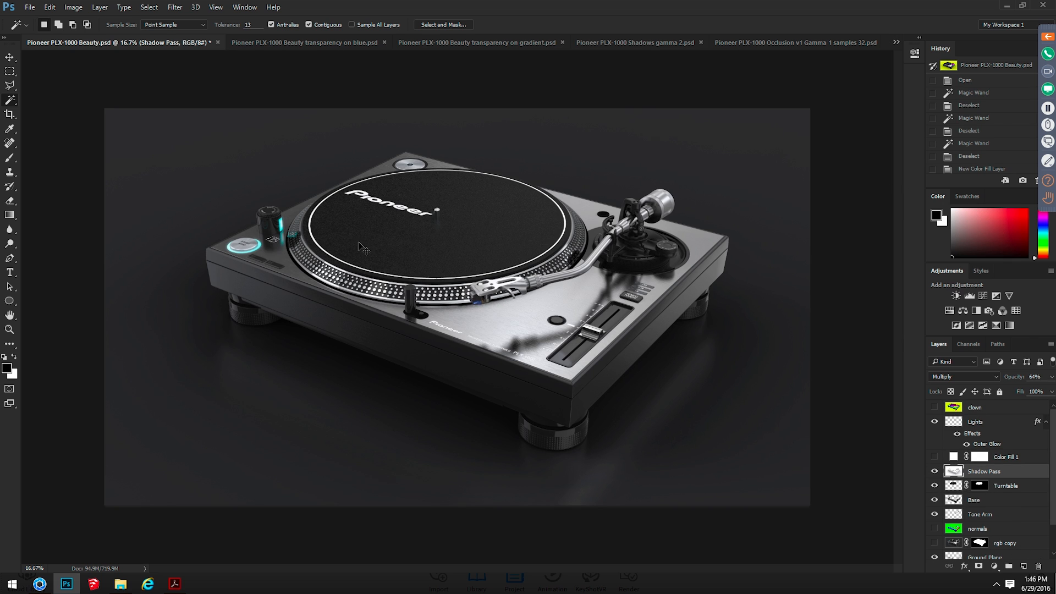
{"action": "key", "text": "ctrl+shift+v"}
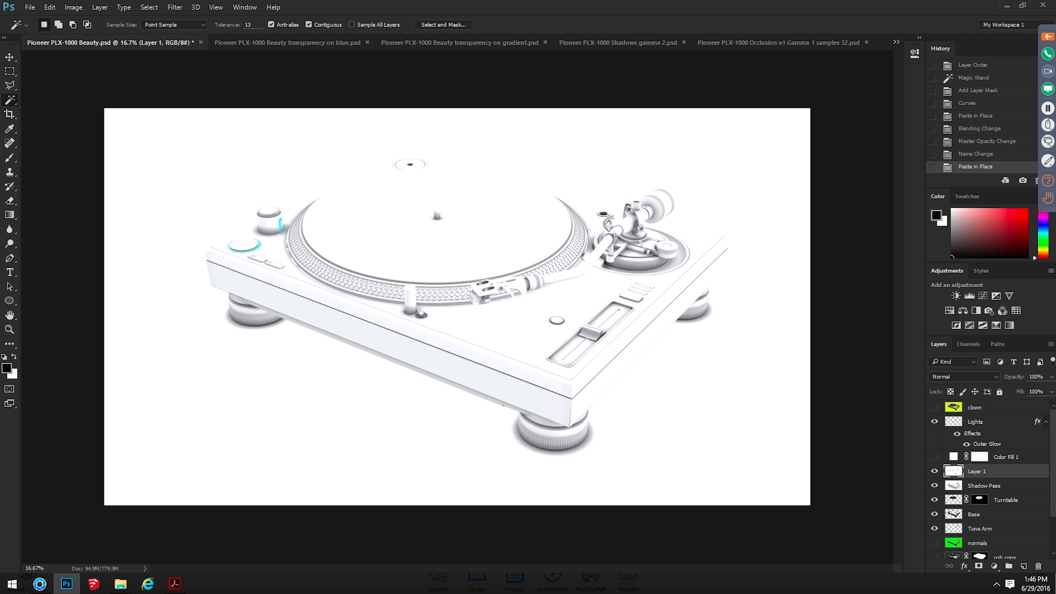
Set the pasted occlusion layer's blending mode to Multiply and rename the layer AO
{"action": "left_click", "coordinate": [985, 370]}
{"action": "left_click", "coordinate": [979, 413]}
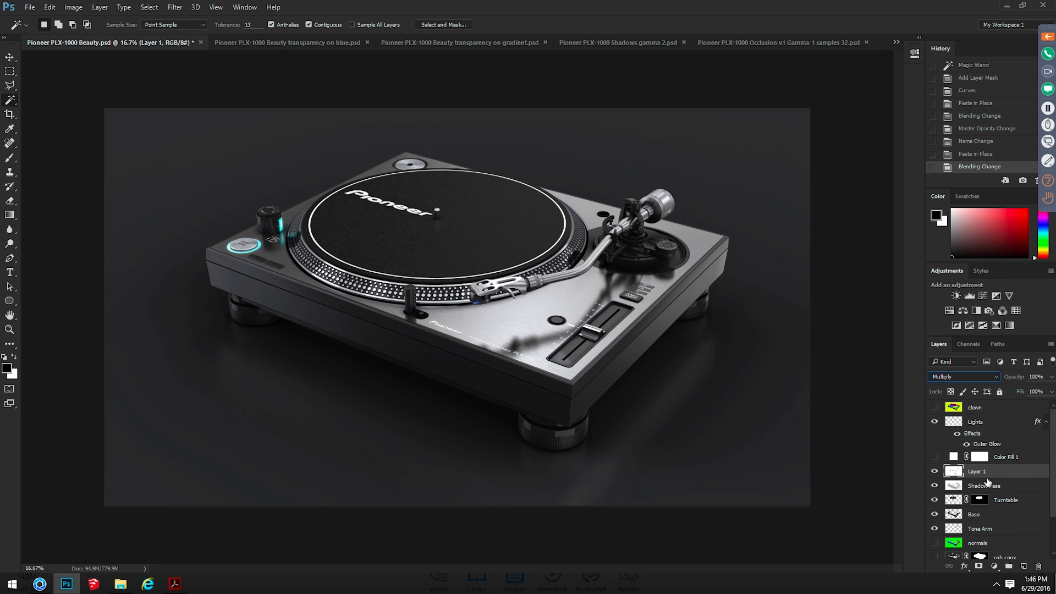
{"action": "scroll", "coordinate": [932, 445], "scroll_direction": "down", "scroll_amount": 3}
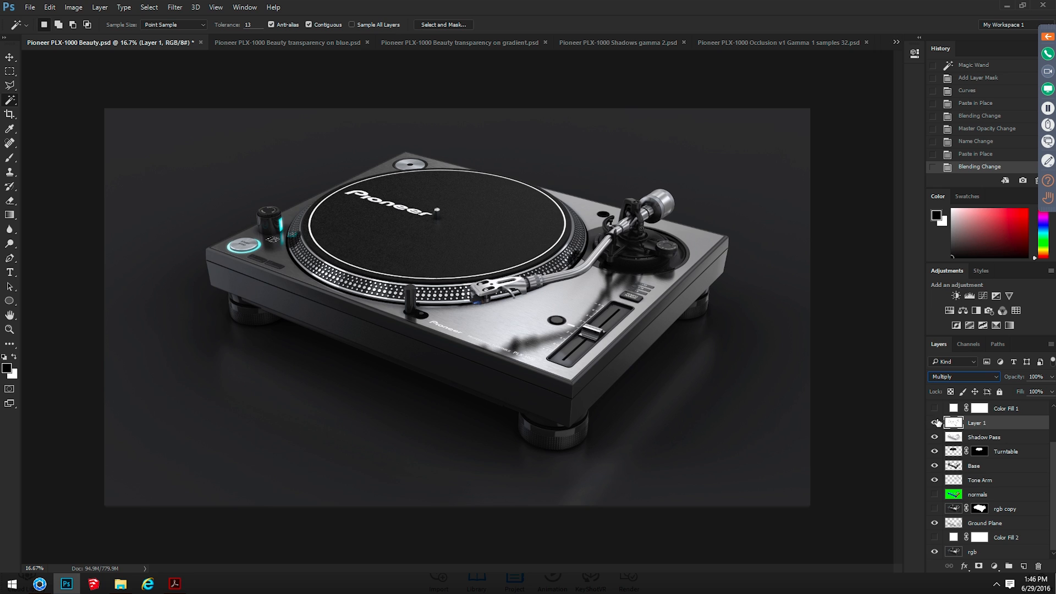
{"action": "double_click", "coordinate": [974, 423]}
{"action": "type", "text": "AO"}
{"action": "key", "text": "Return"}
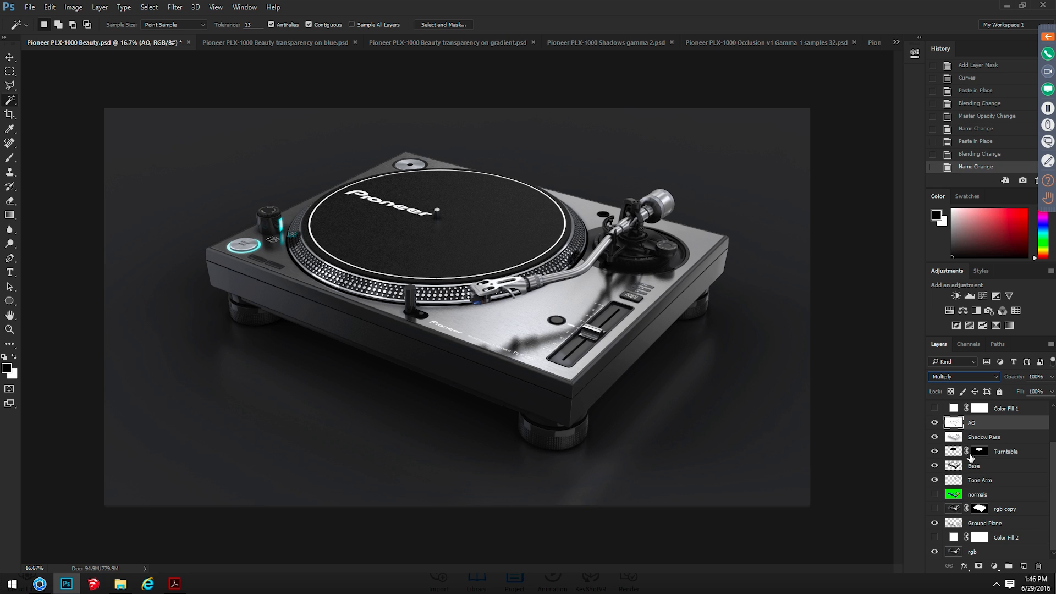
Compare the composite with the AO and Shadow Pass layers shown and hidden, leaving AO hidden and Shadow Pass visible
{"action": "left_click", "coordinate": [934, 422]}
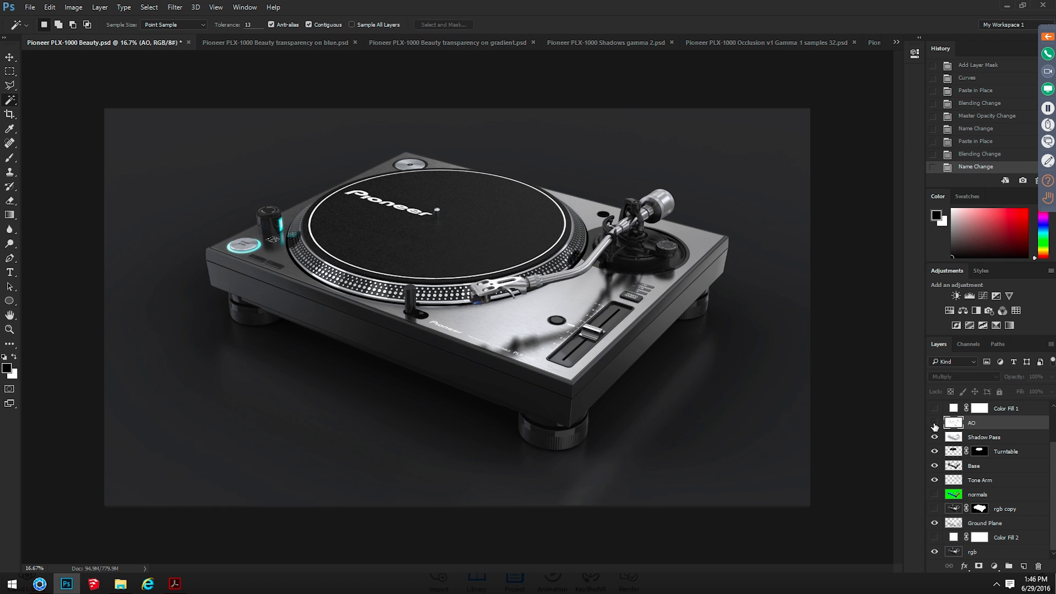
{"action": "left_click", "coordinate": [934, 423]}
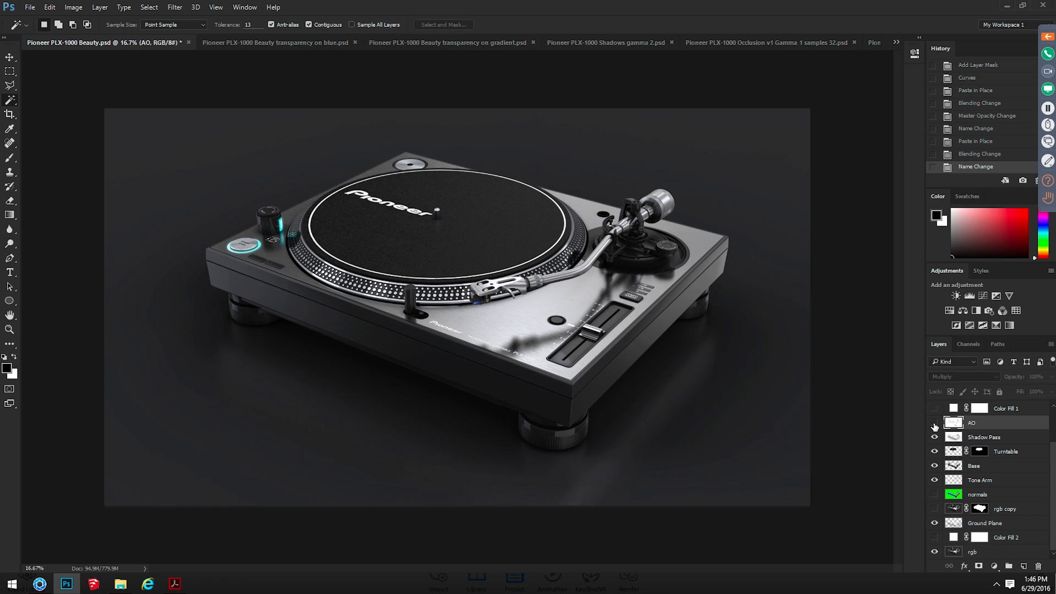
{"action": "left_click", "coordinate": [934, 423]}
{"action": "left_click", "coordinate": [934, 423]}
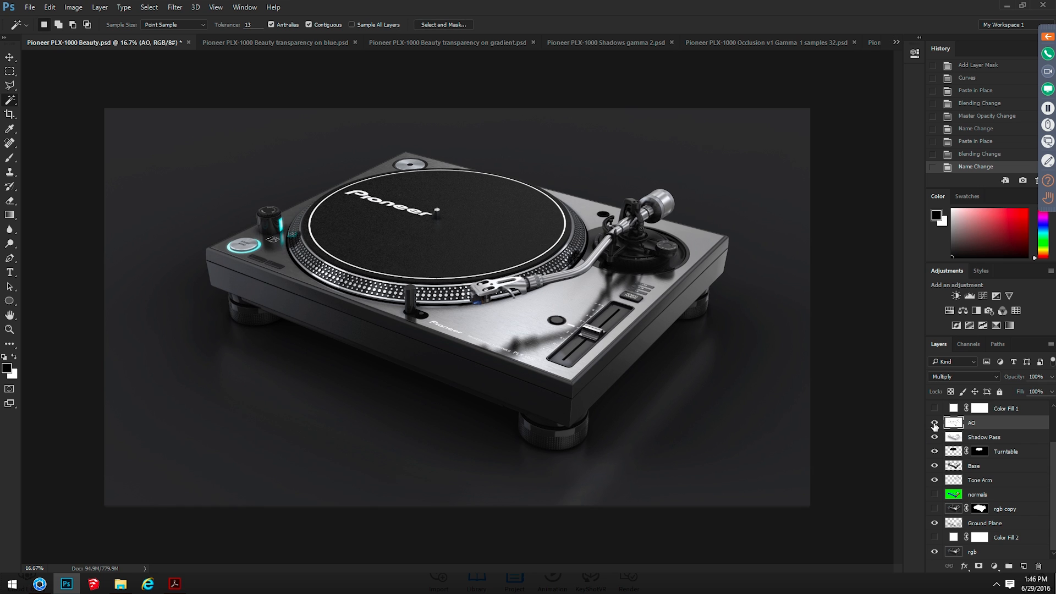
{"action": "left_click", "coordinate": [934, 423]}
{"action": "left_click", "coordinate": [934, 423]}
{"action": "left_click", "coordinate": [935, 438]}
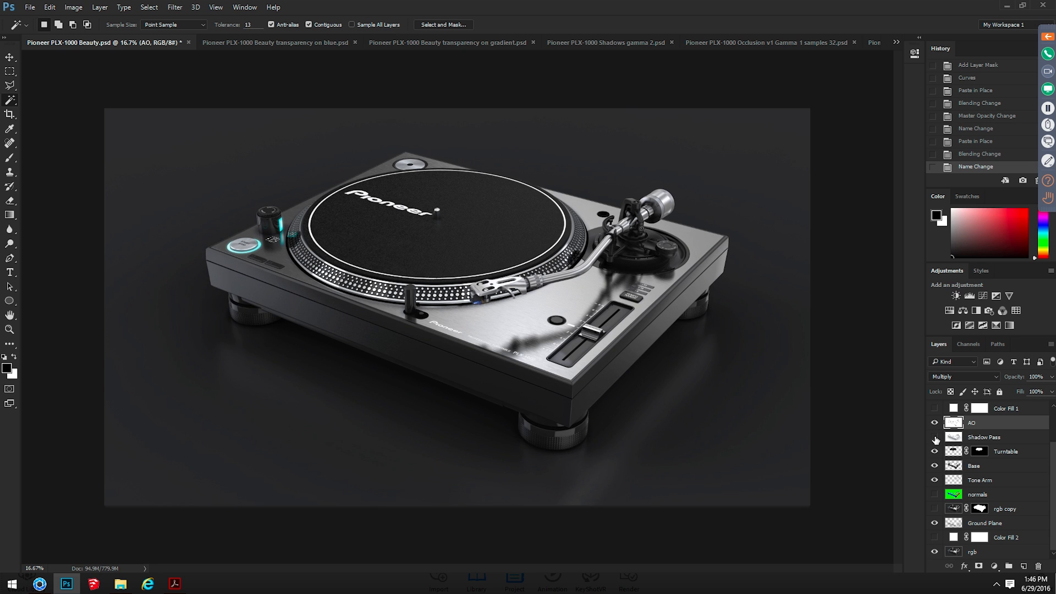
{"action": "left_click", "coordinate": [935, 437]}
{"action": "left_click", "coordinate": [935, 423]}
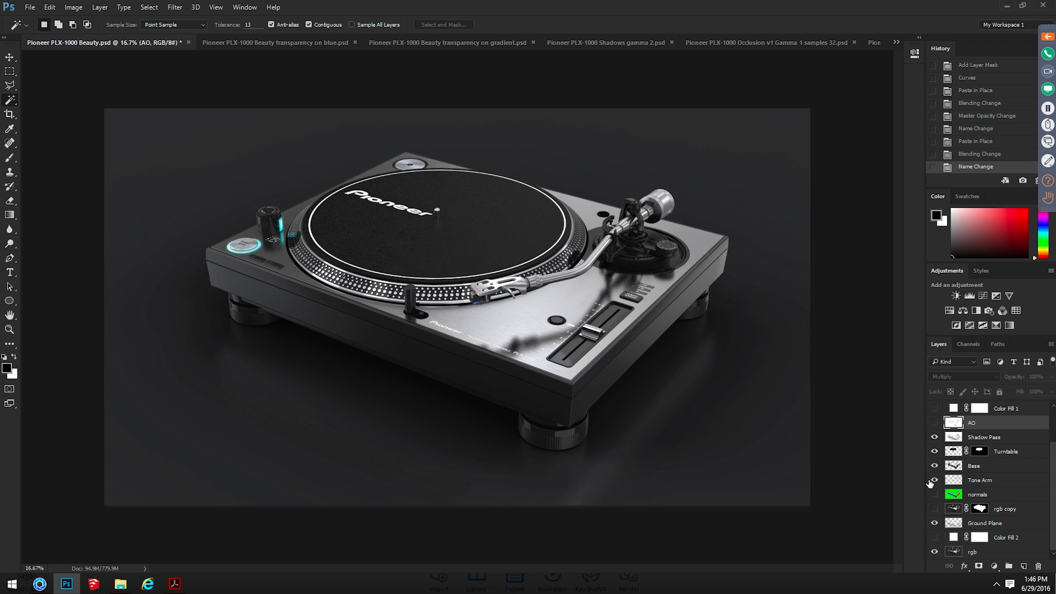
Review the Shadow Pass and Ambient Occlusion Pass page in KeyShot + Photoshop.pdf, and return to Pioneer PLX-1000 Beauty.psd in Photoshop
{"action": "key", "text": "alt+Tab"}
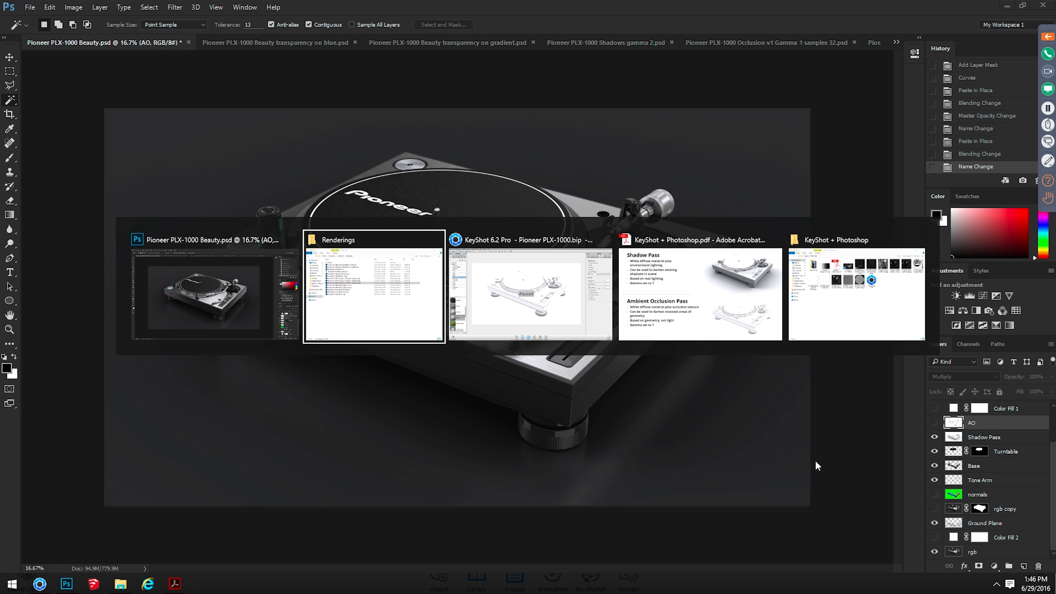
{"action": "key", "text": "alt+Tab"}
{"action": "key", "text": "alt+Tab"}
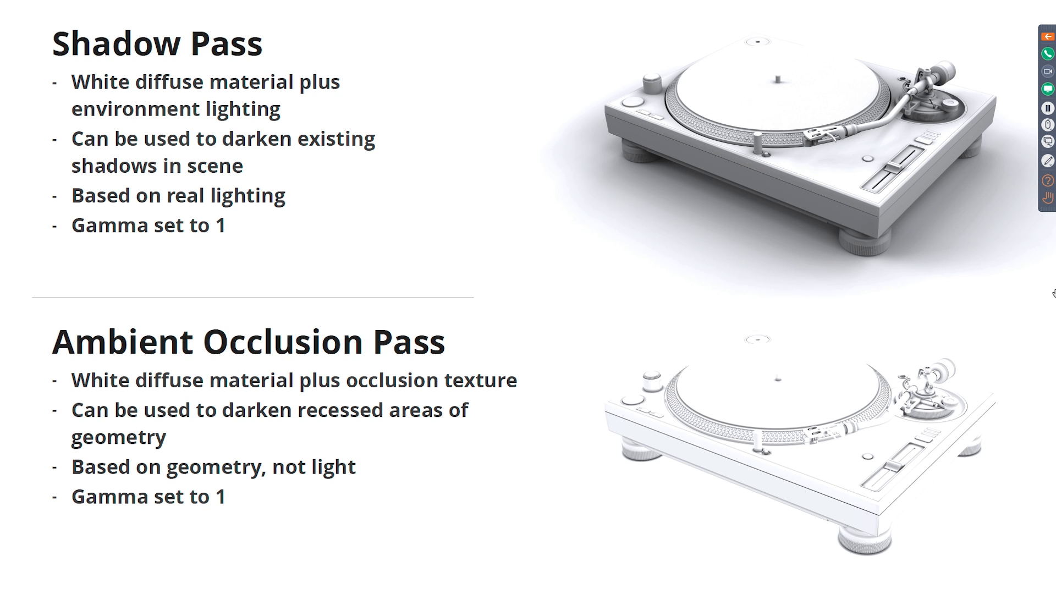
{"action": "key", "text": "alt+Tab"}
{"action": "left_click", "coordinate": [263, 112]}
{"action": "key", "text": "ctrl+Tab"}
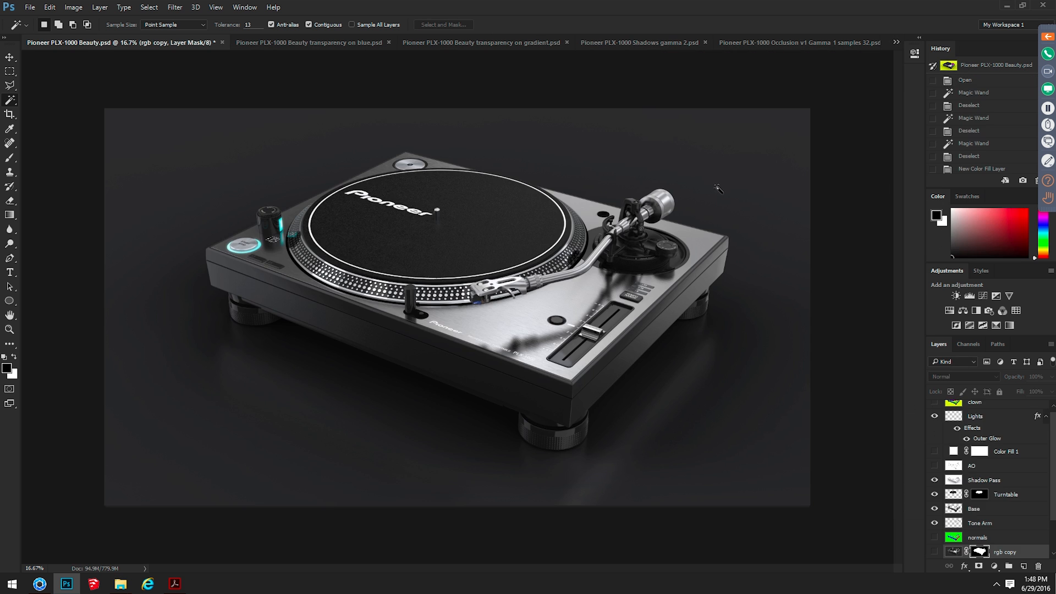
Switch to KeyShot and open the Render output settings to review the passes selected for the still image
{"action": "key", "text": "alt+Tab"}
{"action": "left_click", "coordinate": [502, 396]}
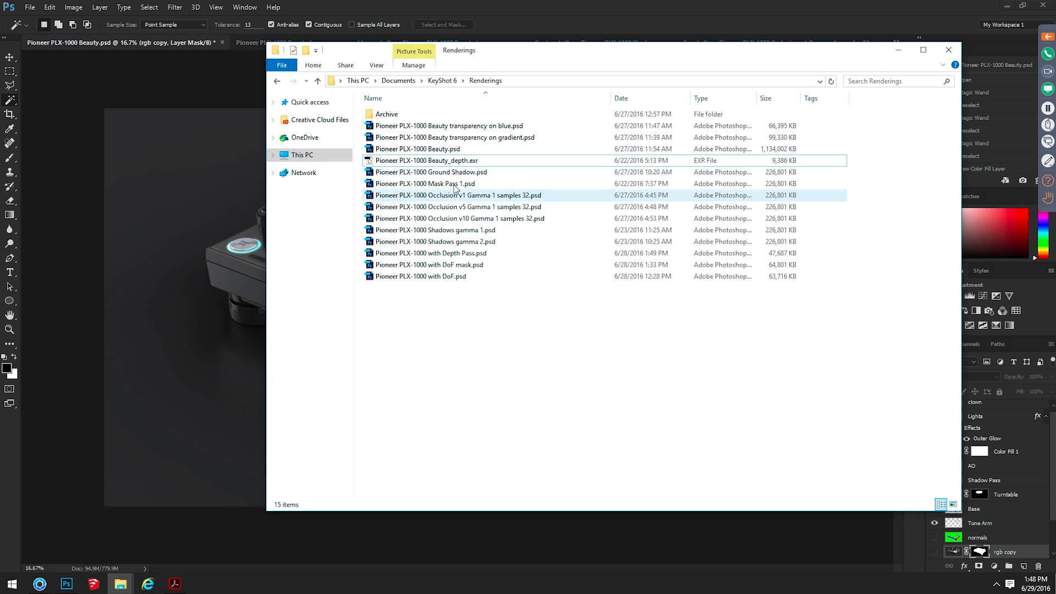
{"action": "key", "text": "alt+Tab"}
{"action": "key", "text": "alt+Tab"}
{"action": "key", "text": "alt+Tab"}
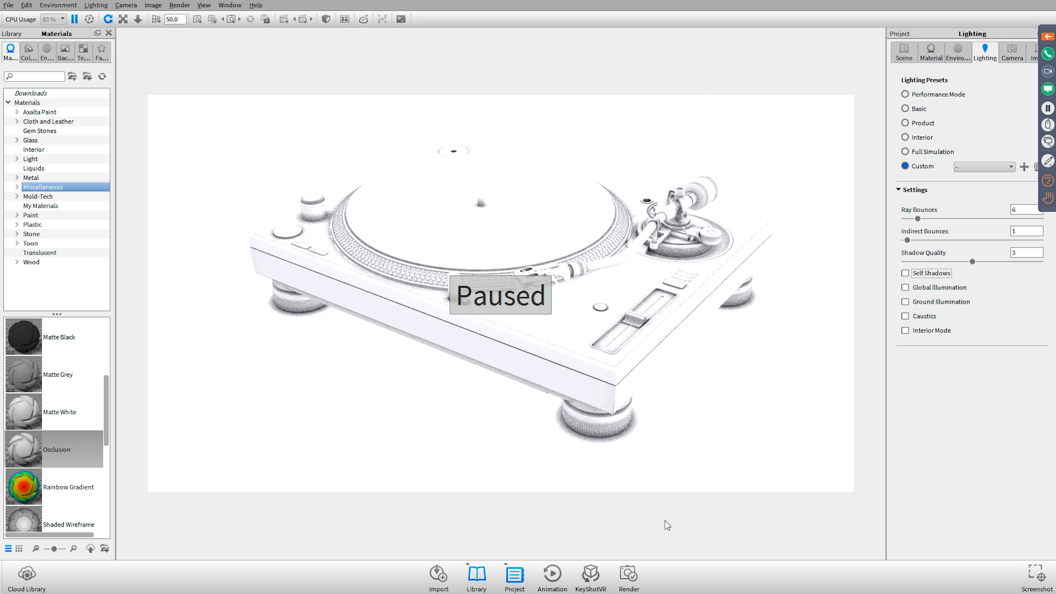
{"action": "left_click", "coordinate": [632, 576]}
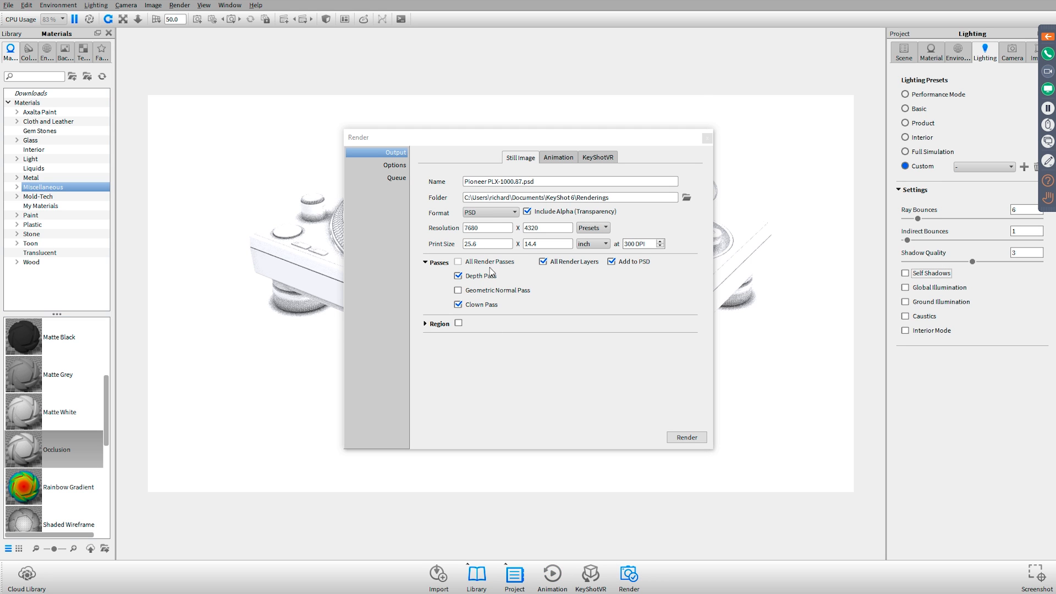
Open Pioneer PLX-1000 Beauty_depth.exr from the Renderings folder in Photoshop, reading its alpha channel data As Transparency
{"action": "key", "text": "alt+Tab"}
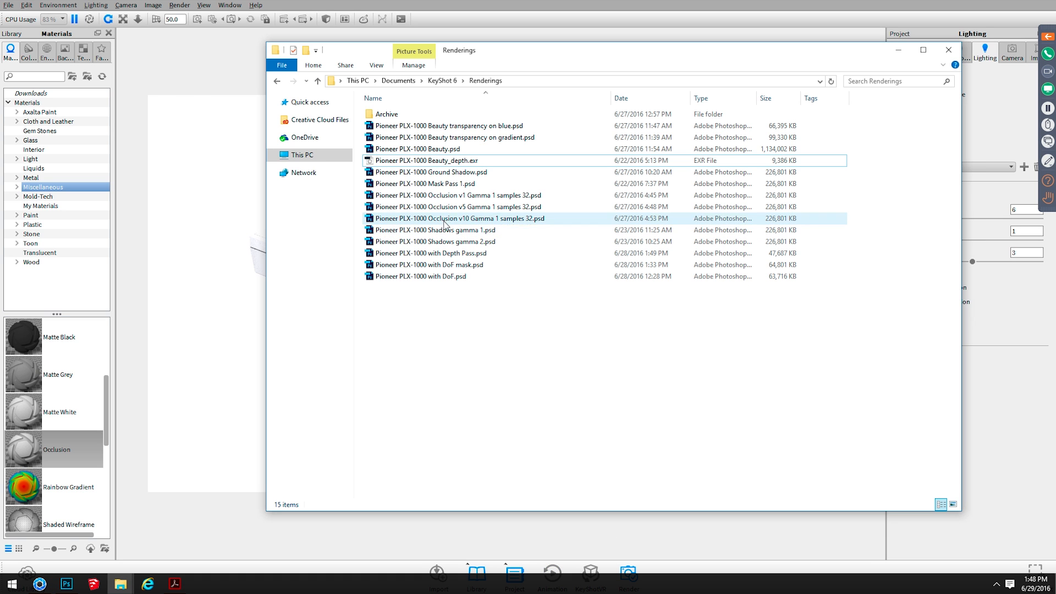
{"action": "left_click", "coordinate": [452, 161]}
{"action": "double_click", "coordinate": [452, 162]}
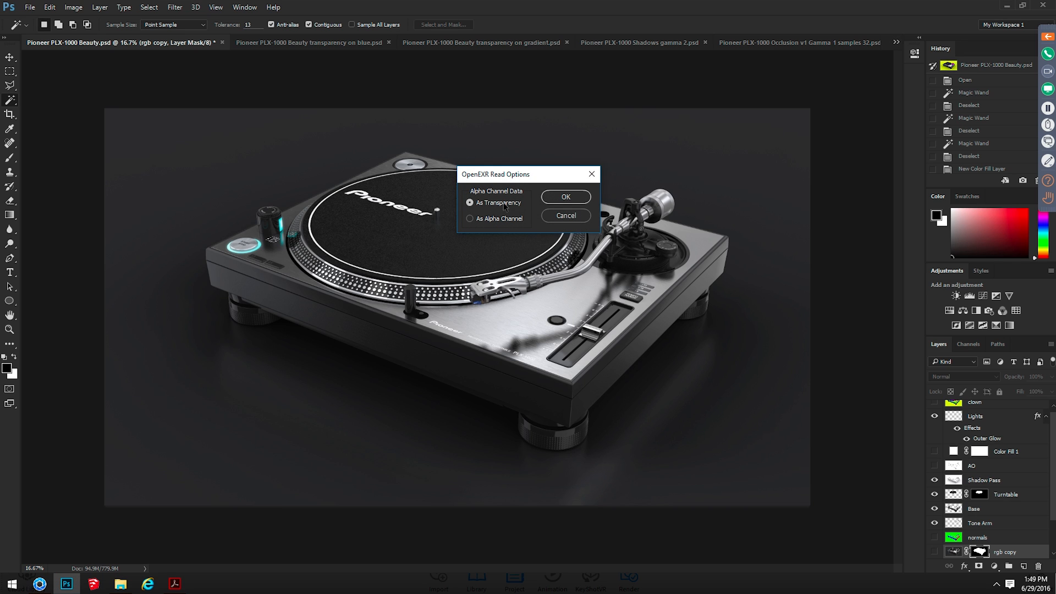
{"action": "left_click", "coordinate": [577, 198]}
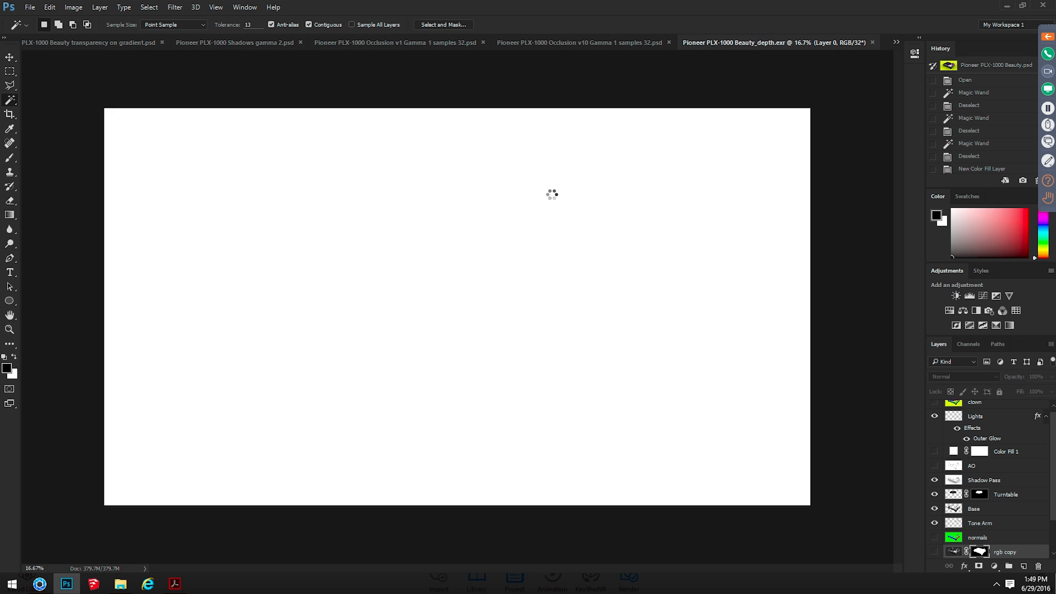
Switch to KeyShot + Photoshop.pdf and go back to the page on the Clown Pass and Depth Pass
{"action": "key", "text": "alt+Tab"}
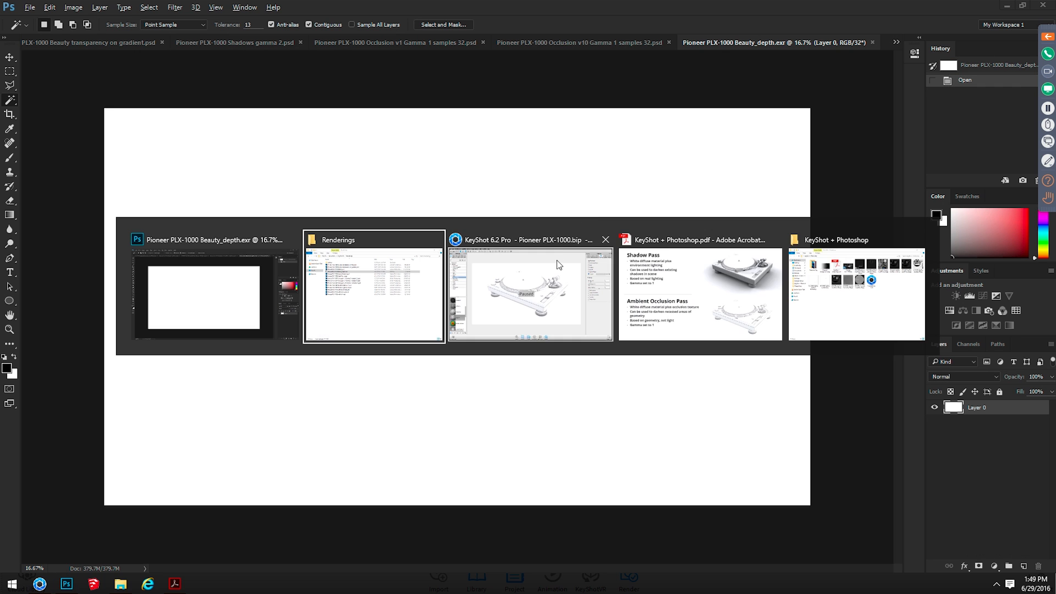
{"action": "left_click", "coordinate": [733, 313]}
{"action": "scroll", "coordinate": [699, 306], "scroll_direction": "up", "scroll_amount": 2}
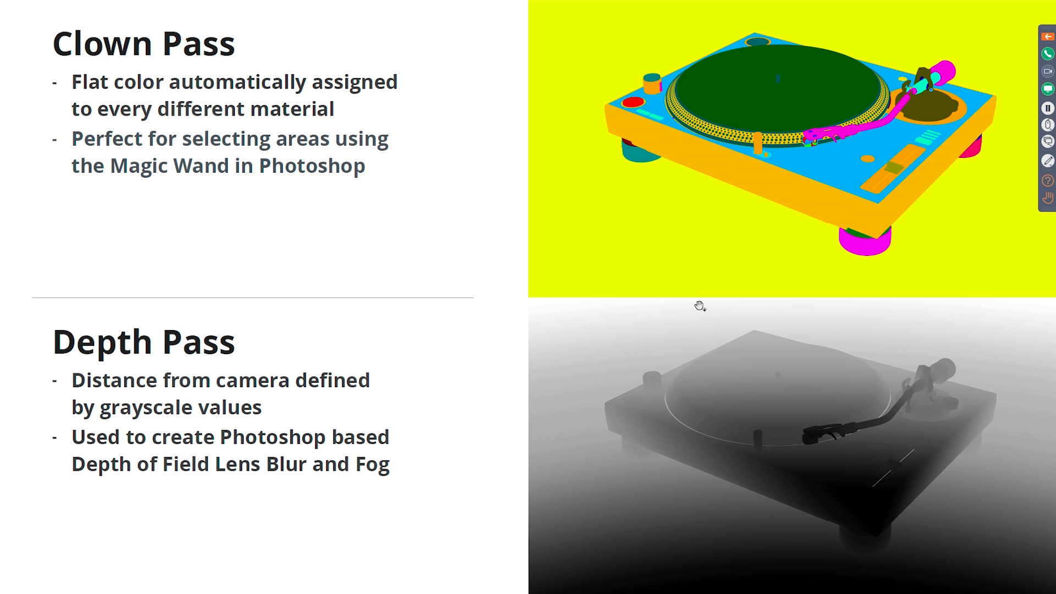
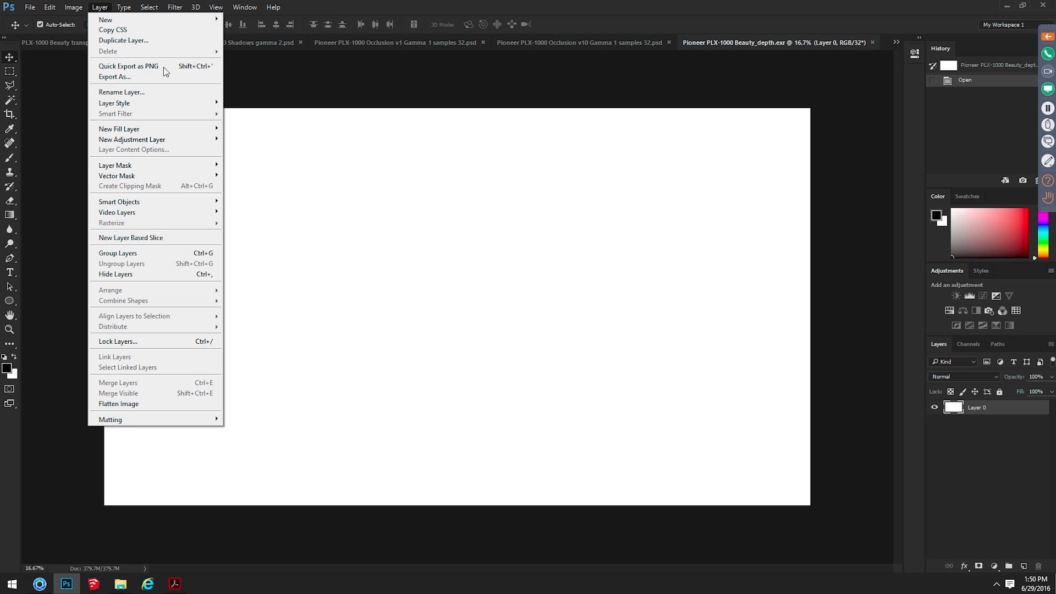
Apply HDR Toning to the depth image, accepting the flattening and using the Equalize Histogram method
{"action": "mouse_move", "coordinate": [74, 7]}
{"action": "mouse_move", "coordinate": [126, 36]}
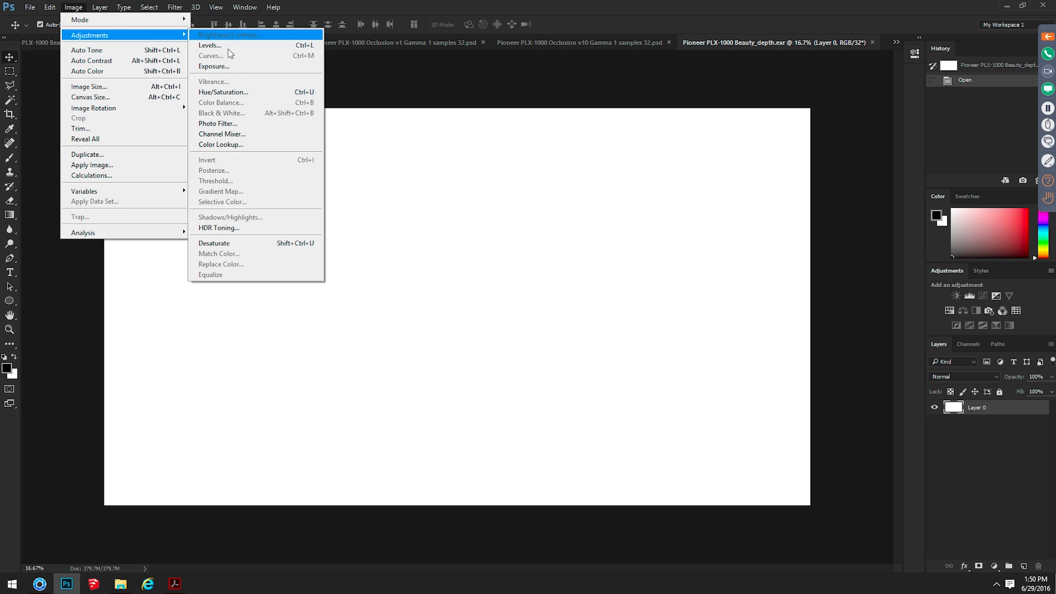
{"action": "left_click", "coordinate": [245, 228]}
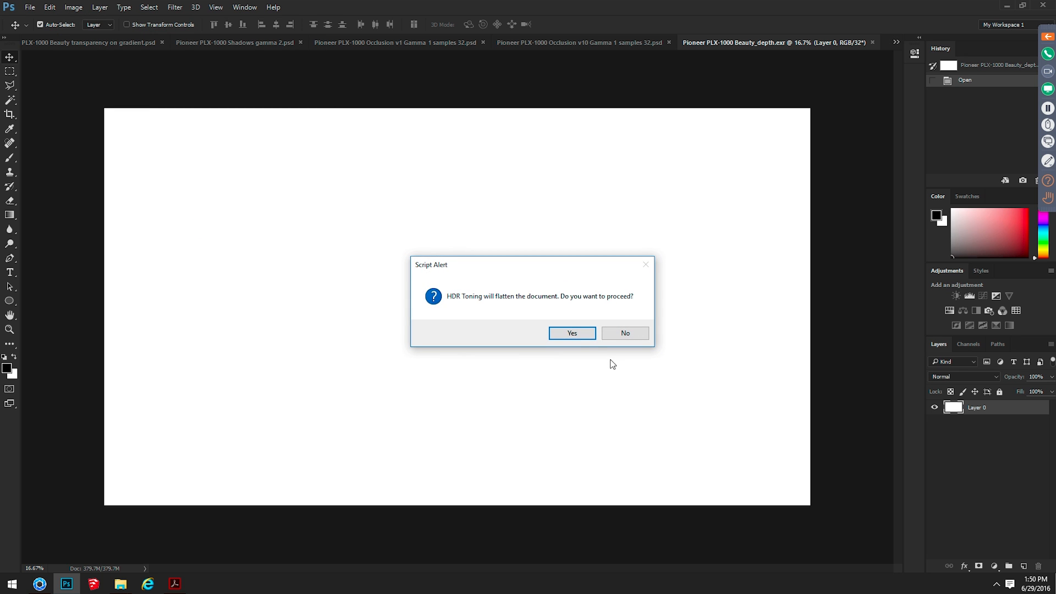
{"action": "left_click", "coordinate": [576, 334]}
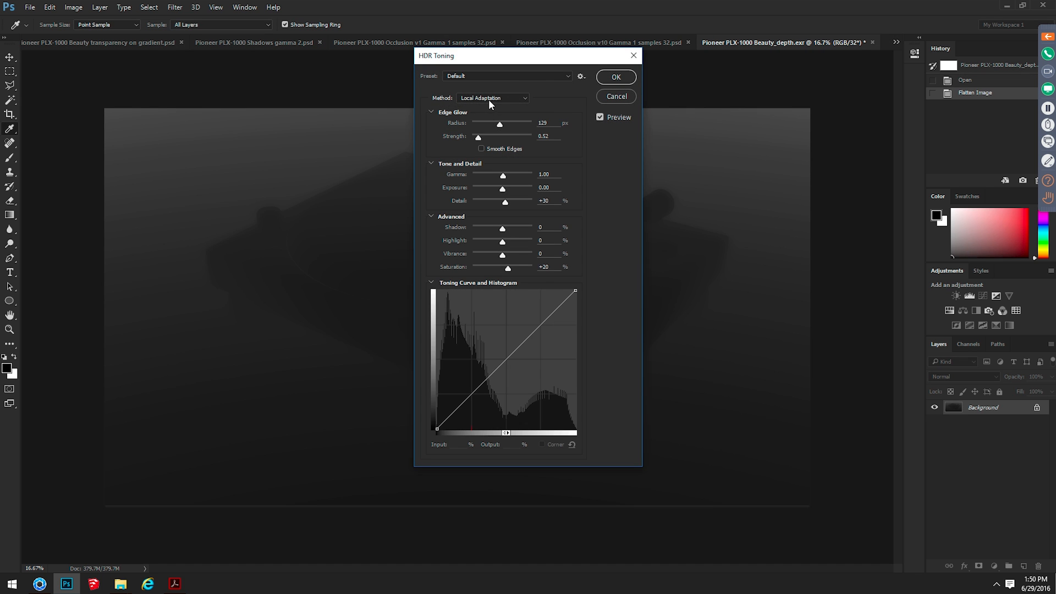
{"action": "left_click", "coordinate": [488, 98]}
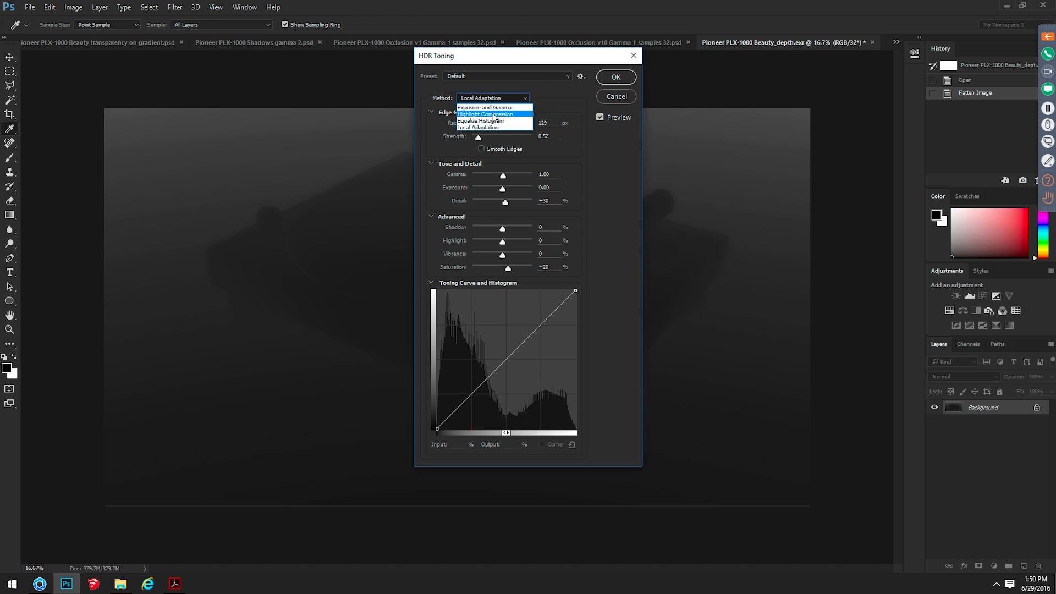
{"action": "left_click", "coordinate": [494, 121]}
{"action": "left_click_drag", "start_coordinate": [498, 58], "coordinate": [804, 91]}
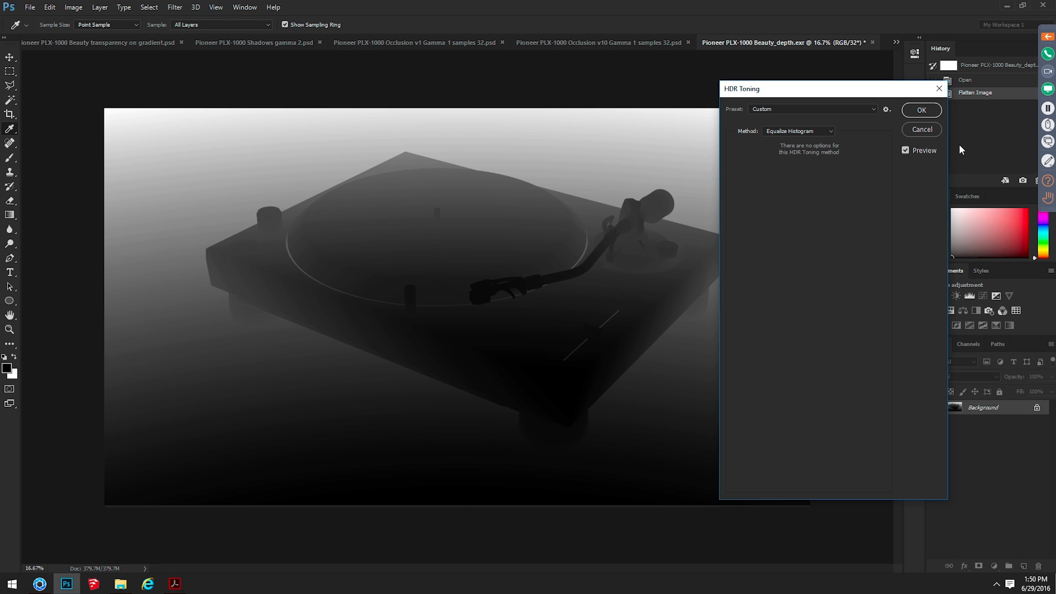
{"action": "left_click", "coordinate": [922, 109]}
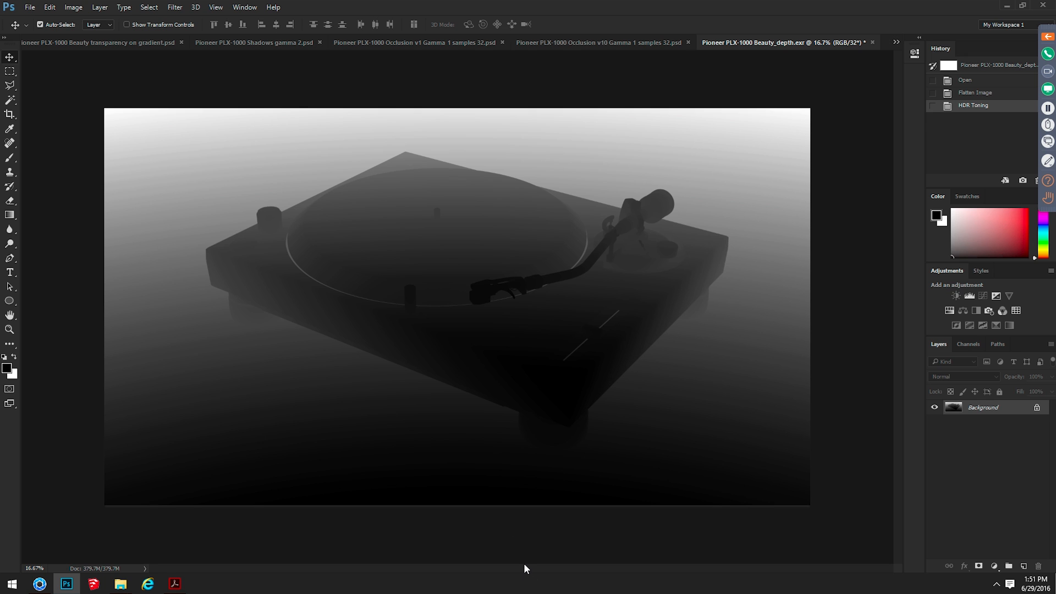
Select and copy the entire toned depth image, and return to the Pioneer PLX-1000 Beauty.psd document
{"action": "key", "text": "ctrl+a"}
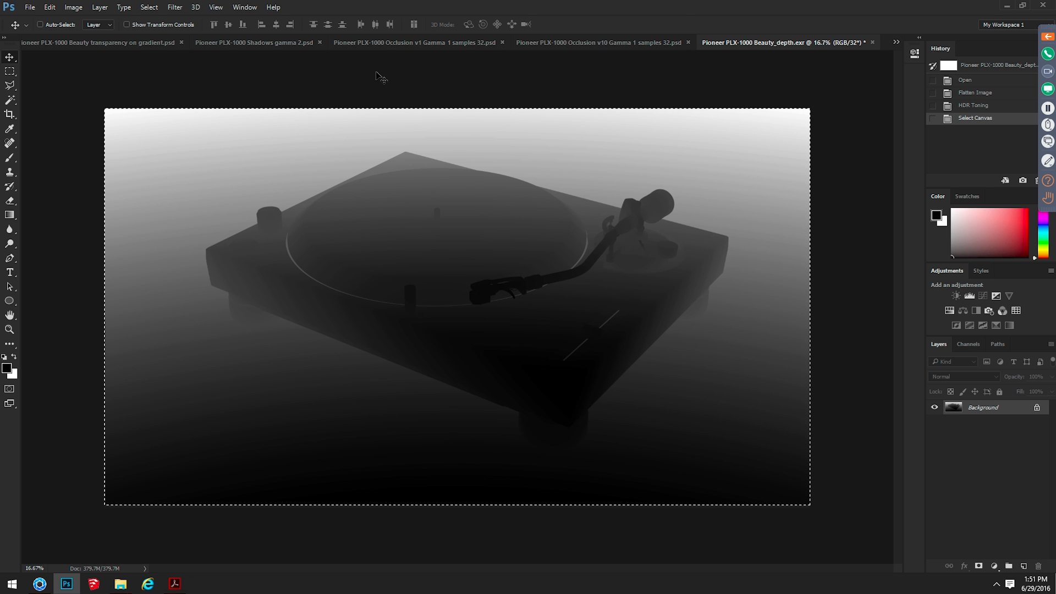
{"action": "key", "text": "ctrl+shift+Tab"}
{"action": "key", "text": "ctrl+shift+Tab"}
{"action": "key", "text": "ctrl+shift+Tab"}
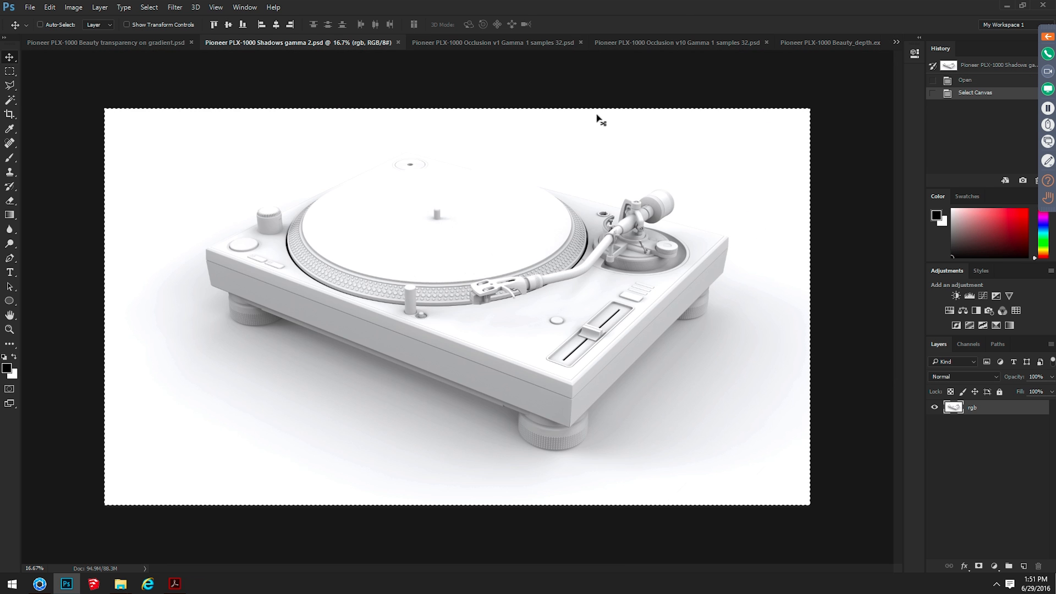
{"action": "key", "text": "ctrl+shift+Tab"}
{"action": "key", "text": "ctrl+shift+Tab"}
{"action": "key", "text": "ctrl+shift+Tab"}
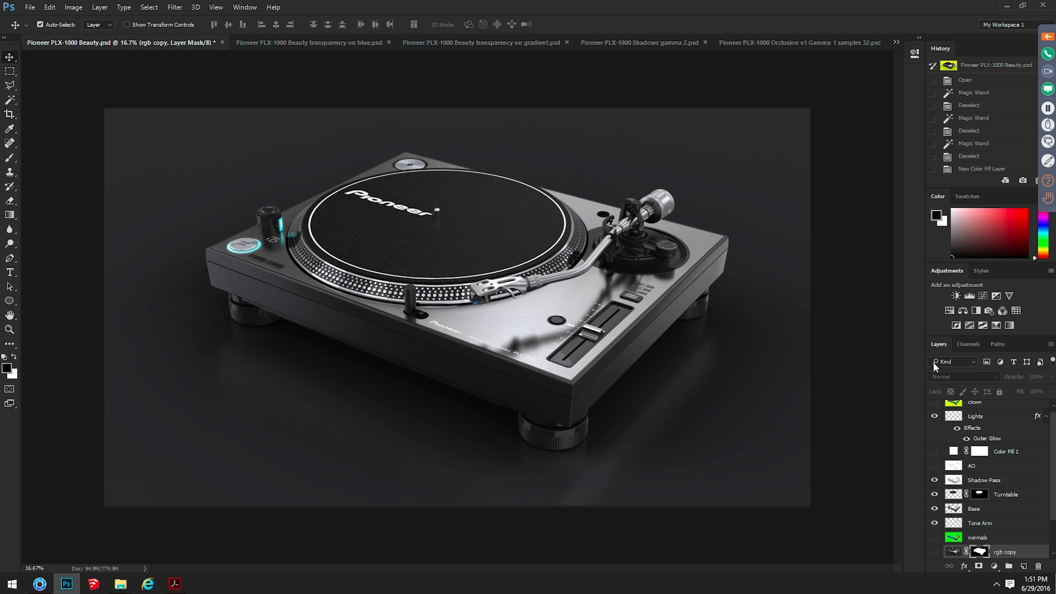
Create a new alpha channel, paste the depth image into it in place, deselect, and switch back to the RGB composite
{"action": "left_click", "coordinate": [969, 345]}
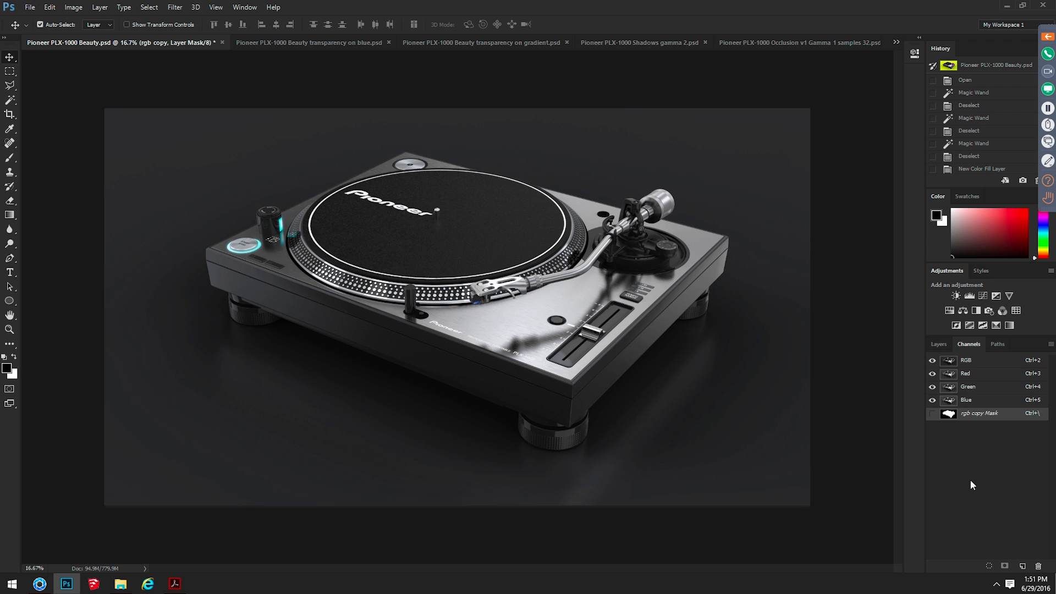
{"action": "left_click", "coordinate": [1022, 566]}
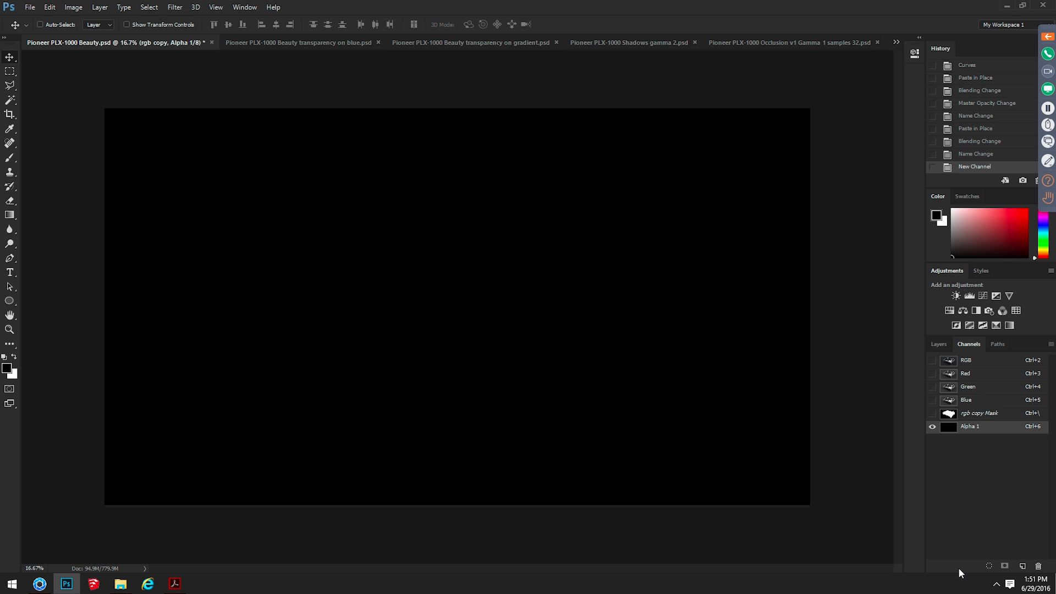
{"action": "key", "text": "ctrl+shift+v"}
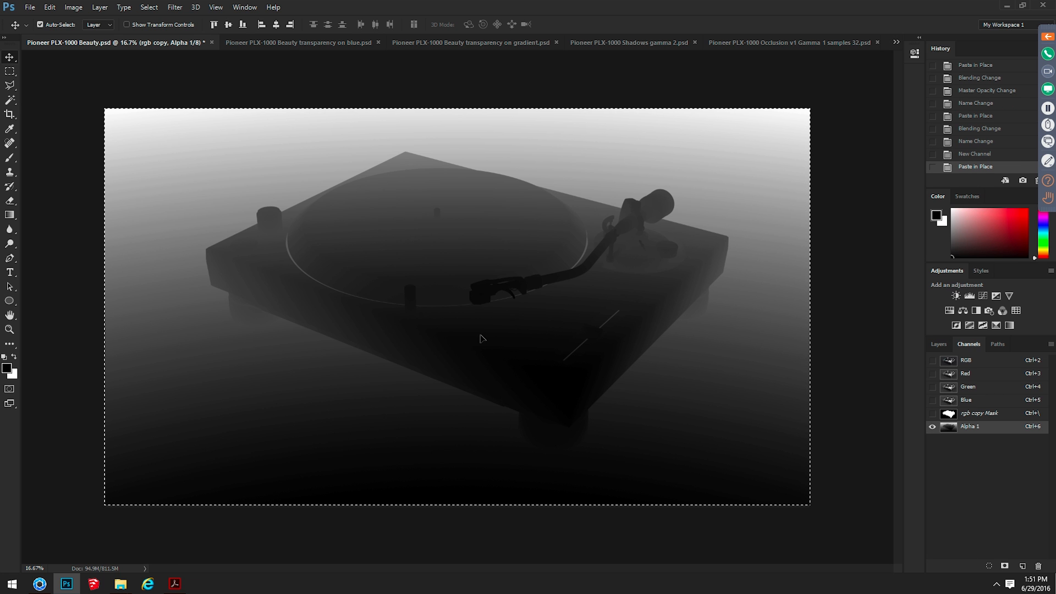
{"action": "key", "text": "ctrl+d"}
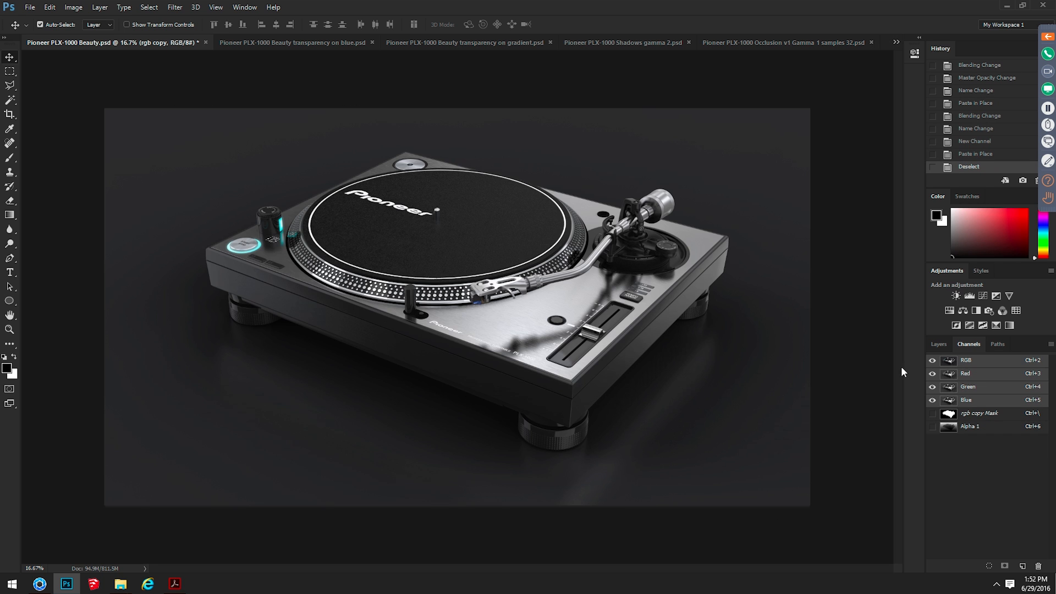
{"action": "left_click", "coordinate": [978, 366]}
Return from the channels to the layer stack and select the Lights layer
{"action": "key", "text": "alt+Tab"}
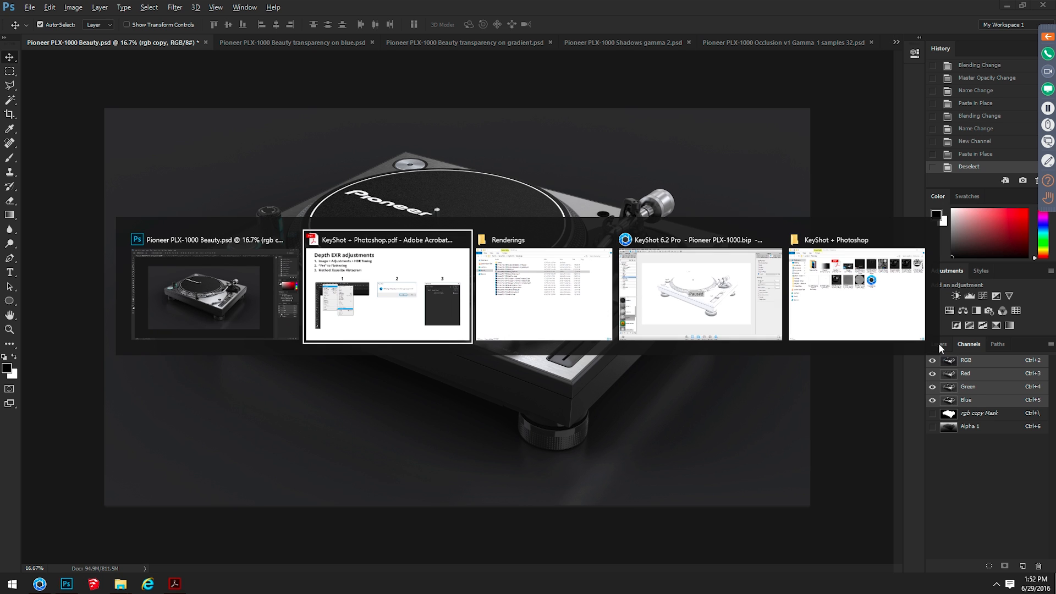
{"action": "key", "text": "alt+shift+Tab"}
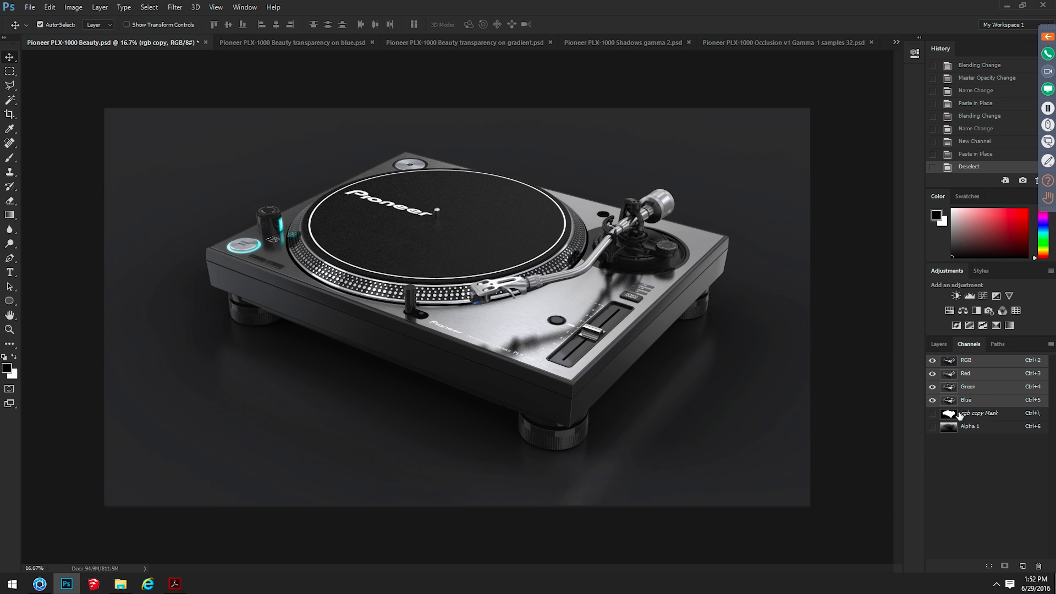
{"action": "left_click", "coordinate": [939, 342]}
{"action": "left_click", "coordinate": [980, 420]}
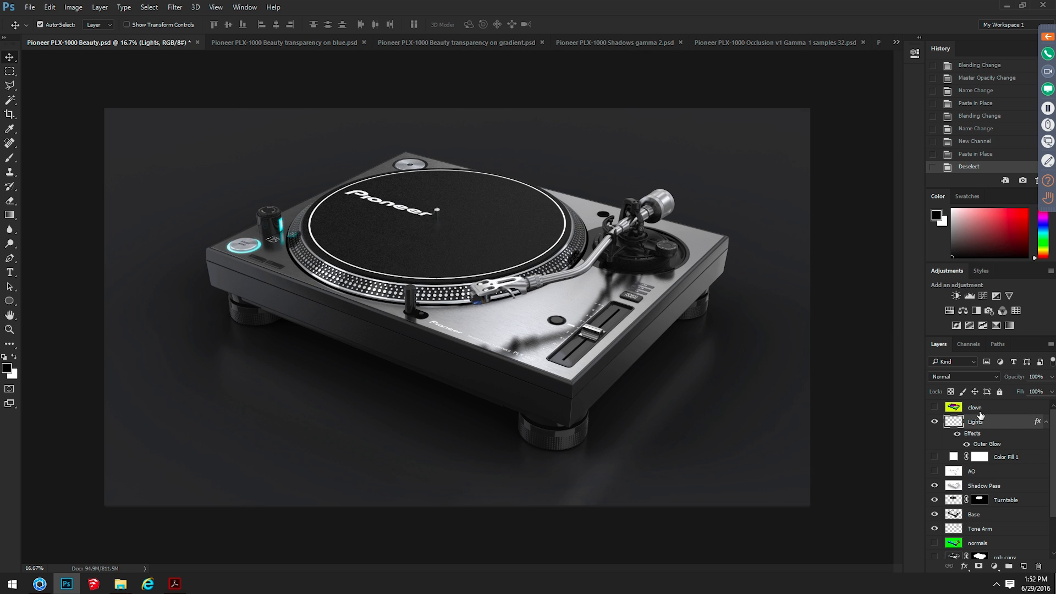
{"action": "scroll", "coordinate": [1003, 463], "scroll_direction": "down", "scroll_amount": 3}
{"action": "scroll", "coordinate": [1004, 471], "scroll_direction": "up", "scroll_amount": 3}
{"action": "scroll", "coordinate": [990, 508], "scroll_direction": "down", "scroll_amount": 3}
{"action": "scroll", "coordinate": [990, 508], "scroll_direction": "up", "scroll_amount": 3}
{"action": "left_click", "coordinate": [108, 7]}
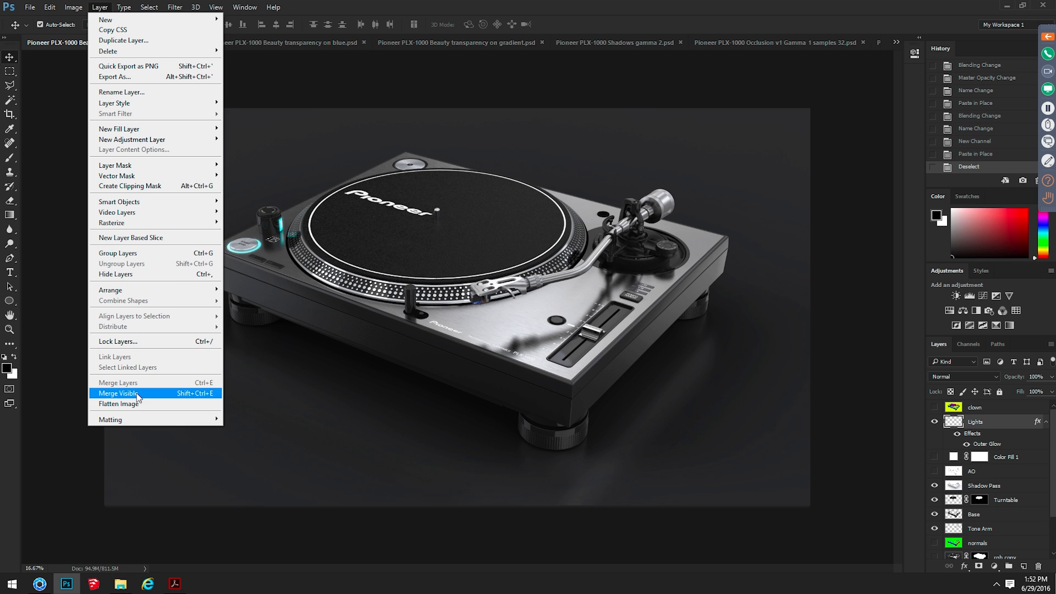
{"action": "key", "text": "Escape"}
{"action": "left_click", "coordinate": [73, 7]}
{"action": "left_click", "coordinate": [112, 266]}
{"action": "left_click", "coordinate": [75, 8]}
{"action": "left_click", "coordinate": [62, 4]}
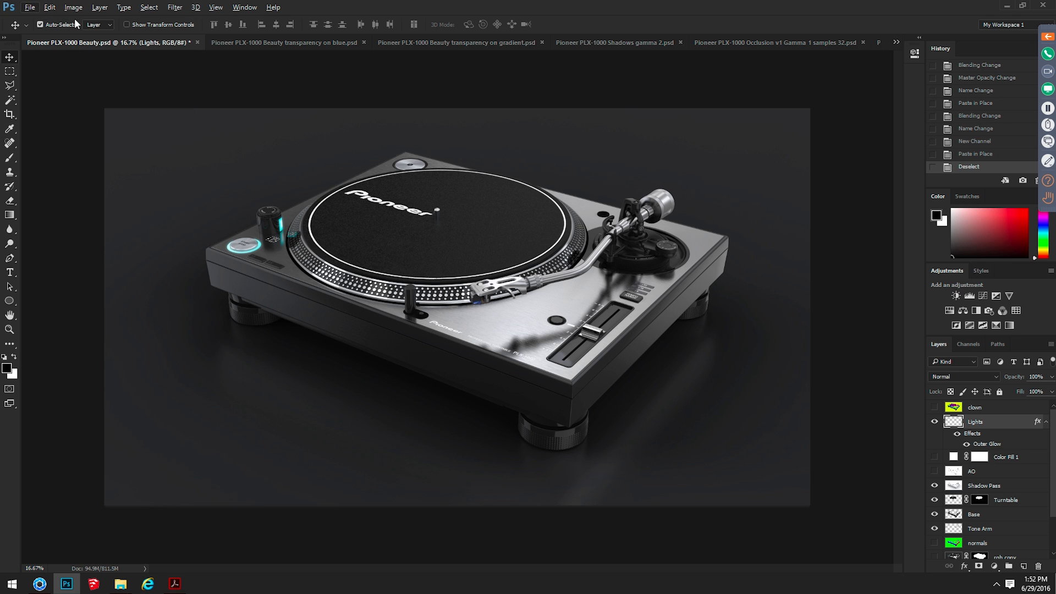
{"action": "left_click", "coordinate": [155, 64]}
{"action": "left_click", "coordinate": [74, 8]}
{"action": "left_click", "coordinate": [108, 459]}
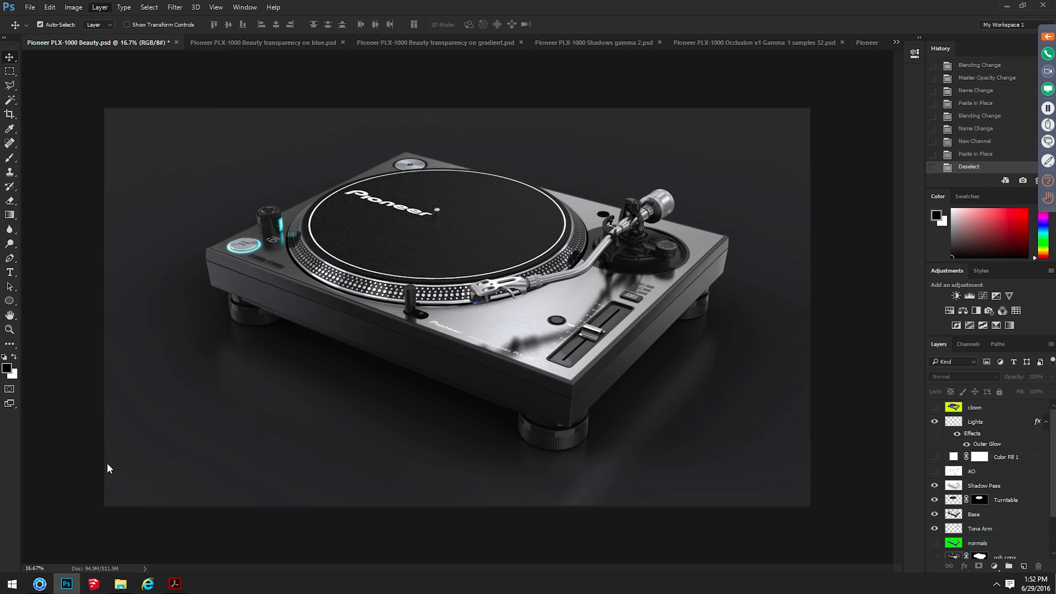
{"action": "left_click", "coordinate": [100, 5]}
{"action": "left_click", "coordinate": [94, 363]}
Stamp all visible layers onto a new layer above Lights, and hide the duplicate stamped Layer 2
{"action": "left_click", "coordinate": [975, 433]}
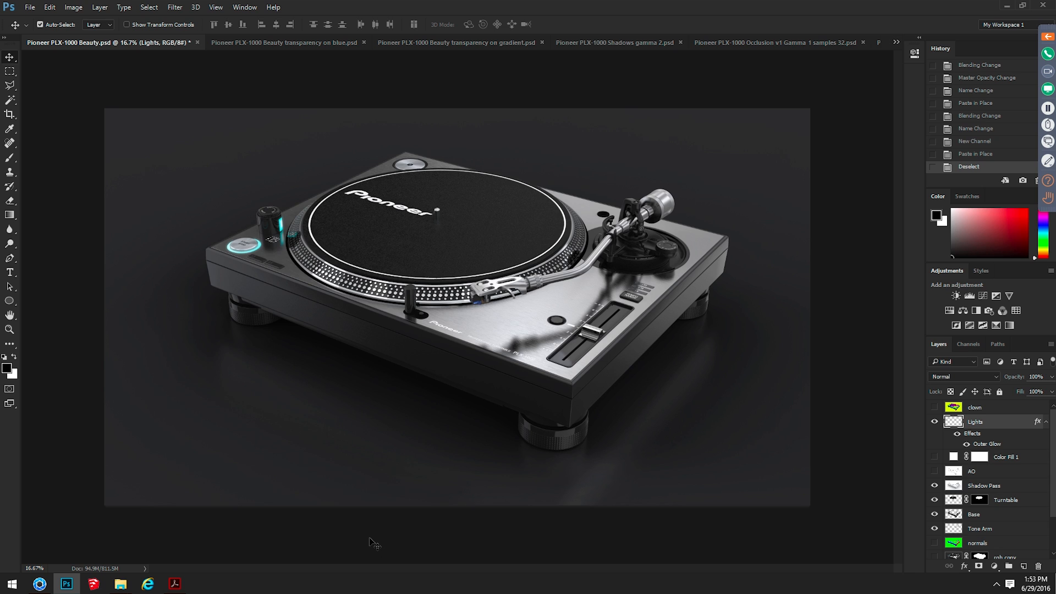
{"action": "key", "text": "ctrl"}
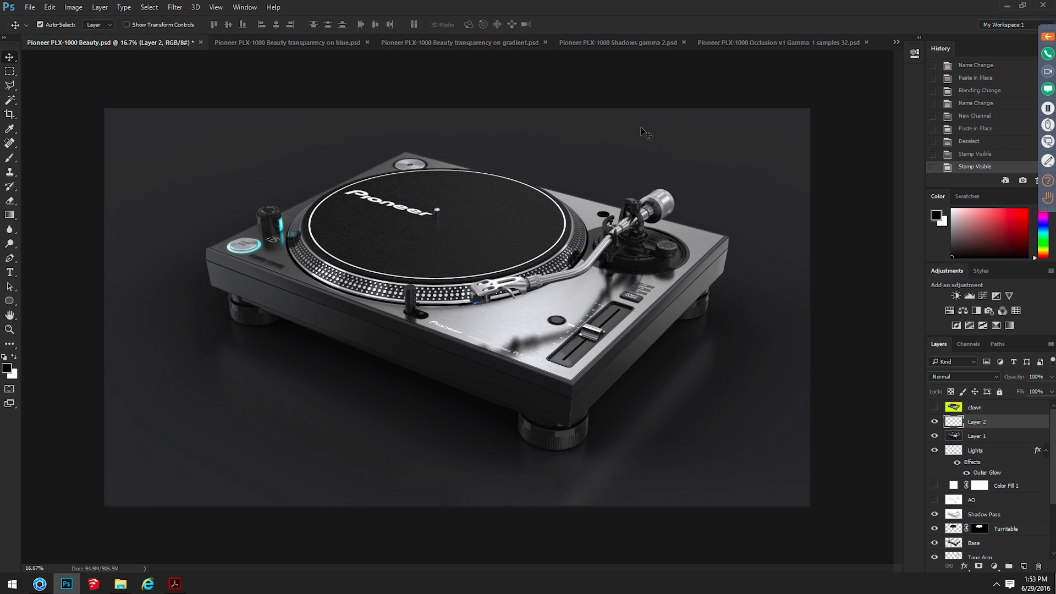
{"action": "left_click", "coordinate": [935, 422]}
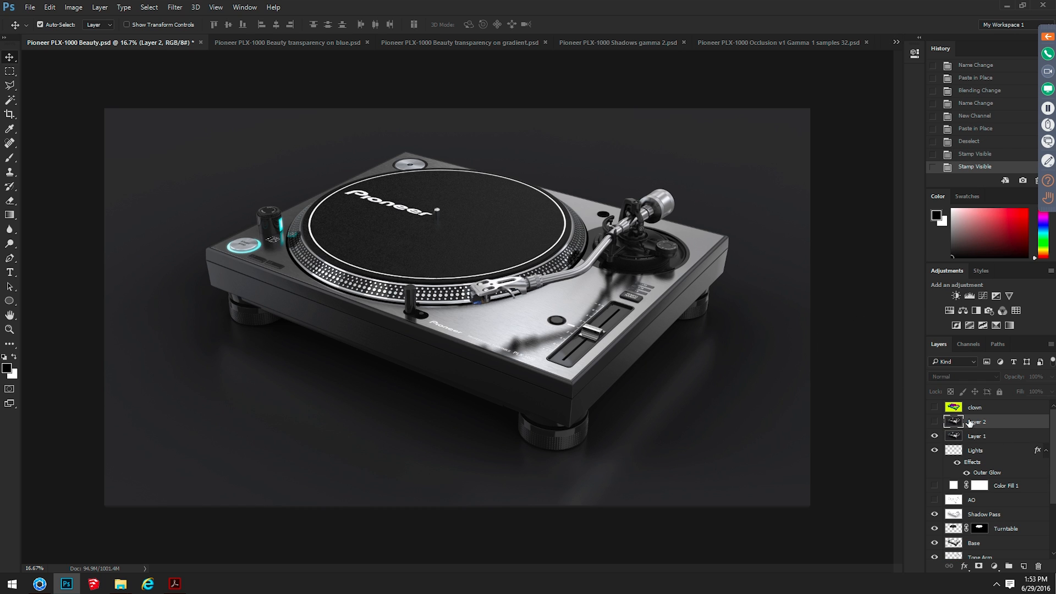
Select the stamped Layer 1 and toggle its visibility to compare it with the layers beneath
{"action": "left_click", "coordinate": [984, 437]}
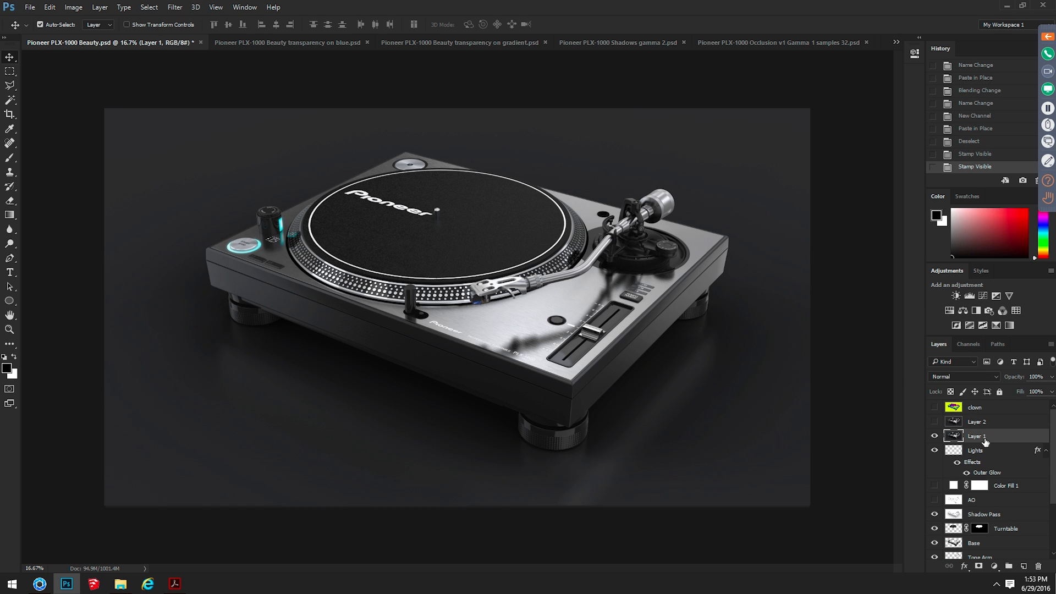
{"action": "left_click", "coordinate": [934, 437], "text": "alt"}
{"action": "left_click", "coordinate": [934, 438], "text": "alt"}
{"action": "left_click", "coordinate": [934, 437], "text": "alt"}
{"action": "left_click", "coordinate": [934, 438], "text": "alt"}
{"action": "left_click", "coordinate": [93, 7]}
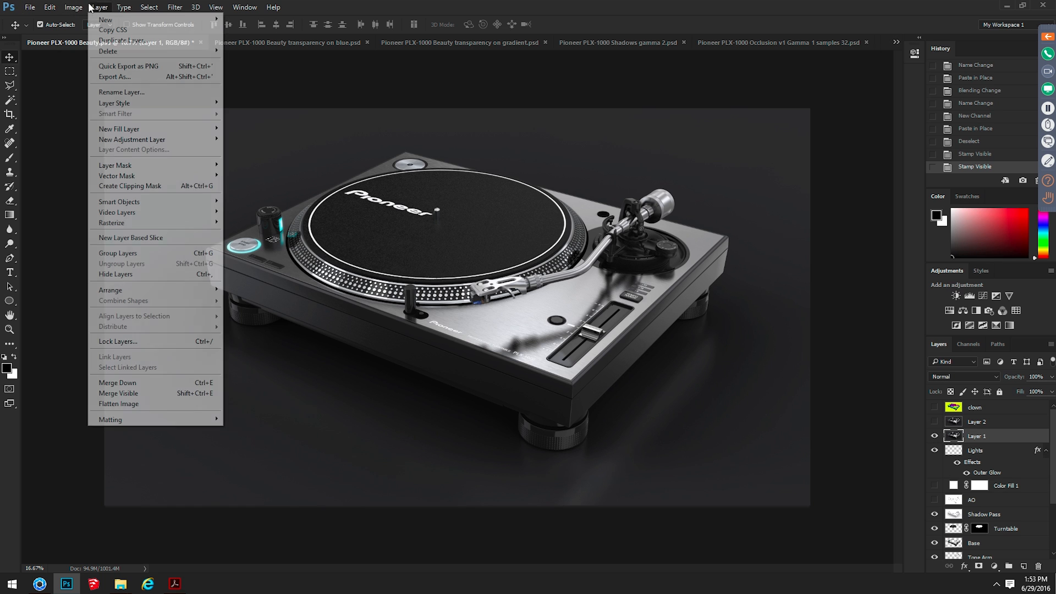
{"action": "left_click", "coordinate": [134, 396]}
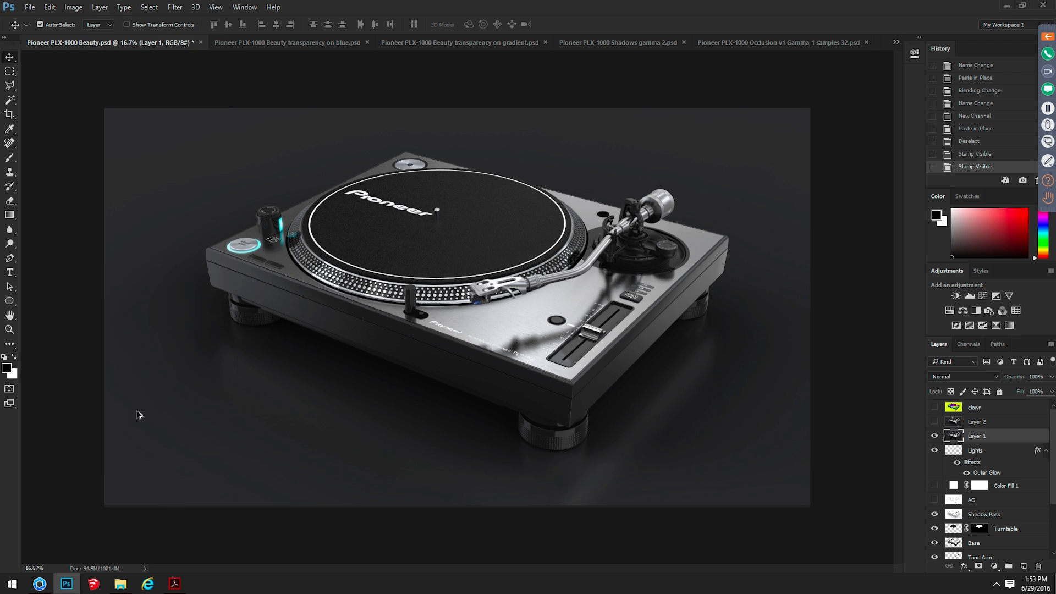
{"action": "left_click", "coordinate": [94, 7]}
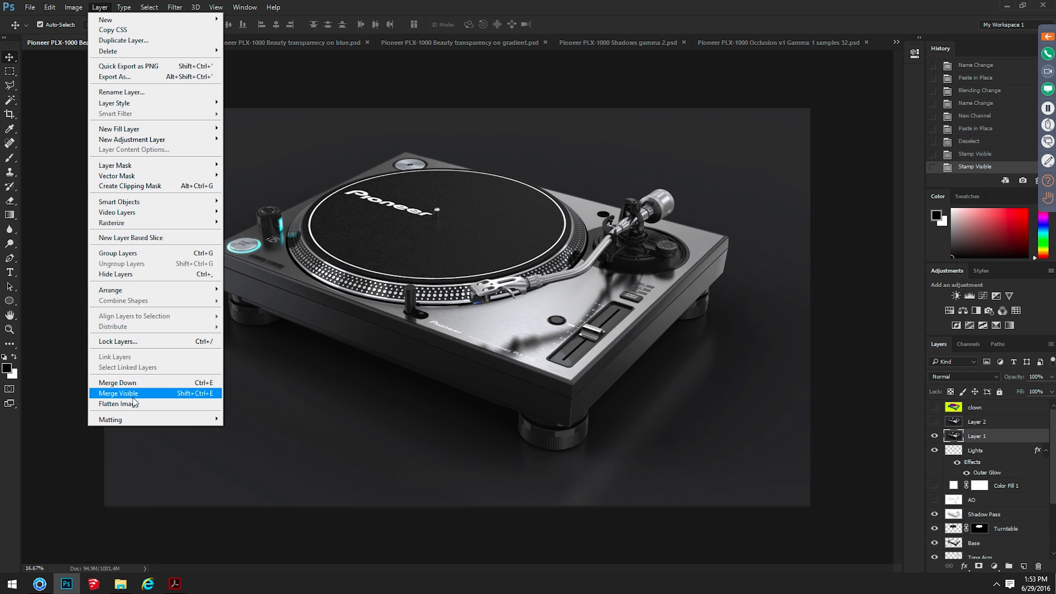
{"action": "left_click", "coordinate": [867, 282]}
Rename Layer 1 as Composite 1 and hide all the other layers
{"action": "left_click", "coordinate": [934, 436]}
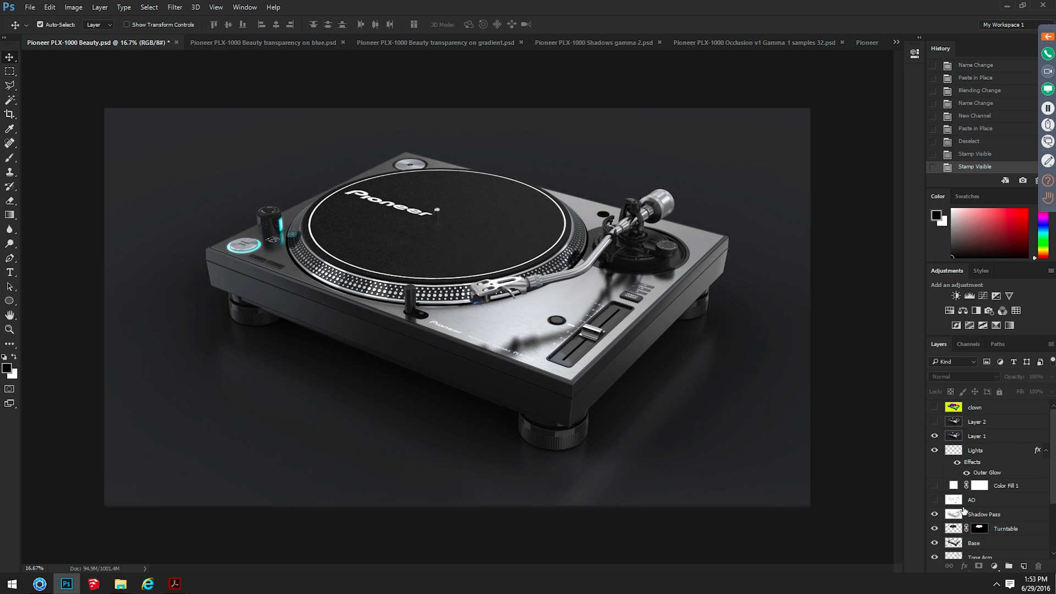
{"action": "double_click", "coordinate": [975, 436]}
{"action": "type", "text": "Compos"}
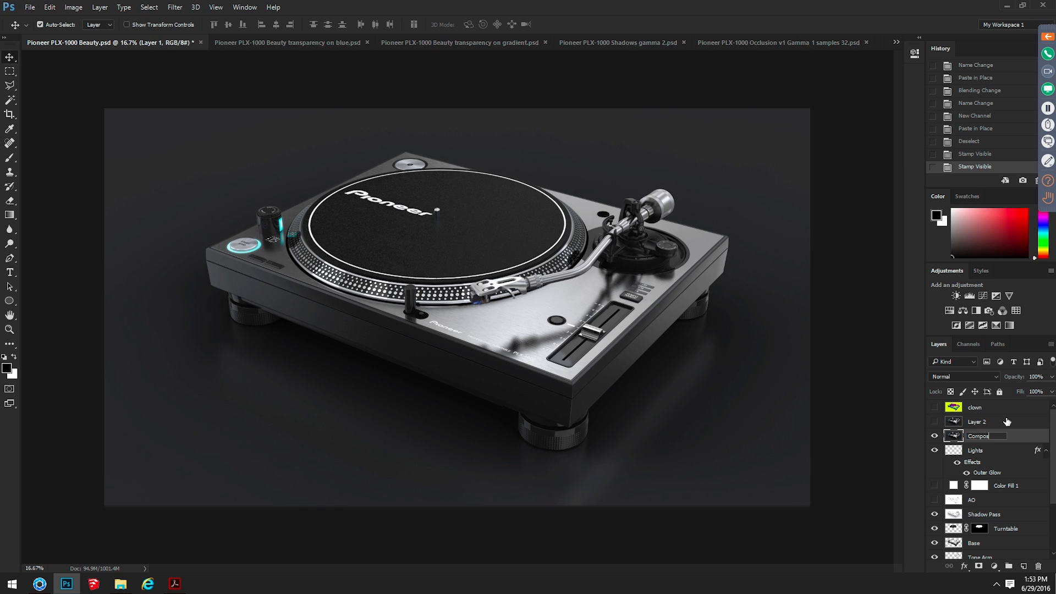
{"action": "type", "text": "ite 1"}
{"action": "key", "text": "Return"}
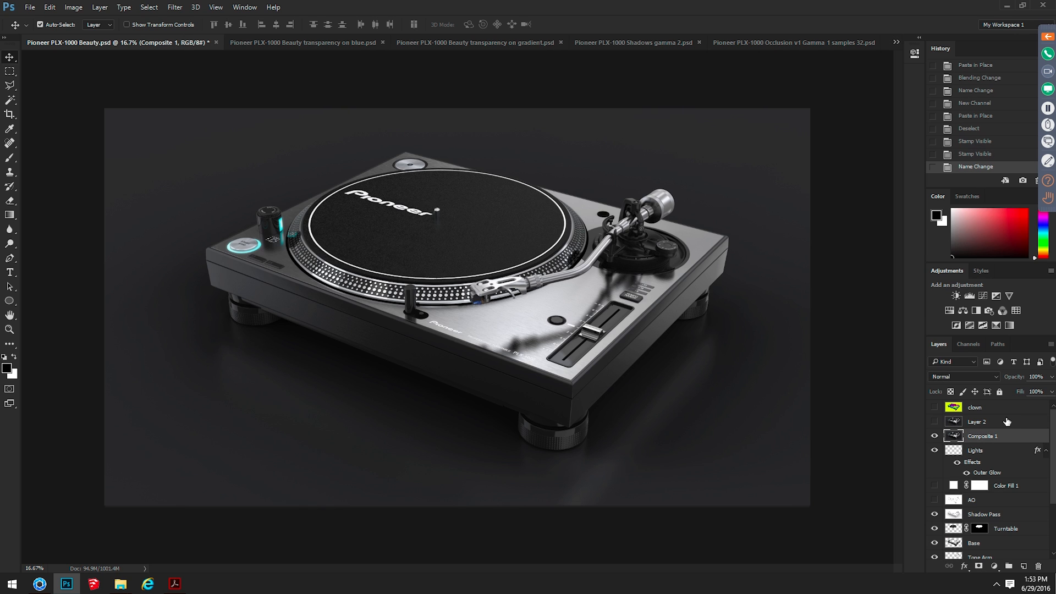
{"action": "left_click", "coordinate": [934, 436], "text": "alt"}
Start a Lens Blur on the Composite 1 layer with Alpha 1 as the depth map source
{"action": "left_click", "coordinate": [174, 7]}
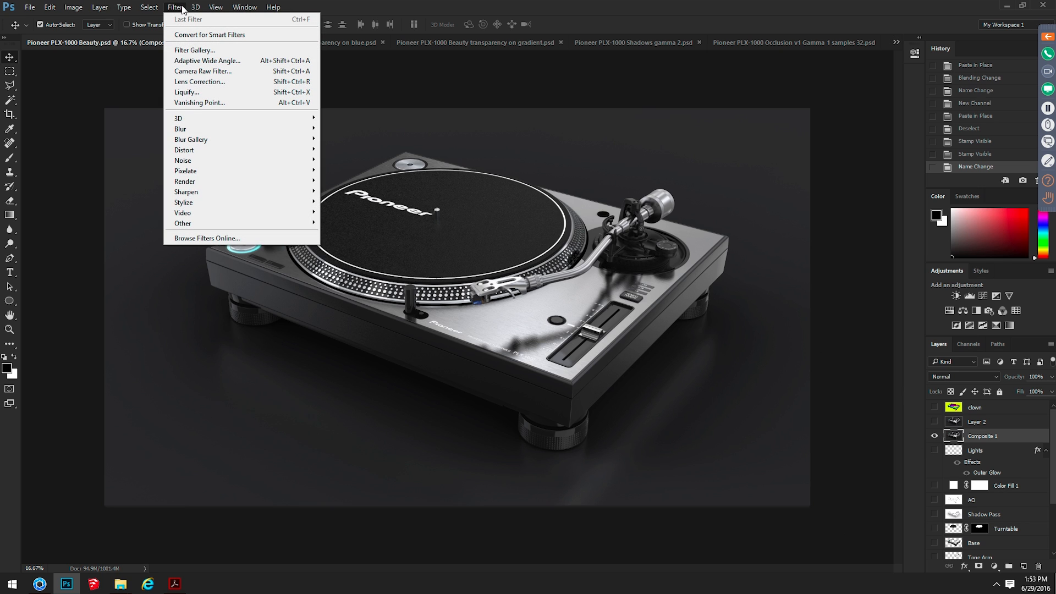
{"action": "mouse_move", "coordinate": [235, 174]}
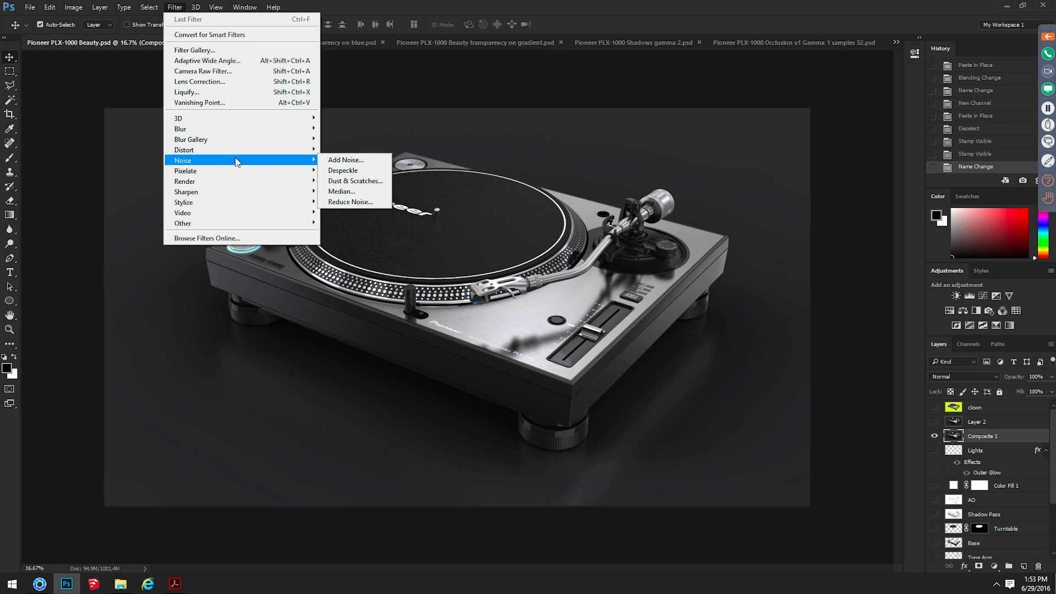
{"action": "mouse_move", "coordinate": [241, 130]}
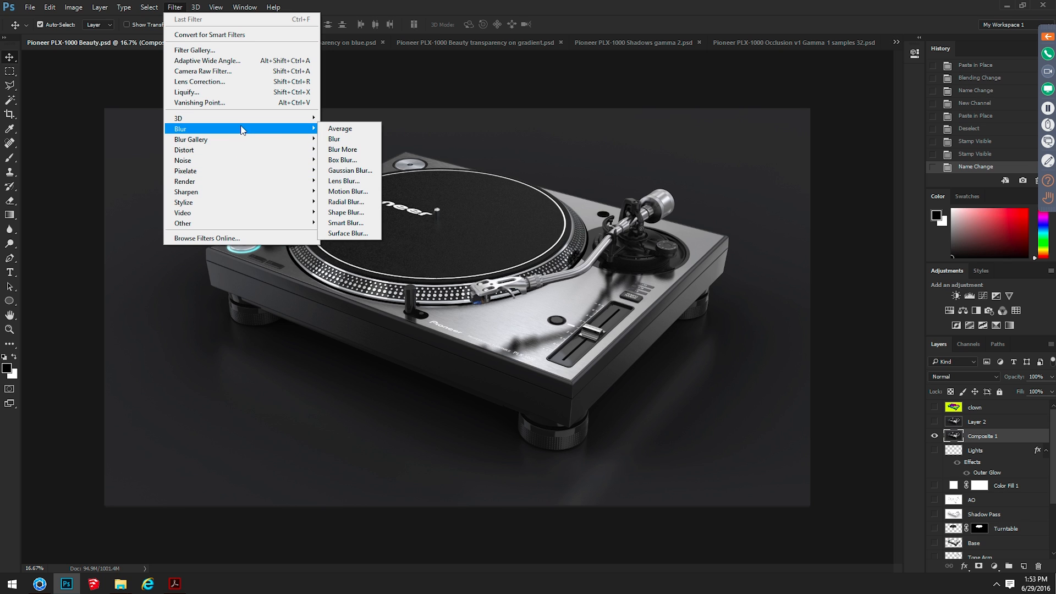
{"action": "left_click", "coordinate": [373, 180]}
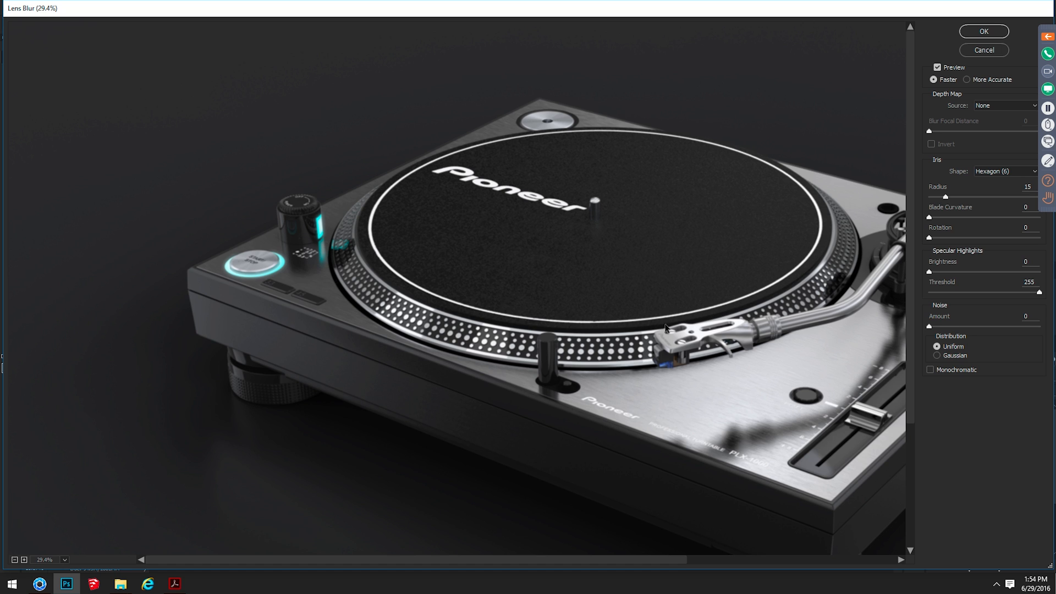
{"action": "left_click_drag", "start_coordinate": [680, 565], "coordinate": [835, 563]}
{"action": "key", "text": "alt"}
{"action": "left_click", "coordinate": [983, 53], "text": "alt"}
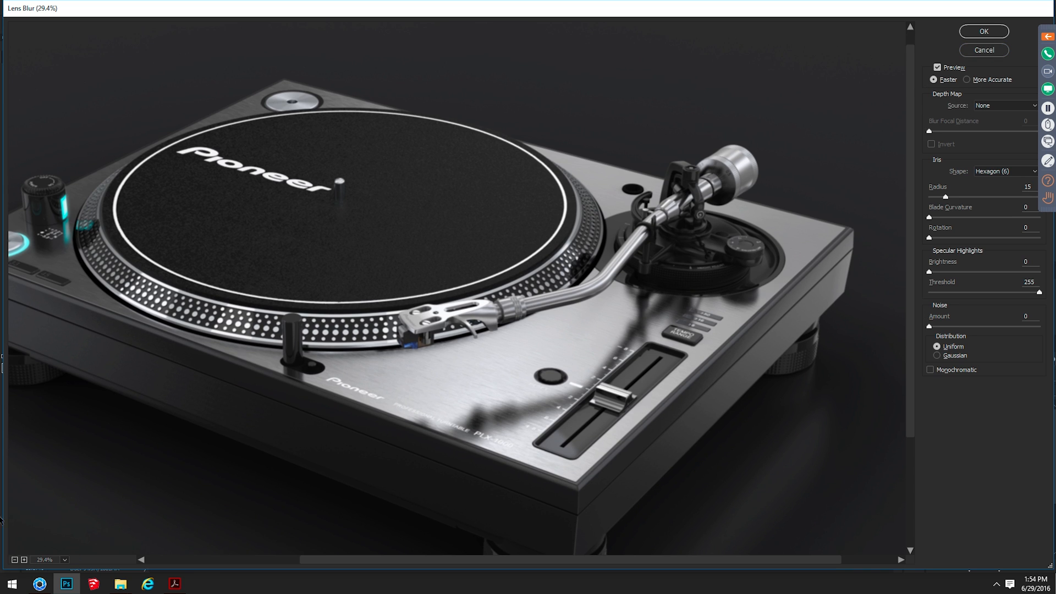
{"action": "left_click", "coordinate": [14, 559]}
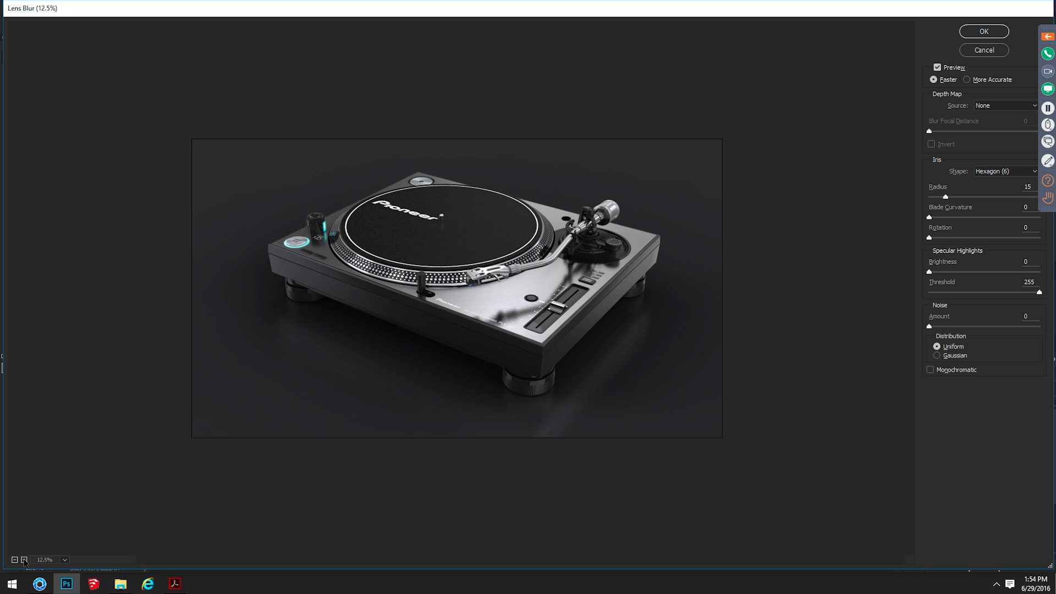
{"action": "left_click", "coordinate": [25, 559]}
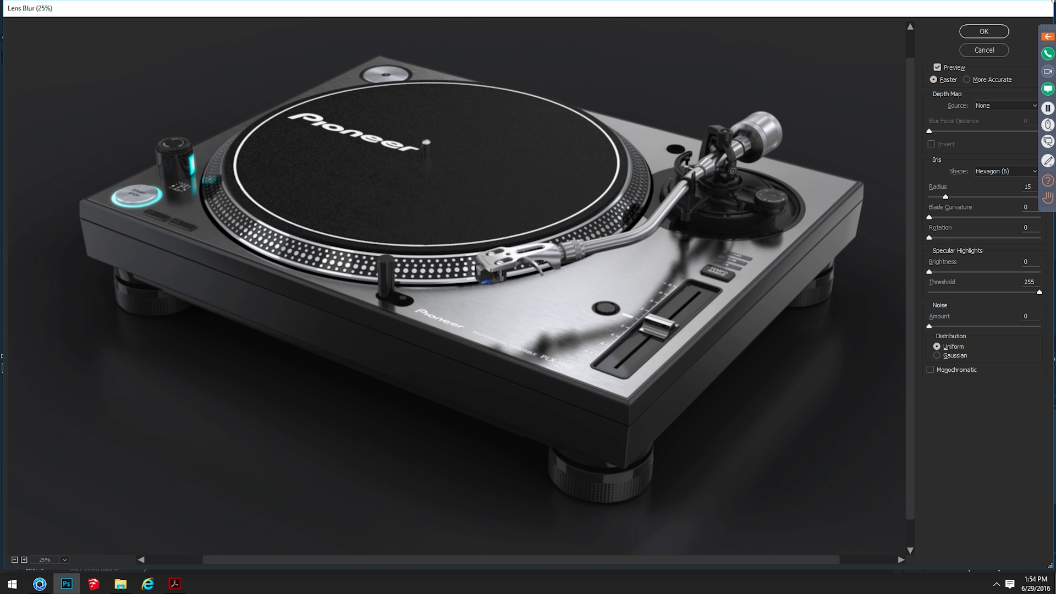
{"action": "left_click", "coordinate": [1004, 104]}
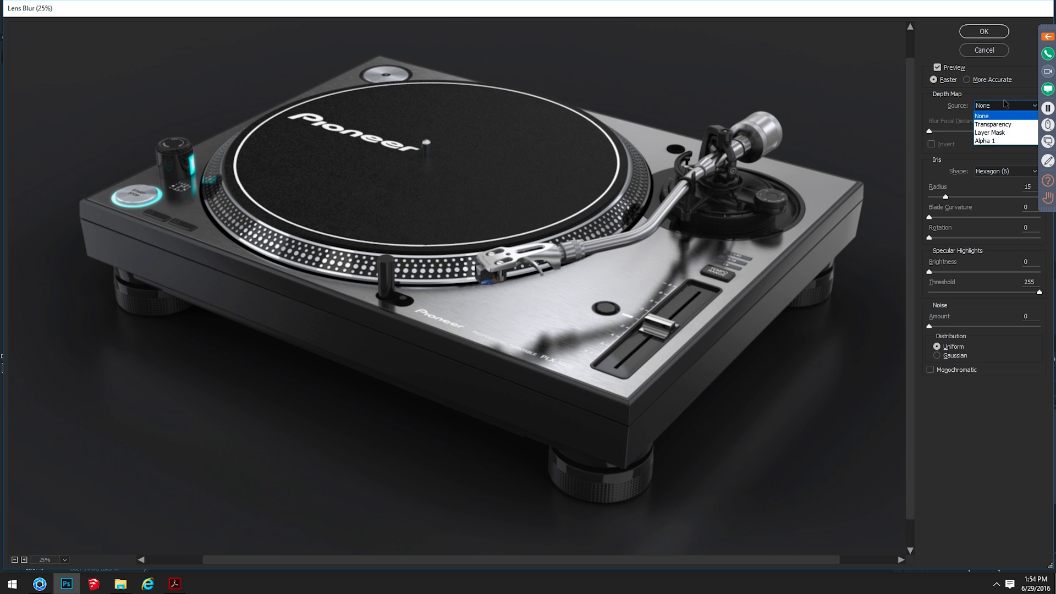
{"action": "left_click", "coordinate": [1020, 142]}
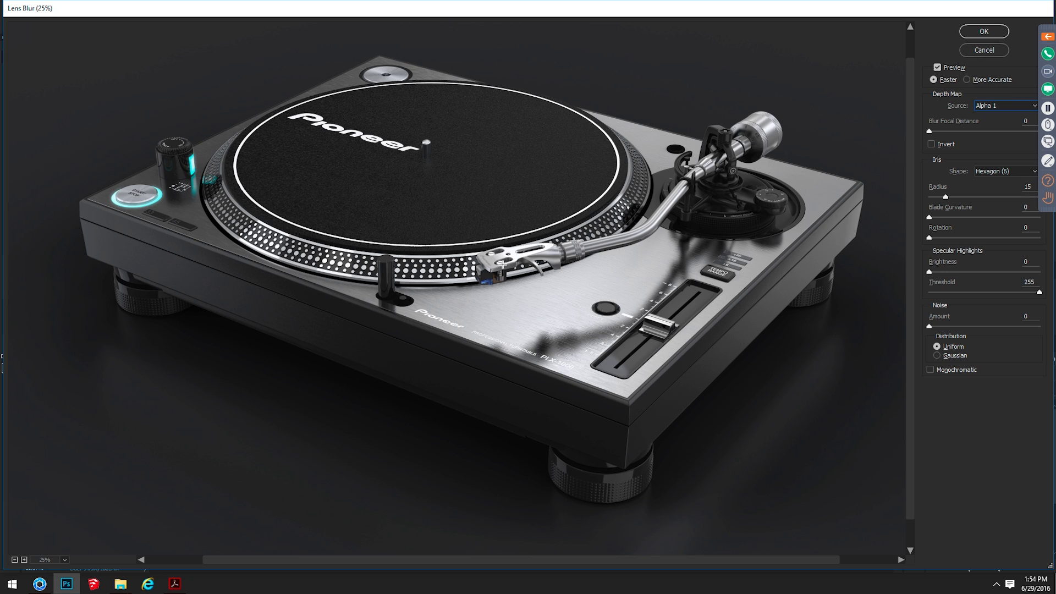
Set the blur focus on the metal top plate beside the model lettering and the iris radius to 60
{"action": "left_click", "coordinate": [574, 345]}
{"action": "double_click", "coordinate": [1027, 186]}
{"action": "type", "text": "30"}
{"action": "double_click", "coordinate": [1026, 185]}
{"action": "type", "text": "6"}
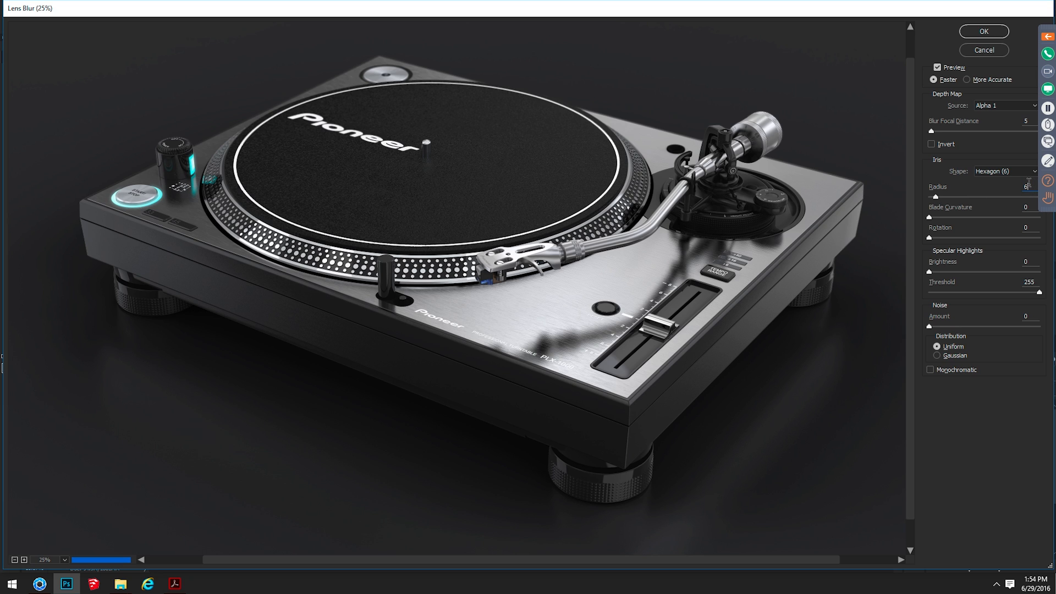
{"action": "type", "text": "0"}
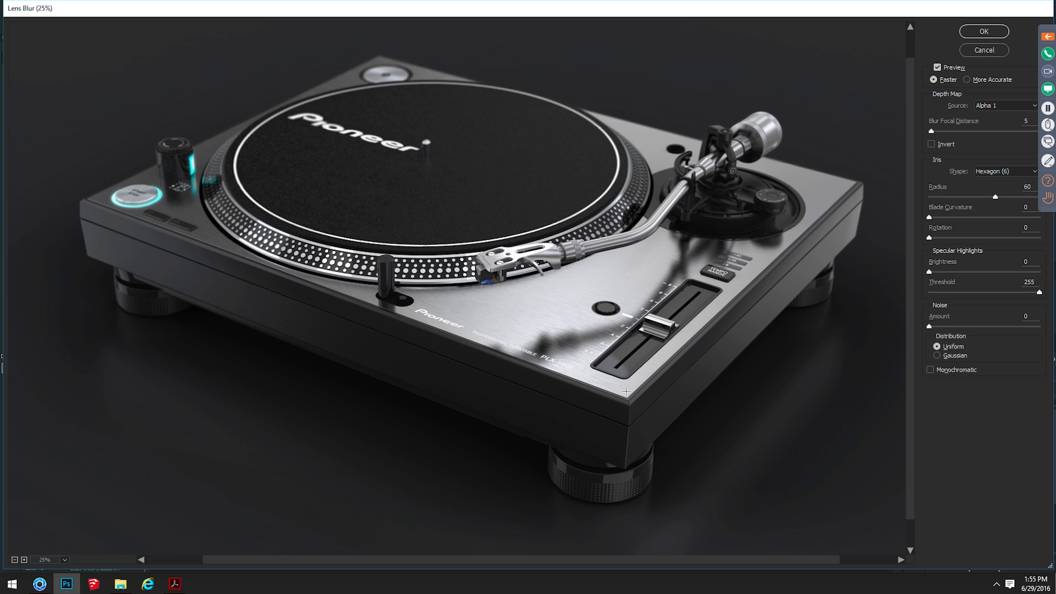
Try the blur focus on the turntable's front corner, rear corner, cartridge end of the tone arm and counterweight
{"action": "left_click", "coordinate": [626, 395]}
{"action": "left_click", "coordinate": [381, 70]}
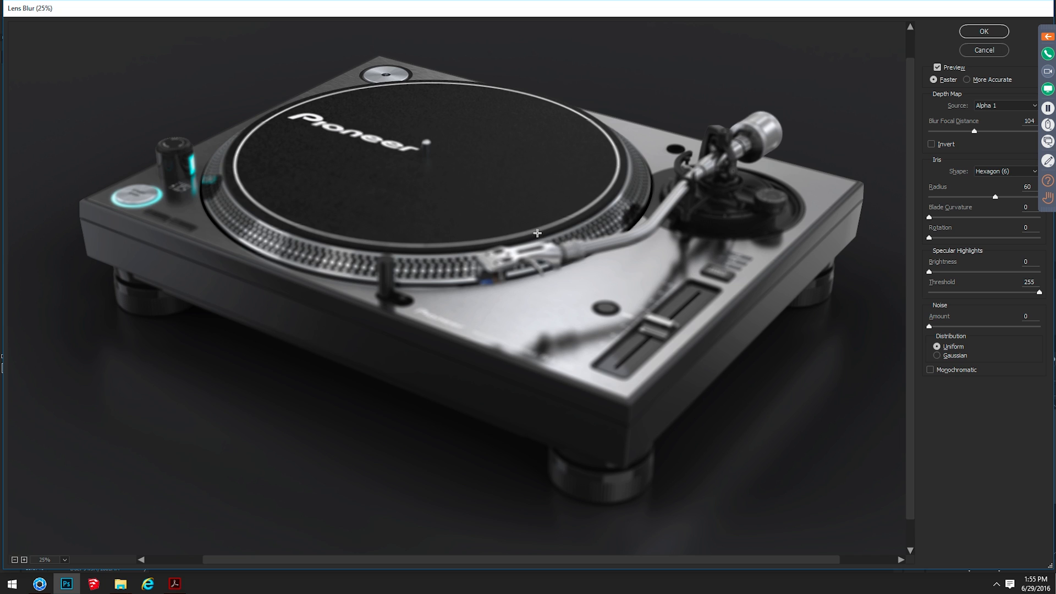
{"action": "left_click", "coordinate": [547, 253]}
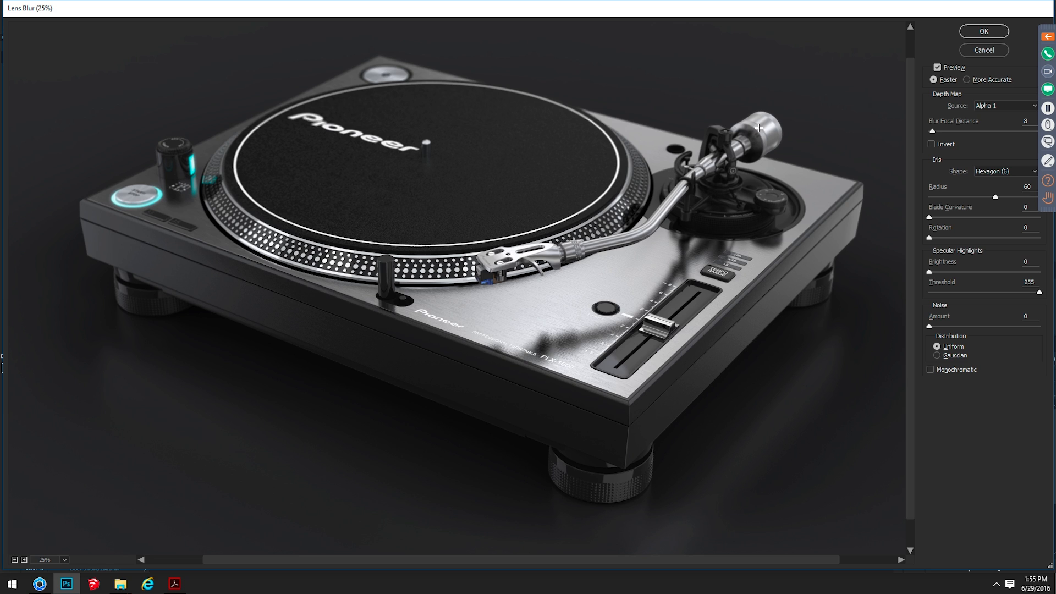
{"action": "left_click", "coordinate": [763, 130]}
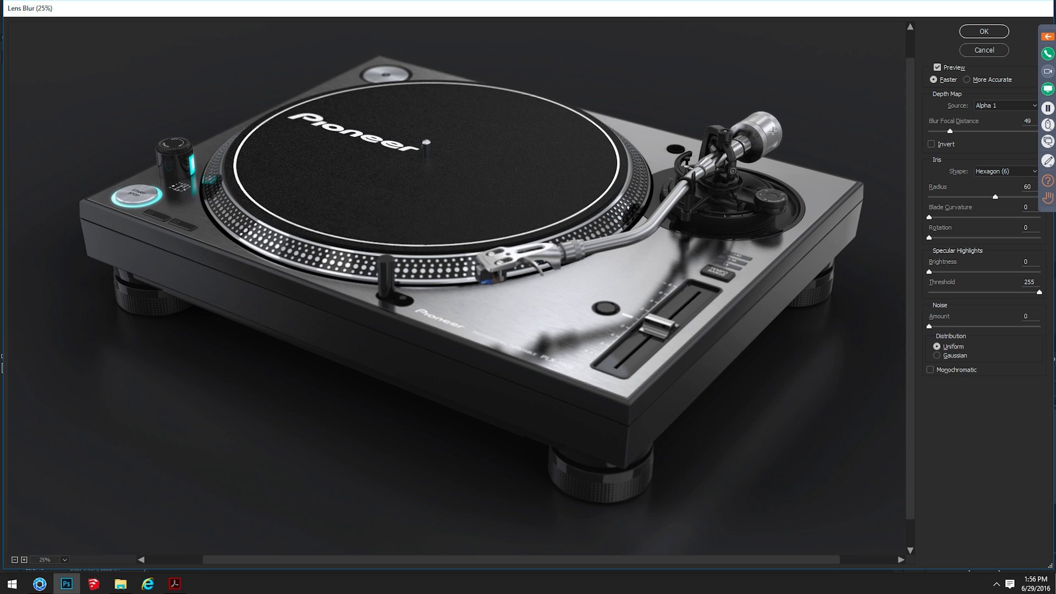
Focus the blur on the tone arm just behind the headshell and apply the Lens Blur filter
{"action": "left_click", "coordinate": [580, 245]}
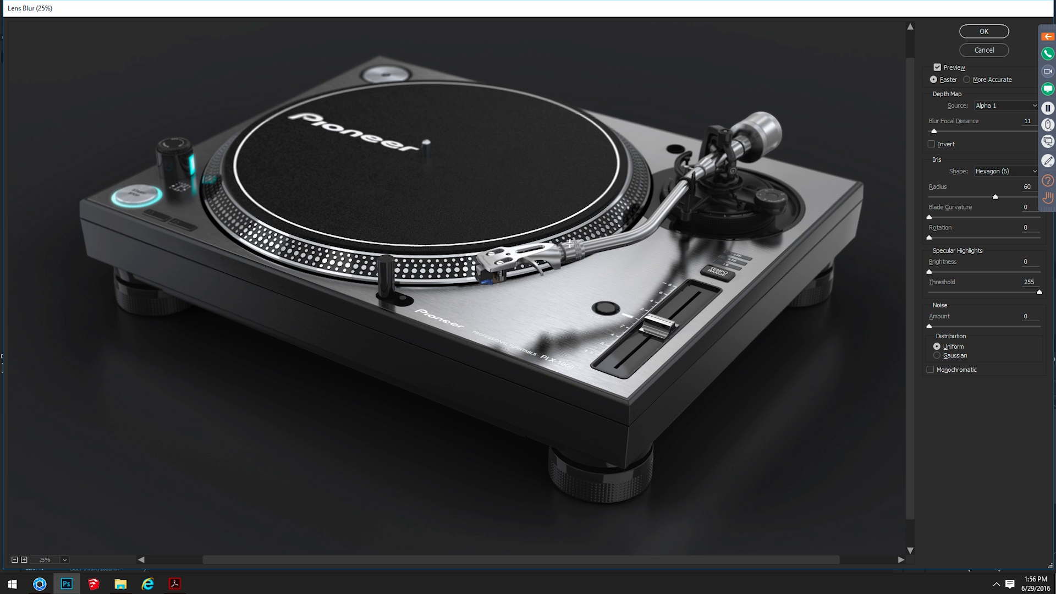
{"action": "left_click", "coordinate": [998, 33]}
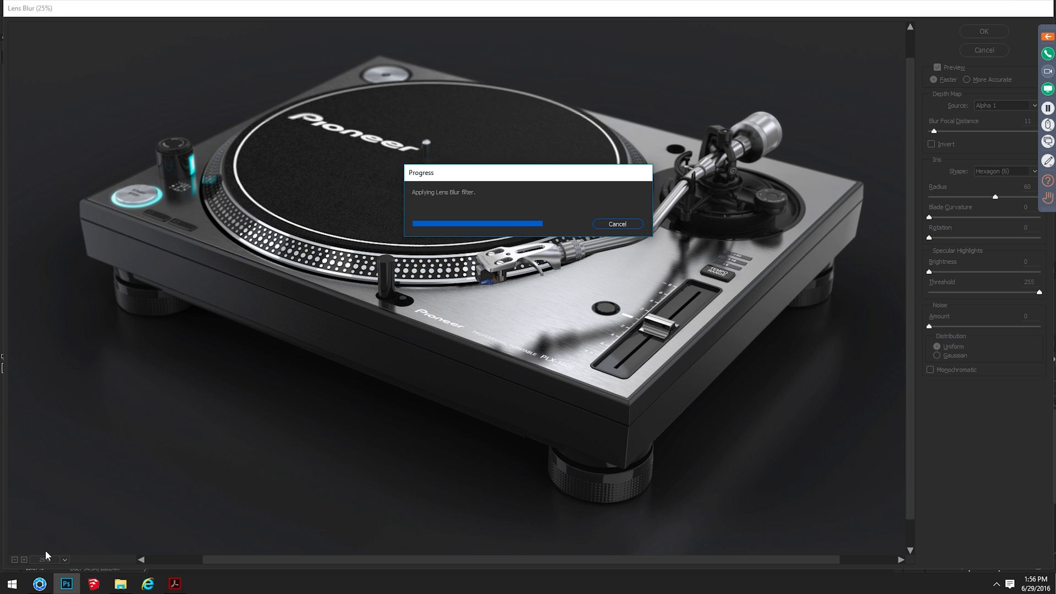
{"action": "mouse_move", "coordinate": [120, 586]}
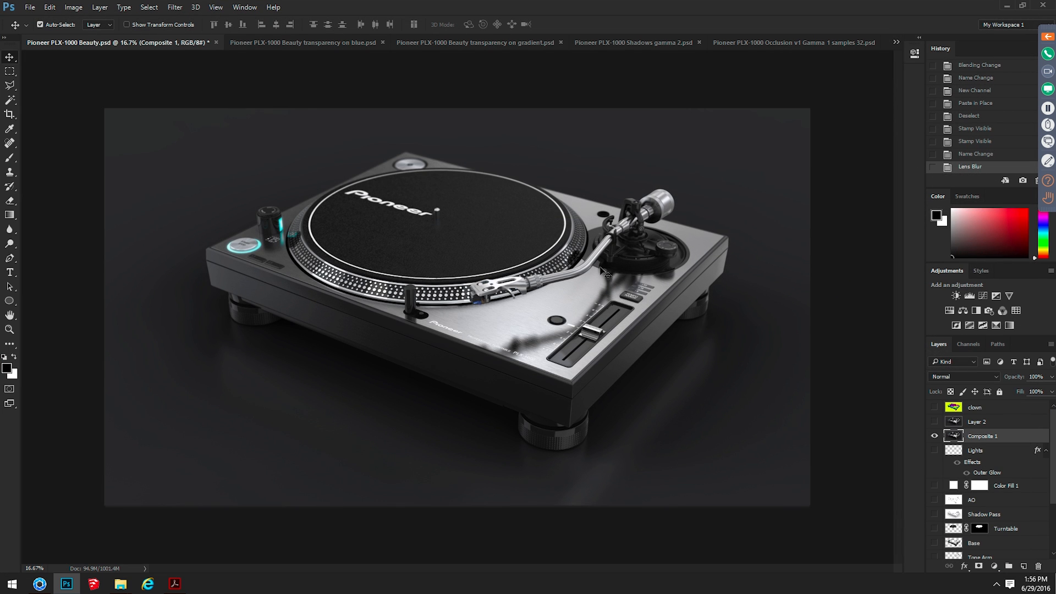
Show the Lights, Turntable and Base layers beneath Composite 1, keeping Color Fill 1 hidden
{"action": "key", "text": "ctrl+plus"}
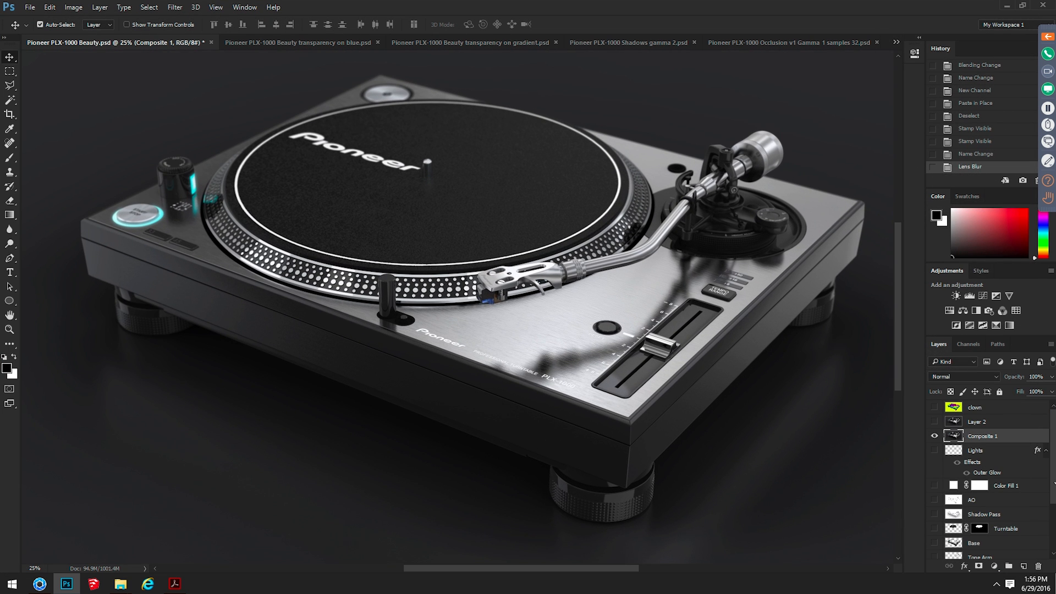
{"action": "left_click", "coordinate": [934, 436]}
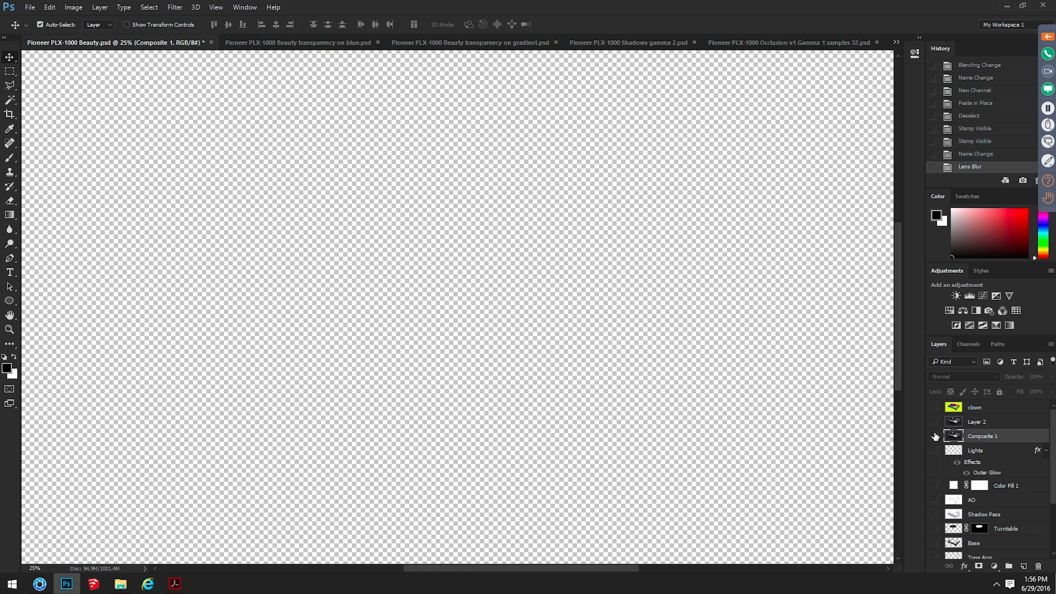
{"action": "left_click", "coordinate": [934, 436]}
{"action": "left_click", "coordinate": [934, 450]}
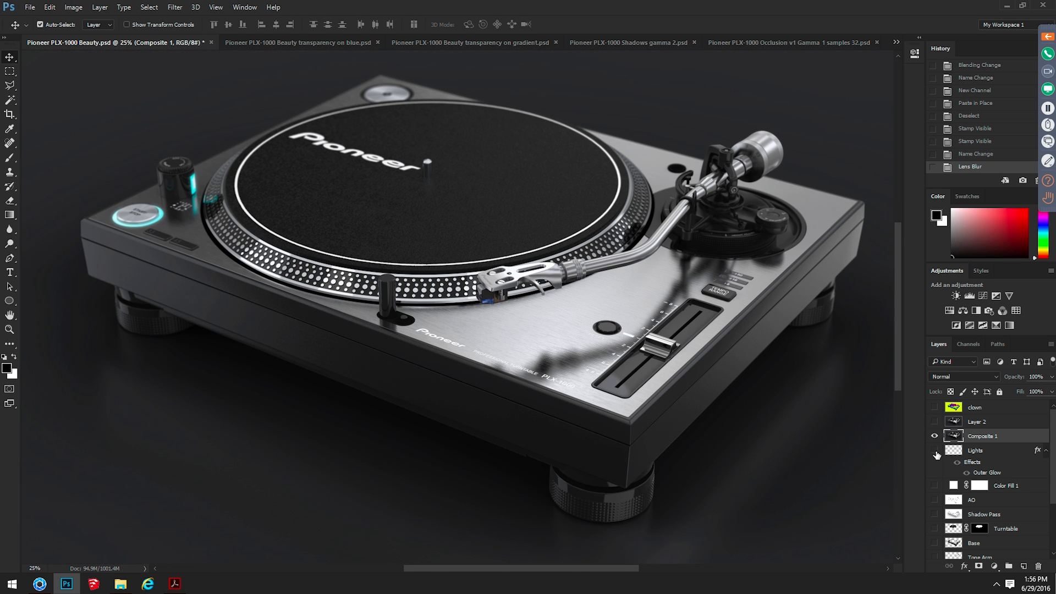
{"action": "left_click", "coordinate": [934, 529]}
{"action": "left_click", "coordinate": [934, 543]}
{"action": "left_click", "coordinate": [934, 485]}
{"action": "scroll", "coordinate": [936, 490], "scroll_direction": "down", "scroll_amount": 3}
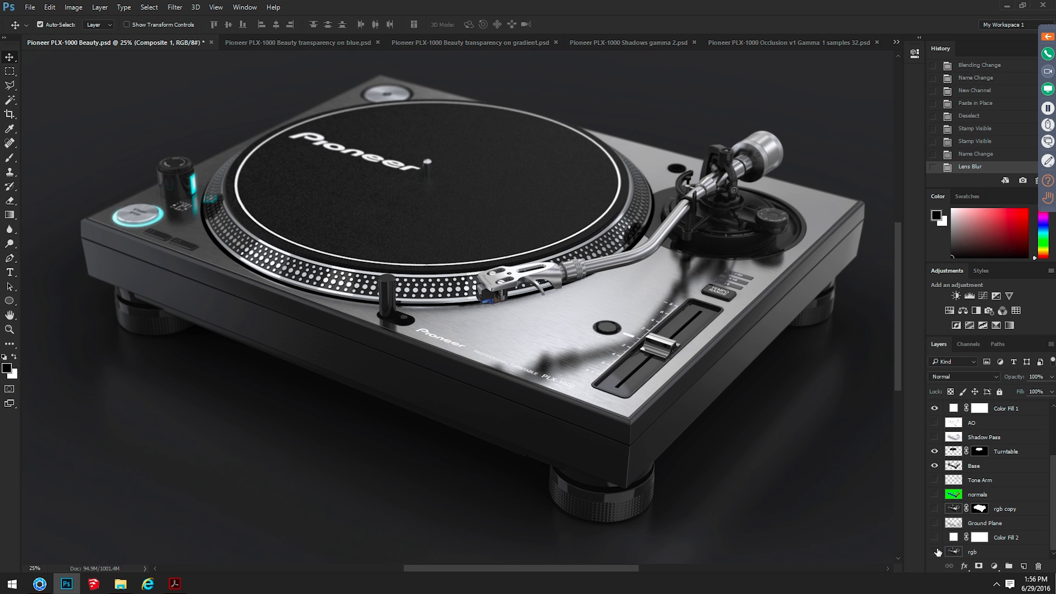
{"action": "scroll", "coordinate": [937, 463], "scroll_direction": "up", "scroll_amount": 3}
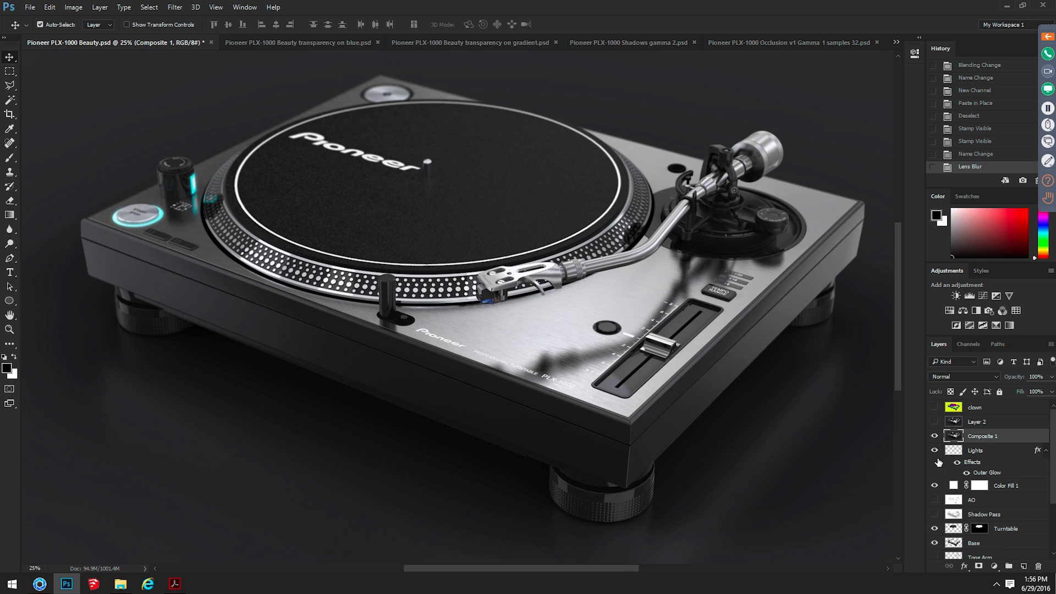
{"action": "left_click", "coordinate": [933, 436], "text": "alt"}
{"action": "left_click", "coordinate": [934, 437], "text": "alt"}
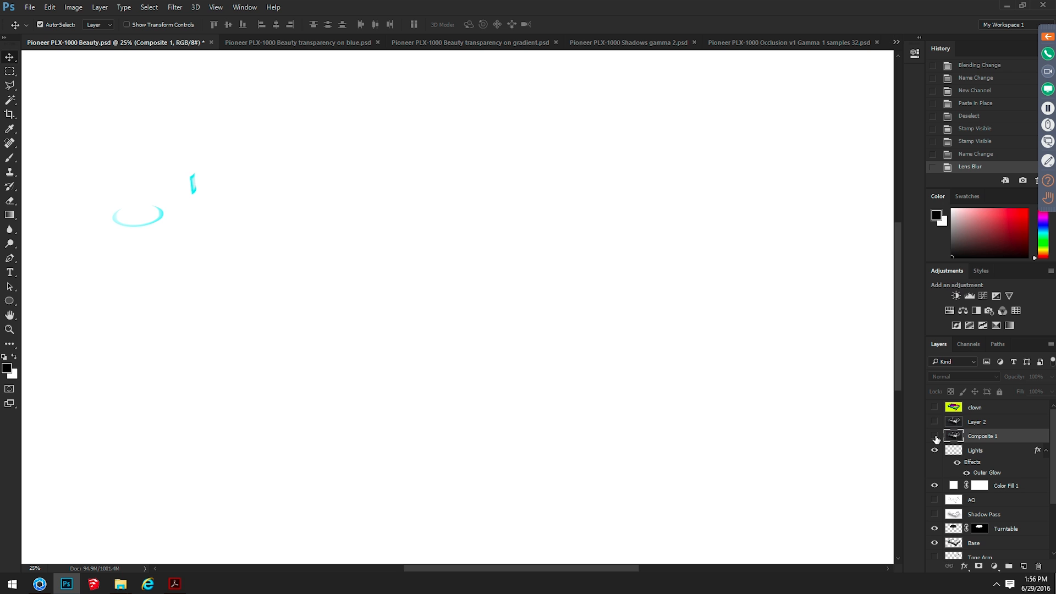
{"action": "left_click", "coordinate": [934, 485]}
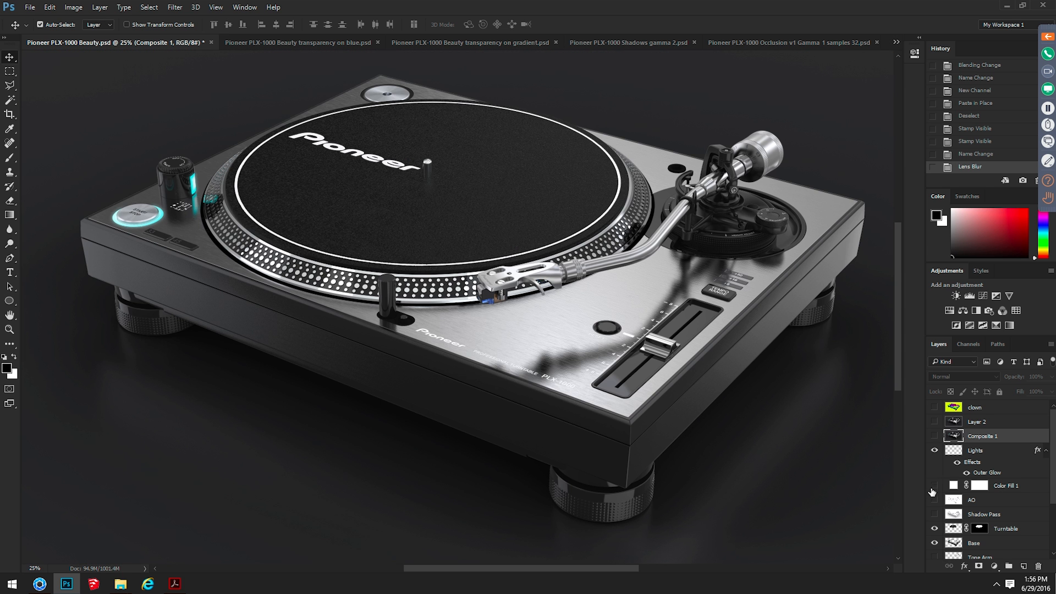
Toggle the visibility of Composite 1 and Layer 2 to compare the blurred image with the unblurred versions
{"action": "left_click", "coordinate": [934, 437]}
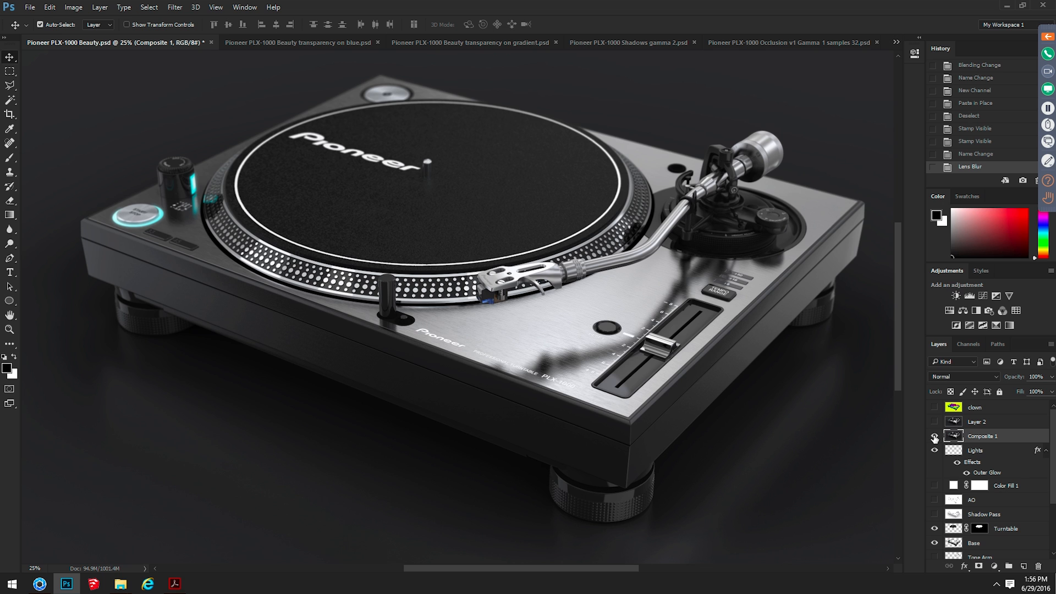
{"action": "left_click", "coordinate": [934, 436]}
{"action": "left_click", "coordinate": [935, 436]}
{"action": "left_click", "coordinate": [934, 437]}
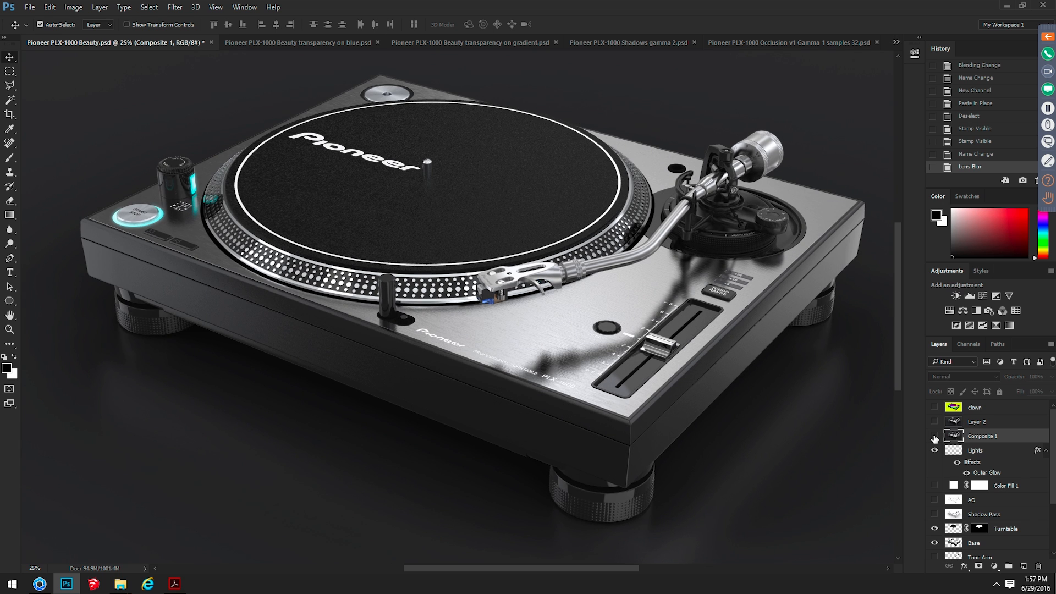
{"action": "left_click", "coordinate": [934, 436]}
{"action": "left_click", "coordinate": [934, 436]}
{"action": "left_click", "coordinate": [935, 434]}
{"action": "left_click", "coordinate": [934, 422]}
{"action": "left_click", "coordinate": [935, 422]}
{"action": "left_click", "coordinate": [934, 422]}
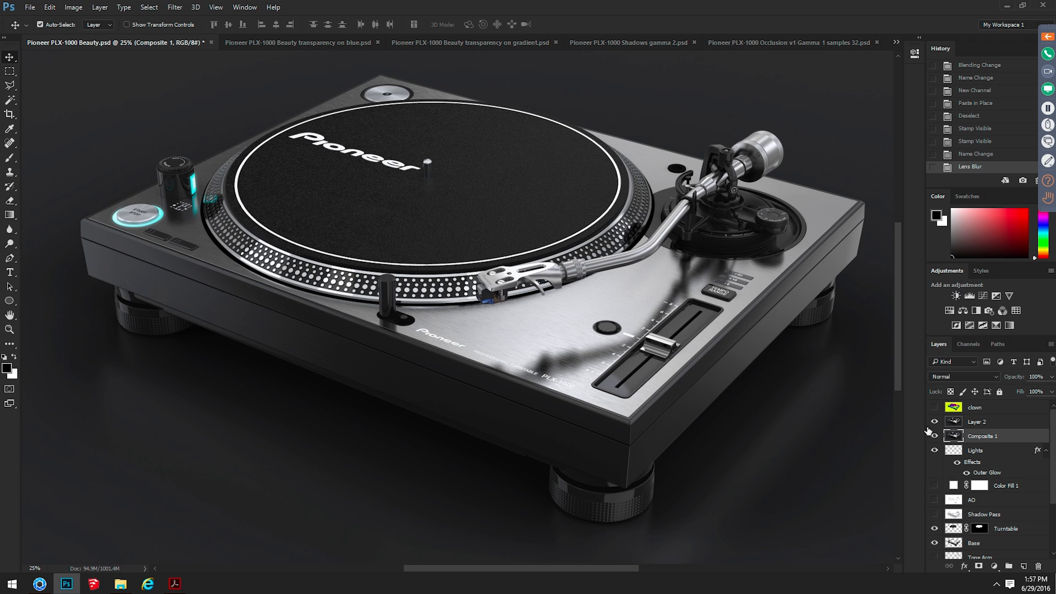
Switch to File Explorer and open the Trees and Fog folder inside KeyShot + Photoshop
{"action": "key", "text": "alt+Tab"}
{"action": "key", "text": "alt+Tab"}
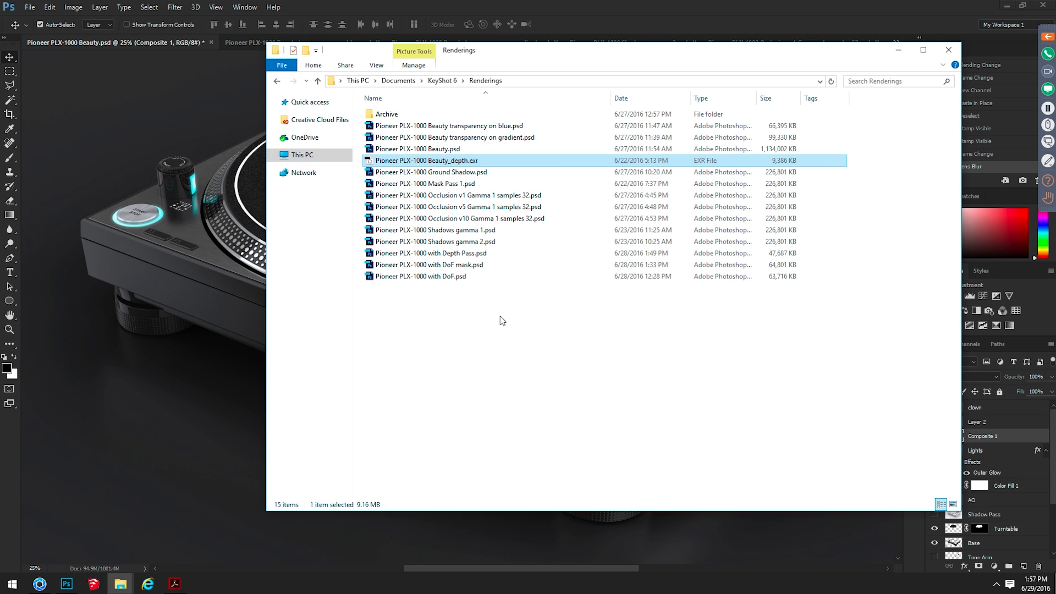
{"action": "left_click", "coordinate": [528, 354]}
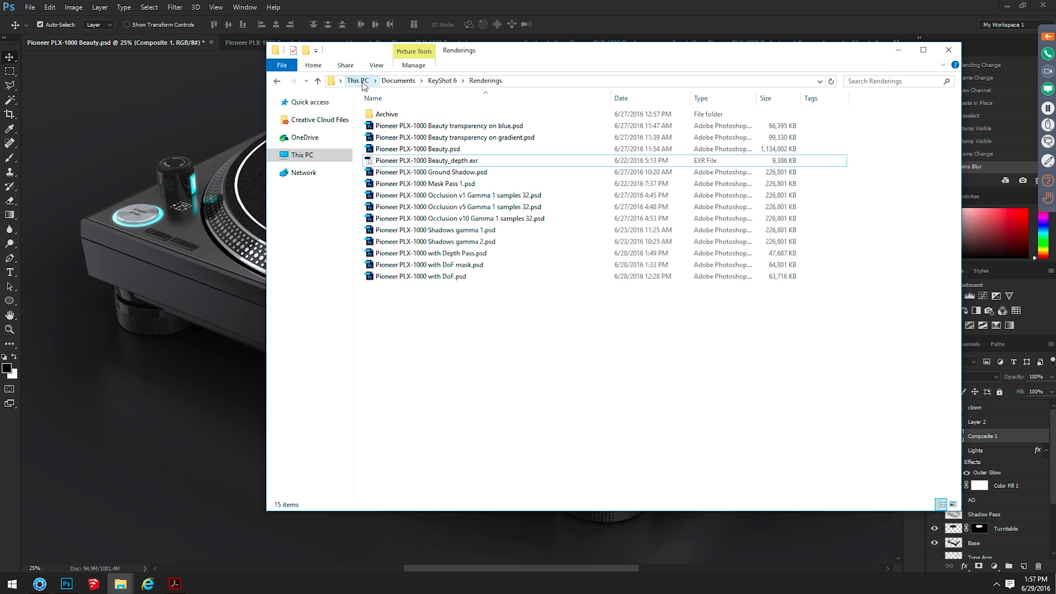
{"action": "key", "text": "super+d"}
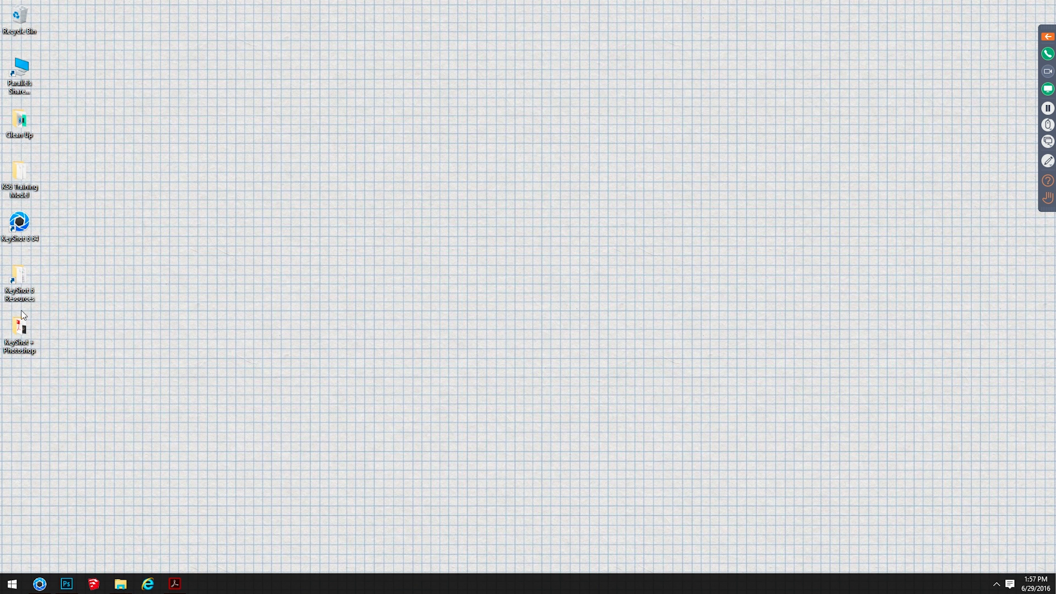
{"action": "key", "text": "super+d"}
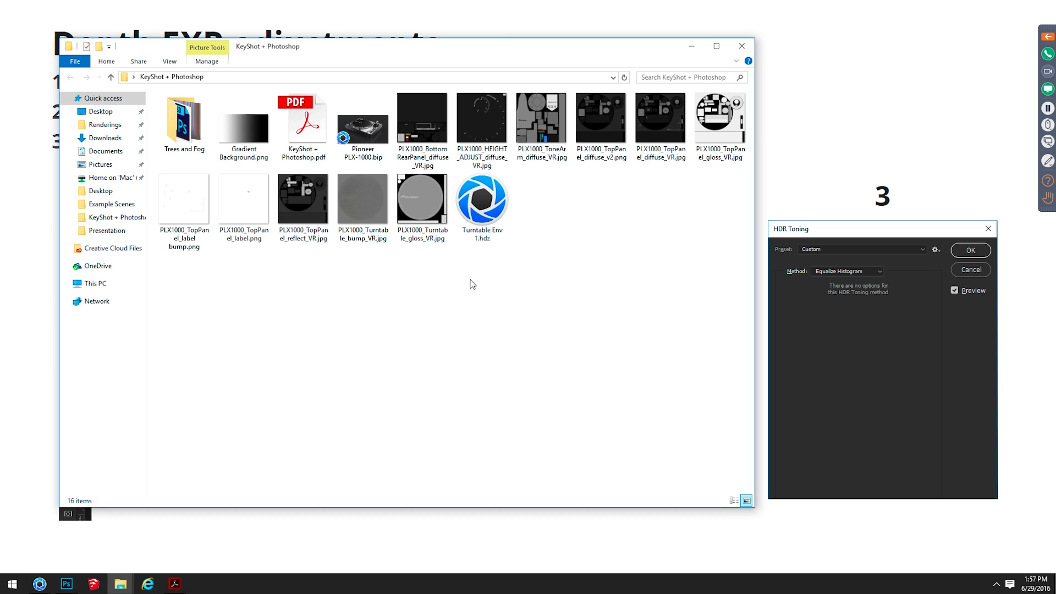
{"action": "double_click", "coordinate": [193, 124]}
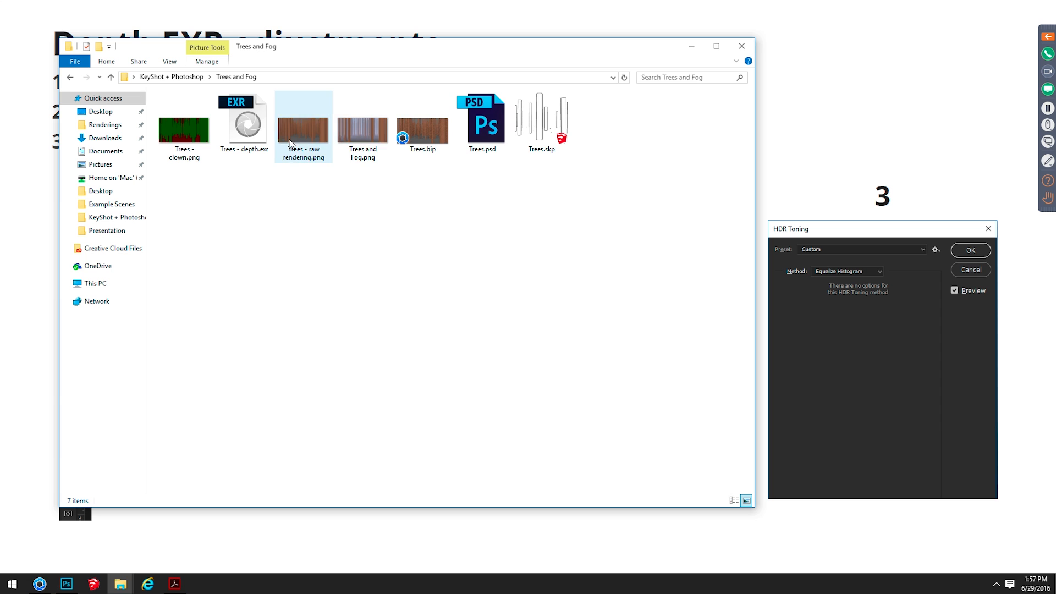
View the raw trees rendering and open Trees - depth.exr in Photoshop with its alpha channel data read as transparency
{"action": "double_click", "coordinate": [307, 135]}
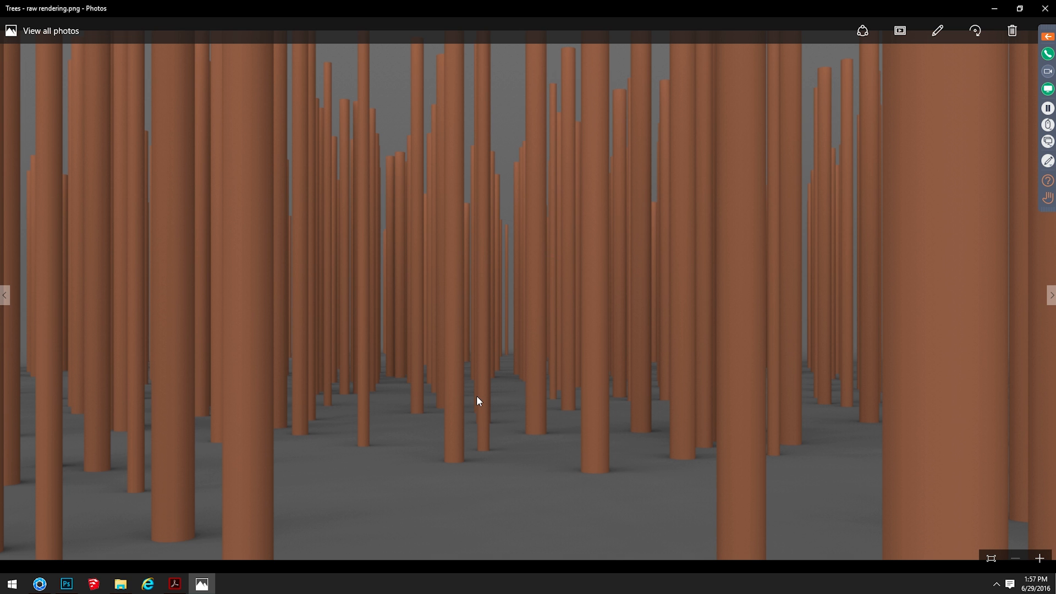
{"action": "left_click", "coordinate": [1045, 8]}
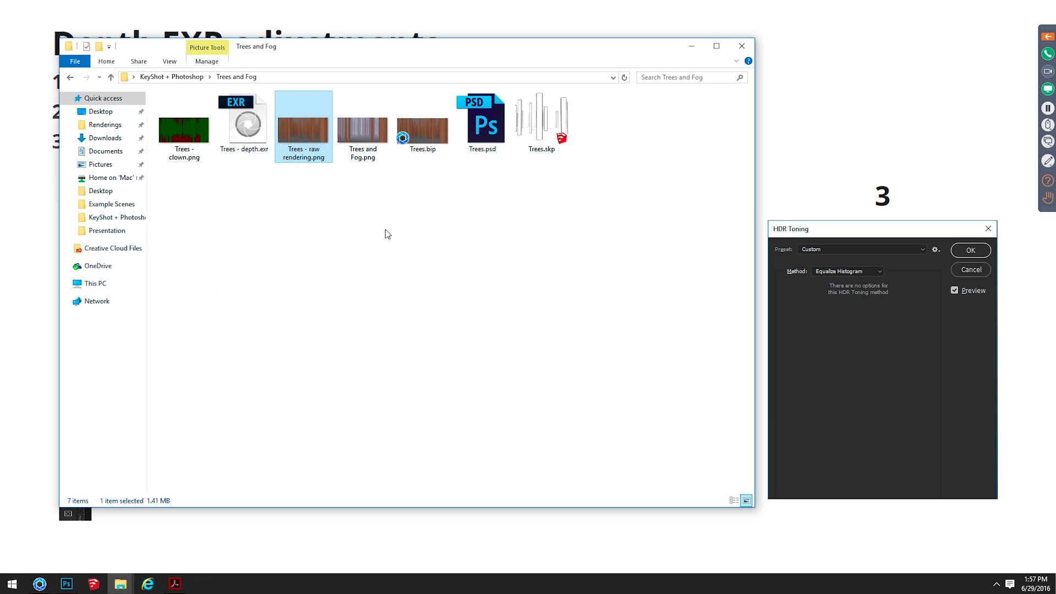
{"action": "double_click", "coordinate": [247, 125]}
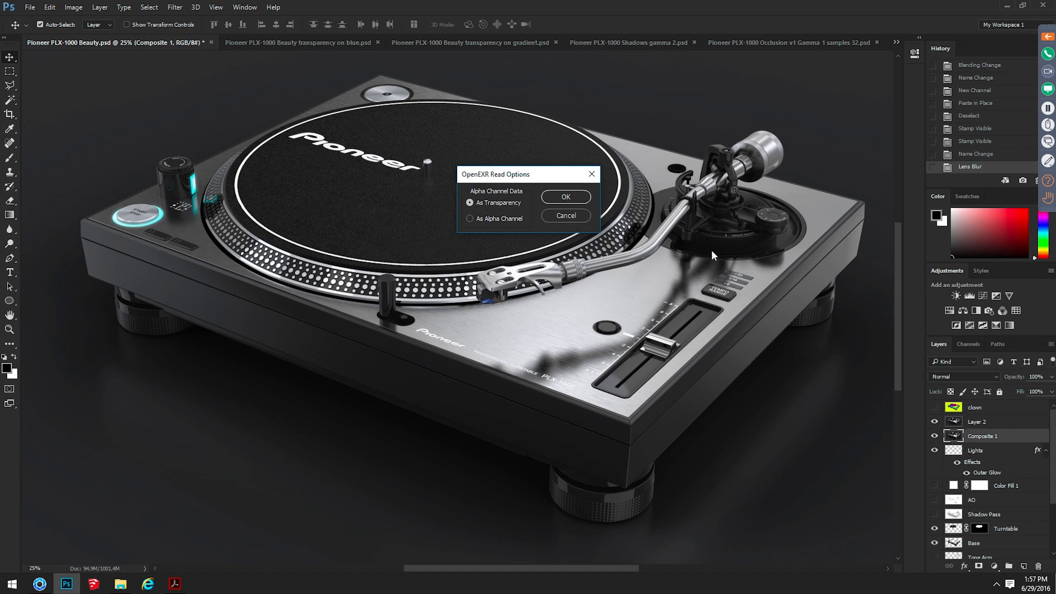
{"action": "left_click", "coordinate": [573, 202]}
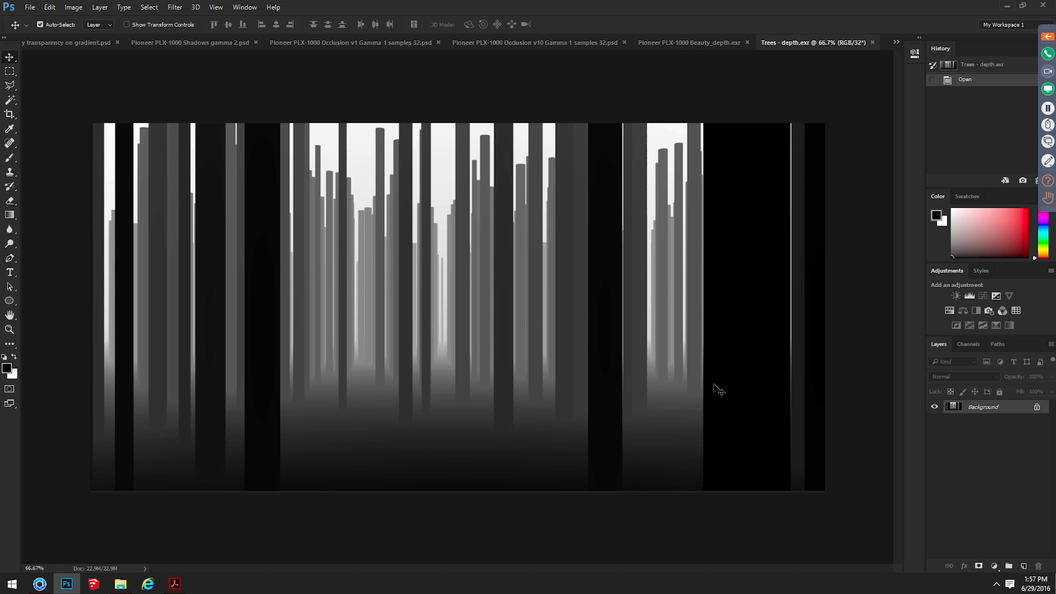
View the finished Trees and Fog.png image and open Trees.psd in Photoshop
{"action": "key", "text": "alt+Tab"}
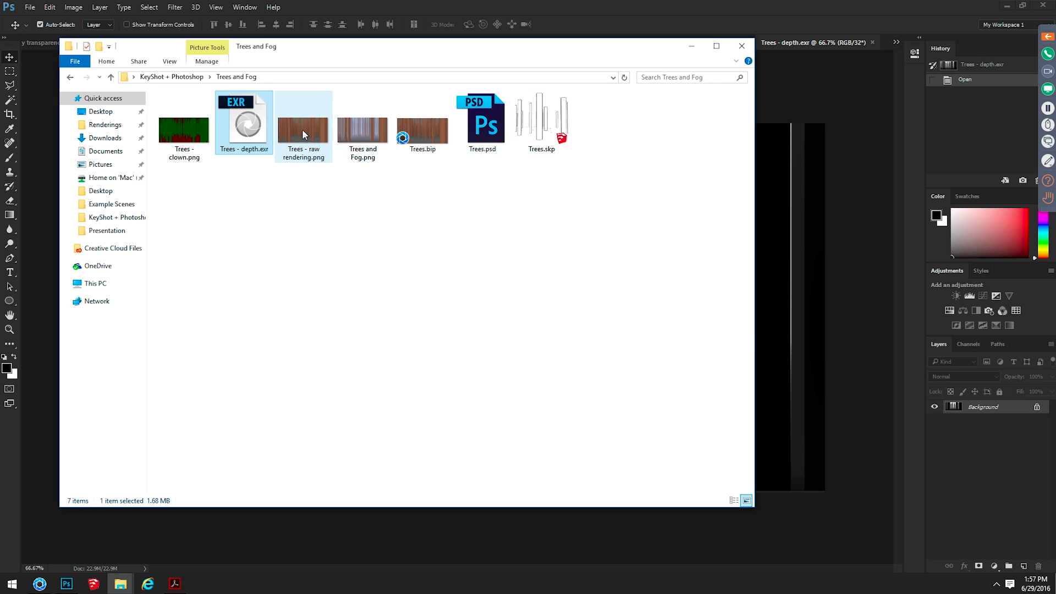
{"action": "double_click", "coordinate": [349, 124]}
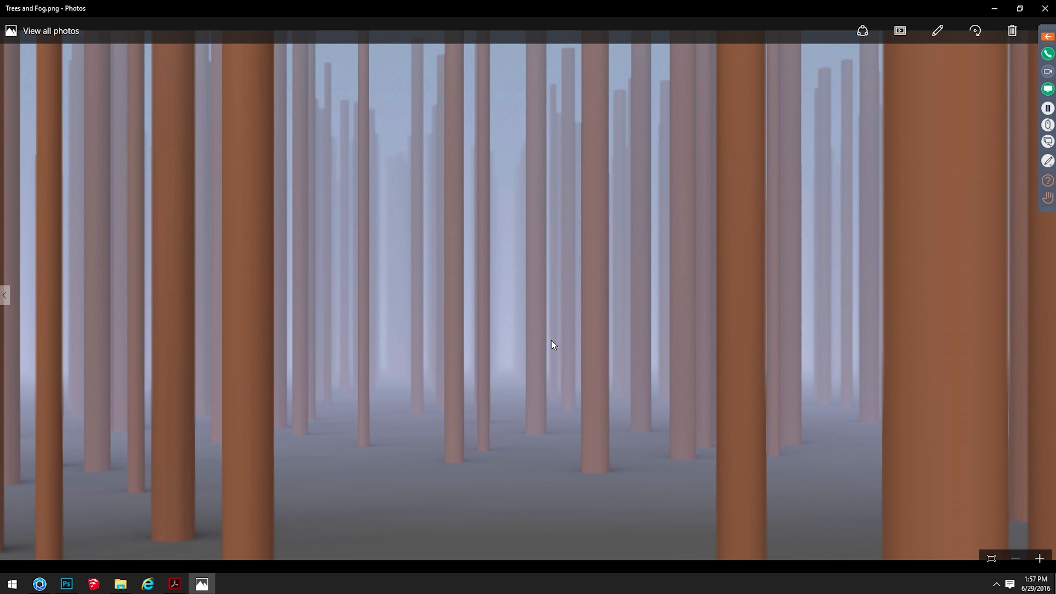
{"action": "key", "text": "alt+Tab"}
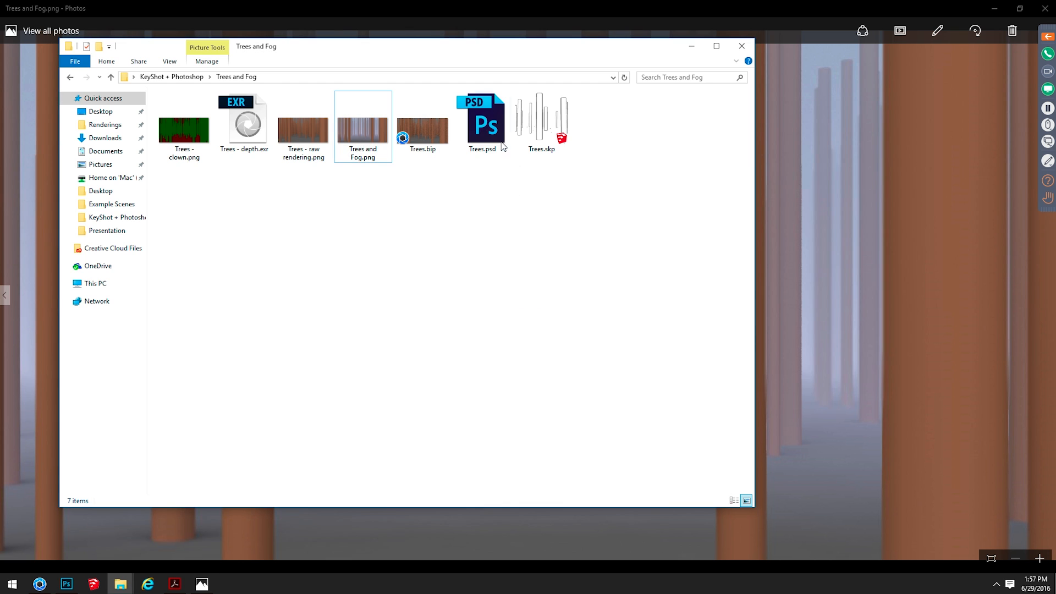
{"action": "double_click", "coordinate": [502, 144]}
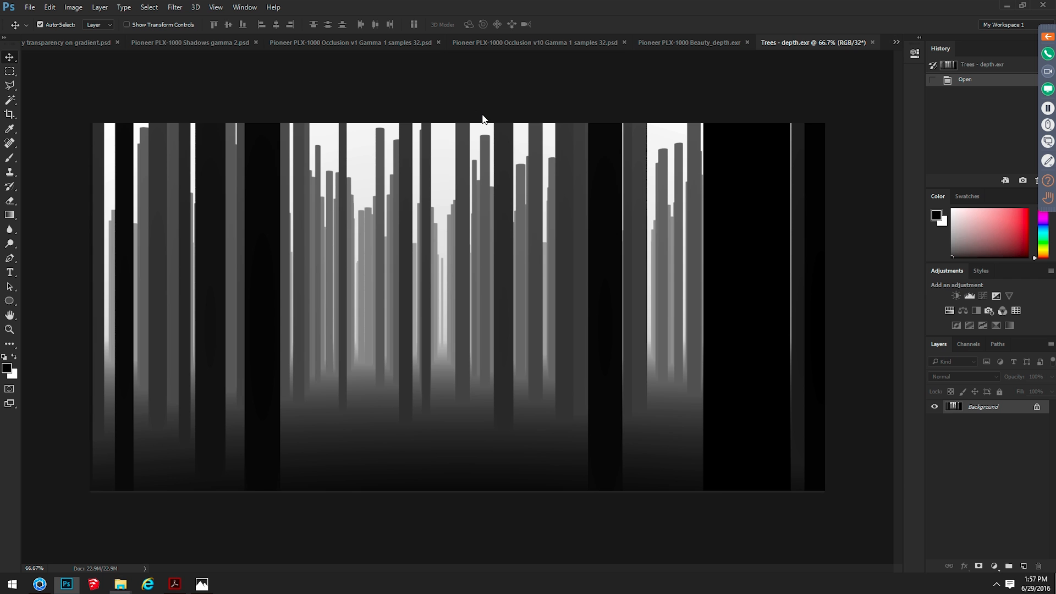
Hide all layers above Background, briefly show the depth pass on Layer 1, and make Gradient Fill 1 visible
{"action": "left_click_drag", "start_coordinate": [935, 433], "coordinate": [935, 391]}
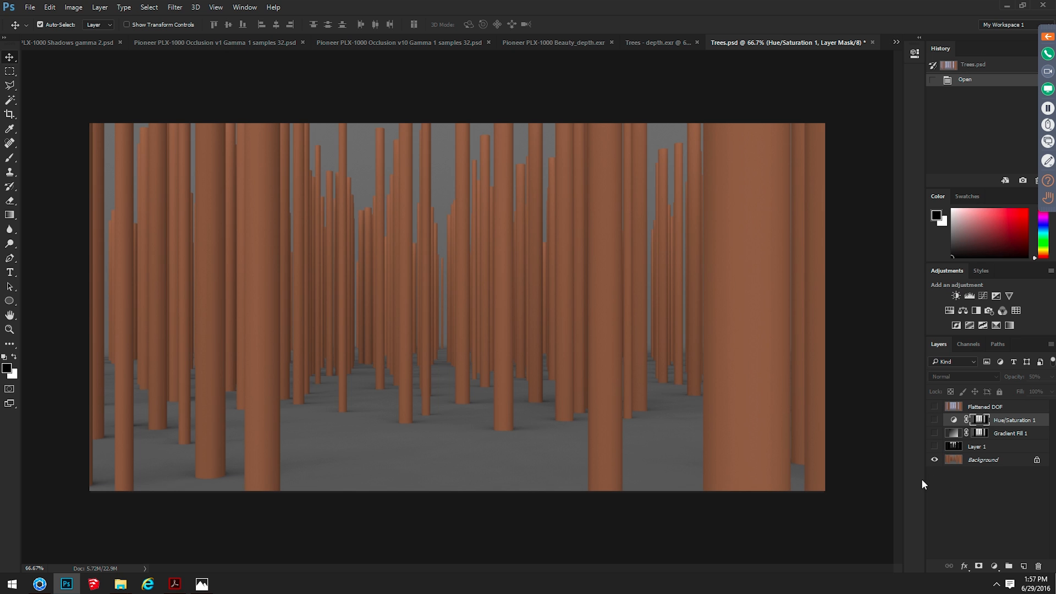
{"action": "left_click", "coordinate": [934, 447]}
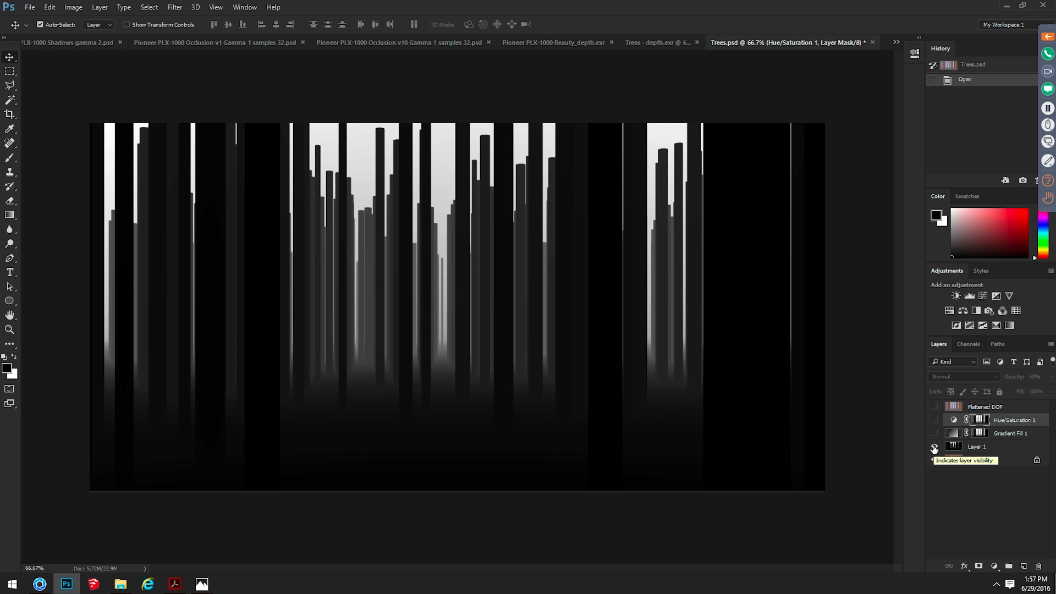
{"action": "left_click", "coordinate": [934, 446]}
{"action": "left_click", "coordinate": [935, 435]}
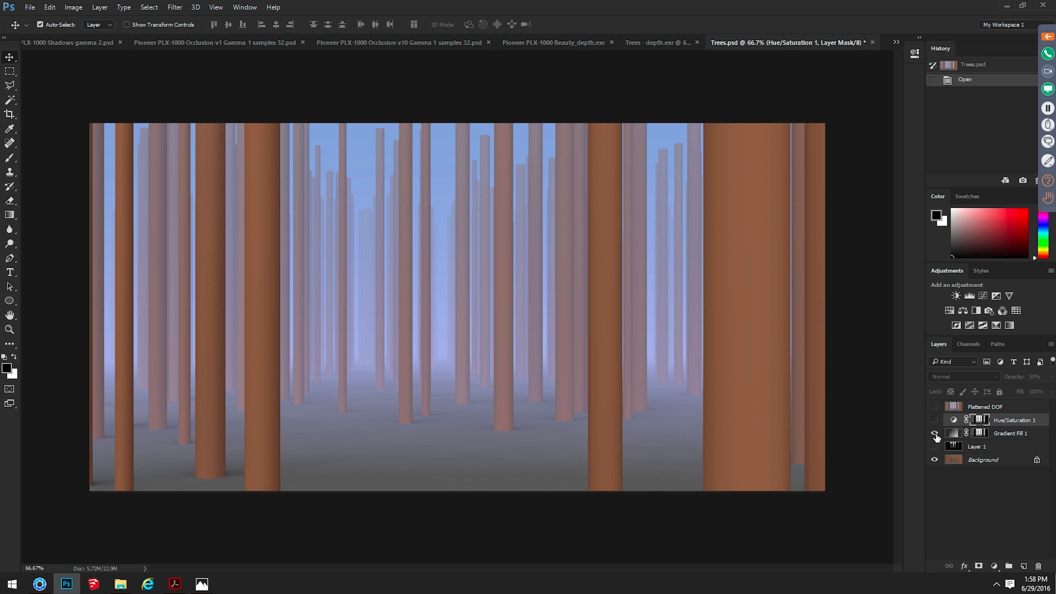
Display the Gradient Fill 1 layer mask on its own and return to the composite image
{"action": "left_click", "coordinate": [982, 434]}
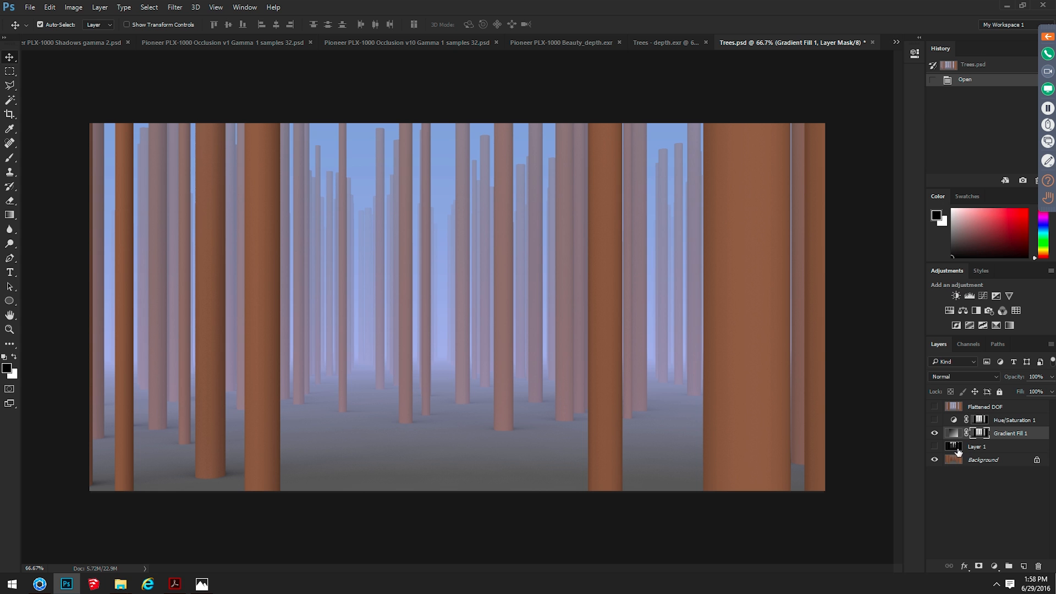
{"action": "left_click", "coordinate": [984, 436], "text": "alt"}
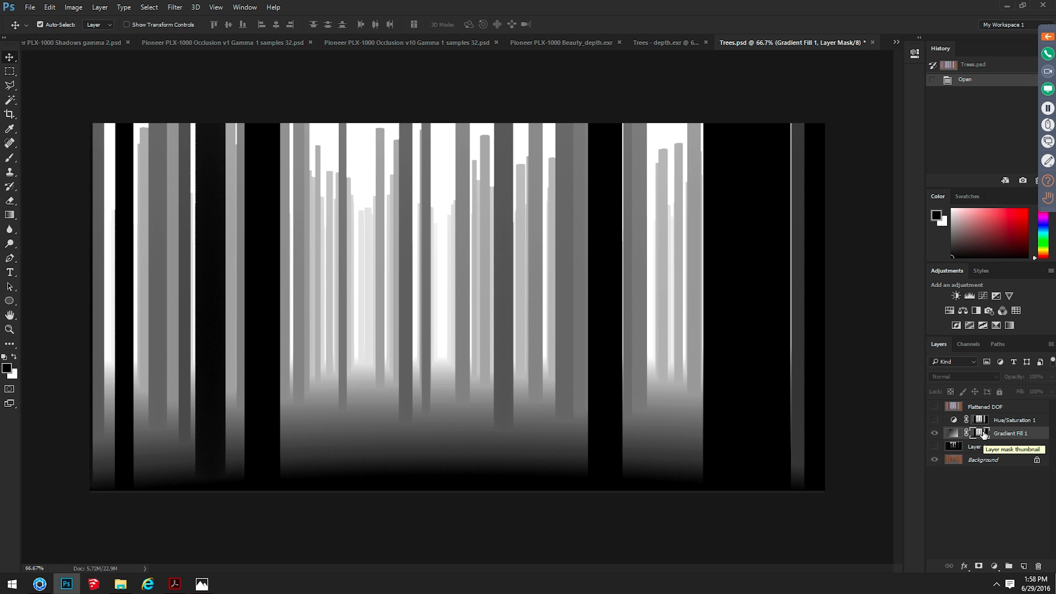
{"action": "left_click", "coordinate": [984, 433], "text": "alt"}
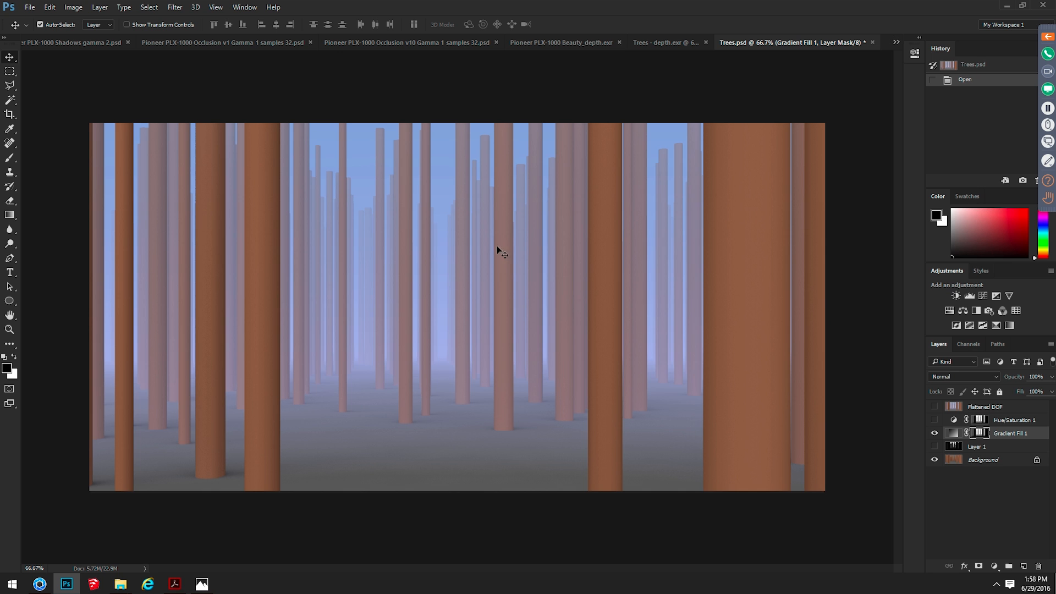
Apply Levels to the Gradient Fill 1 mask with input black 107 and midtones 0.67 to push back the fog
{"action": "left_click", "coordinate": [952, 434]}
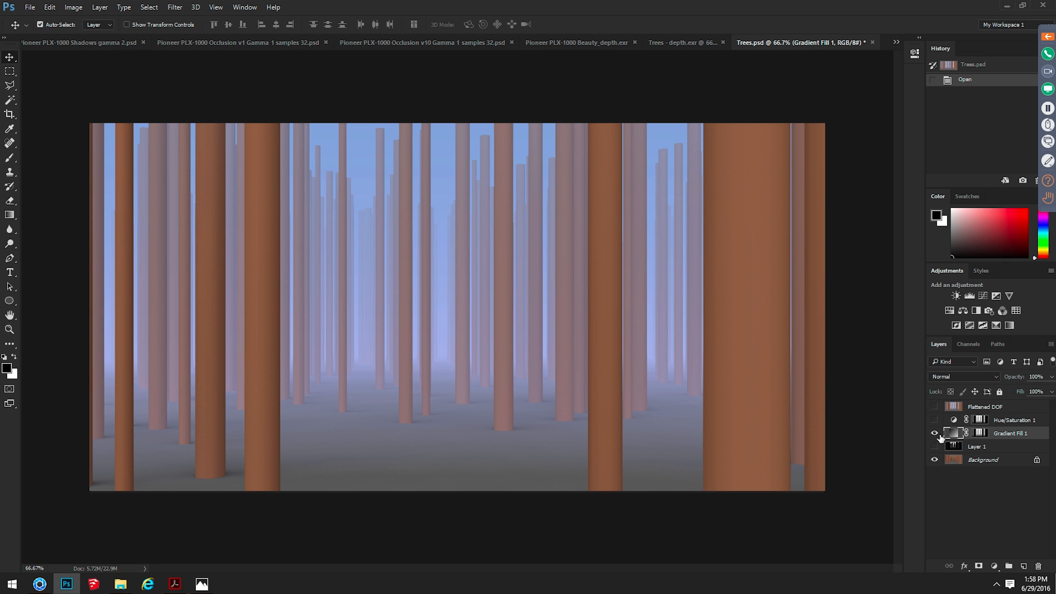
{"action": "left_click", "coordinate": [983, 433]}
{"action": "key", "text": "ctrl+l"}
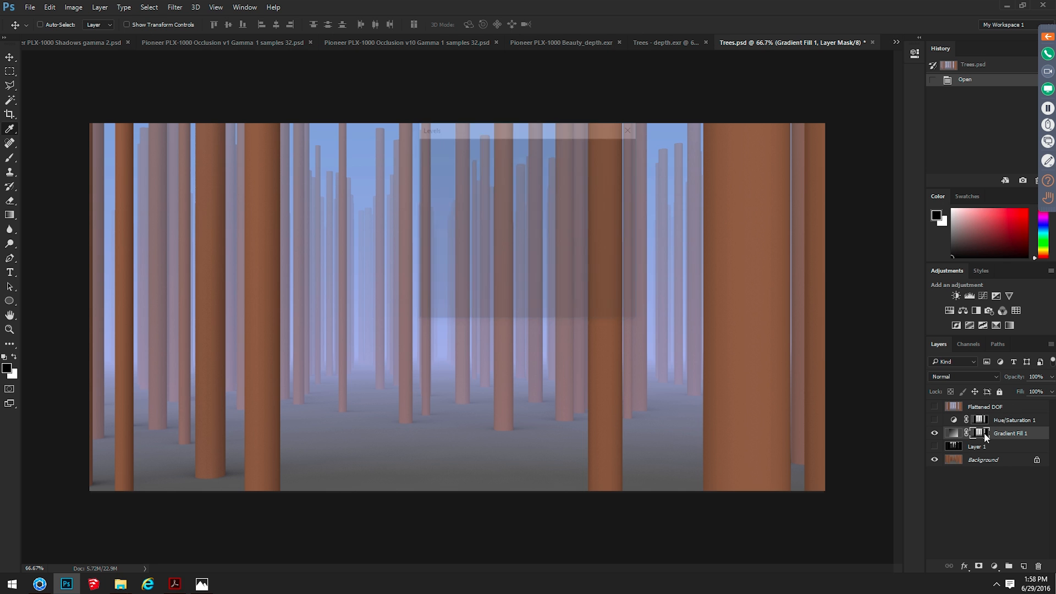
{"action": "left_click_drag", "start_coordinate": [428, 252], "coordinate": [539, 252]}
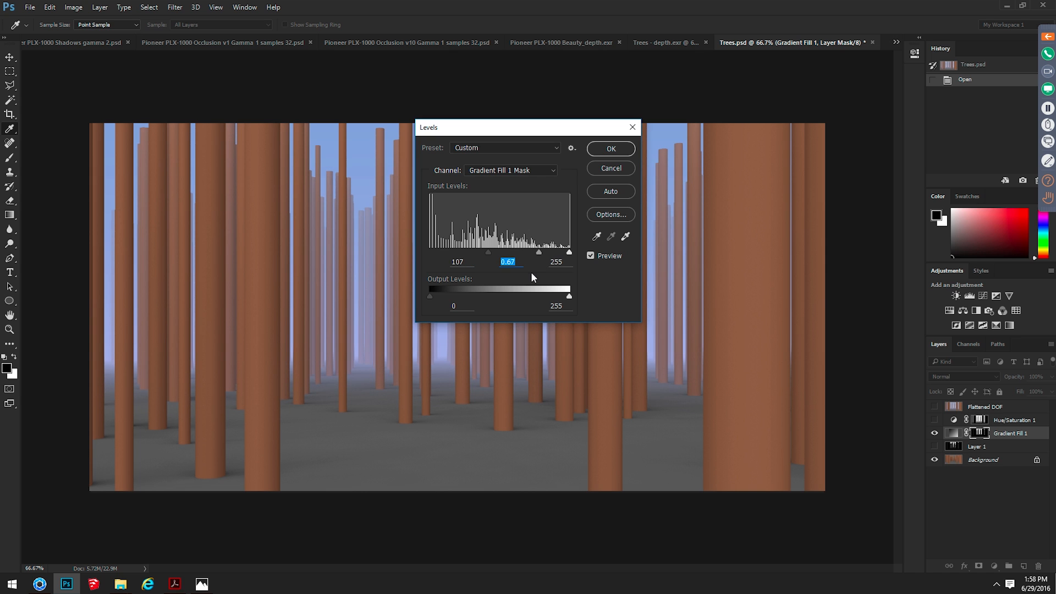
{"action": "left_click", "coordinate": [610, 149]}
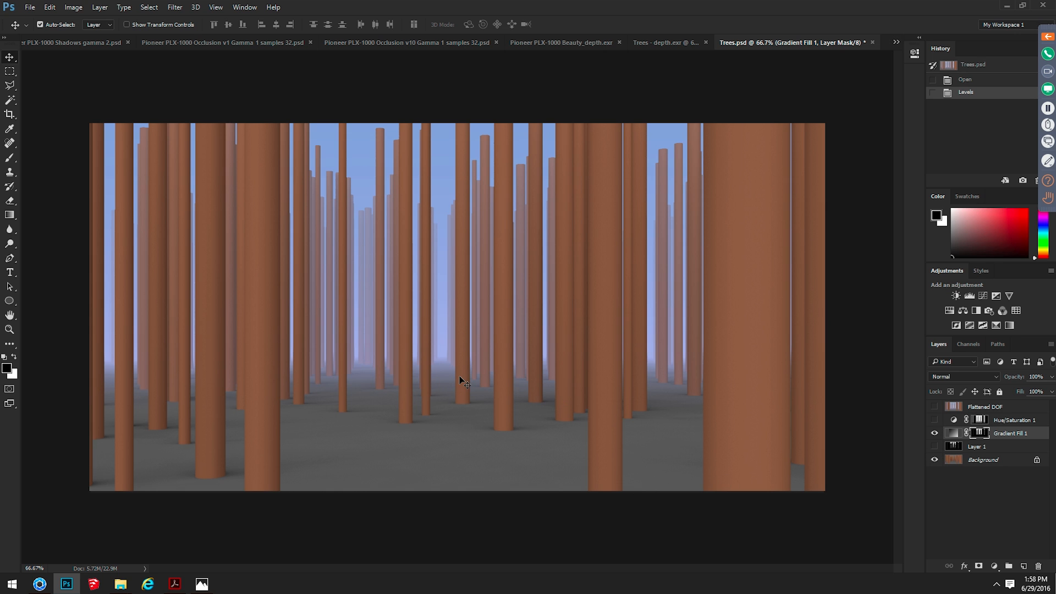
{"action": "key", "text": "alt+Tab"}
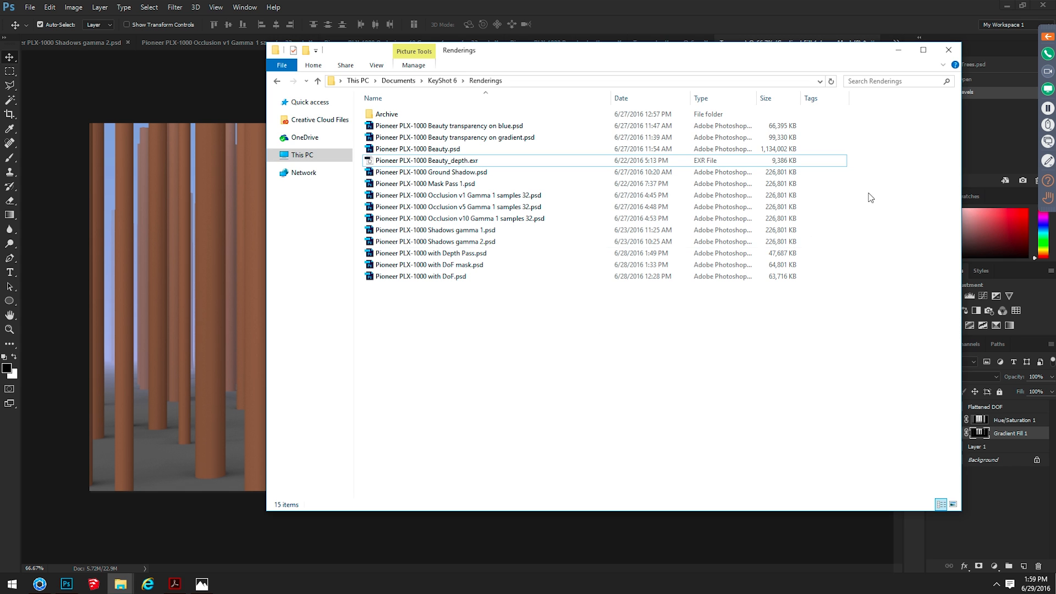
{"action": "left_click", "coordinate": [892, 2]}
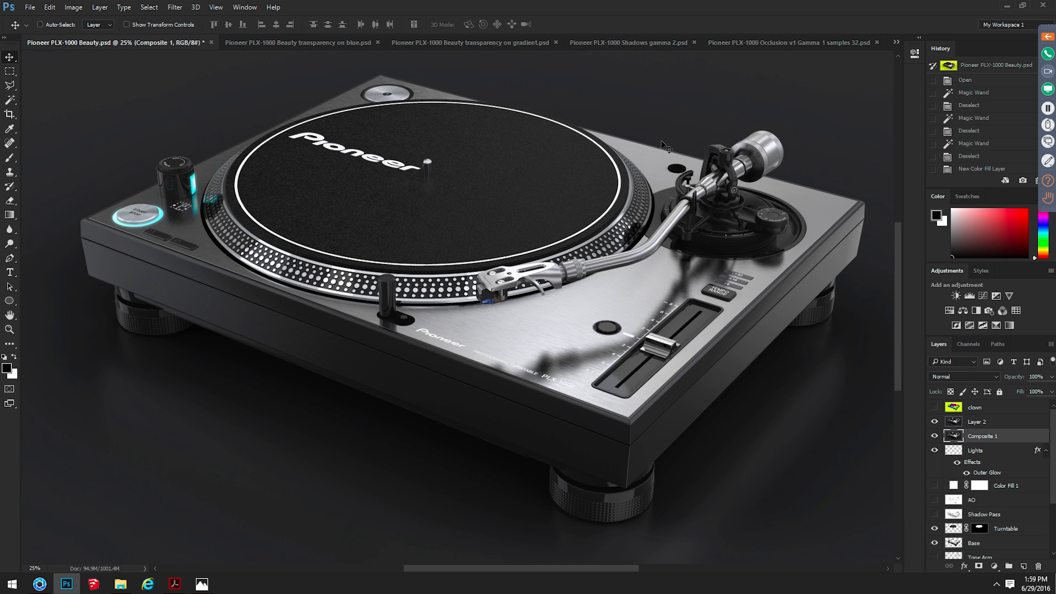
{"action": "key", "text": "ctrl+Tab"}
{"action": "key", "text": "ctrl+Tab"}
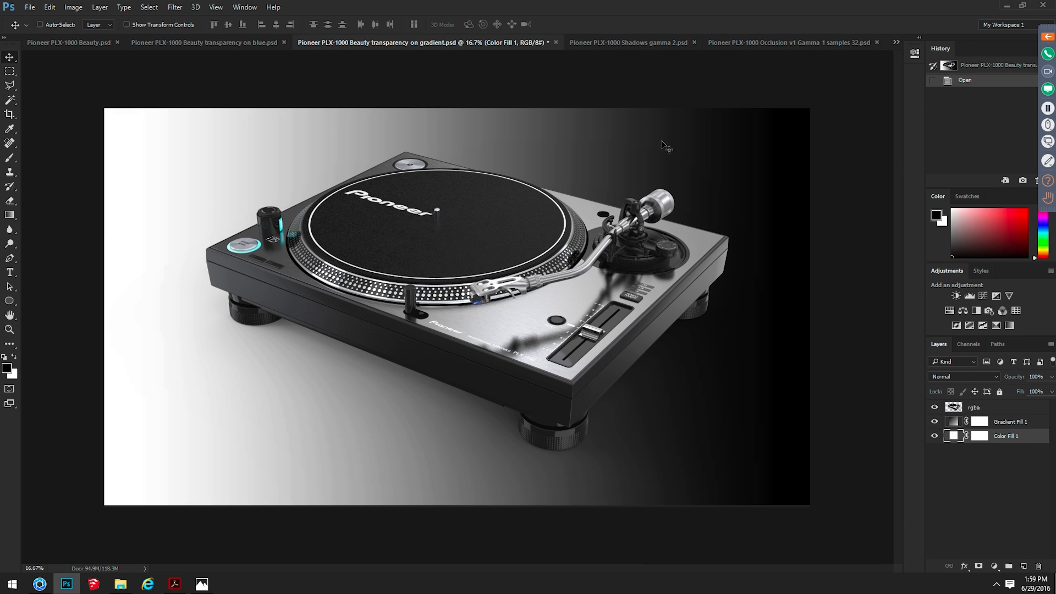
{"action": "key", "text": "ctrl+shift+Tab"}
{"action": "key", "text": "ctrl+Tab"}
Switch to the KeyShot + Photoshop PDF in Acrobat Reader and show the Ground Shadow Pass and Layer Mask Pass page
{"action": "key", "text": "alt+Tab"}
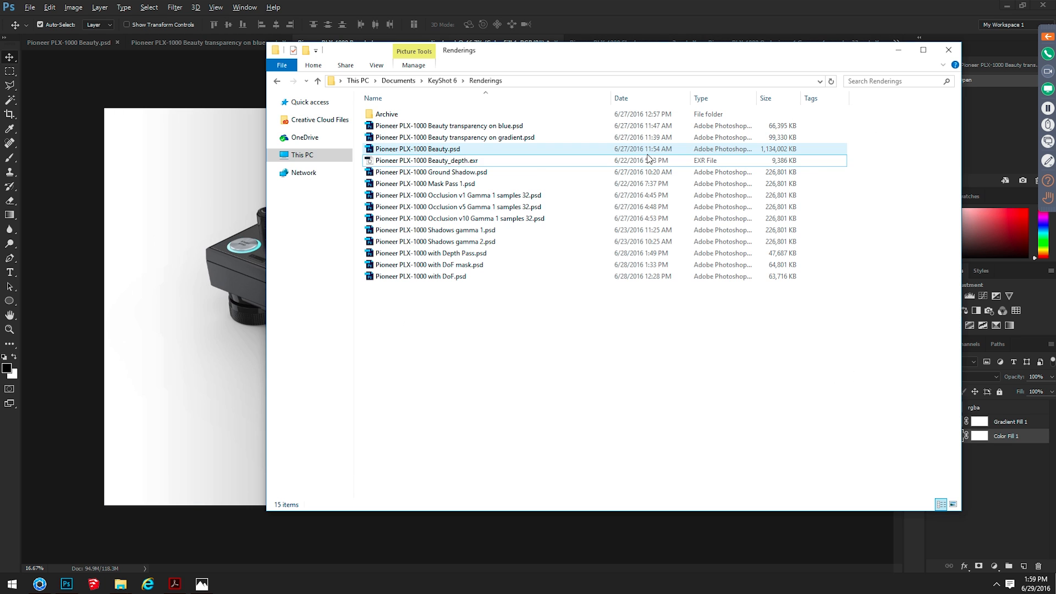
{"action": "key", "text": "alt+Tab"}
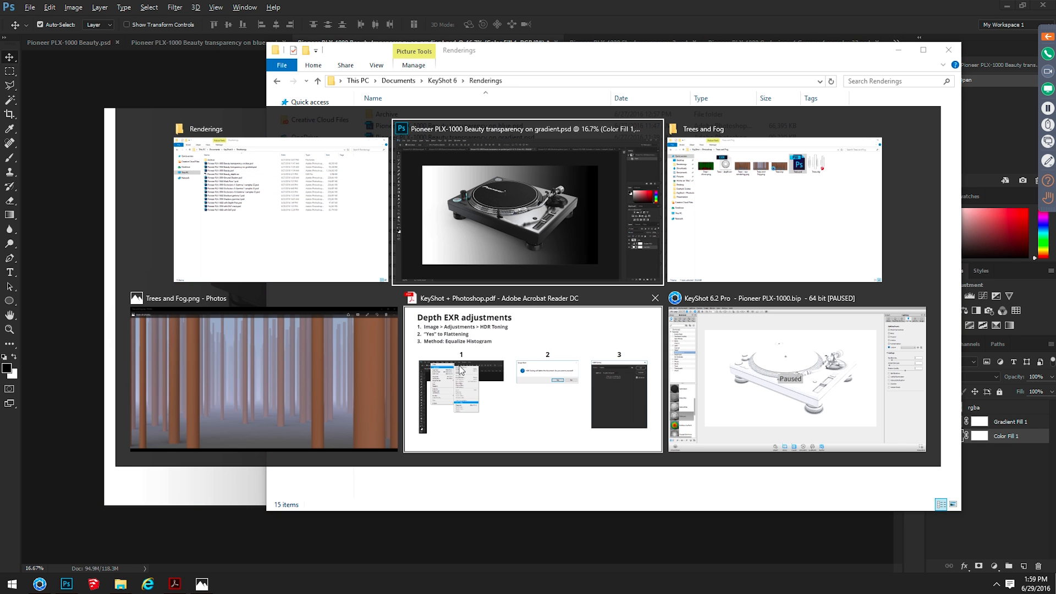
{"action": "left_click", "coordinate": [543, 381]}
{"action": "left_click", "coordinate": [581, 310]}
{"action": "left_click", "coordinate": [584, 310]}
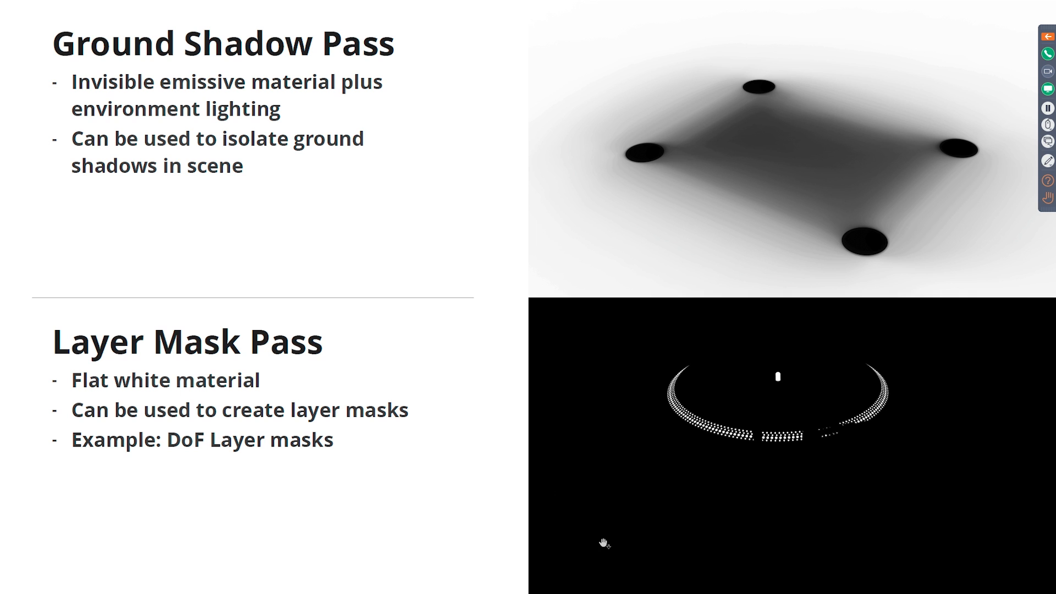
Switch to KeyShot with the Pioneer PLX-1000 scene and close the Render dialog
{"action": "key", "text": "alt+Tab"}
{"action": "left_click", "coordinate": [758, 386]}
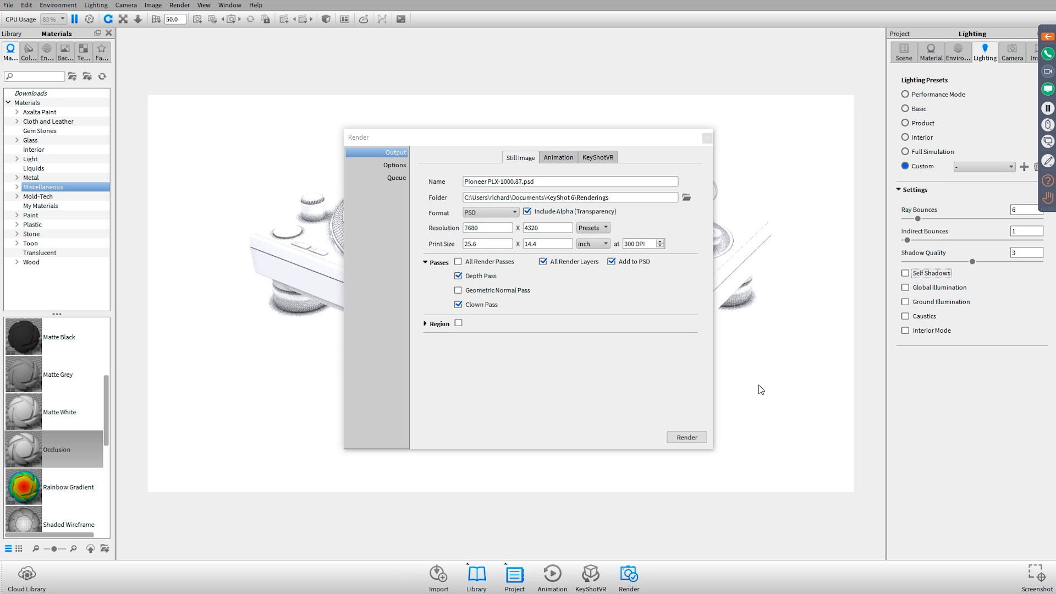
{"action": "left_click", "coordinate": [708, 138]}
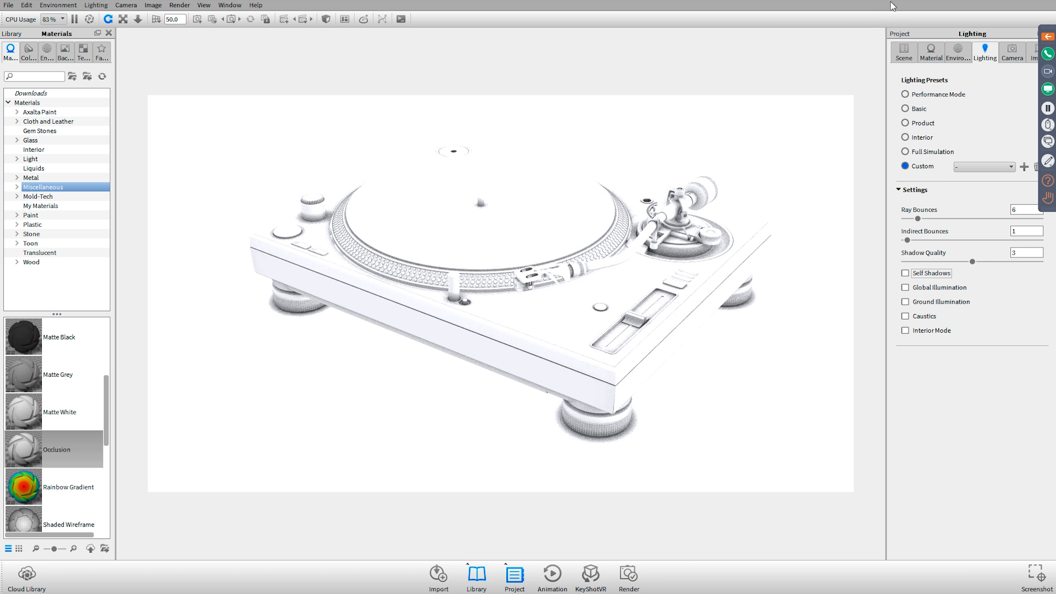
Add a scene set named Ground Shadow to the Pioneer PLX-1000 scene
{"action": "left_click", "coordinate": [903, 53]}
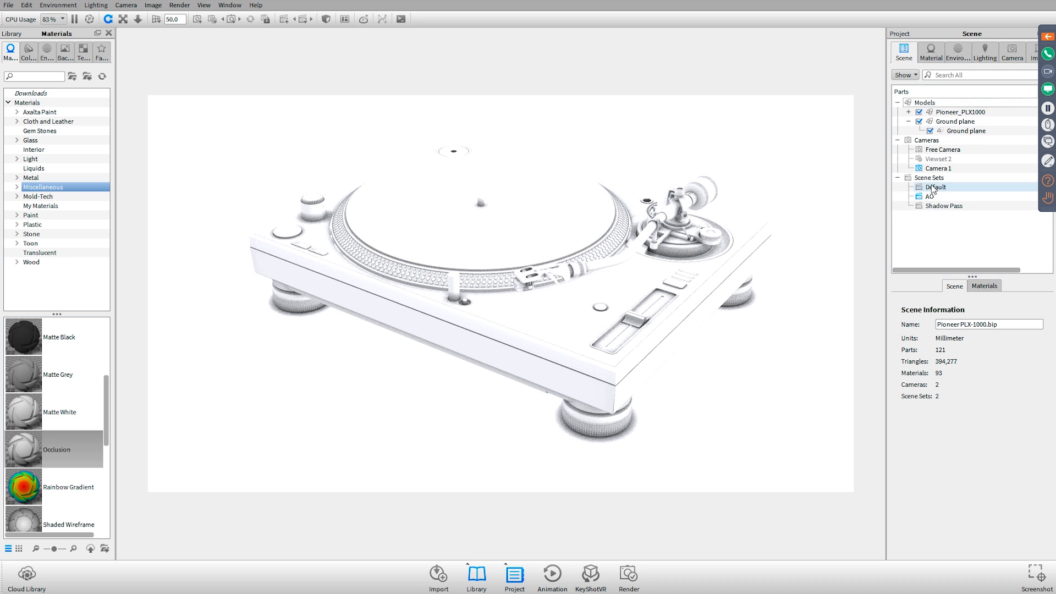
{"action": "left_click", "coordinate": [934, 178]}
{"action": "left_click", "coordinate": [987, 190]}
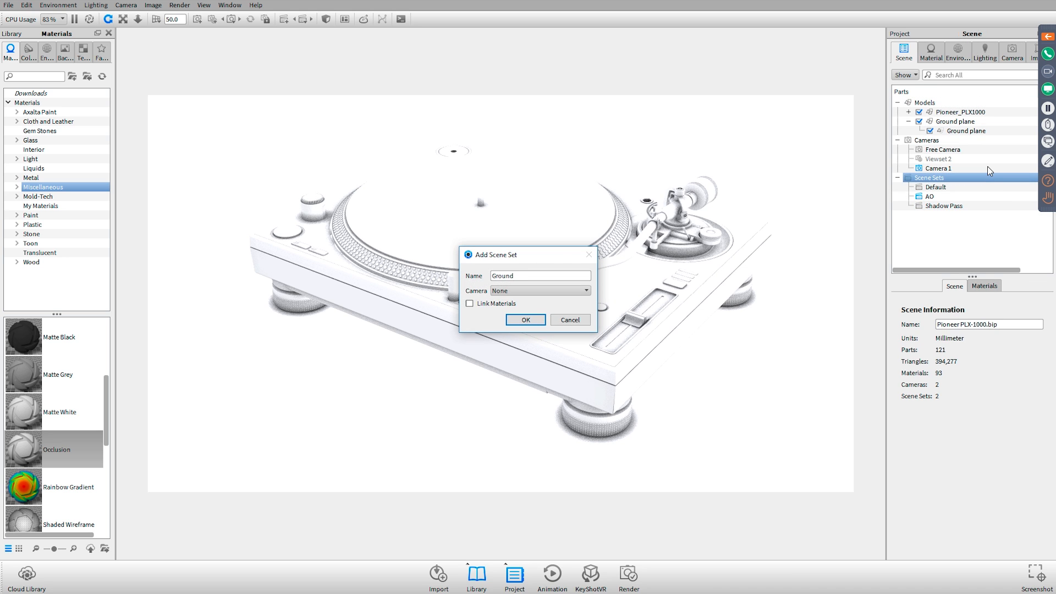
{"action": "key", "text": "Return"}
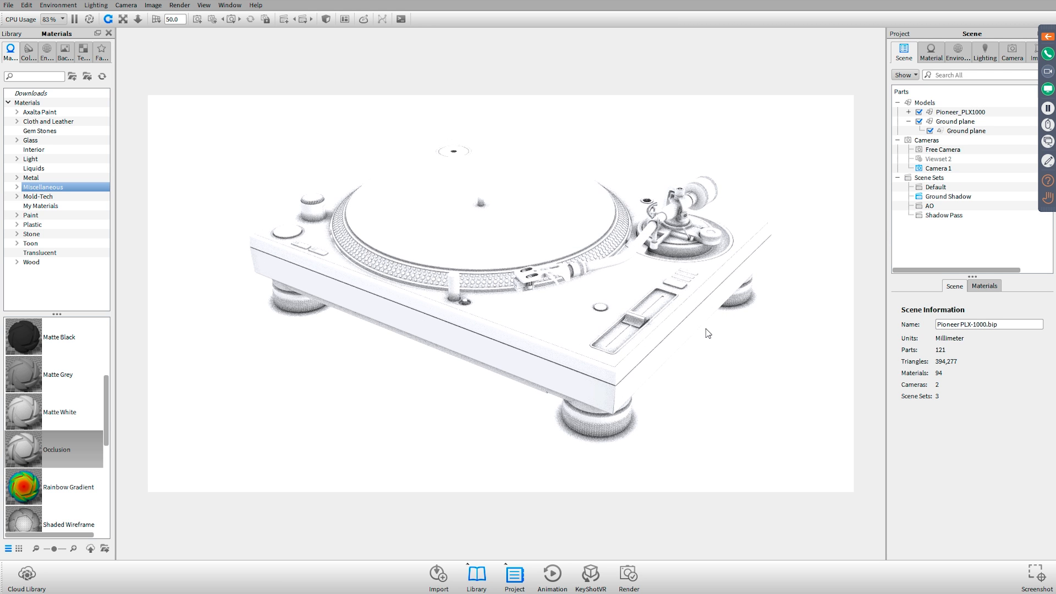
Select the ground plane and unlink its Occlusion material from the other parts
{"action": "left_click", "coordinate": [737, 357]}
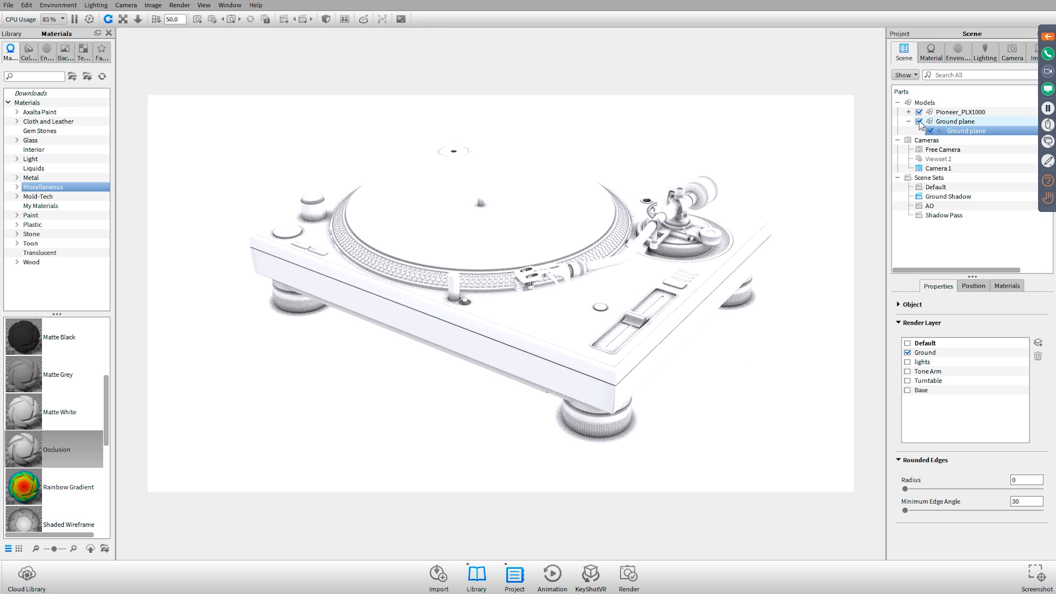
{"action": "left_click", "coordinate": [920, 323]}
{"action": "left_click", "coordinate": [909, 304]}
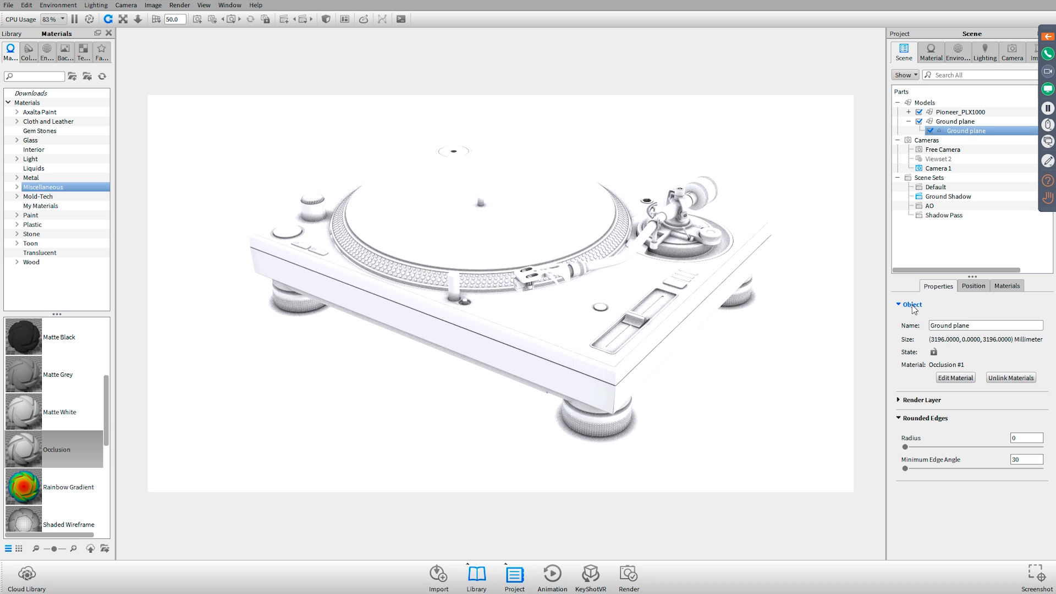
{"action": "left_click", "coordinate": [1016, 380]}
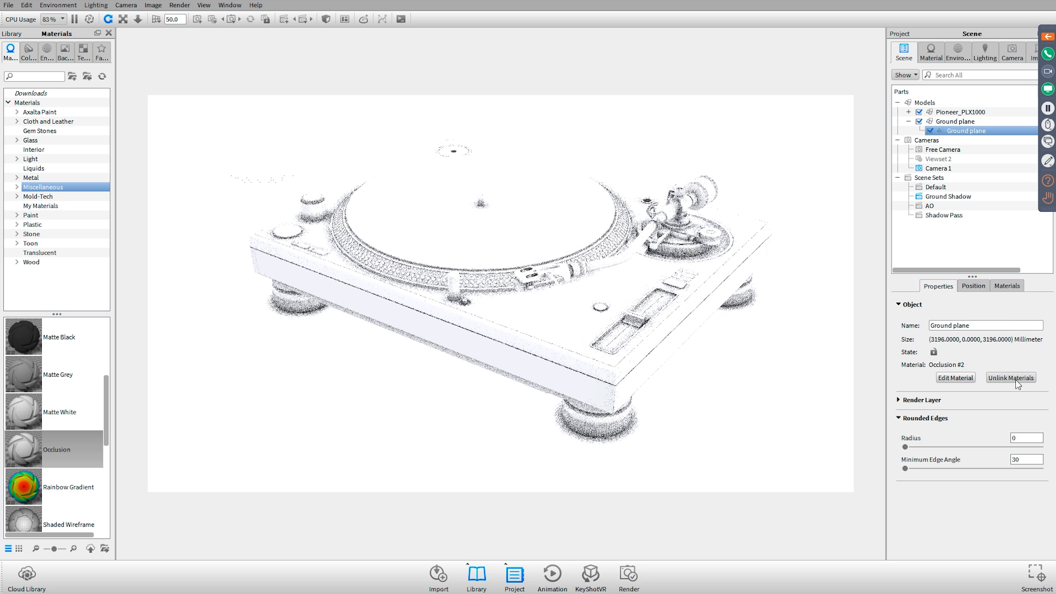
Change the ground plane's material type from Diffuse to Ground
{"action": "double_click", "coordinate": [749, 326]}
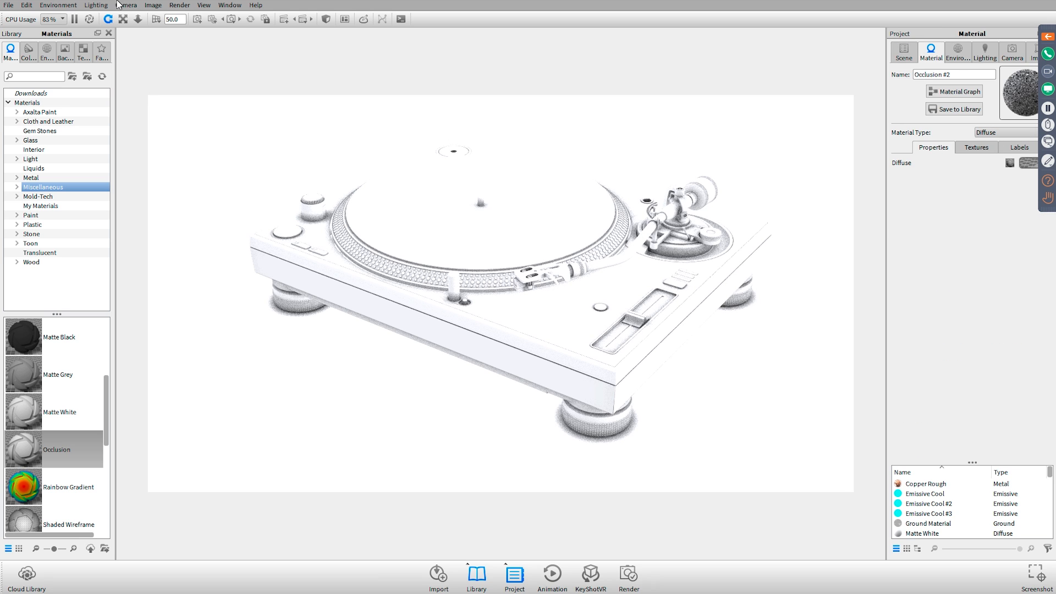
{"action": "left_click", "coordinate": [1013, 133]}
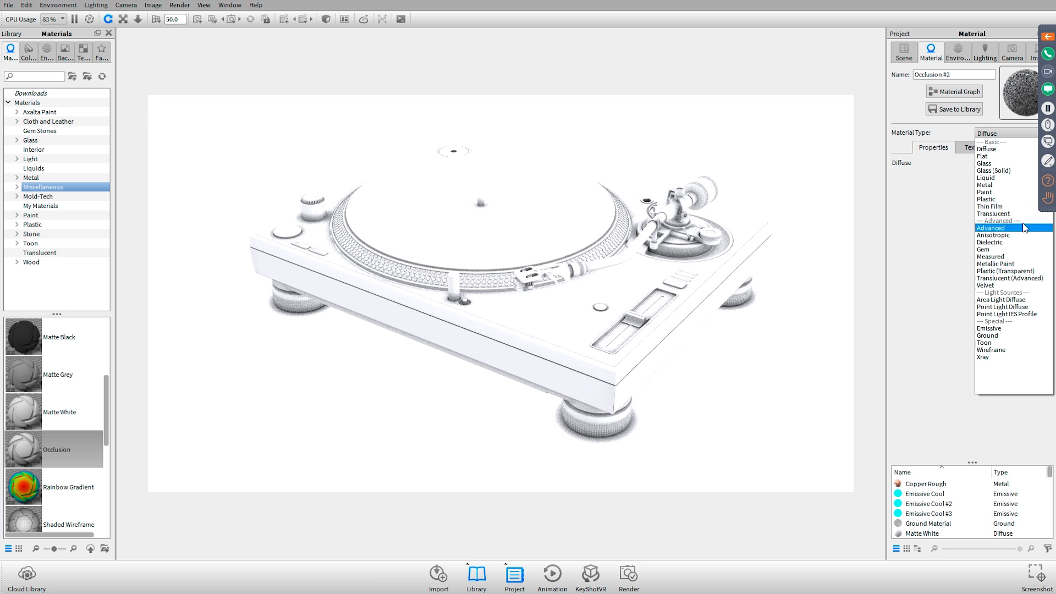
{"action": "left_click", "coordinate": [1020, 336]}
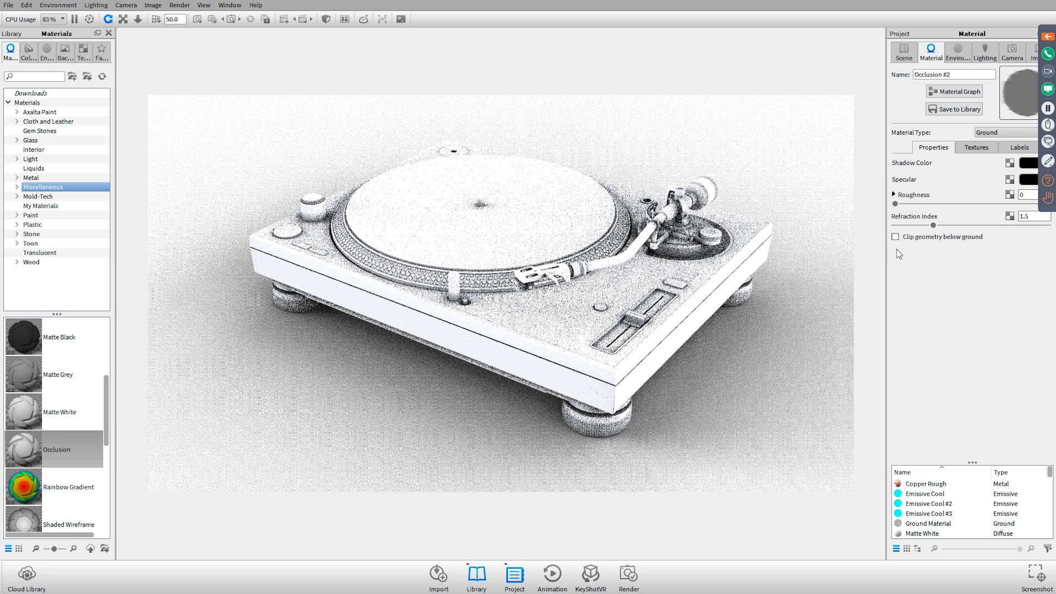
Replace the turntable parts' shared Occlusion material with Emissive Cool from the library's Light materials
{"action": "left_click", "coordinate": [904, 54]}
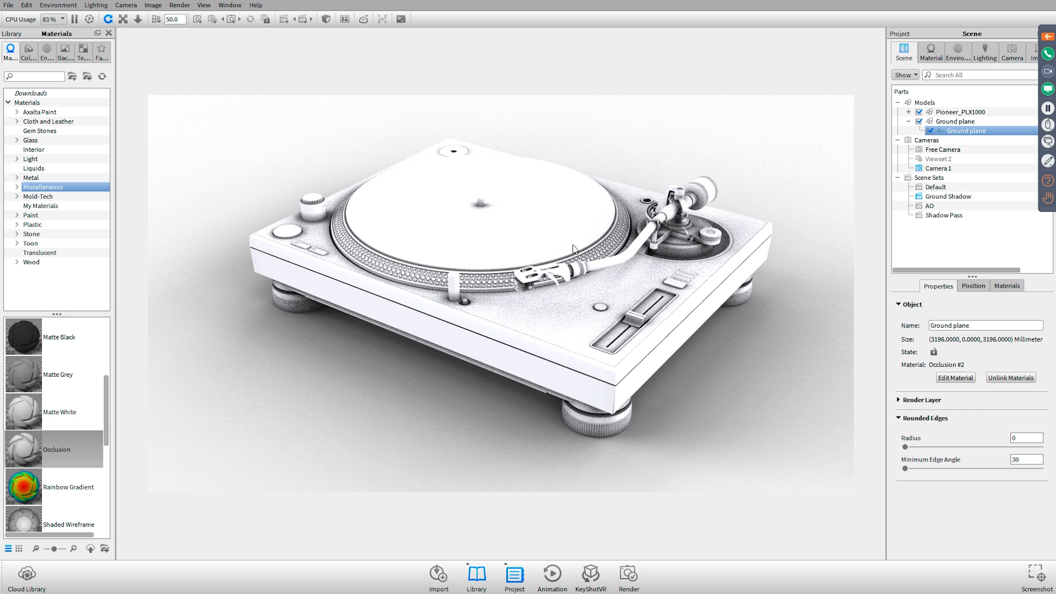
{"action": "left_click", "coordinate": [551, 209]}
{"action": "double_click", "coordinate": [552, 209]}
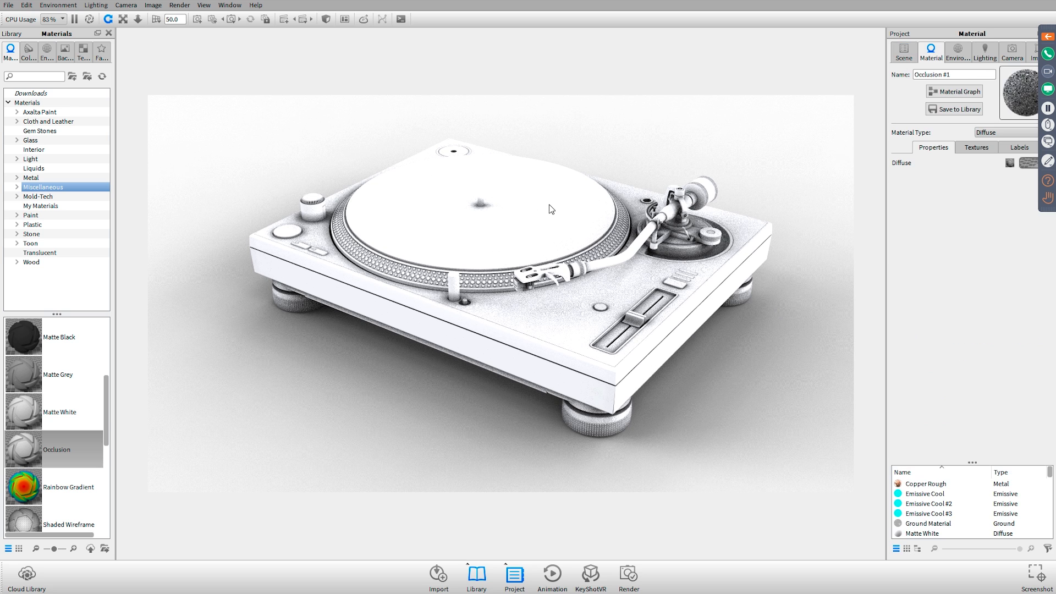
{"action": "left_click", "coordinate": [17, 159]}
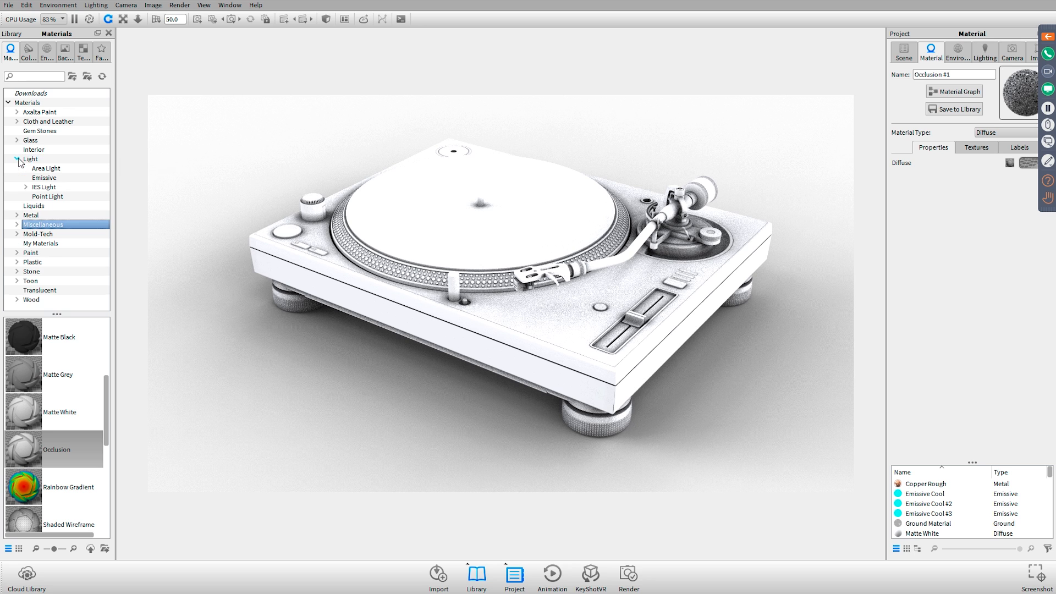
{"action": "left_click", "coordinate": [44, 178]}
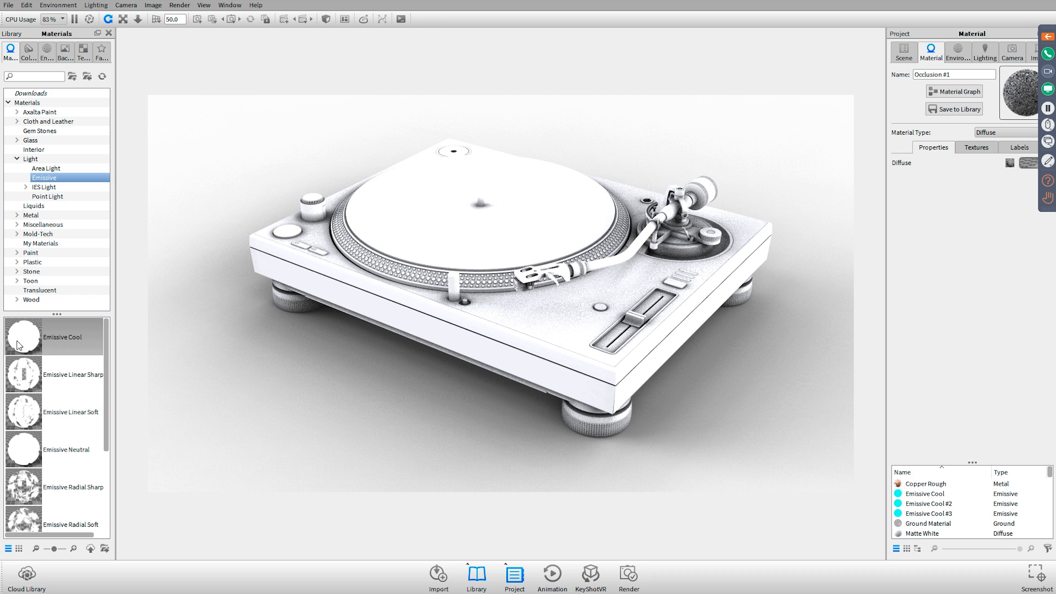
{"action": "left_click_drag", "start_coordinate": [16, 338], "coordinate": [685, 59]}
{"action": "left_click", "coordinate": [904, 52]}
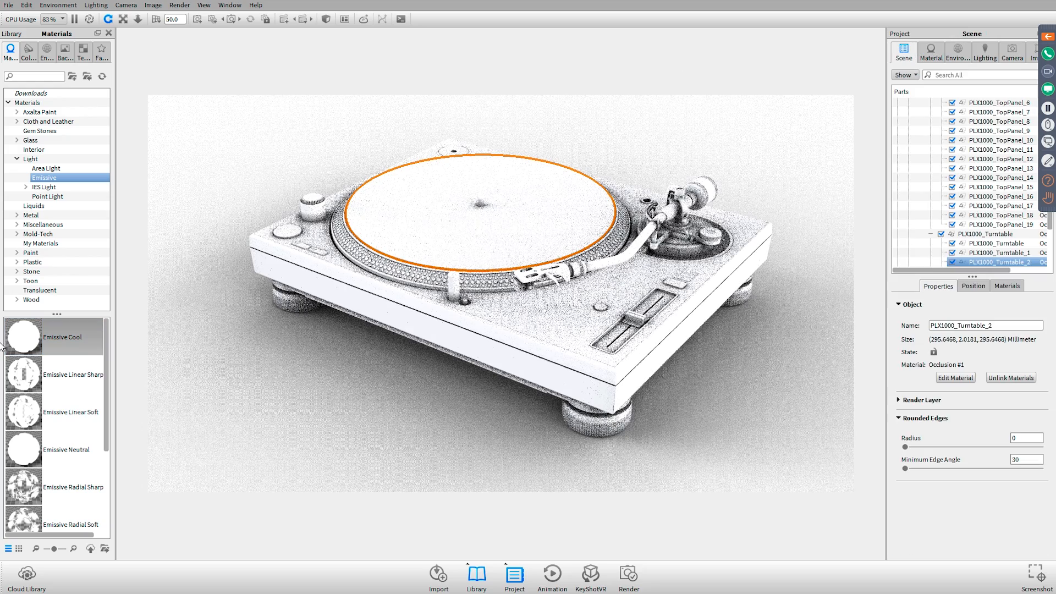
{"action": "left_click_drag", "start_coordinate": [23, 337], "coordinate": [562, 264]}
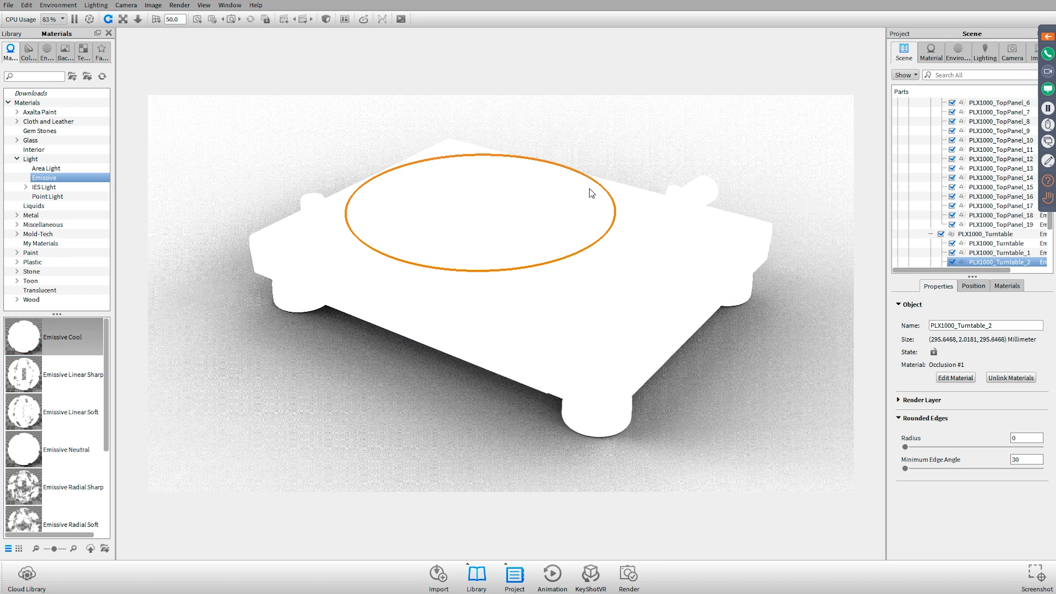
Make the turntable's Emissive Cool material invisible to the camera in its advanced properties
{"action": "double_click", "coordinate": [537, 206]}
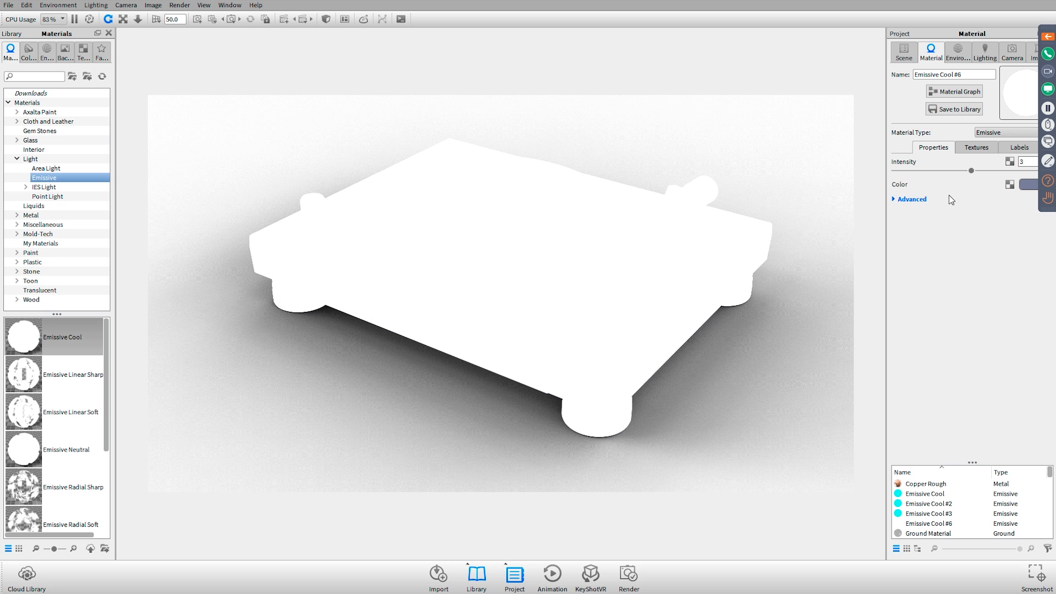
{"action": "left_click", "coordinate": [923, 198]}
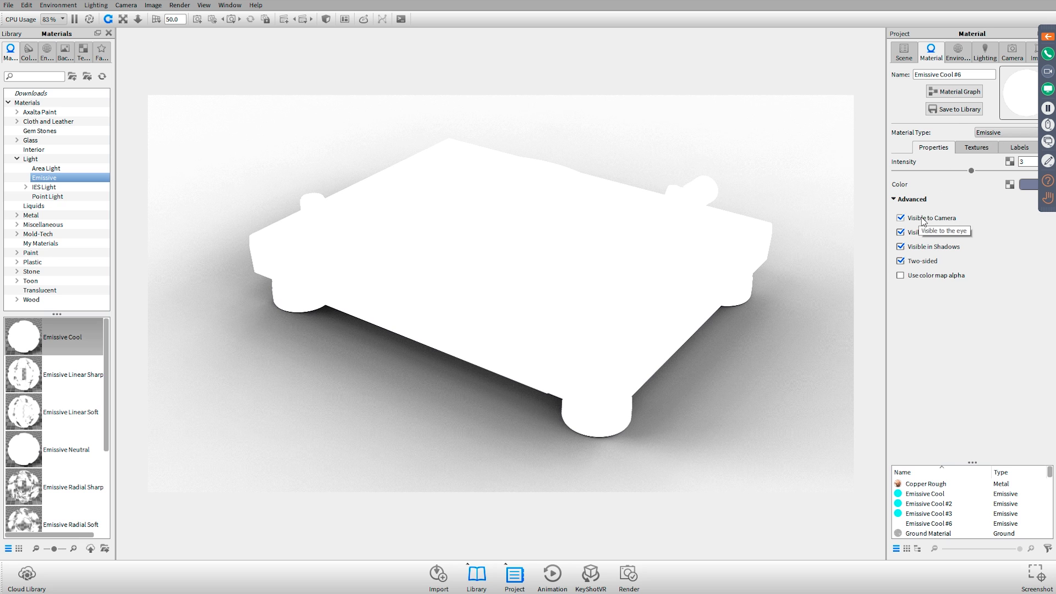
{"action": "left_click", "coordinate": [926, 218]}
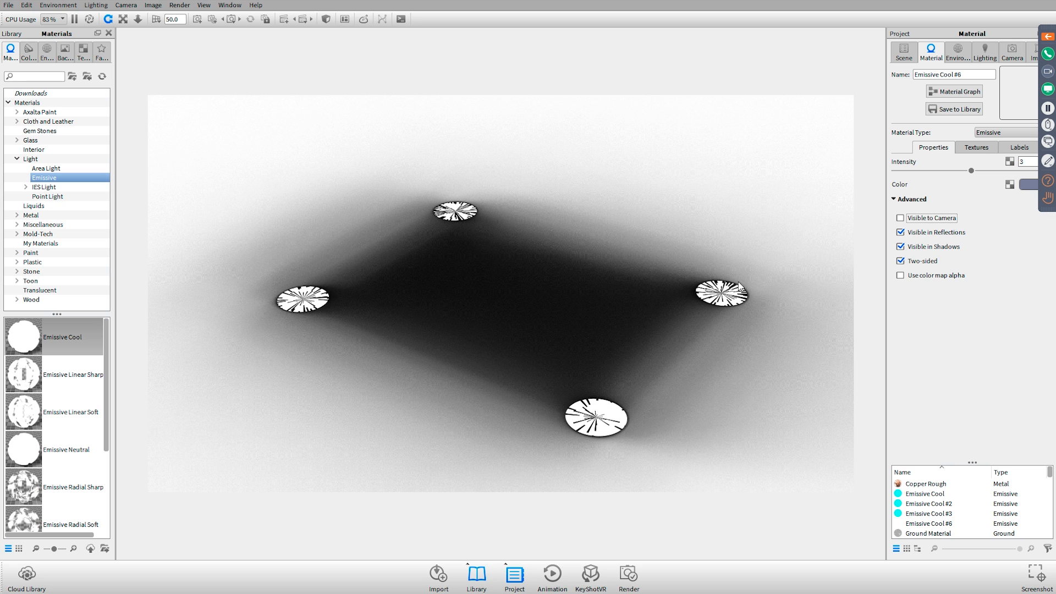
{"action": "left_click_drag", "start_coordinate": [68, 338], "coordinate": [183, 291]}
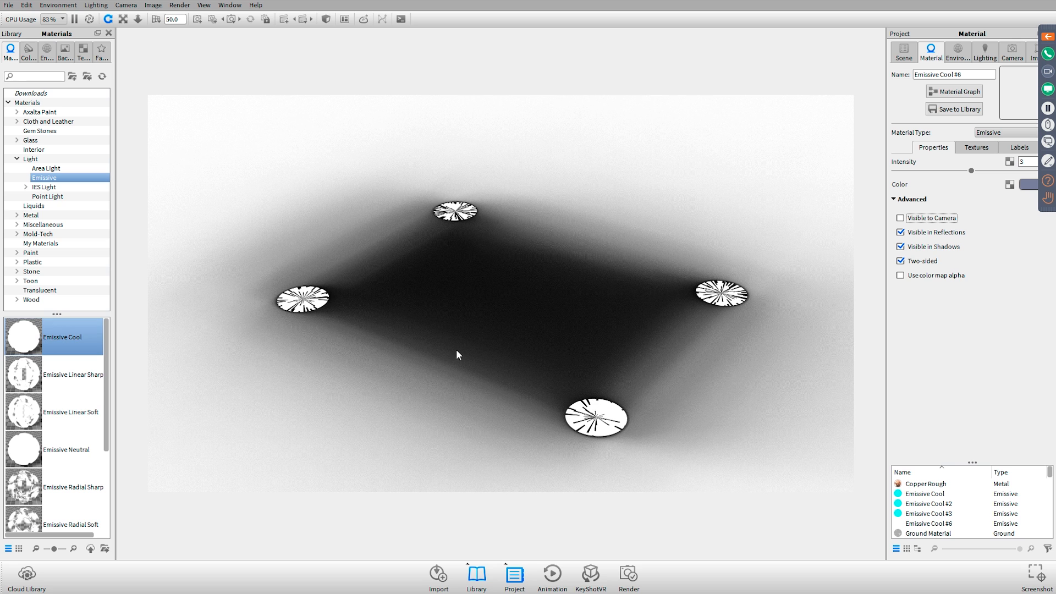
Raise the whole Pioneer_PLX1000 model about 1.1 along Y with the Move Tool and accept the move
{"action": "left_click", "coordinate": [908, 55]}
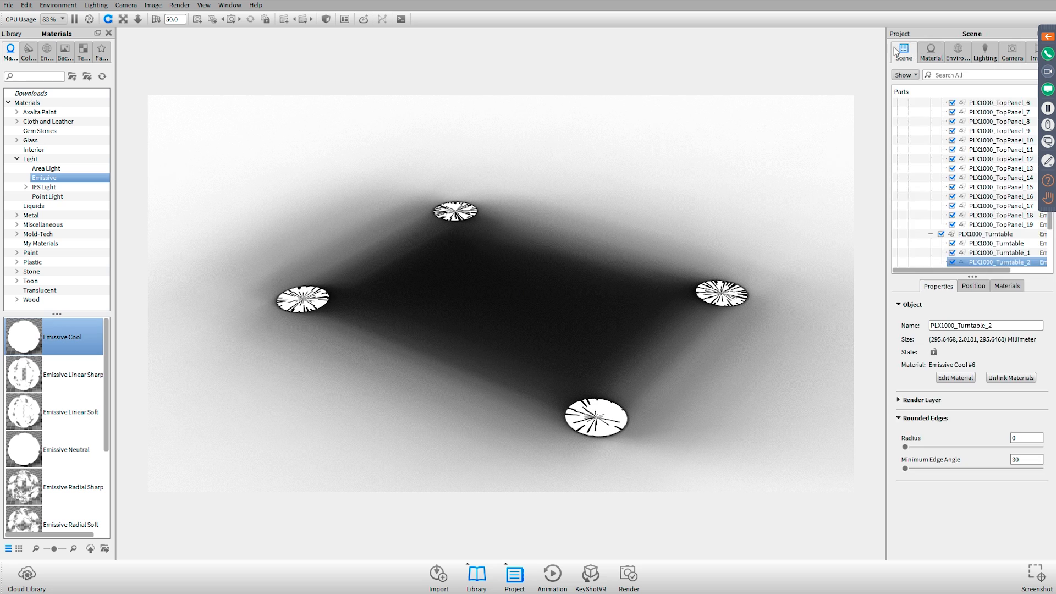
{"action": "scroll", "coordinate": [944, 127], "scroll_direction": "up", "scroll_amount": 10}
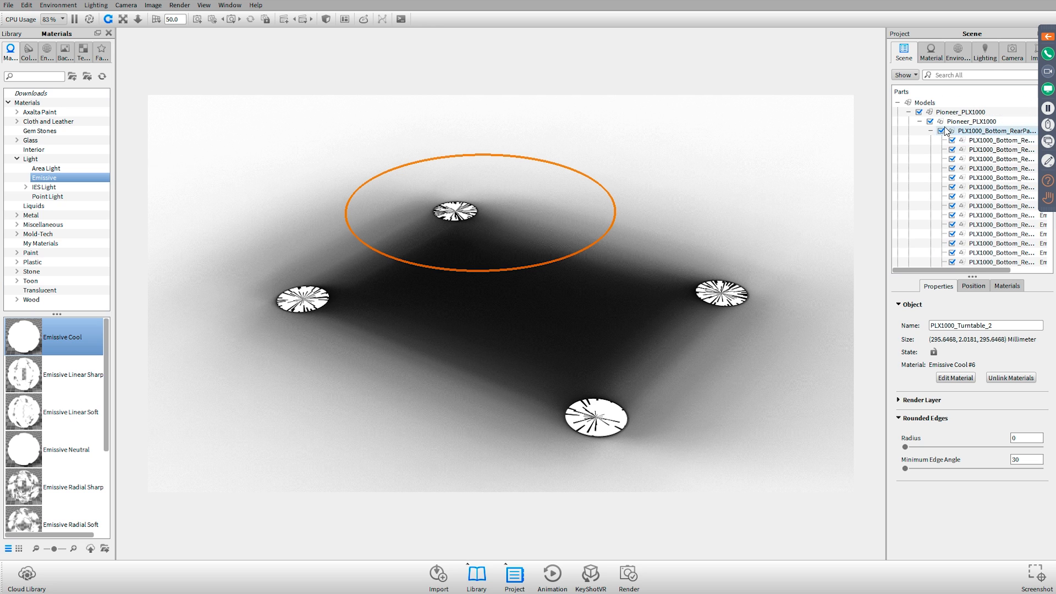
{"action": "left_click", "coordinate": [908, 112]}
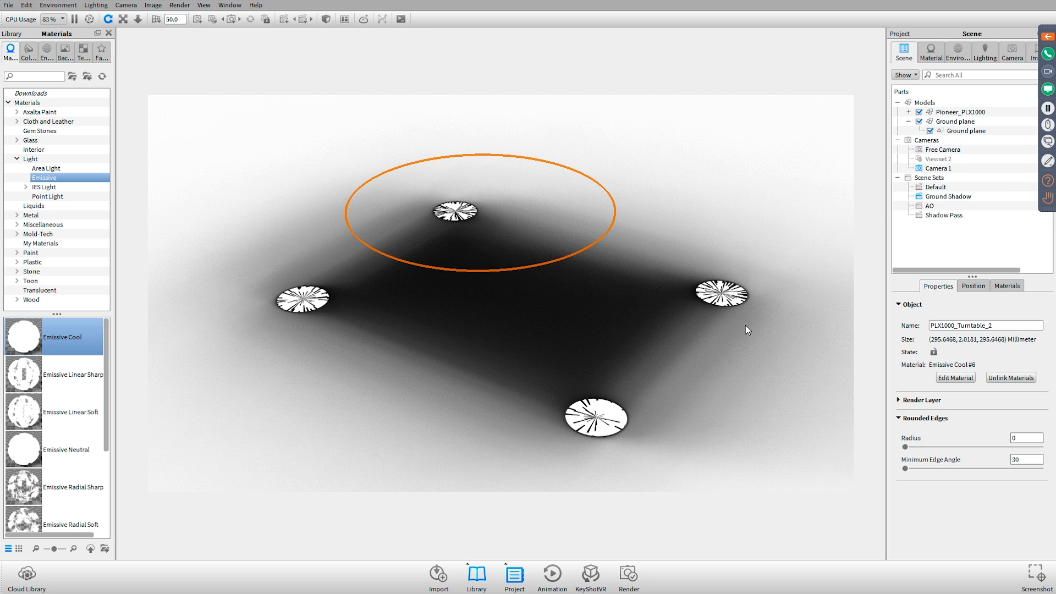
{"action": "left_click", "coordinate": [958, 112]}
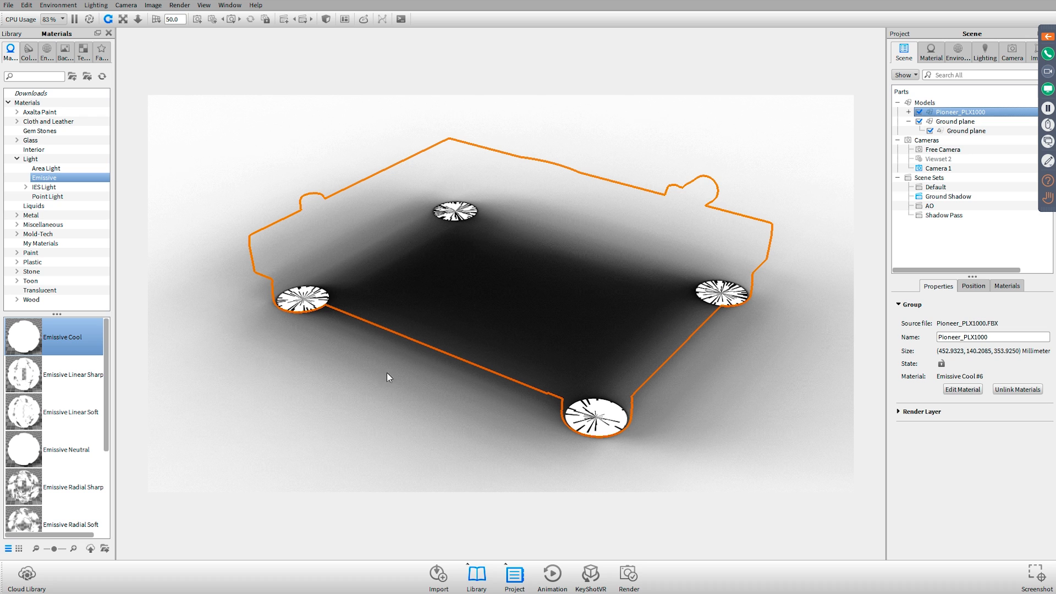
{"action": "left_click", "coordinate": [964, 288]}
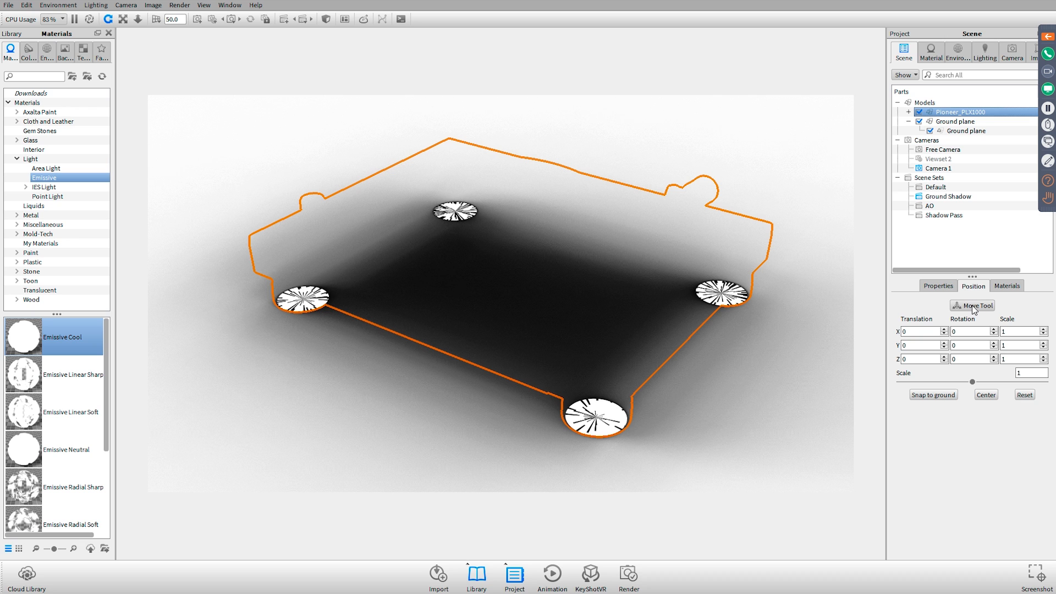
{"action": "left_click", "coordinate": [972, 306]}
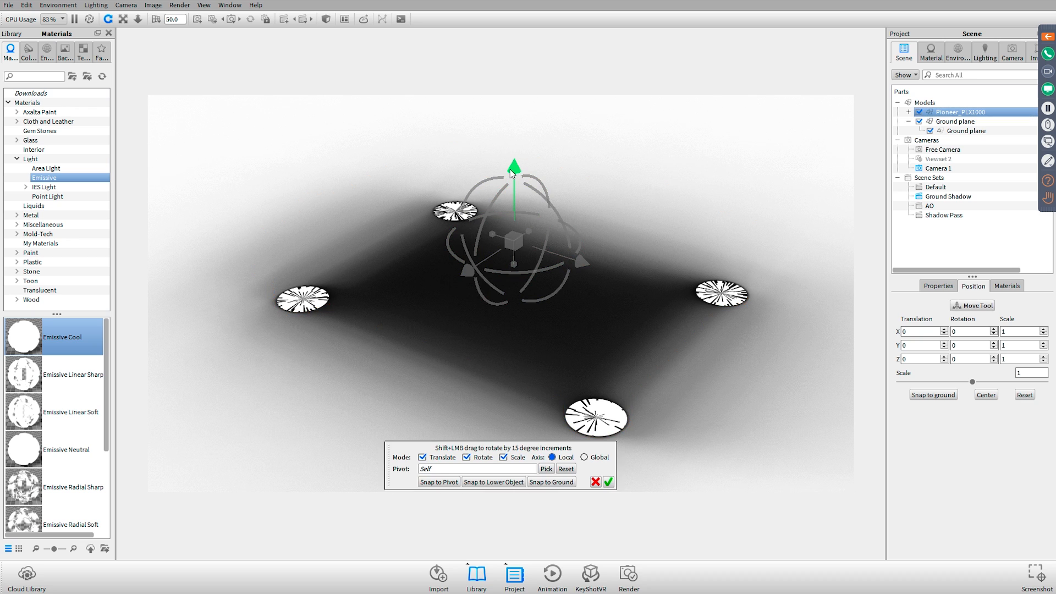
{"action": "left_click_drag", "start_coordinate": [510, 169], "coordinate": [510, 168]}
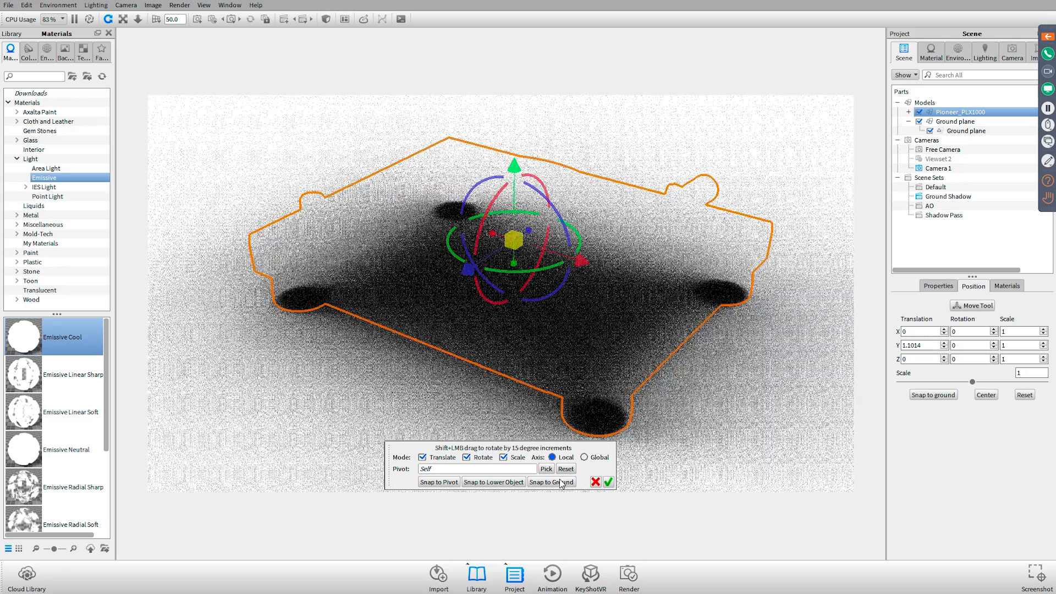
{"action": "left_click", "coordinate": [609, 482]}
Set the Pioneer_PLX1000 model's Y translation to 0.2 and deselect the model
{"action": "left_click_drag", "start_coordinate": [900, 346], "coordinate": [924, 345]}
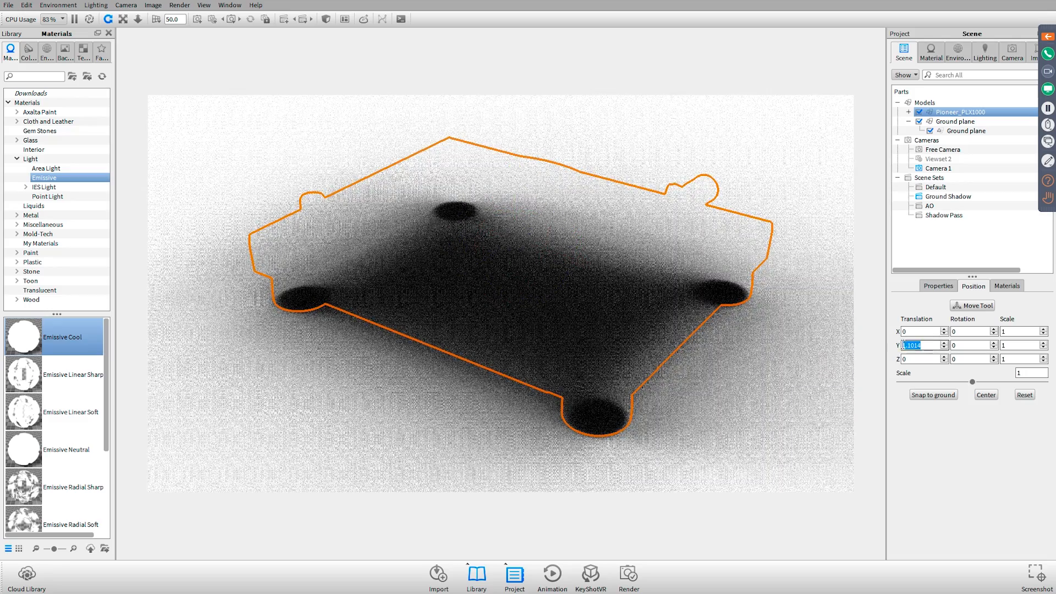
{"action": "type", "text": ".2"}
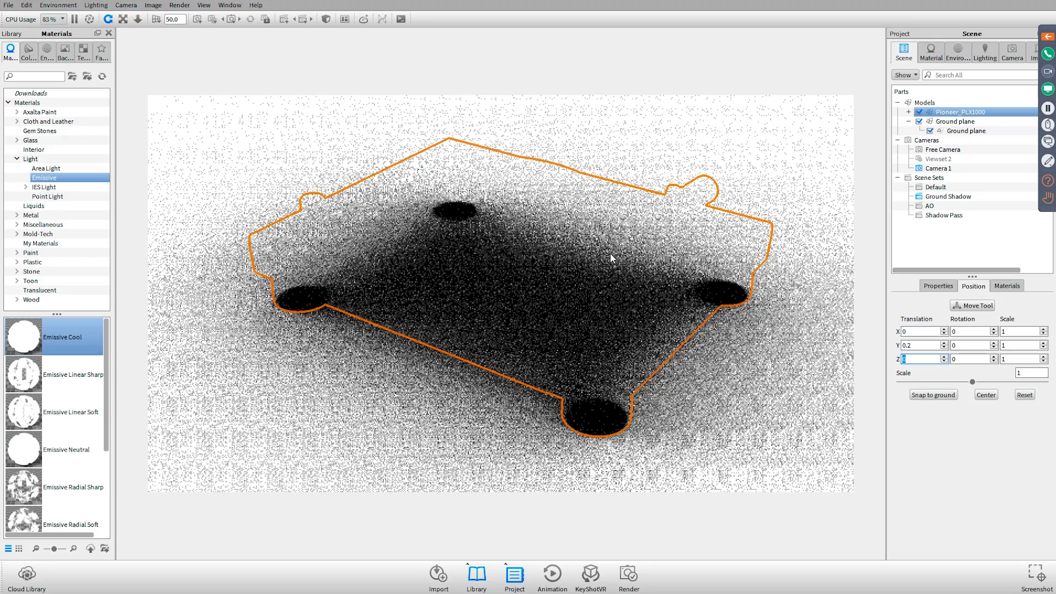
{"action": "left_click", "coordinate": [954, 239]}
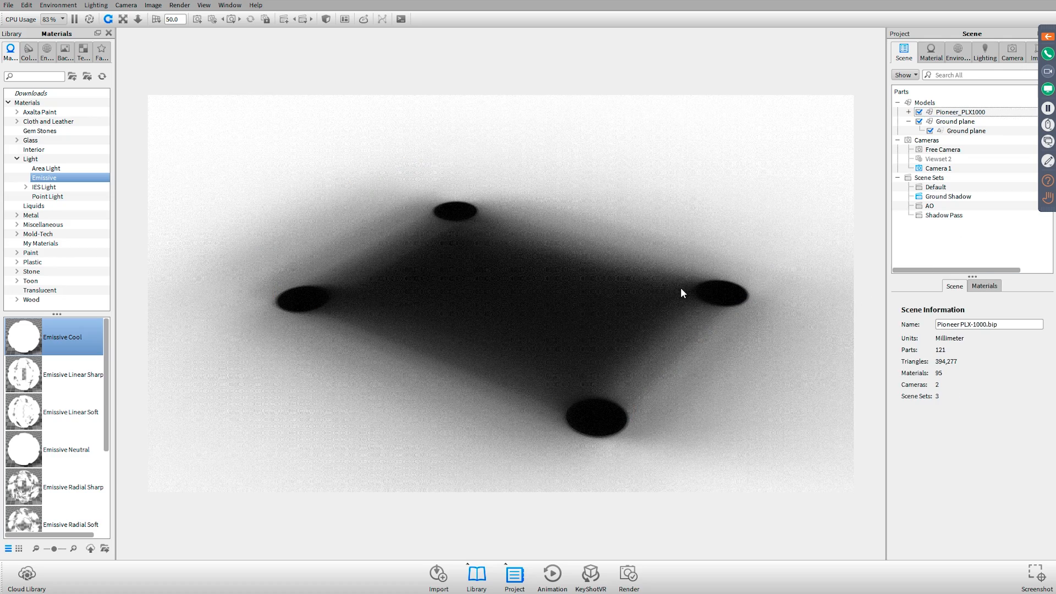
Switch to Photoshop and cycle through the open documents to Pioneer PLX-1000 Beauty.psd
{"action": "key", "text": "alt+Tab"}
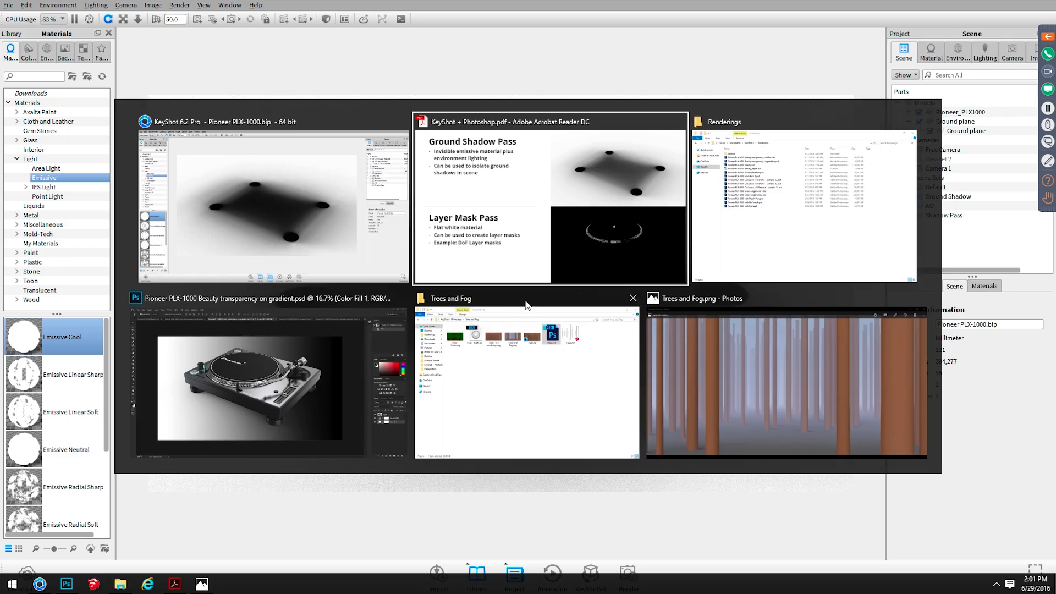
{"action": "left_click", "coordinate": [217, 444]}
{"action": "key", "text": "ctrl+Tab"}
{"action": "key", "text": "ctrl+Tab"}
{"action": "key", "text": "ctrl+Tab"}
{"action": "key", "text": "ctrl+Tab"}
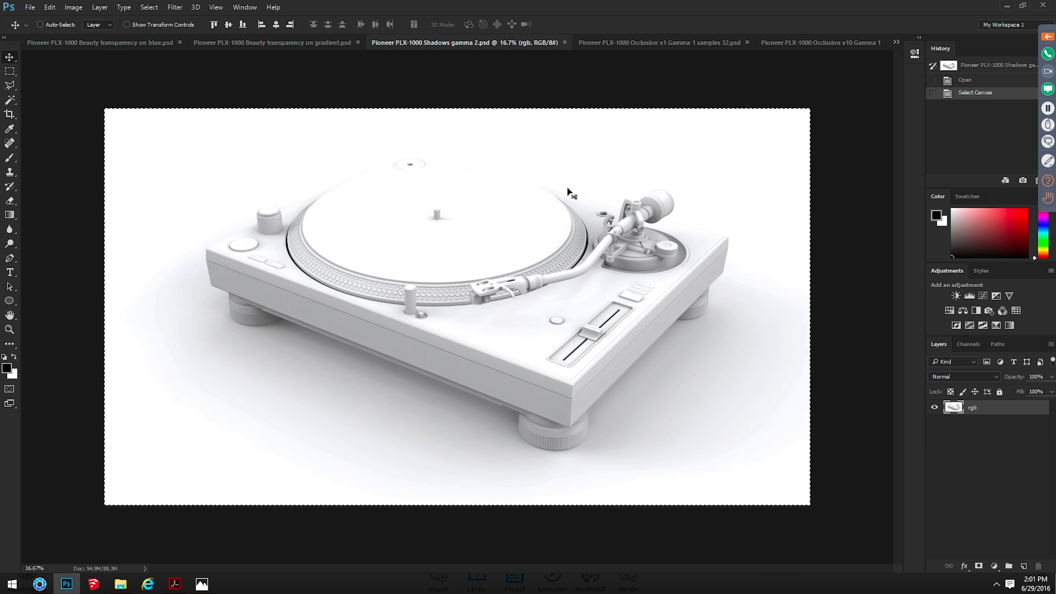
{"action": "key", "text": "ctrl+Tab"}
{"action": "key", "text": "ctrl+Tab"}
{"action": "key", "text": "ctrl+Tab"}
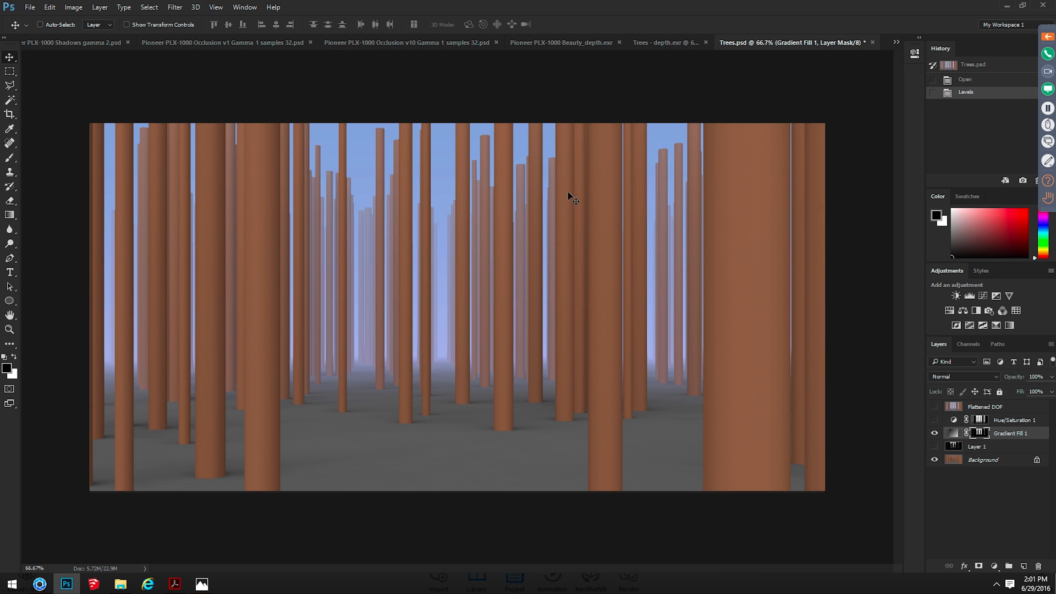
Isolate the masked rgb copy layer in Pioneer PLX-1000 Beauty.psd by hiding all other layers
{"action": "scroll", "coordinate": [882, 453], "scroll_direction": "down", "scroll_amount": 5}
{"action": "scroll", "coordinate": [978, 492], "scroll_direction": "down", "scroll_amount": 4}
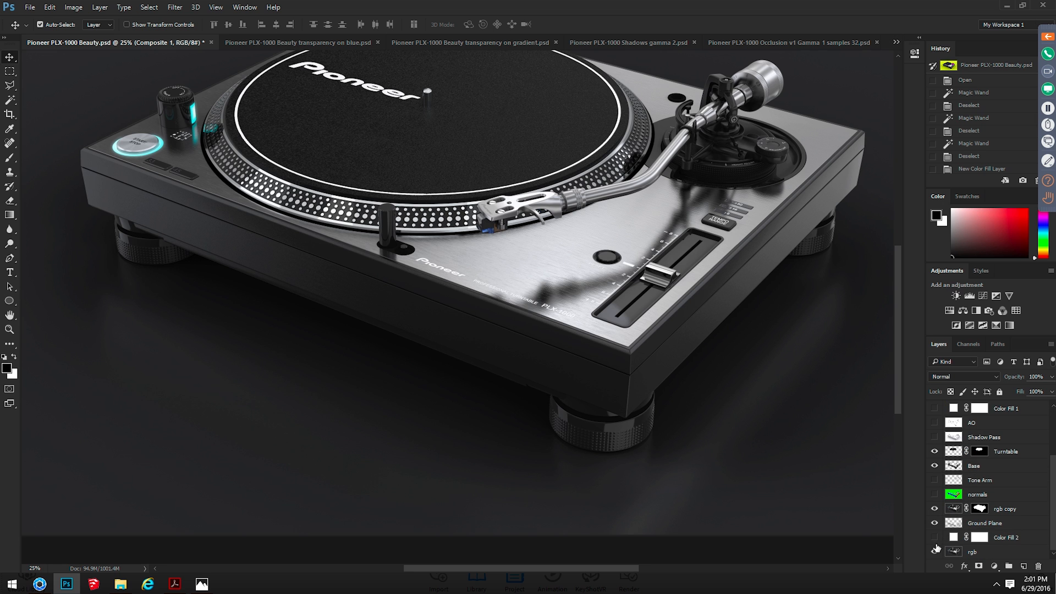
{"action": "left_click", "coordinate": [935, 508], "text": "alt"}
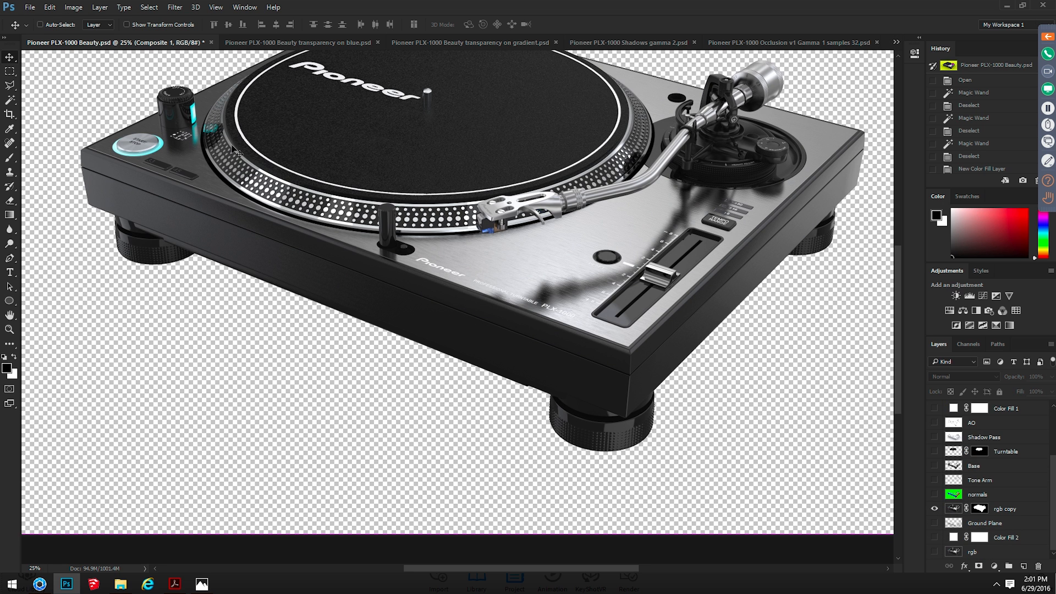
{"action": "key", "text": "ctrl+minus"}
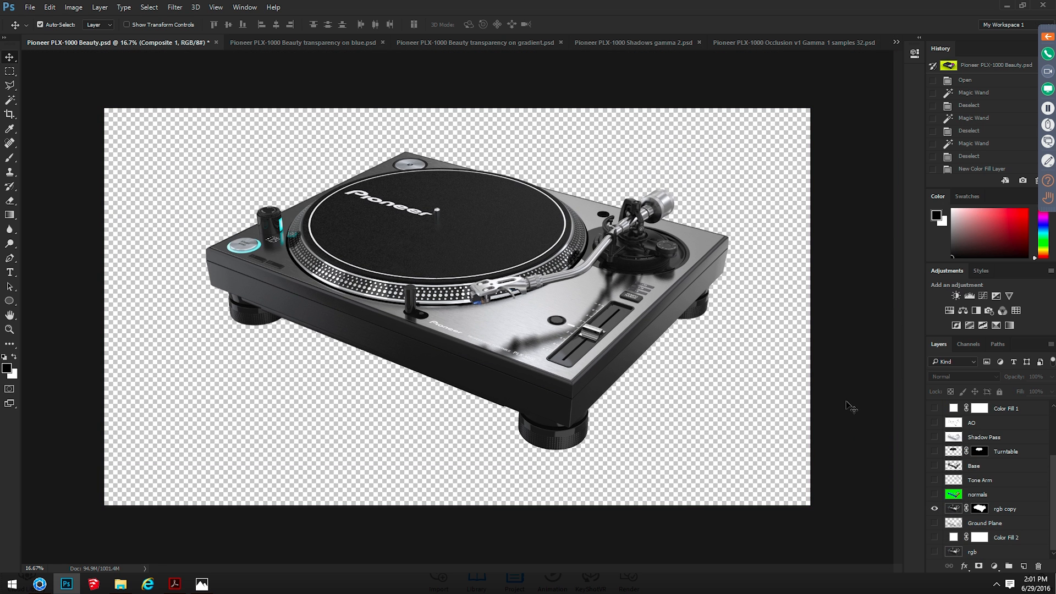
Compare the ground shadow view in KeyShot with the cut-out turntable and its layer stack in Photoshop
{"action": "key", "text": "alt+Tab"}
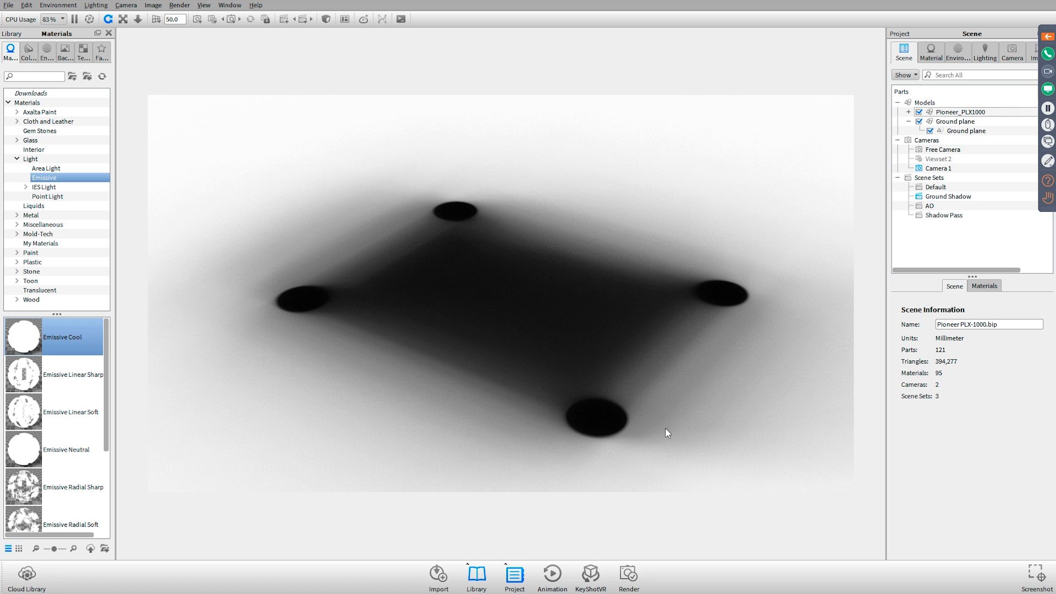
{"action": "key", "text": "alt+Tab"}
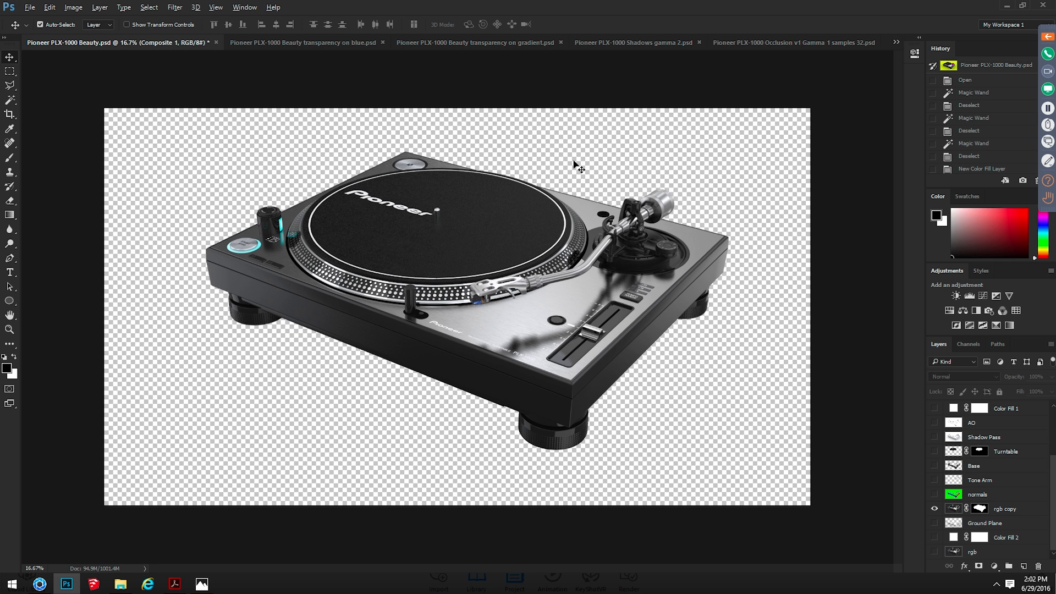
{"action": "key", "text": "alt+Tab"}
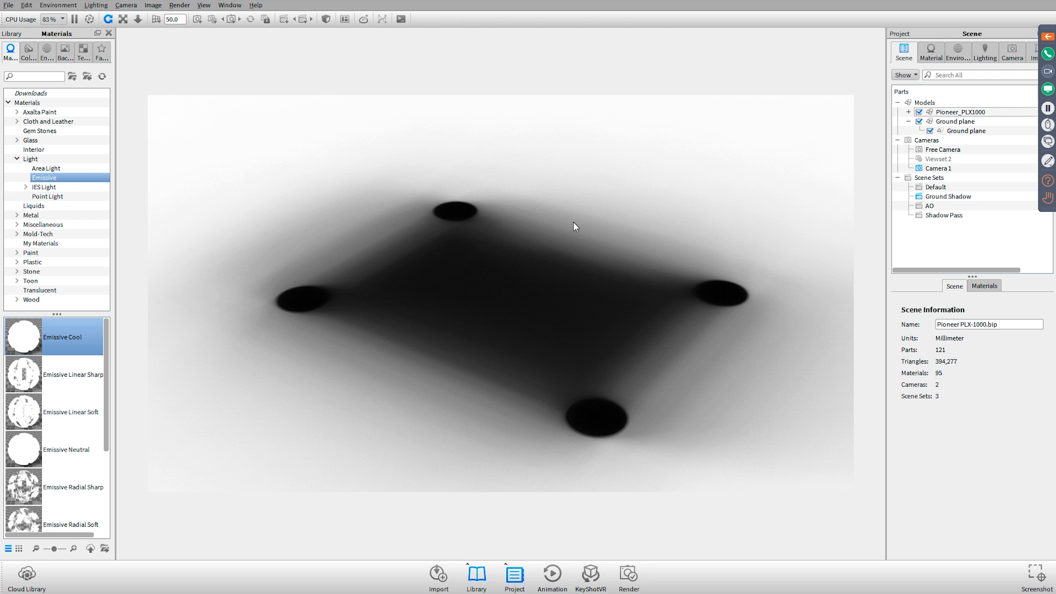
{"action": "key", "text": "alt+Tab"}
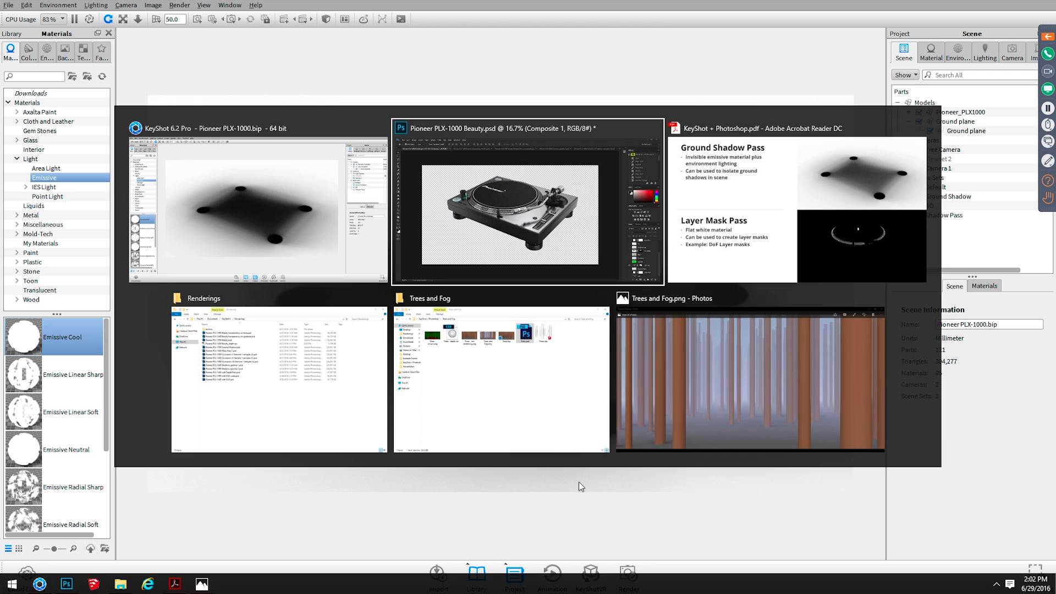
{"action": "scroll", "coordinate": [983, 489], "scroll_direction": "up", "scroll_amount": 3}
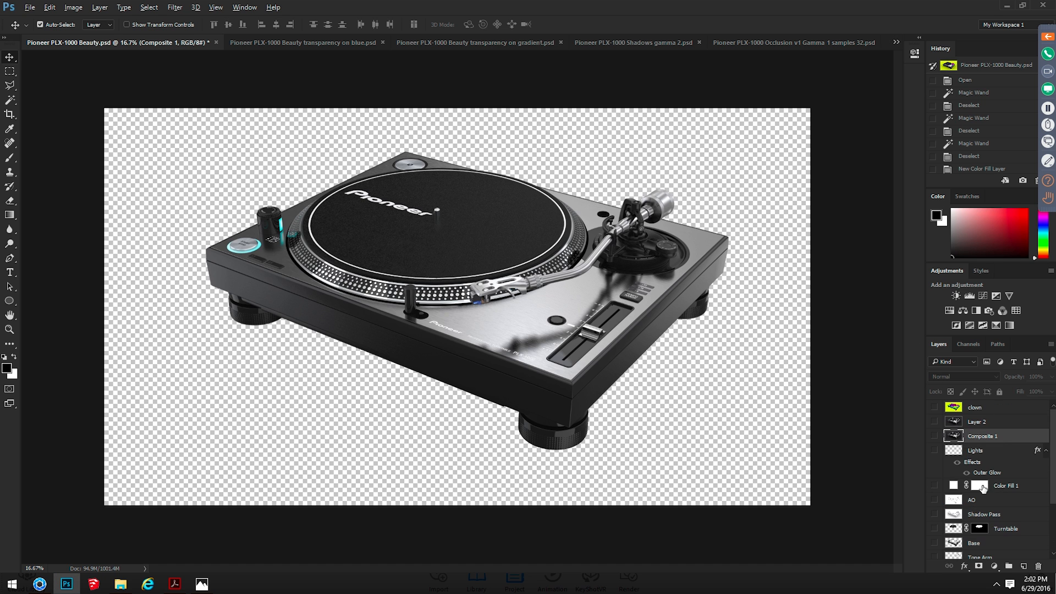
Switch to KeyShot and browse the Miscellaneous materials in the library for a matte white
{"action": "key", "text": "alt+Tab"}
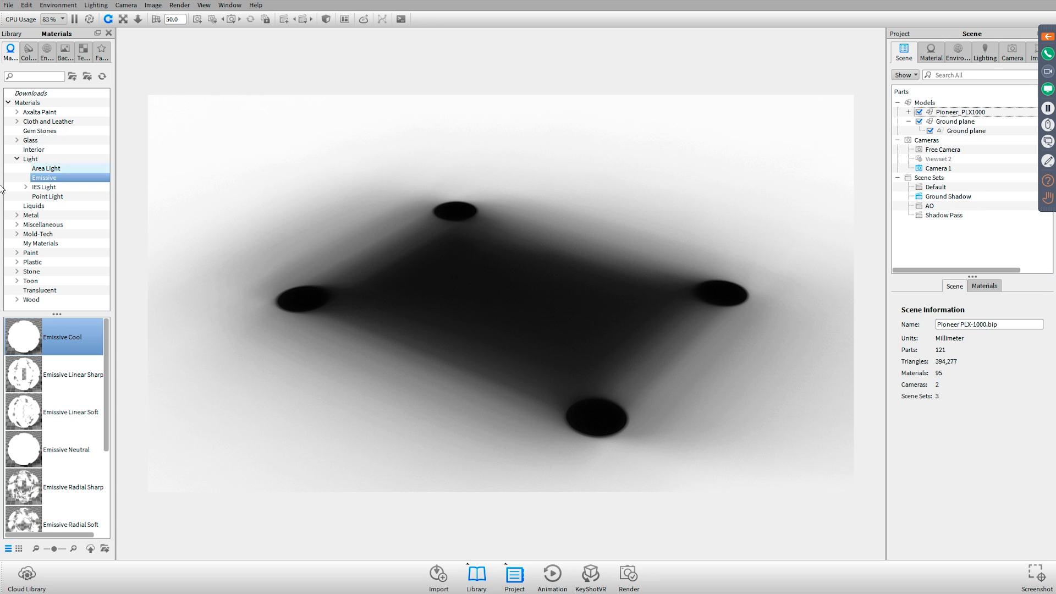
{"action": "left_click", "coordinate": [17, 215]}
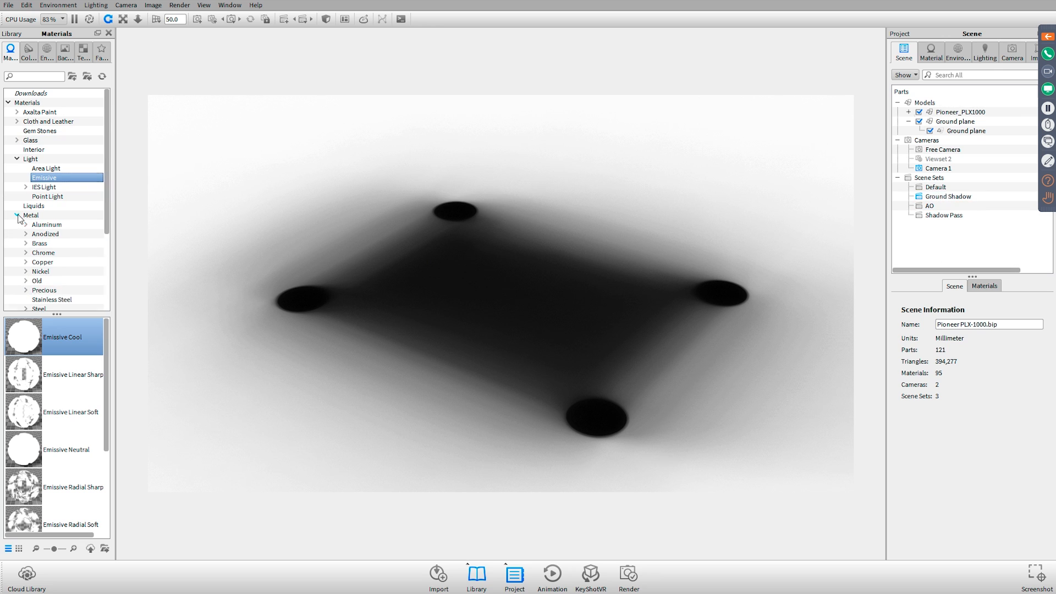
{"action": "left_click", "coordinate": [17, 215]}
{"action": "left_click", "coordinate": [17, 224]}
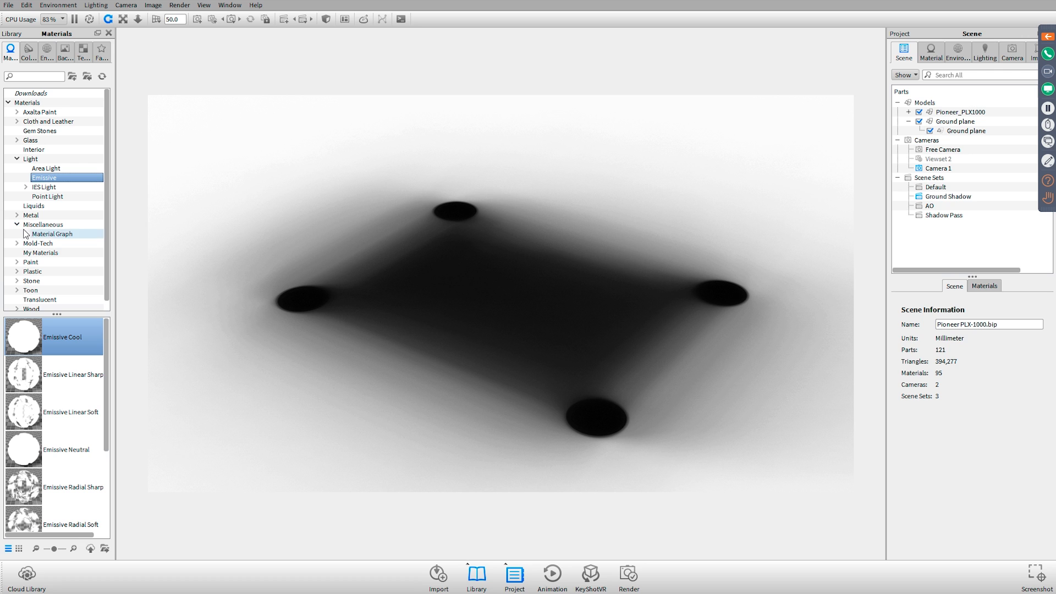
{"action": "left_click", "coordinate": [43, 225]}
{"action": "scroll", "coordinate": [55, 418], "scroll_direction": "down", "scroll_amount": 3}
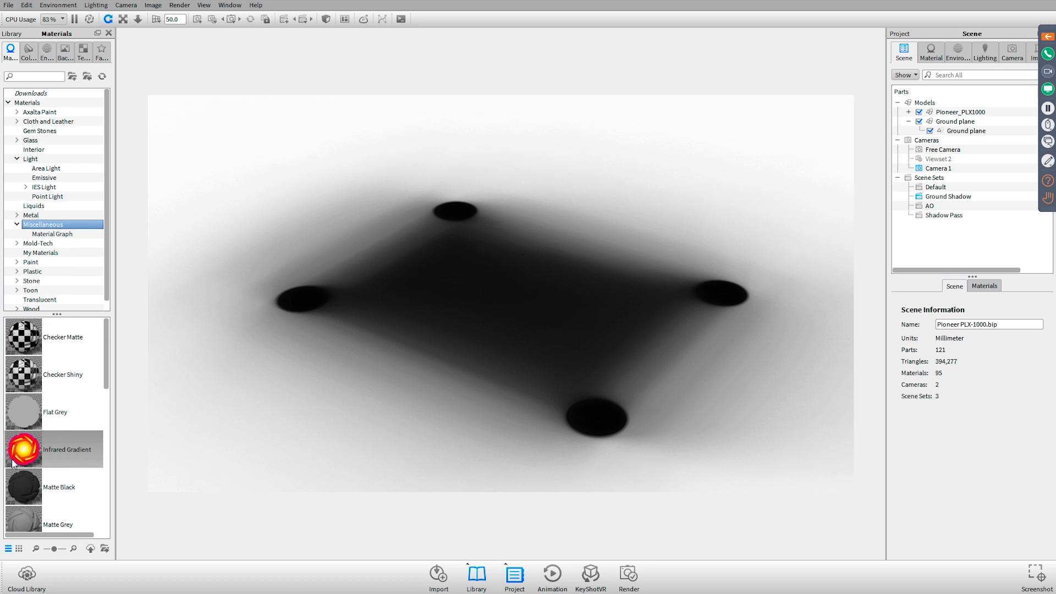
Add a scene set named Mask and apply the Matte White material to the whole Pioneer_PLX1000 model
{"action": "right_click", "coordinate": [949, 174]}
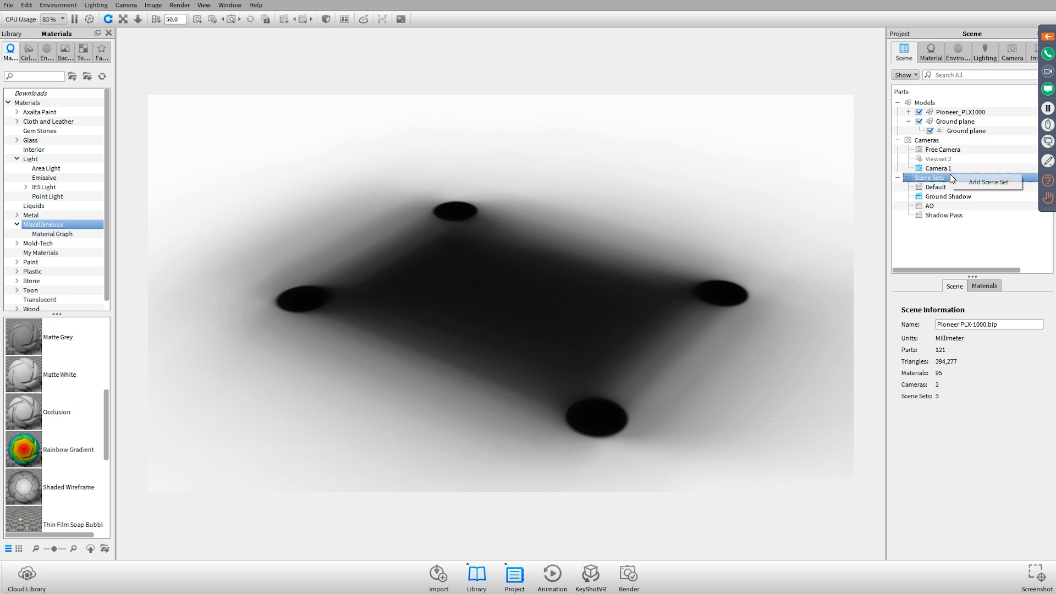
{"action": "left_click", "coordinate": [982, 182]}
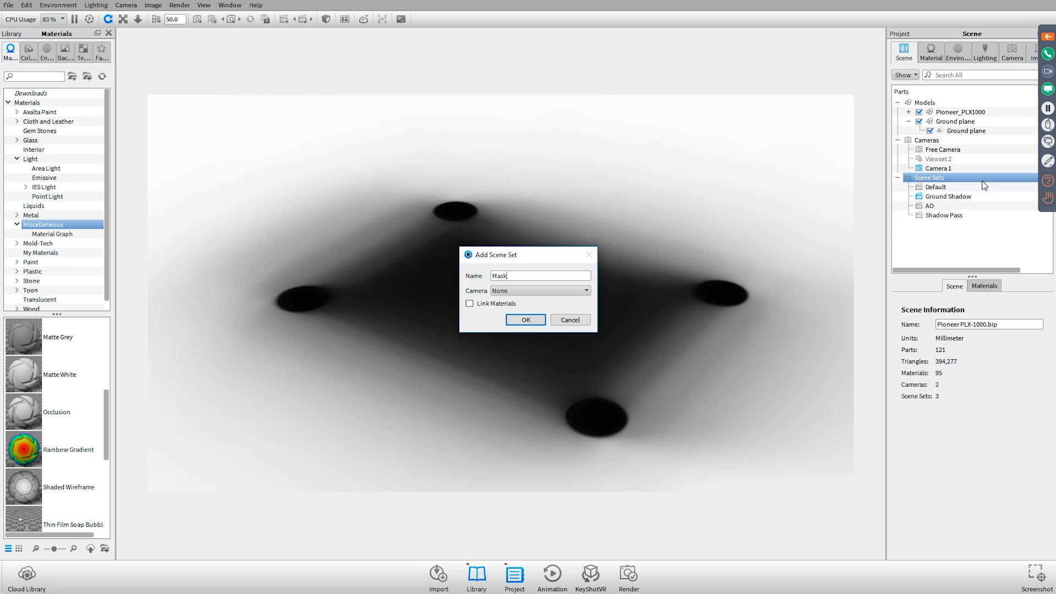
{"action": "key", "text": "Return"}
{"action": "left_click_drag", "start_coordinate": [25, 375], "coordinate": [988, 114]}
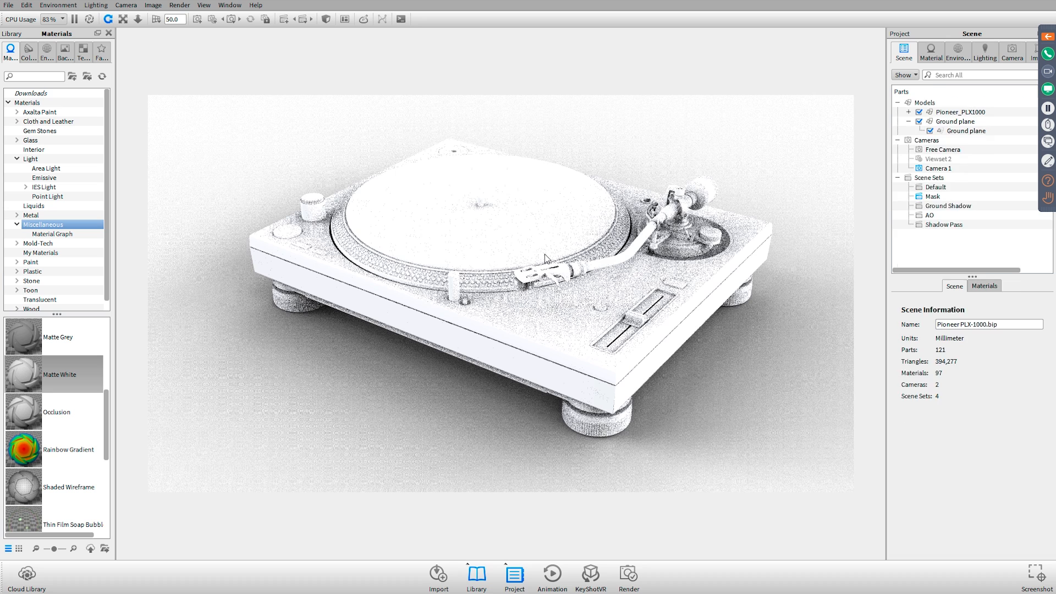
{"action": "left_click", "coordinate": [546, 258]}
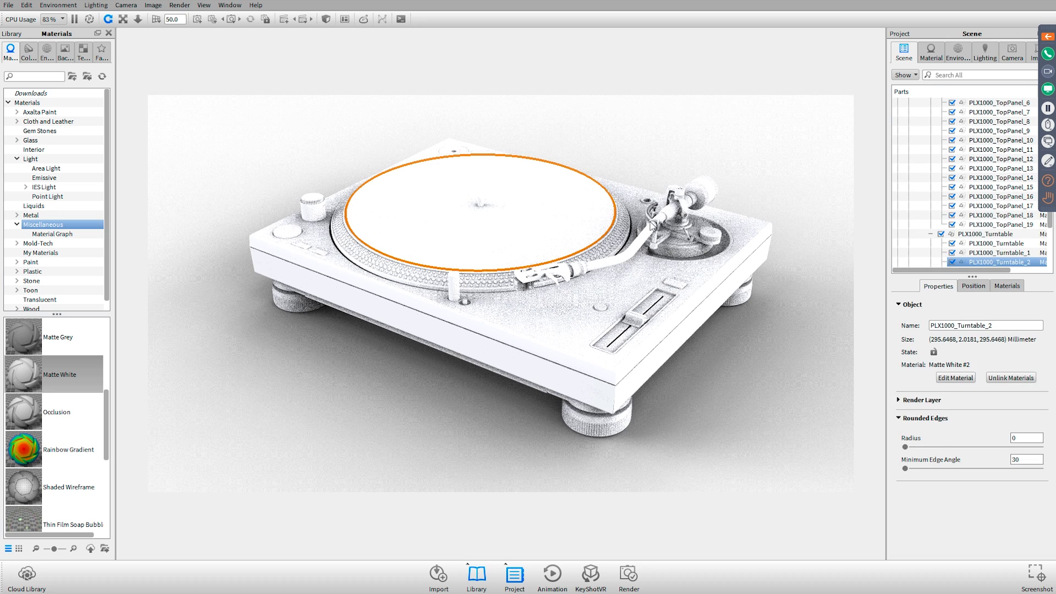
Open Pioneer PLX-1000 with DoF.psd in Photoshop from the Renderings folder
{"action": "key", "text": "alt+Tab"}
{"action": "left_click", "coordinate": [505, 237]}
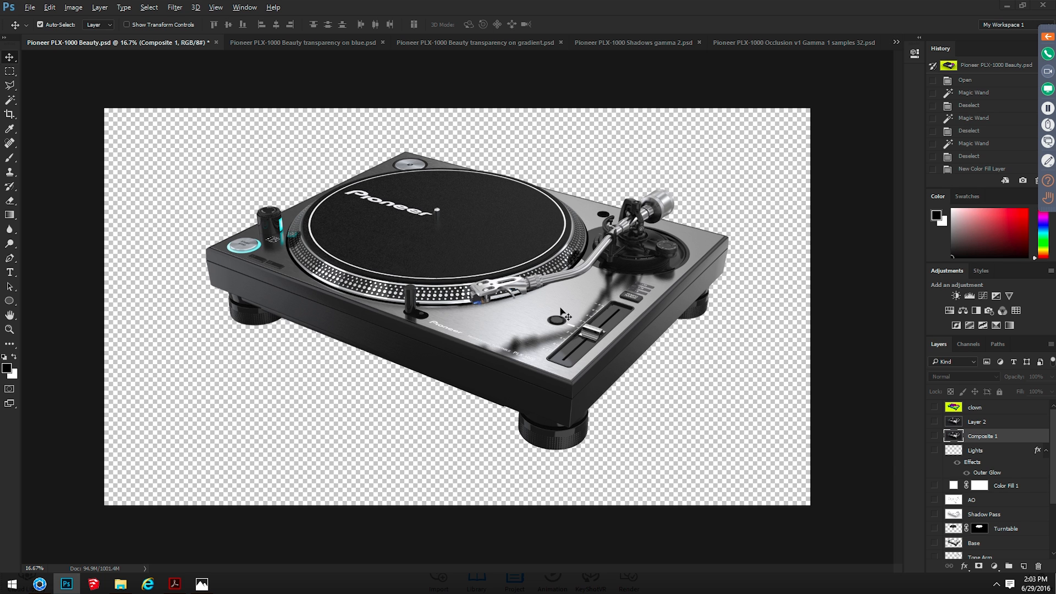
{"action": "key", "text": "alt+Tab"}
{"action": "left_click", "coordinate": [319, 392]}
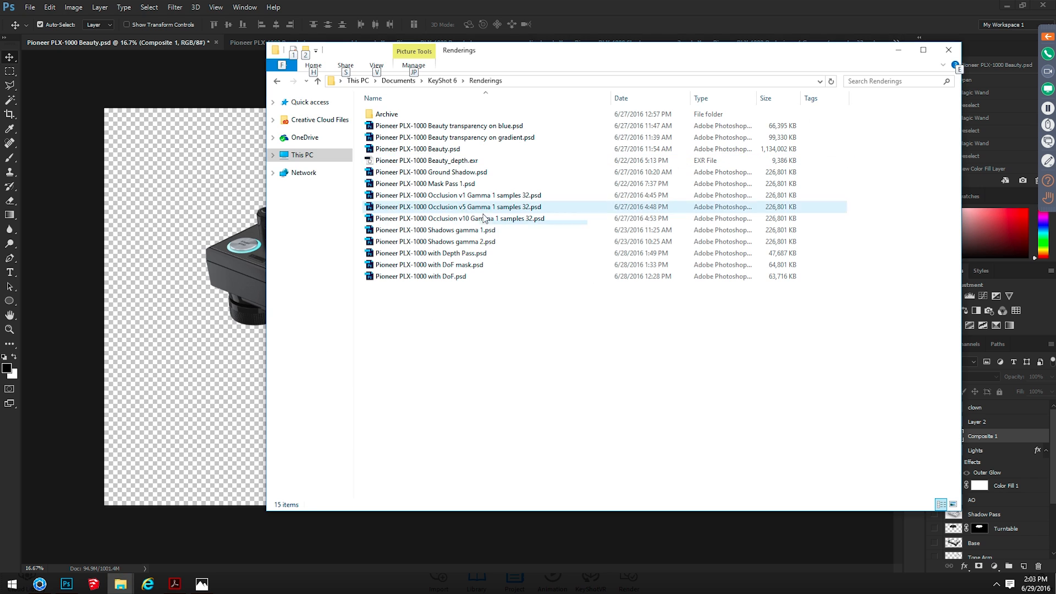
{"action": "double_click", "coordinate": [465, 276]}
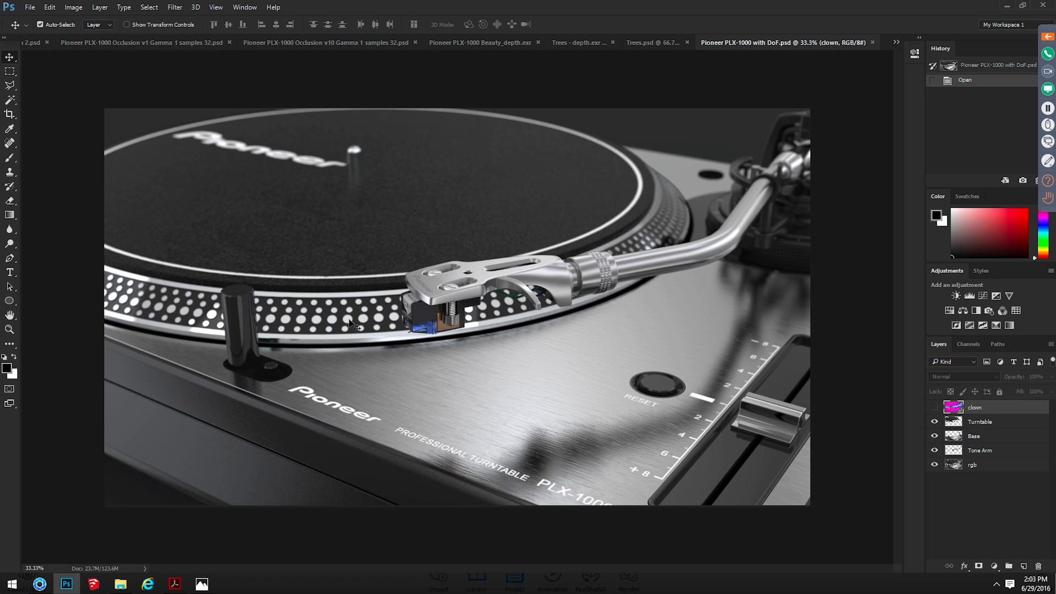
Examine the blurred dots behind the tone arm at 50% zoom, with the clown layer shown and hidden
{"action": "key", "text": "ctrl"}
{"action": "key", "text": "ctrl+plus"}
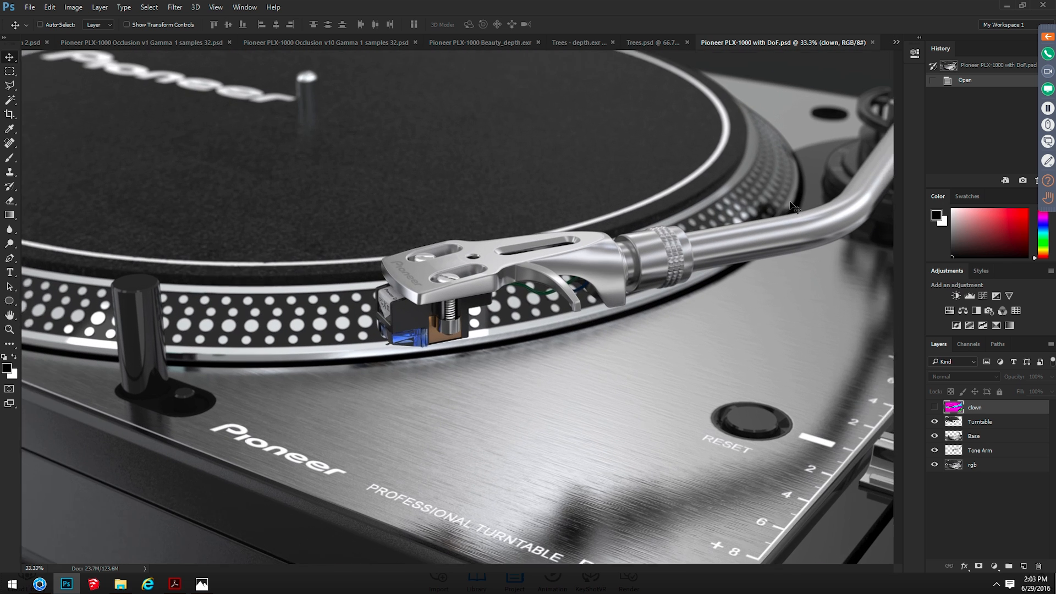
{"action": "left_click_drag", "start_coordinate": [685, 224], "coordinate": [411, 301]}
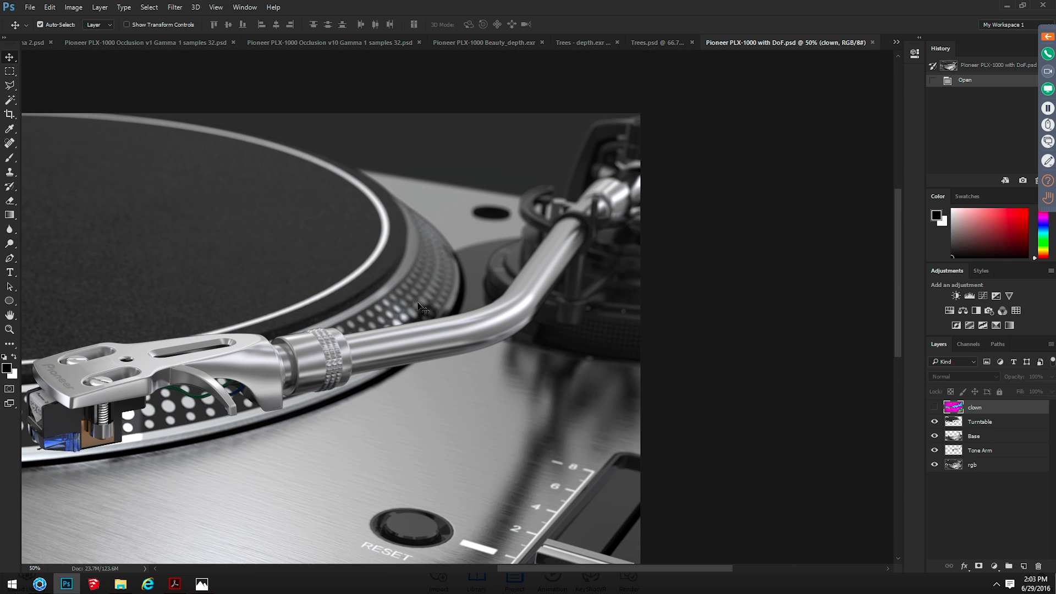
{"action": "left_click", "coordinate": [937, 407]}
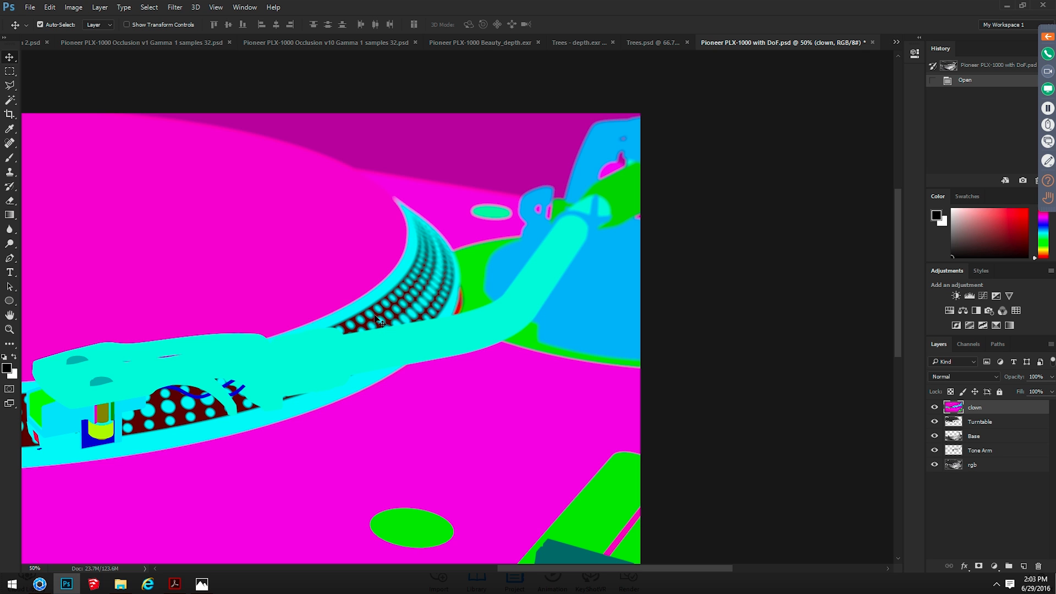
{"action": "left_click_drag", "start_coordinate": [374, 322], "coordinate": [451, 237]}
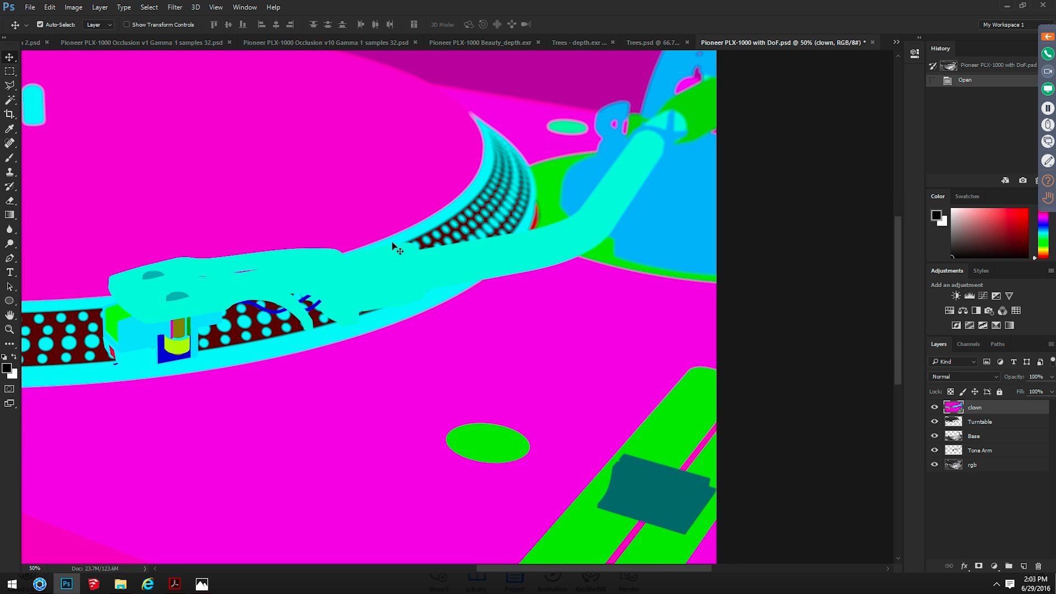
{"action": "left_click", "coordinate": [935, 408]}
Switch to KeyShot and unlink the material of the PLX1000_Turntable part, the dots around the platter
{"action": "key", "text": "alt+Tab"}
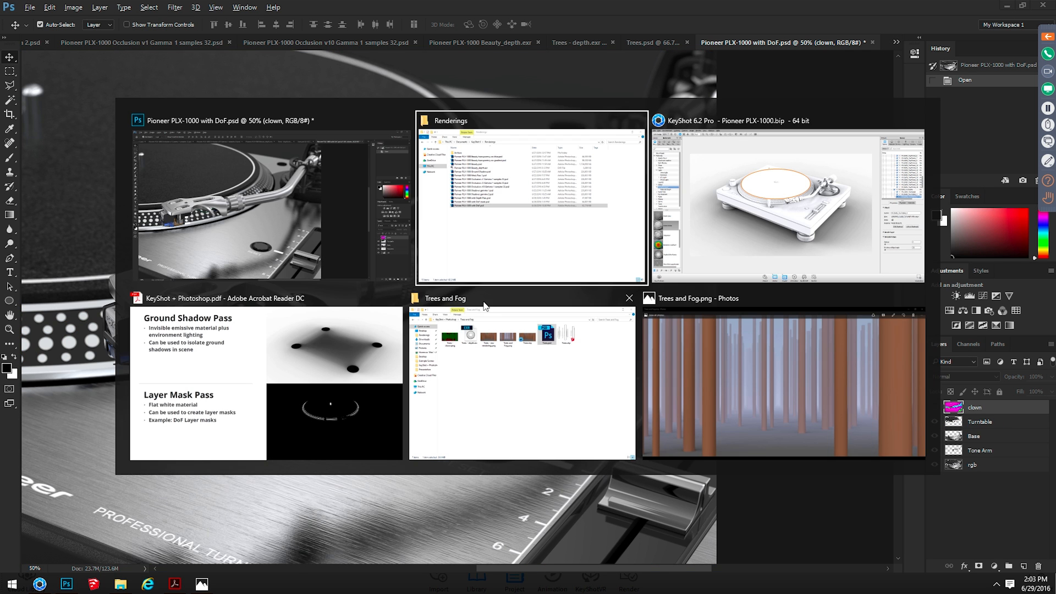
{"action": "left_click", "coordinate": [811, 223]}
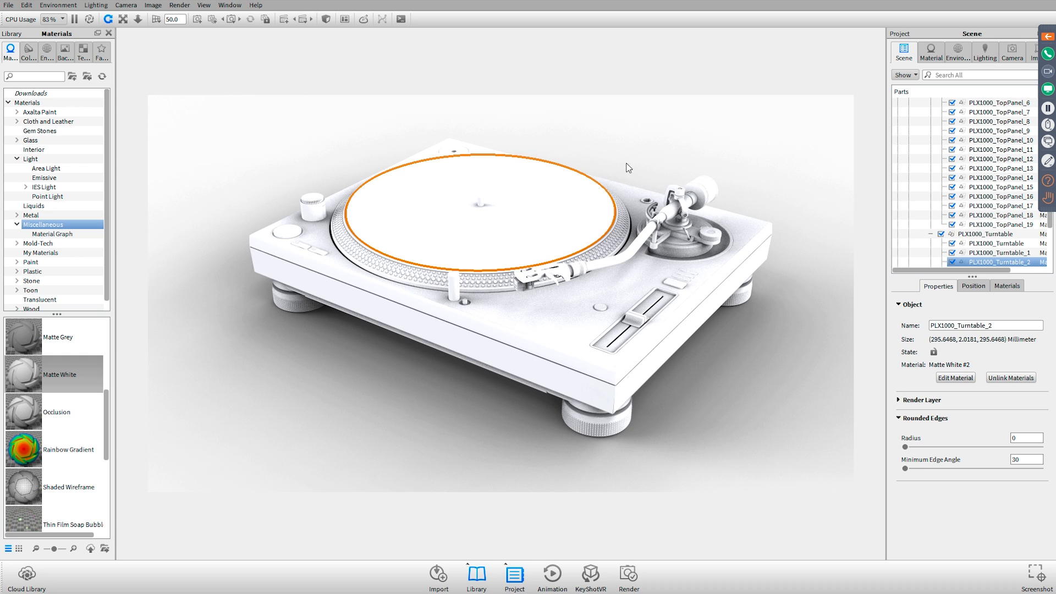
{"action": "left_click", "coordinate": [480, 282]}
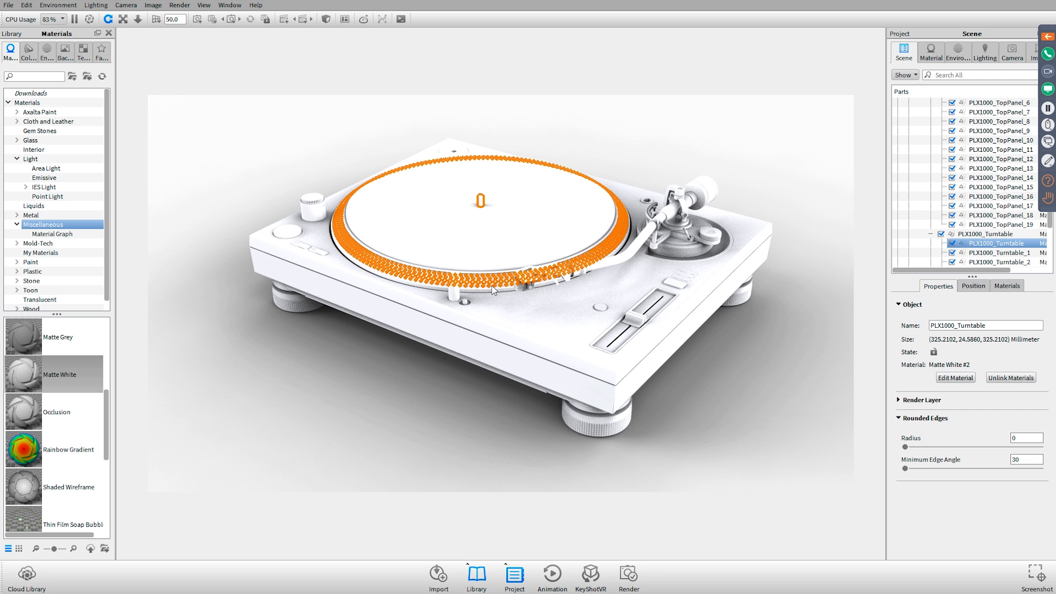
{"action": "left_click", "coordinate": [1010, 378]}
Change the platter dots' material type to Flat and set its color to pure white
{"action": "left_click", "coordinate": [962, 376]}
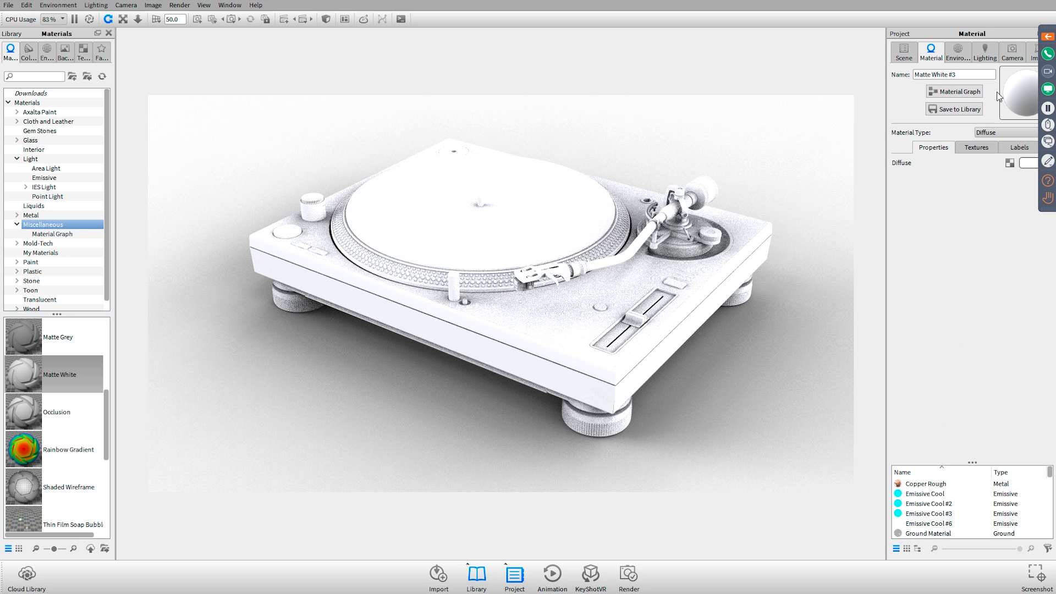
{"action": "left_click", "coordinate": [1001, 133]}
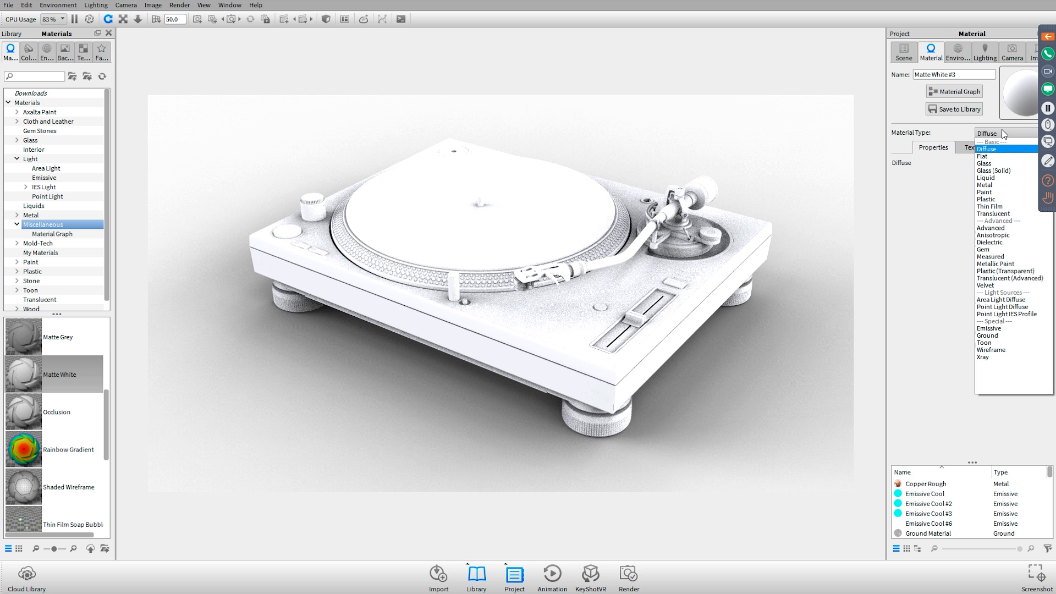
{"action": "left_click", "coordinate": [999, 161]}
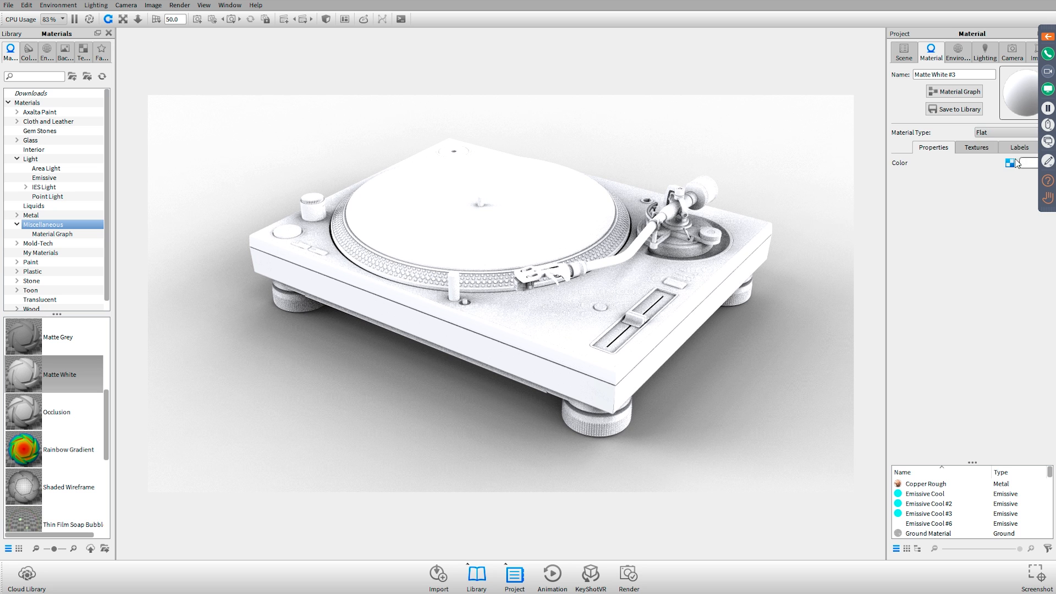
{"action": "left_click", "coordinate": [999, 163]}
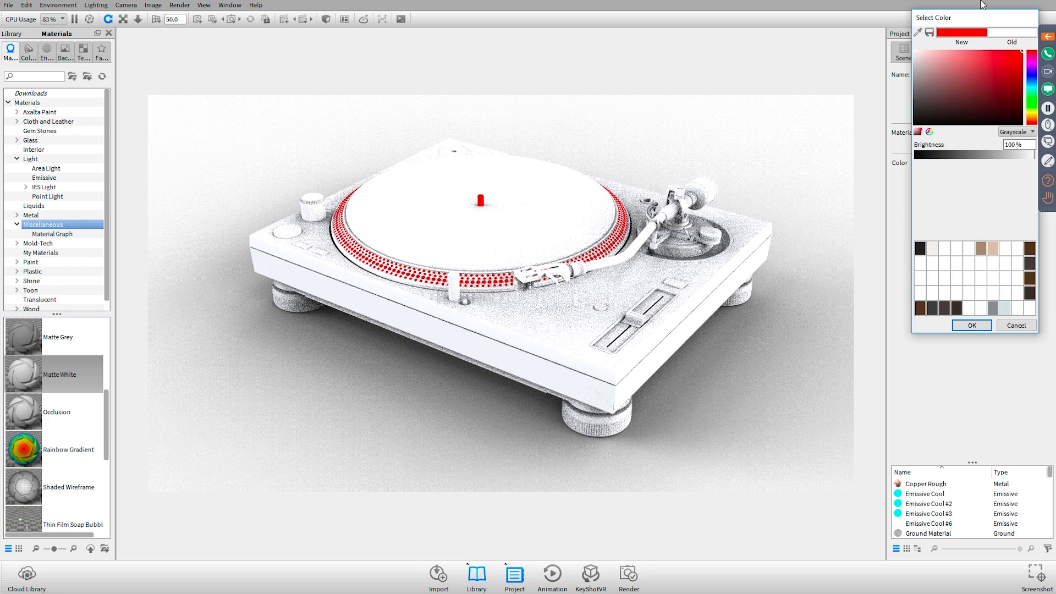
{"action": "left_click_drag", "start_coordinate": [983, 18], "coordinate": [816, 61]}
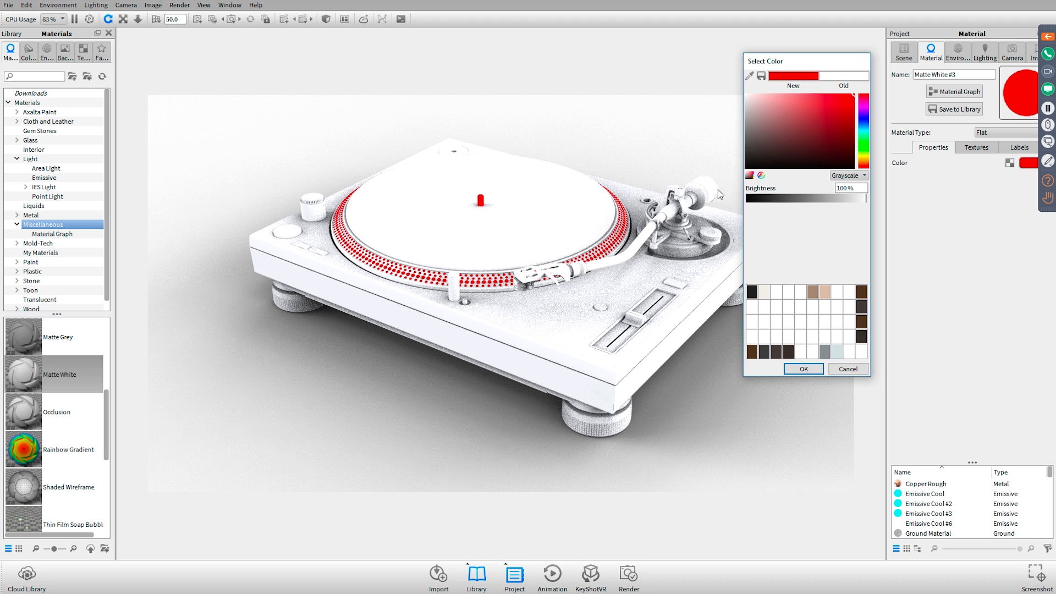
{"action": "left_click_drag", "start_coordinate": [795, 117], "coordinate": [674, 33]}
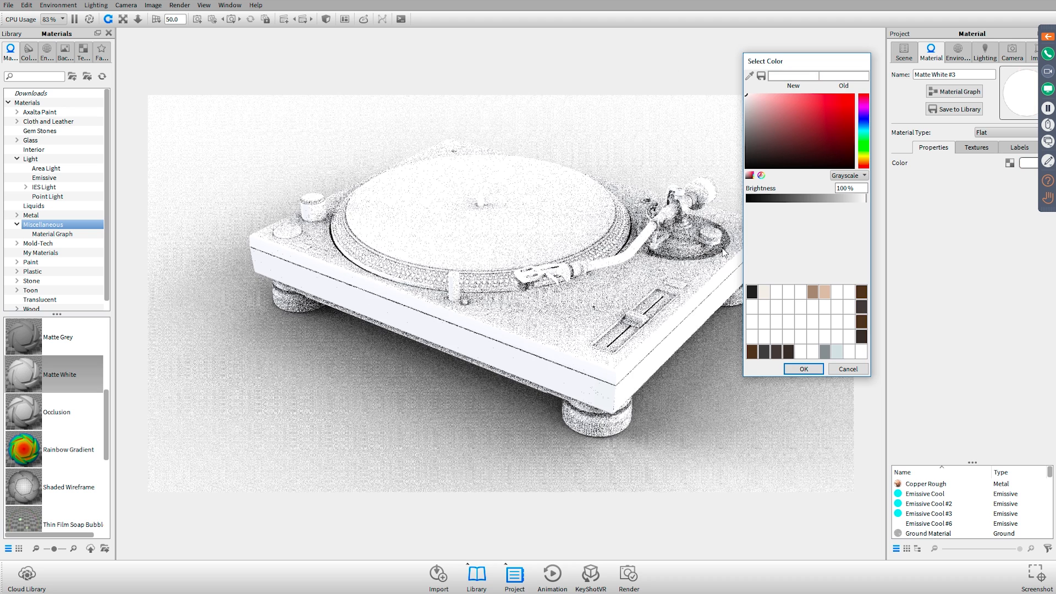
{"action": "left_click", "coordinate": [803, 368]}
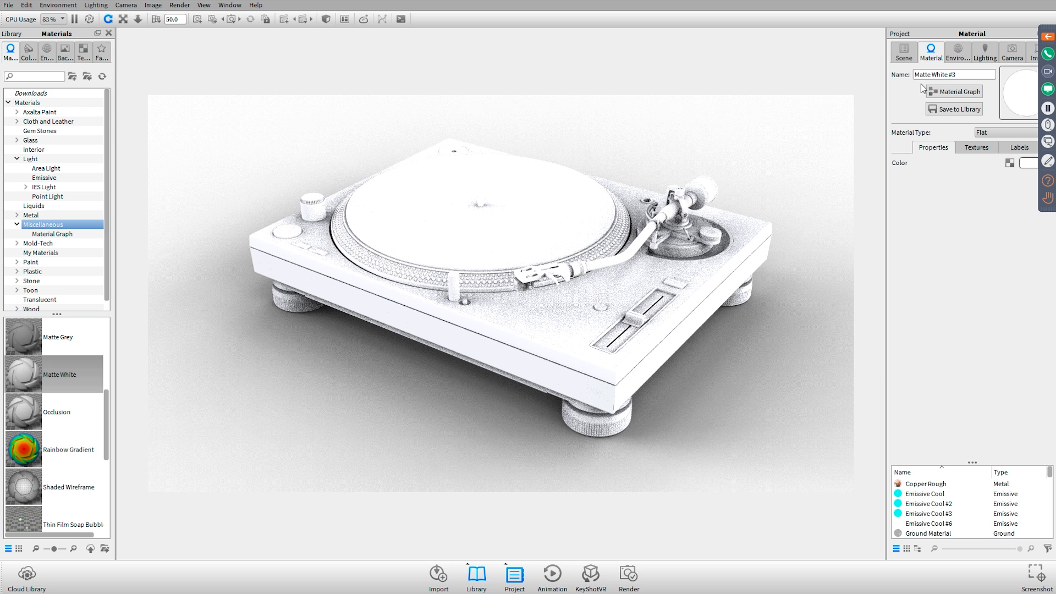
Set the color of the rest of the turntable's material to black and its type to Flat
{"action": "left_click", "coordinate": [905, 55]}
{"action": "double_click", "coordinate": [478, 197]}
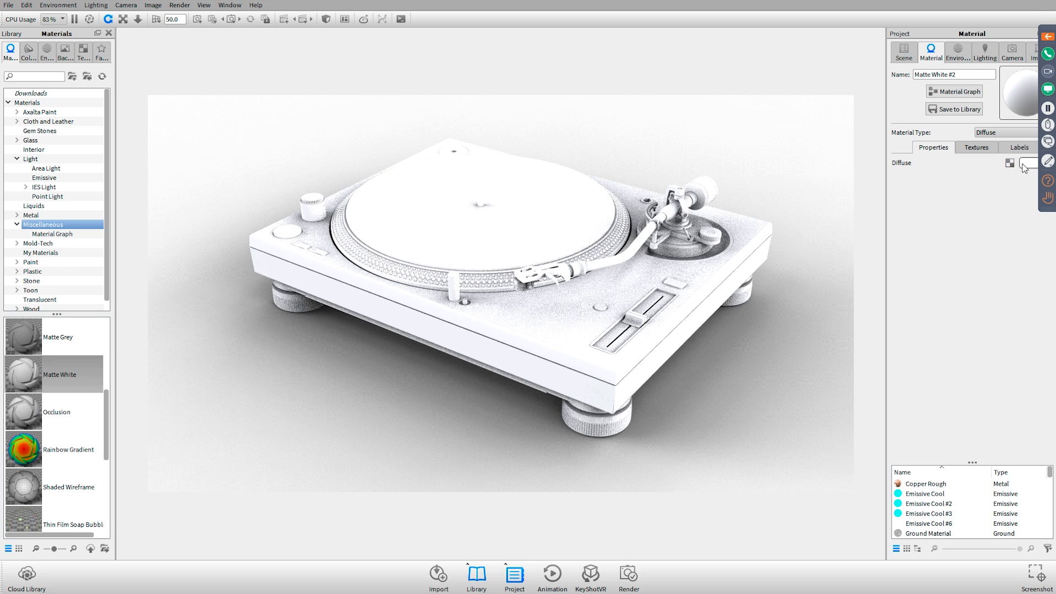
{"action": "left_click", "coordinate": [1022, 164]}
{"action": "left_click", "coordinate": [981, 50]}
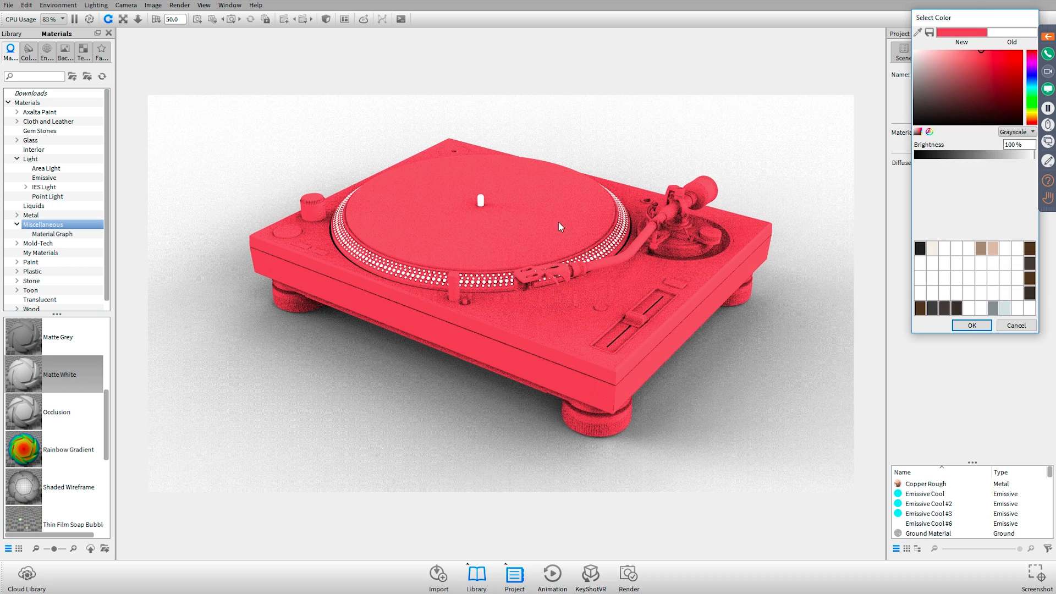
{"action": "left_click_drag", "start_coordinate": [979, 86], "coordinate": [780, 204]}
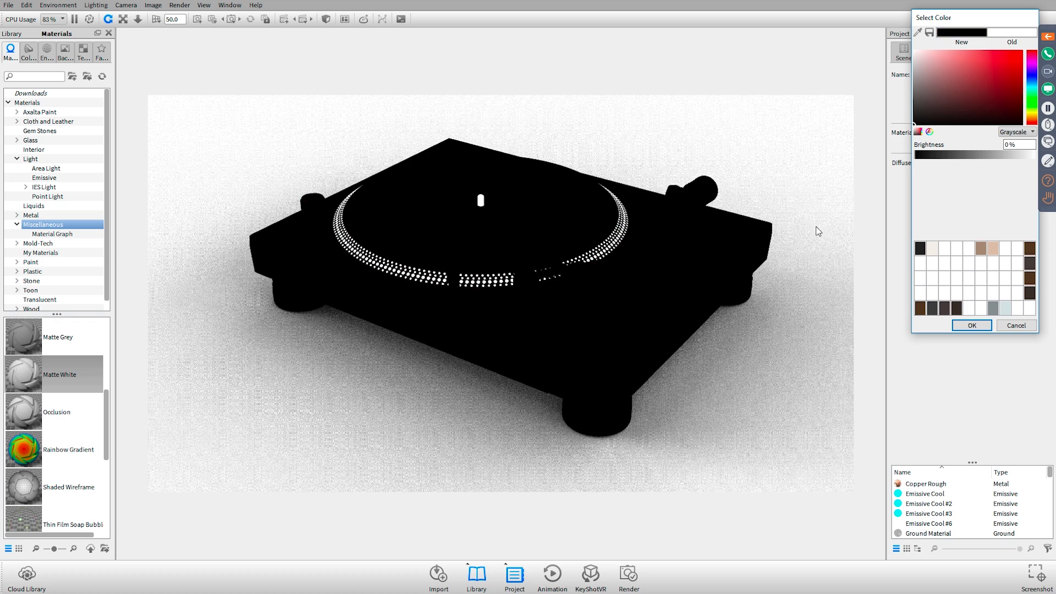
{"action": "left_click", "coordinate": [971, 325]}
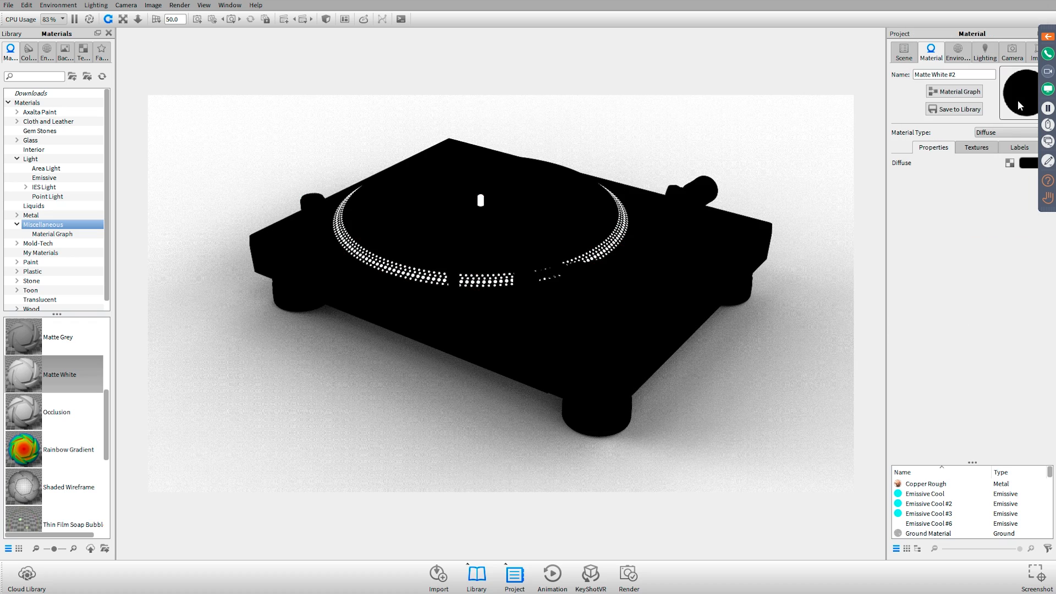
{"action": "left_click", "coordinate": [1005, 134]}
{"action": "left_click", "coordinate": [999, 157]}
Set the environment's background color to black
{"action": "left_click", "coordinate": [1015, 52]}
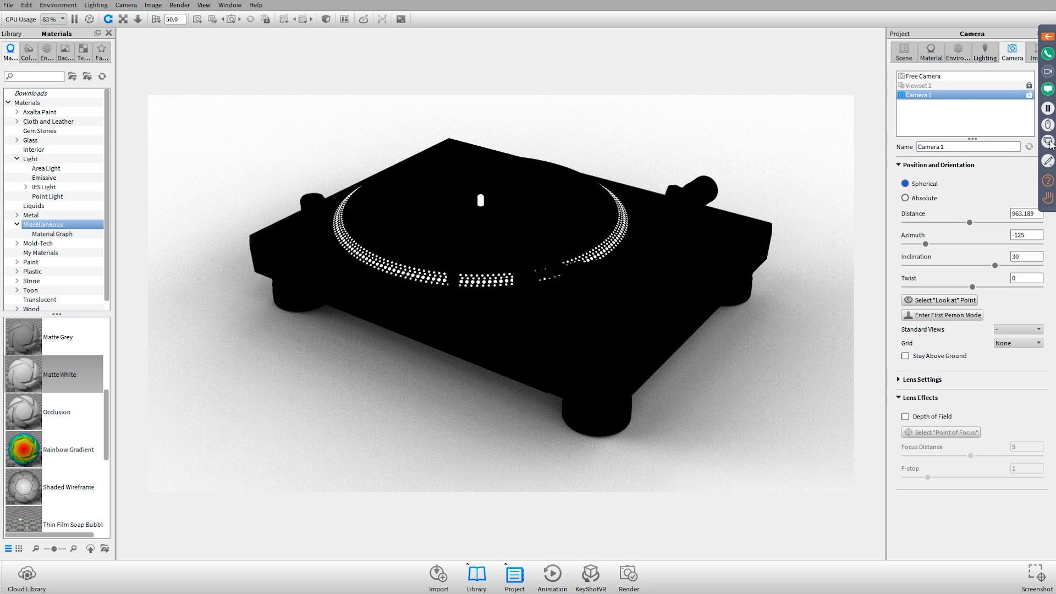
{"action": "left_click", "coordinate": [947, 95]}
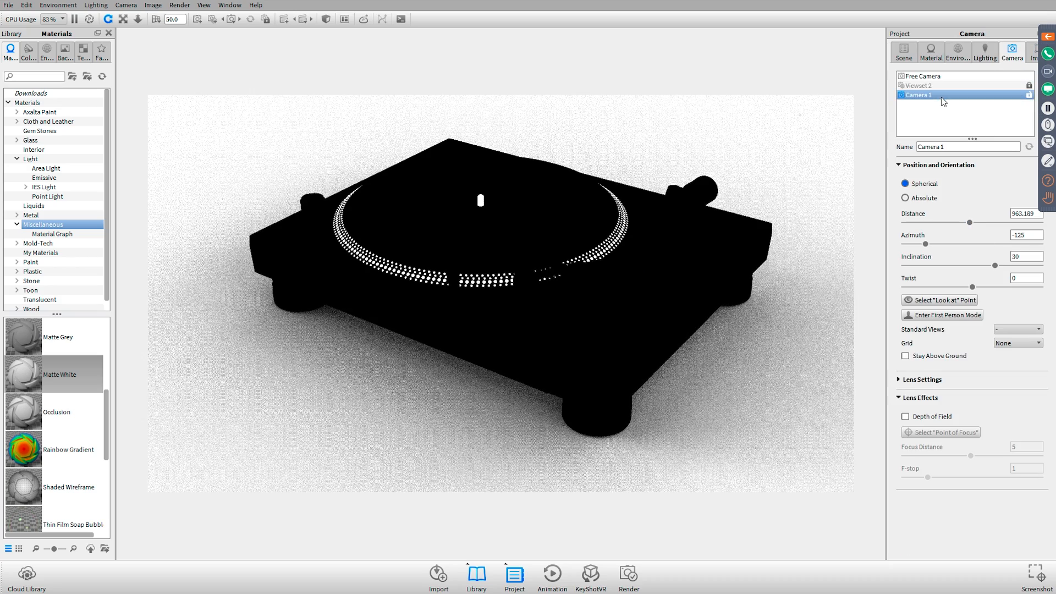
{"action": "left_click", "coordinate": [957, 52]}
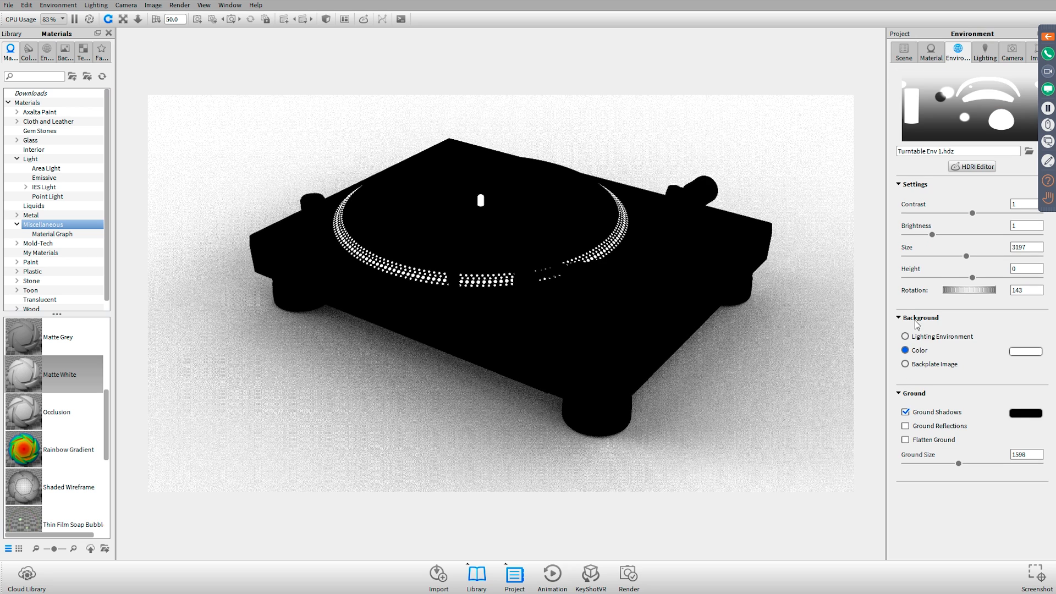
{"action": "left_click", "coordinate": [1031, 353]}
{"action": "left_click", "coordinate": [1020, 350]}
{"action": "left_click_drag", "start_coordinate": [943, 346], "coordinate": [726, 350]}
{"action": "left_click", "coordinate": [972, 516]}
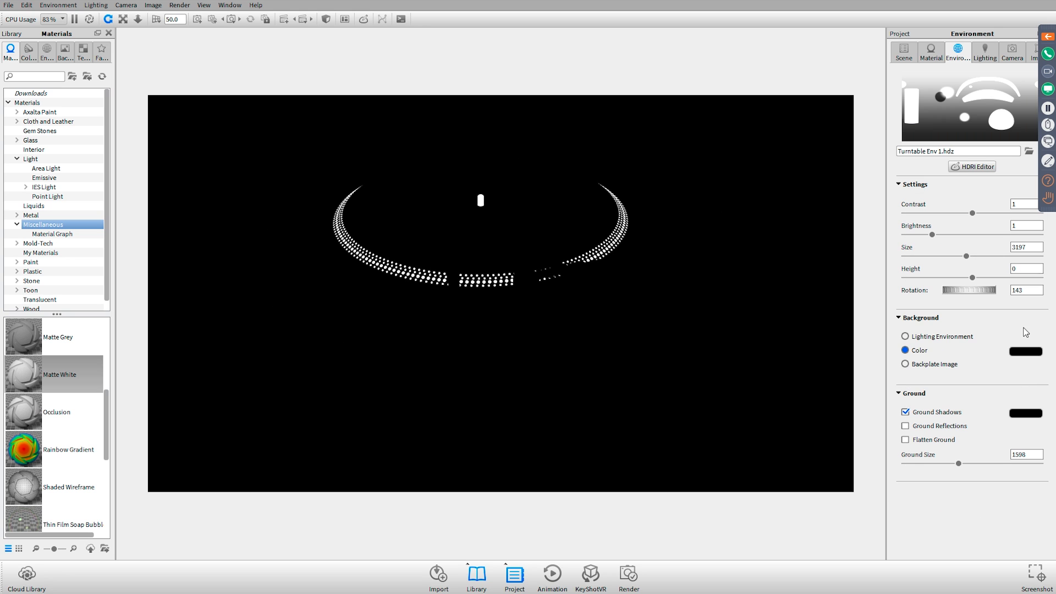
Show the scene's lighting settings and open Pioneer PLX-1000 with Depth Pass.psd from the Renderings folder in Photoshop
{"action": "left_click", "coordinate": [984, 55]}
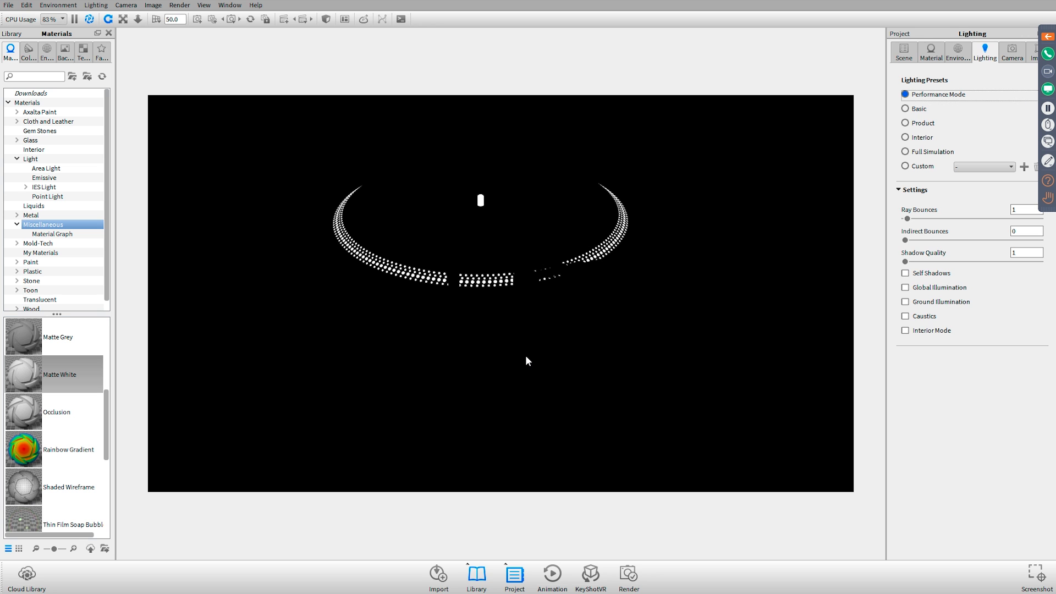
{"action": "key", "text": "alt+Tab"}
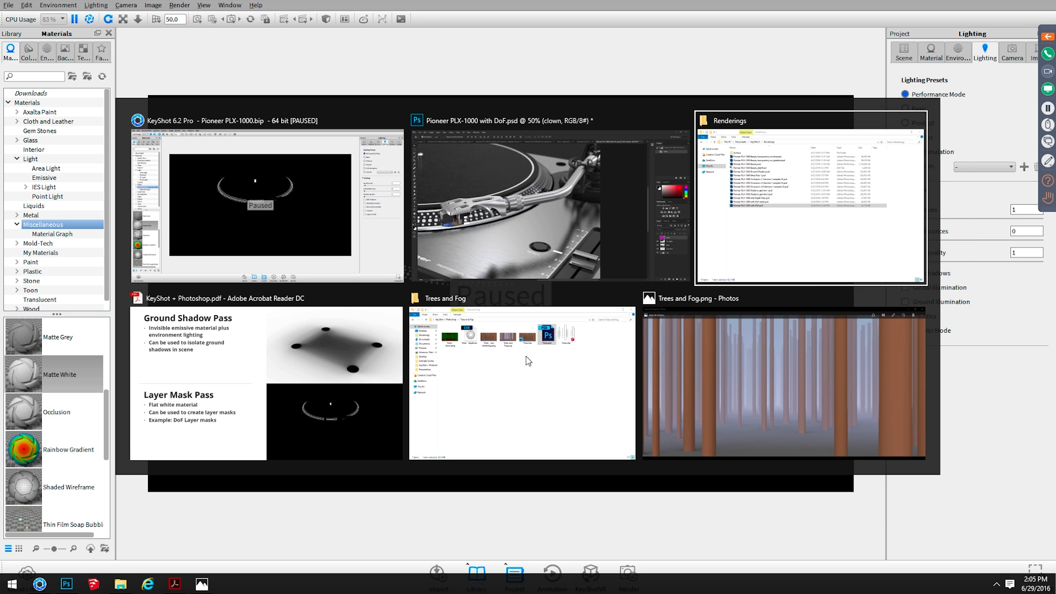
{"action": "key", "text": "alt+Tab"}
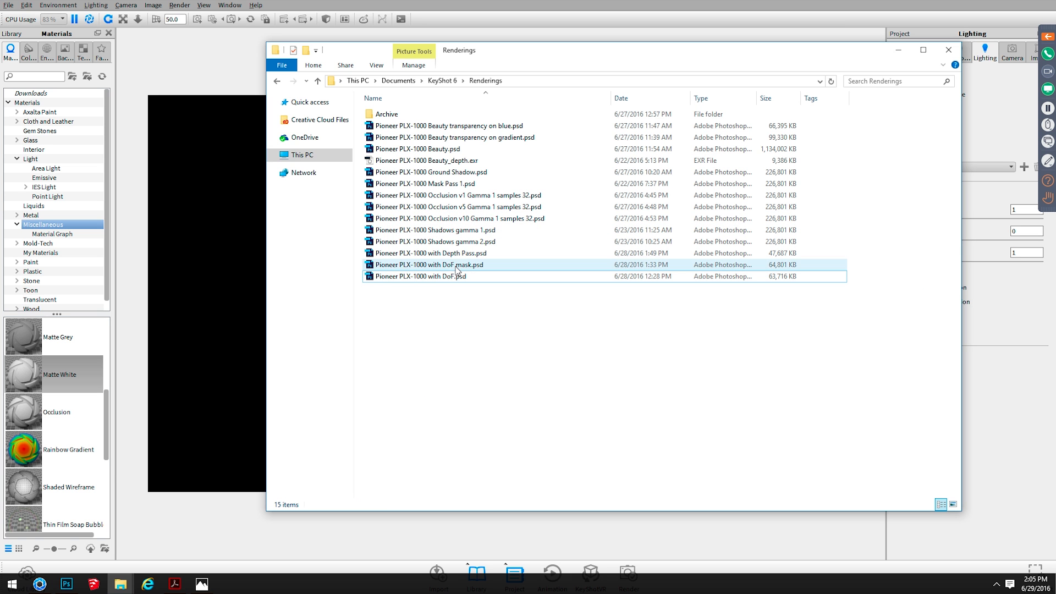
{"action": "double_click", "coordinate": [460, 254]}
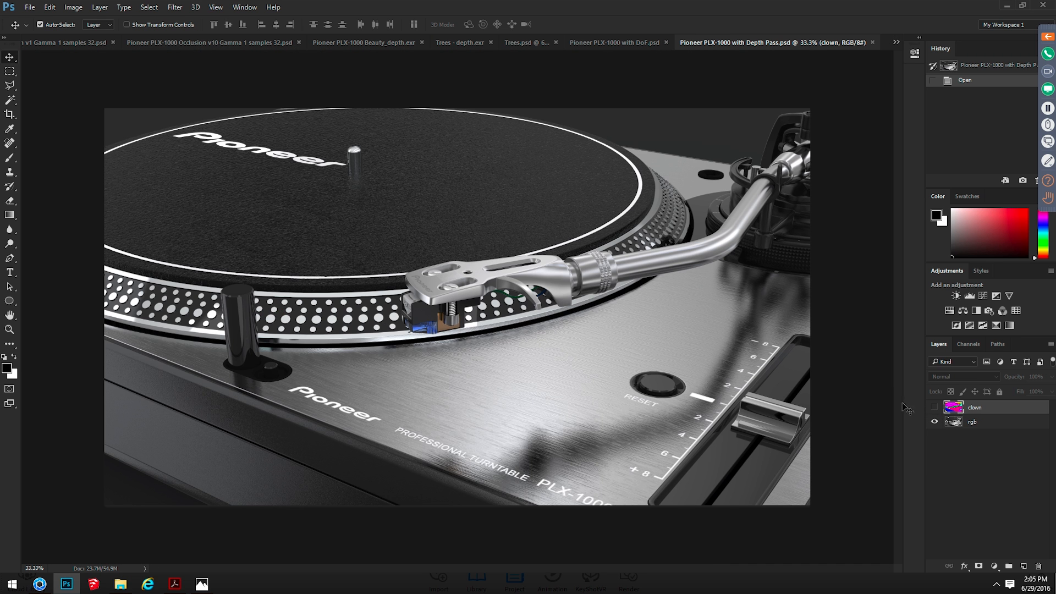
Open Pioneer PLX-1000 with DoF mask.psd from the Renderings folder
{"action": "key", "text": "alt+Tab"}
{"action": "key", "text": "Up"}
{"action": "key", "text": "Return"}
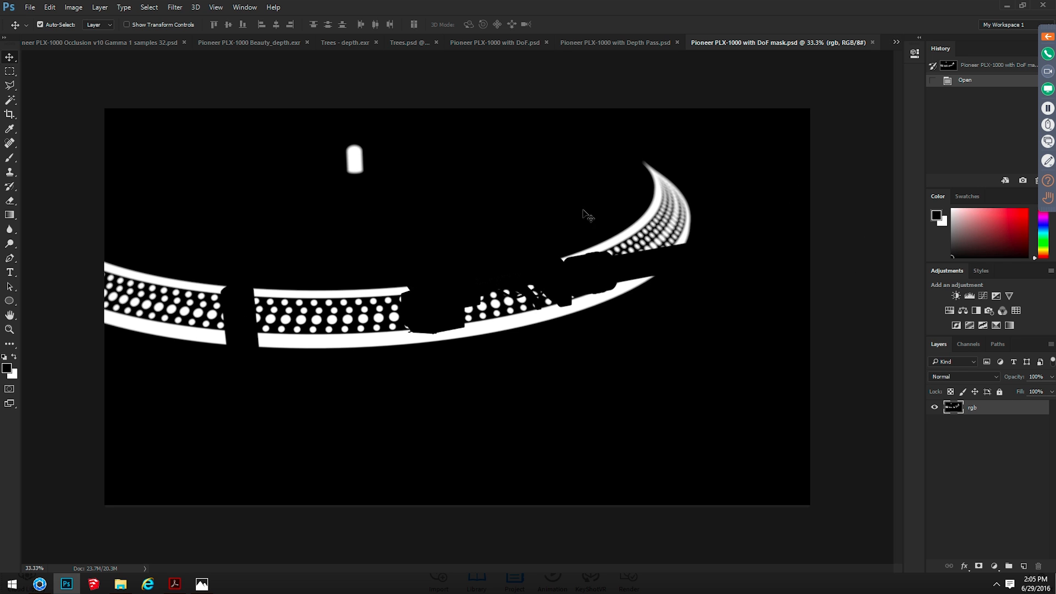
Bring up Pioneer PLX-1000 with DoF.psd from the Renderings folder and fit the whole turntable image in view
{"action": "key", "text": "alt+Tab"}
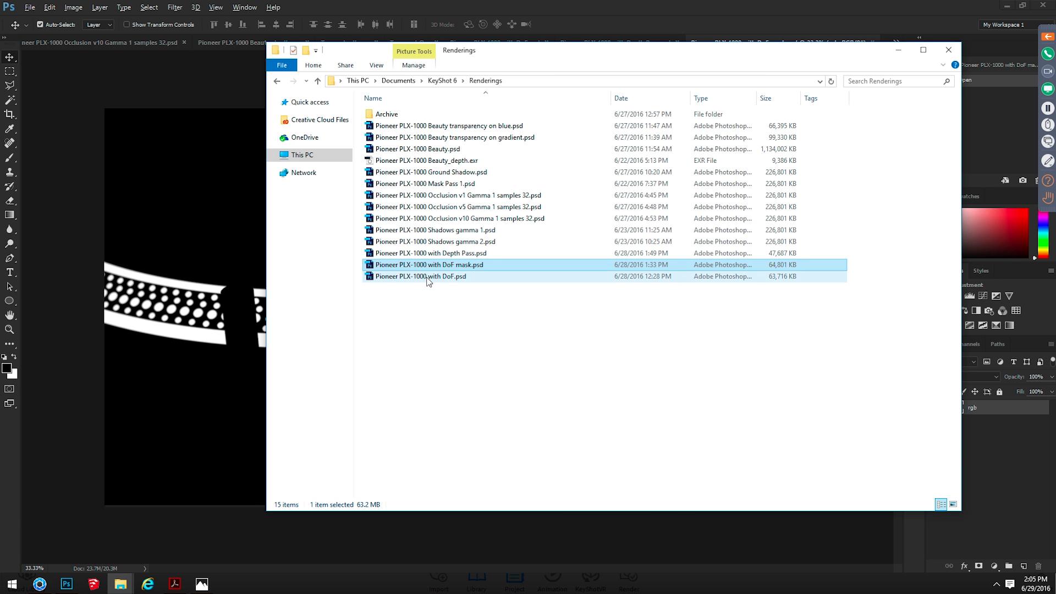
{"action": "double_click", "coordinate": [427, 277]}
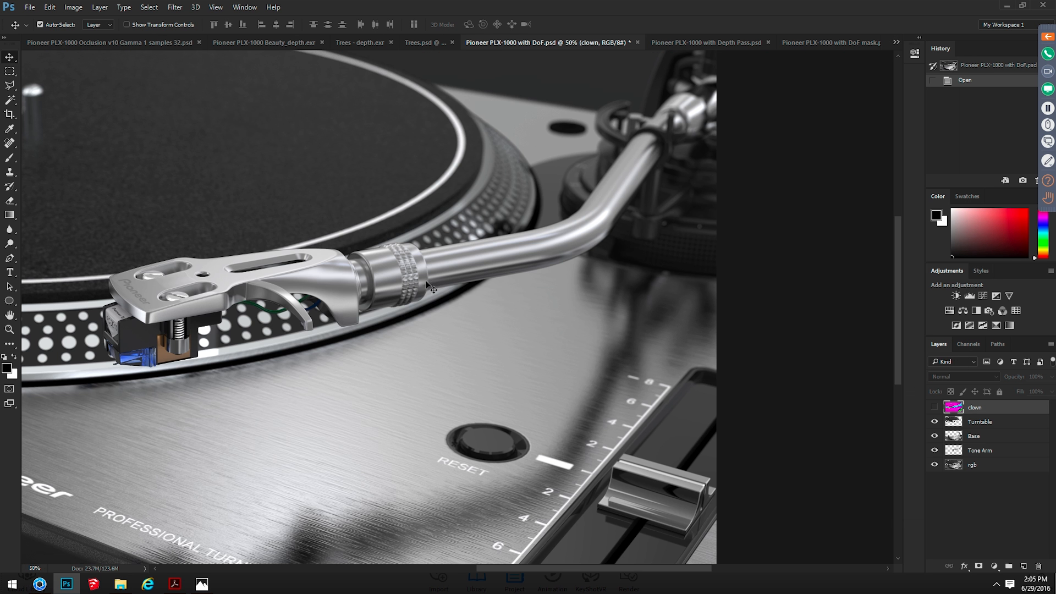
{"action": "key", "text": "ctrl+minus"}
{"action": "key", "text": "ctrl+minus"}
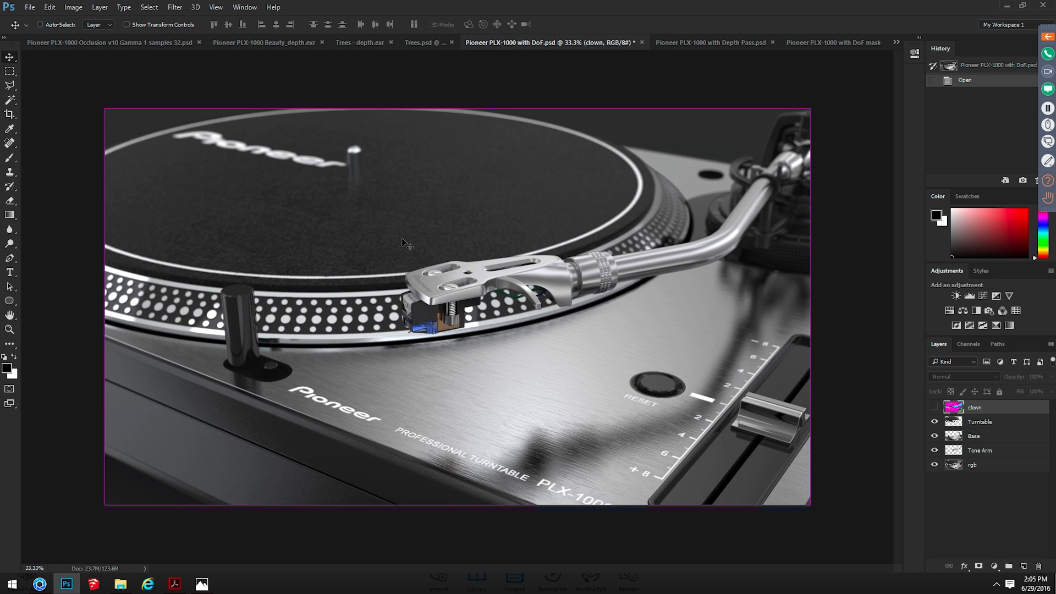
{"action": "key", "text": "ctrl+plus"}
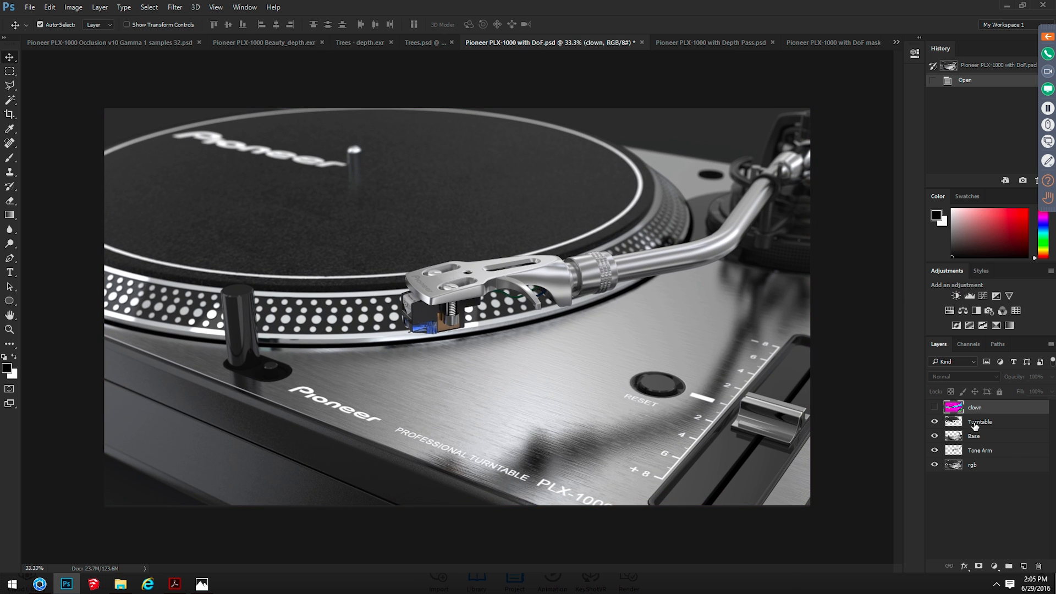
Copy the entire image of Pioneer PLX-1000 with DoF mask.psd and paste it in place as a new layer in Pioneer PLX-1000 with DoF.psd
{"action": "key", "text": "ctrl+Tab"}
{"action": "key", "text": "ctrl+shift+Tab"}
{"action": "key", "text": "ctrl+shift+Tab"}
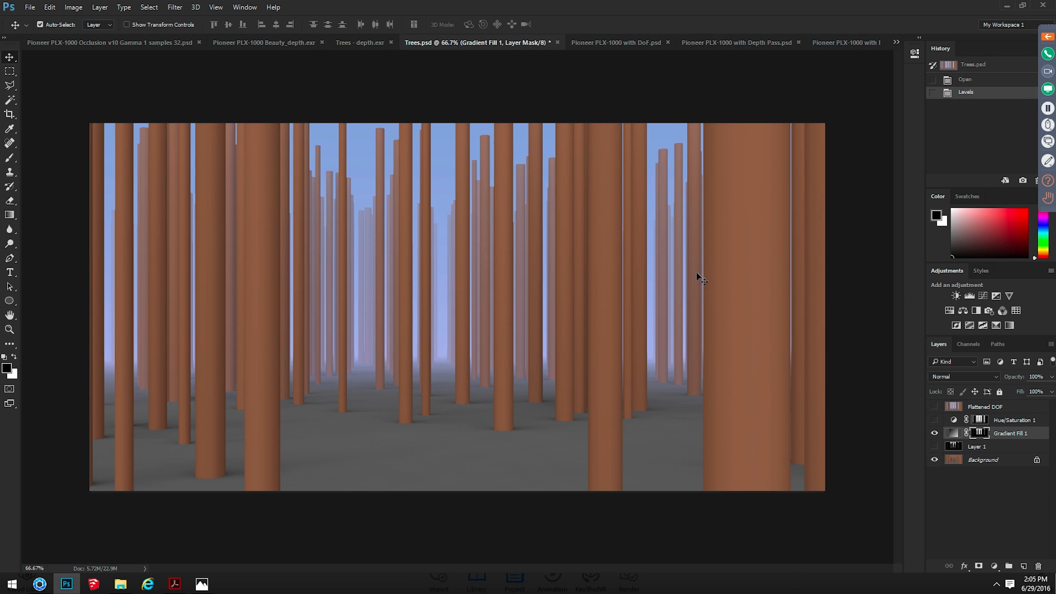
{"action": "left_click", "coordinate": [839, 43]}
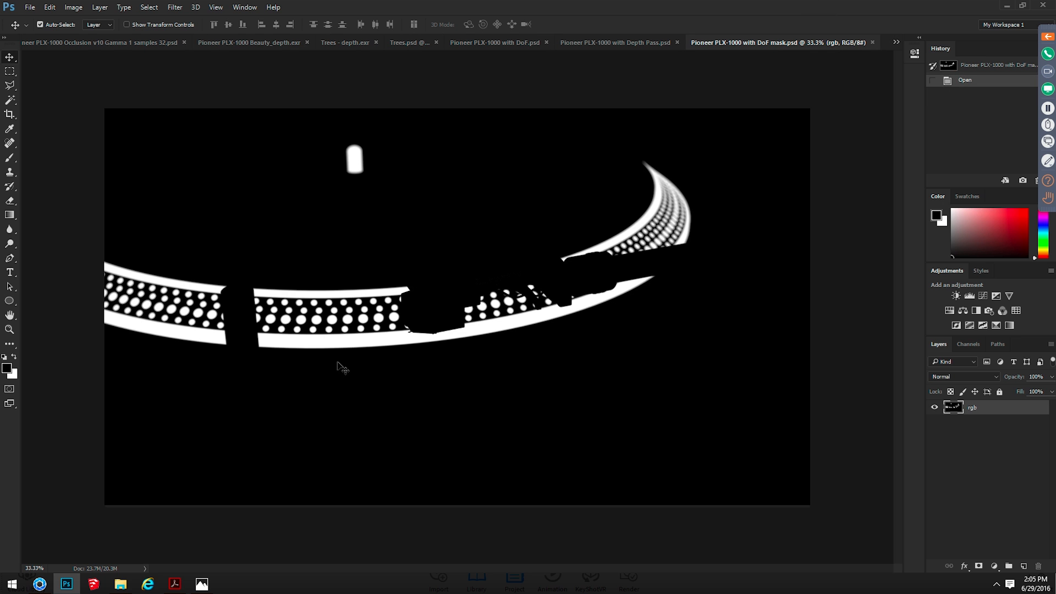
{"action": "key", "text": "ctrl+a"}
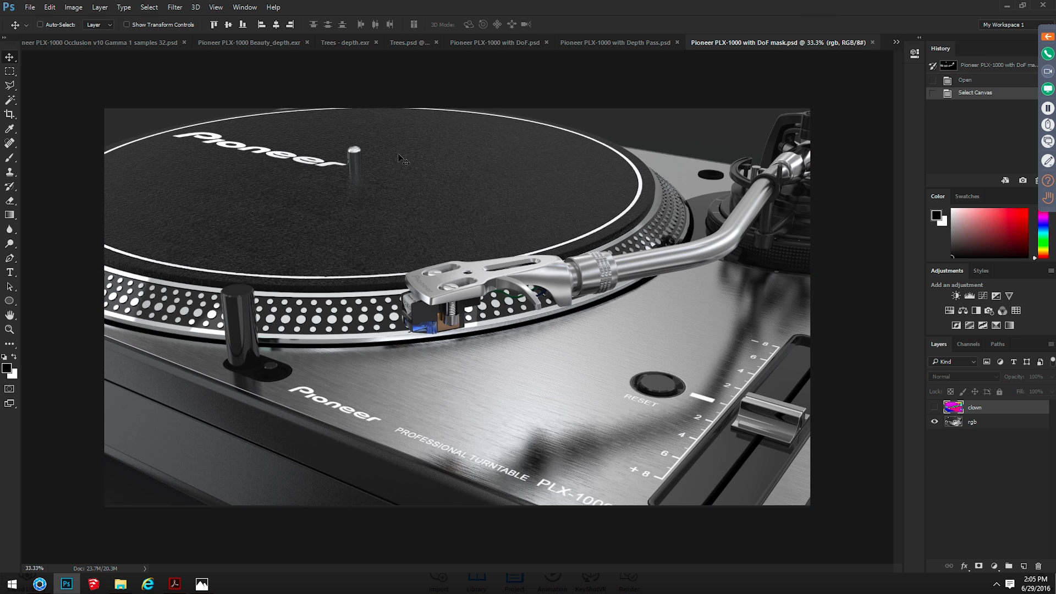
{"action": "key", "text": "ctrl+shift+Tab"}
{"action": "key", "text": "ctrl+Tab"}
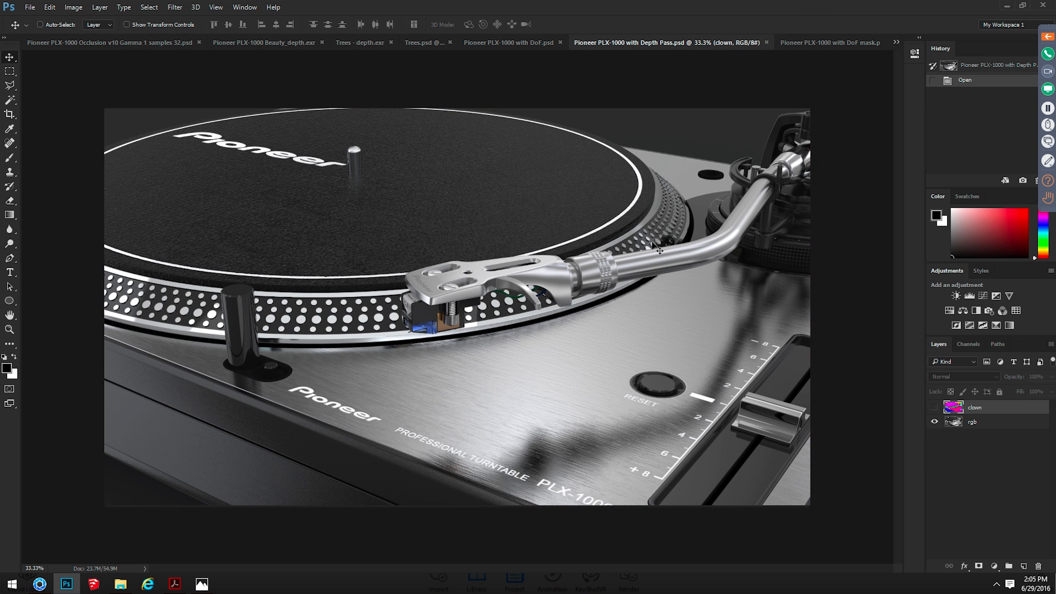
{"action": "key", "text": "ctrl+shift+Tab"}
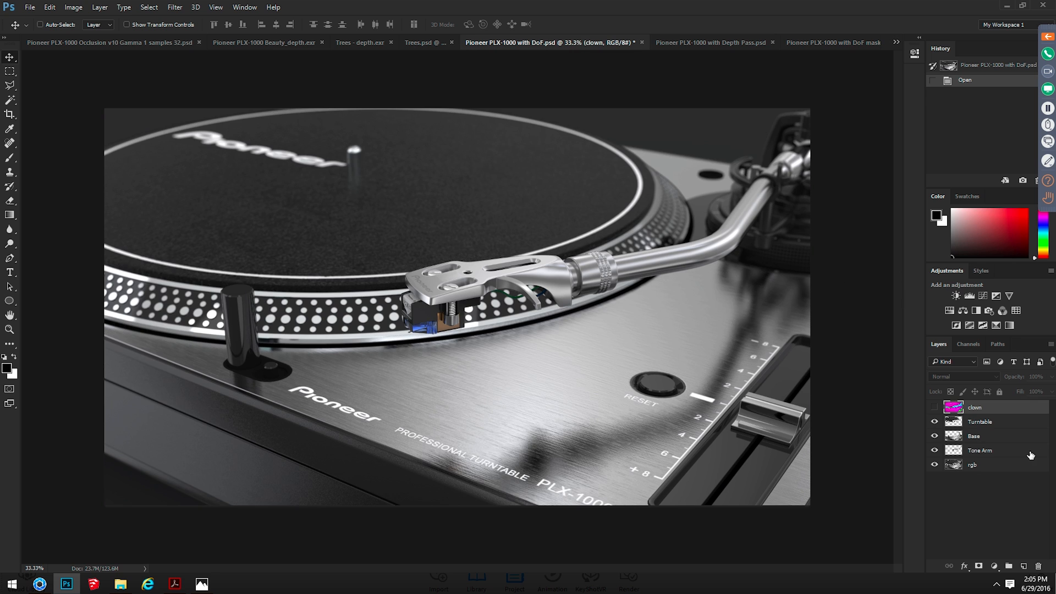
{"action": "key", "text": "ctrl+shift+v"}
Compare the pasted mask layer with the turntable image by toggling its visibility, leave it hidden, and switch back to KeyShot
{"action": "left_click", "coordinate": [930, 409]}
{"action": "left_click", "coordinate": [929, 409]}
{"action": "left_click", "coordinate": [929, 410]}
{"action": "left_click", "coordinate": [929, 410]}
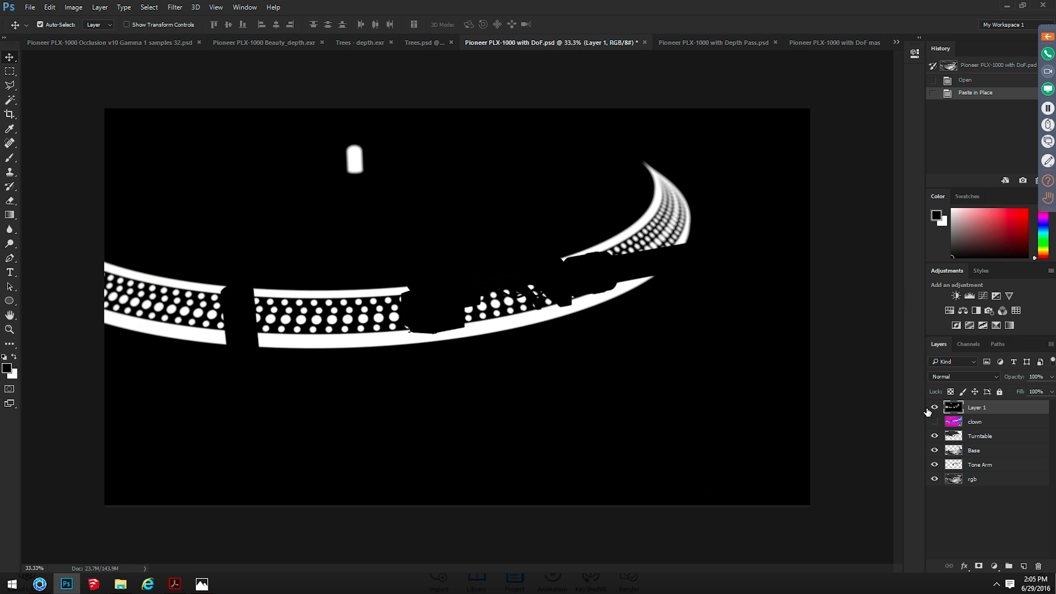
{"action": "left_click", "coordinate": [934, 408]}
{"action": "left_click", "coordinate": [934, 408]}
{"action": "left_click", "coordinate": [934, 407]}
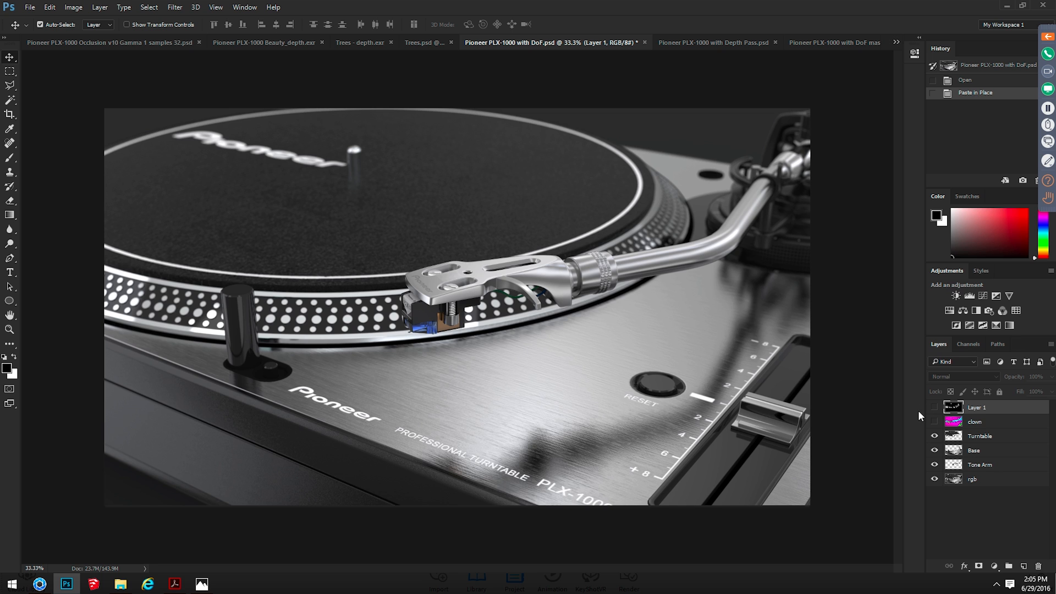
{"action": "key", "text": "alt+Tab"}
{"action": "key", "text": "alt+Tab"}
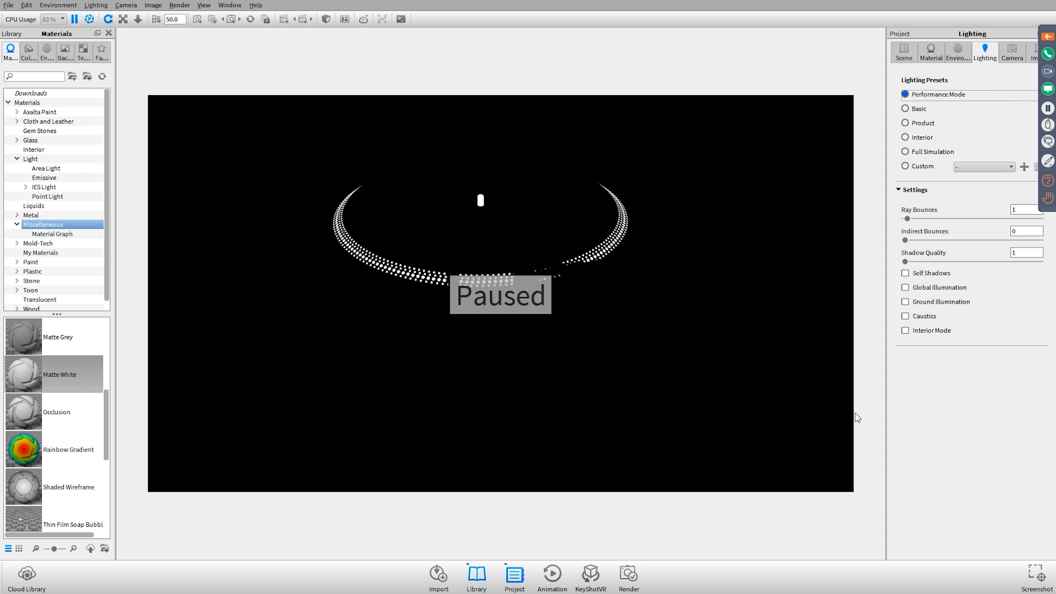